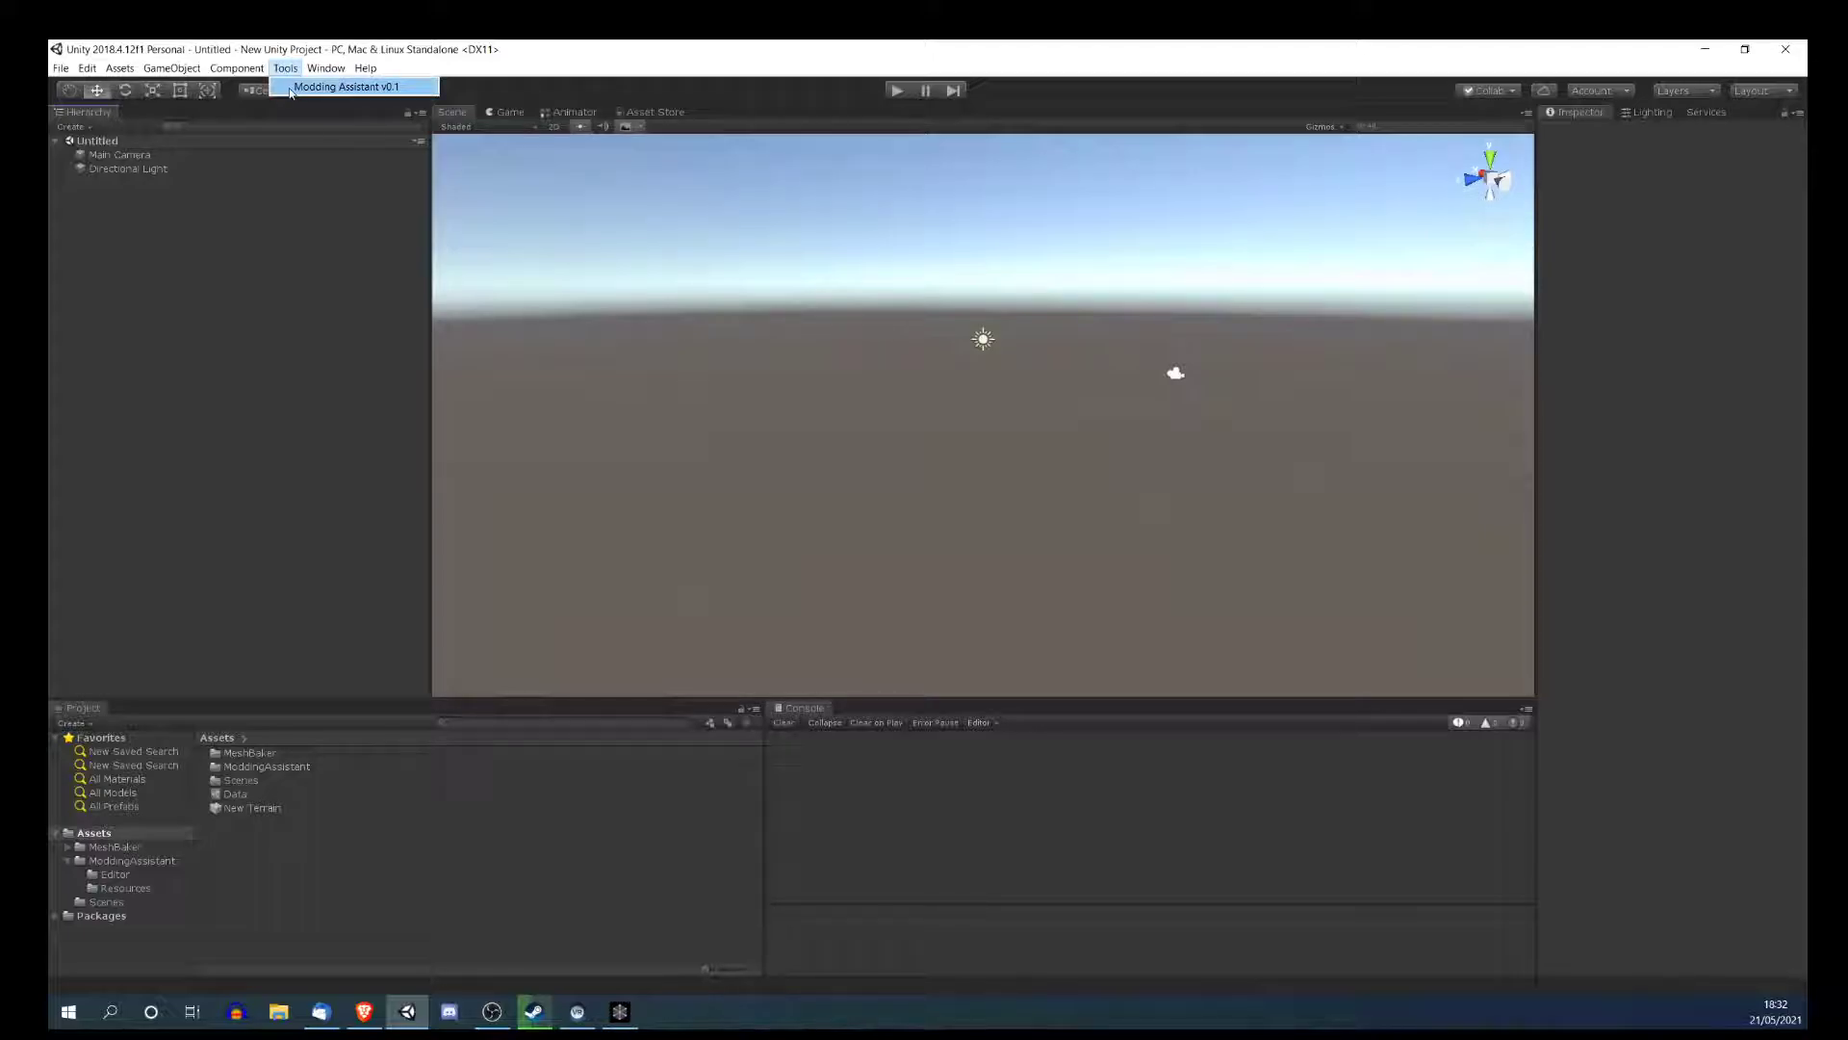
- Open the Modding Assistant v0.1 tool, look through its extraction, collider, renderer, lightmap and shader functions, and close it
left_click(317, 87)
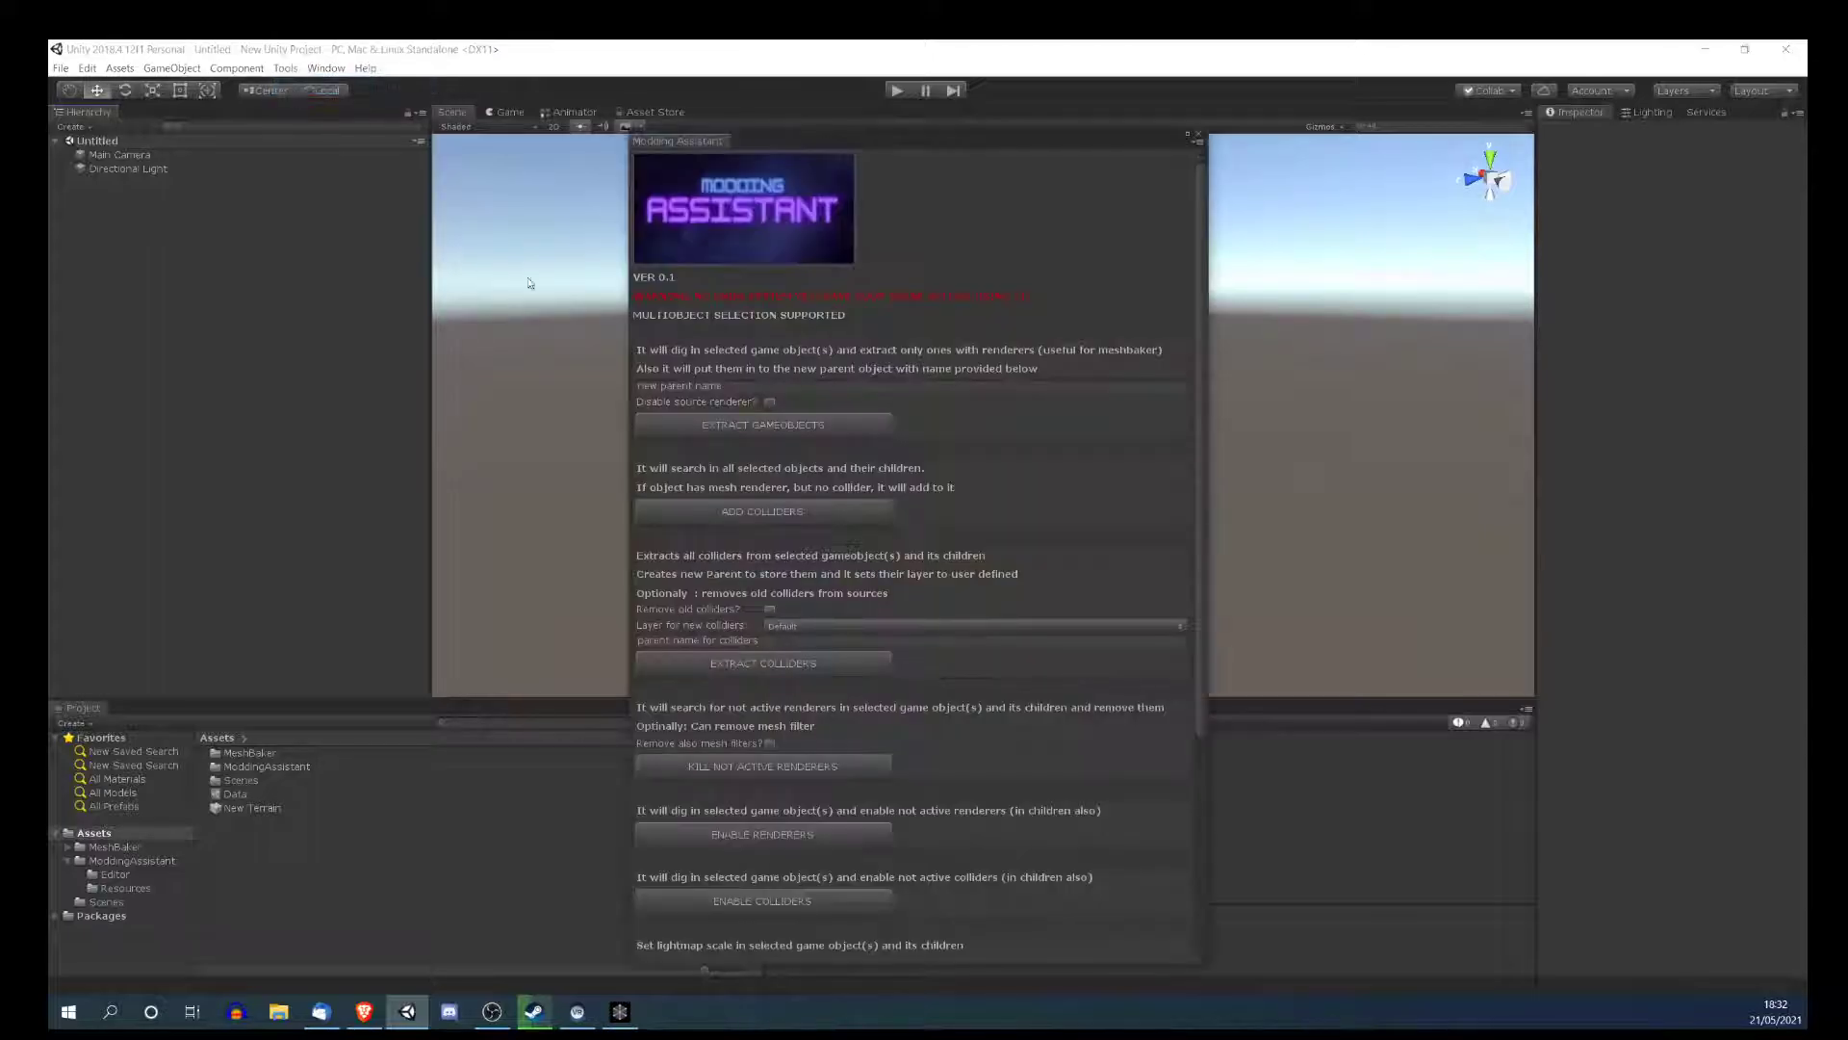
scroll(1076, 485, "down", 4)
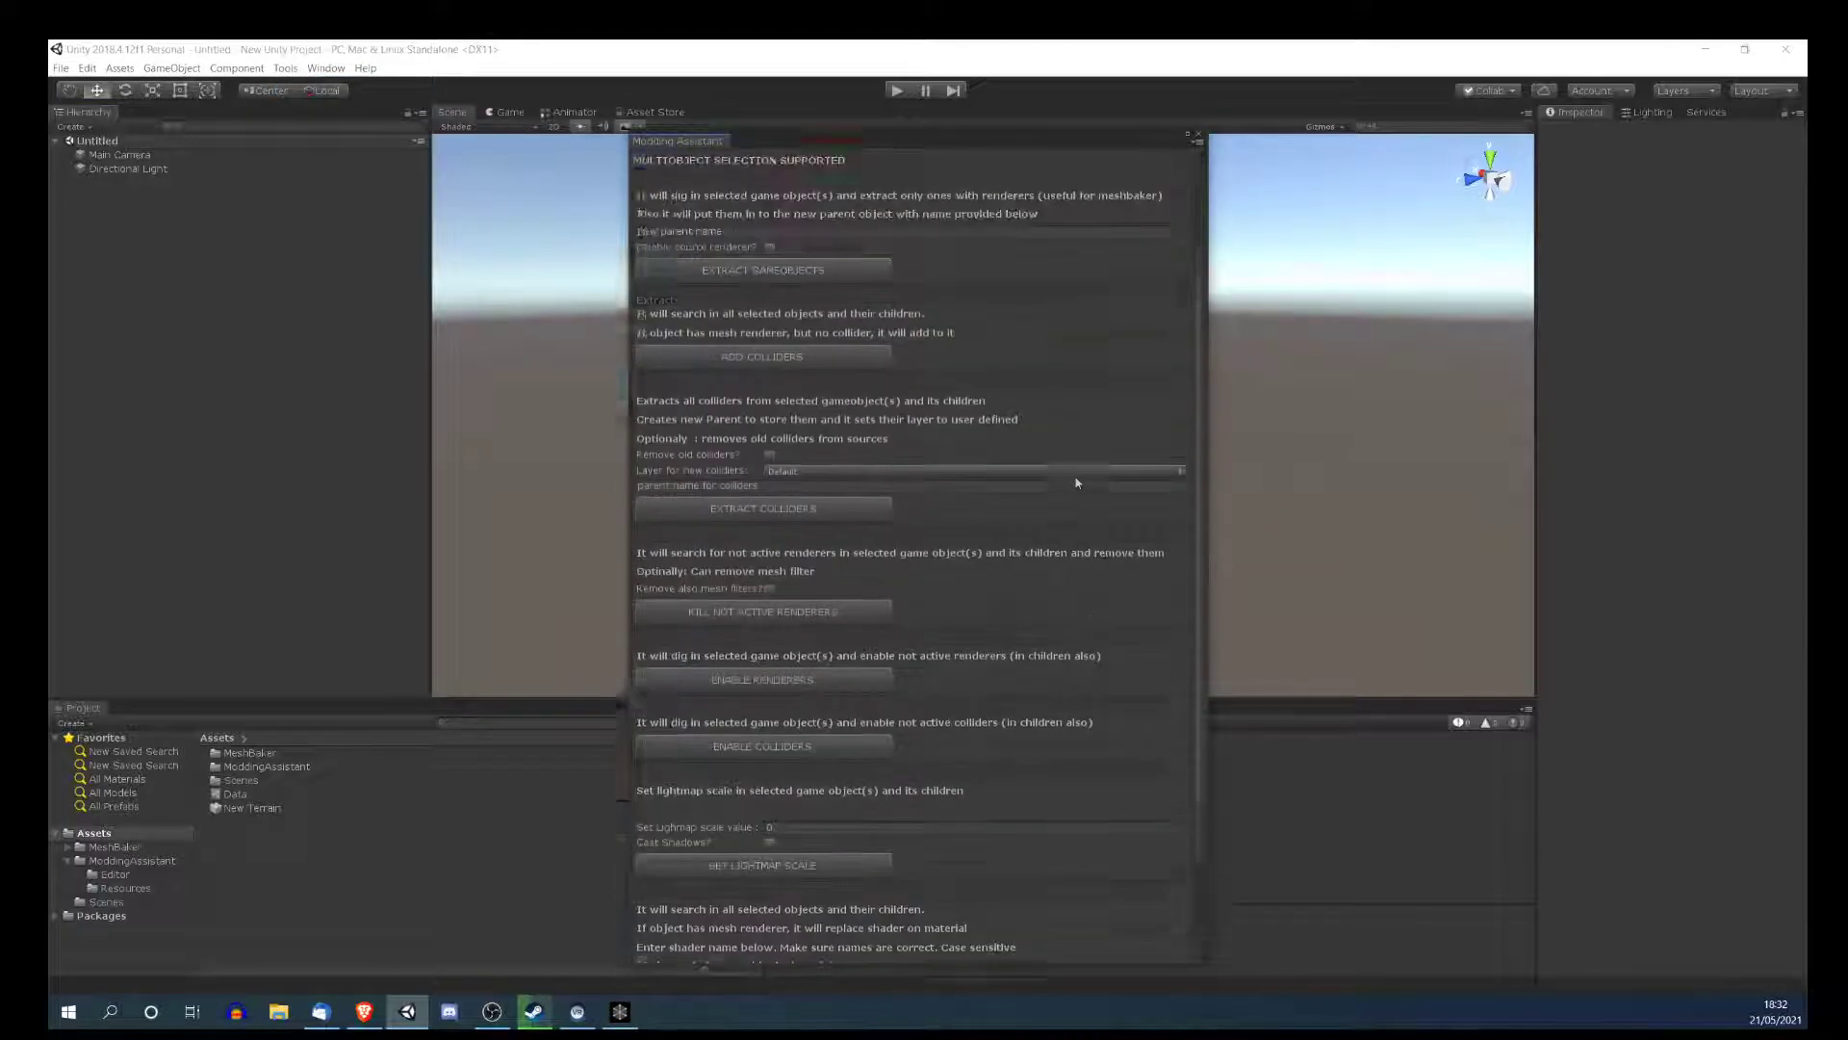
scroll(1080, 481, "up", 4)
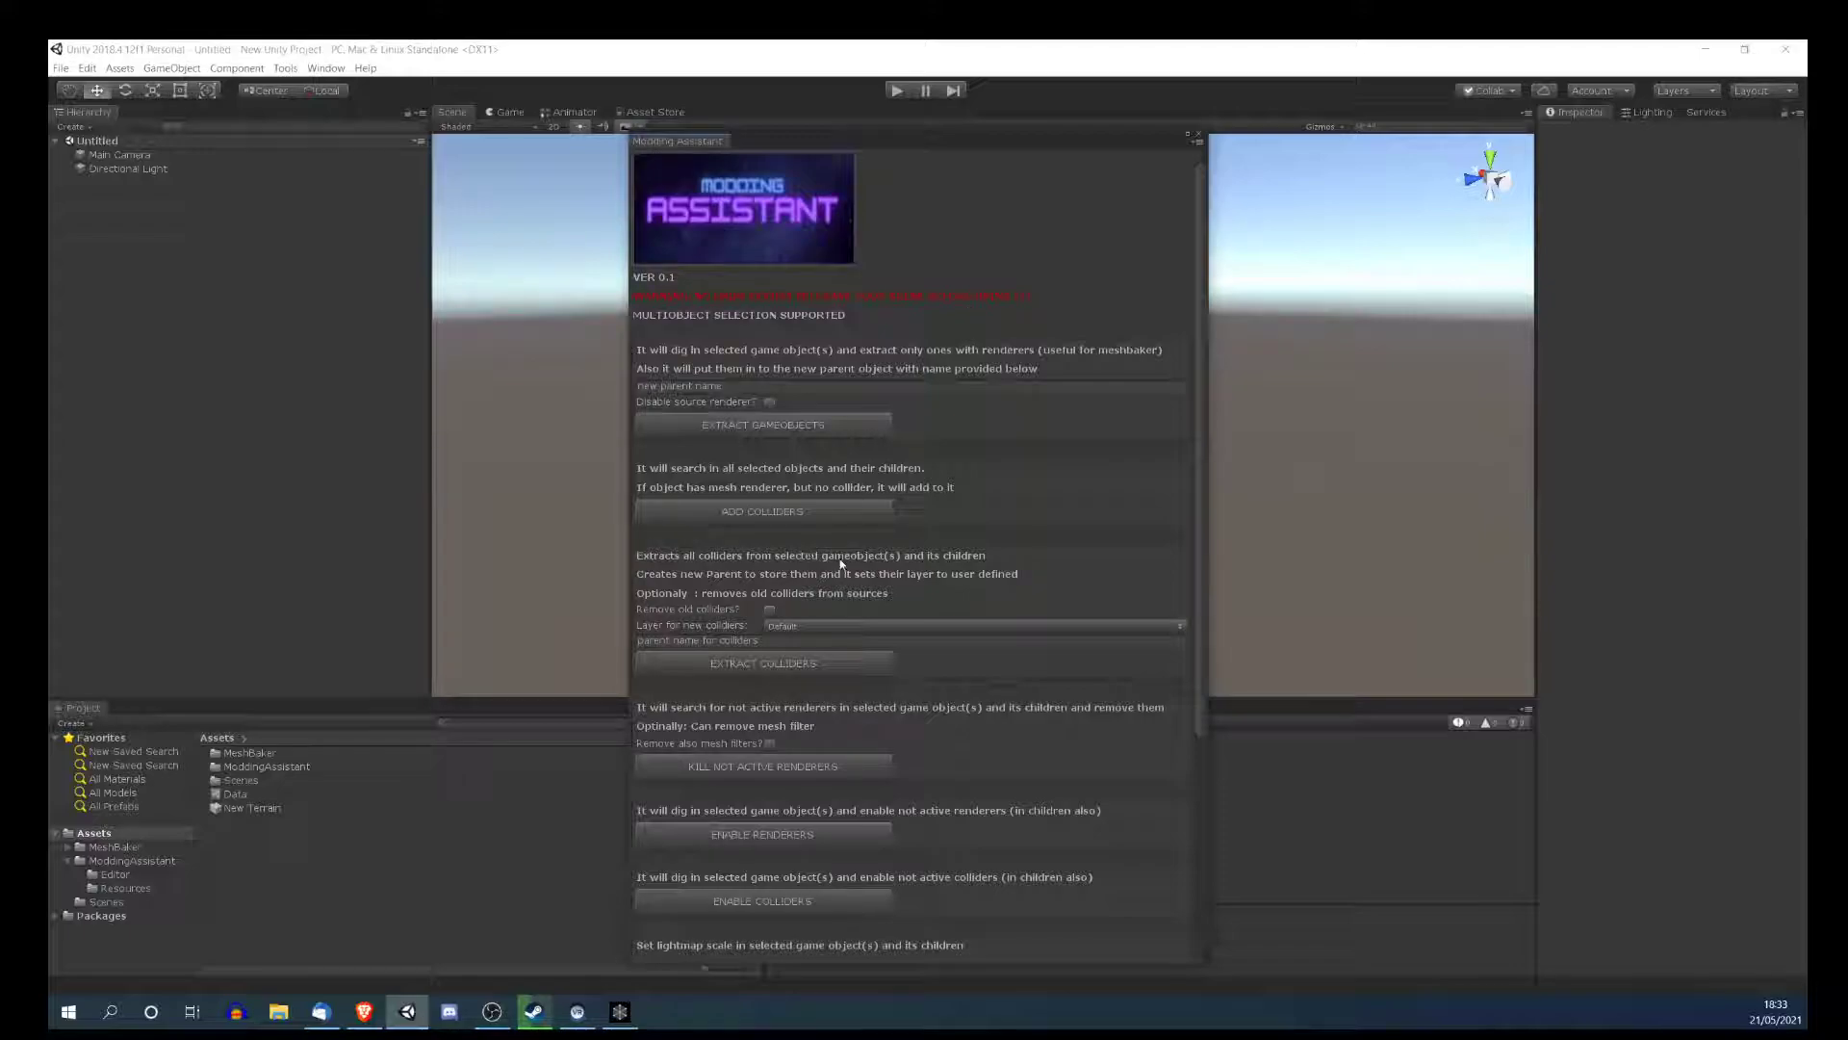
scroll(855, 724, "down", 3)
scroll(855, 724, "up", 3)
scroll(857, 426, "down", 5)
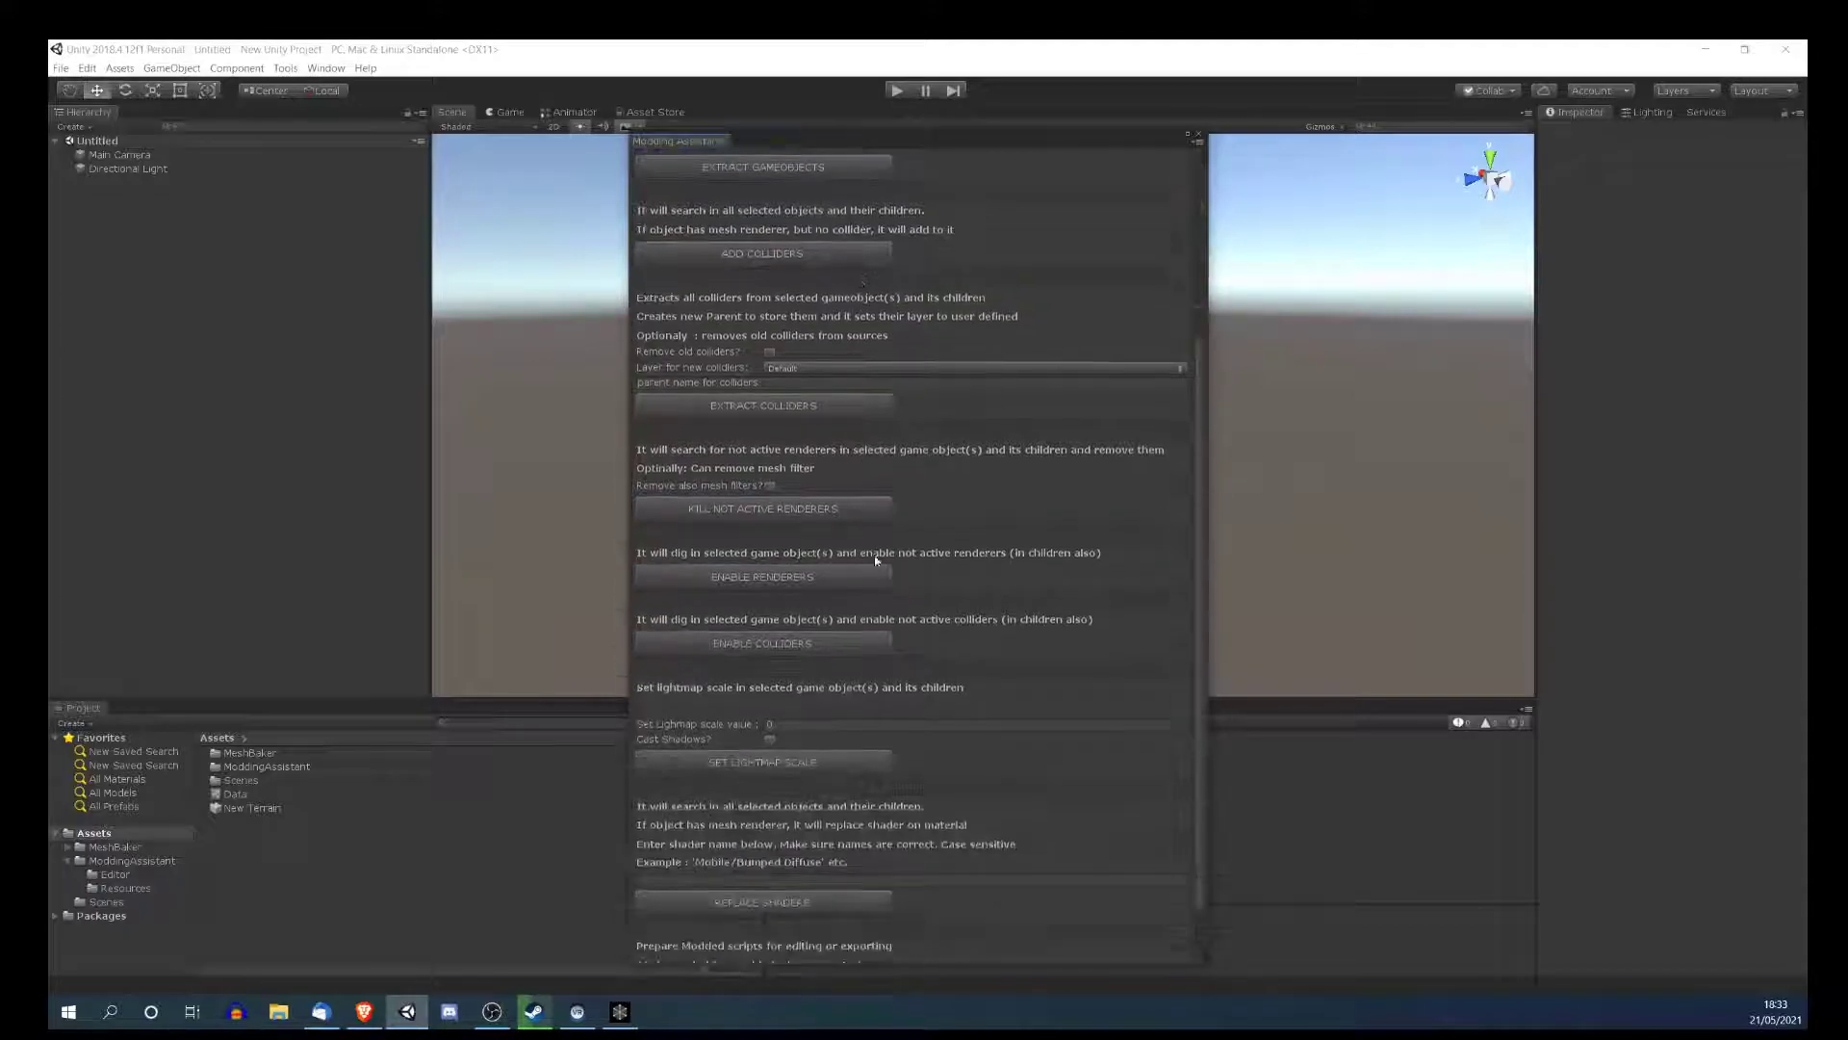
scroll(875, 553, "up", 5)
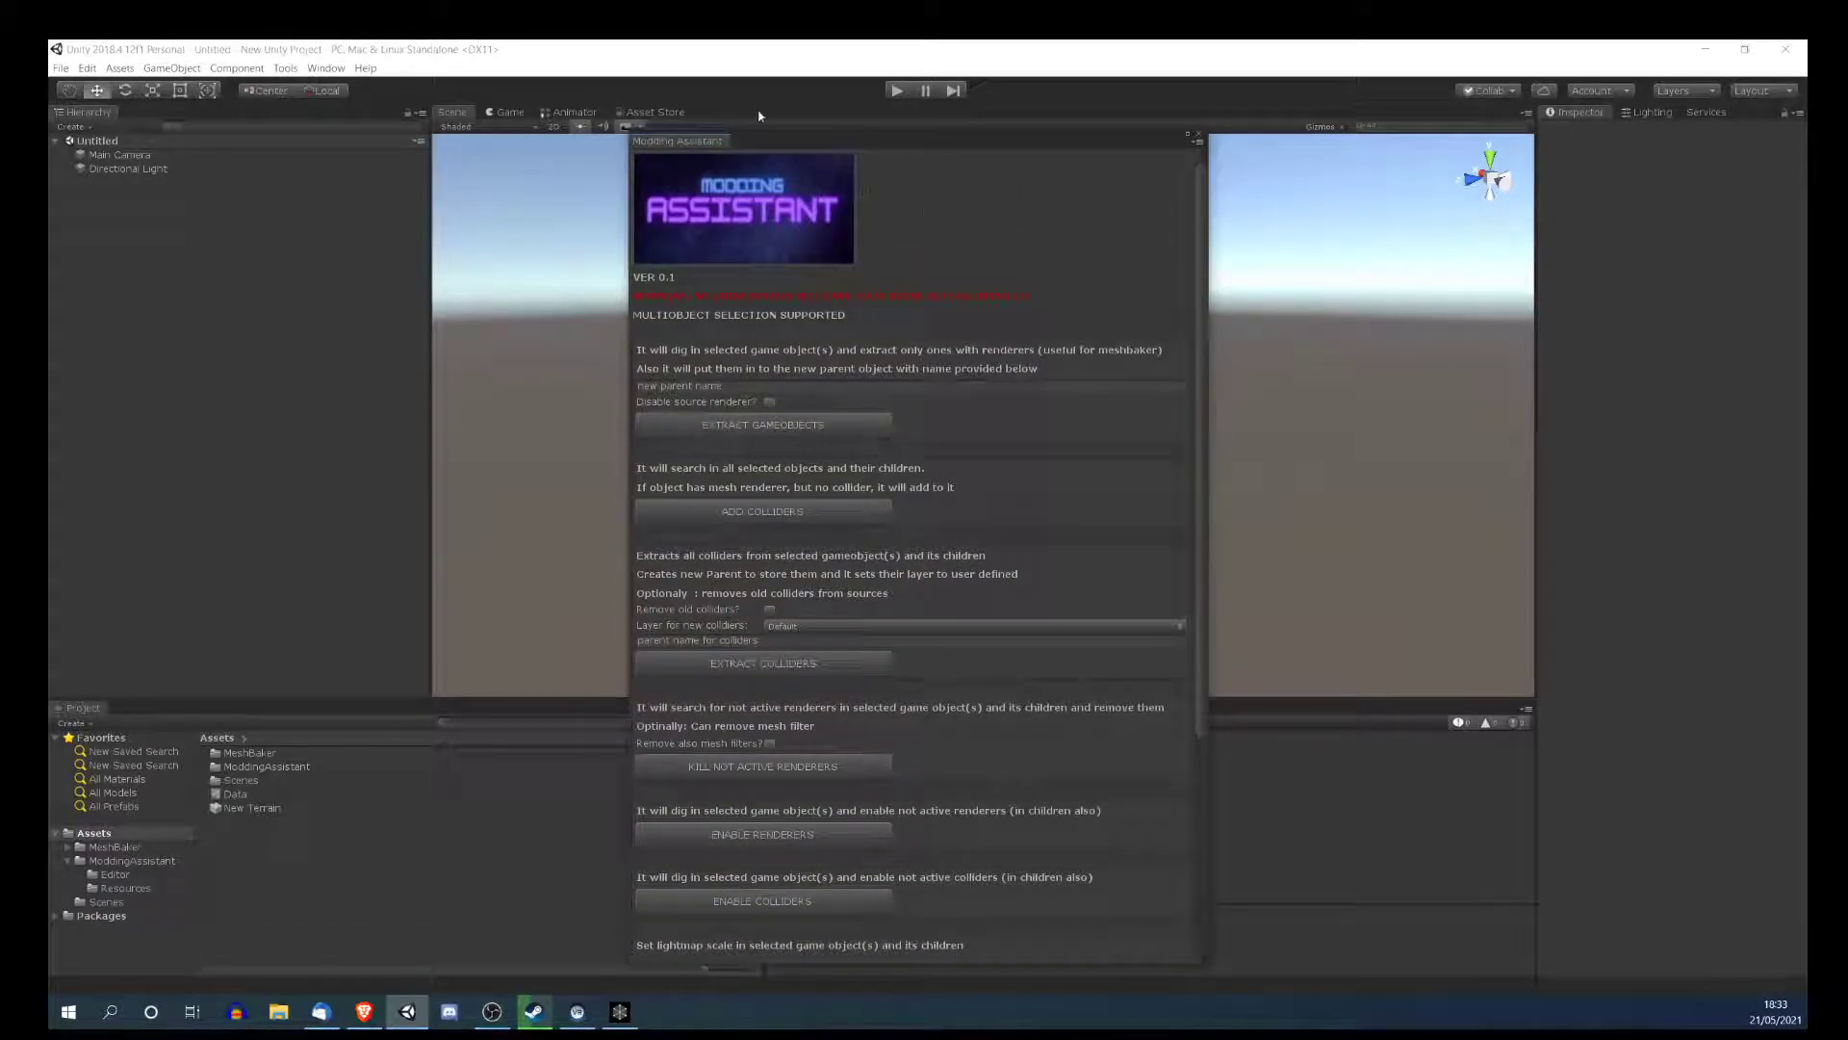
left_click(1197, 137)
- Create a cube and an empty GameObject in the scene, and make the cube a child of the GameObject
right_click(178, 248)
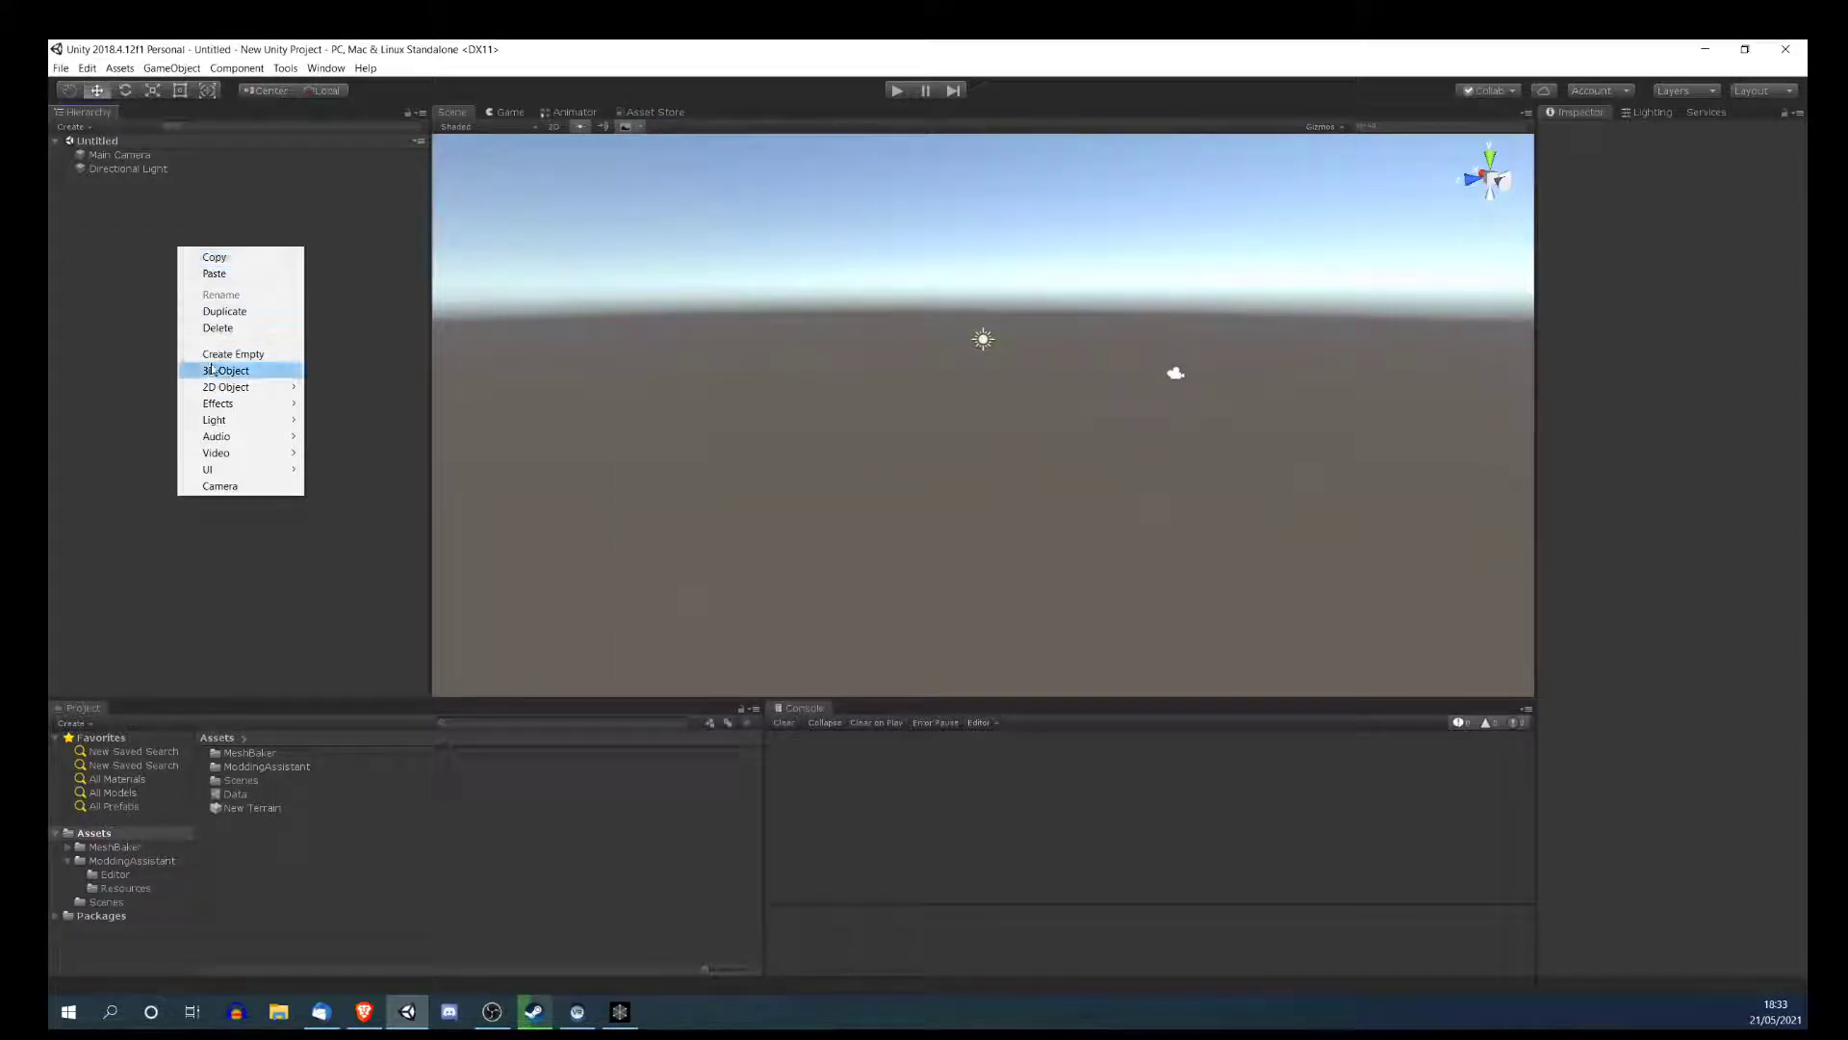
mouse_move(213, 369)
left_click(332, 371)
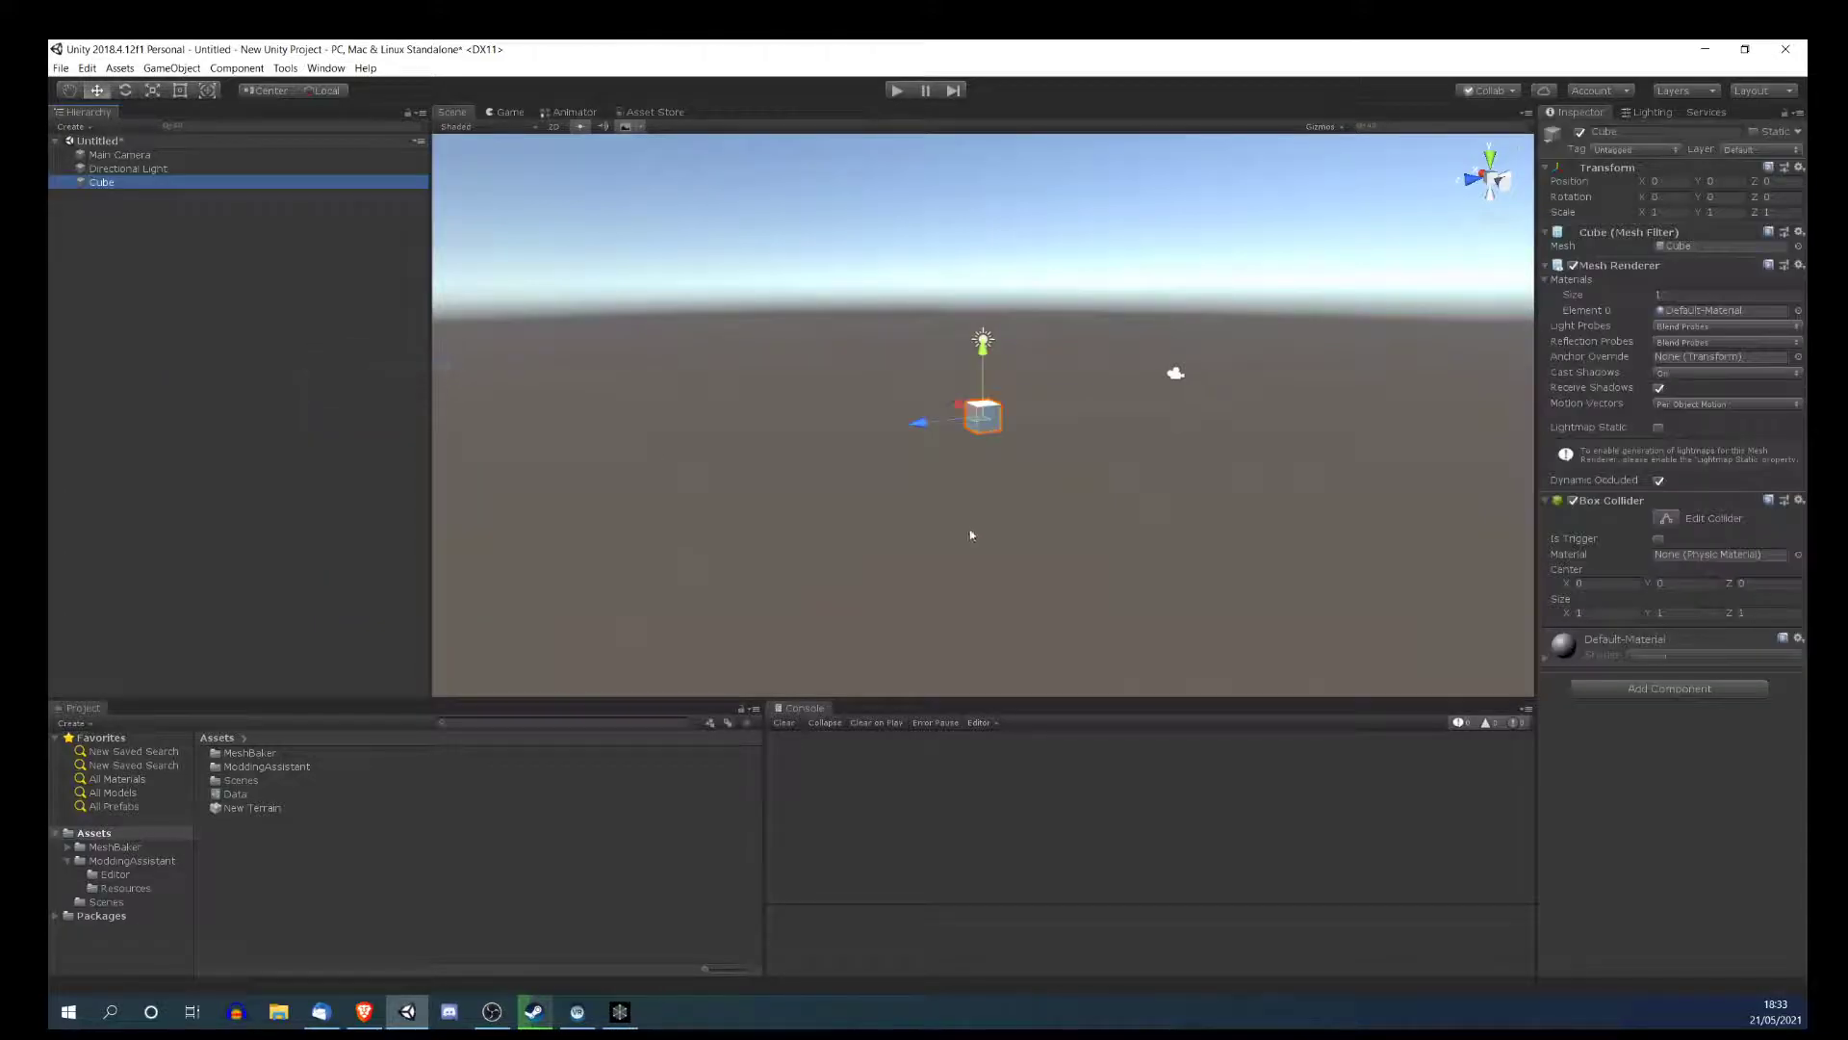
right_click(219, 274)
left_click(260, 374)
left_click_drag(101, 182, 106, 201)
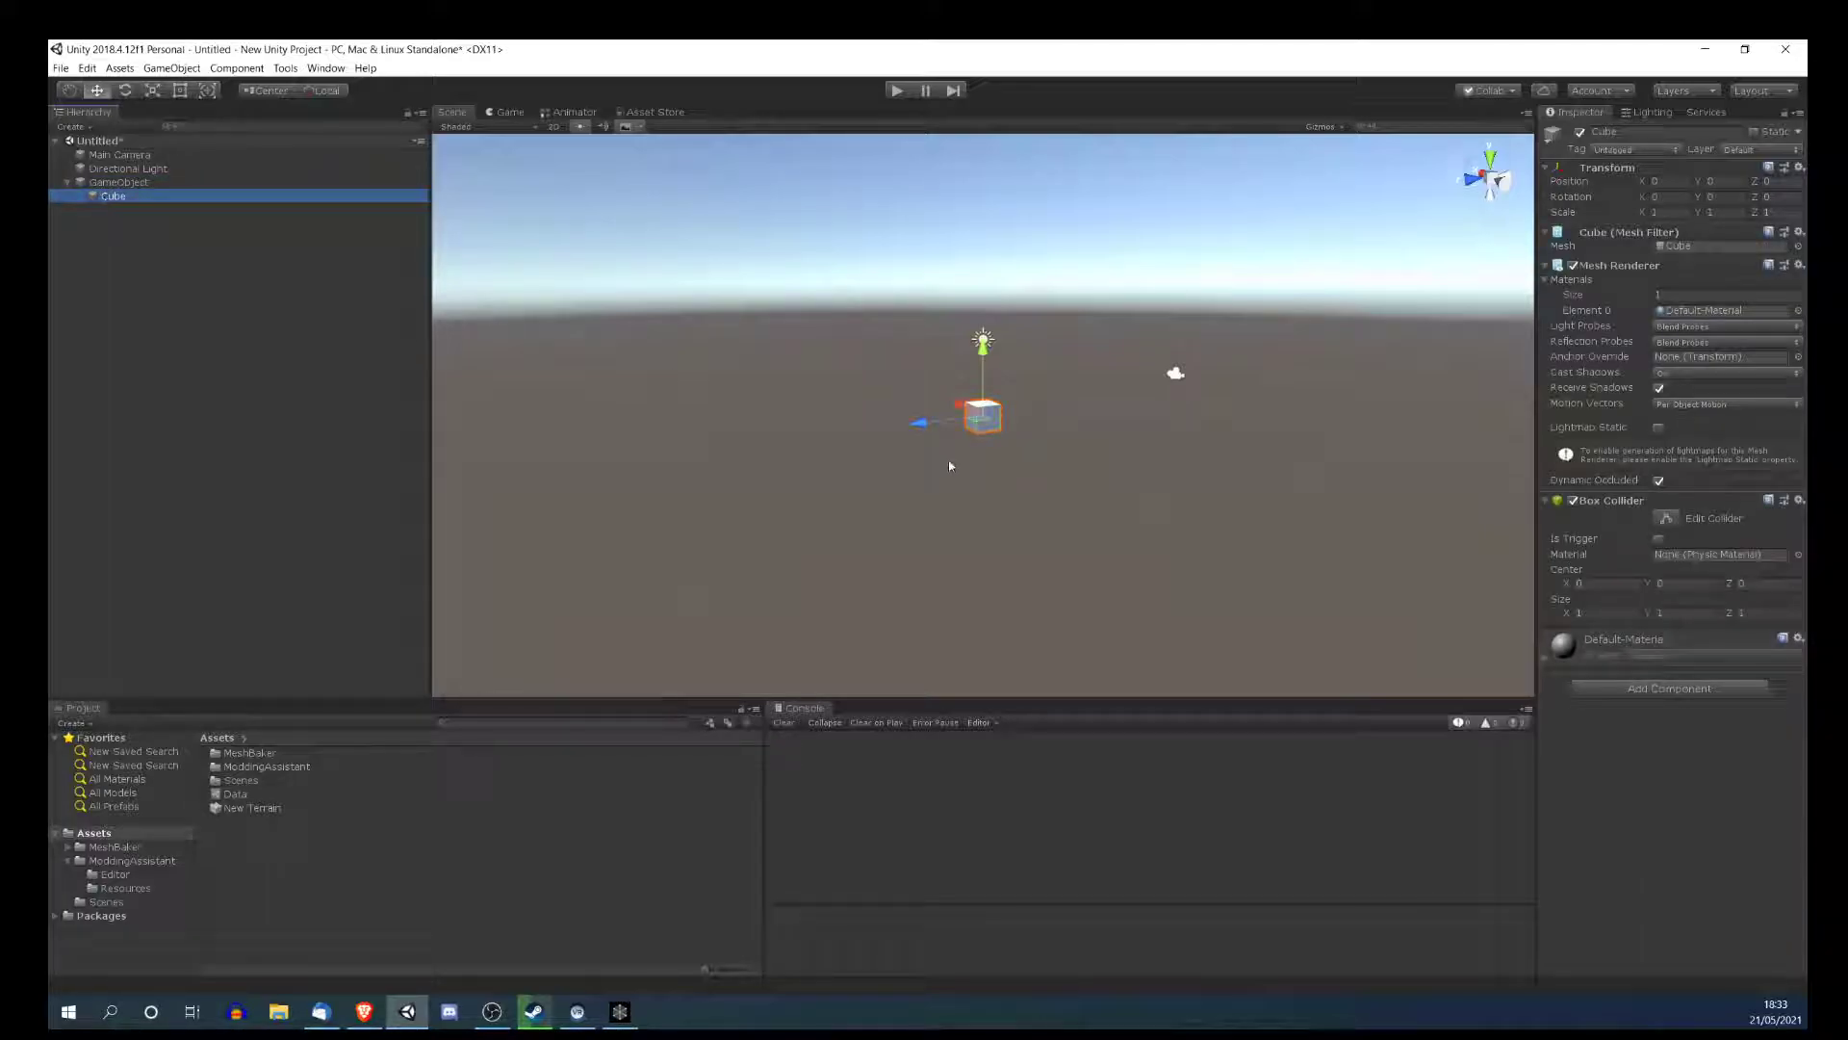
- Duplicate the cube seven times and spread the copies along the Z axis into a row of eight
key("ctrl+d")
left_click_drag(930, 424, 1178, 392)
key("ctrl+d")
key("ctrl+d")
key("ctrl+d")
key("ctrl+d")
key("ctrl+d")
key("ctrl+d")
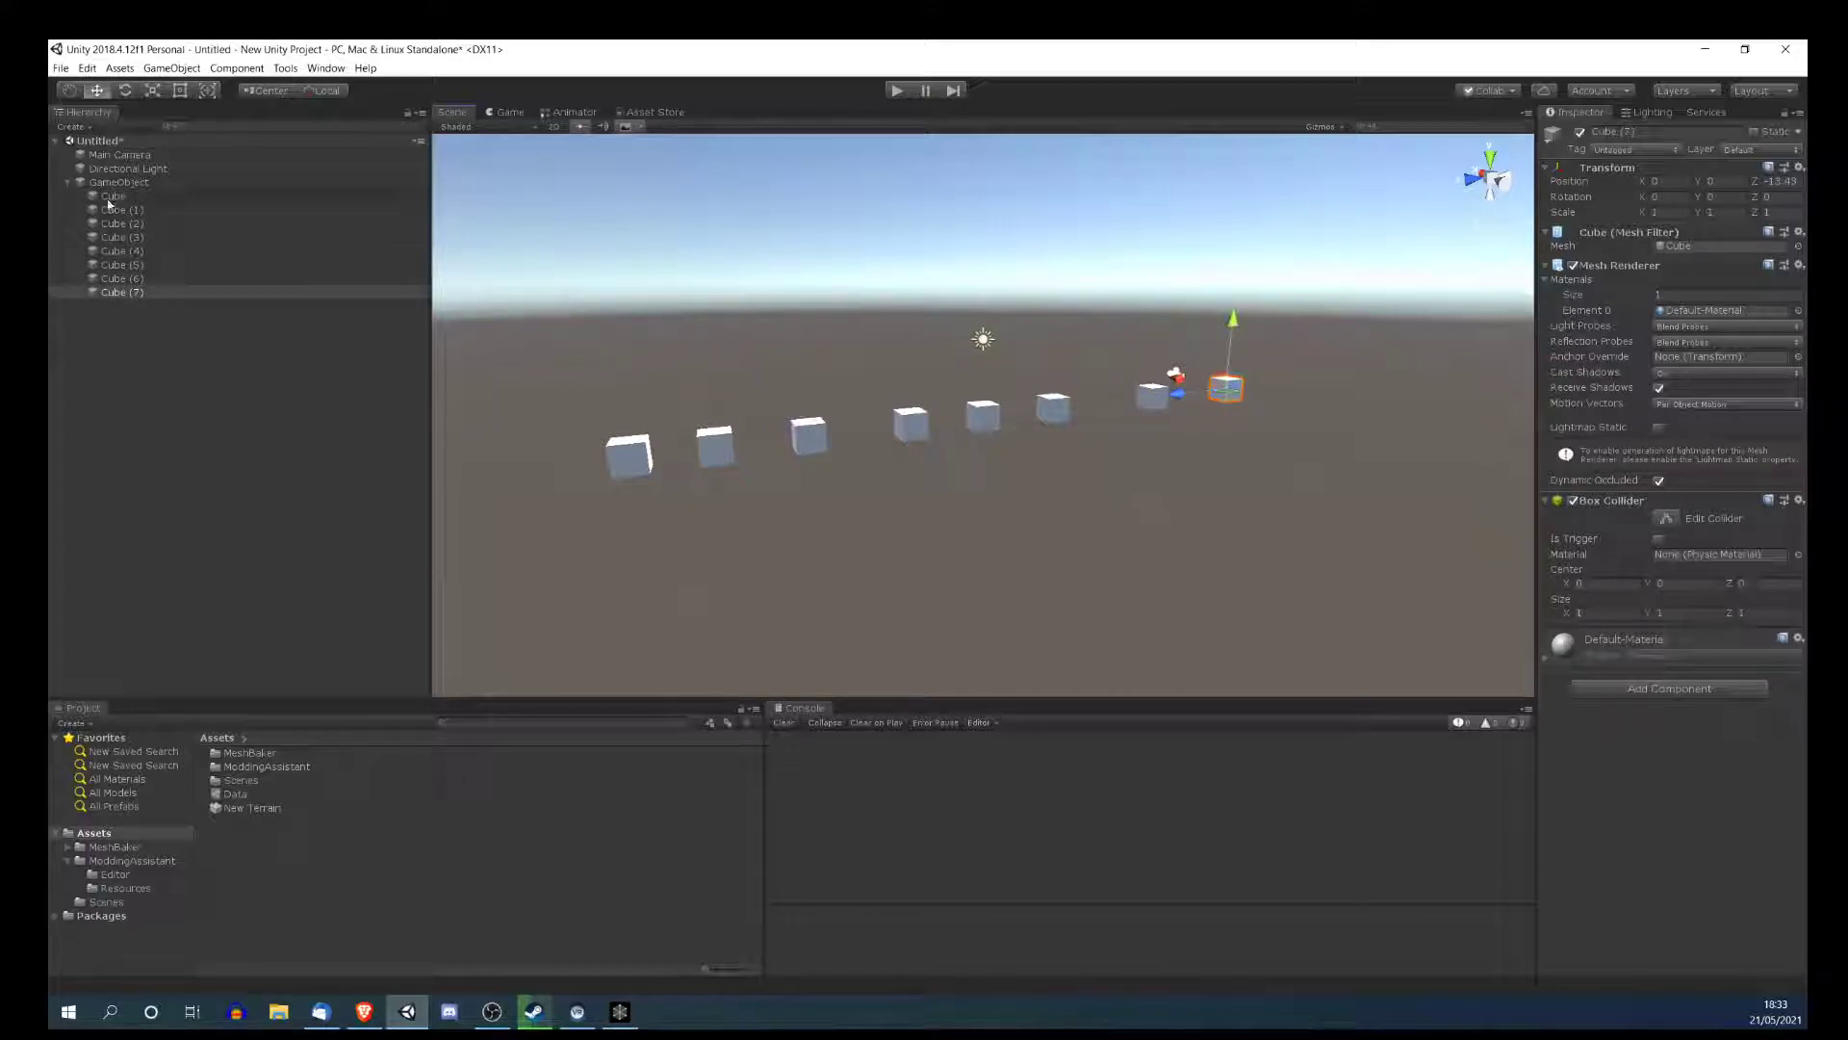
- Duplicate all eight cubes and move the copies along X to about -4.57 to form a second row
left_click(109, 197, "shift")
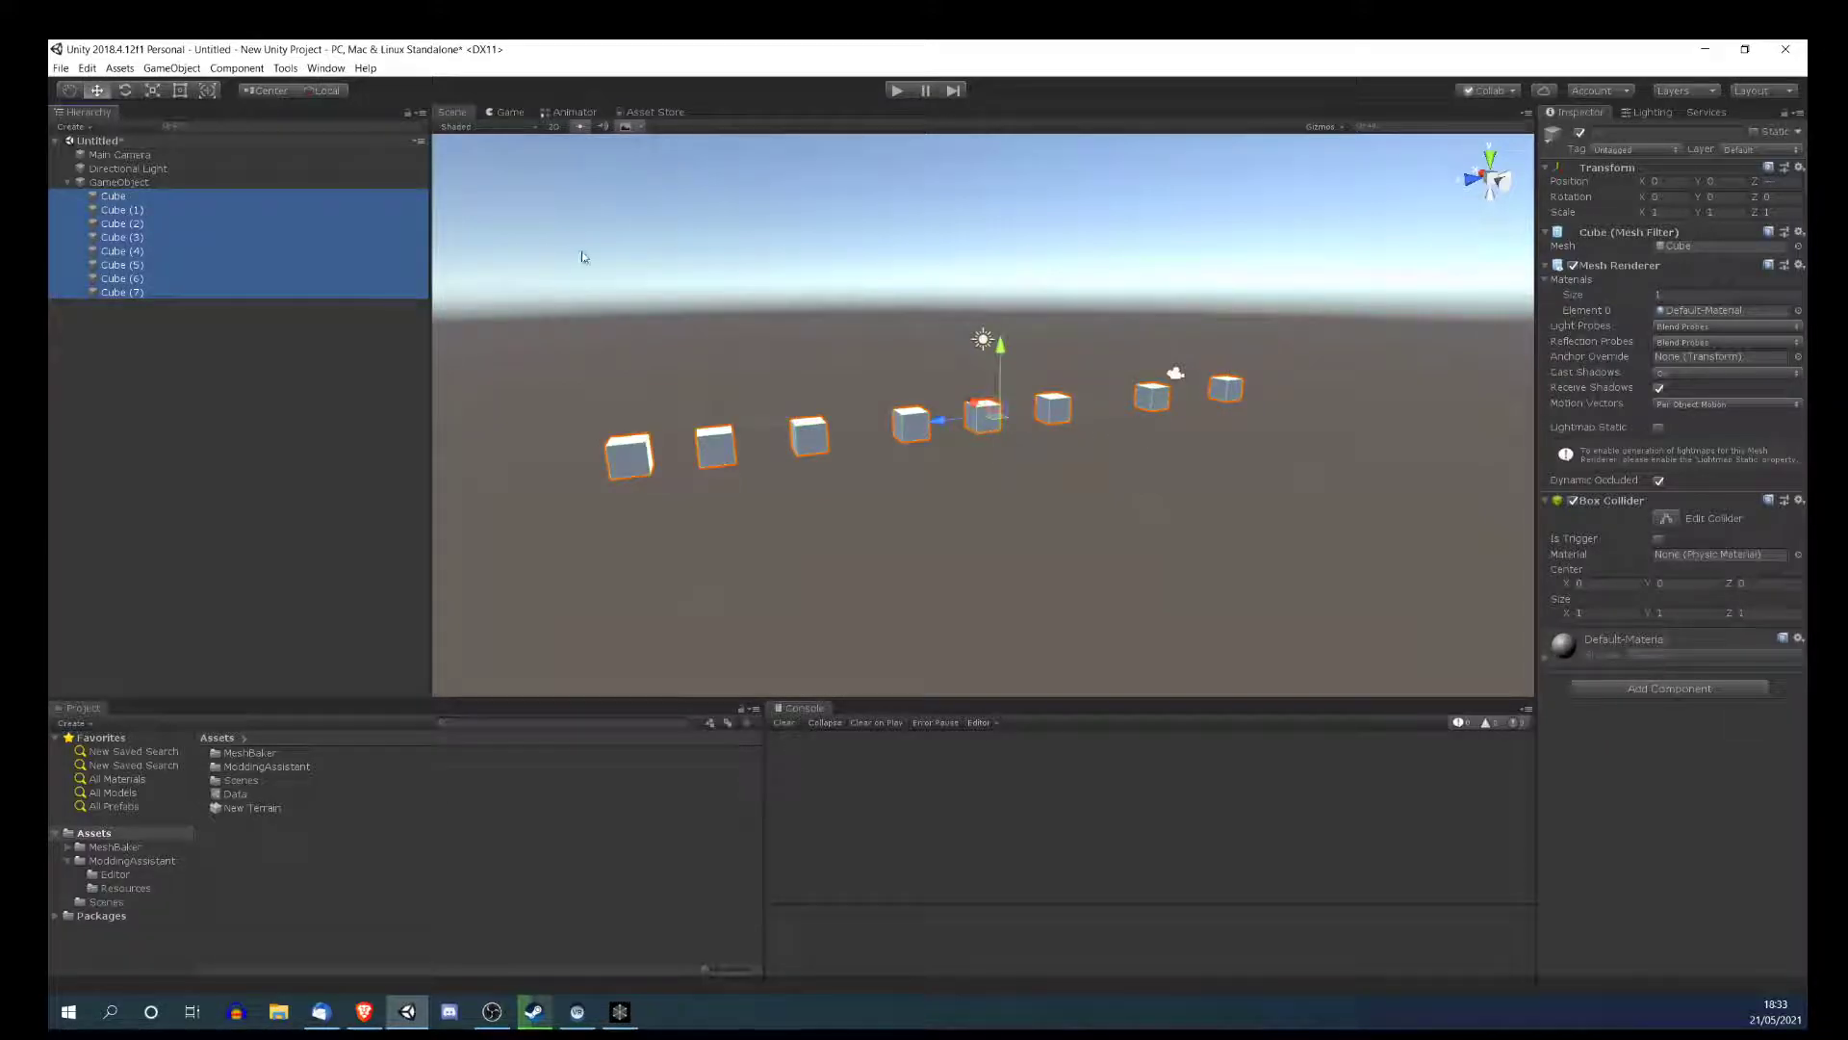
key("ctrl+d")
left_click_drag(973, 421, 1049, 452)
scroll(1112, 556, "down", 1)
left_click_drag(1112, 557, 734, 539, "alt")
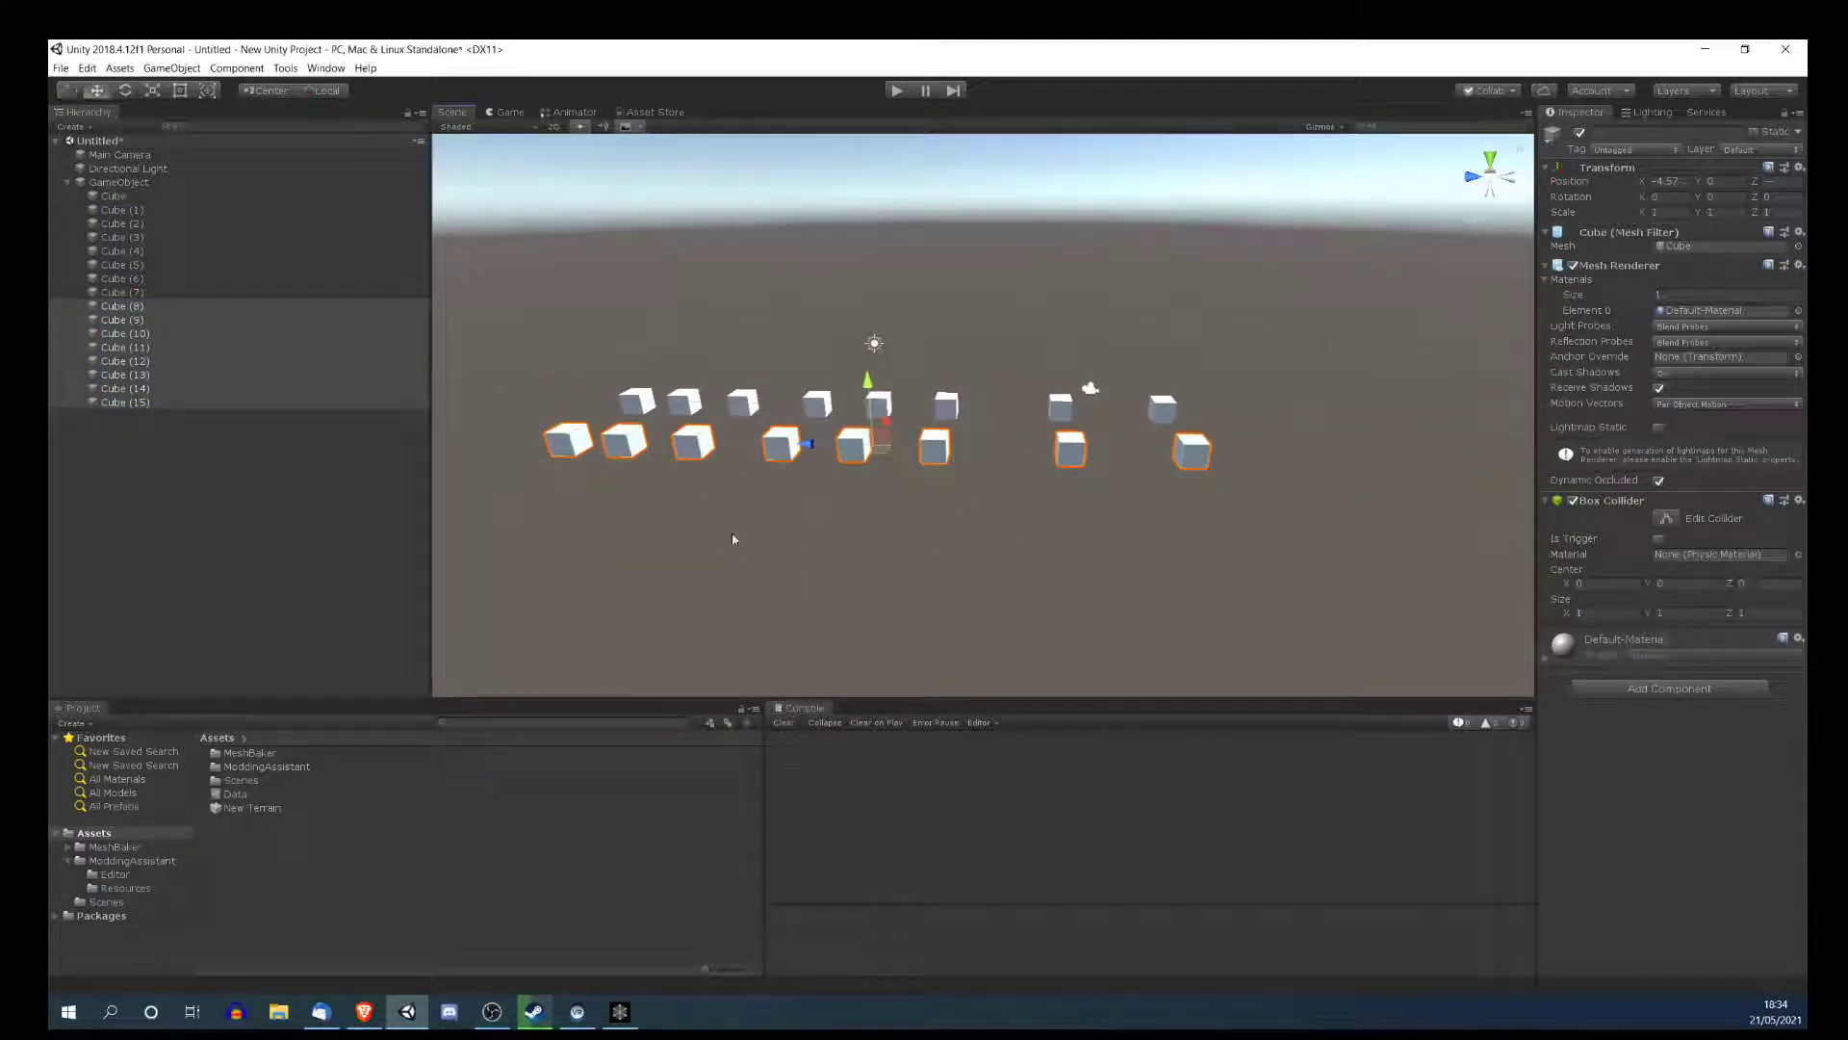
- Collapse the GameObject parent and create a Mesh Baker object of type TextureBaker and MultiMeshBaker
left_click(96, 182)
left_click(66, 182)
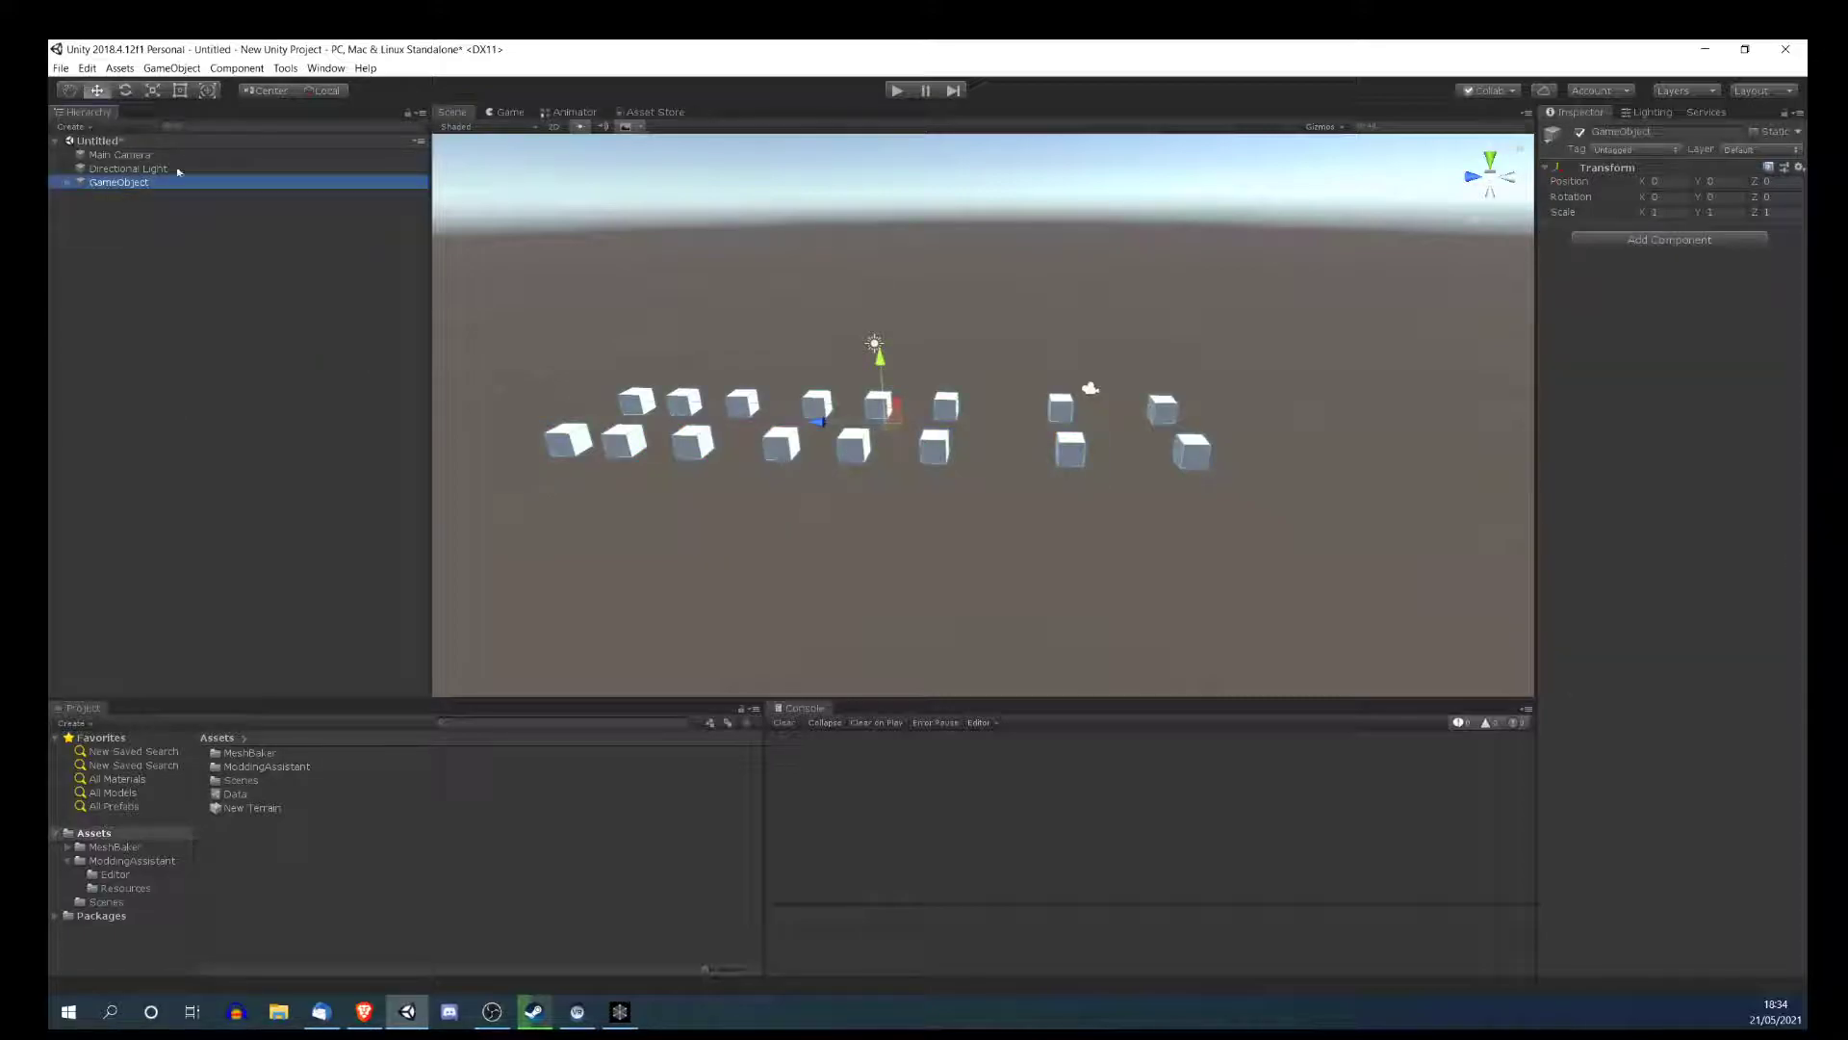
left_click(172, 69)
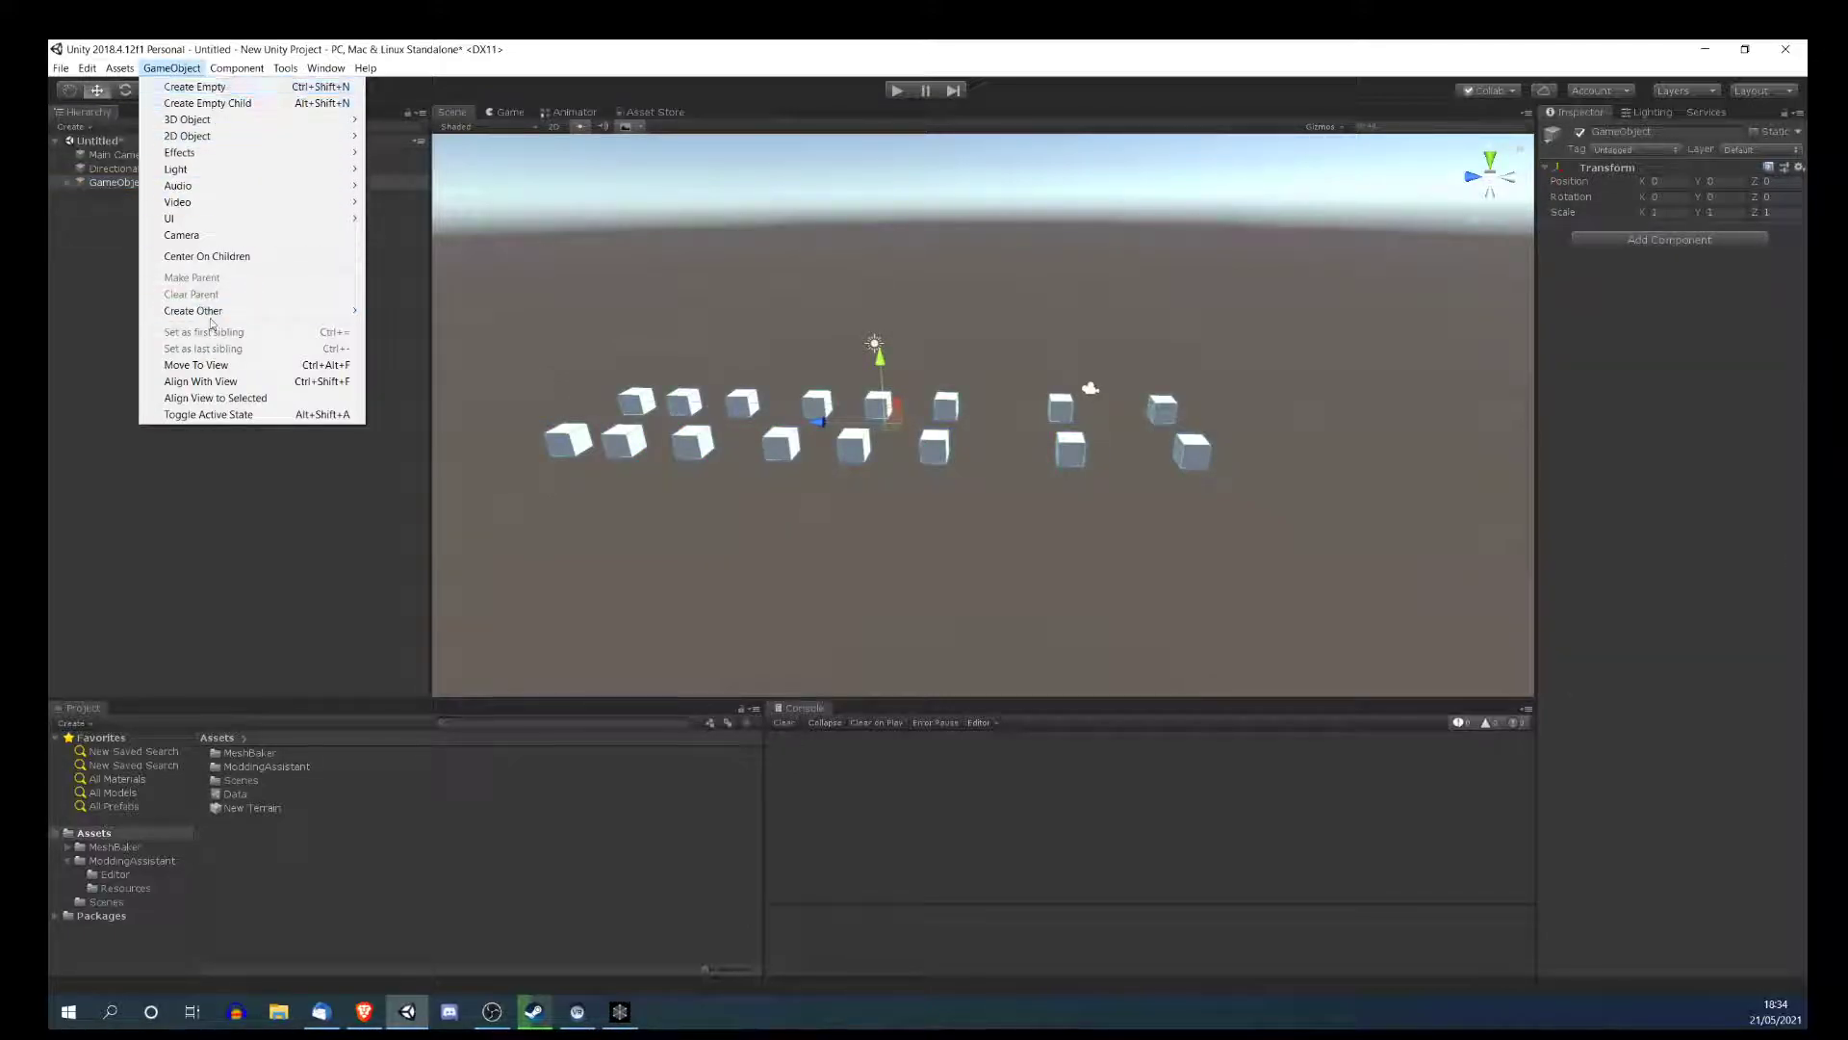
mouse_move(213, 312)
mouse_move(403, 313)
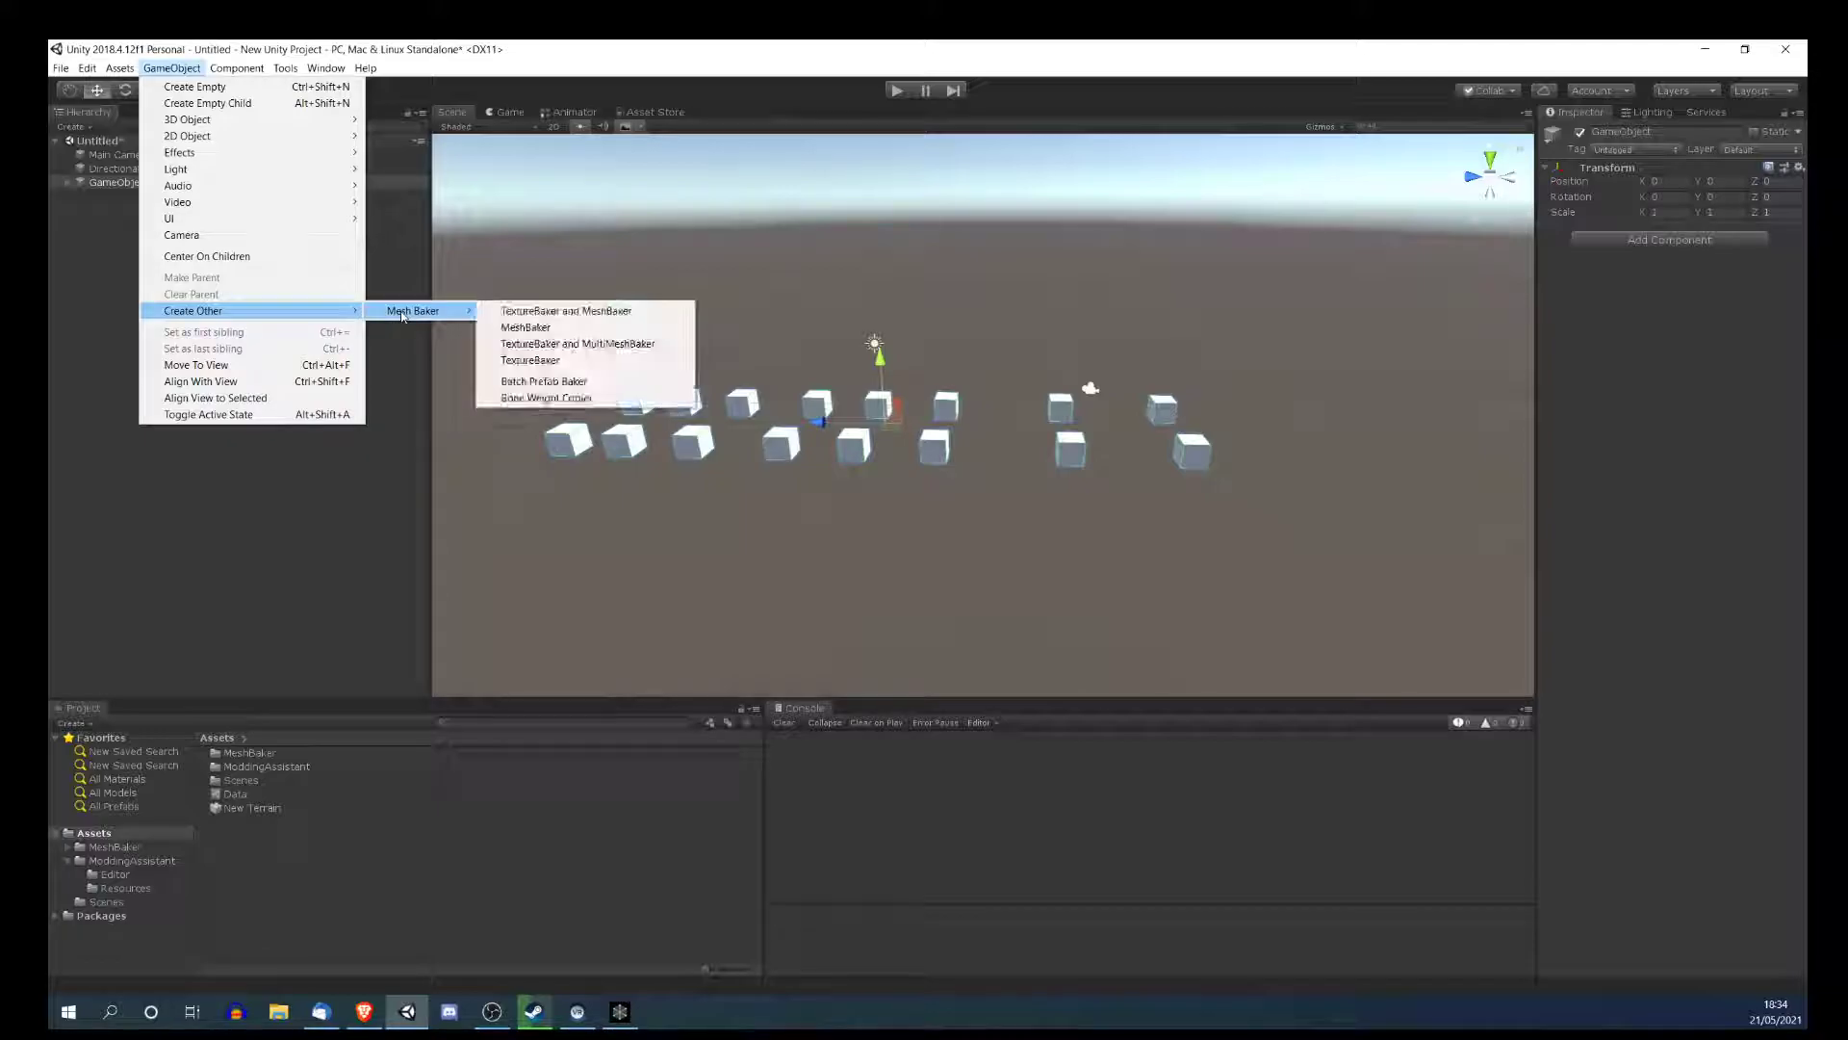
left_click(525, 343)
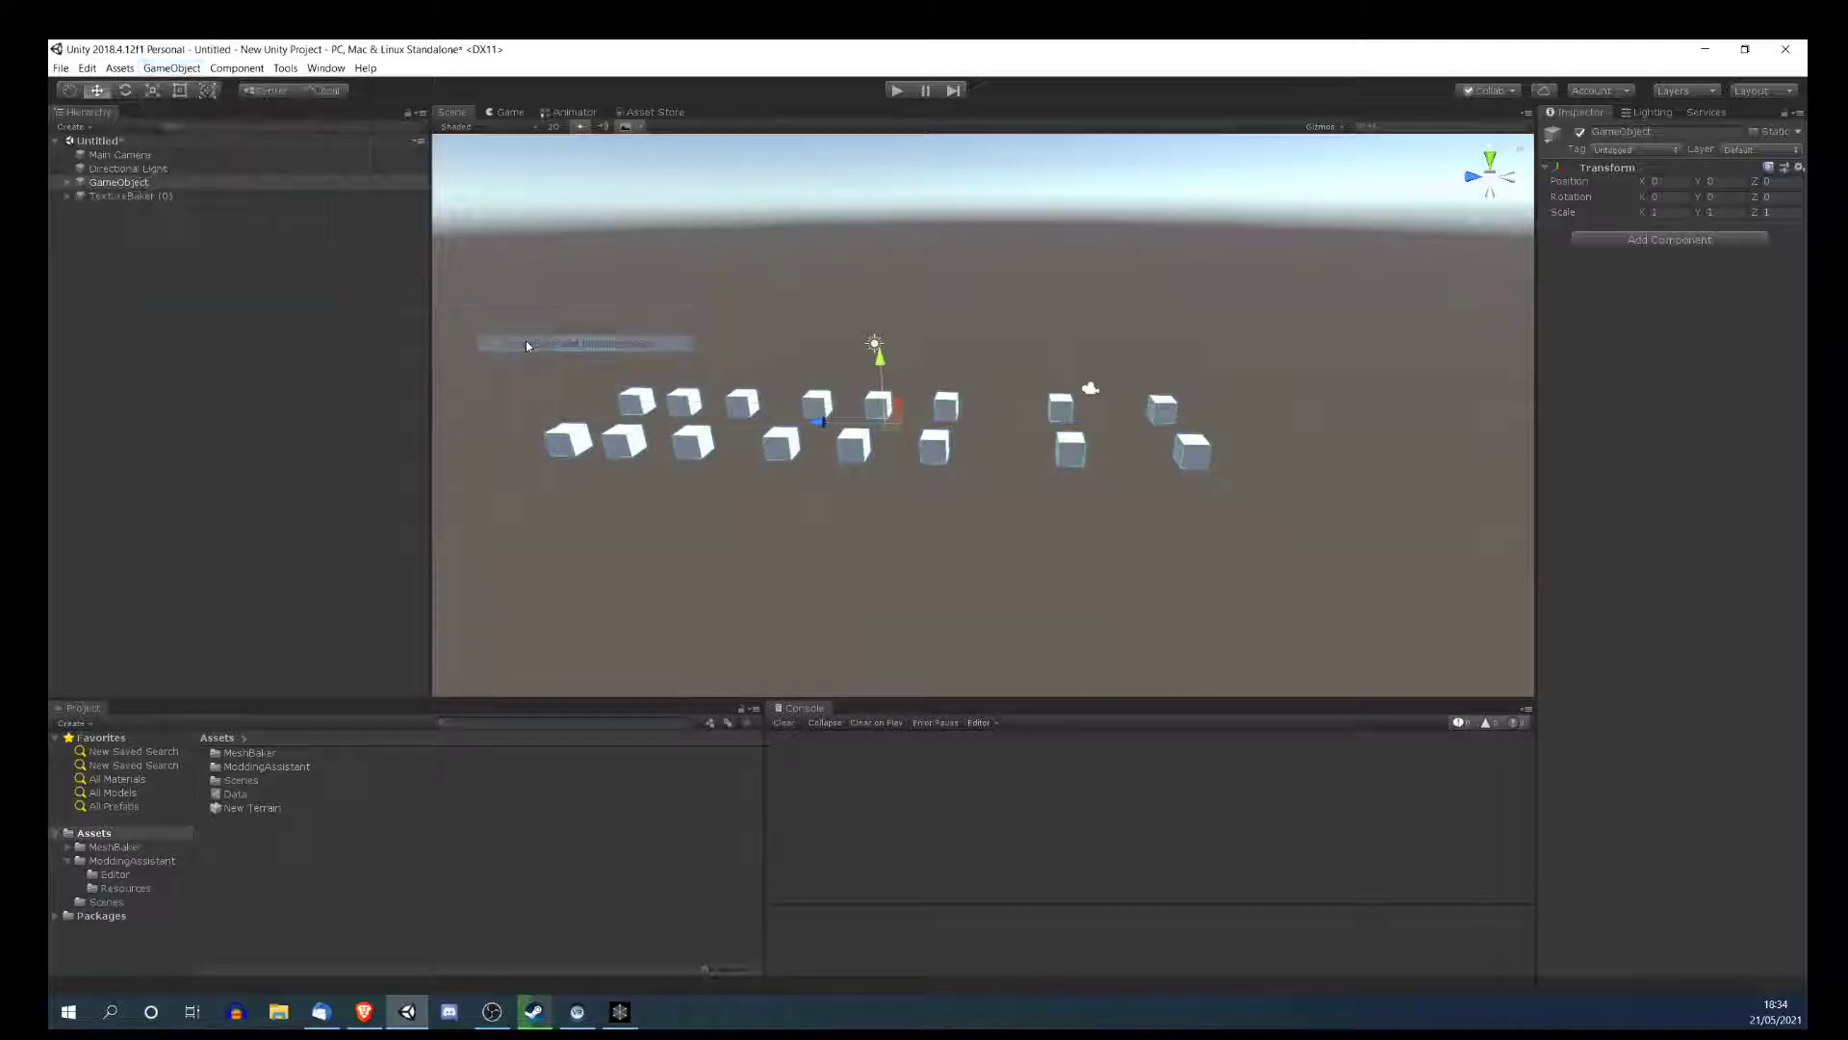
- Widen the Inspector for TextureBaker (0) and add the GameObject parent's cubes to its objects to be combined
left_click(102, 196)
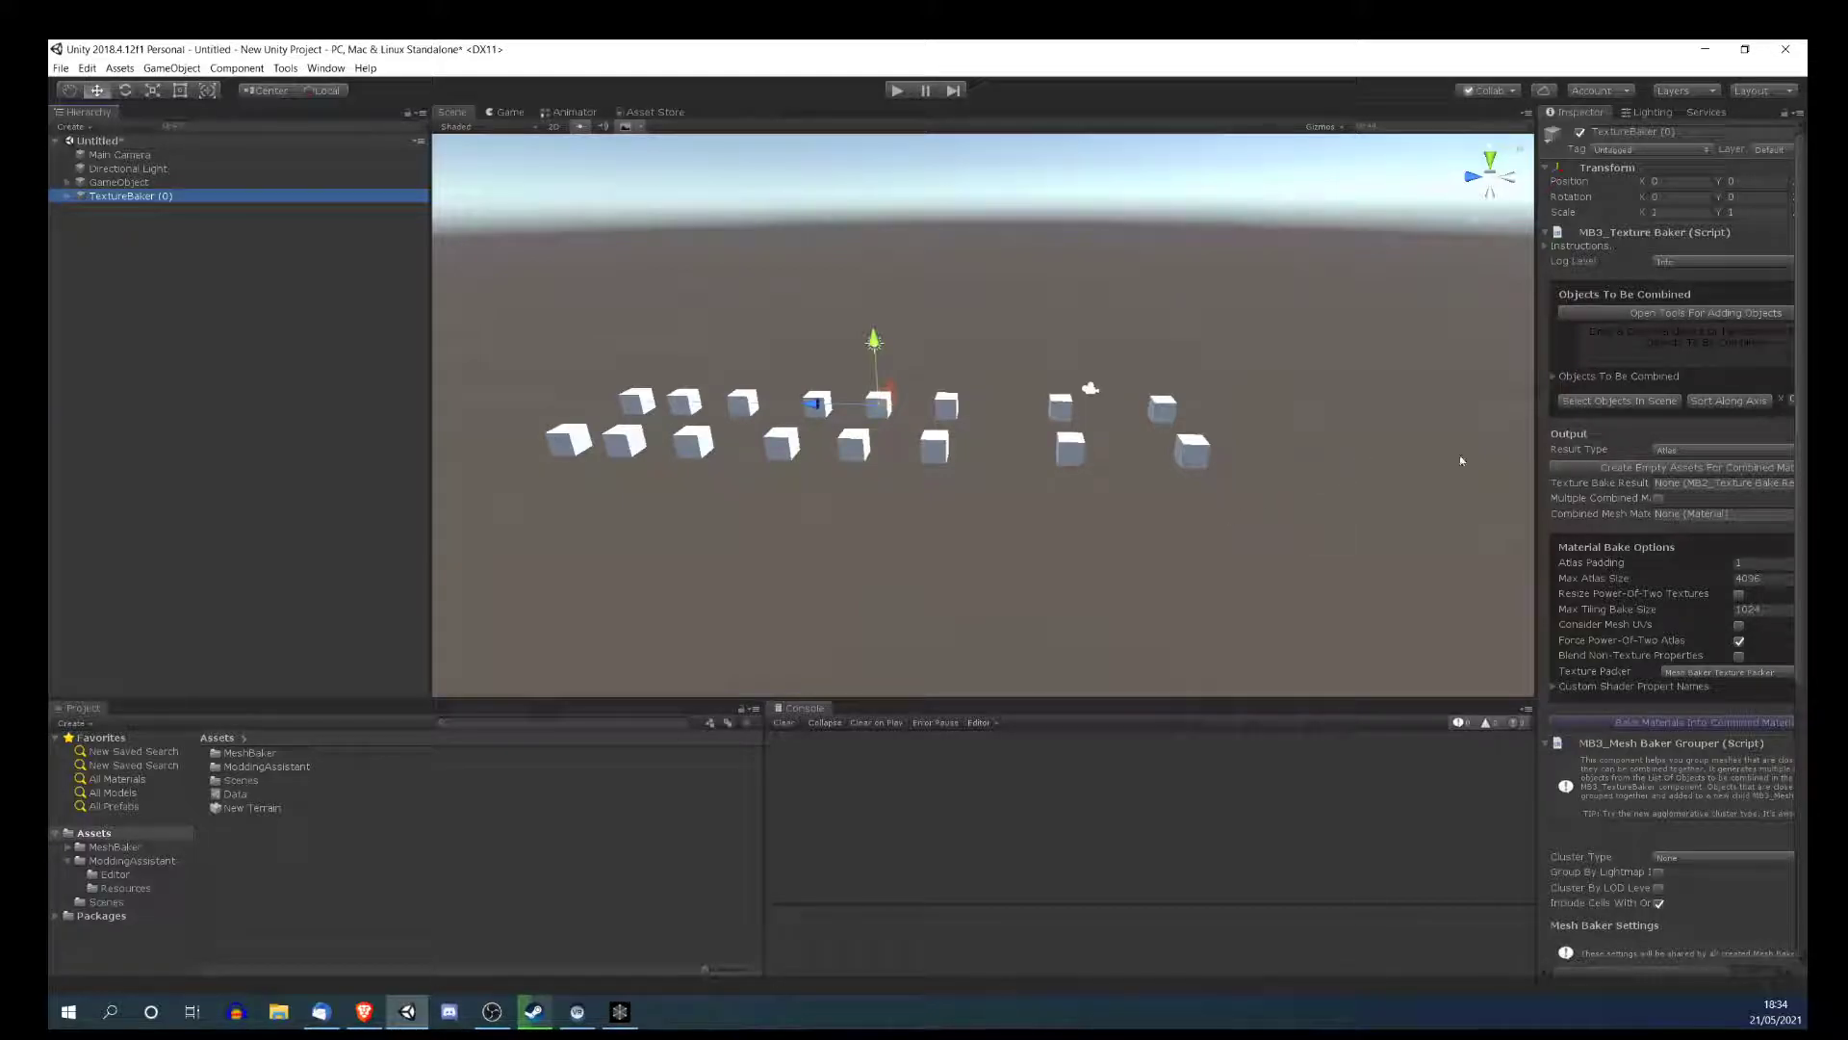
left_click_drag(1537, 444, 1307, 444)
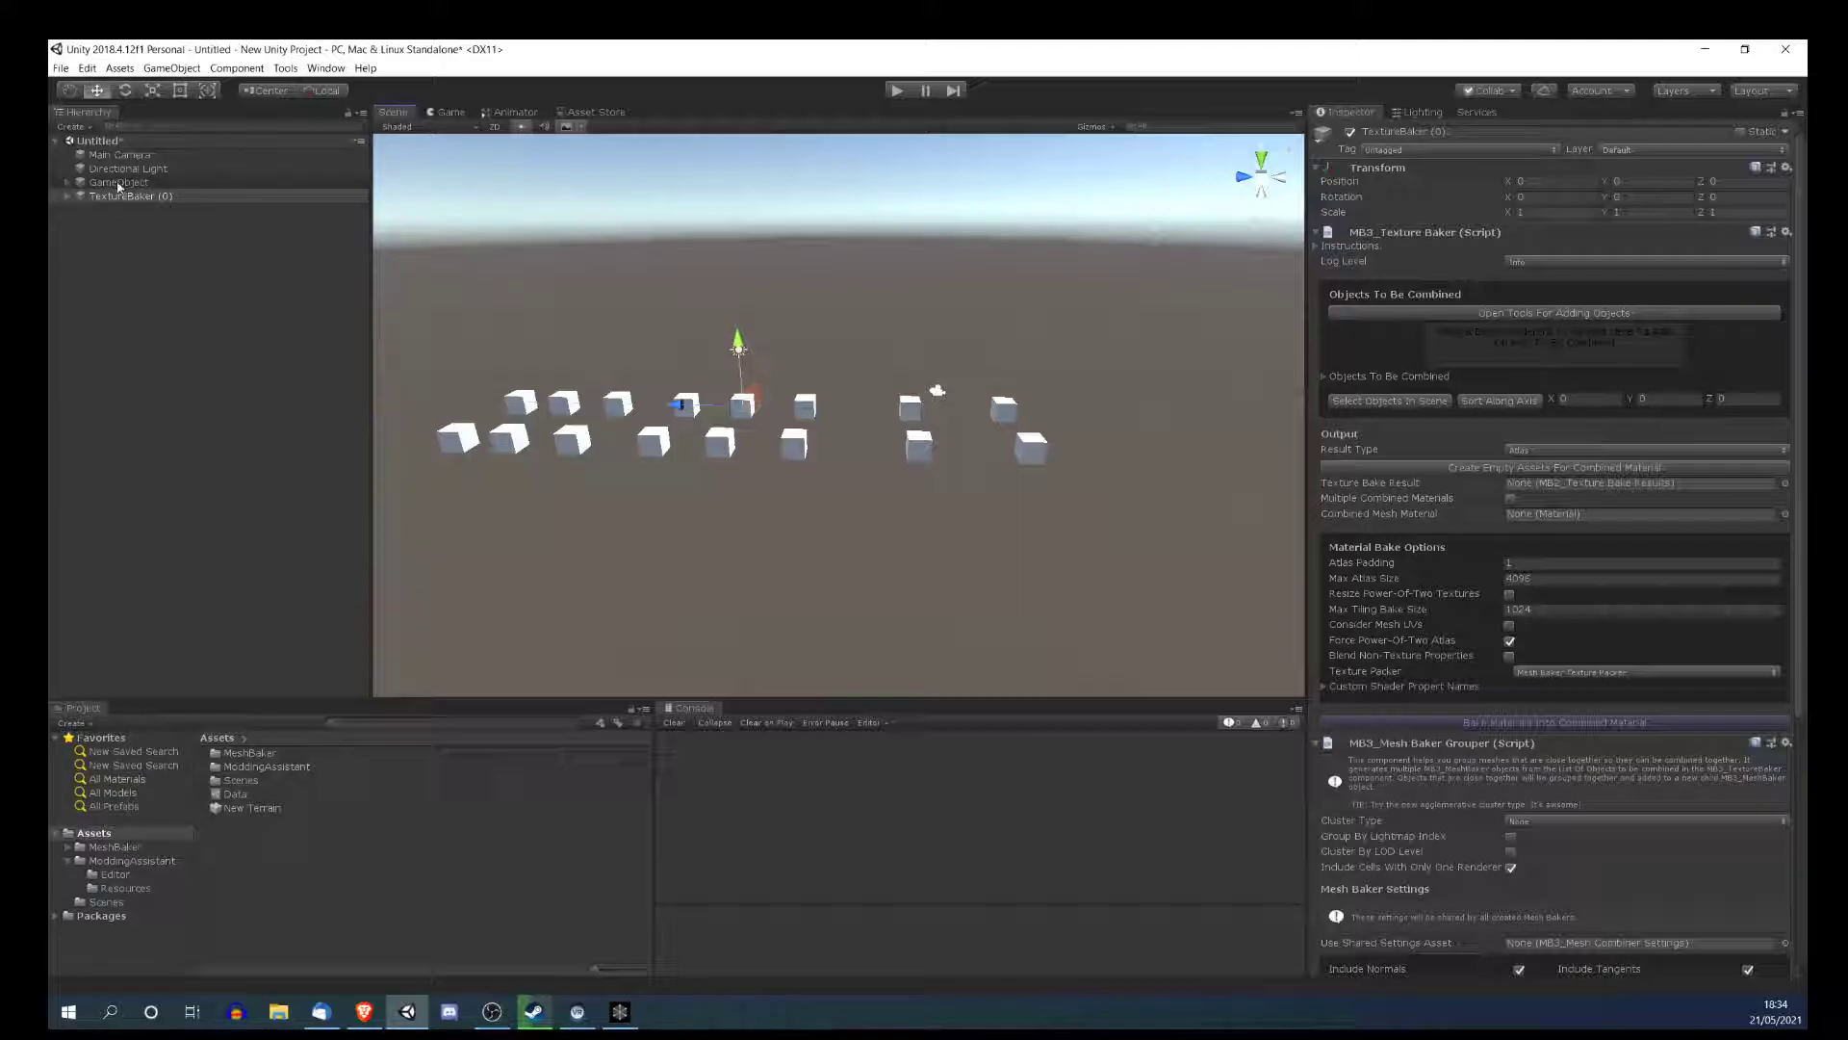
left_click_drag(113, 187, 1479, 339)
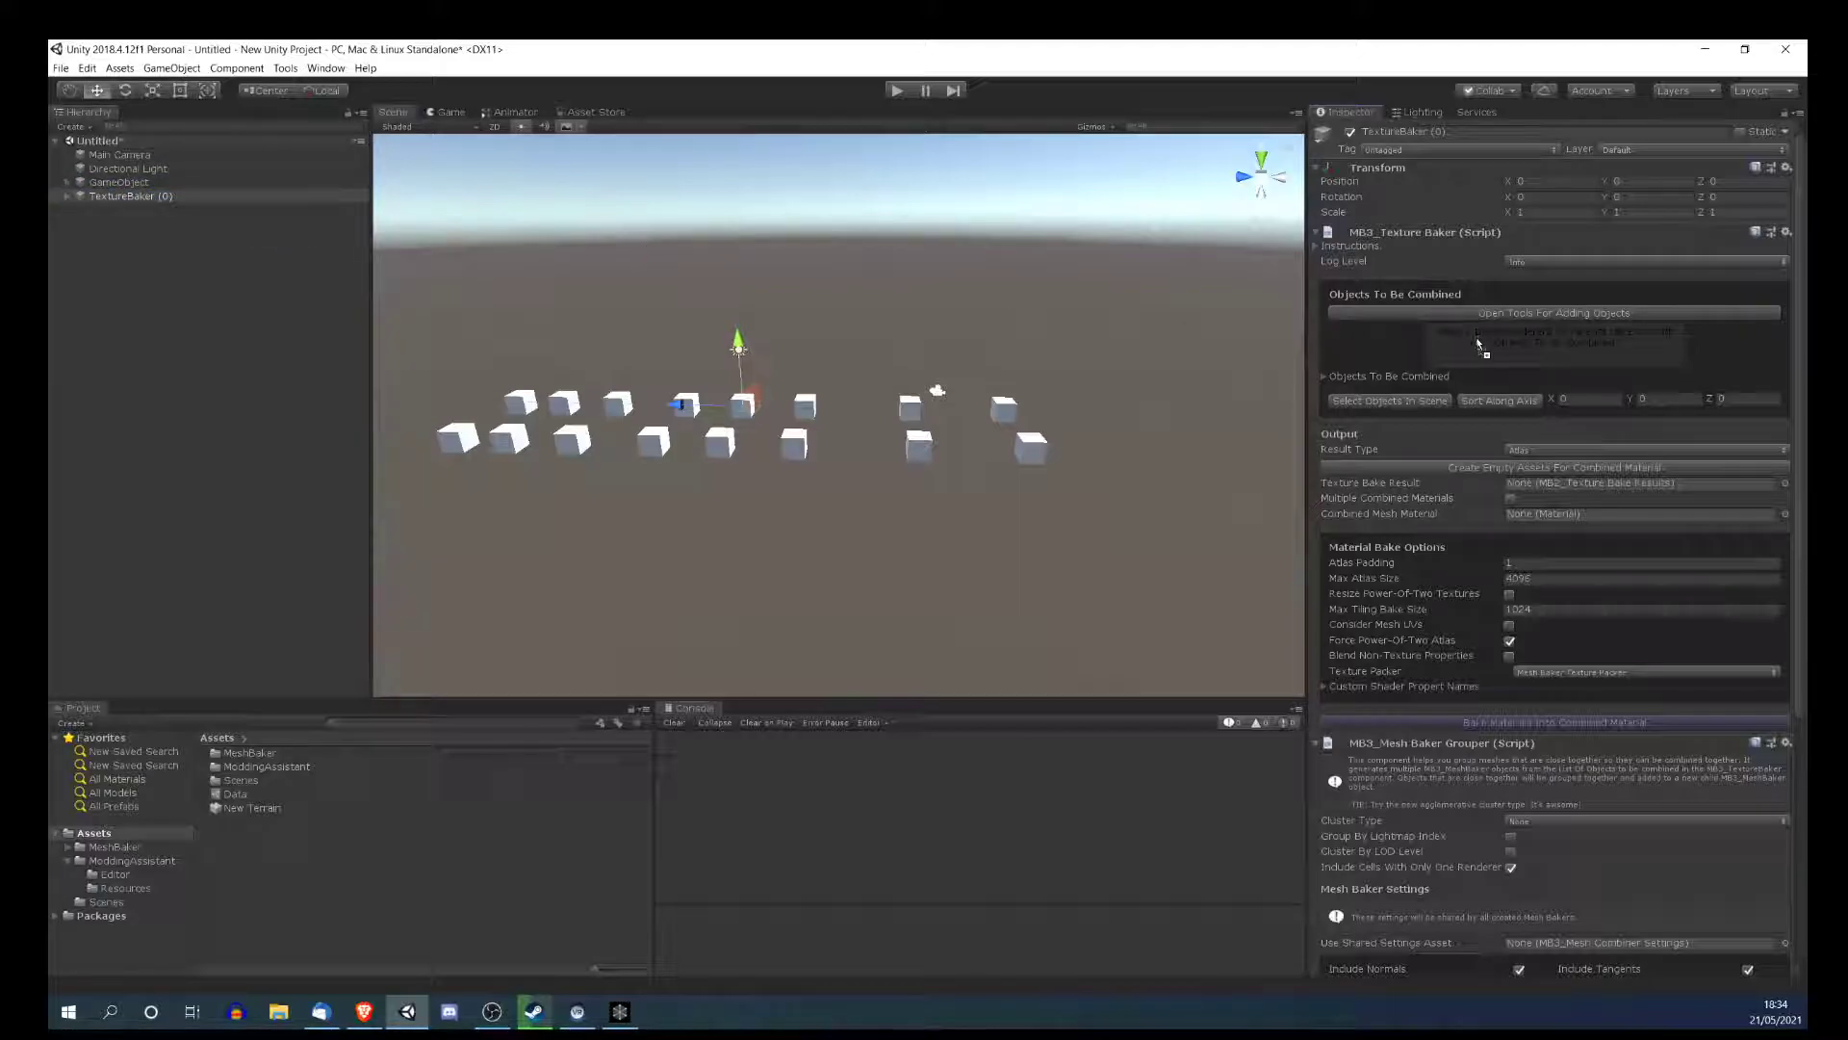
- Create empty combined-material assets named balabika in the Assets folder and bake the materials into the combined material
left_click(1529, 468)
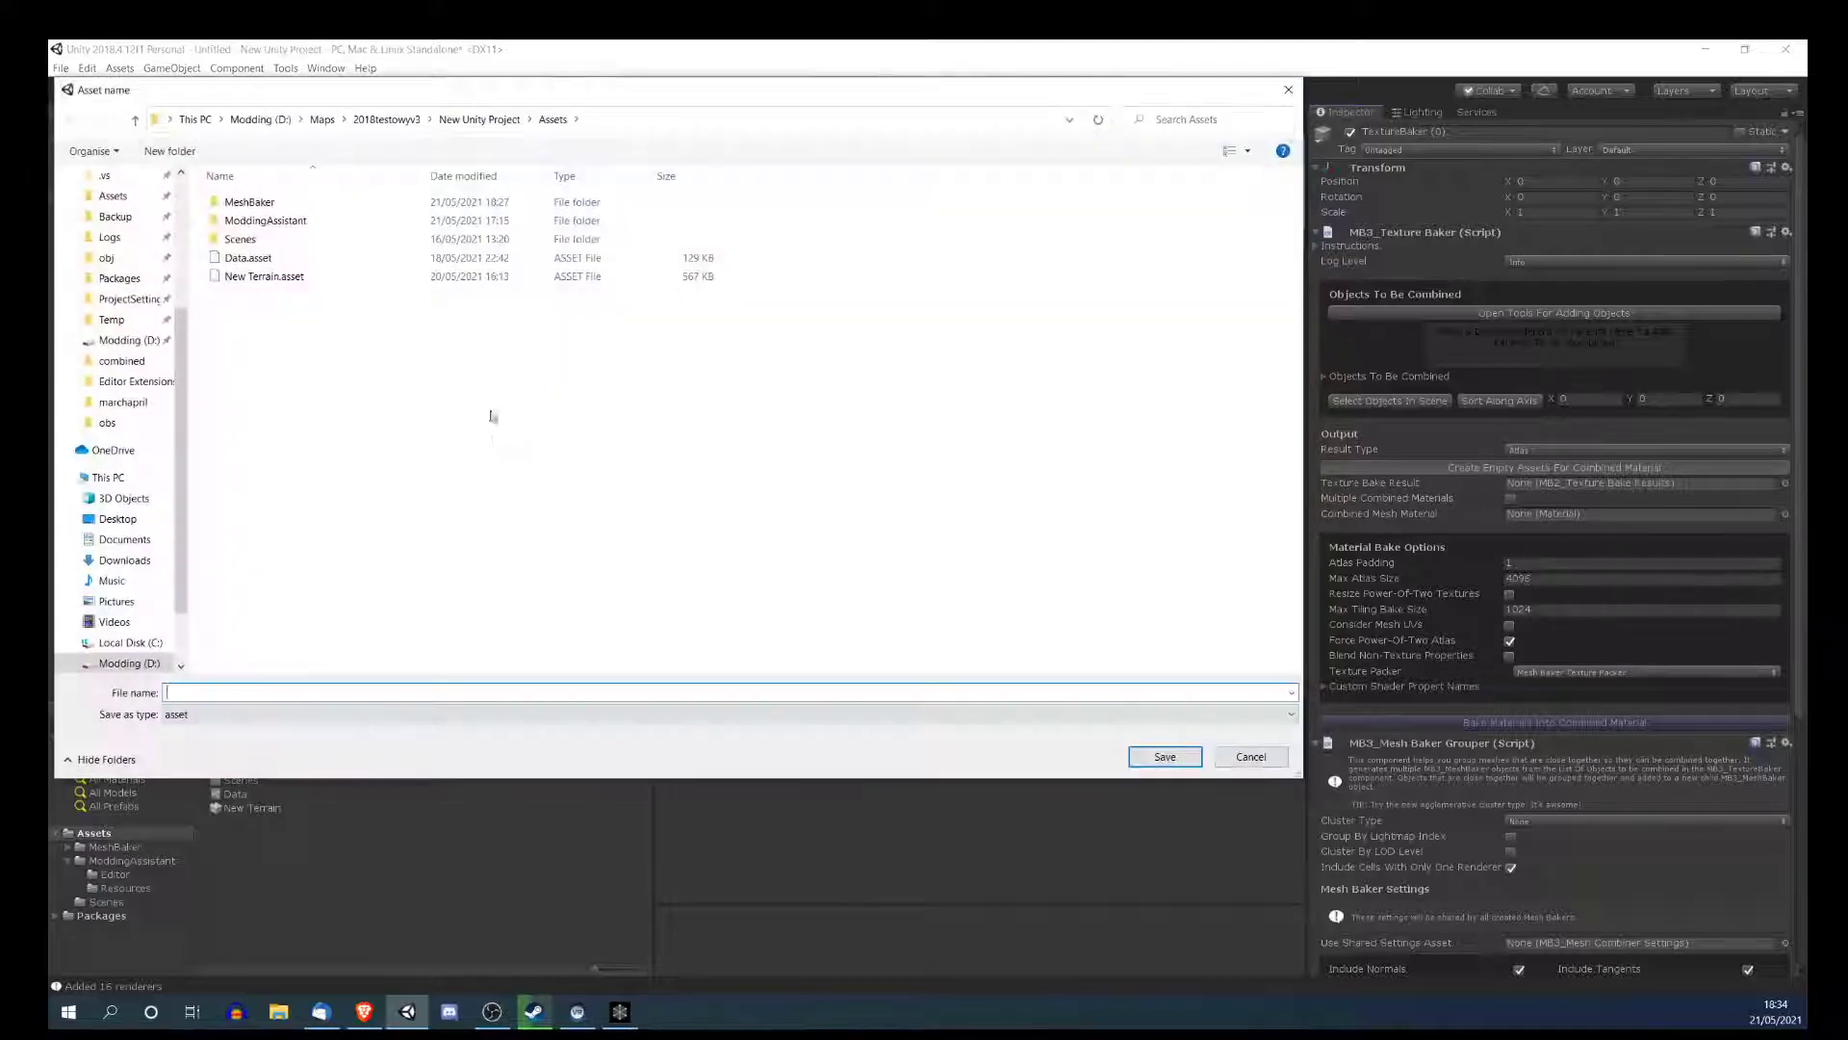
type("balabika")
key("Return")
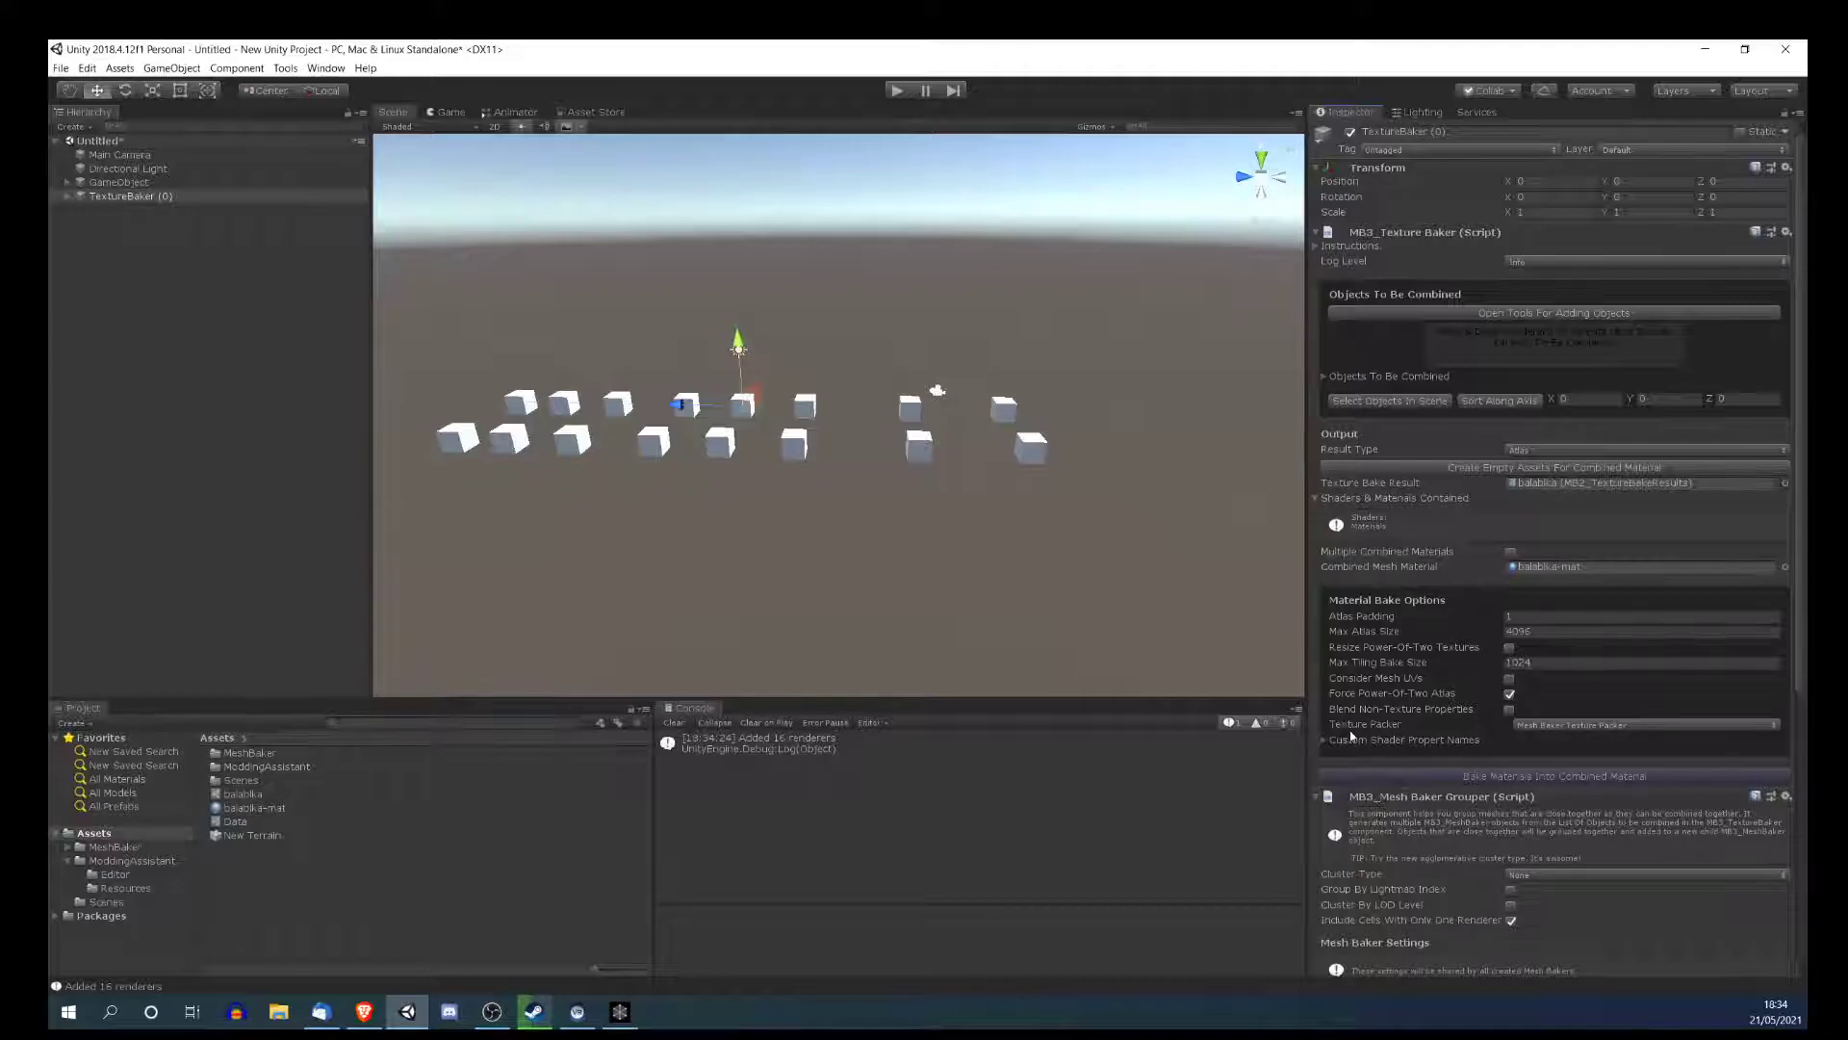
left_click(1506, 778)
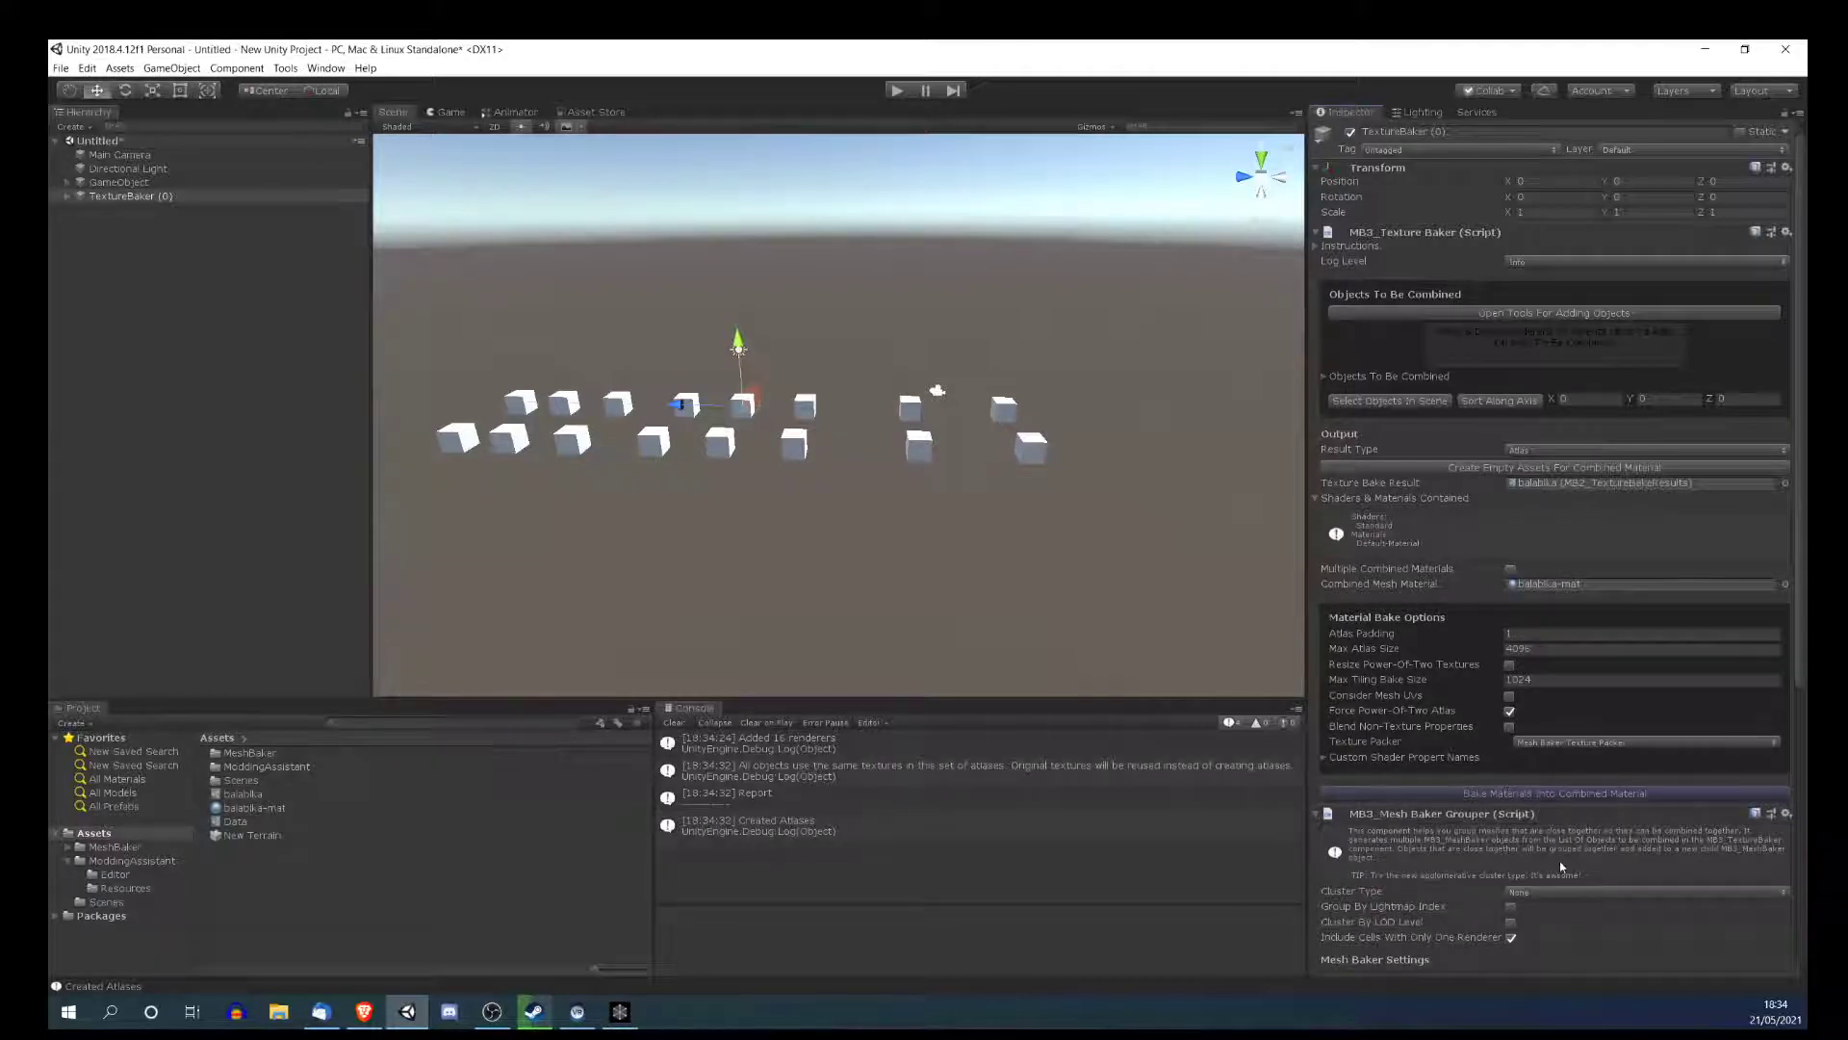
- Set the Mesh Baker Grouper's cluster type to Agglomerative and reduce its max distance to 0.24, so each cube forms its own cluster
scroll(1561, 867, "down", 3)
left_click(1537, 737)
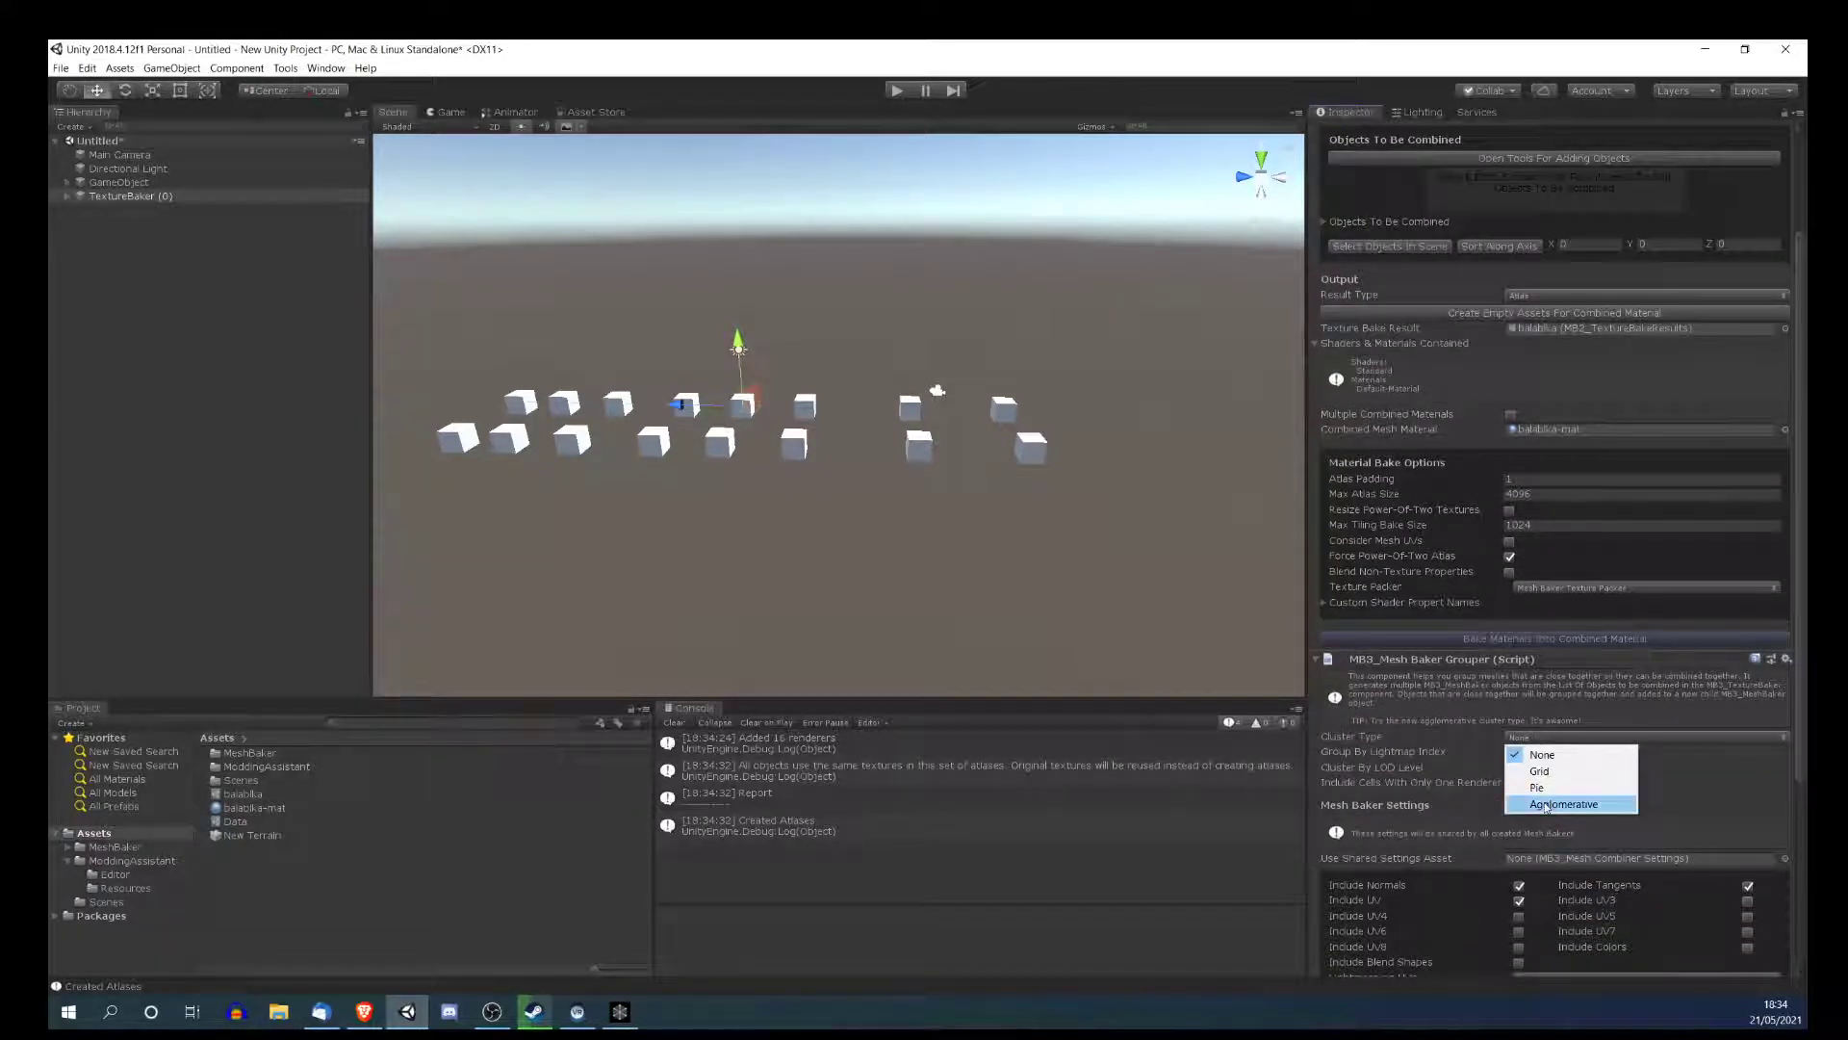
left_click(1545, 805)
left_click(1648, 770)
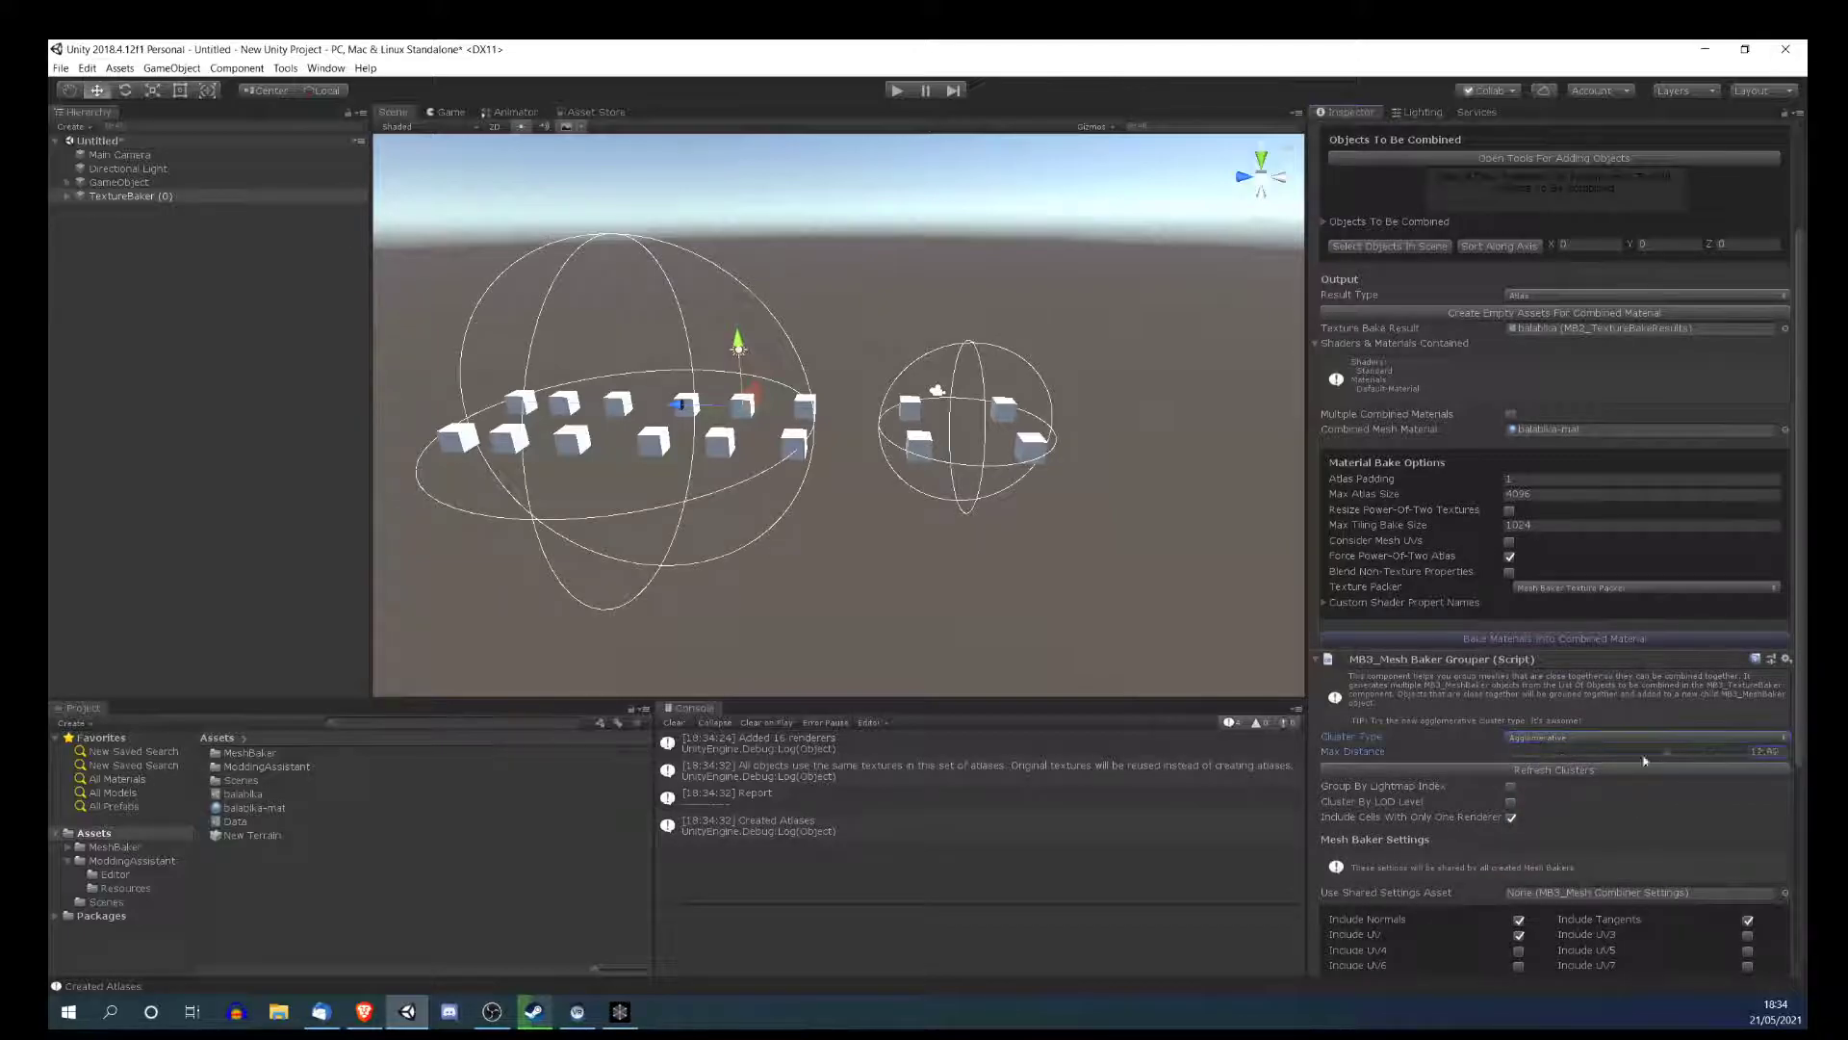
left_click_drag(1660, 758, 1441, 767)
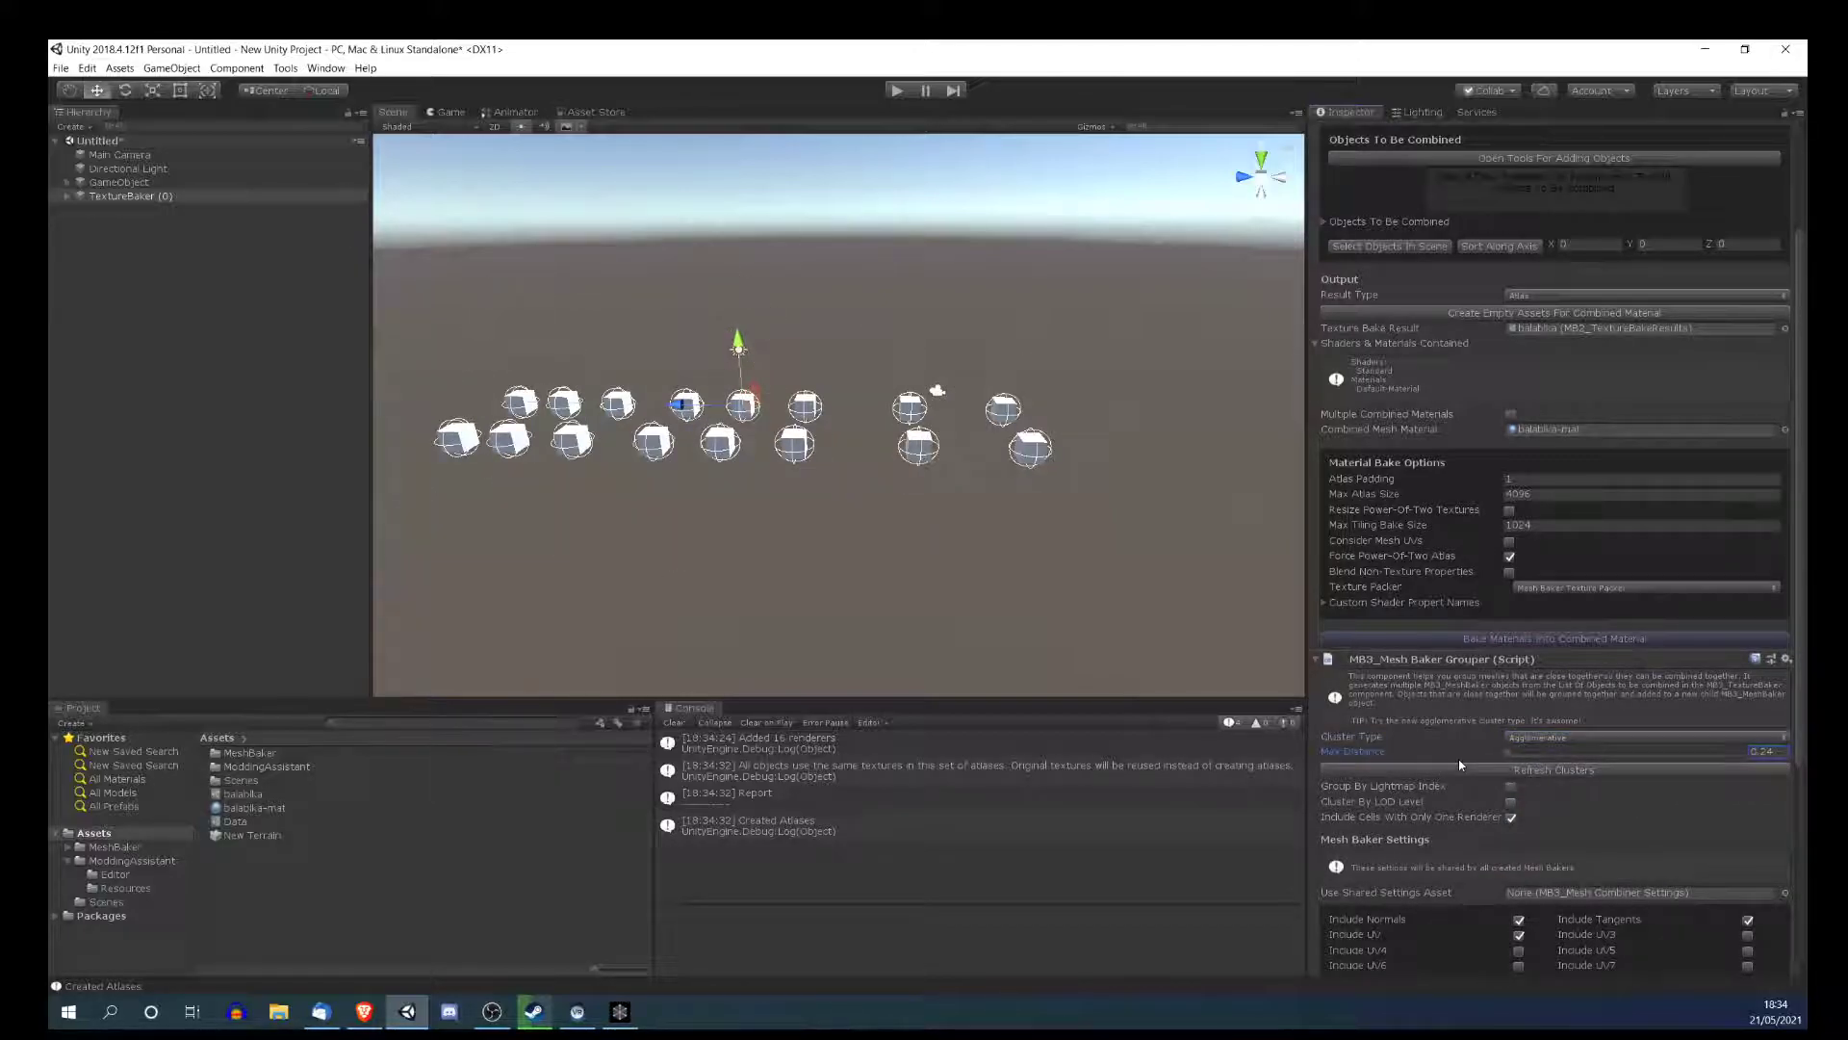
- Generate the mesh bakers for the clusters and bake all child mesh bakers
scroll(1544, 760, "down", 6)
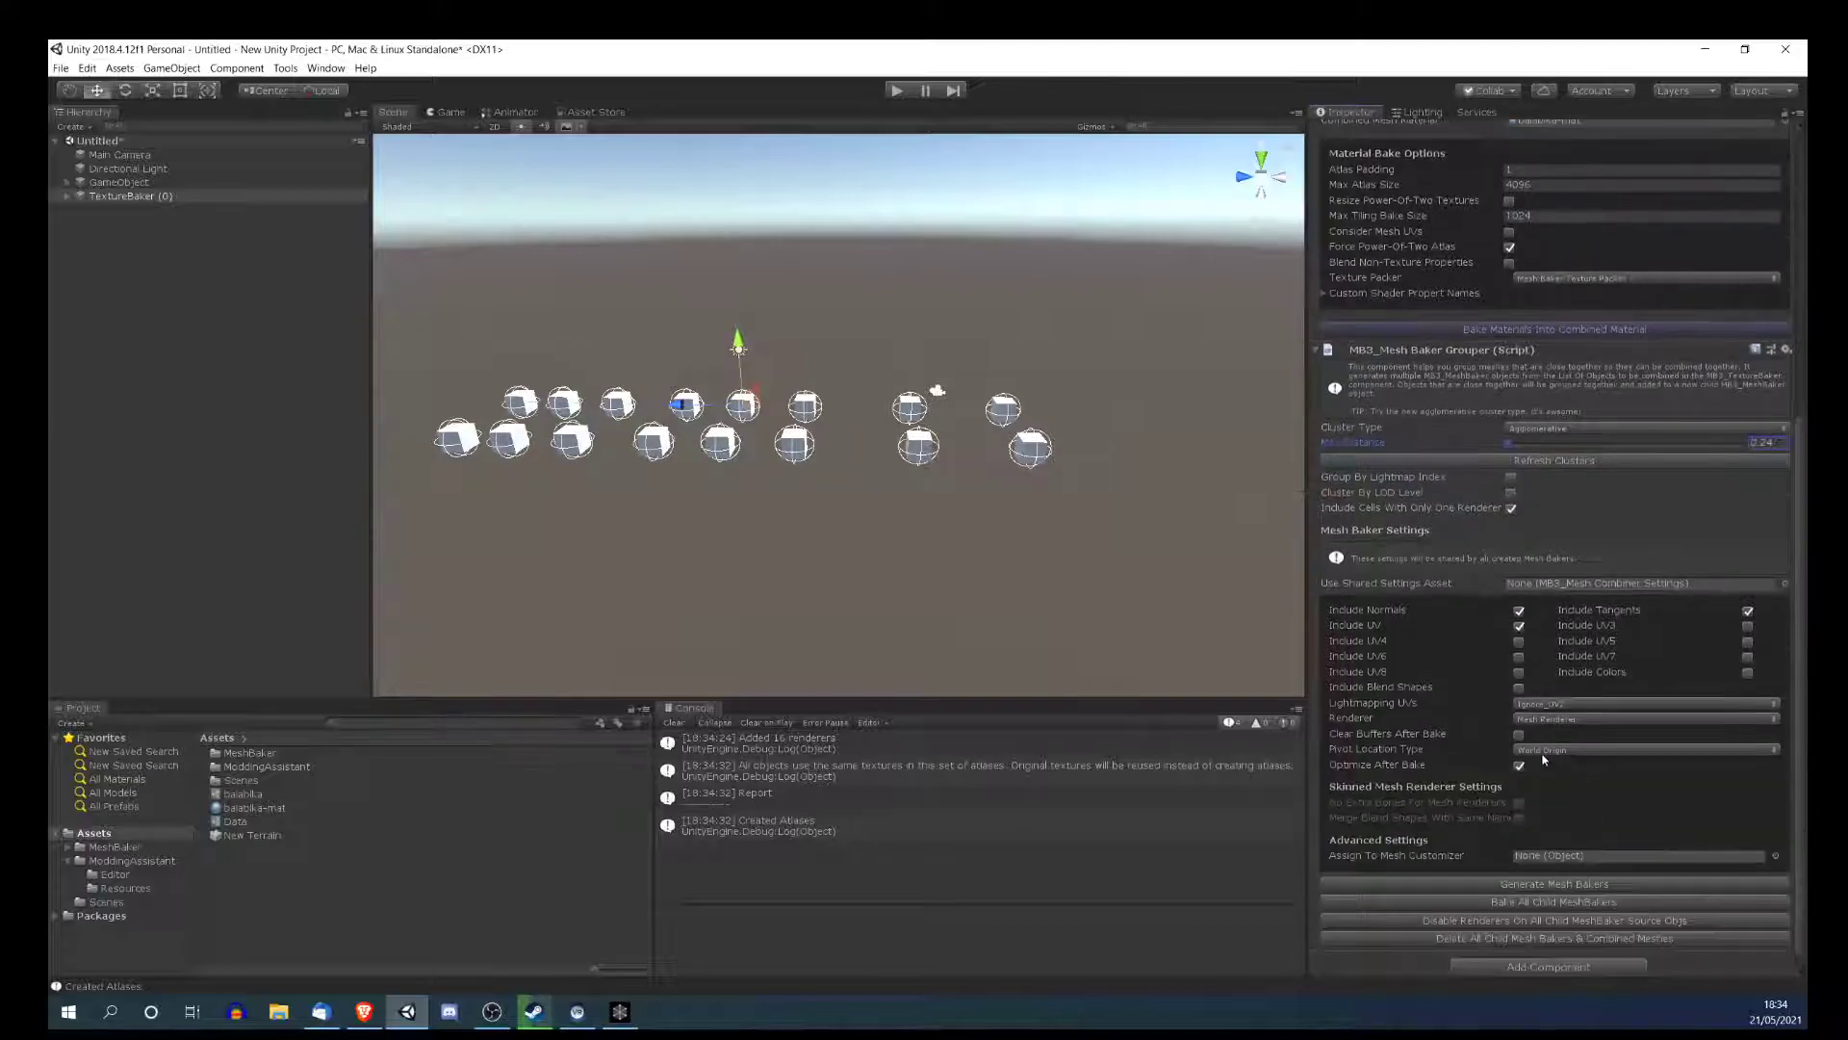
scroll(1568, 863, "down", 1)
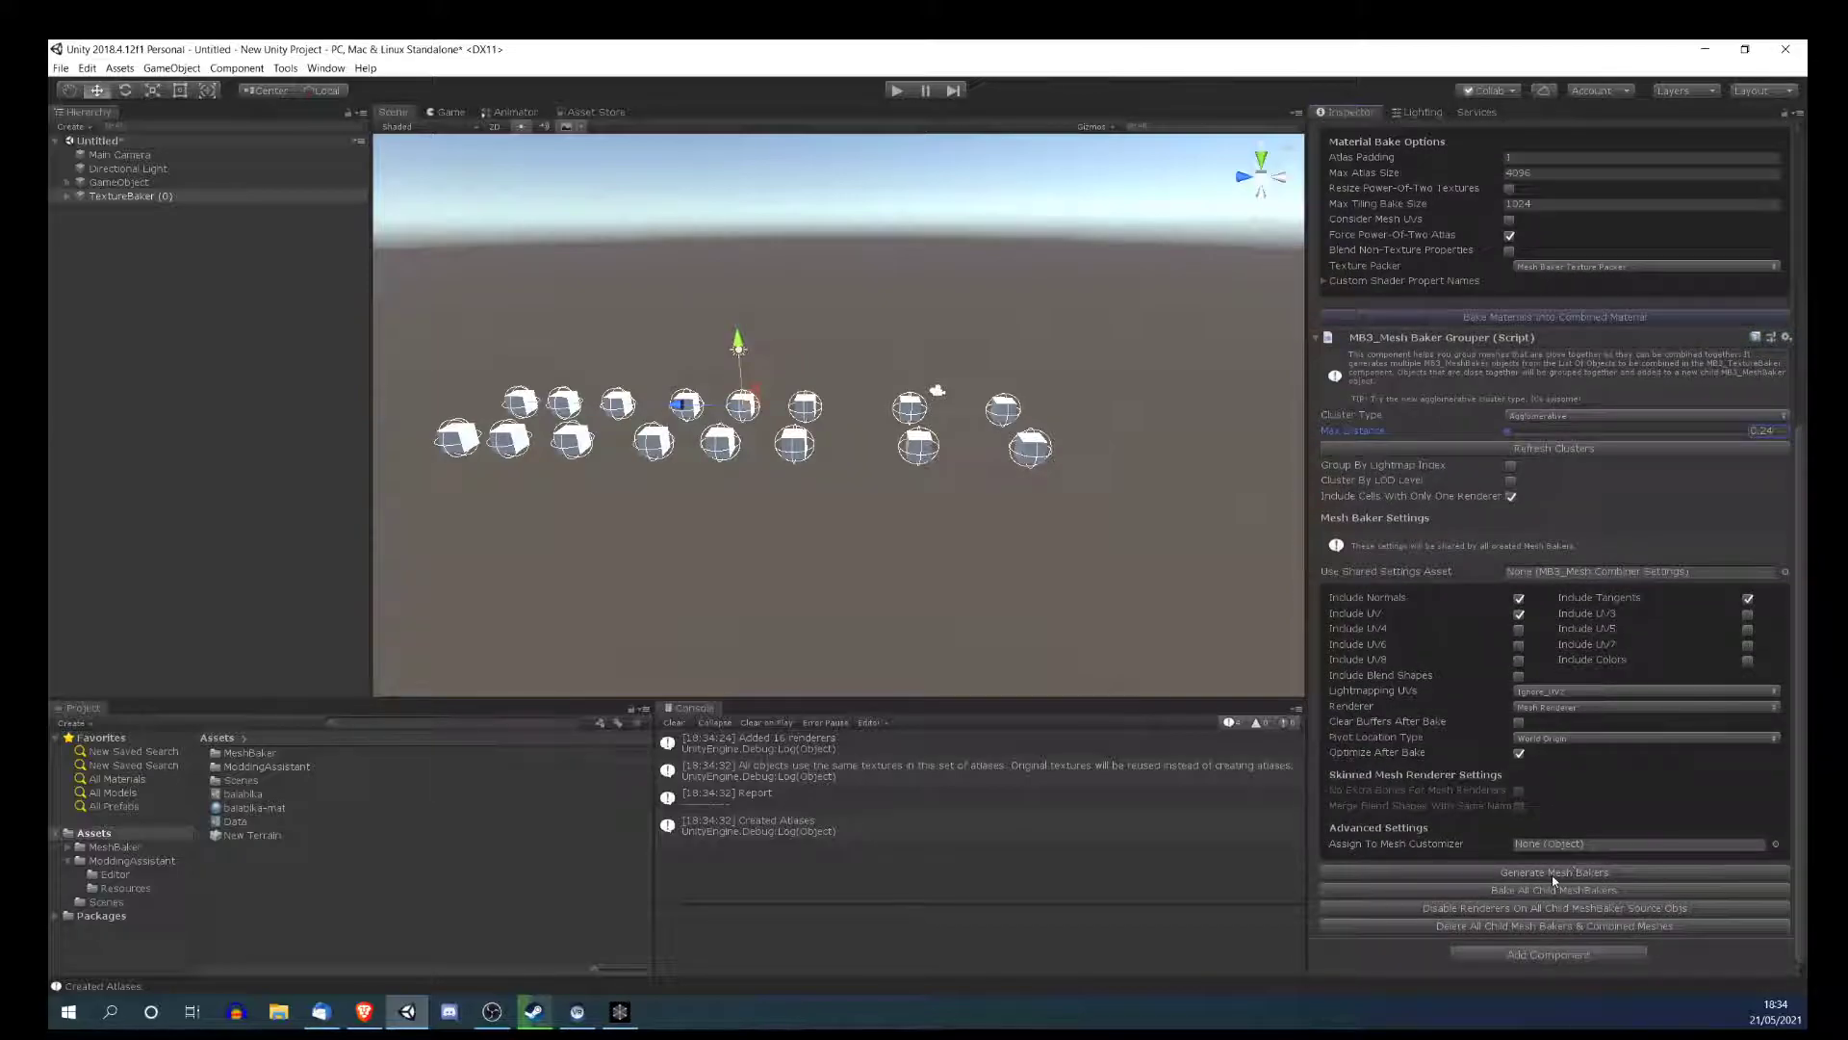
left_click(1551, 874)
left_click(966, 562)
left_click(1482, 888)
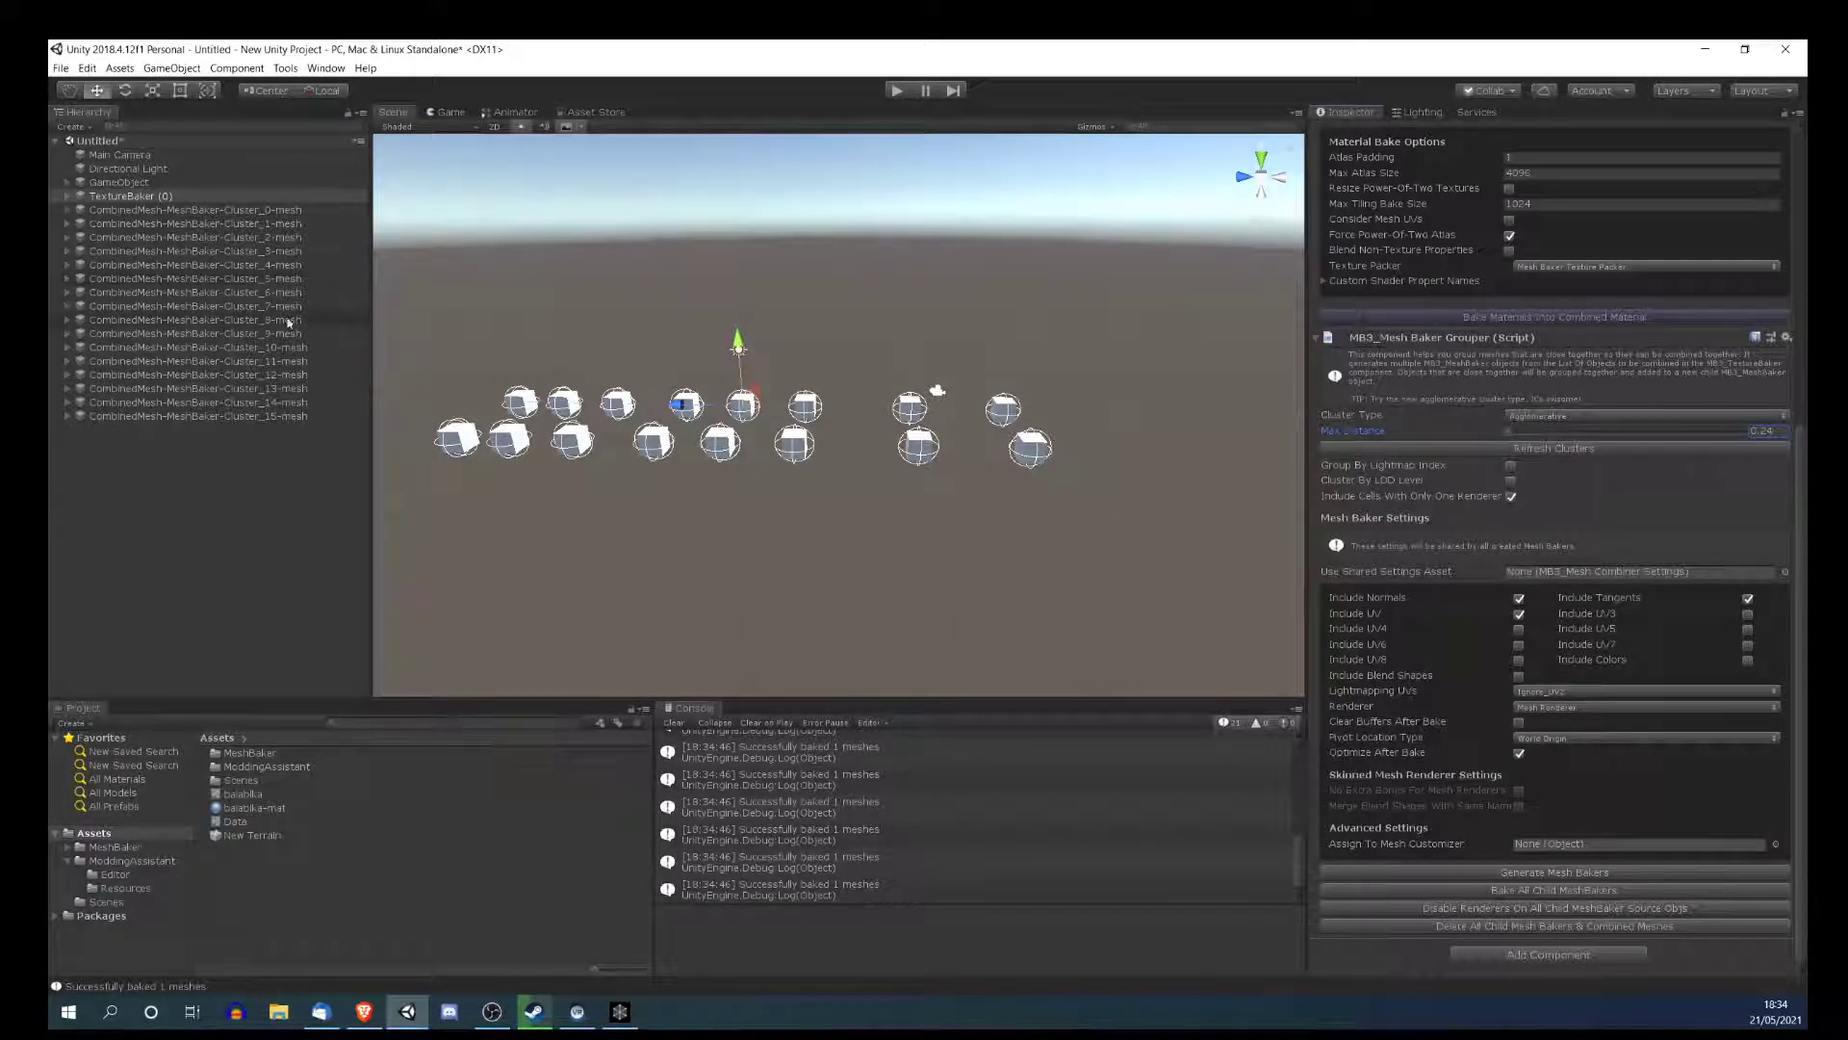
- Expand the combined mesh objects for clusters 0, 1 and 2 and examine the baked mesh inside each
left_click(200, 214)
key("Right")
key("Left")
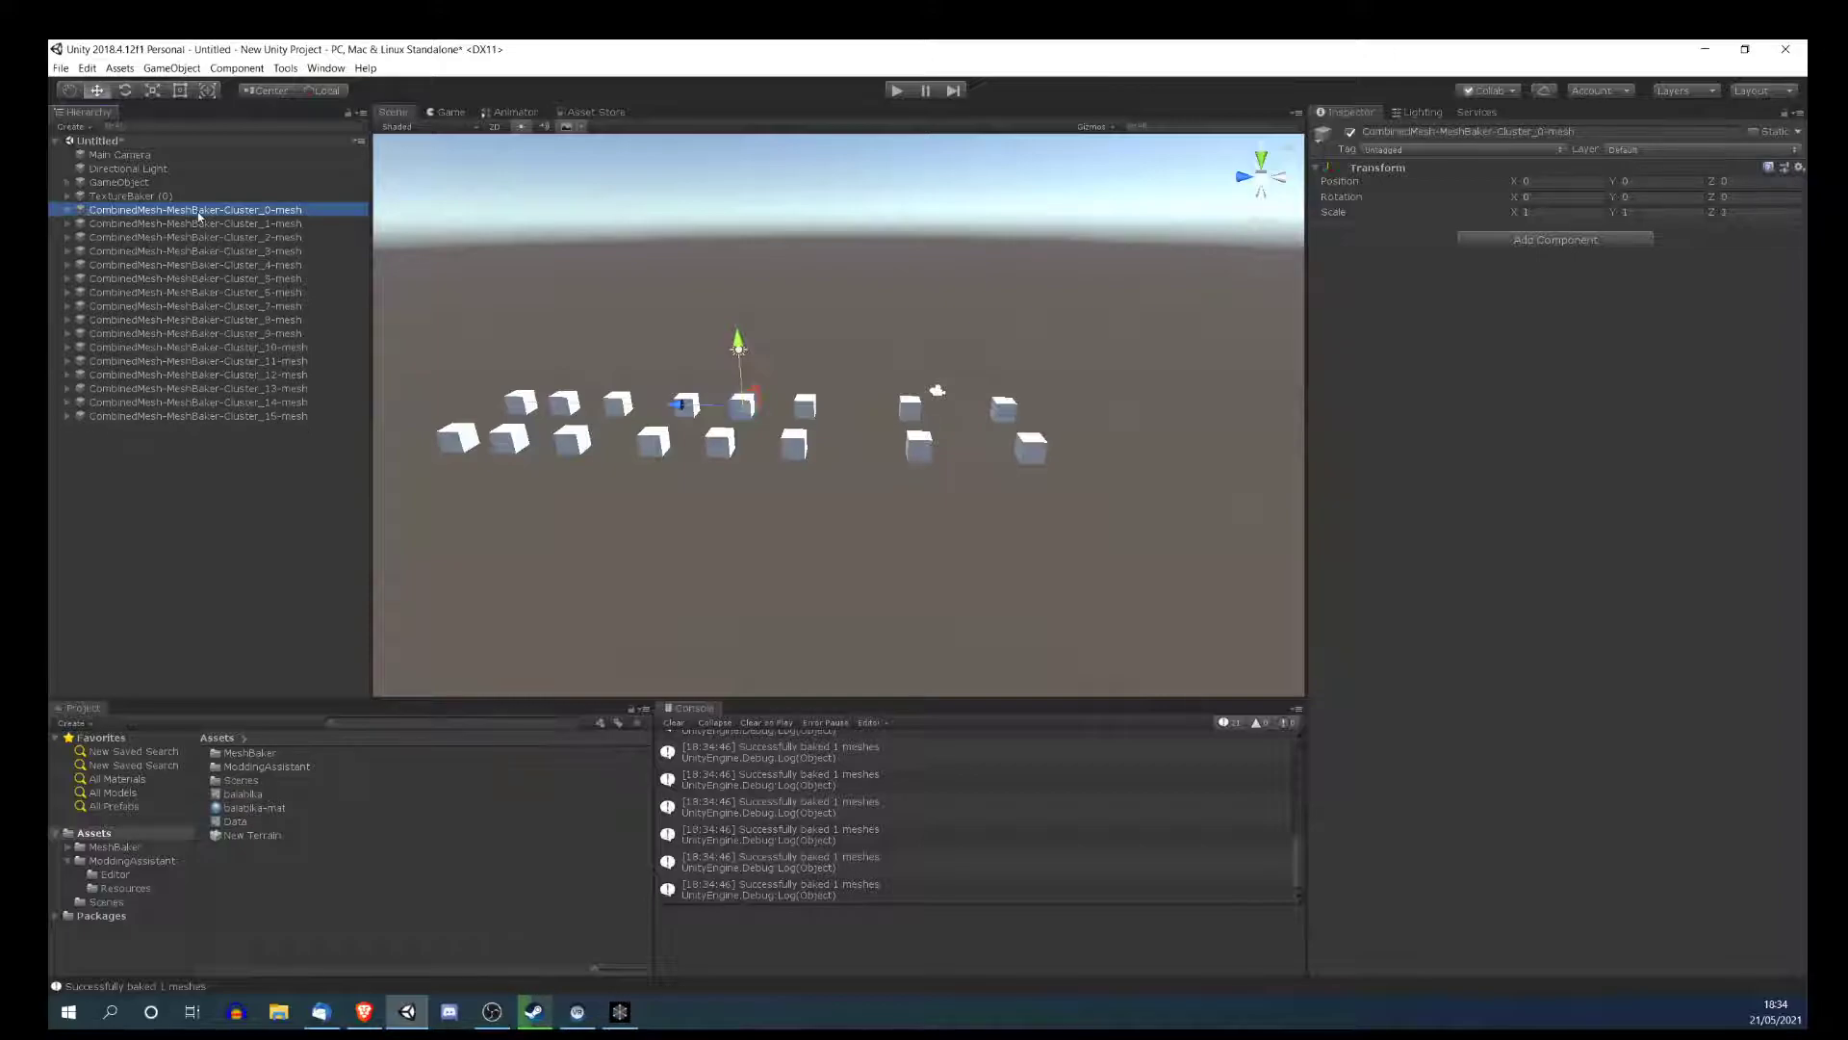
key("Down")
key("Right")
key("Down")
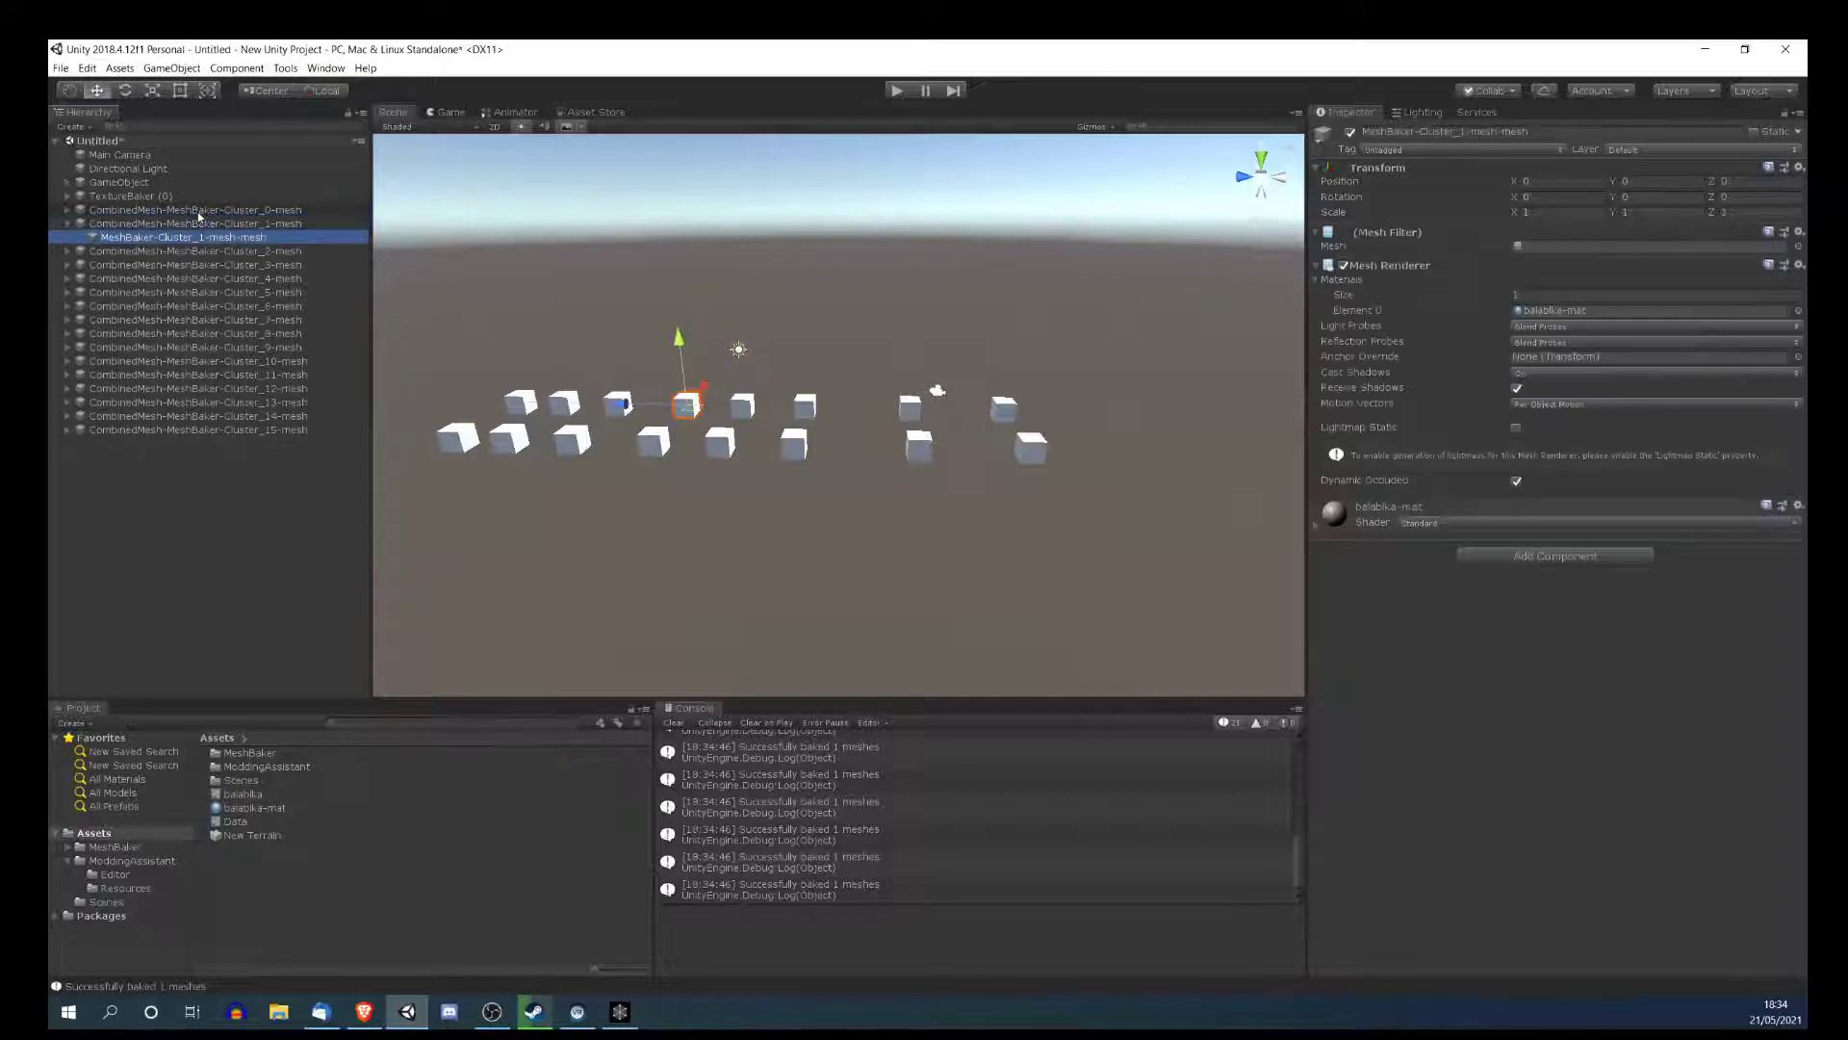
key("Down")
key("Right")
key("Down")
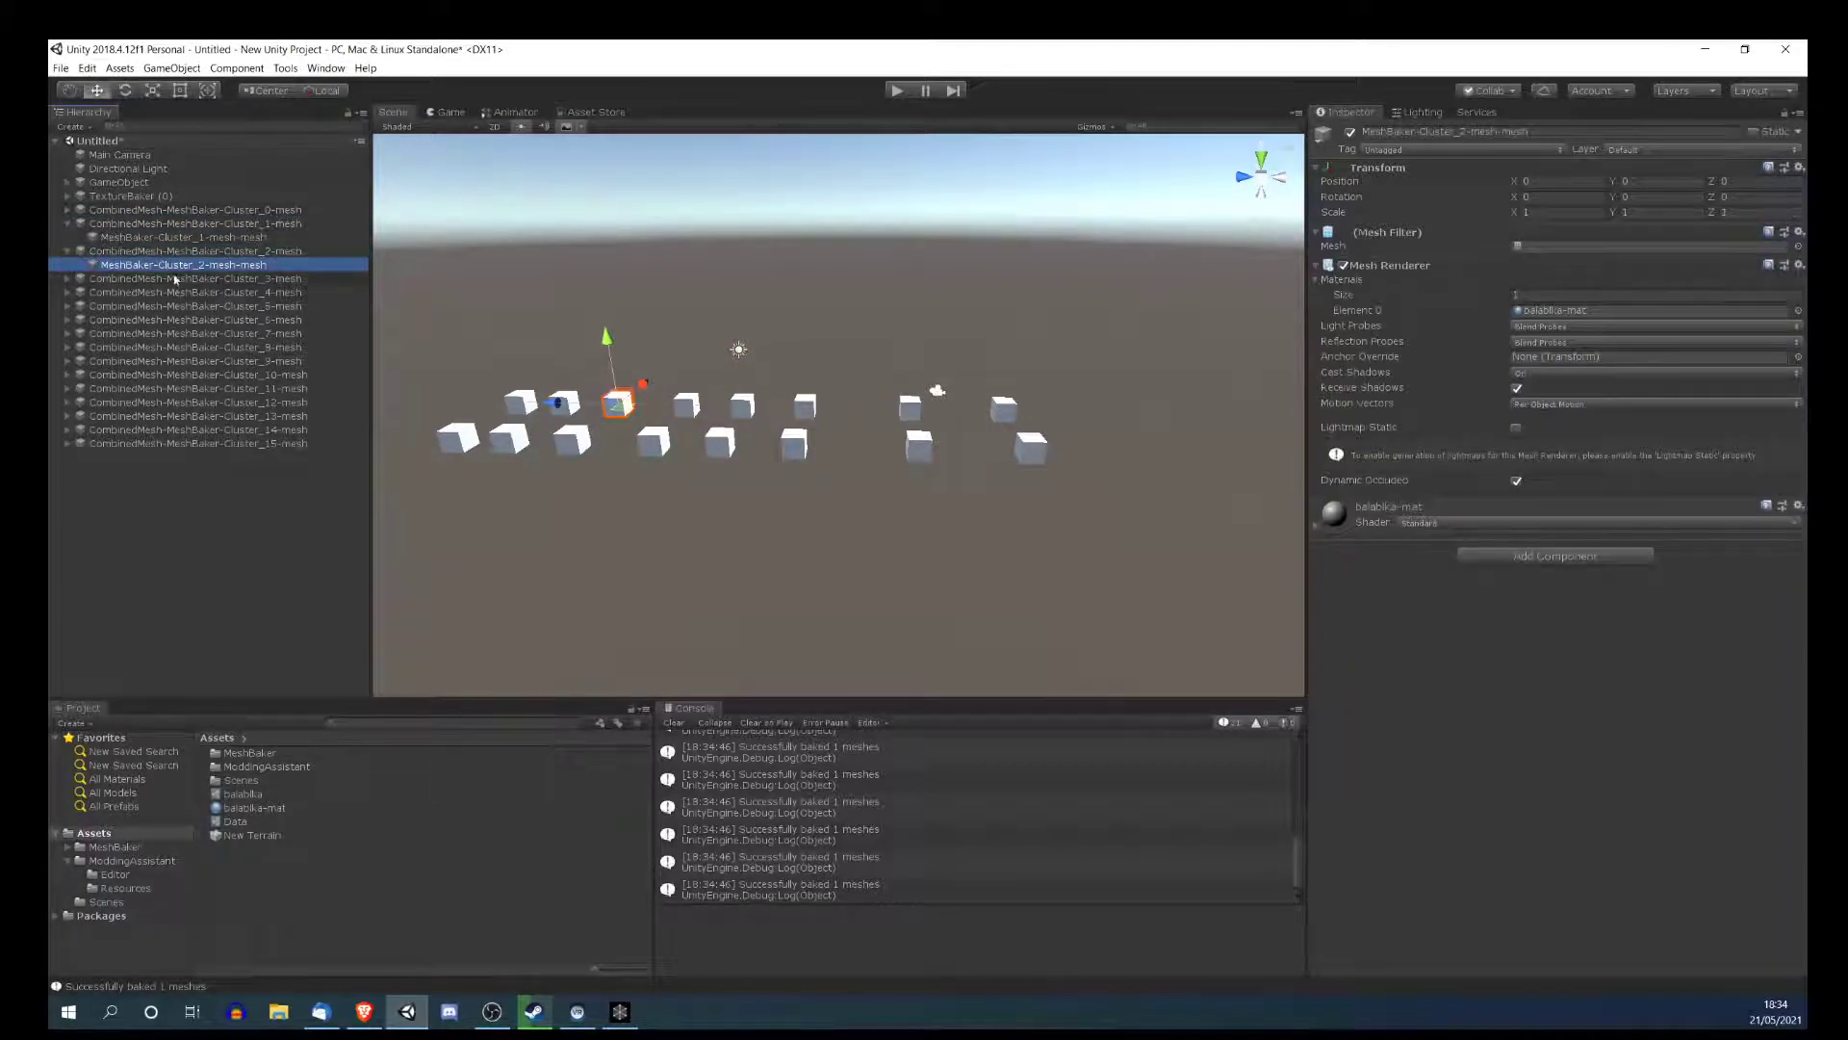
left_click(163, 214)
key("Right")
key("Down")
- Disable the renderers on all source objects of TextureBaker (0)'s child mesh bakers
left_click(118, 183)
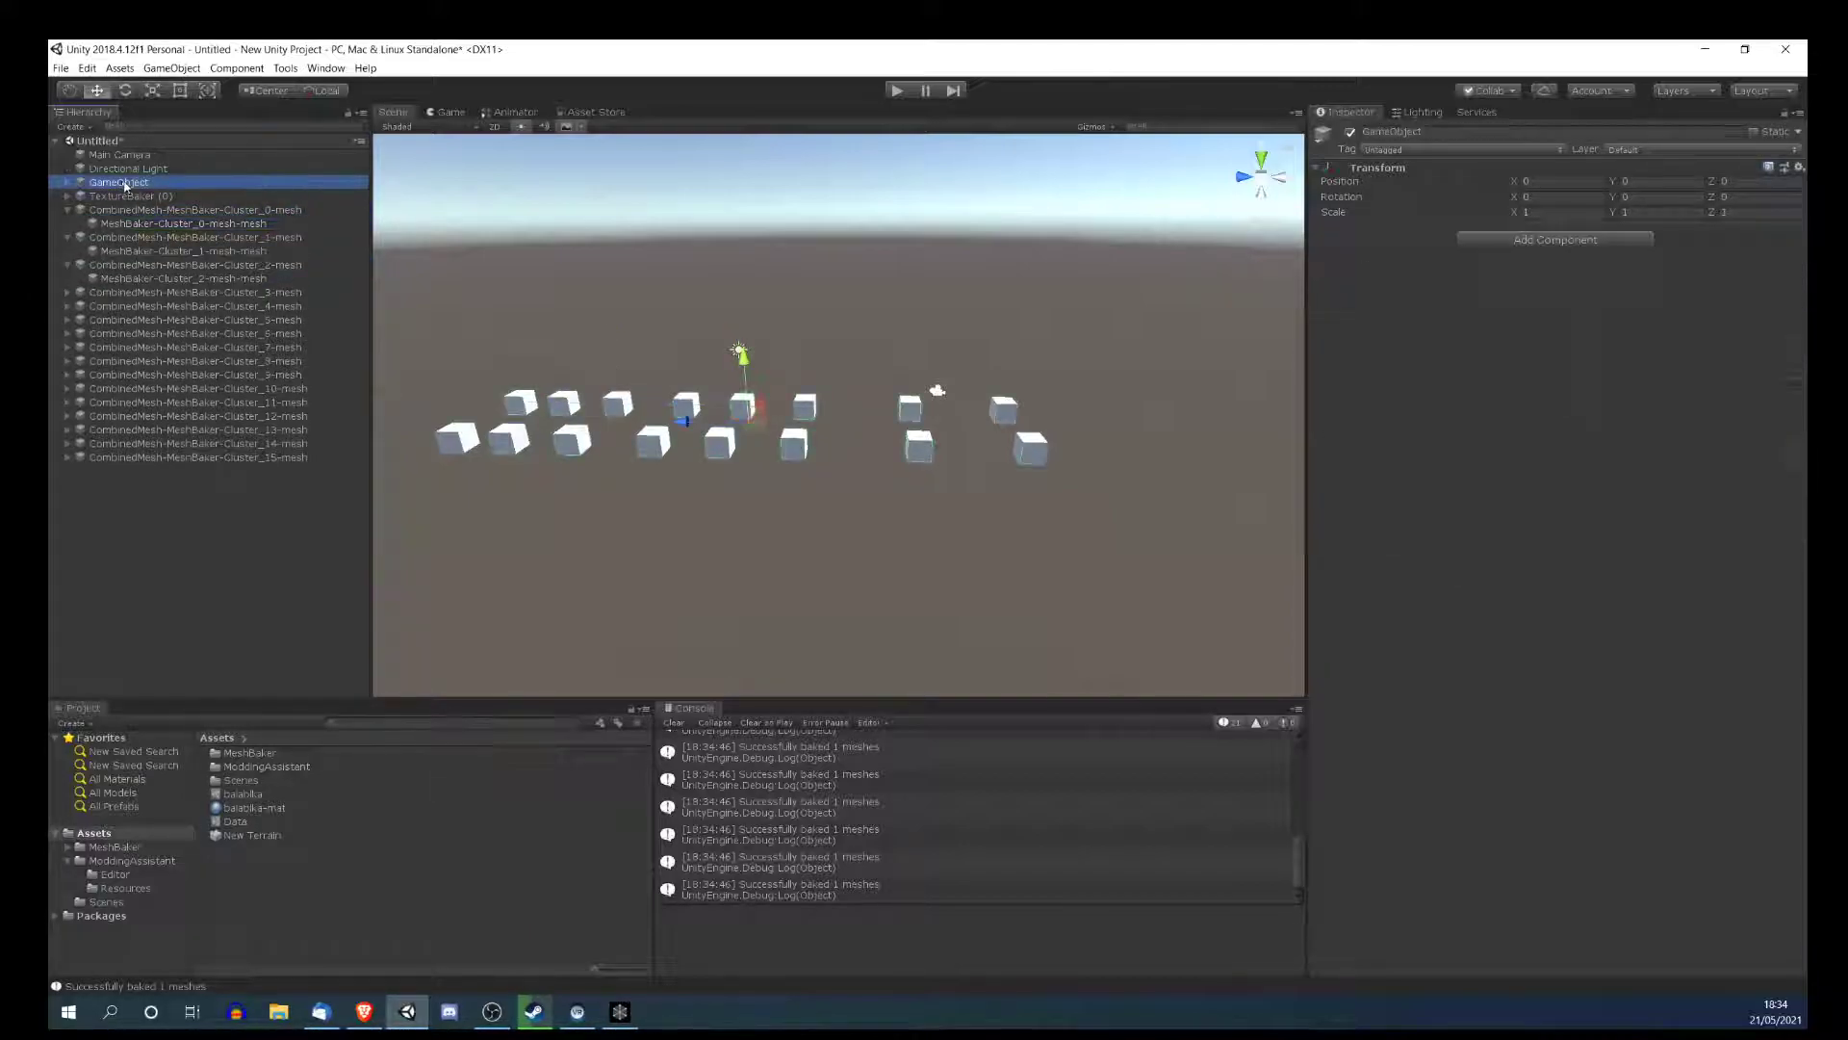
left_click(118, 196)
scroll(1646, 908, "down", 5)
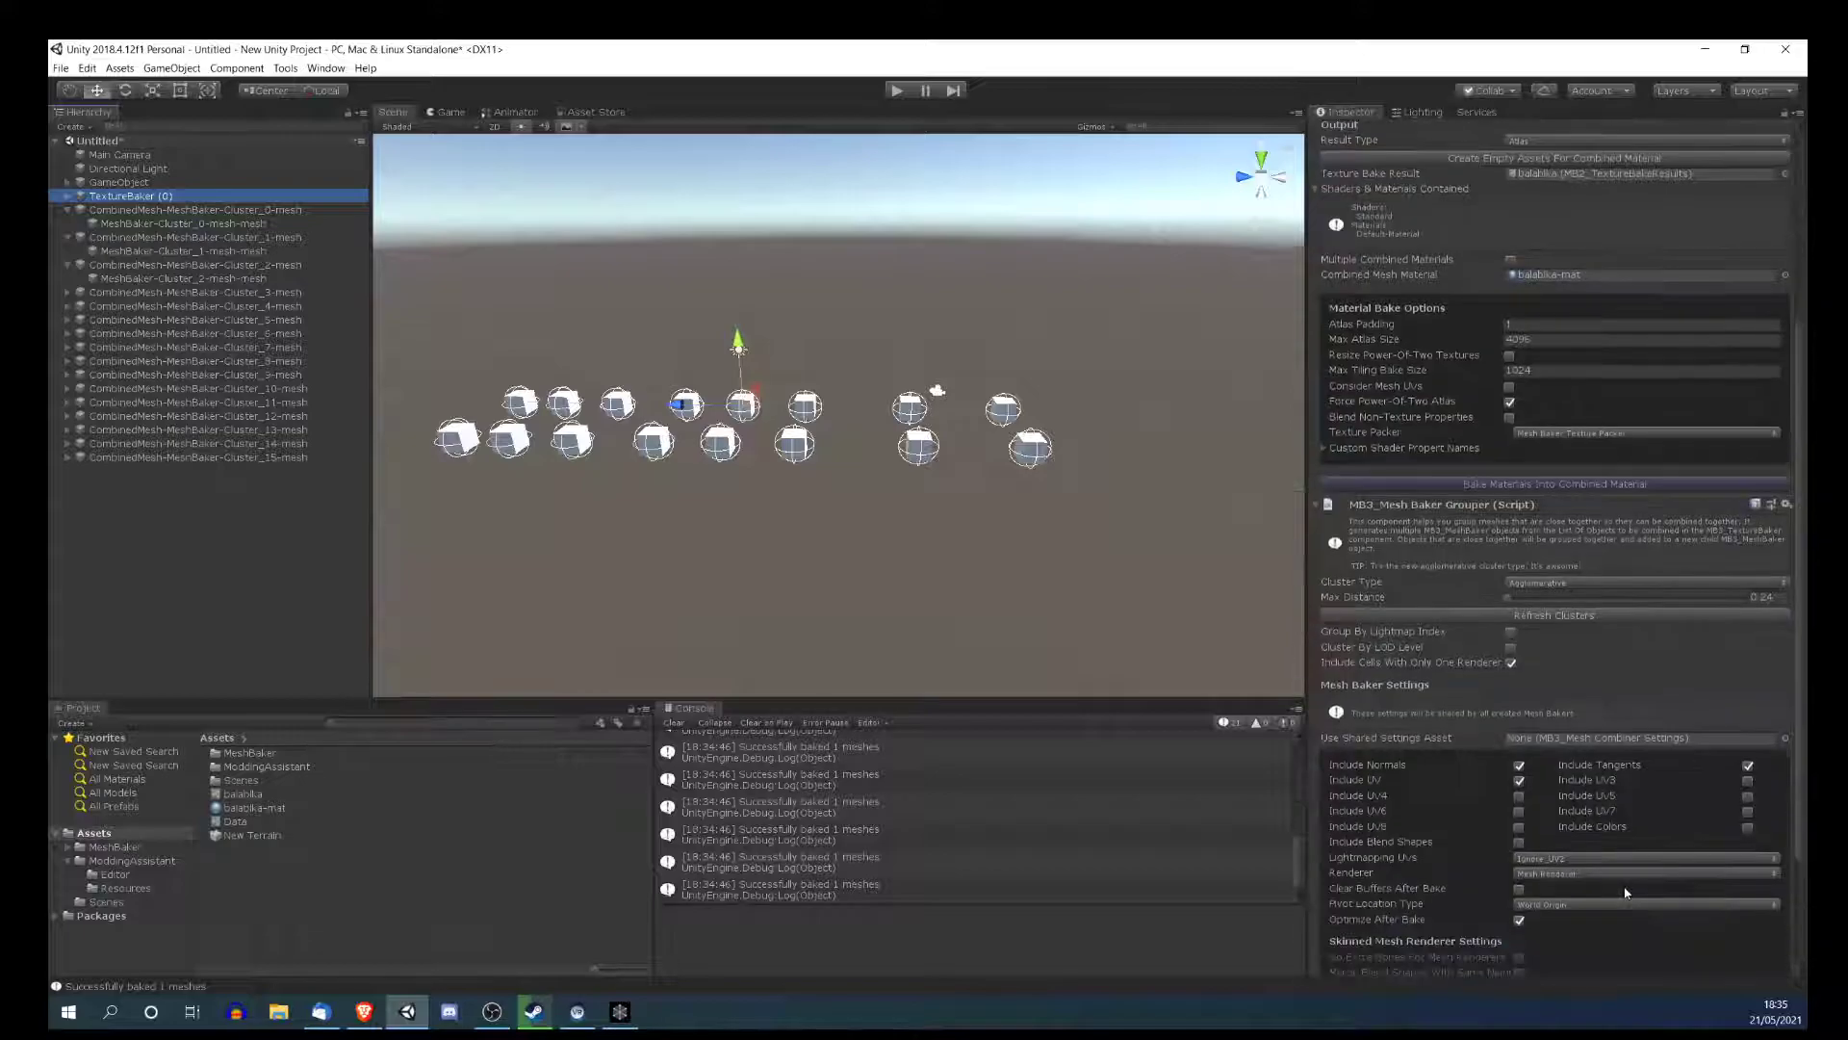
scroll(1452, 825, "down", 3)
left_click(1473, 907)
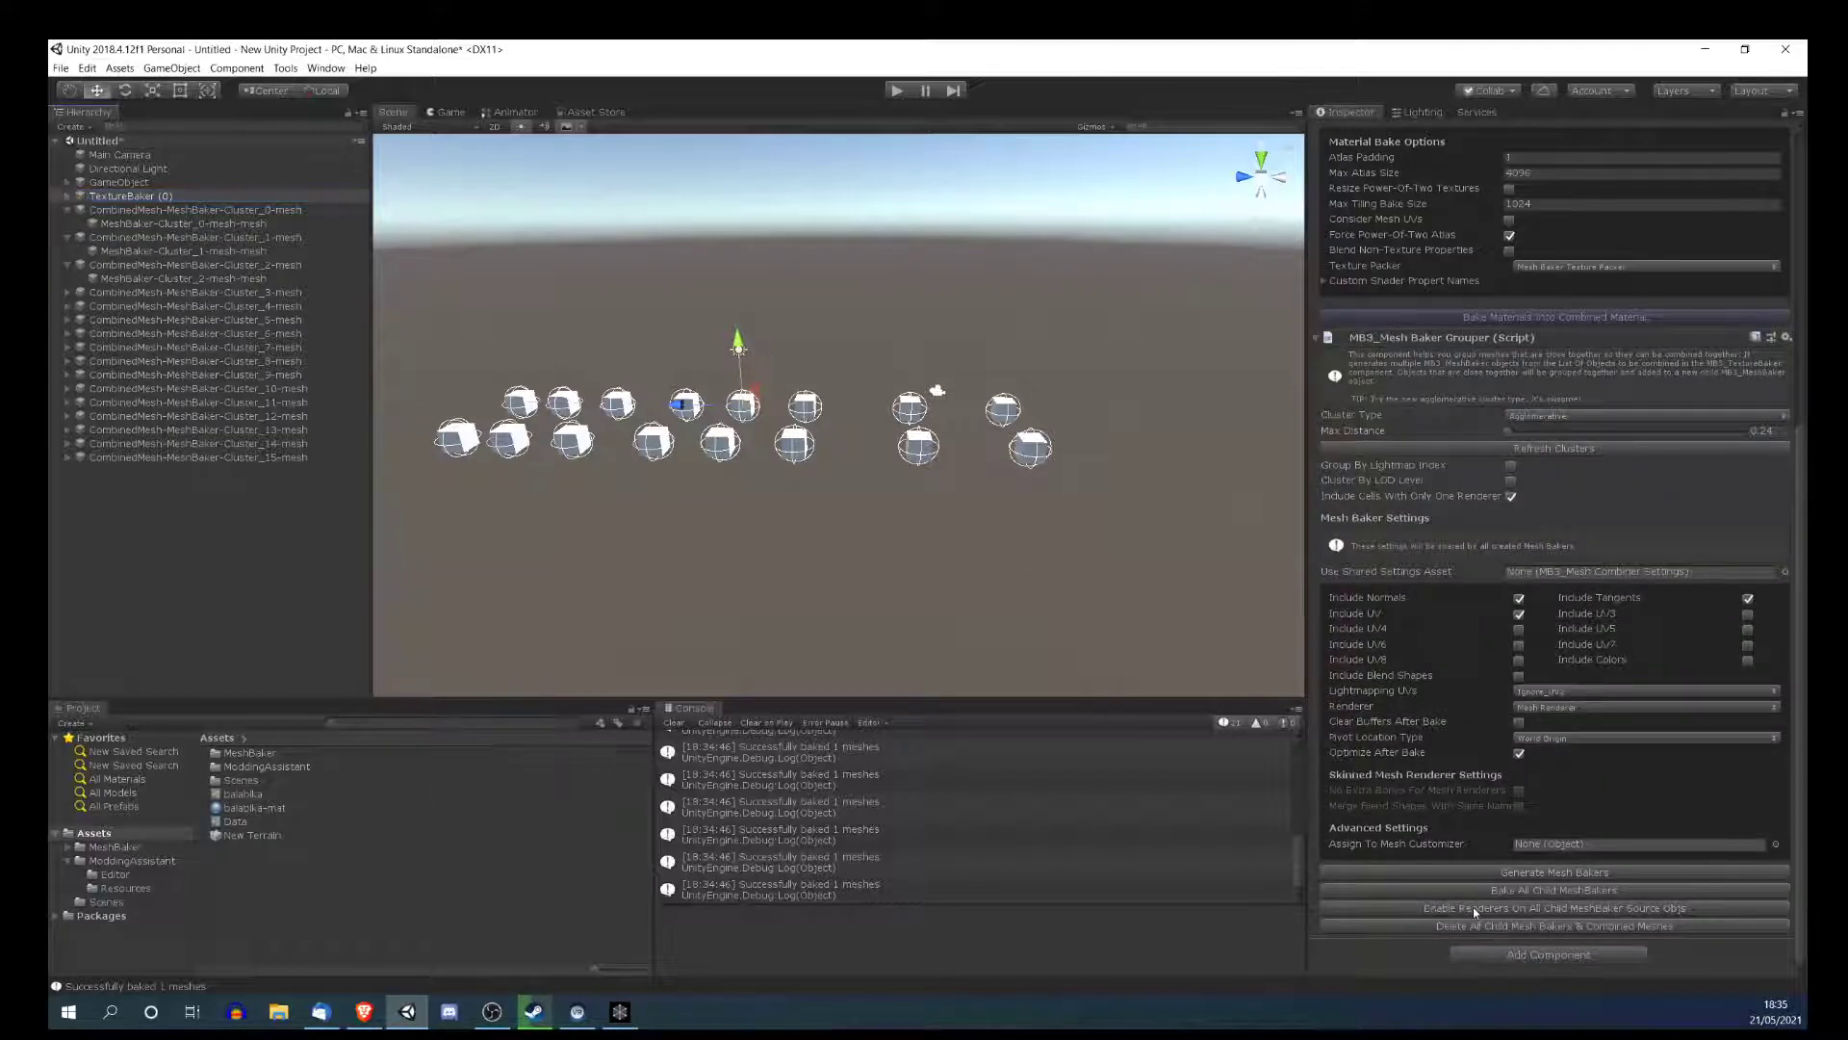
- Delete the GameObject parent holding the original cubes and collapse the Cluster_0 combined mesh in the hierarchy
left_click(97, 185)
key("Delete")
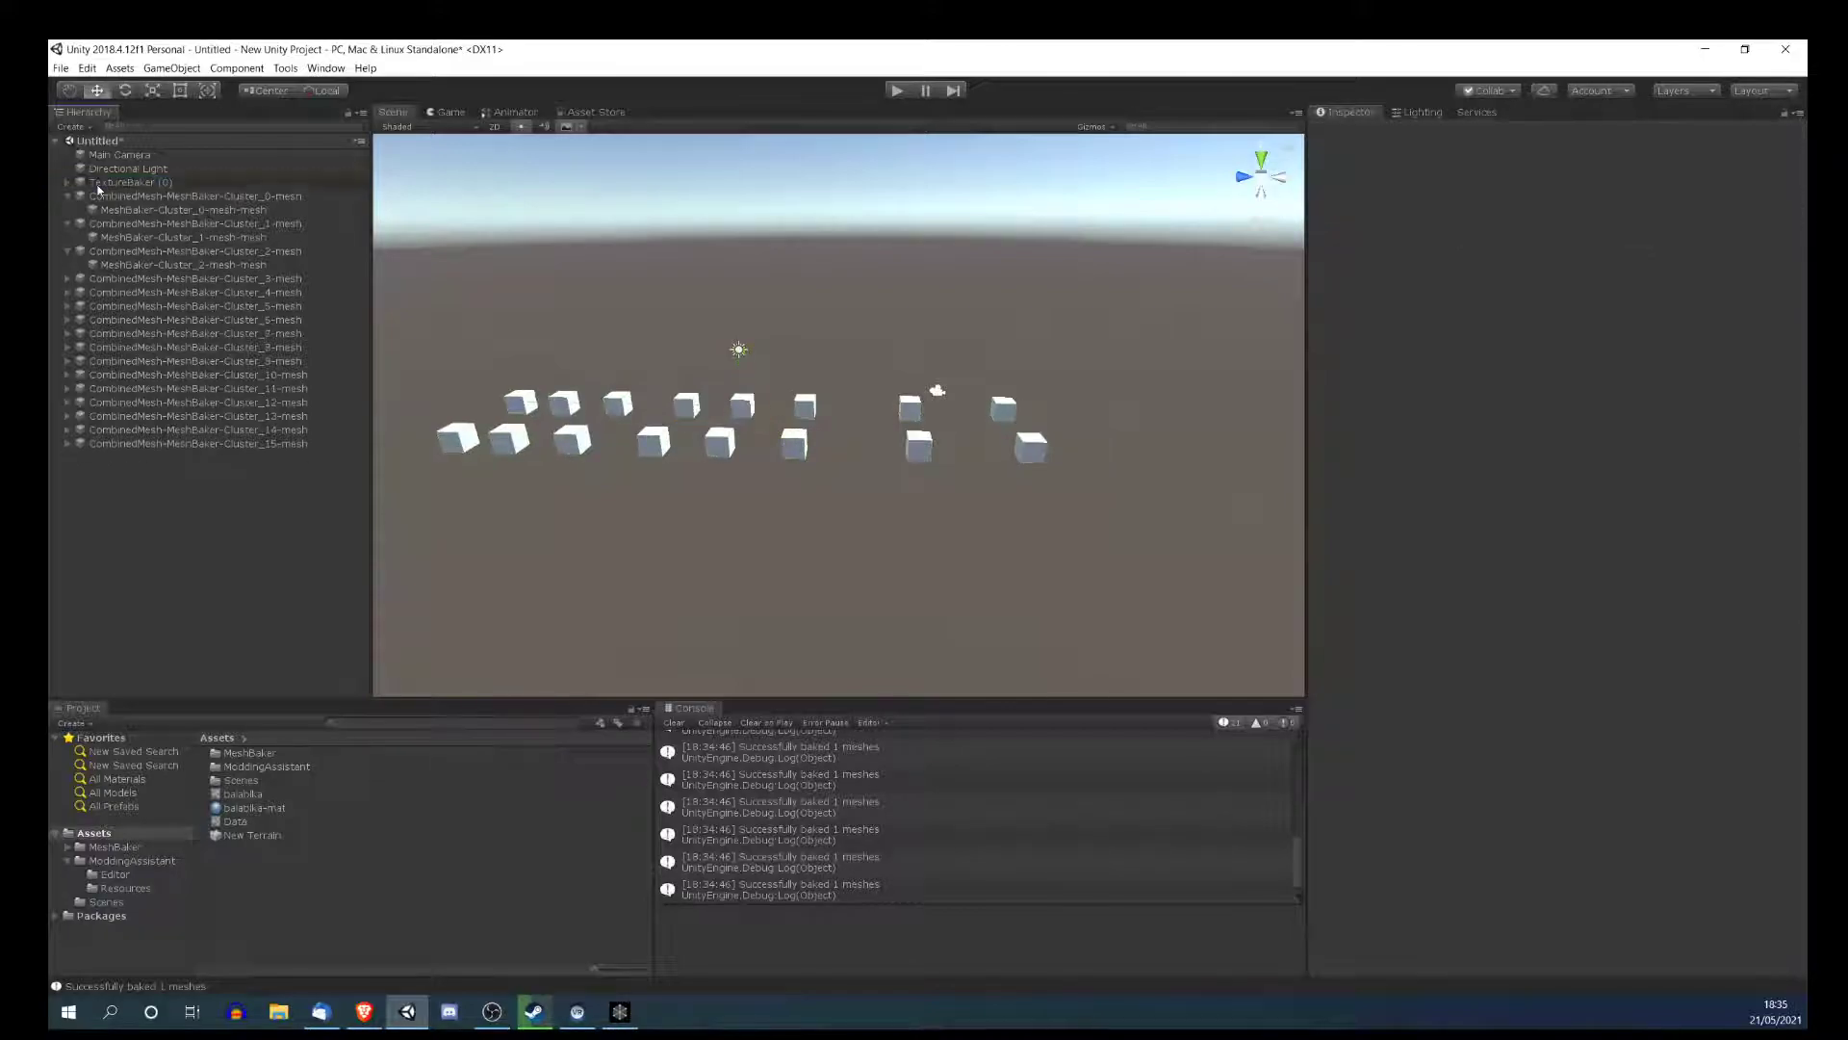
left_click(68, 197)
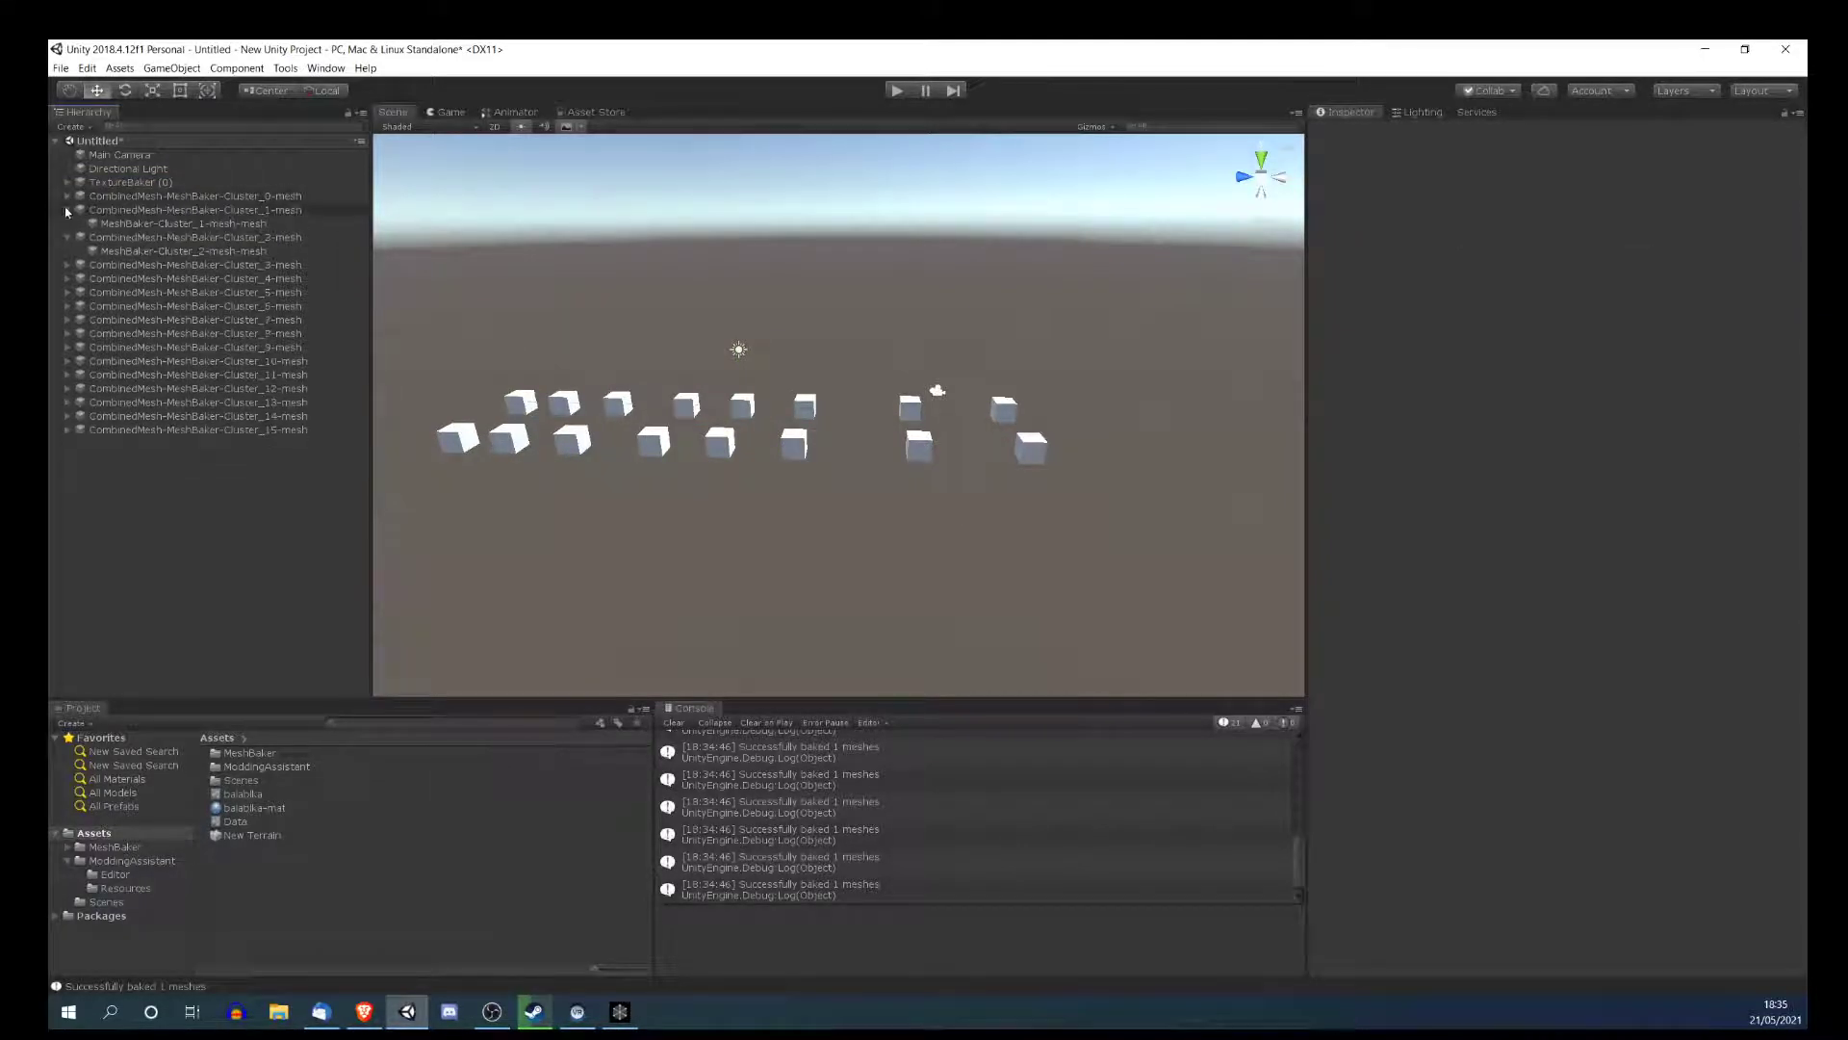
- Collapse the Cluster_1 and Cluster_2 combined meshes, expand Cluster_4 and examine its parent object and baked child mesh
left_click(67, 210)
left_click(68, 220)
left_click(67, 251)
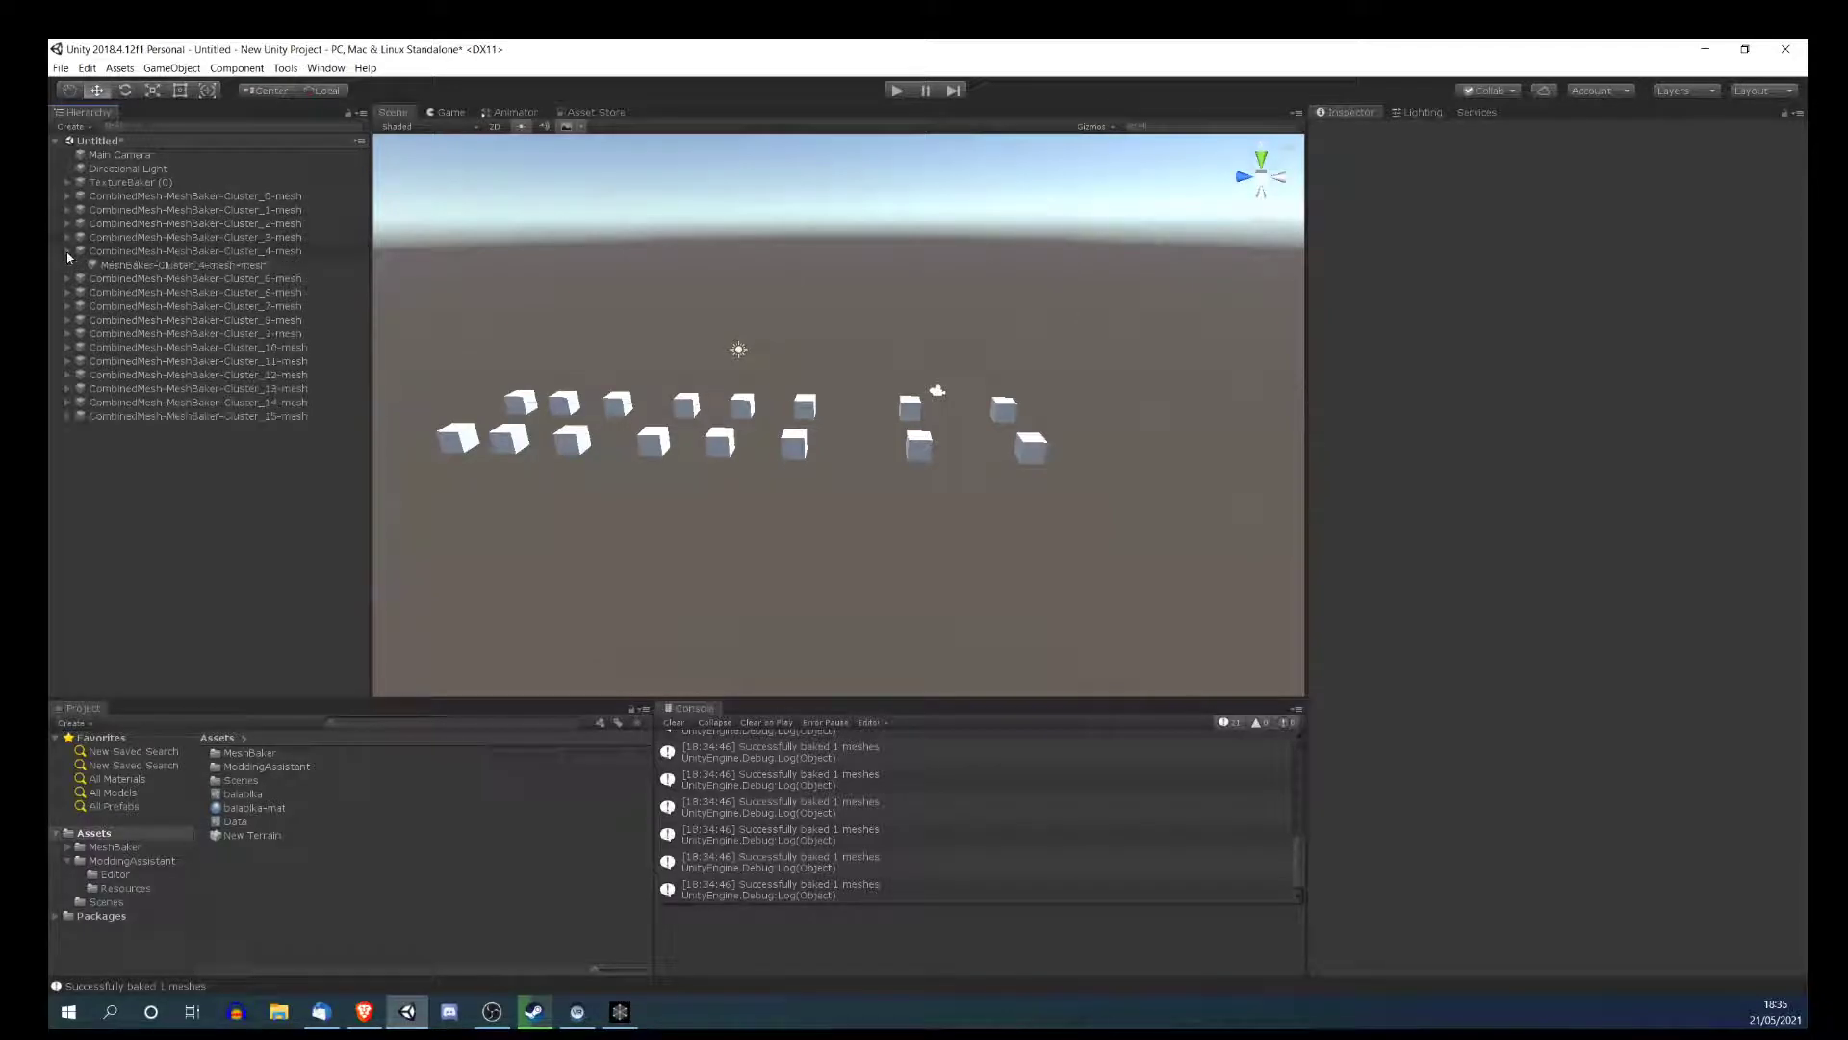
left_click(145, 266)
left_click(135, 253)
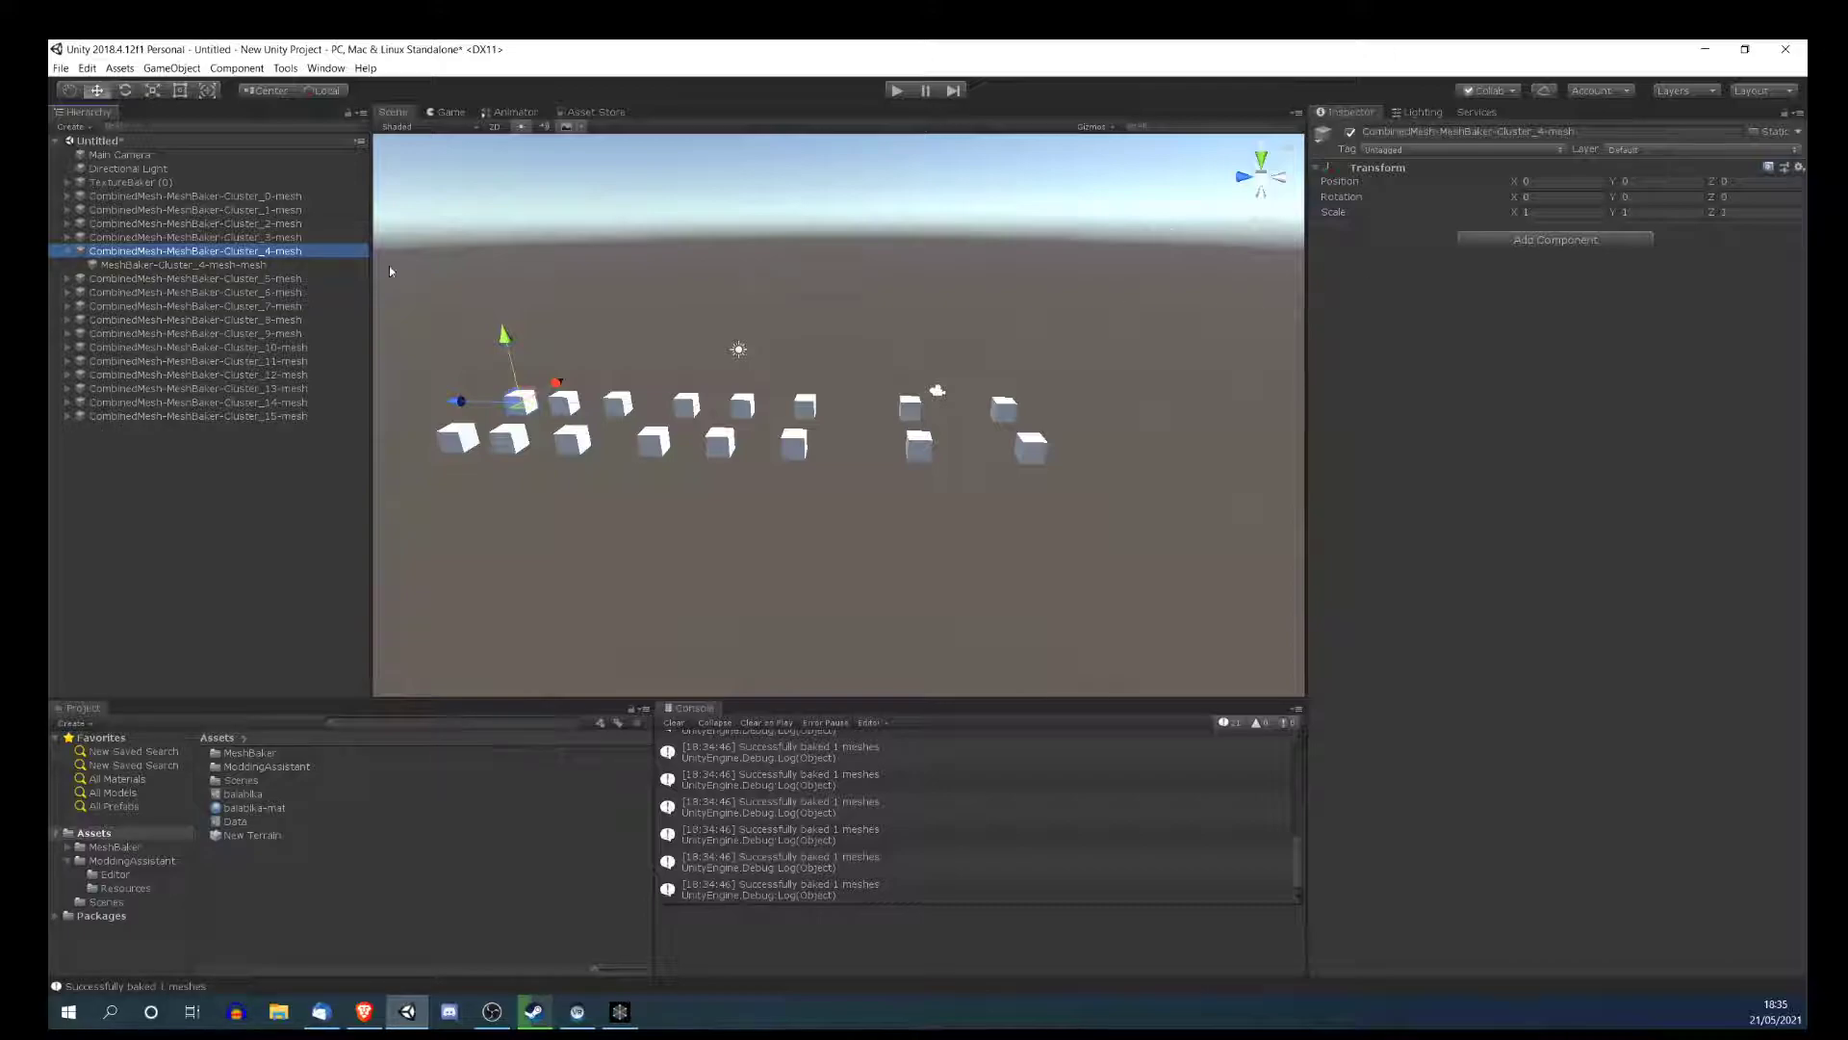
left_click(125, 265)
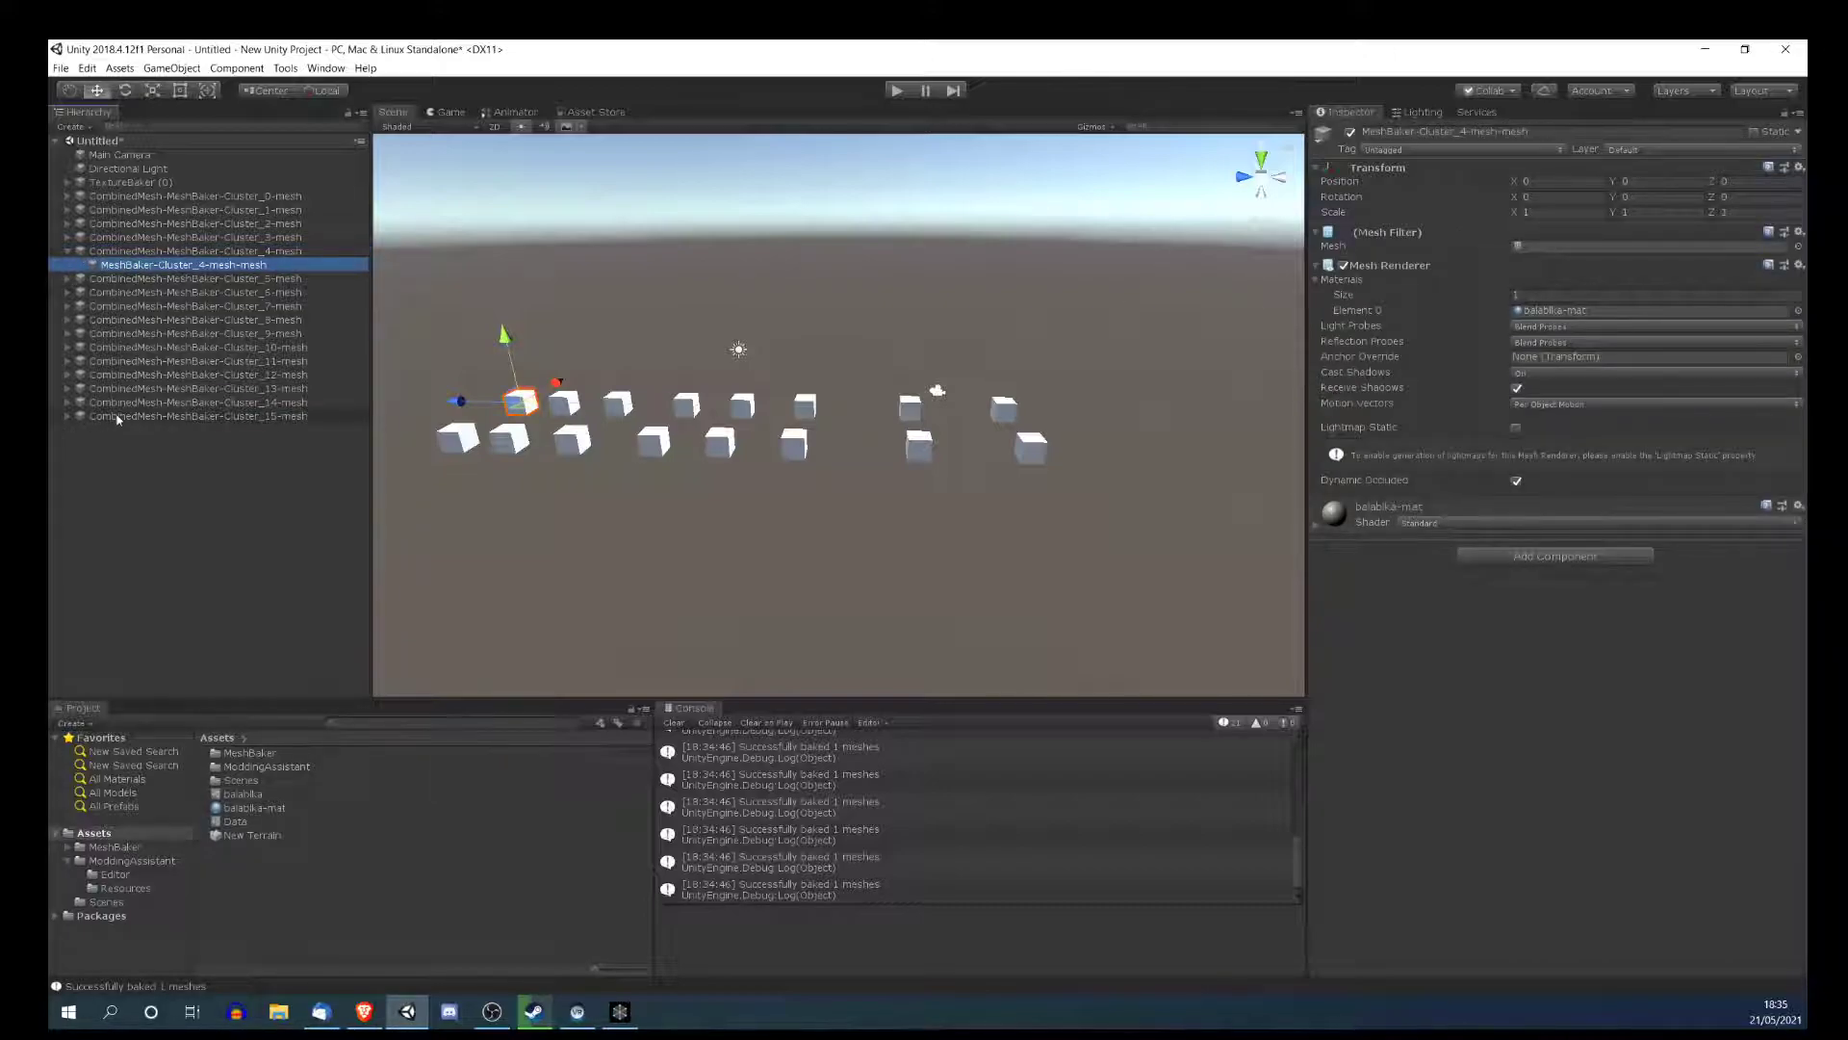
- Expand the combined mesh objects for clusters 15 down to 10 and select the baked child meshes of clusters 15 to 11 together
key("End")
key("Right")
key("Up")
key("Right")
key("Up")
key("Right")
key("Up")
key("Right")
key("Up")
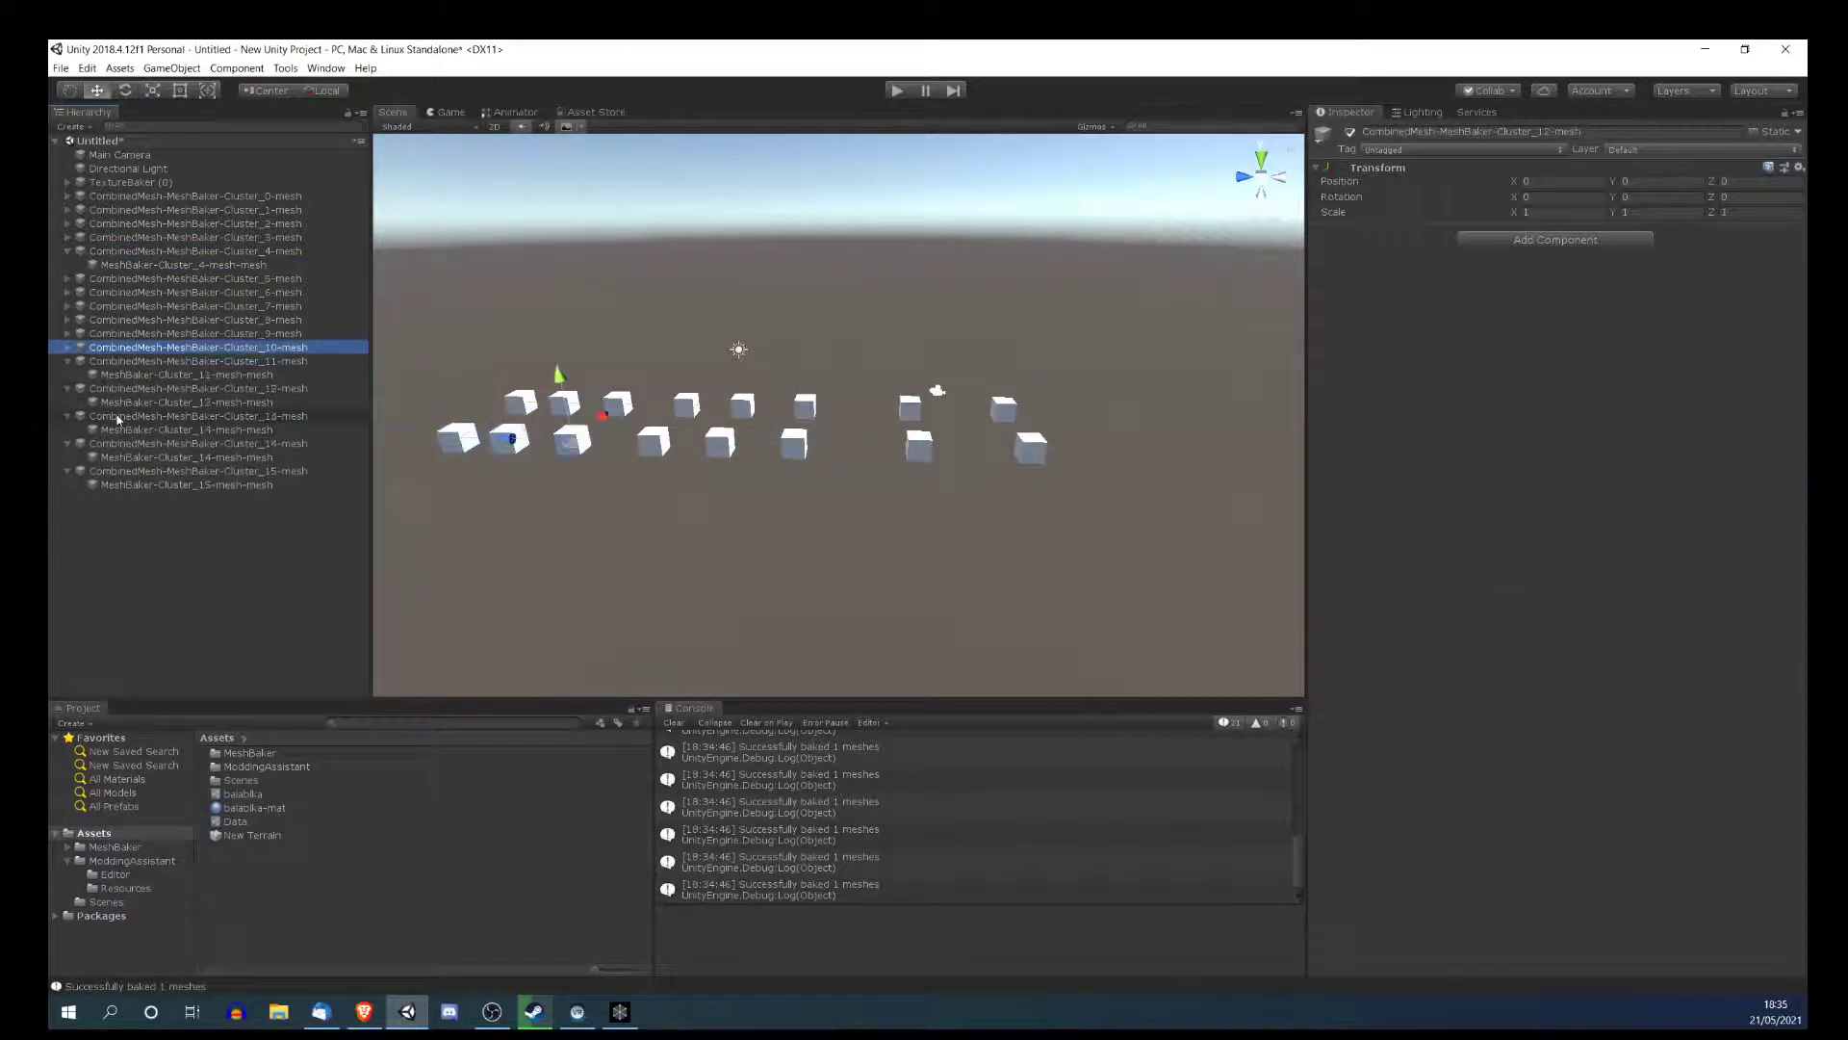
key("Right")
left_click(125, 499)
left_click(125, 472, "ctrl")
left_click(123, 445, "ctrl")
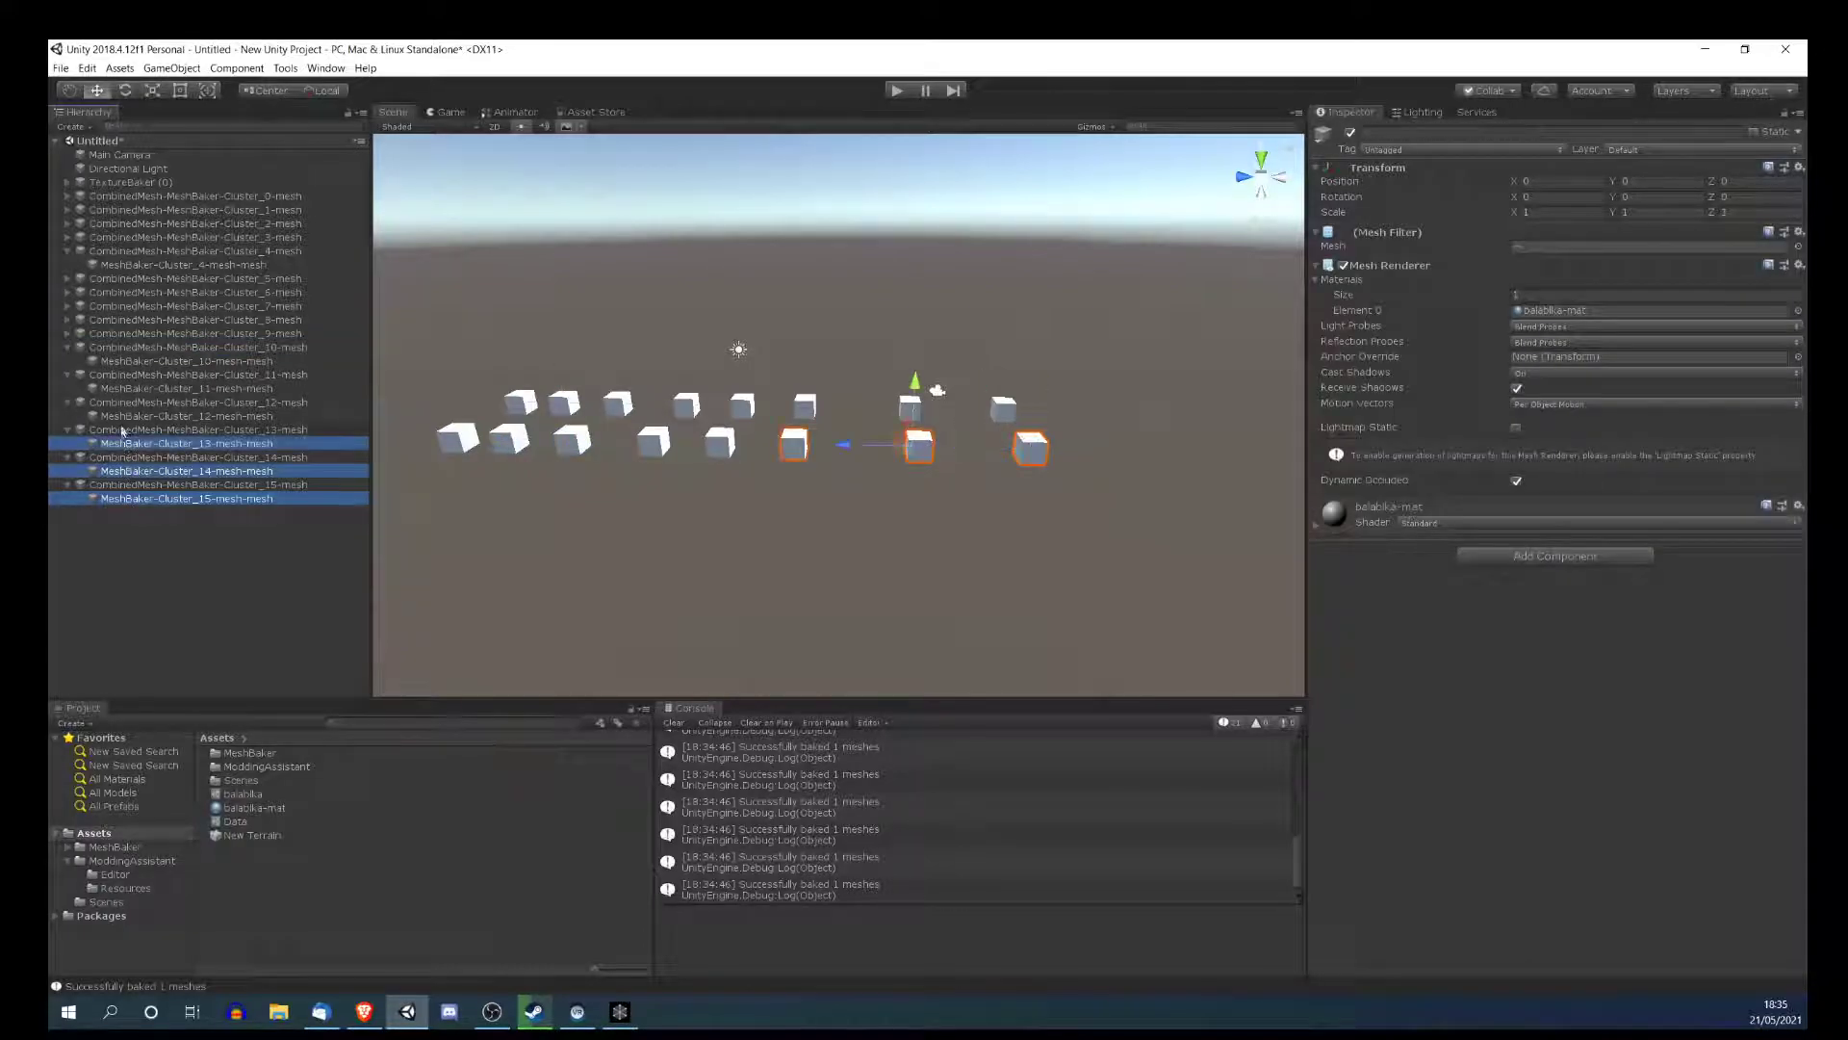
left_click(121, 416, "ctrl")
left_click(118, 389, "ctrl")
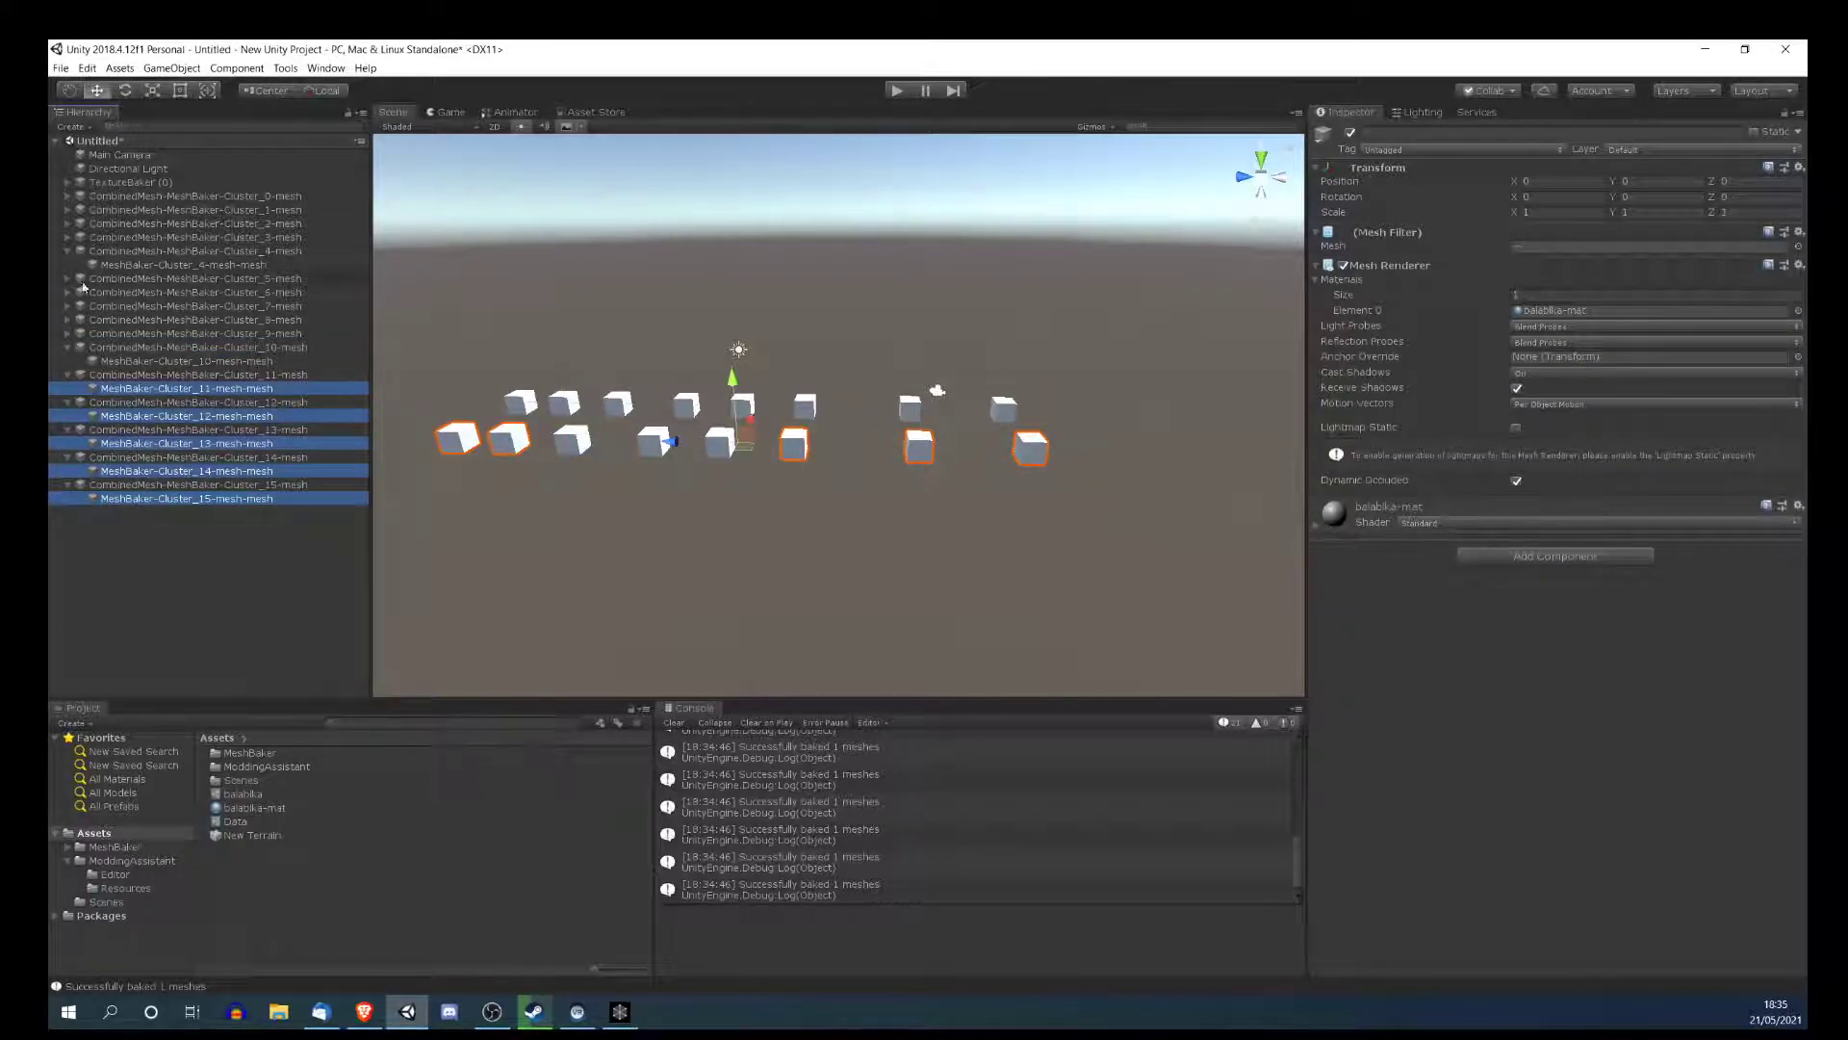
- Collapse all expanded cluster combined mesh objects in the hierarchy, from Cluster_11 to Cluster_15 plus Cluster_4 and Cluster_10
left_click(68, 375)
left_click(67, 388)
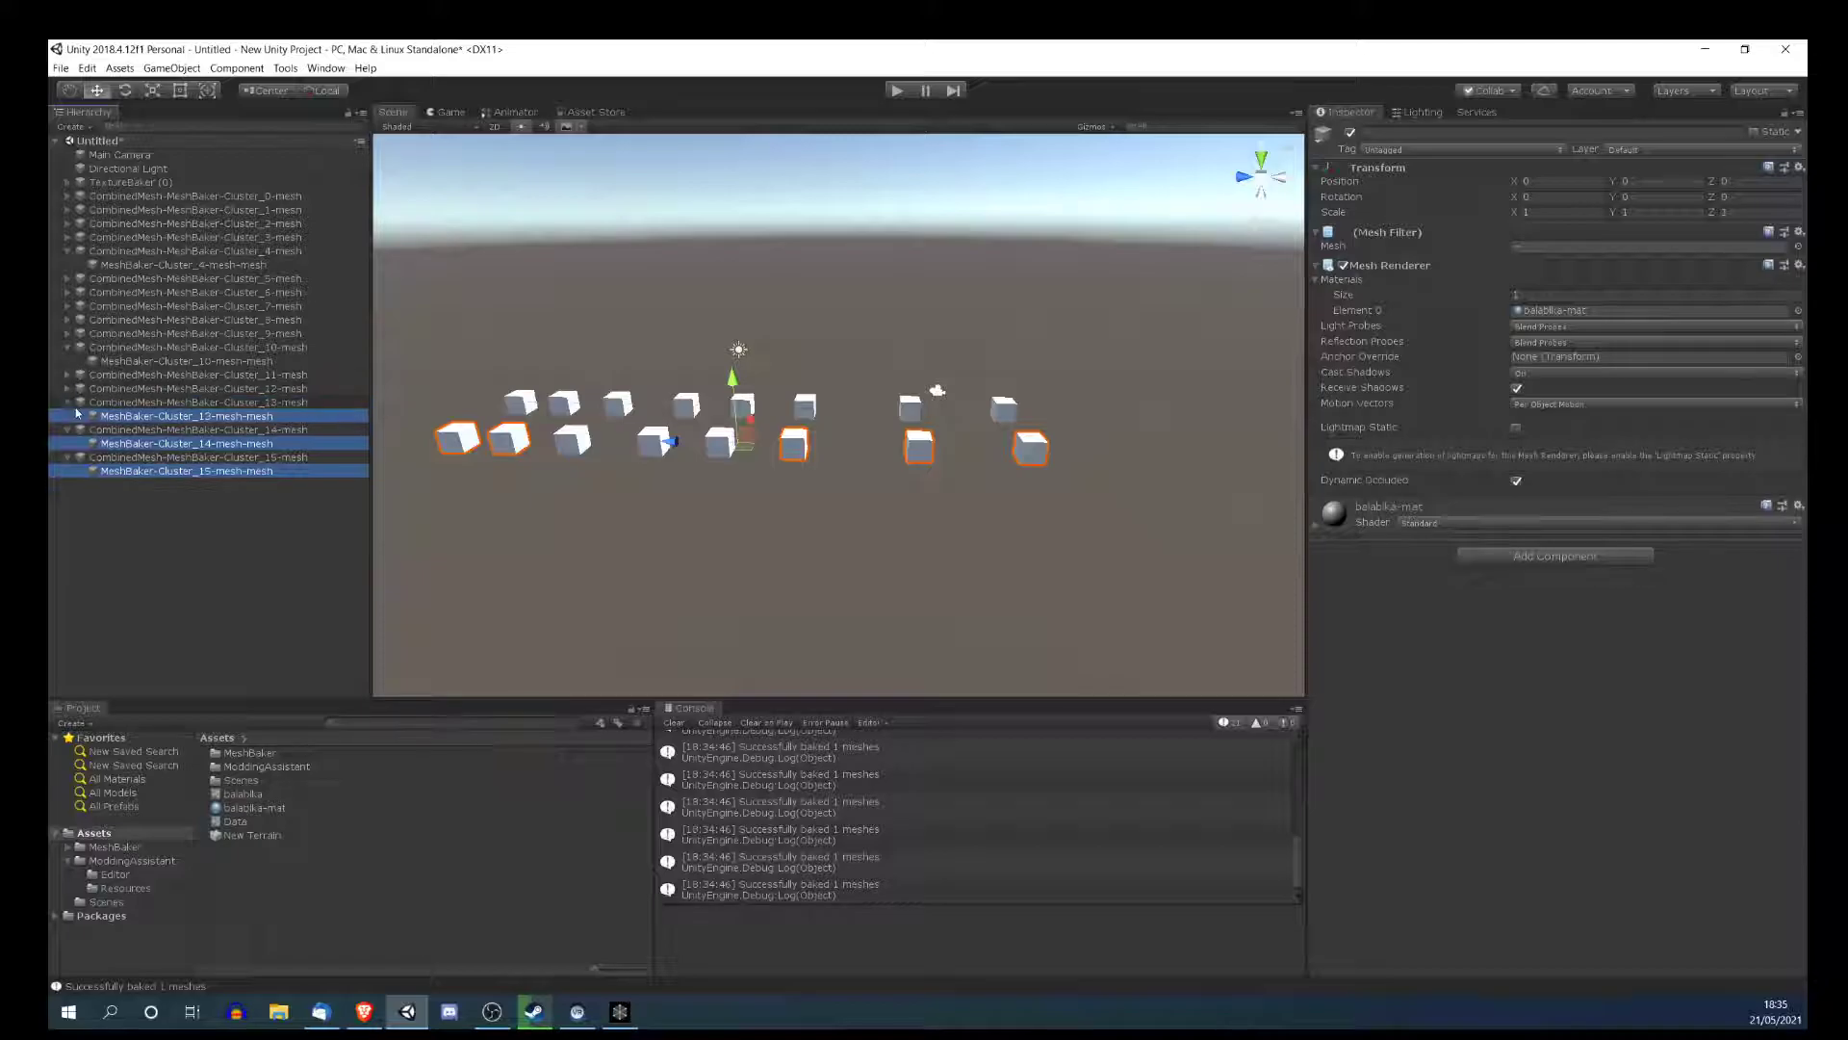
left_click(68, 403)
left_click(68, 416)
left_click(67, 430)
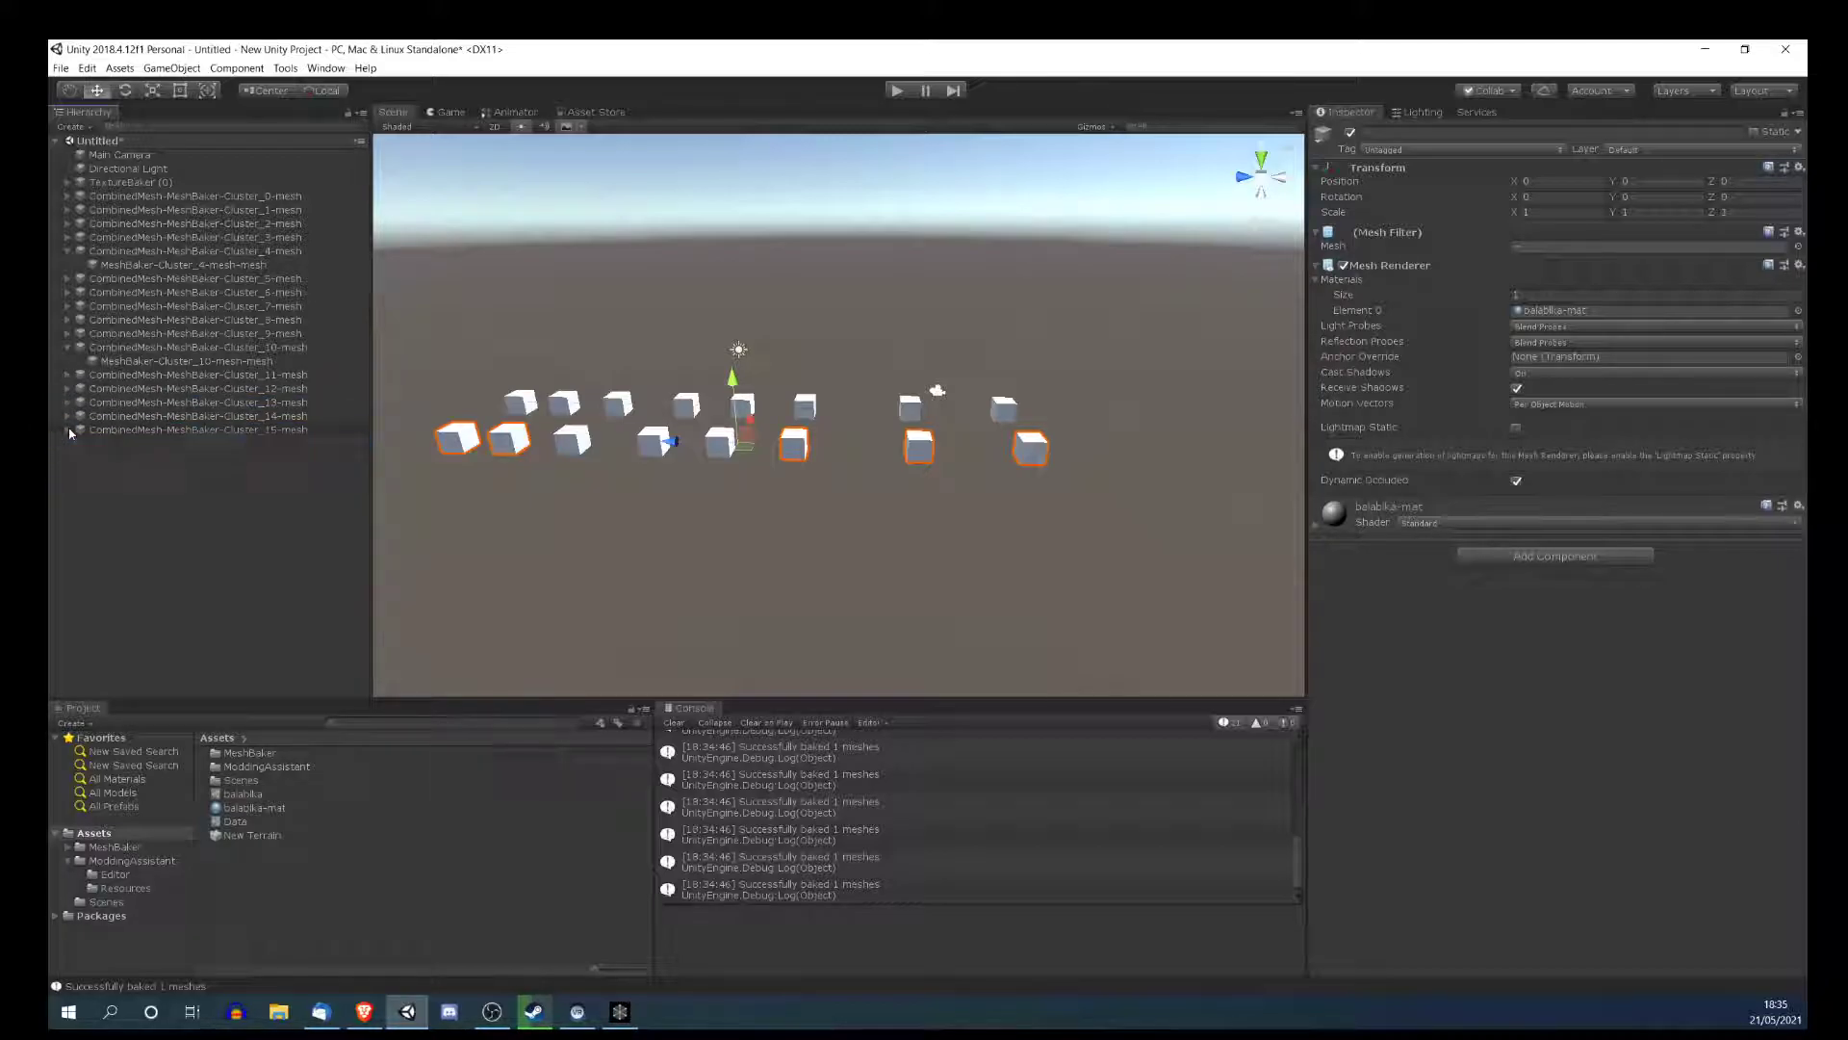
left_click(67, 251)
left_click(67, 333)
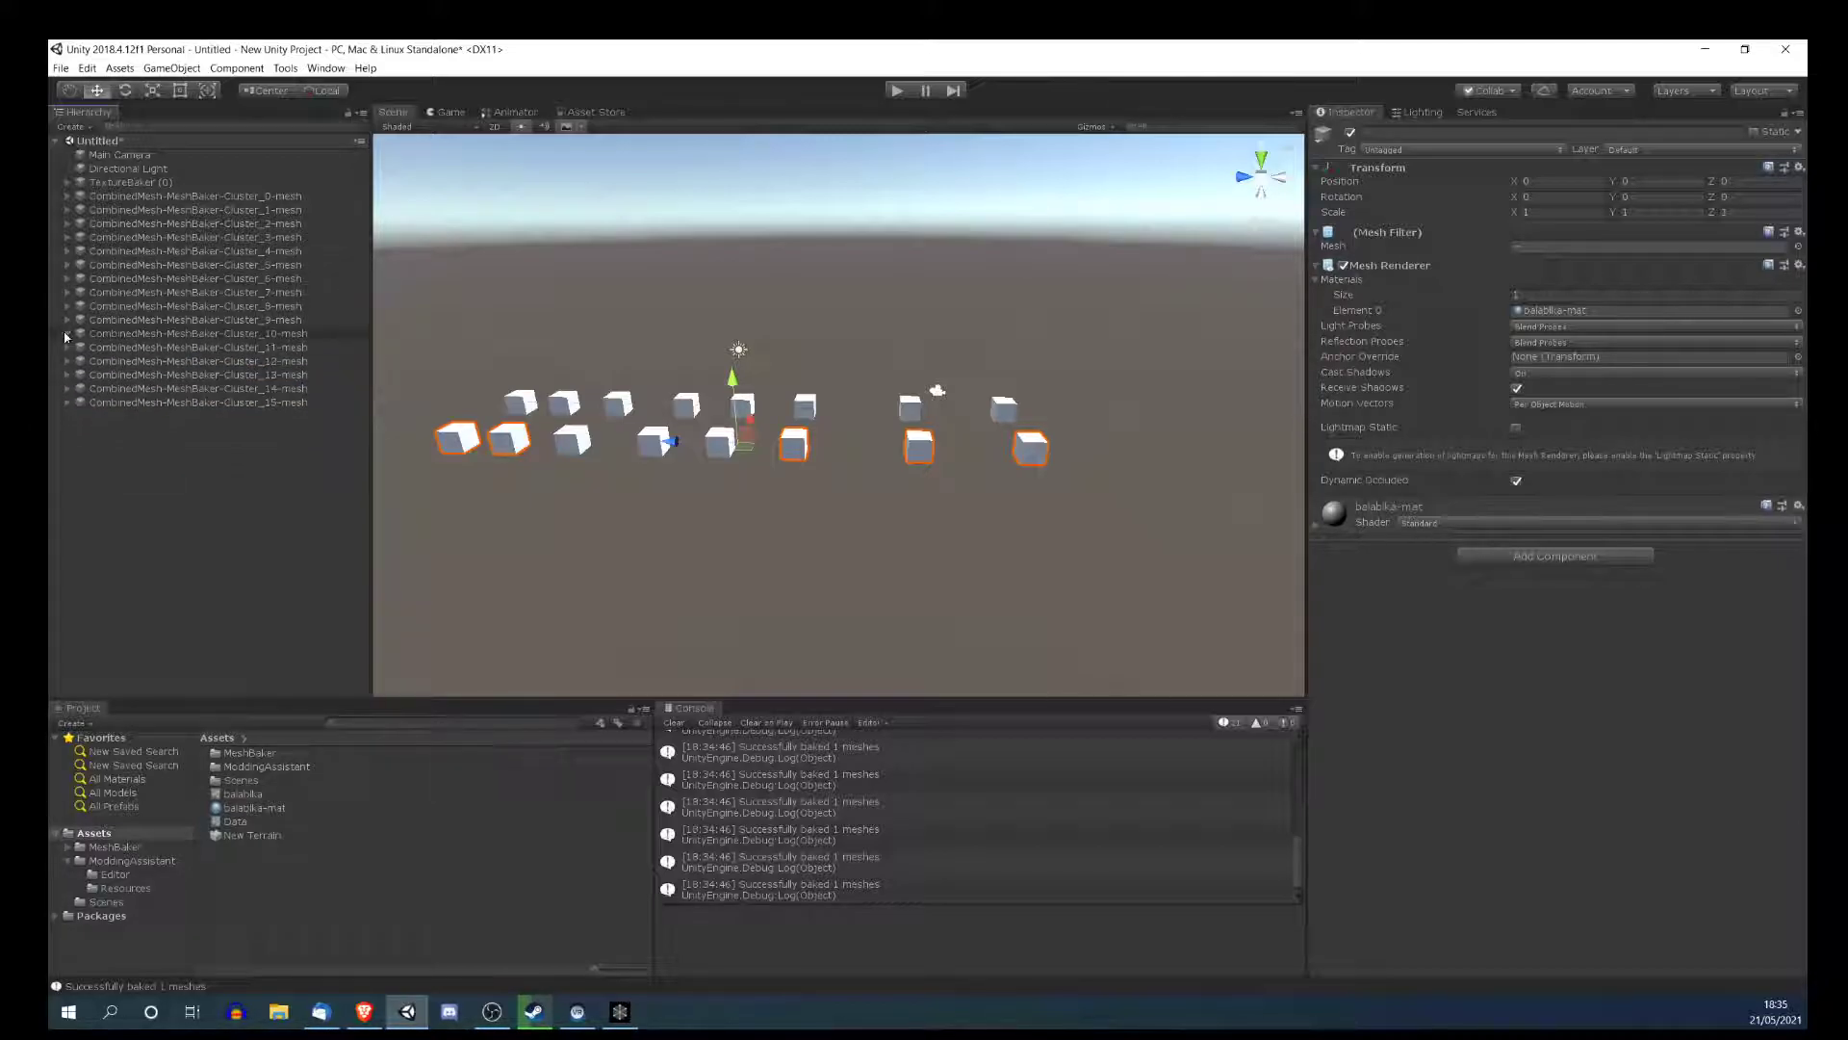
- Select all combined mesh objects from Cluster_0 to Cluster_15, open Modding Assistant v0.1 and dock it alongside the Inspector
left_click(135, 200)
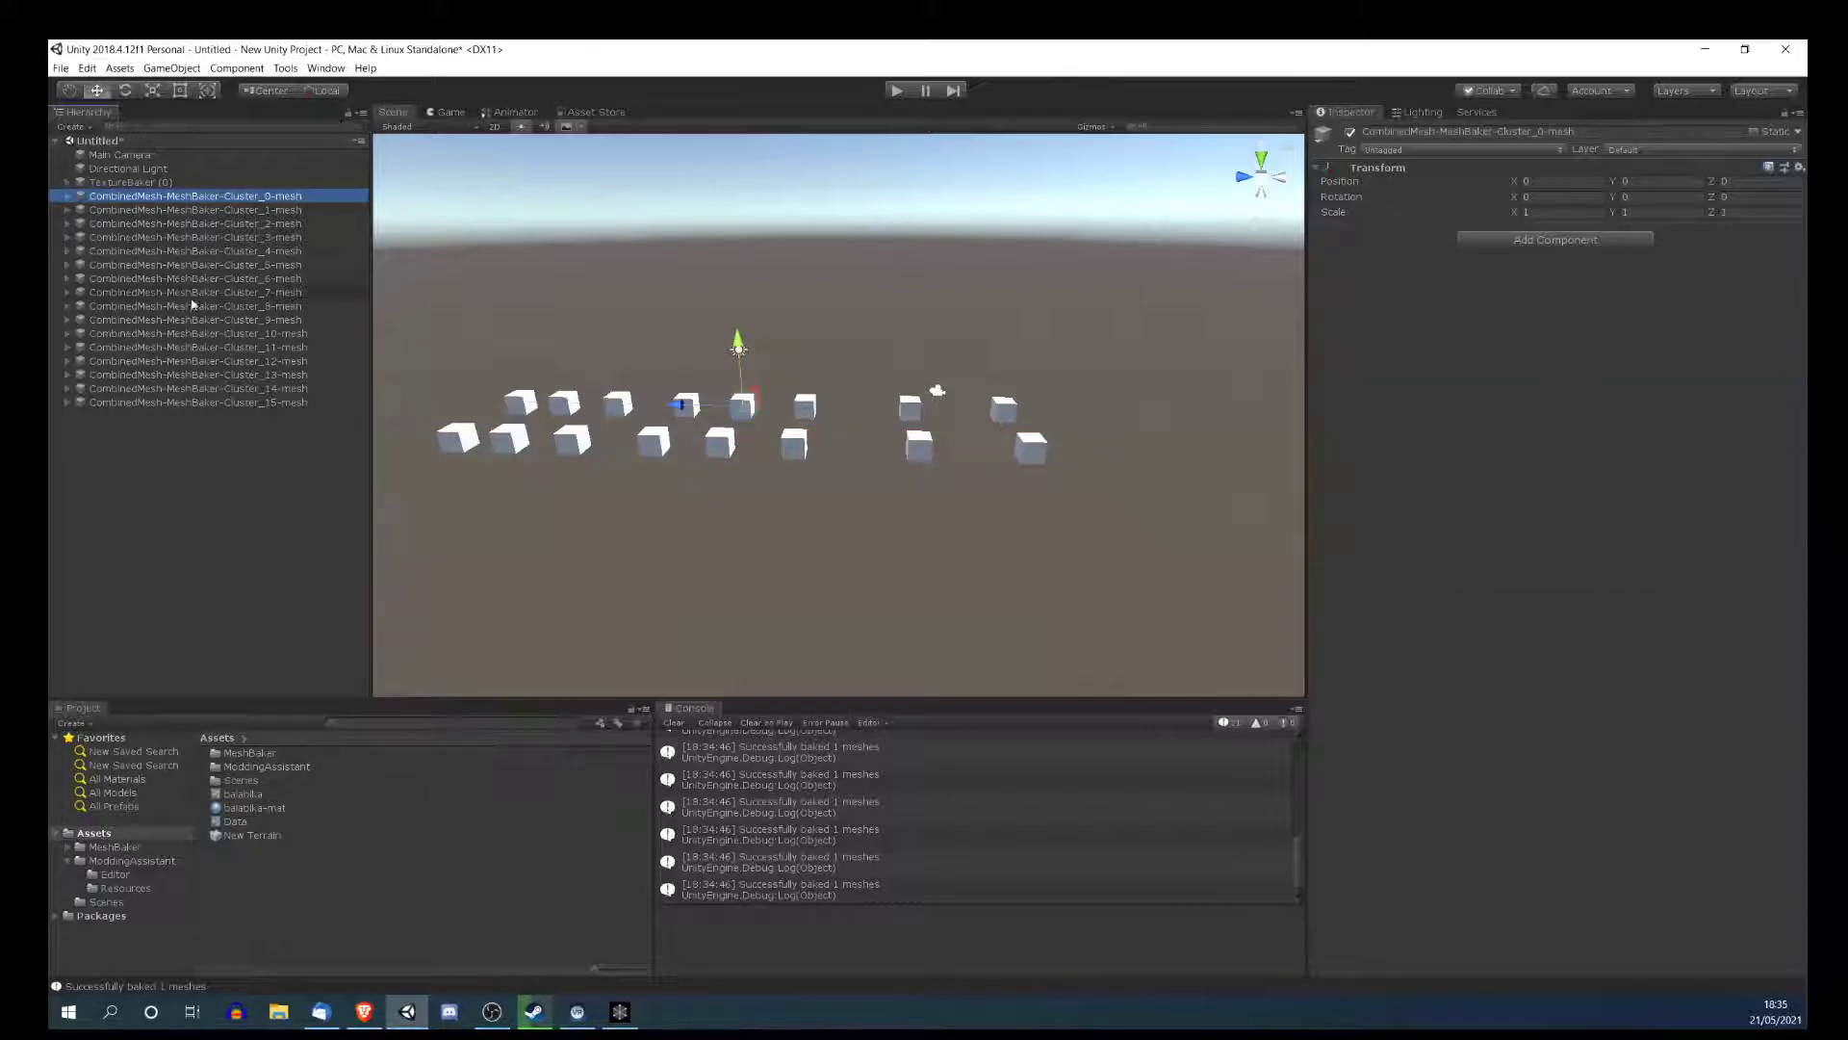
left_click(202, 404, "shift")
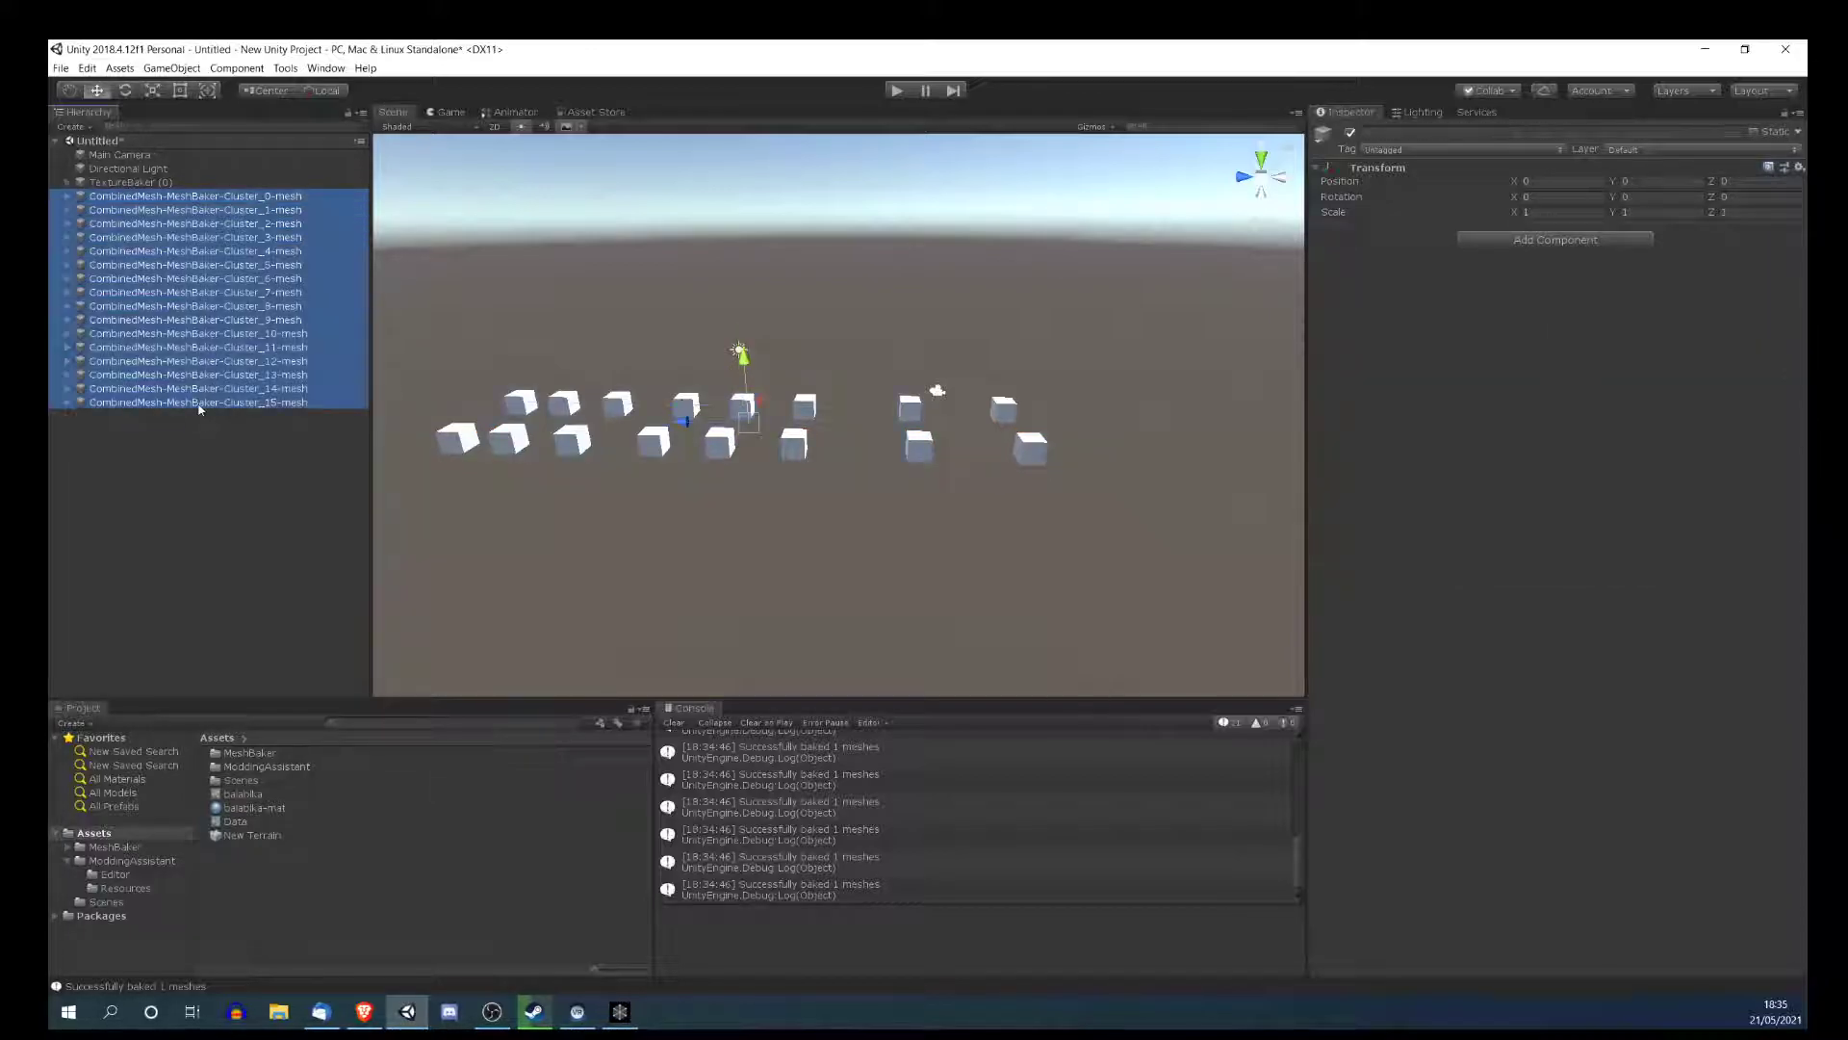
left_click(285, 67)
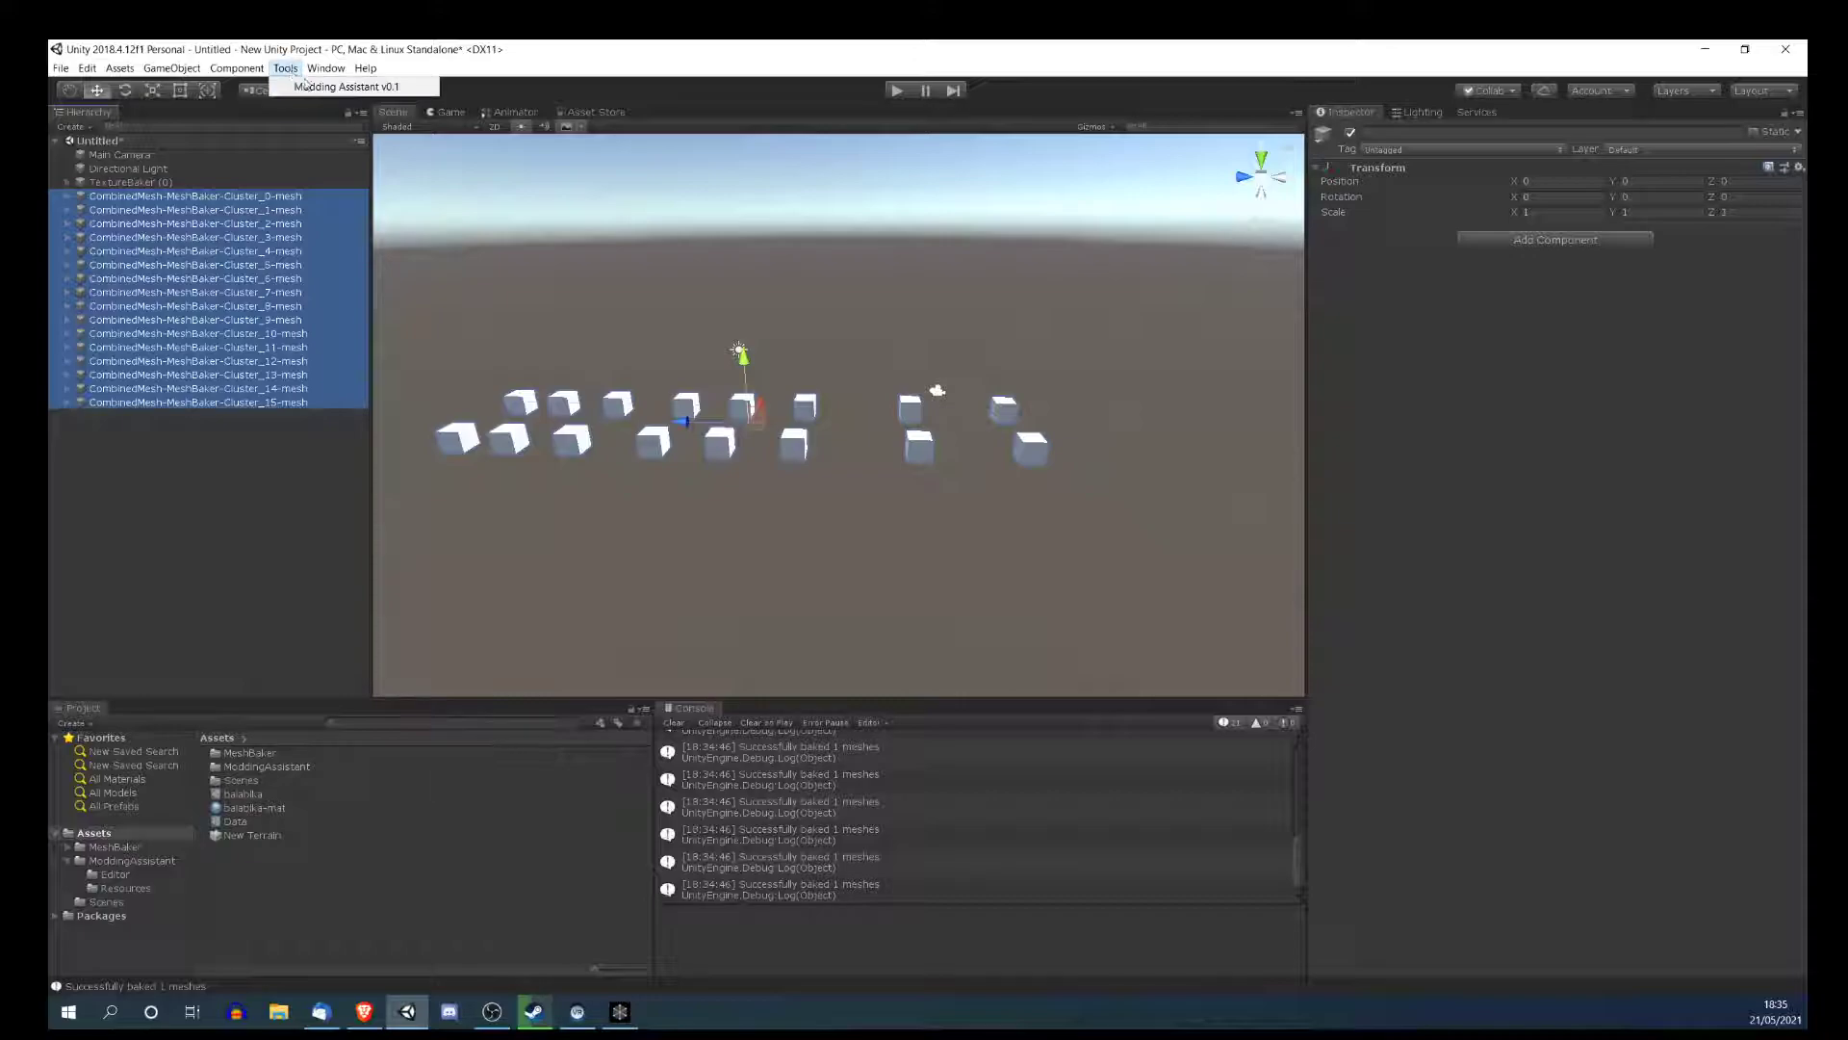
left_click(312, 88)
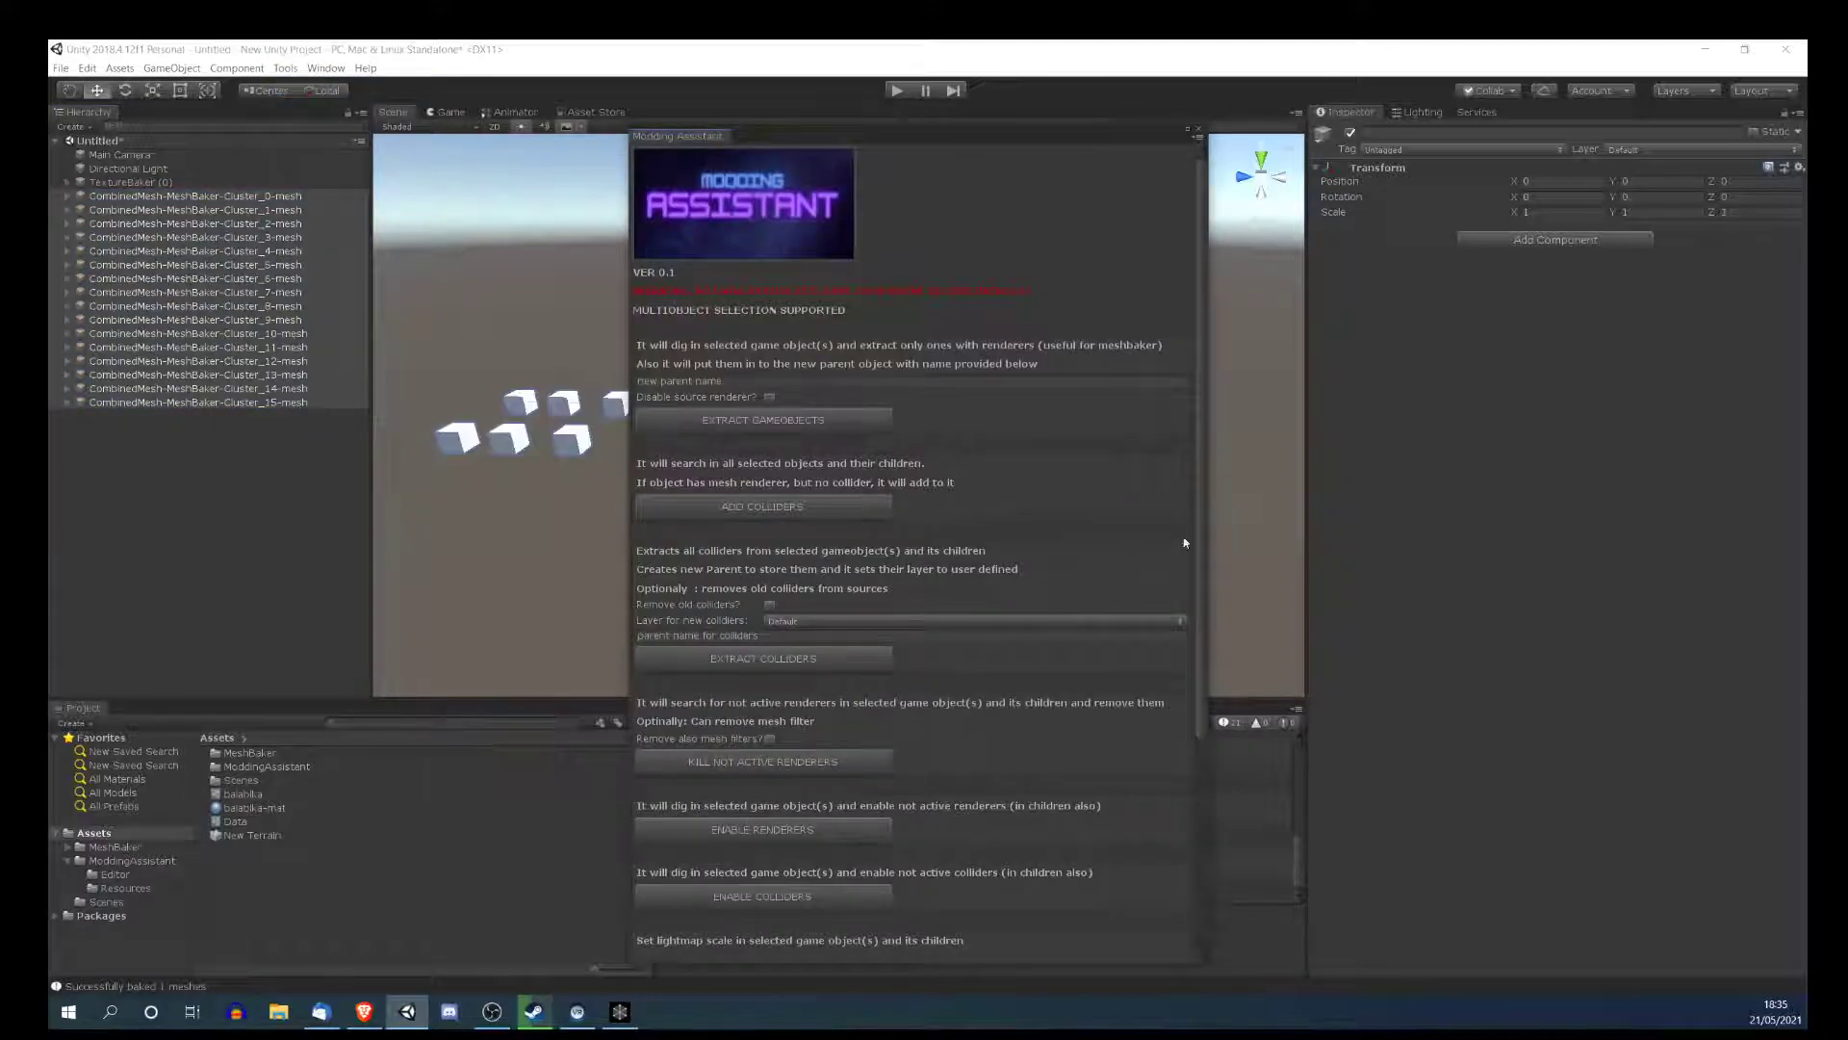
left_click_drag(1205, 824, 1269, 714)
scroll(1102, 669, "down", 5)
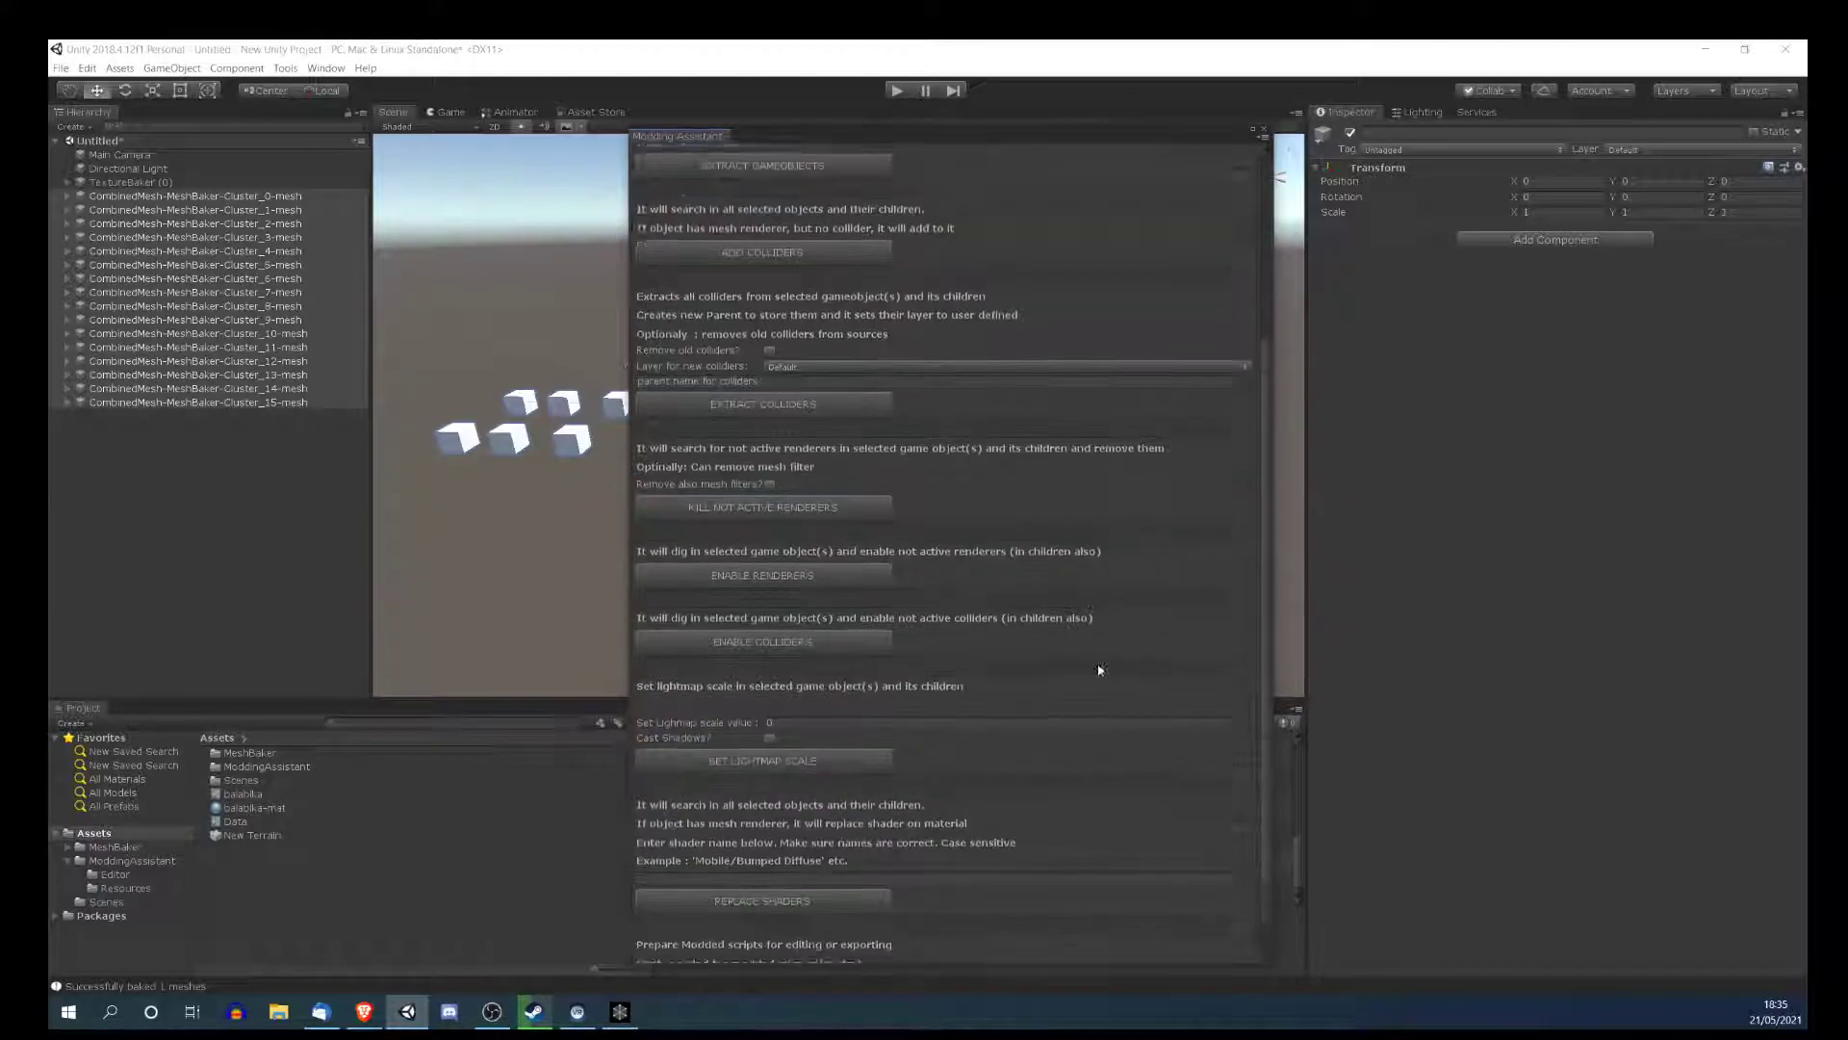
scroll(1118, 666, "up", 6)
left_click_drag(675, 136, 1546, 106)
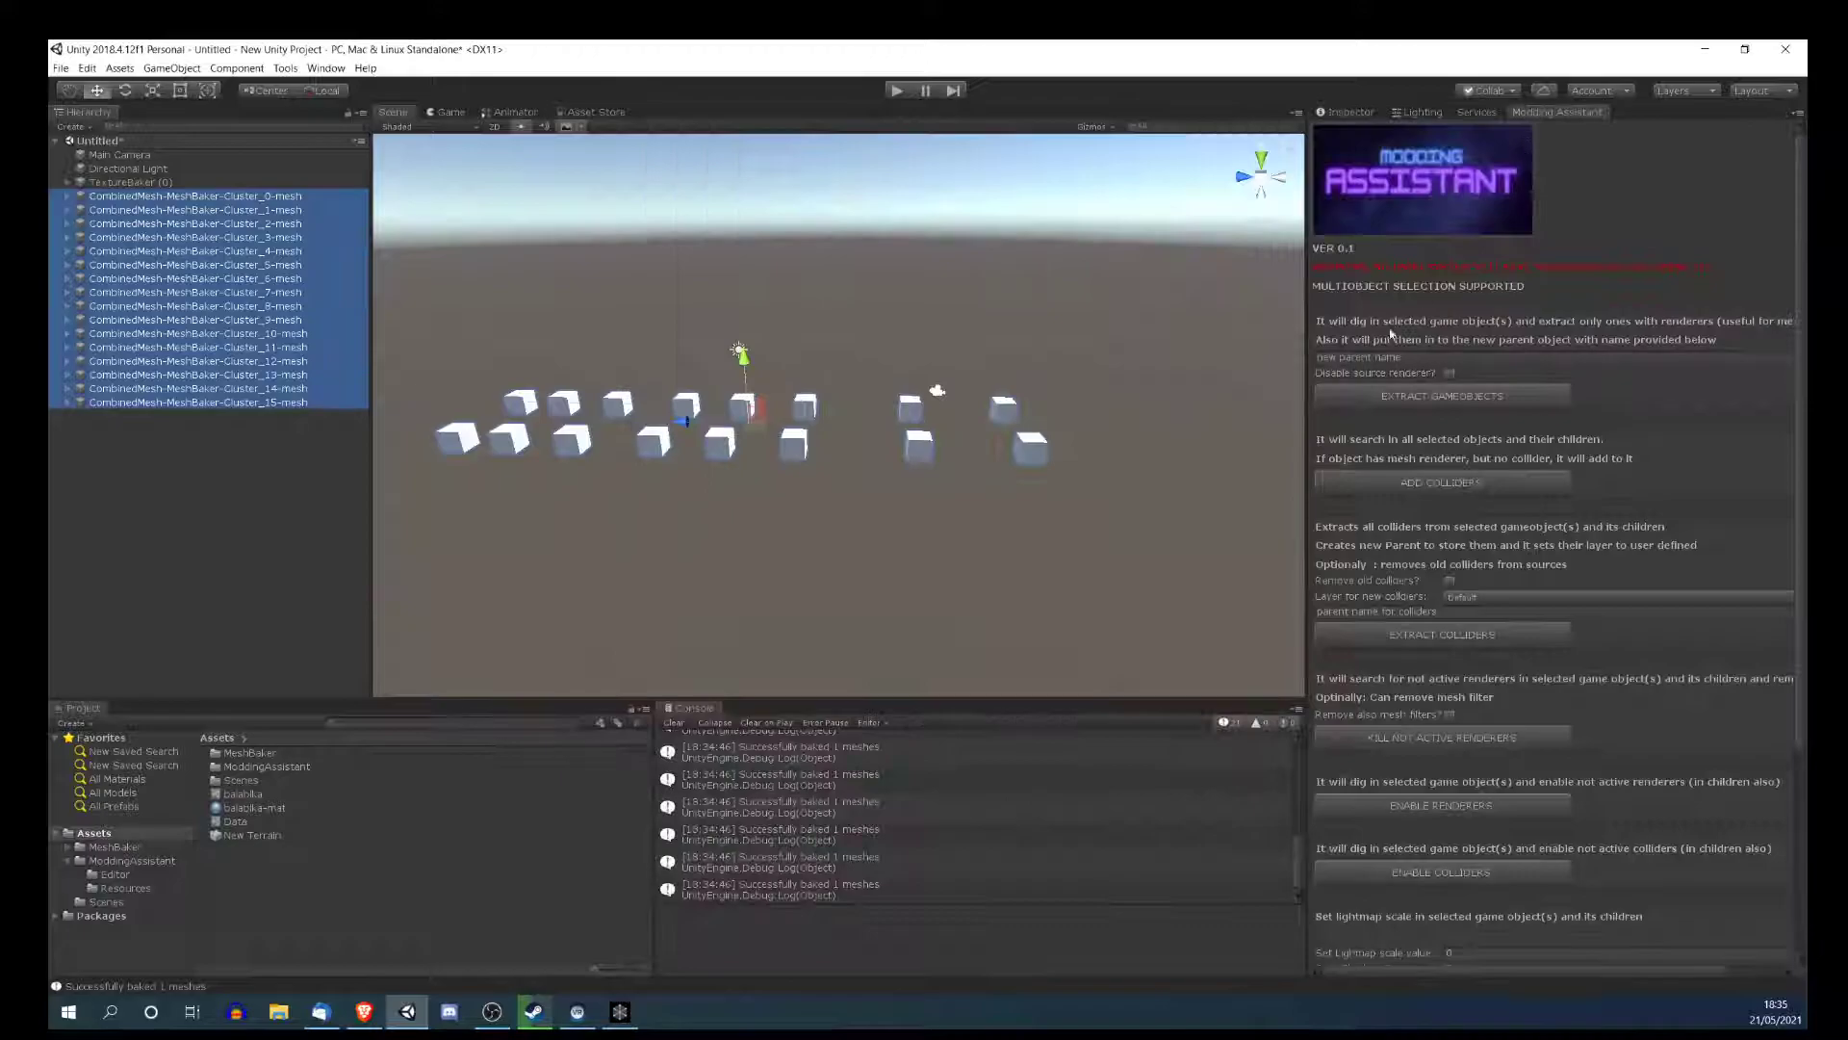
- Look over the docked Modding Assistant's functions and widen its panel so the full descriptions fit
scroll(1583, 462, "down", 3)
left_click(1351, 113)
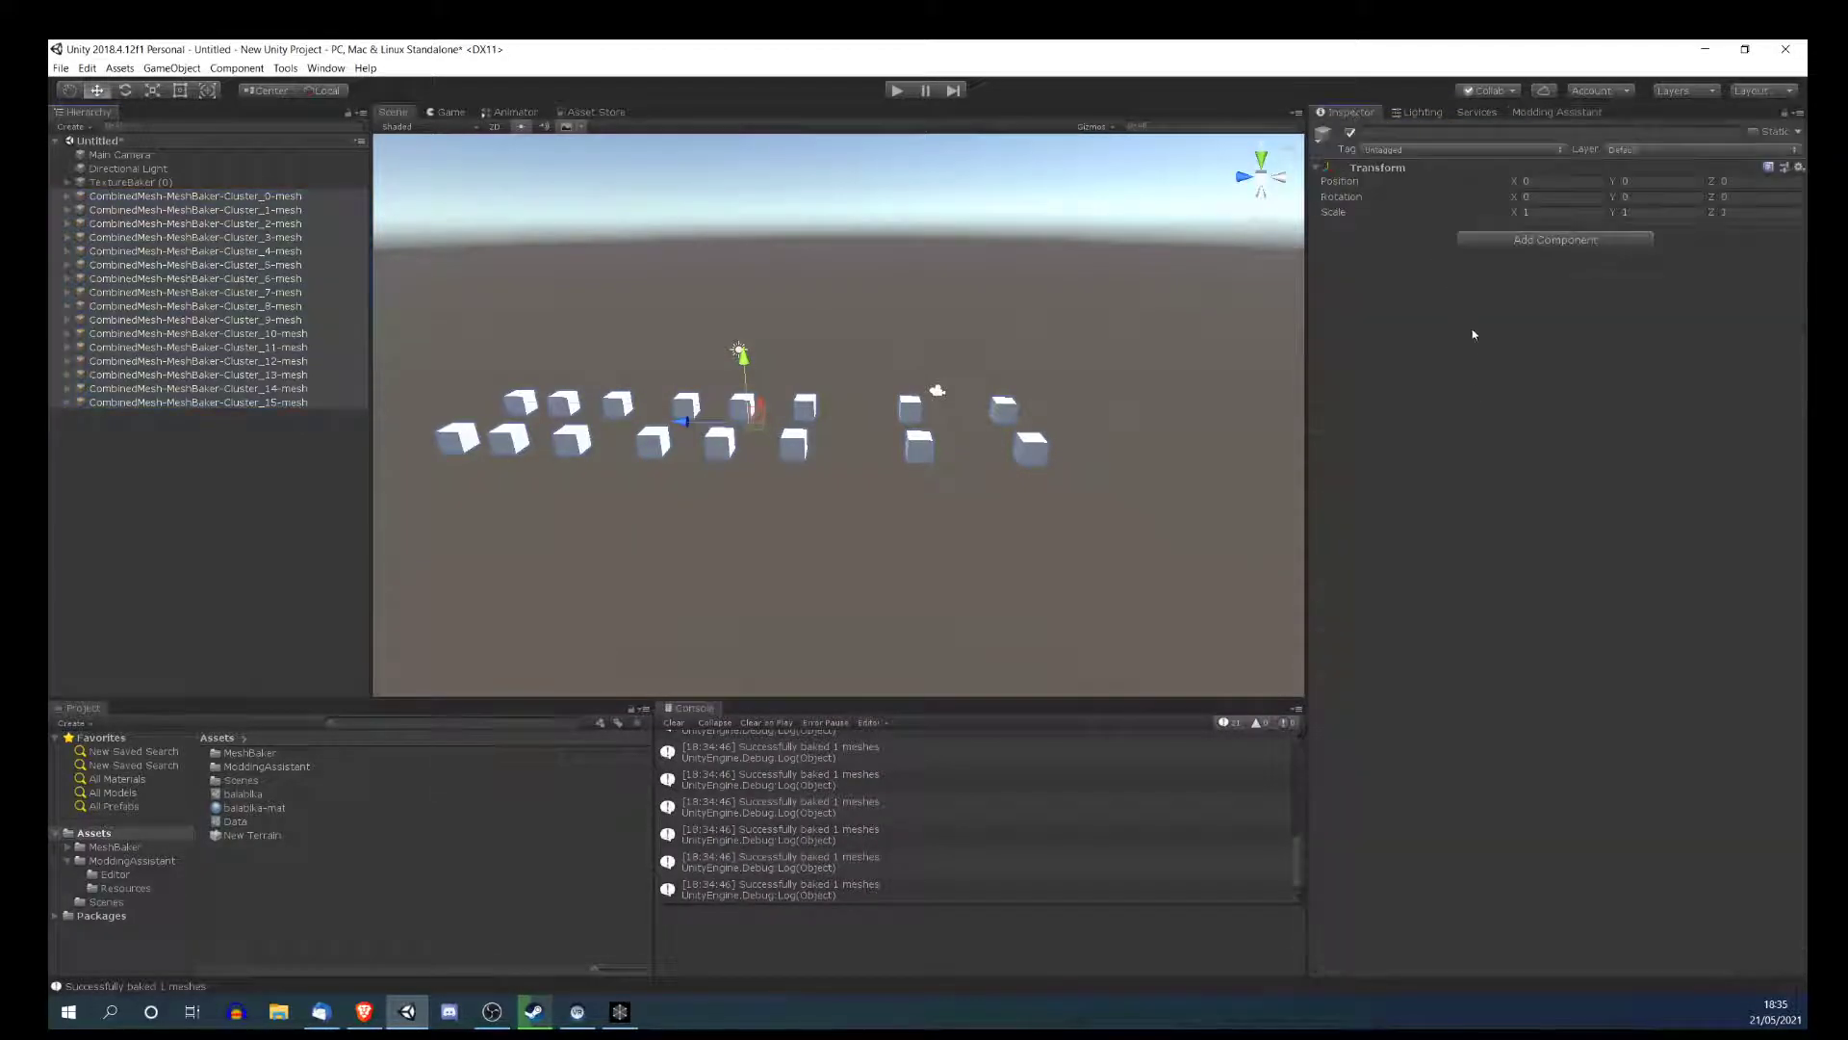
left_click(1556, 112)
scroll(1516, 493, "up", 3)
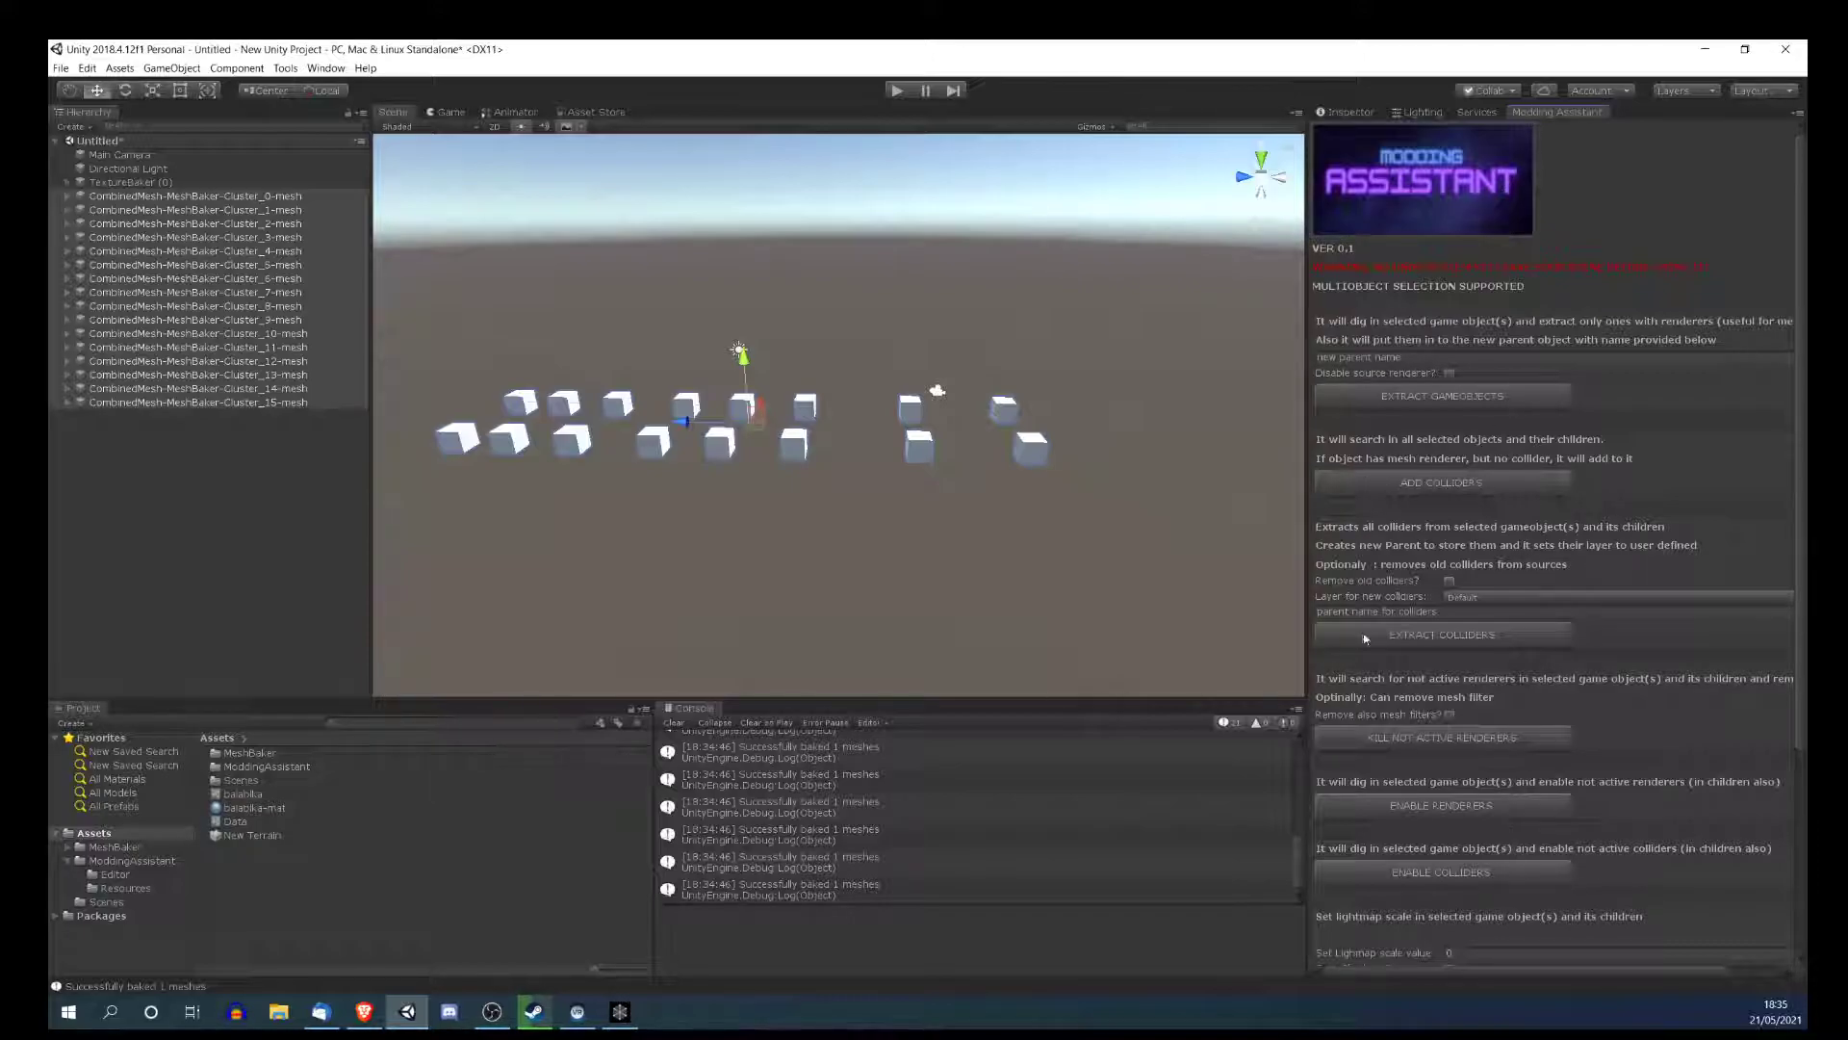
left_click_drag(1309, 568, 1233, 526)
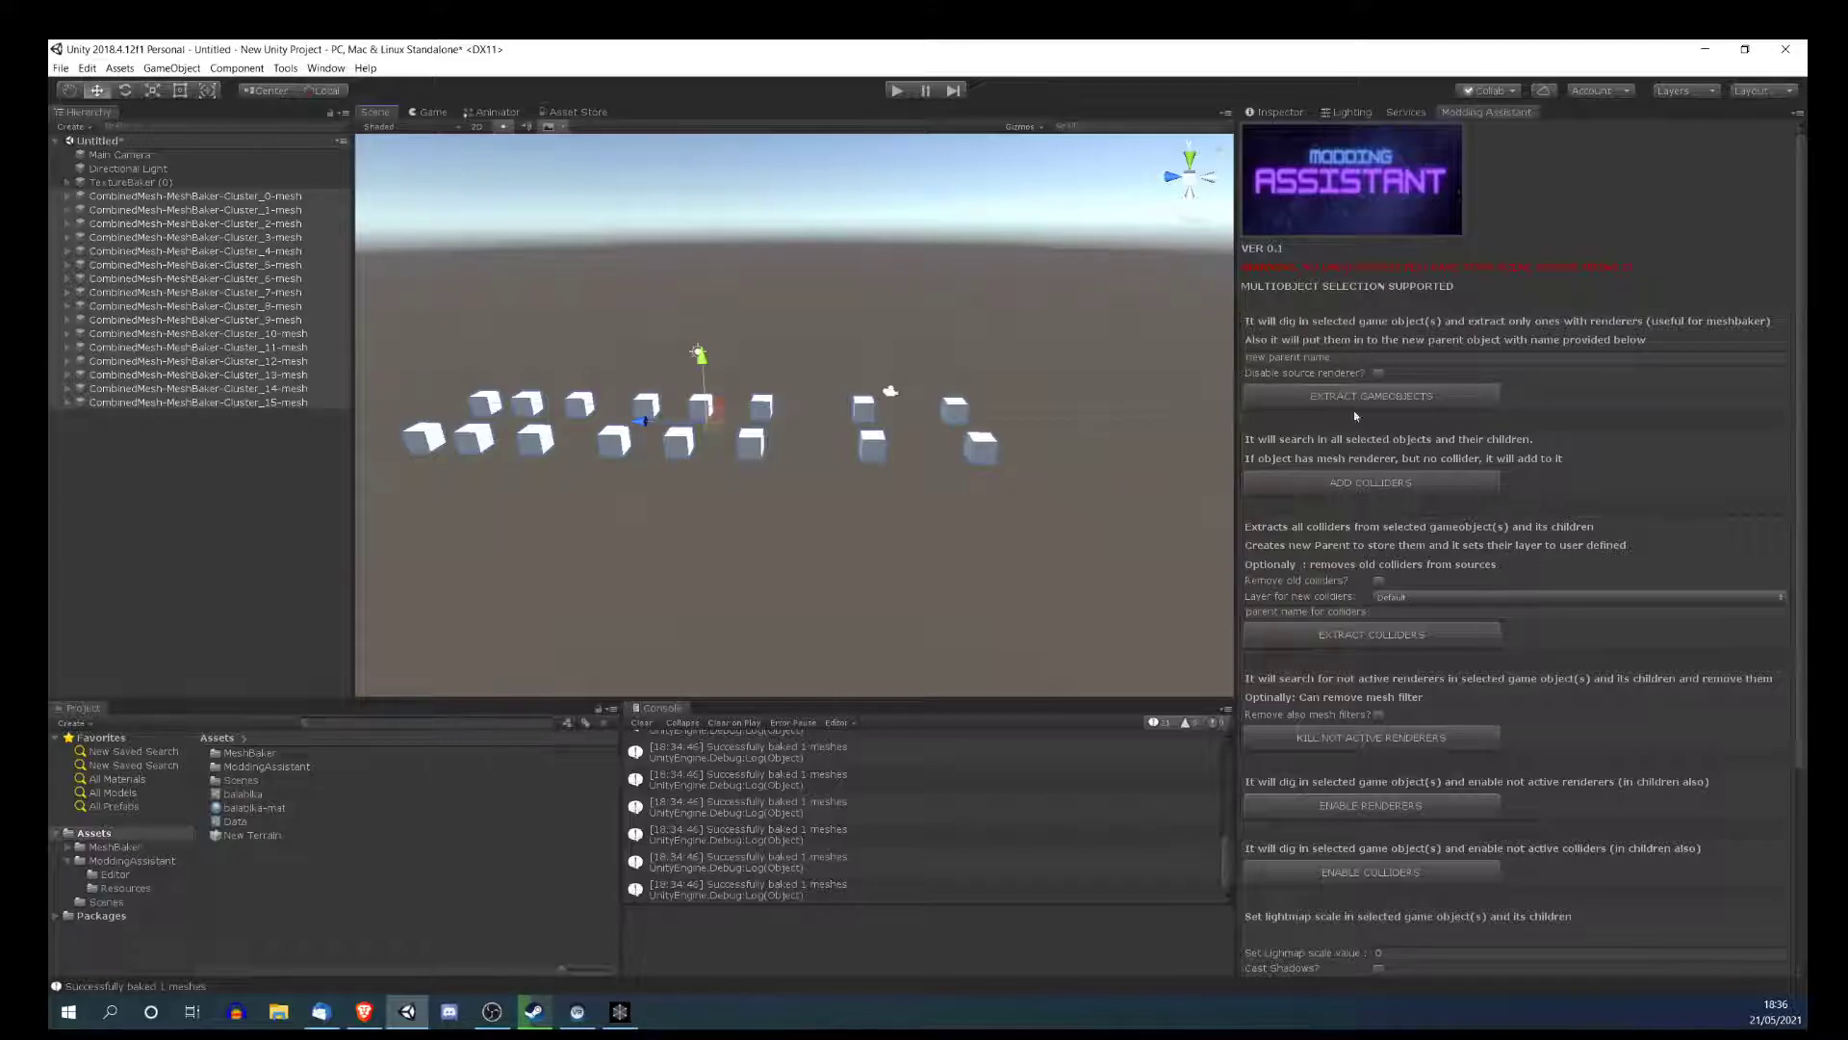
- Check the baked mesh inside the Cluster_3 combined mesh, collapse it and reselect all combined mesh objects from Cluster_0 to Cluster_15
left_click(67, 236)
left_click(90, 250)
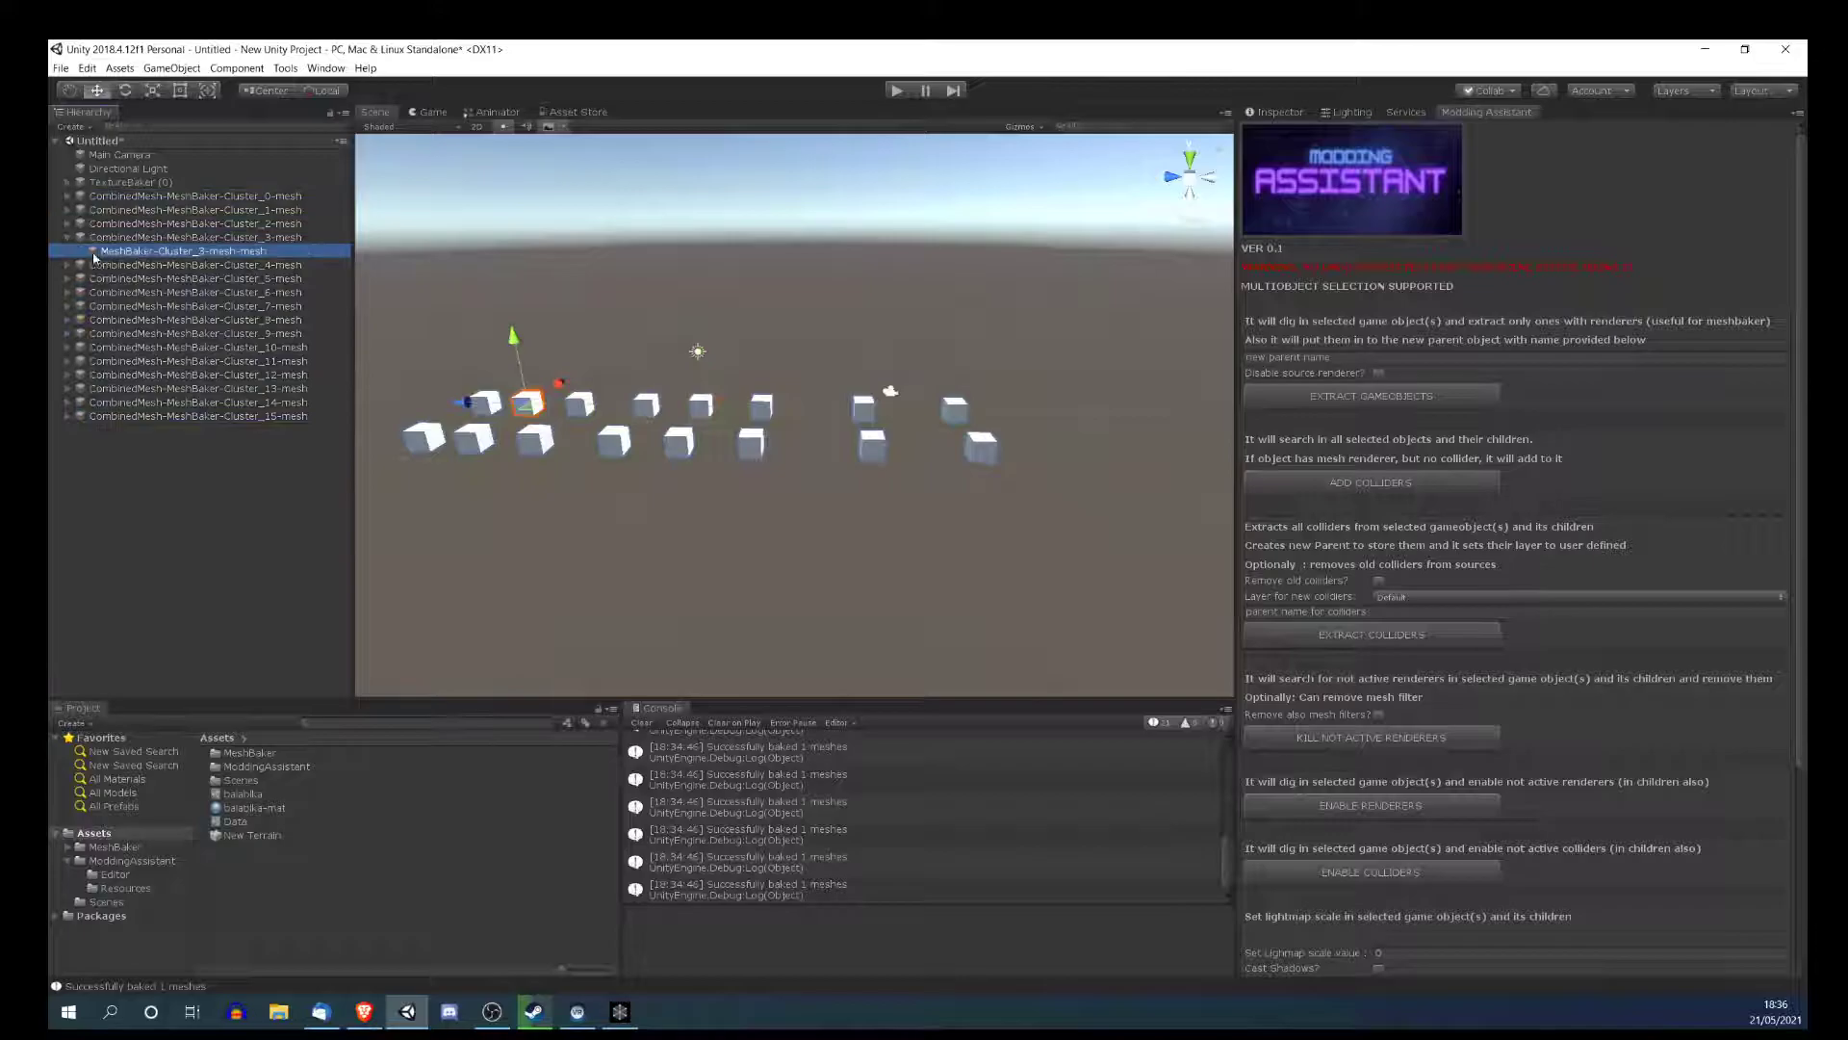
left_click(83, 234)
left_click(105, 196)
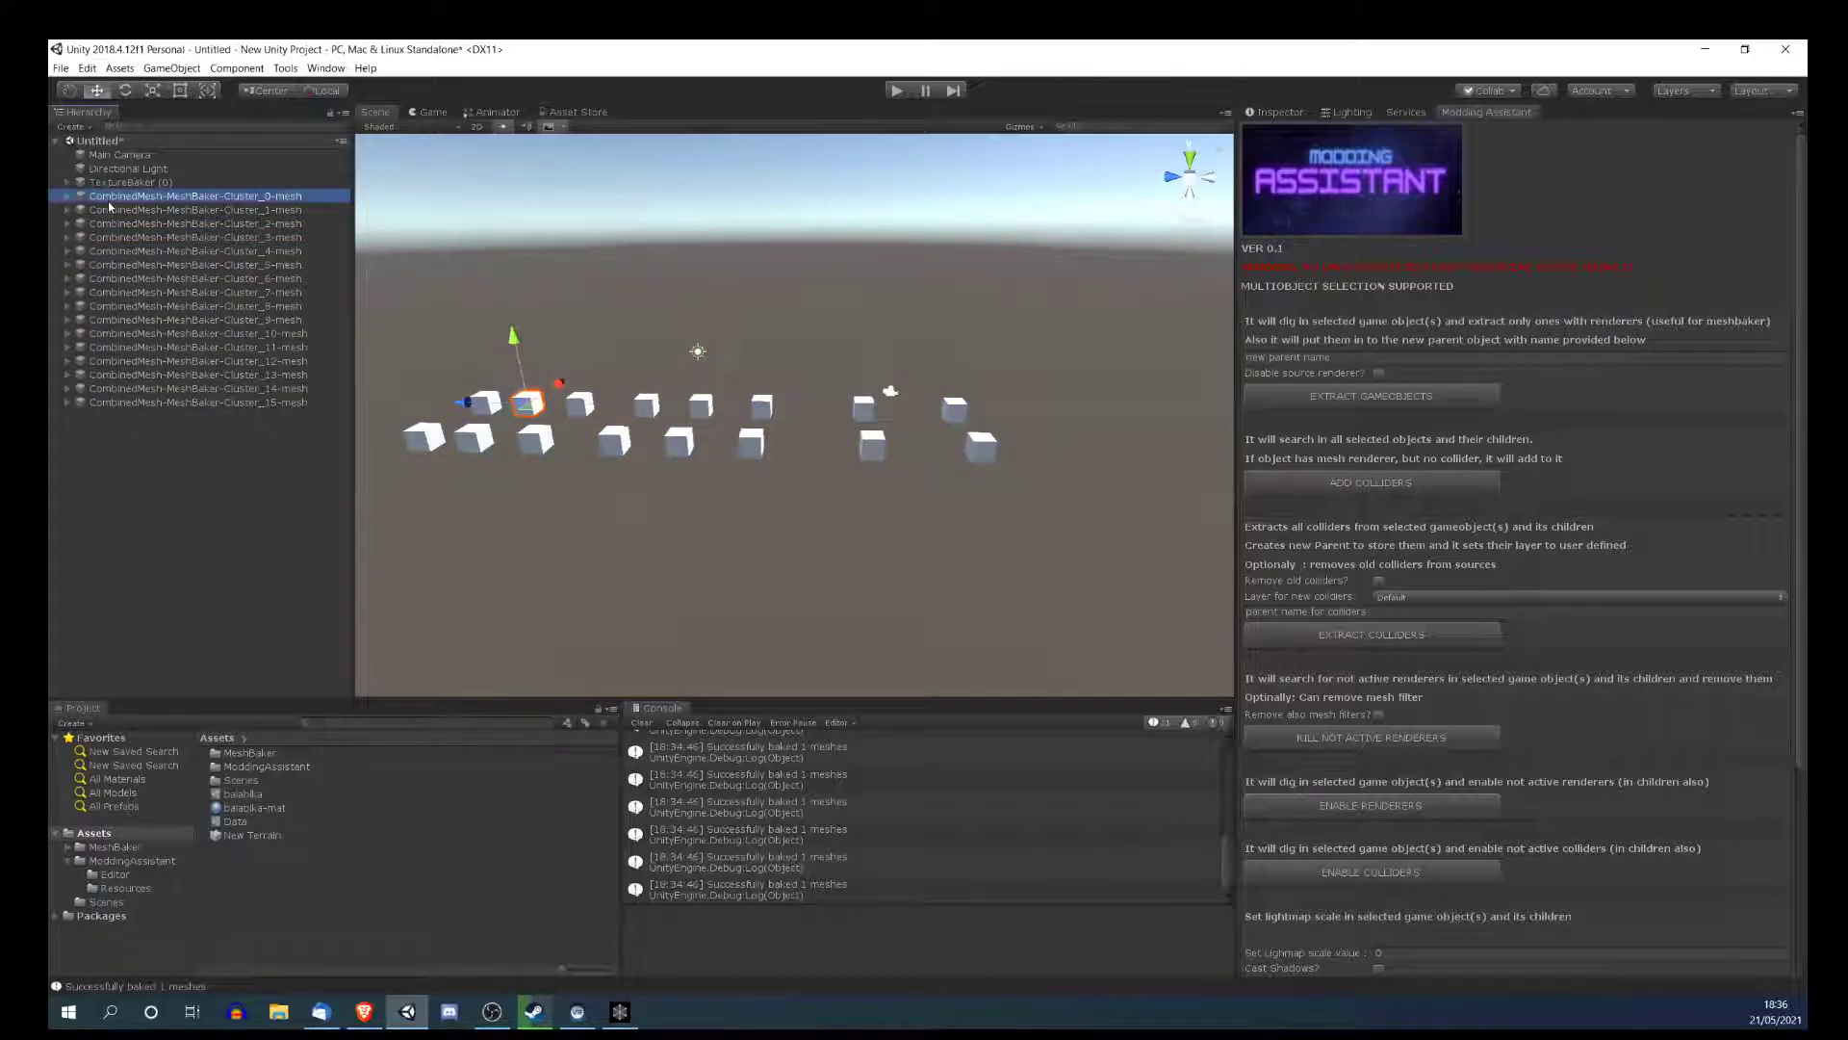
left_click(142, 403, "shift")
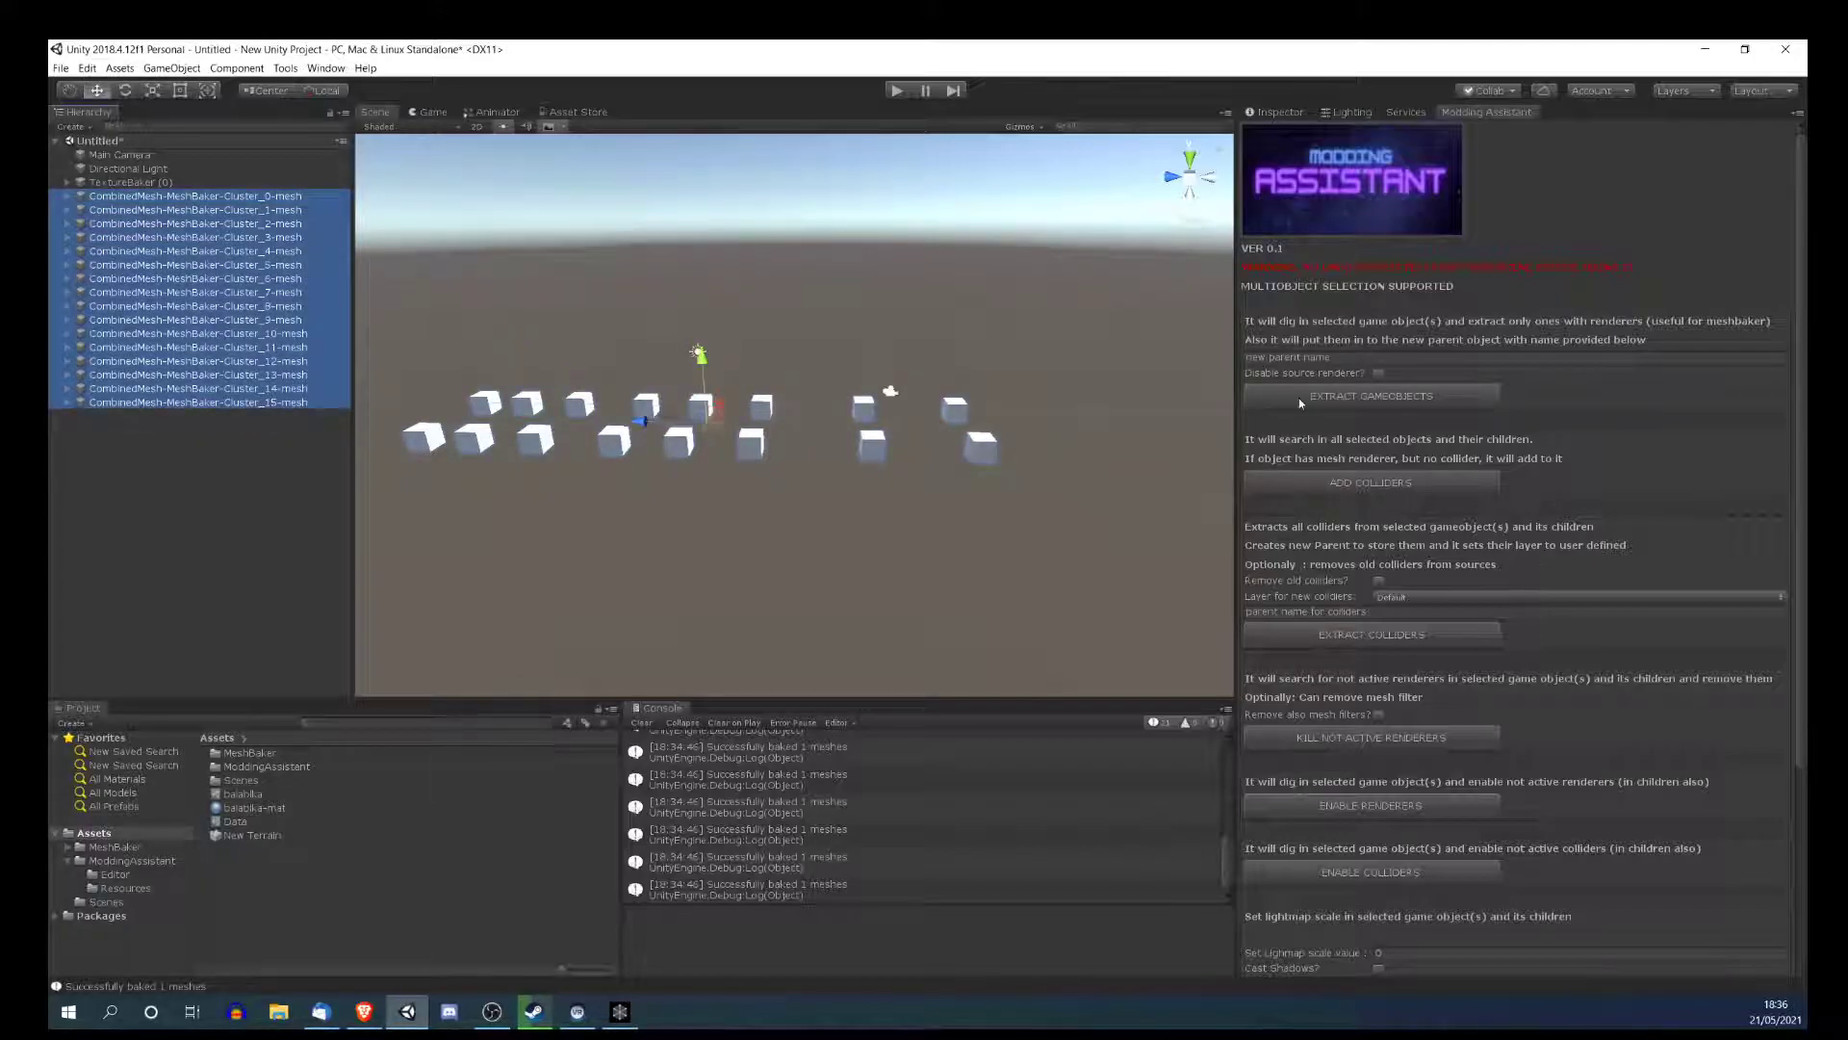
- Set the new parent name for the extracted game objects to MyCubes in the Modding Assistant
left_click(1353, 357)
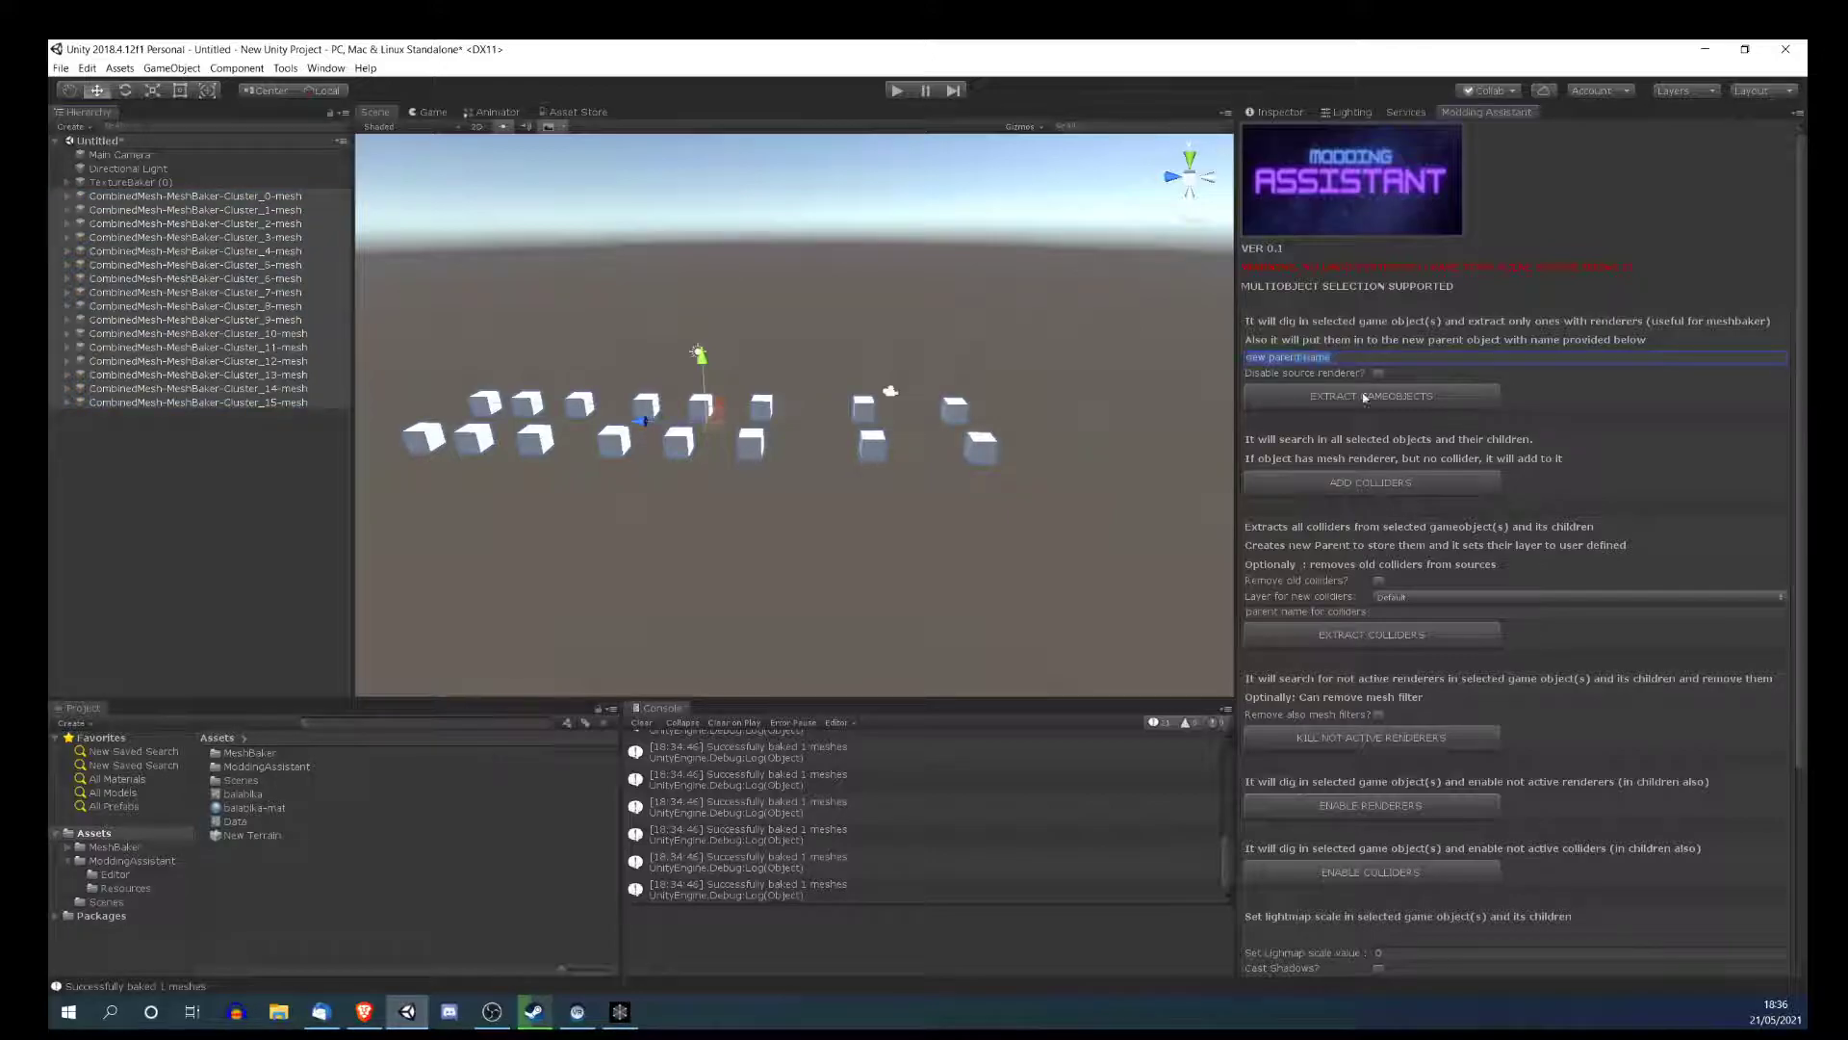
type("MyCub es")
key("BackSpace")
key("BackSpace")
key("BackSpace")
- Examine the Mesh Renderer of the baked mesh inside Cluster_3 in the Inspector, and collapse its combined mesh object
left_click(67, 237)
left_click(144, 252)
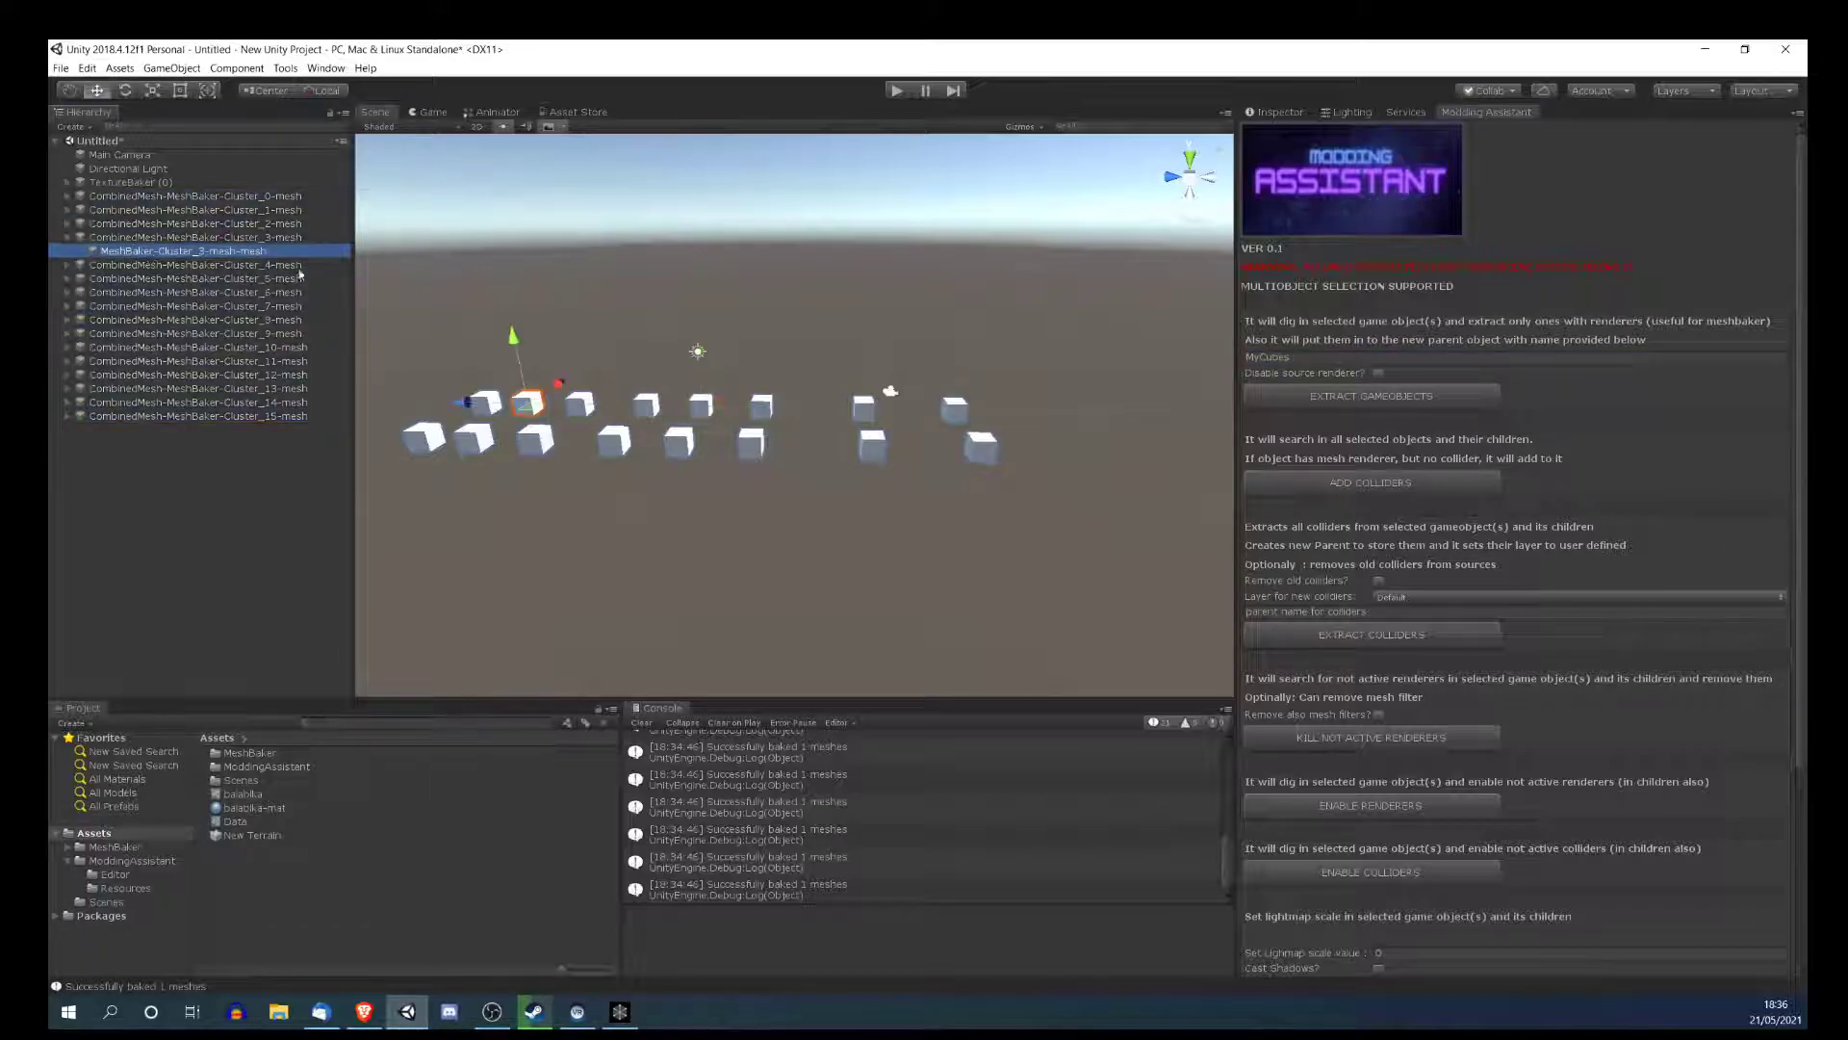
left_click(1272, 113)
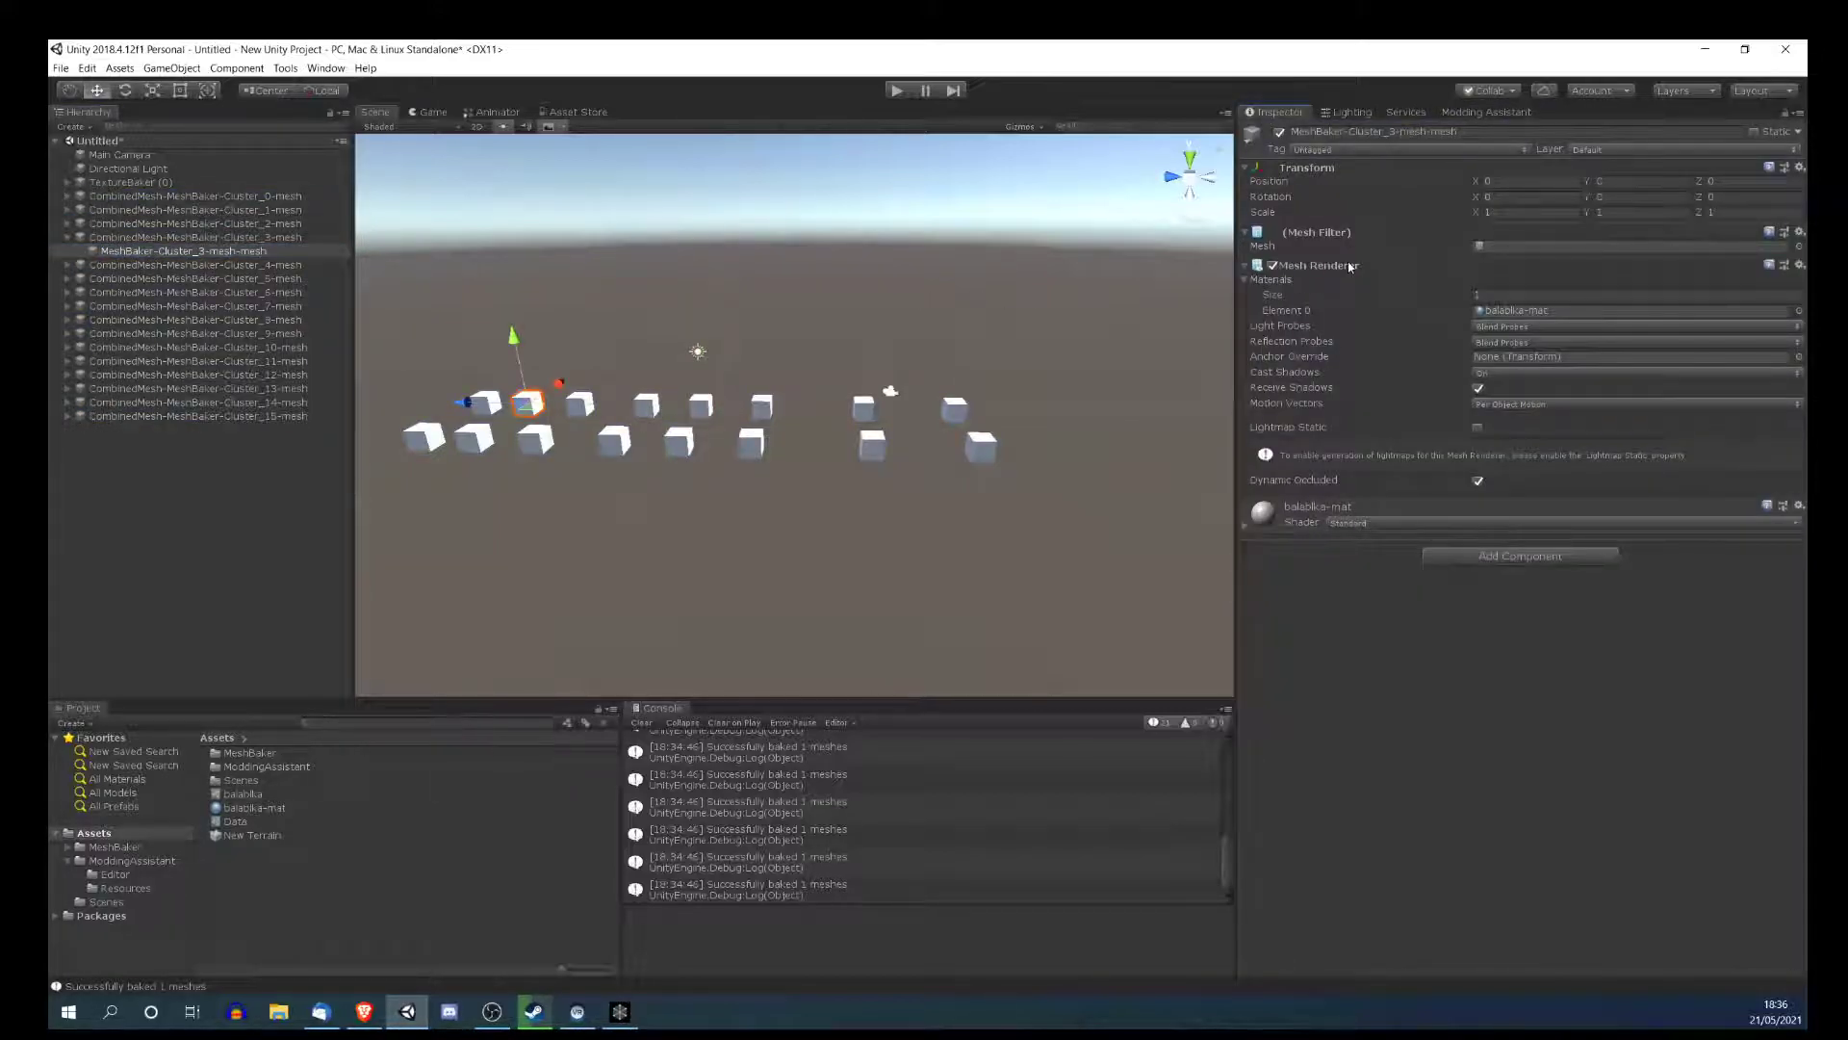
left_click(63, 237)
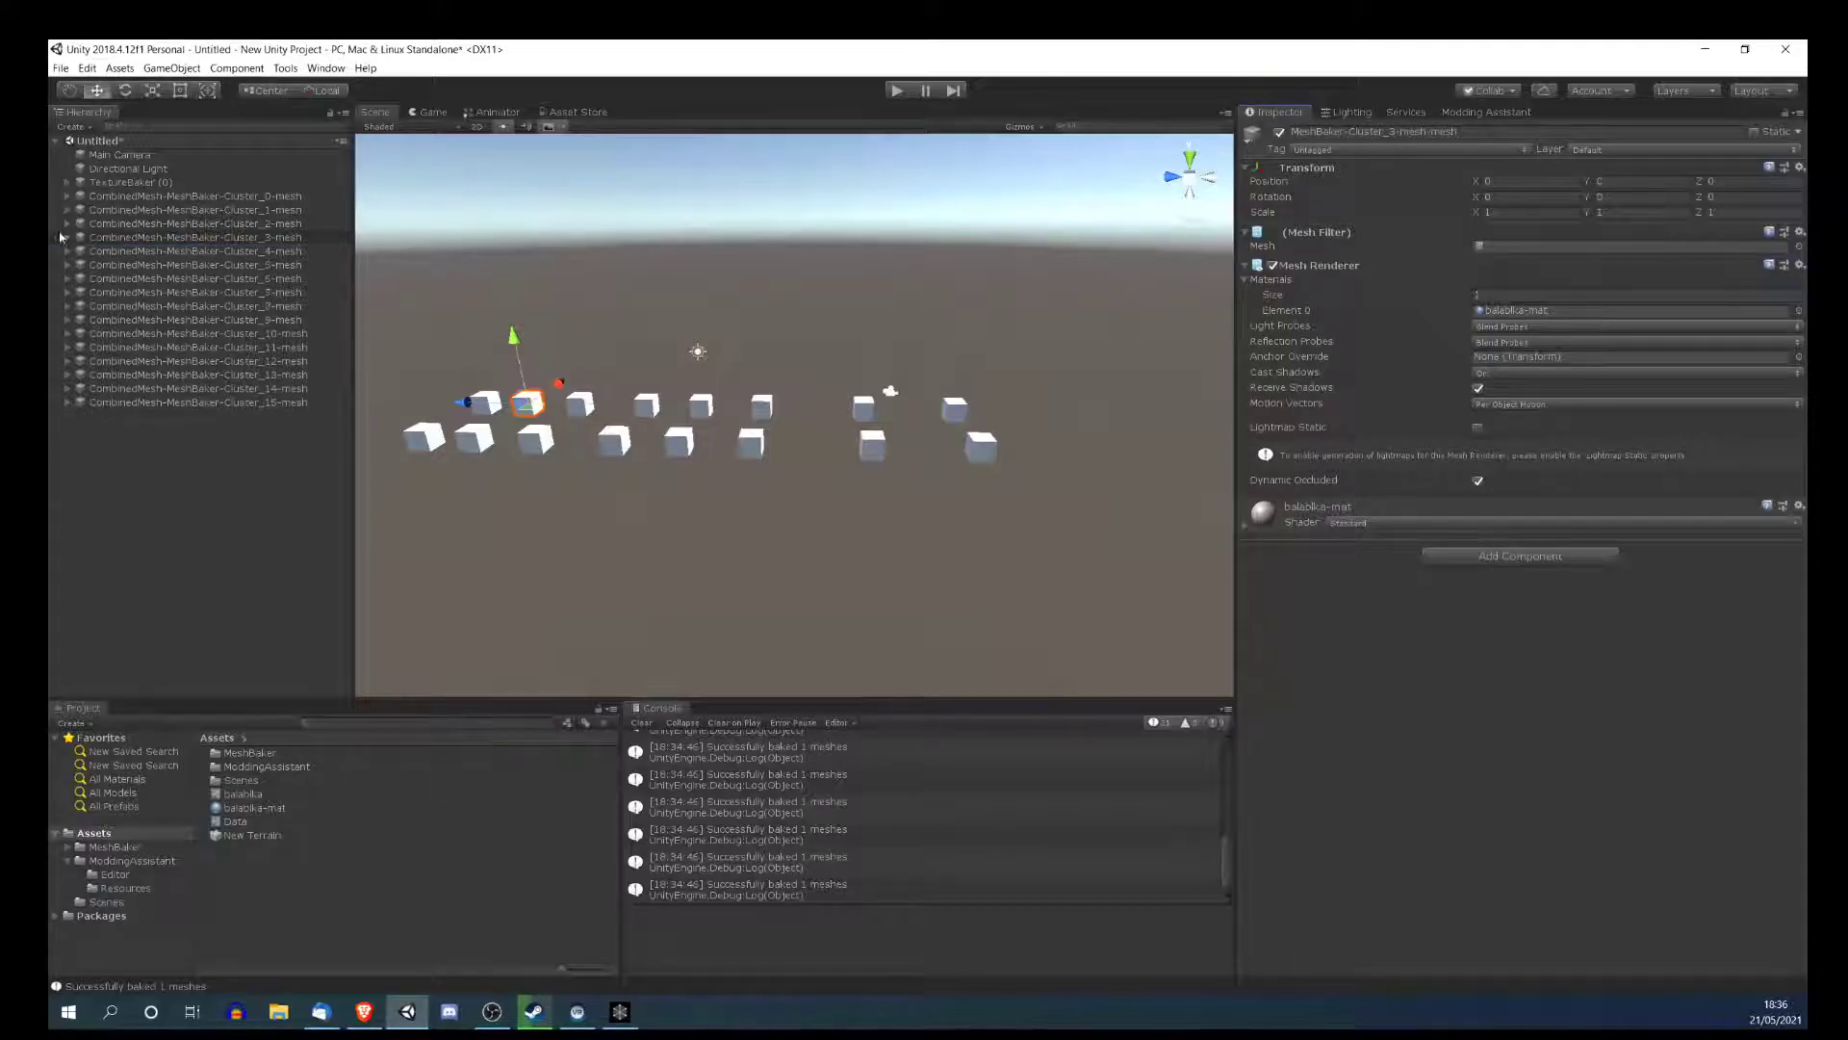
- Extract the game objects from all combined meshes, Cluster_0 to Cluster_15, into MyCubes with the source renderers disabled
left_click(1459, 113)
left_click(1378, 373)
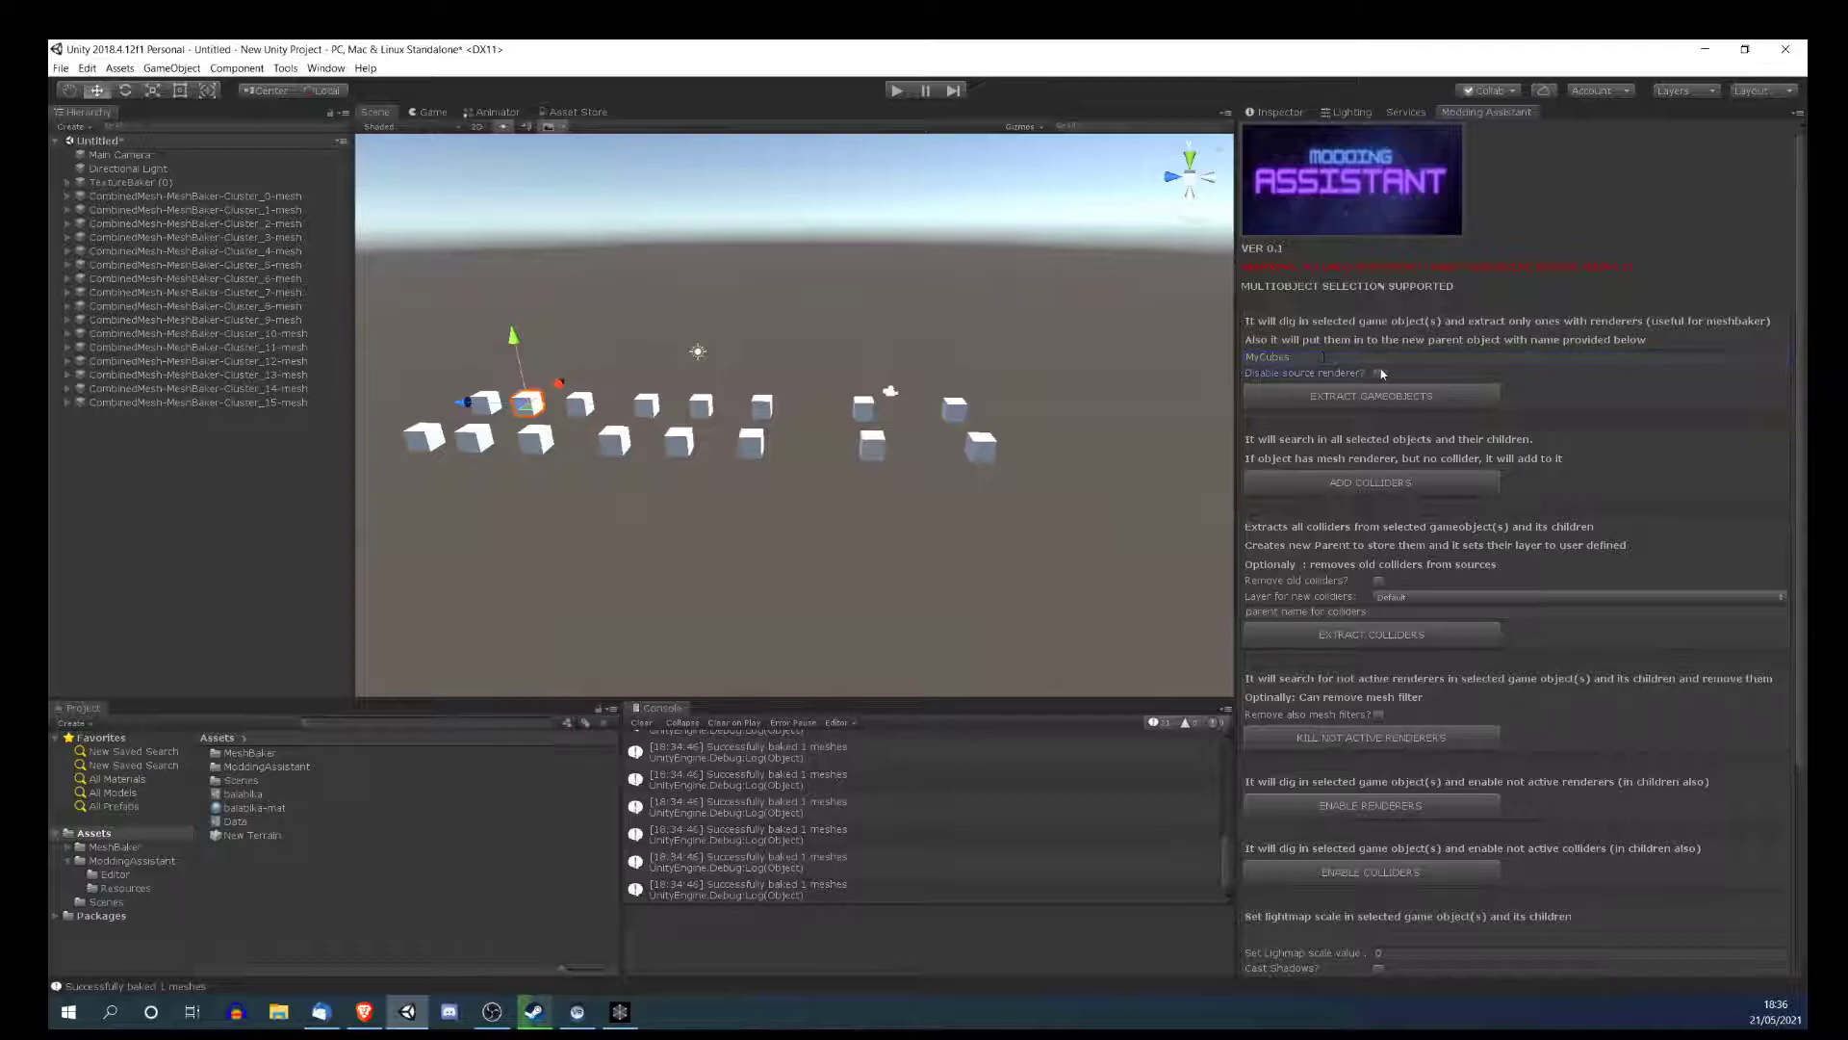
left_click(189, 196)
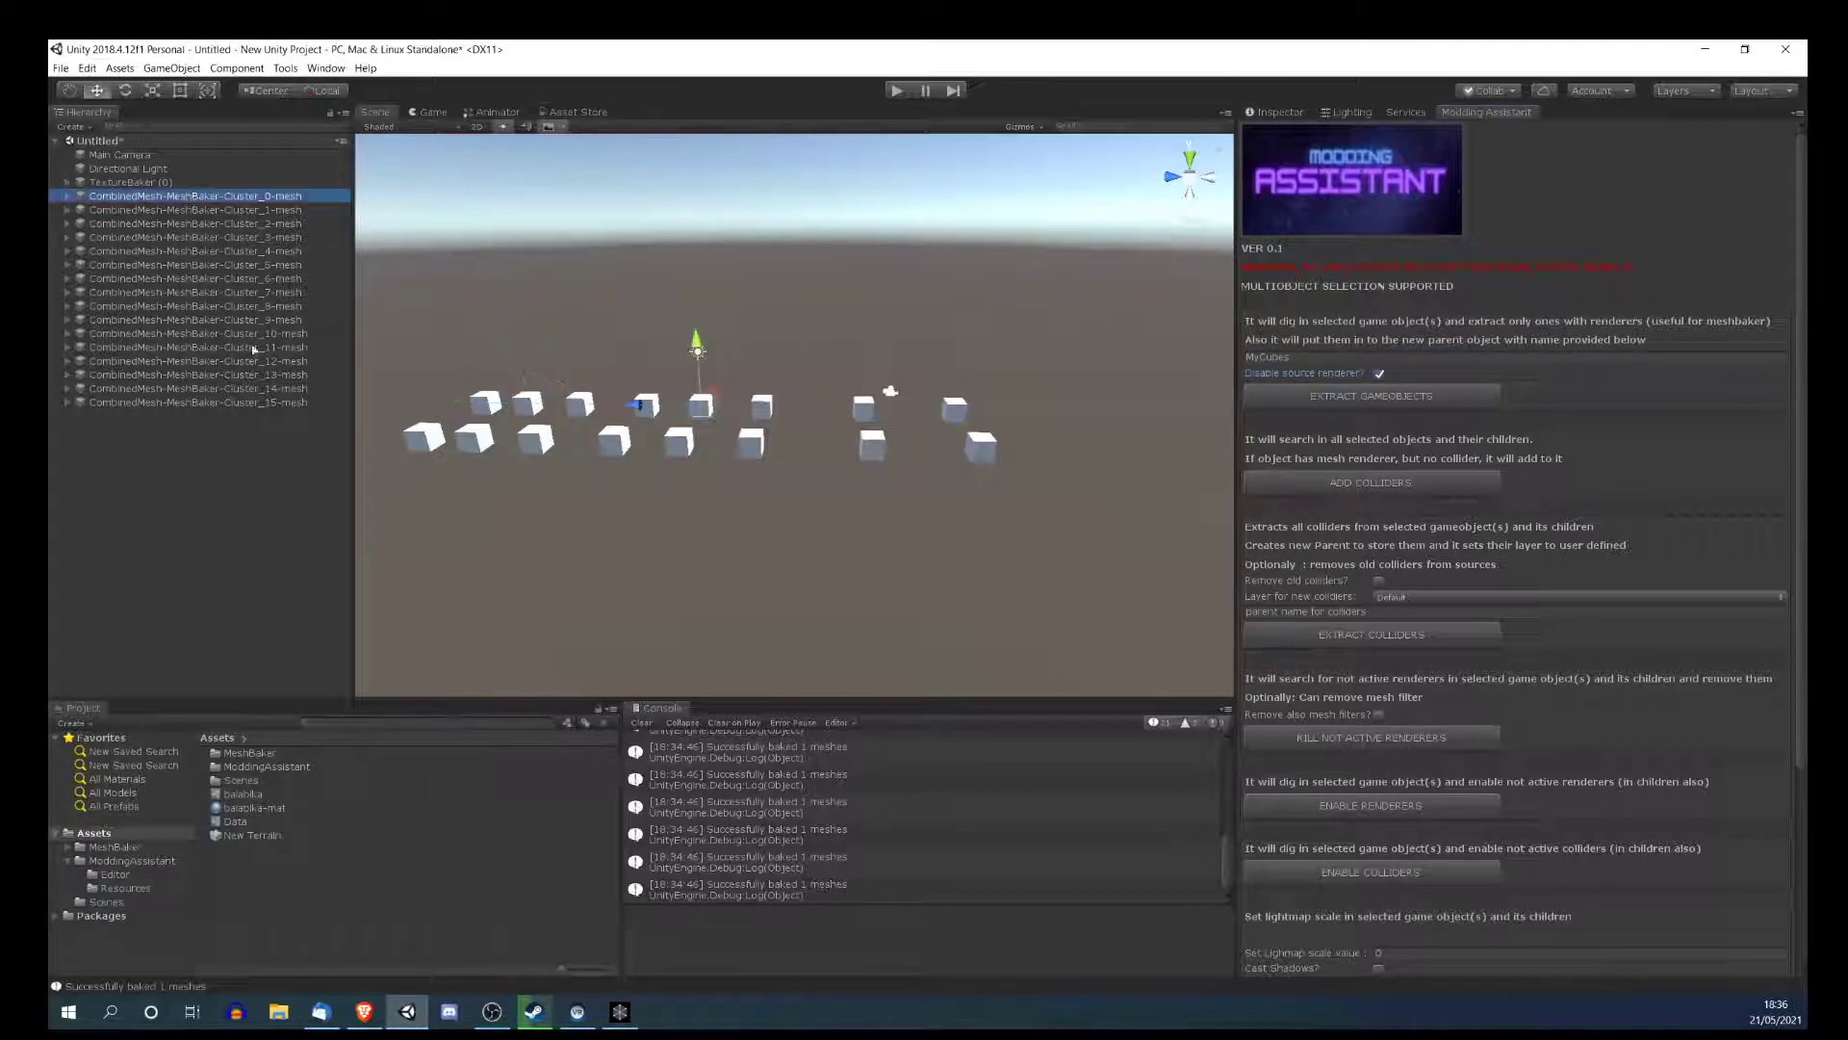
left_click(207, 404, "shift")
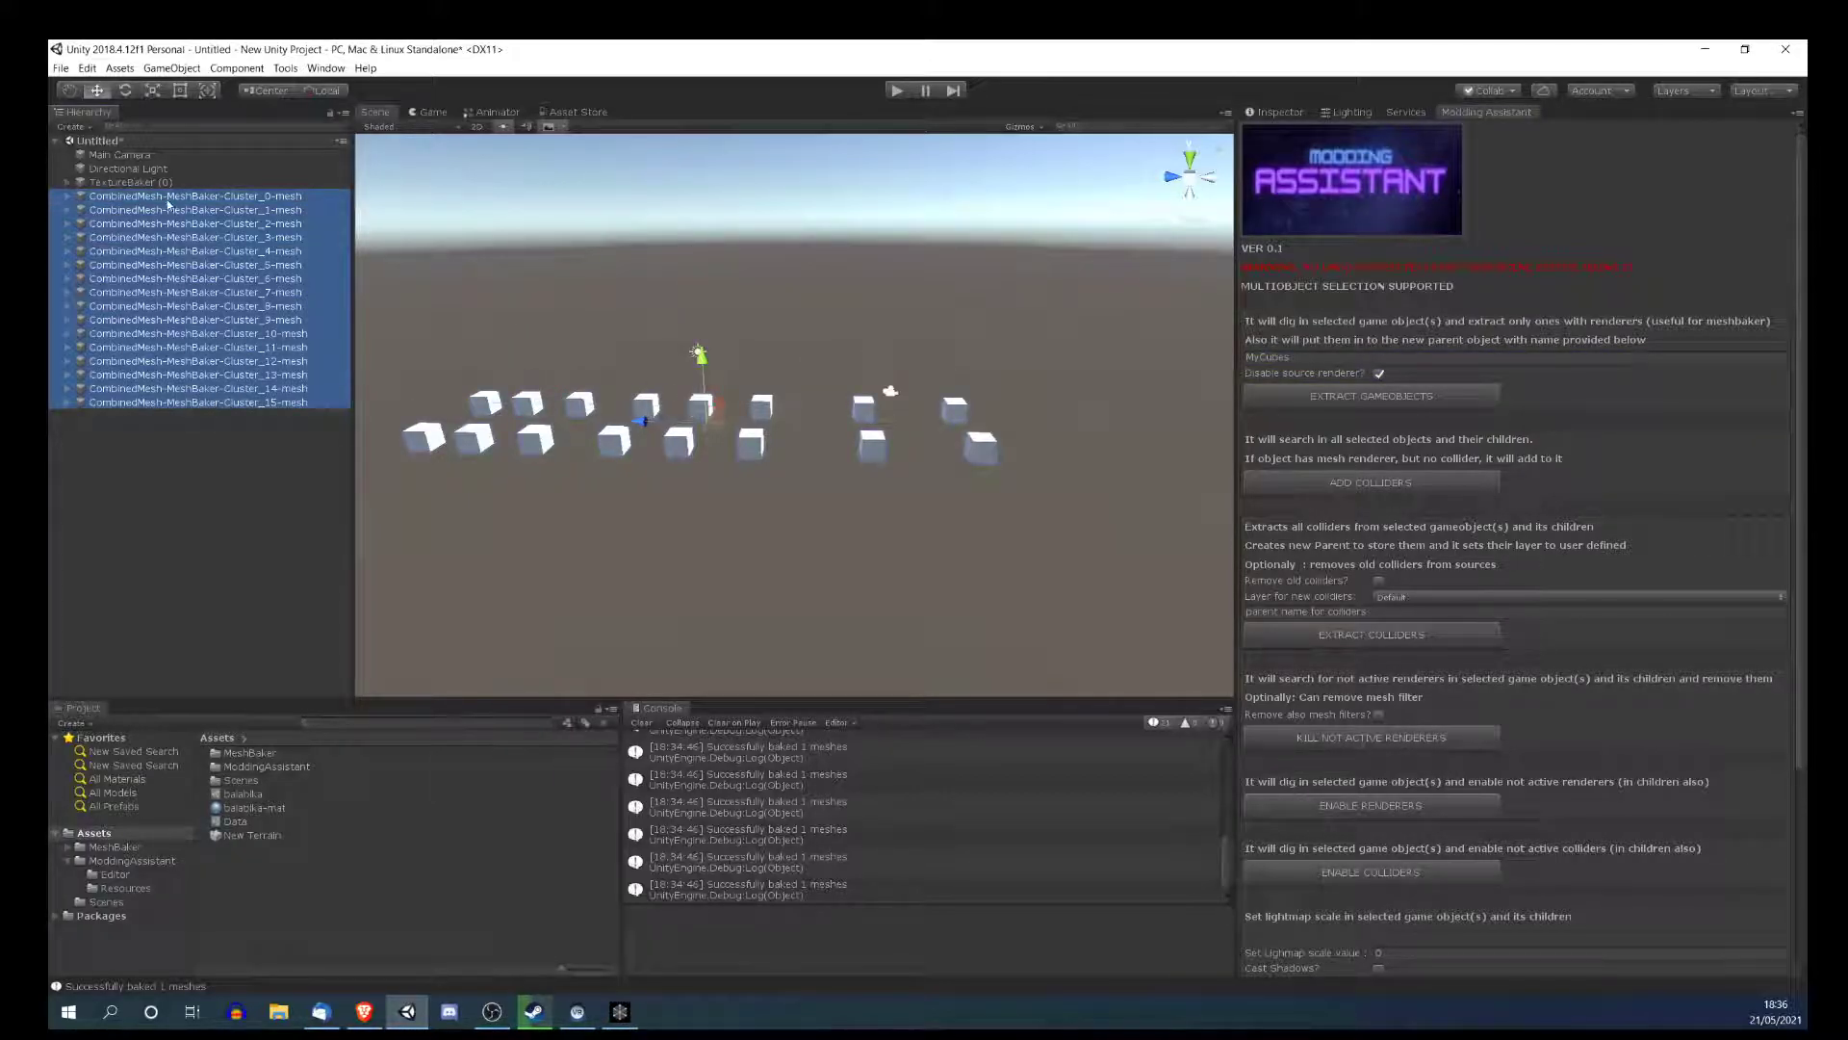
left_click(68, 197)
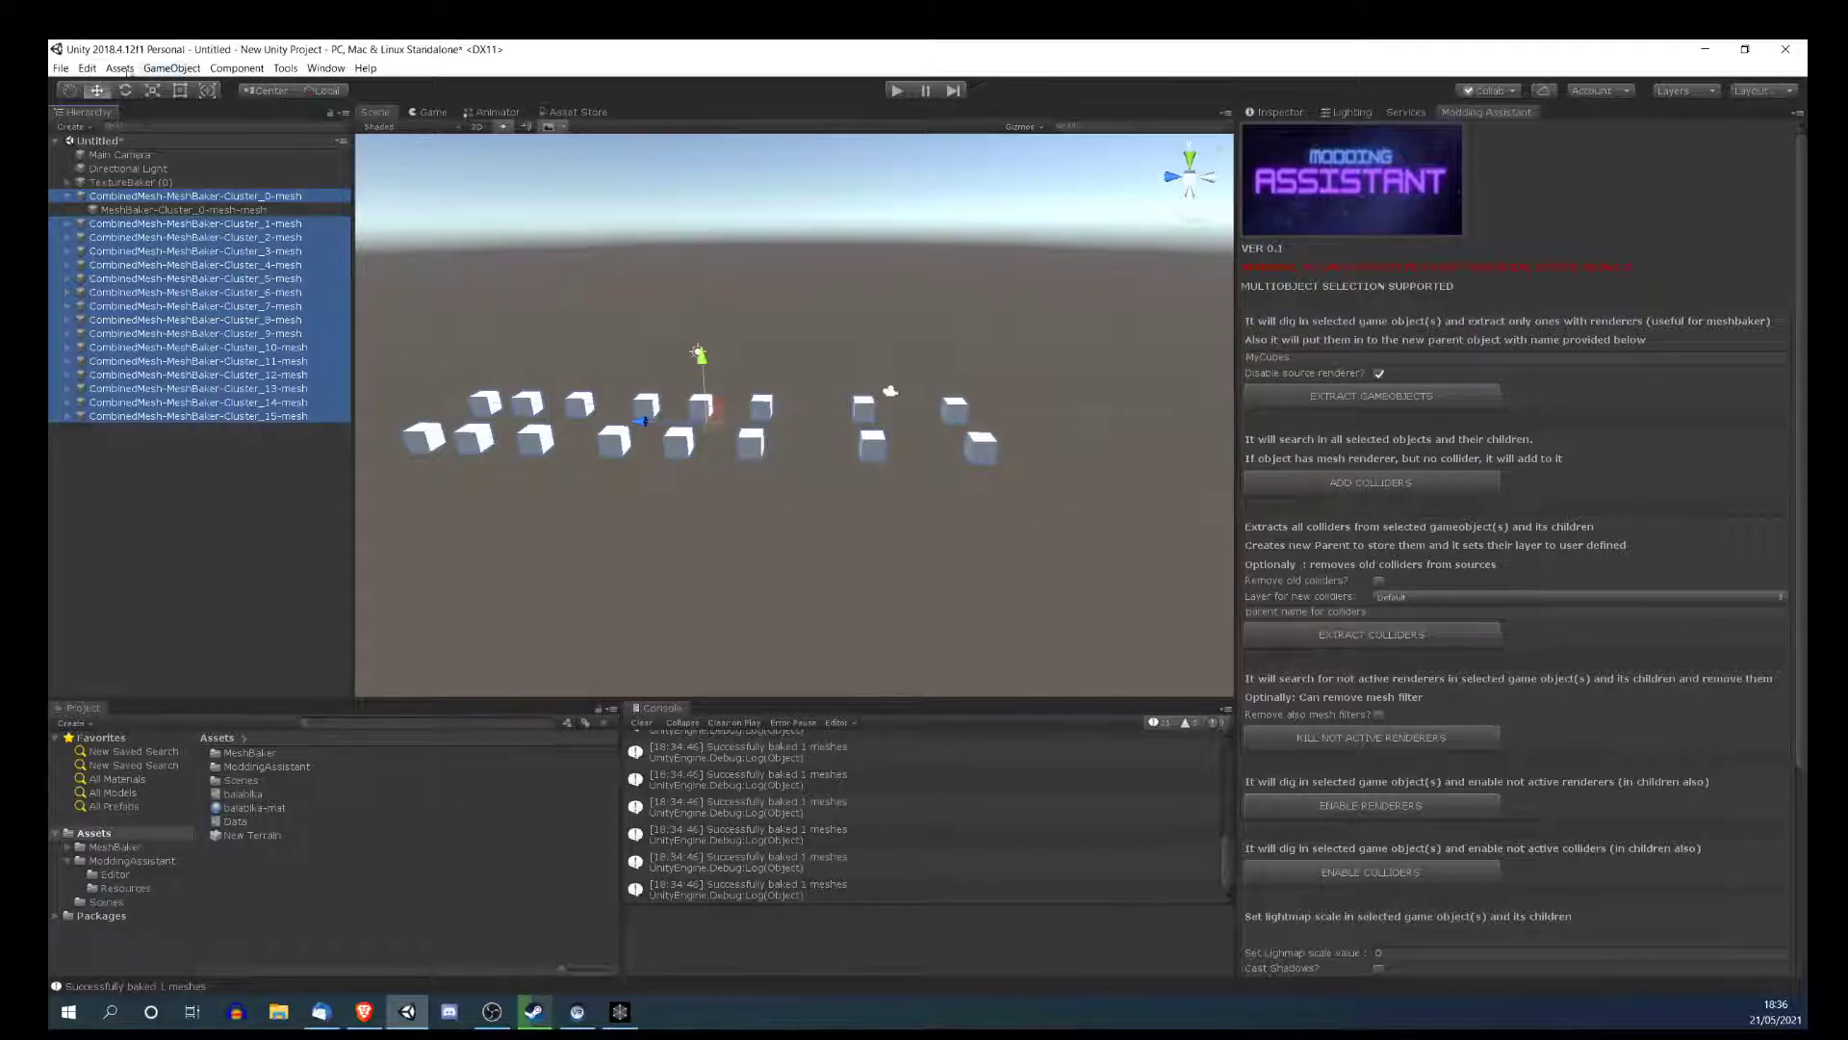
left_click(69, 196)
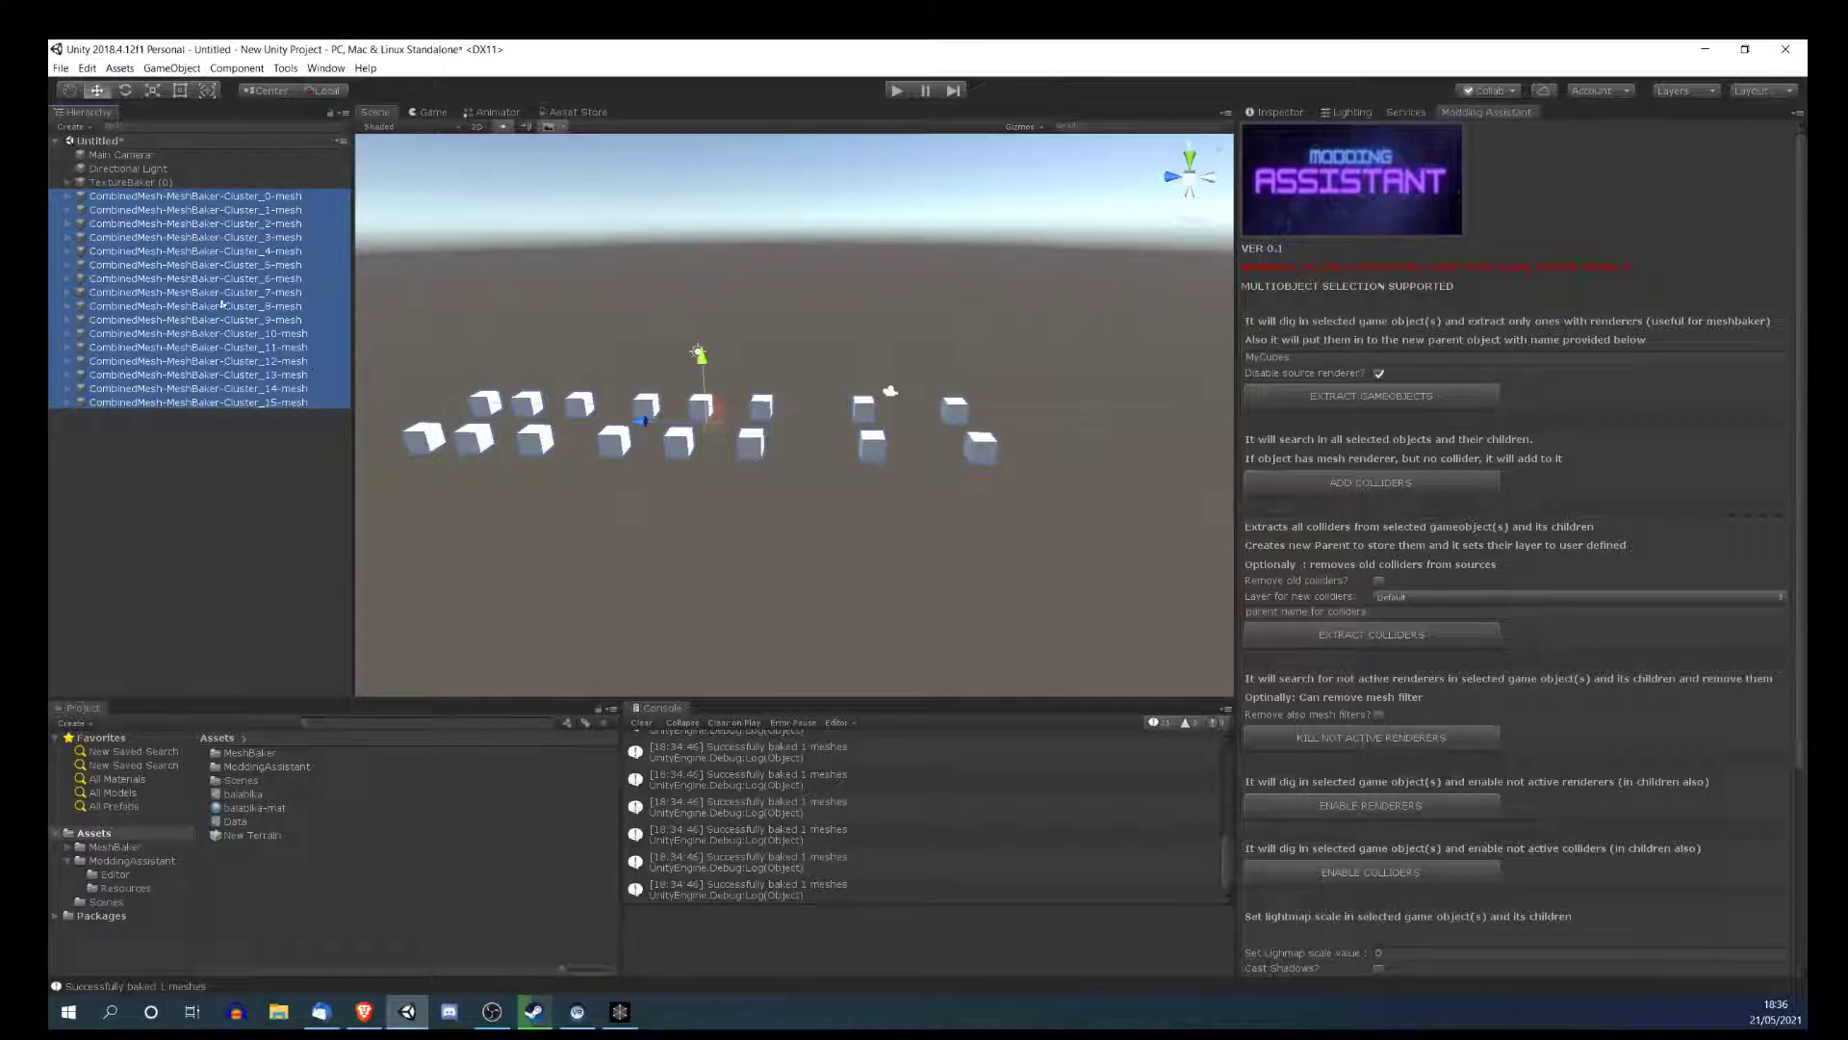
left_click(1333, 400)
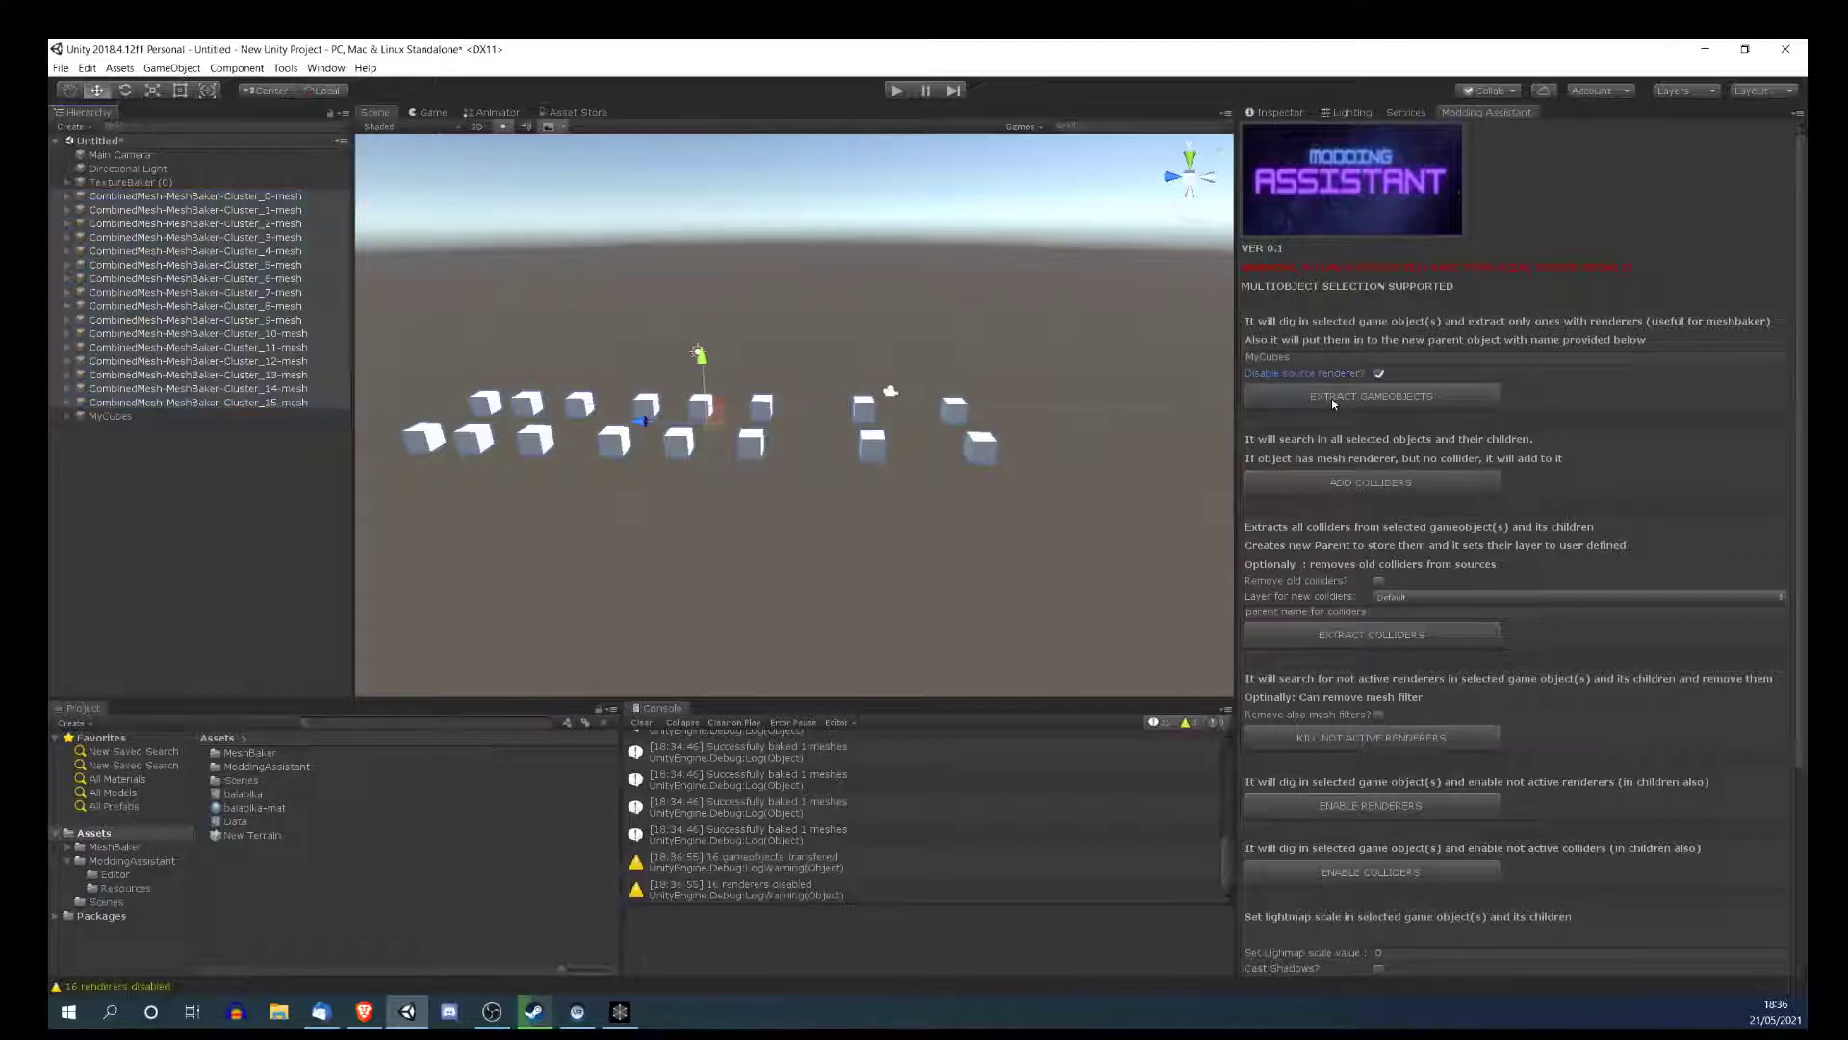
- Check the extracted meshes under MyCubes and the Mesh Renderer of the baked mesh inside the Cluster_13 combined mesh
left_click(68, 415)
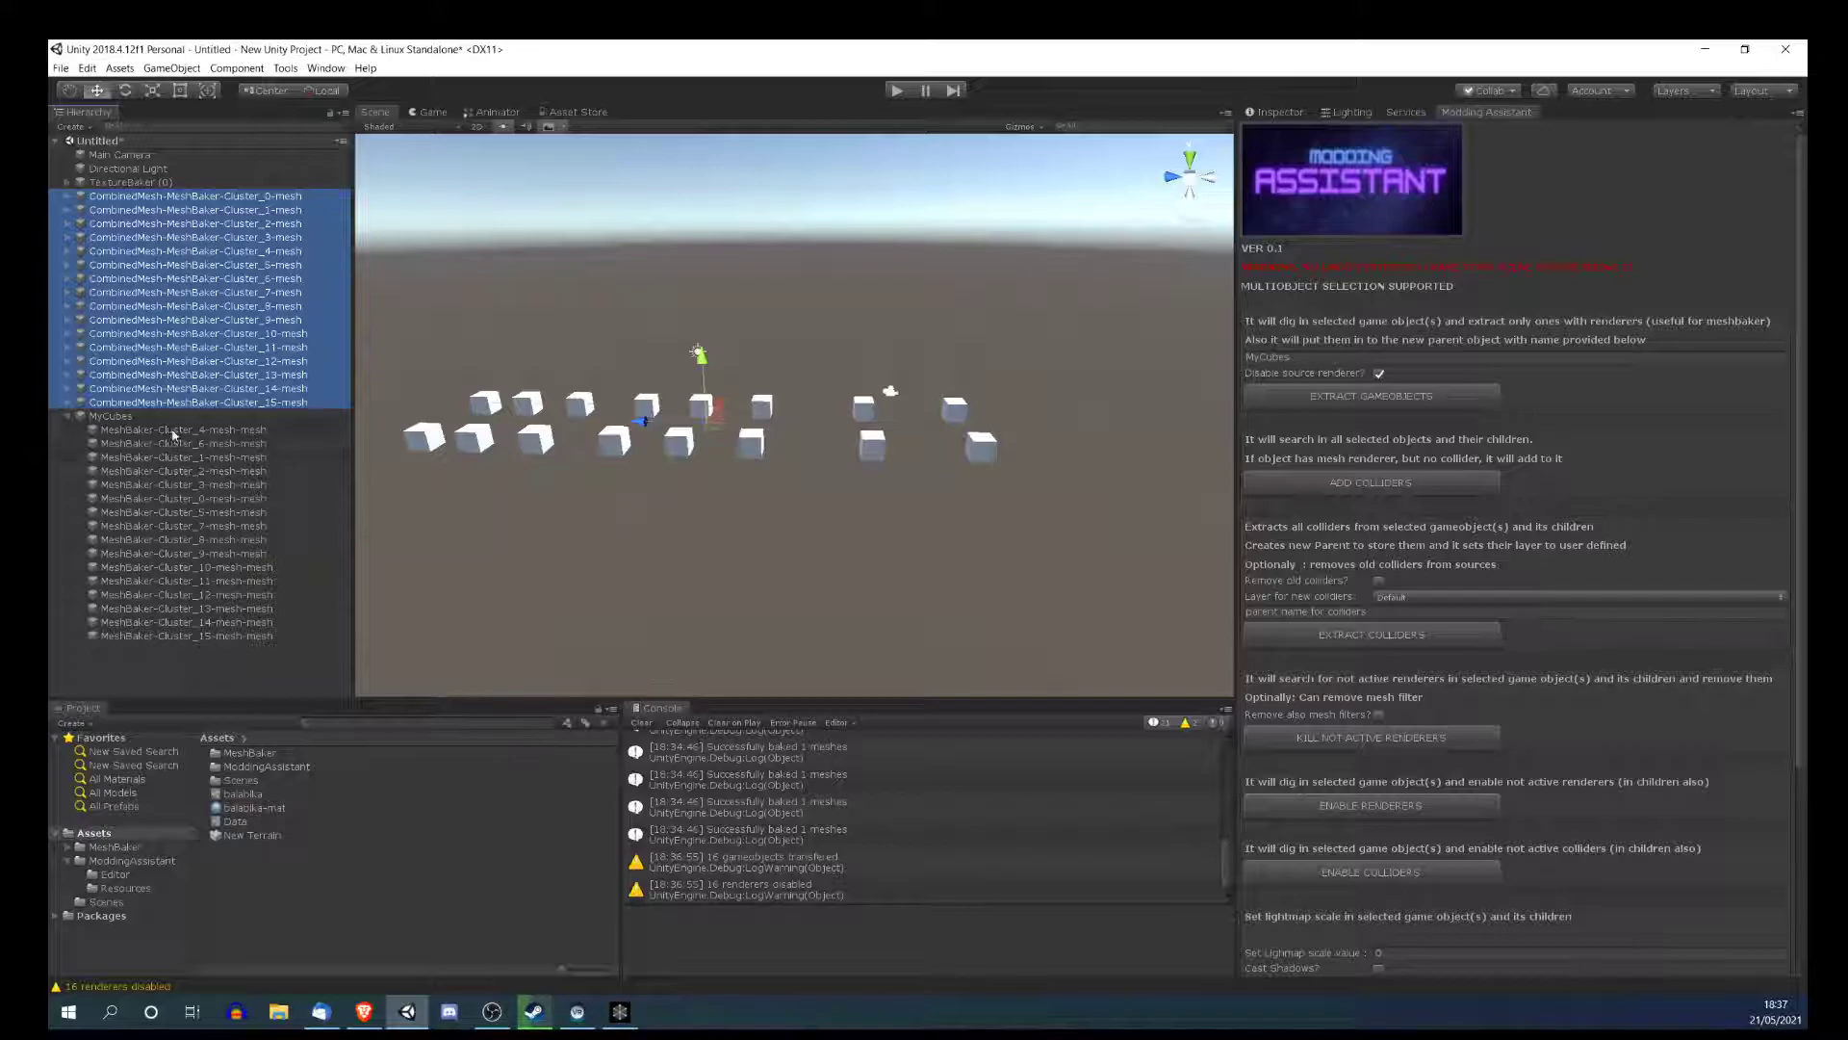
left_click(68, 415)
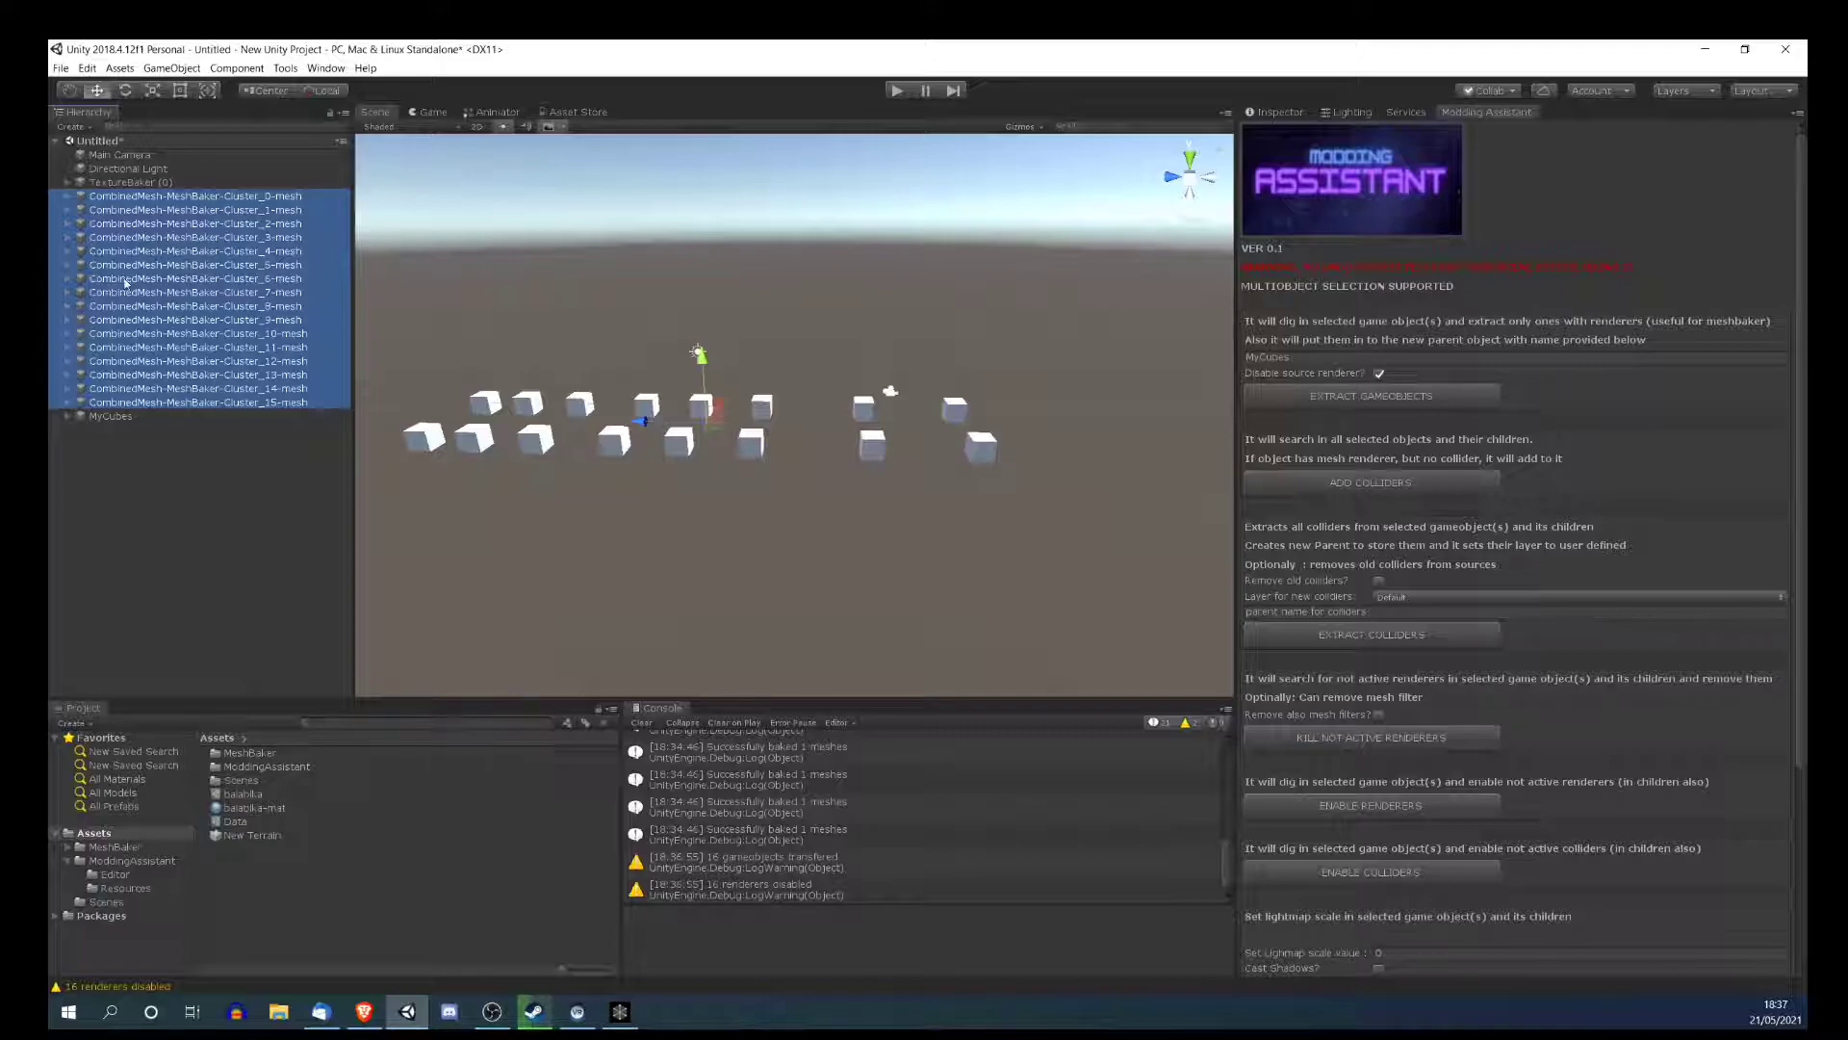
left_click(66, 376)
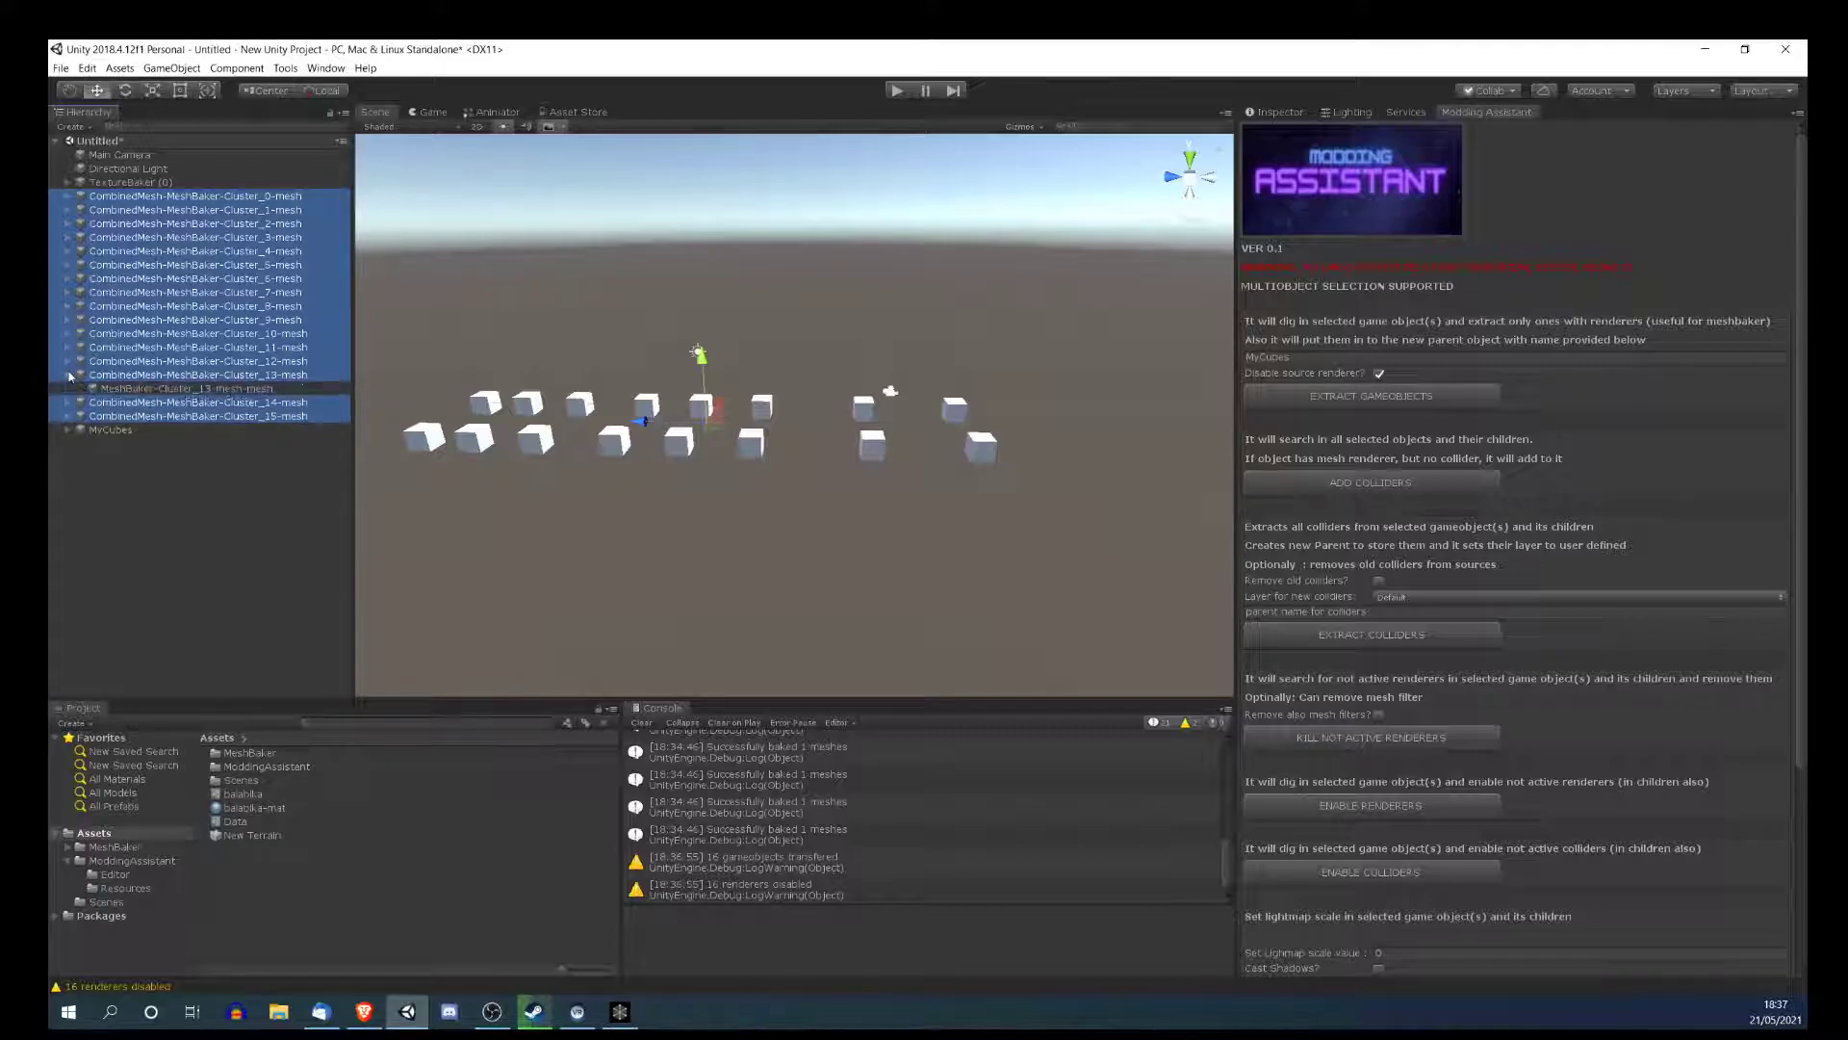
left_click(138, 389)
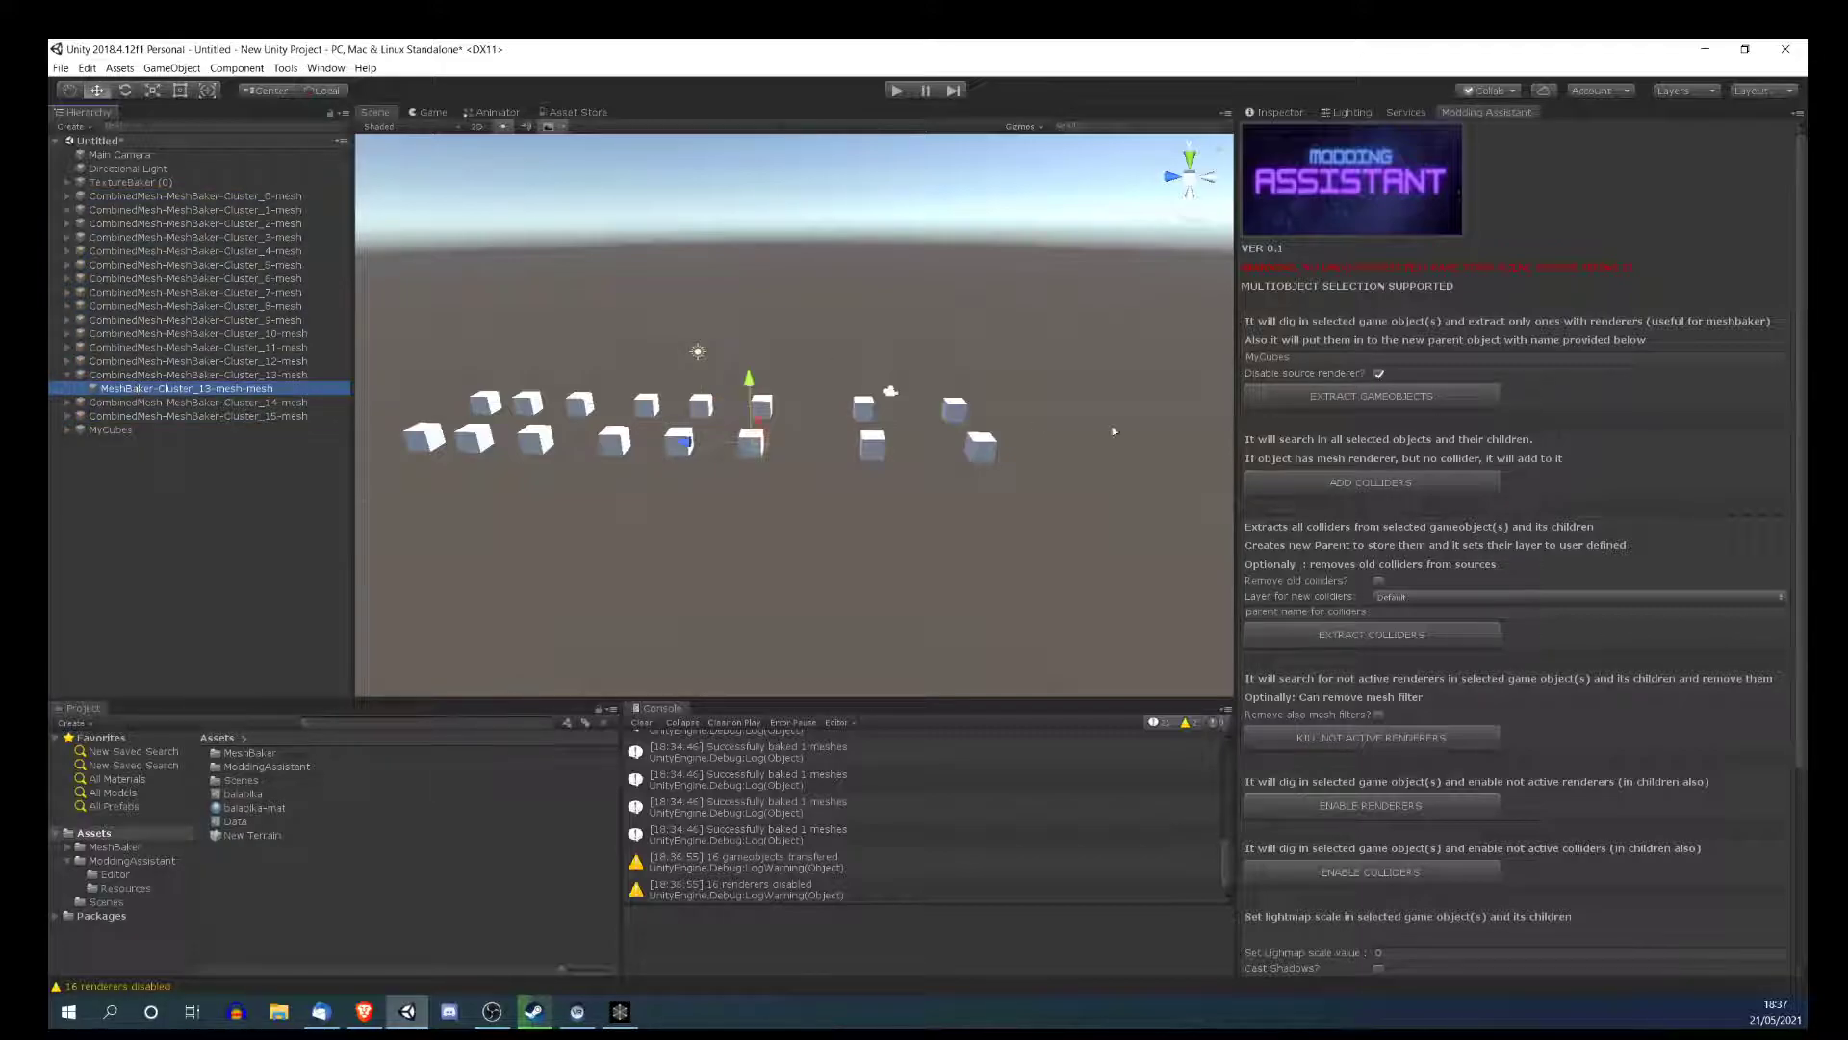
left_click(1281, 114)
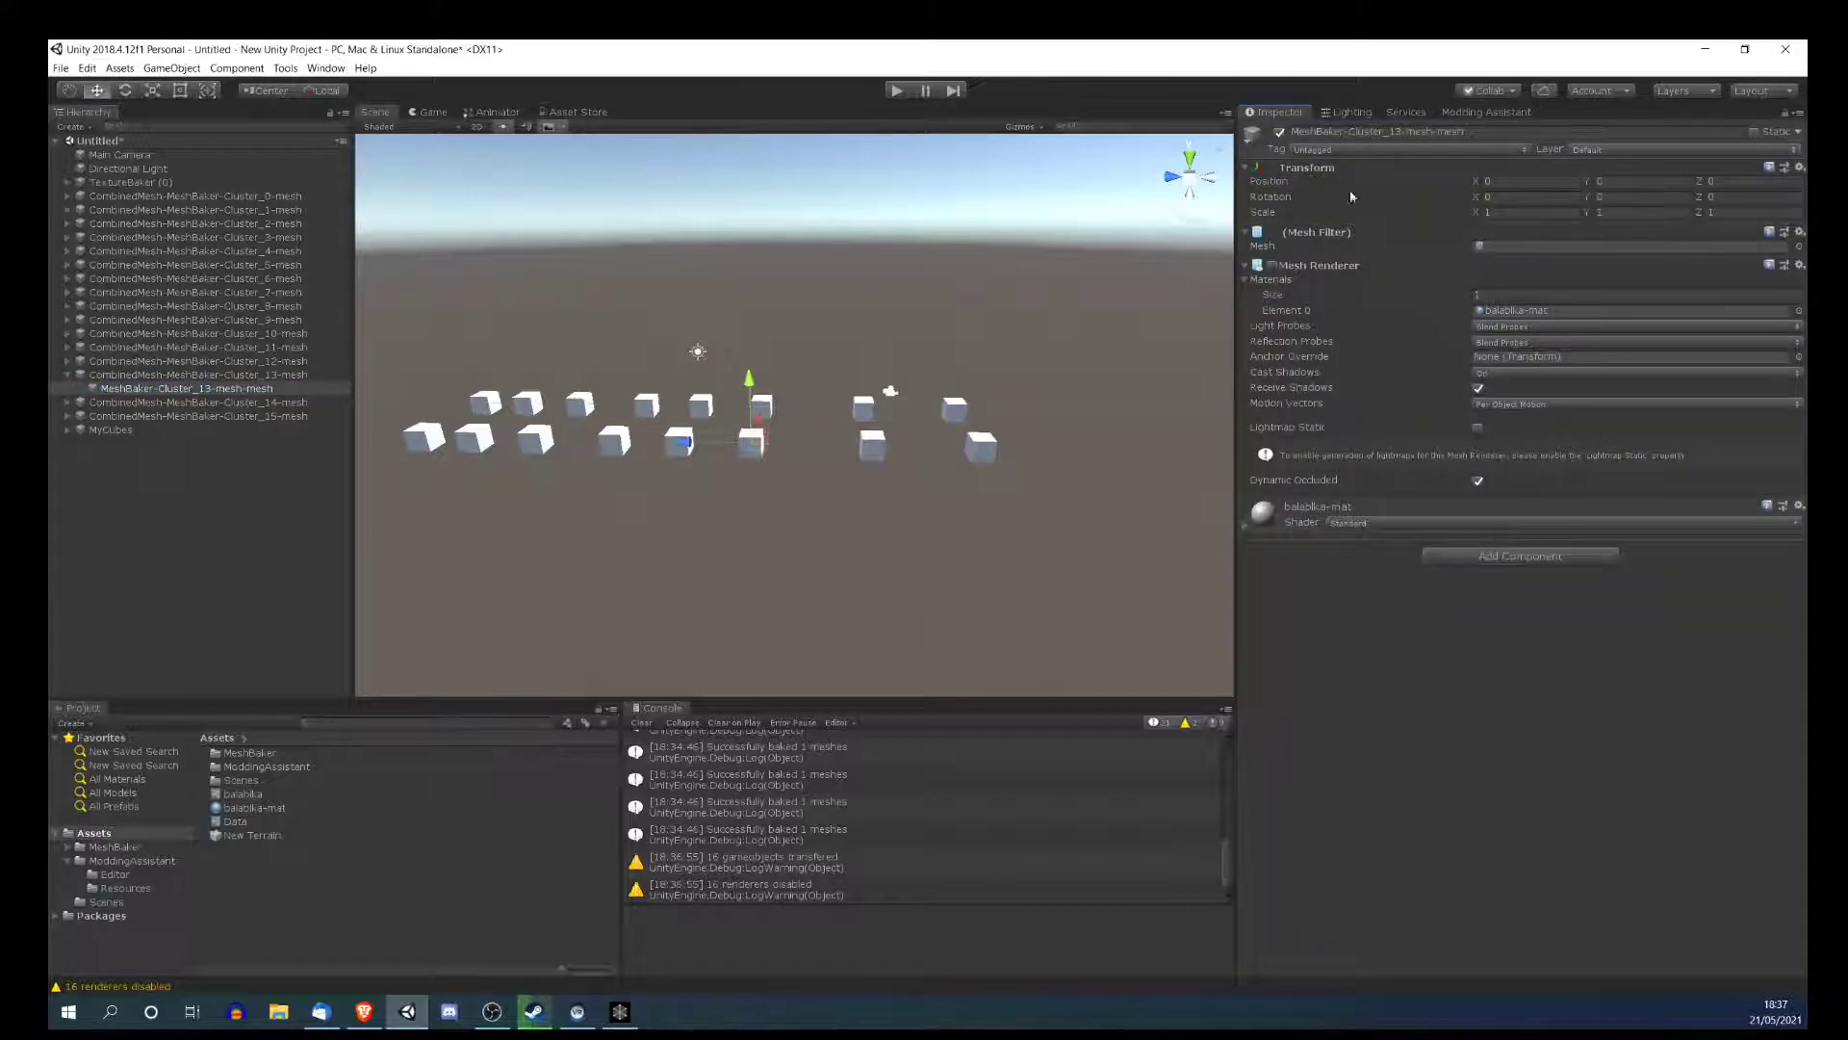
left_click(1449, 112)
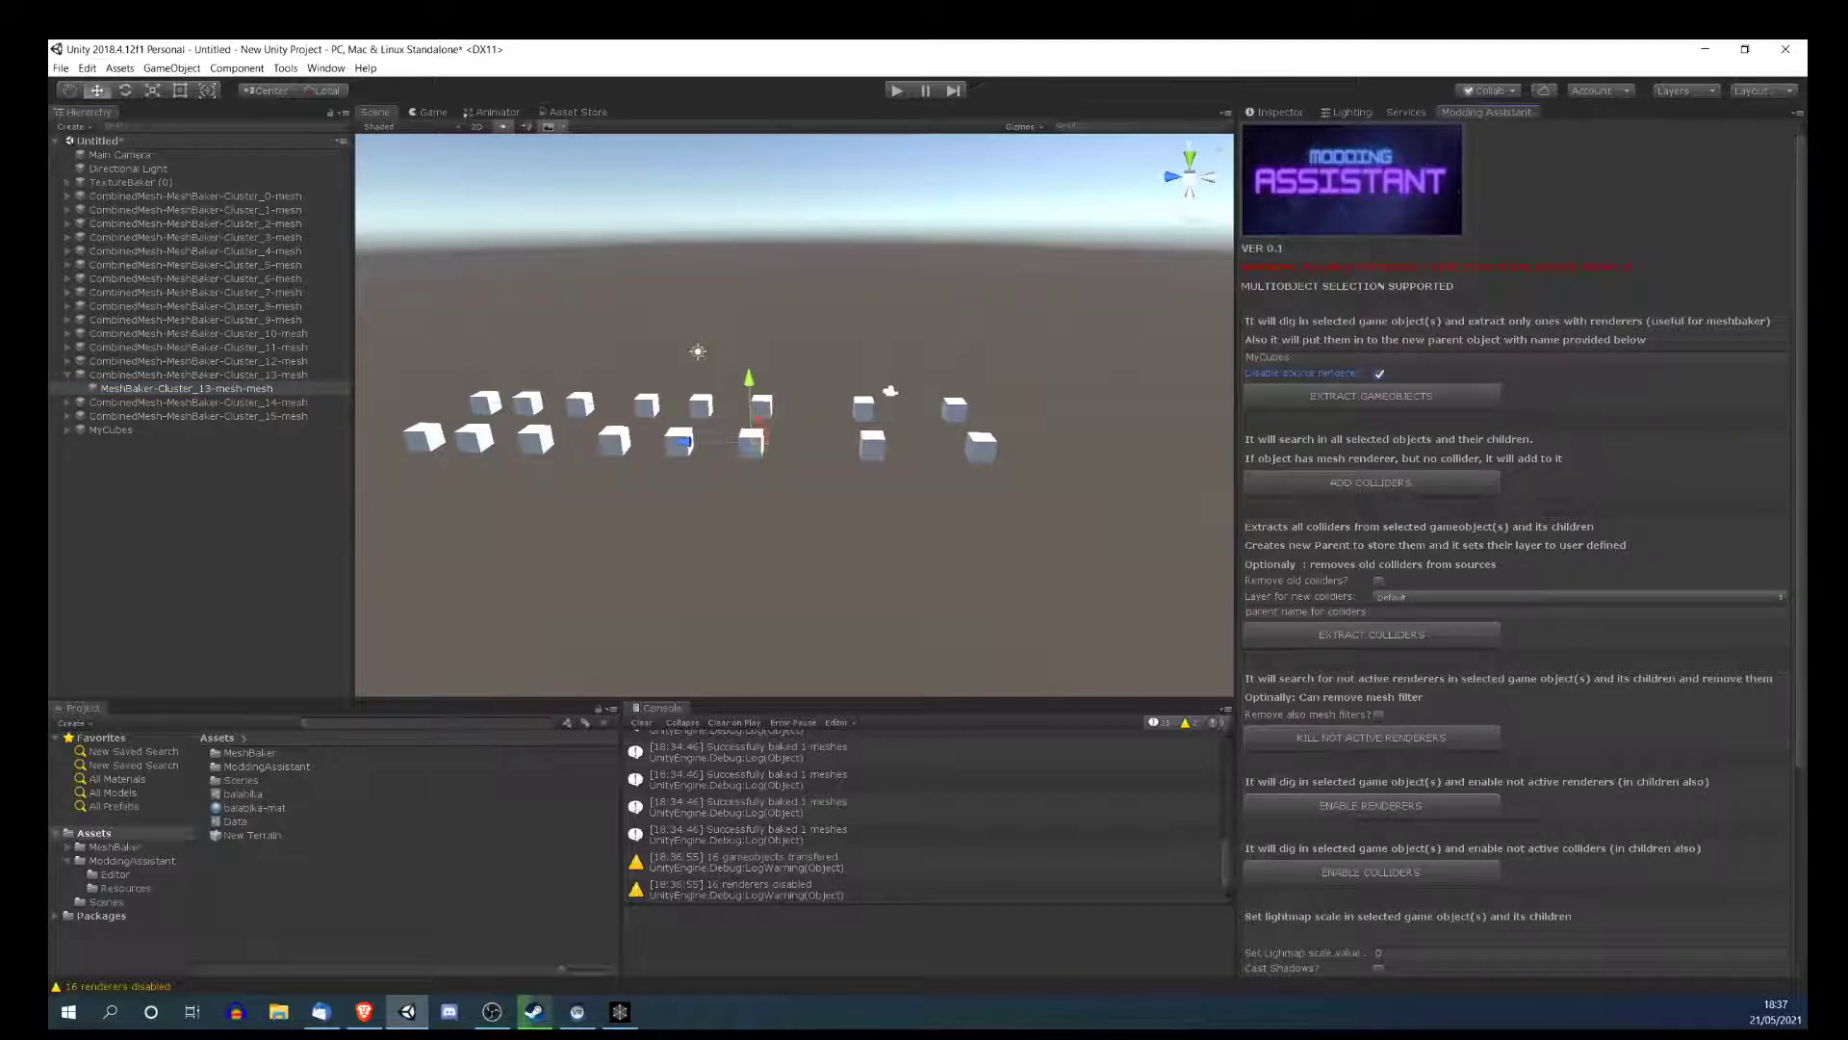
left_click(68, 375)
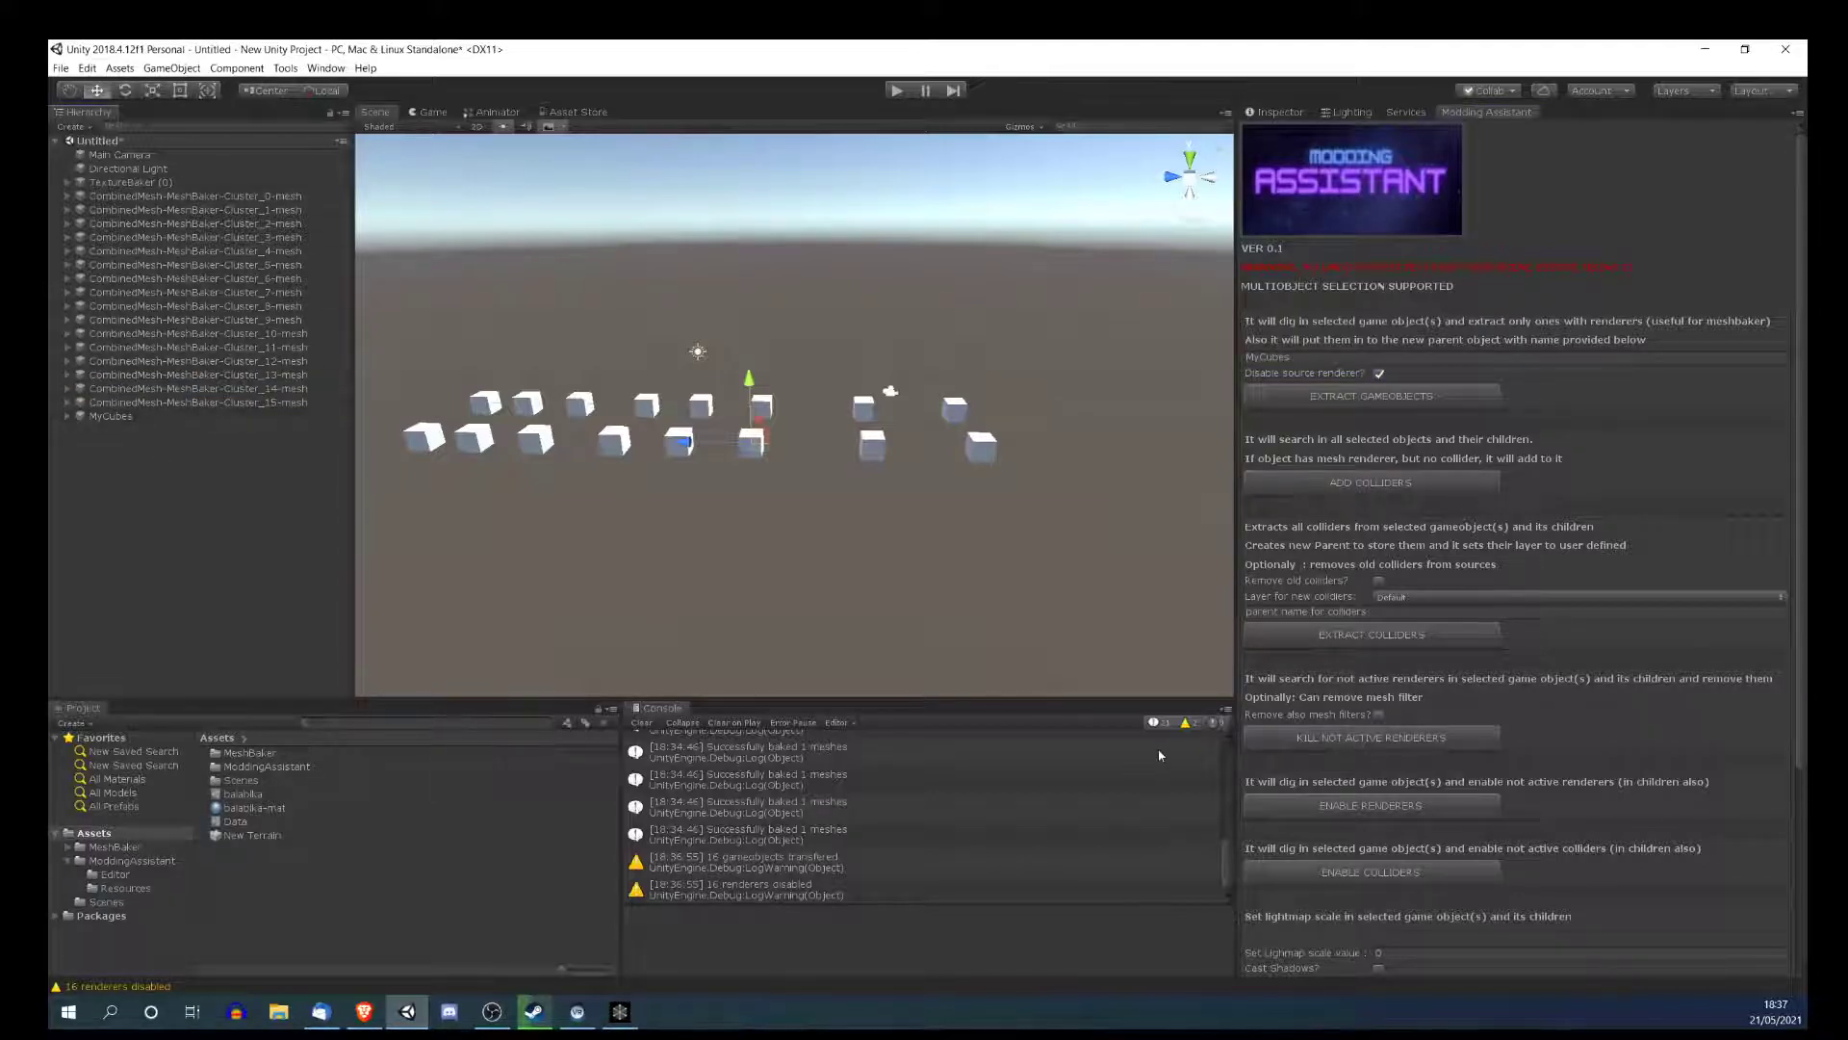
- Try moving the whole MyCubes parent upward in the scene, undo the move and collapse its children
left_click(119, 418)
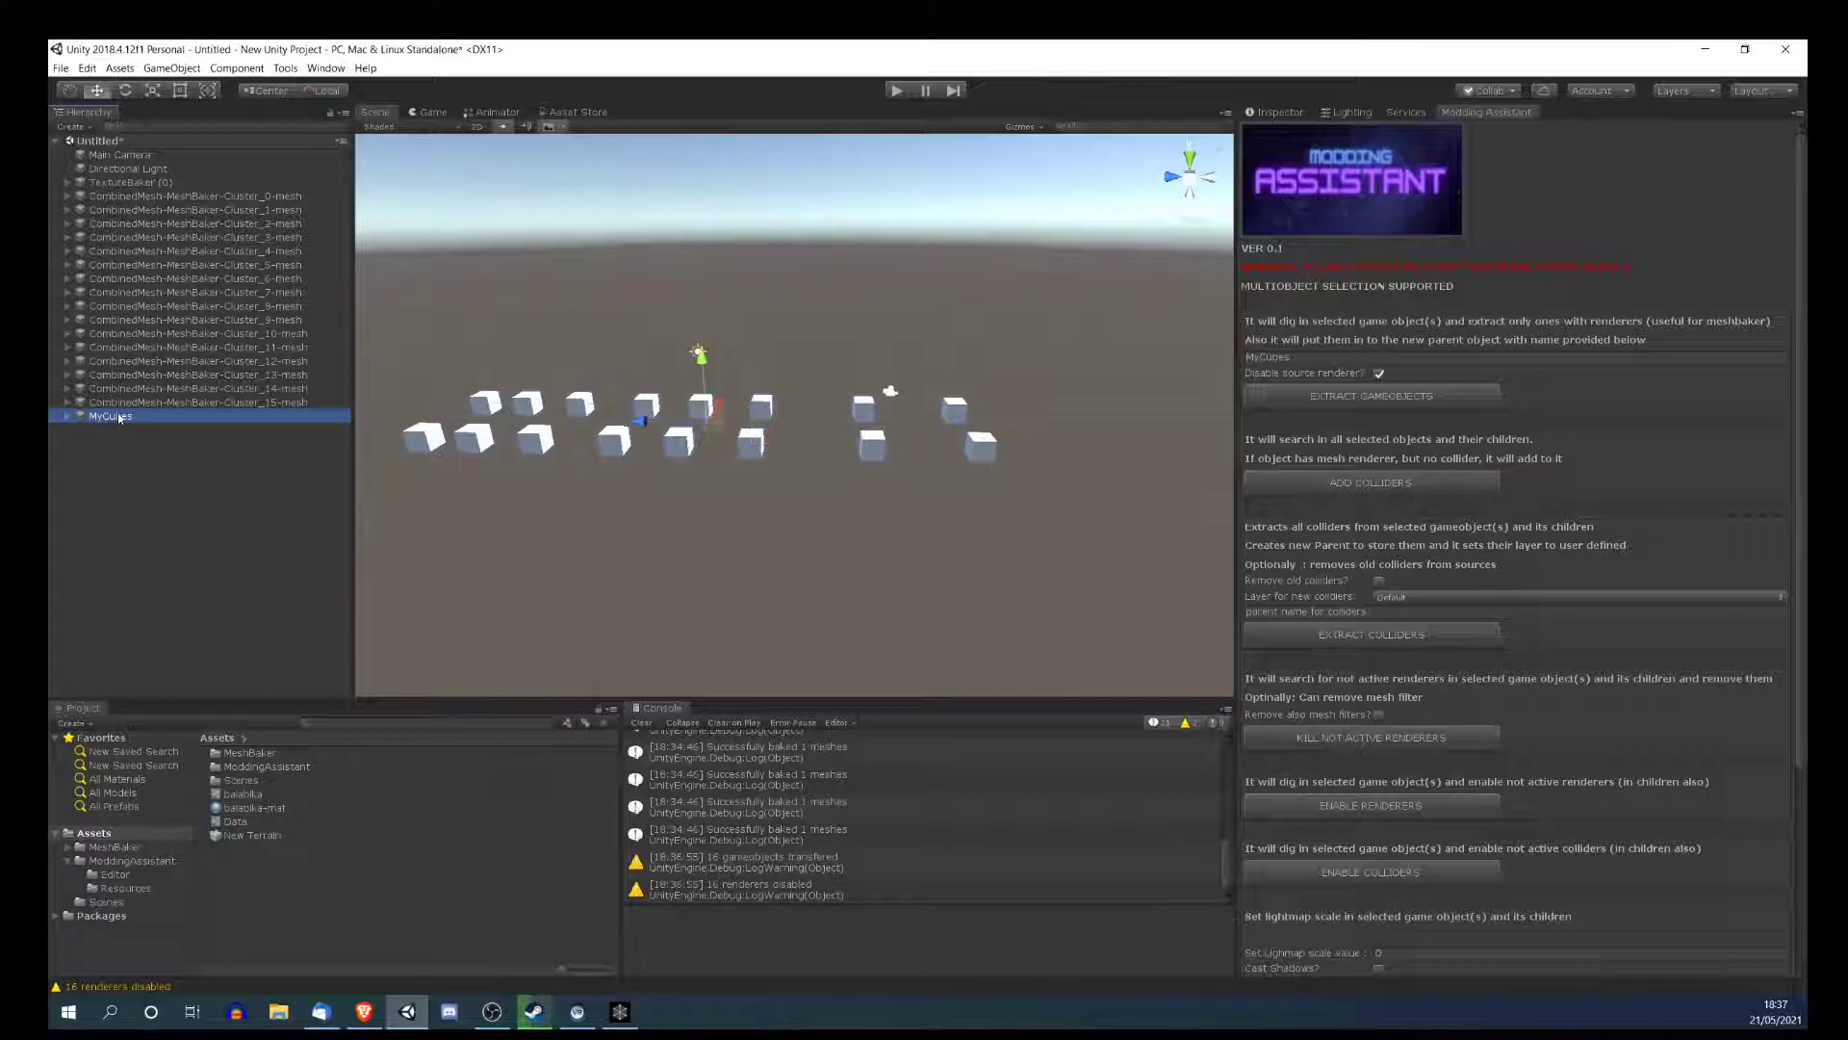
key("Right")
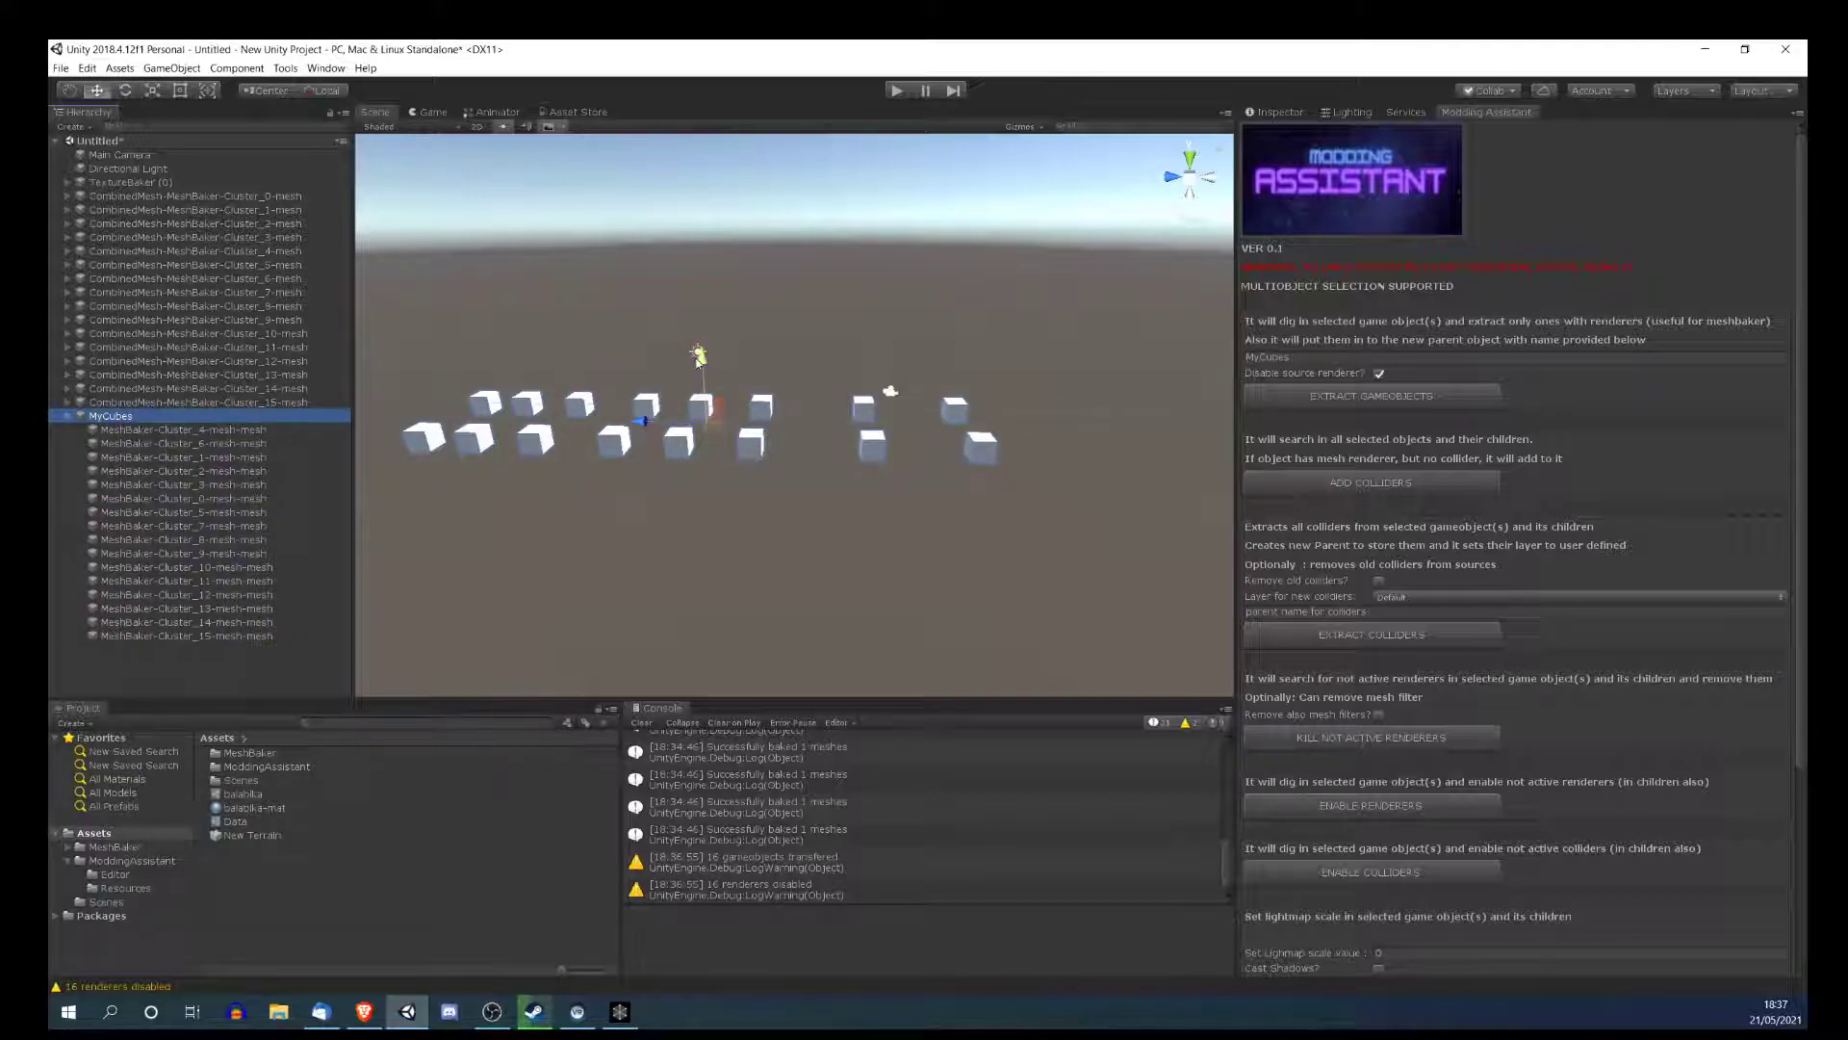
left_click_drag(700, 356, 706, 292)
key("ctrl+z")
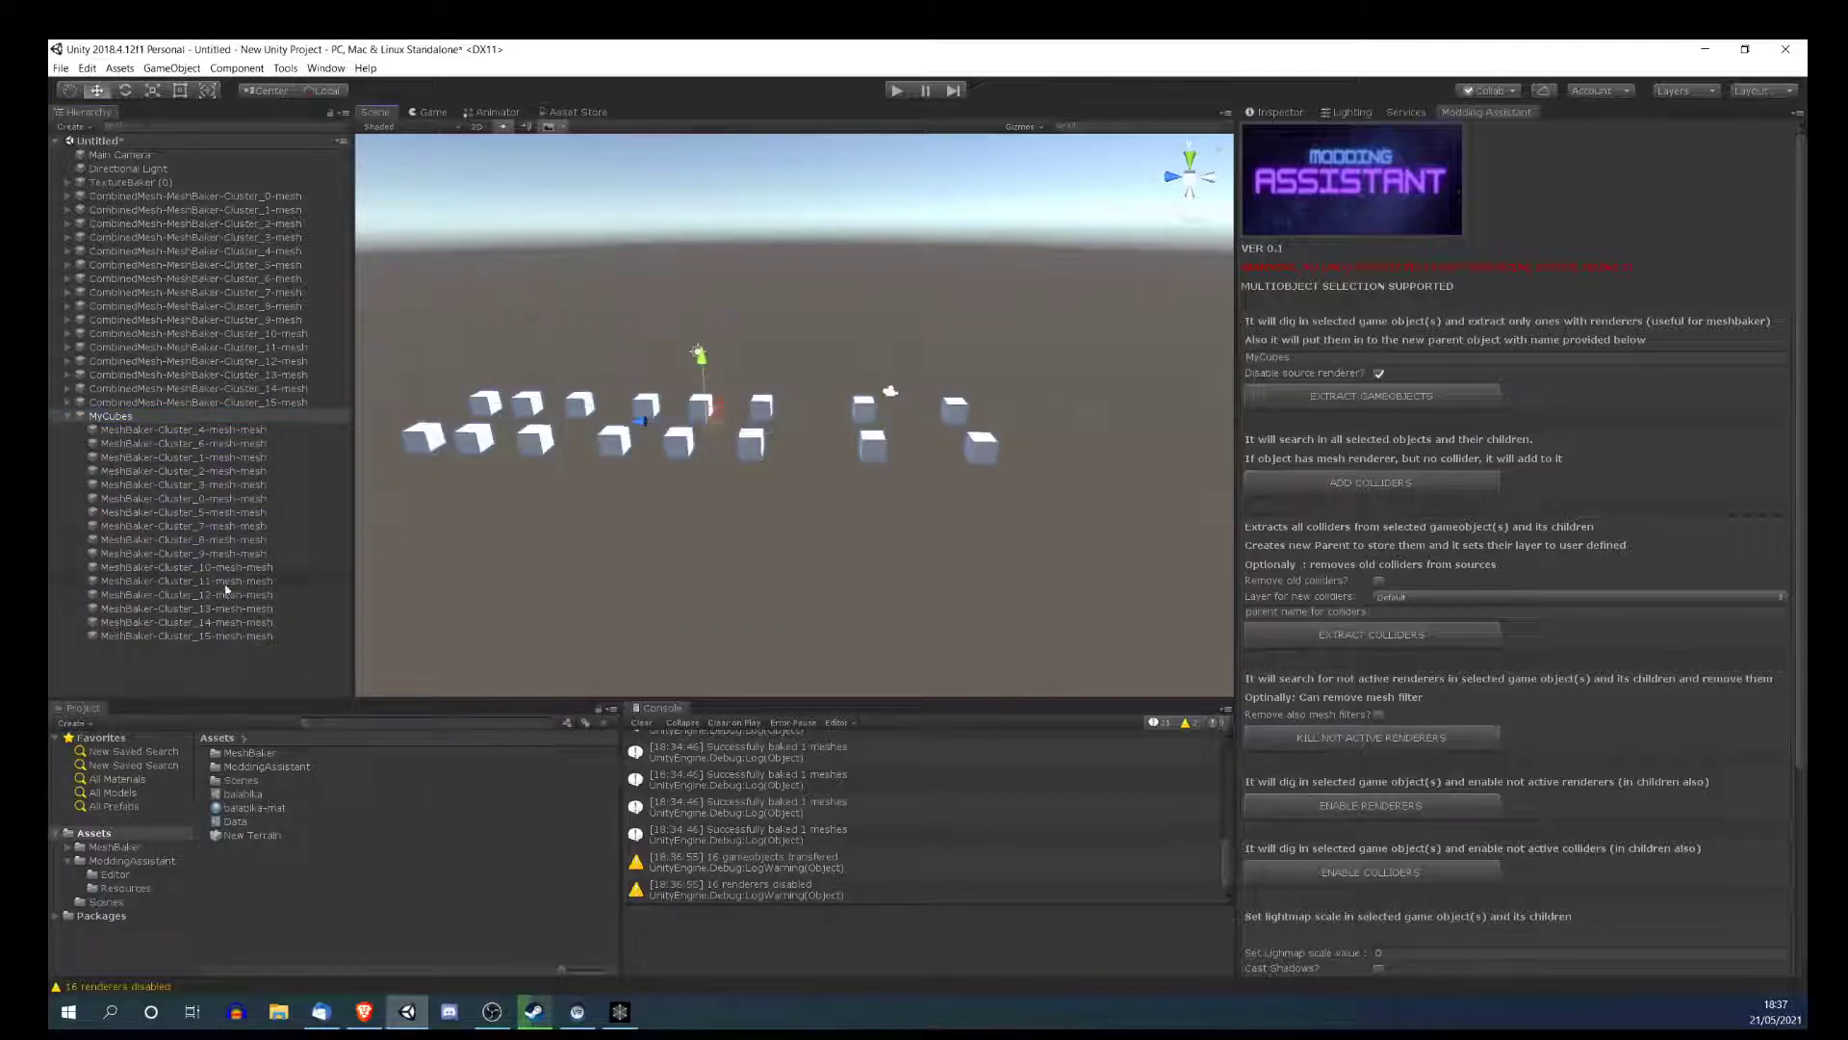
left_click(65, 414)
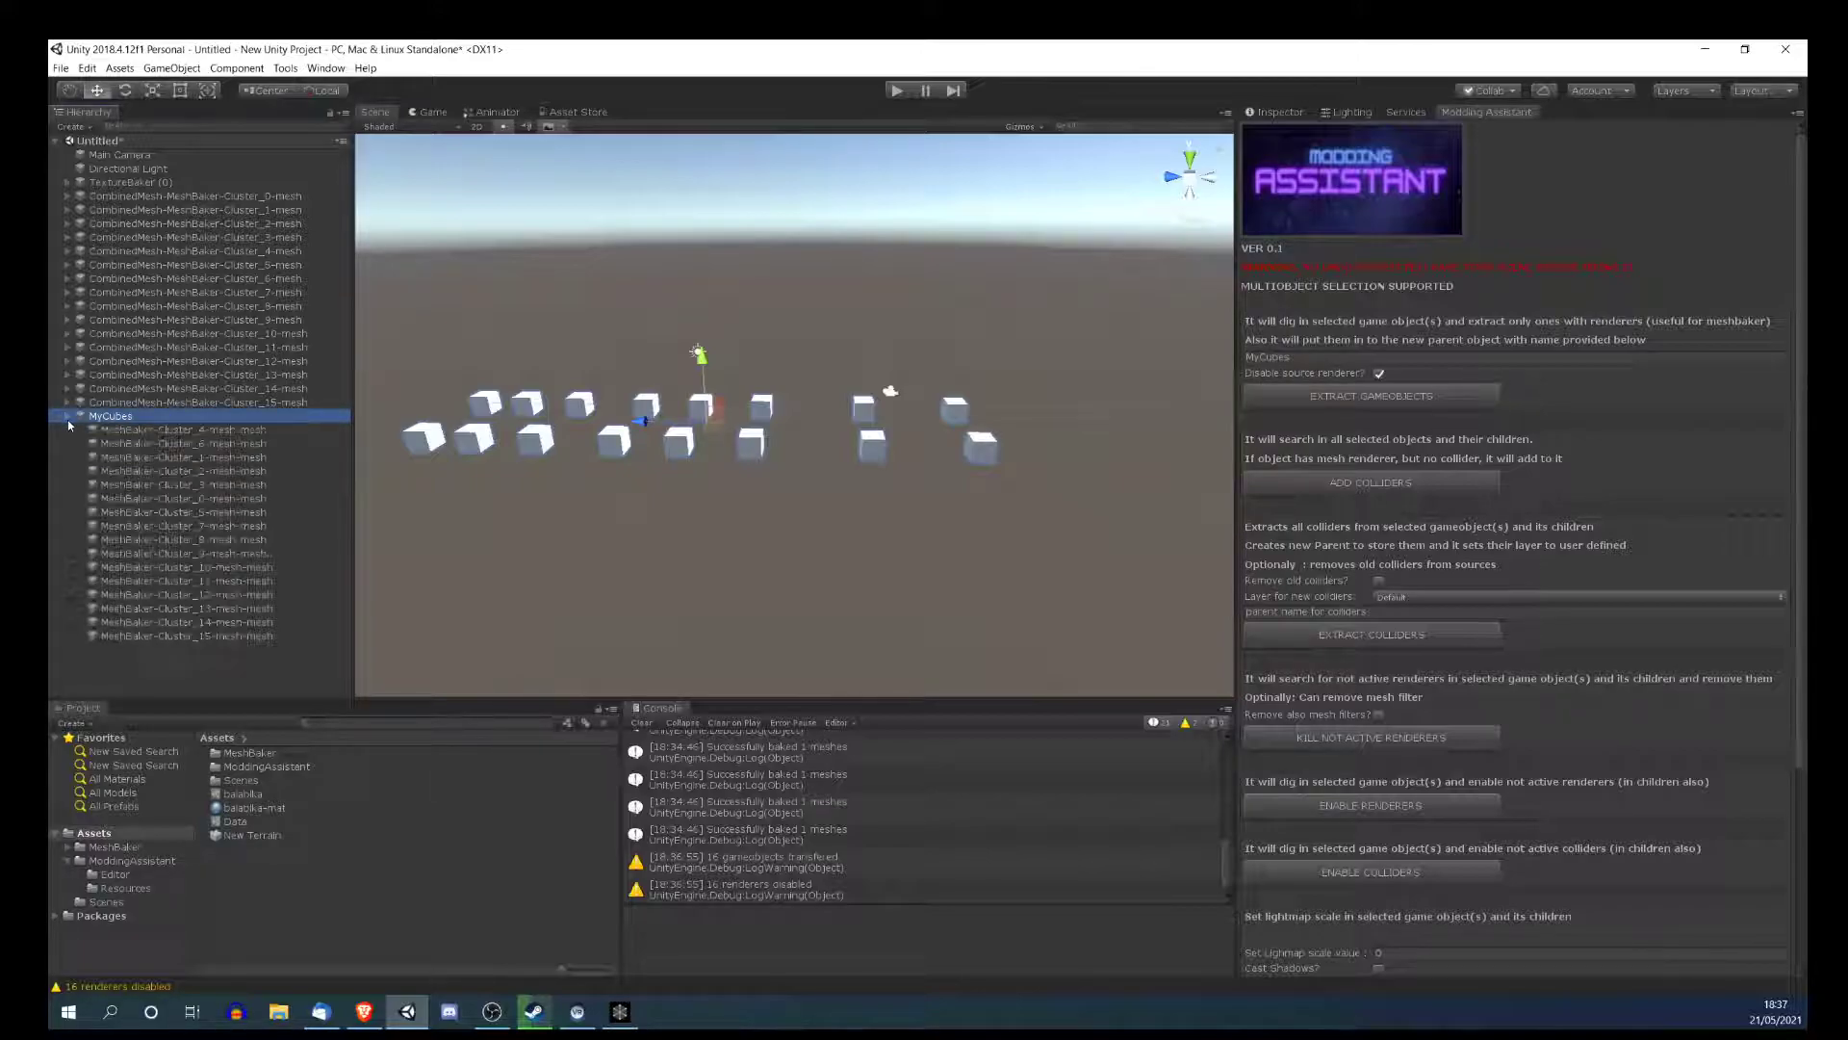
left_click(69, 418)
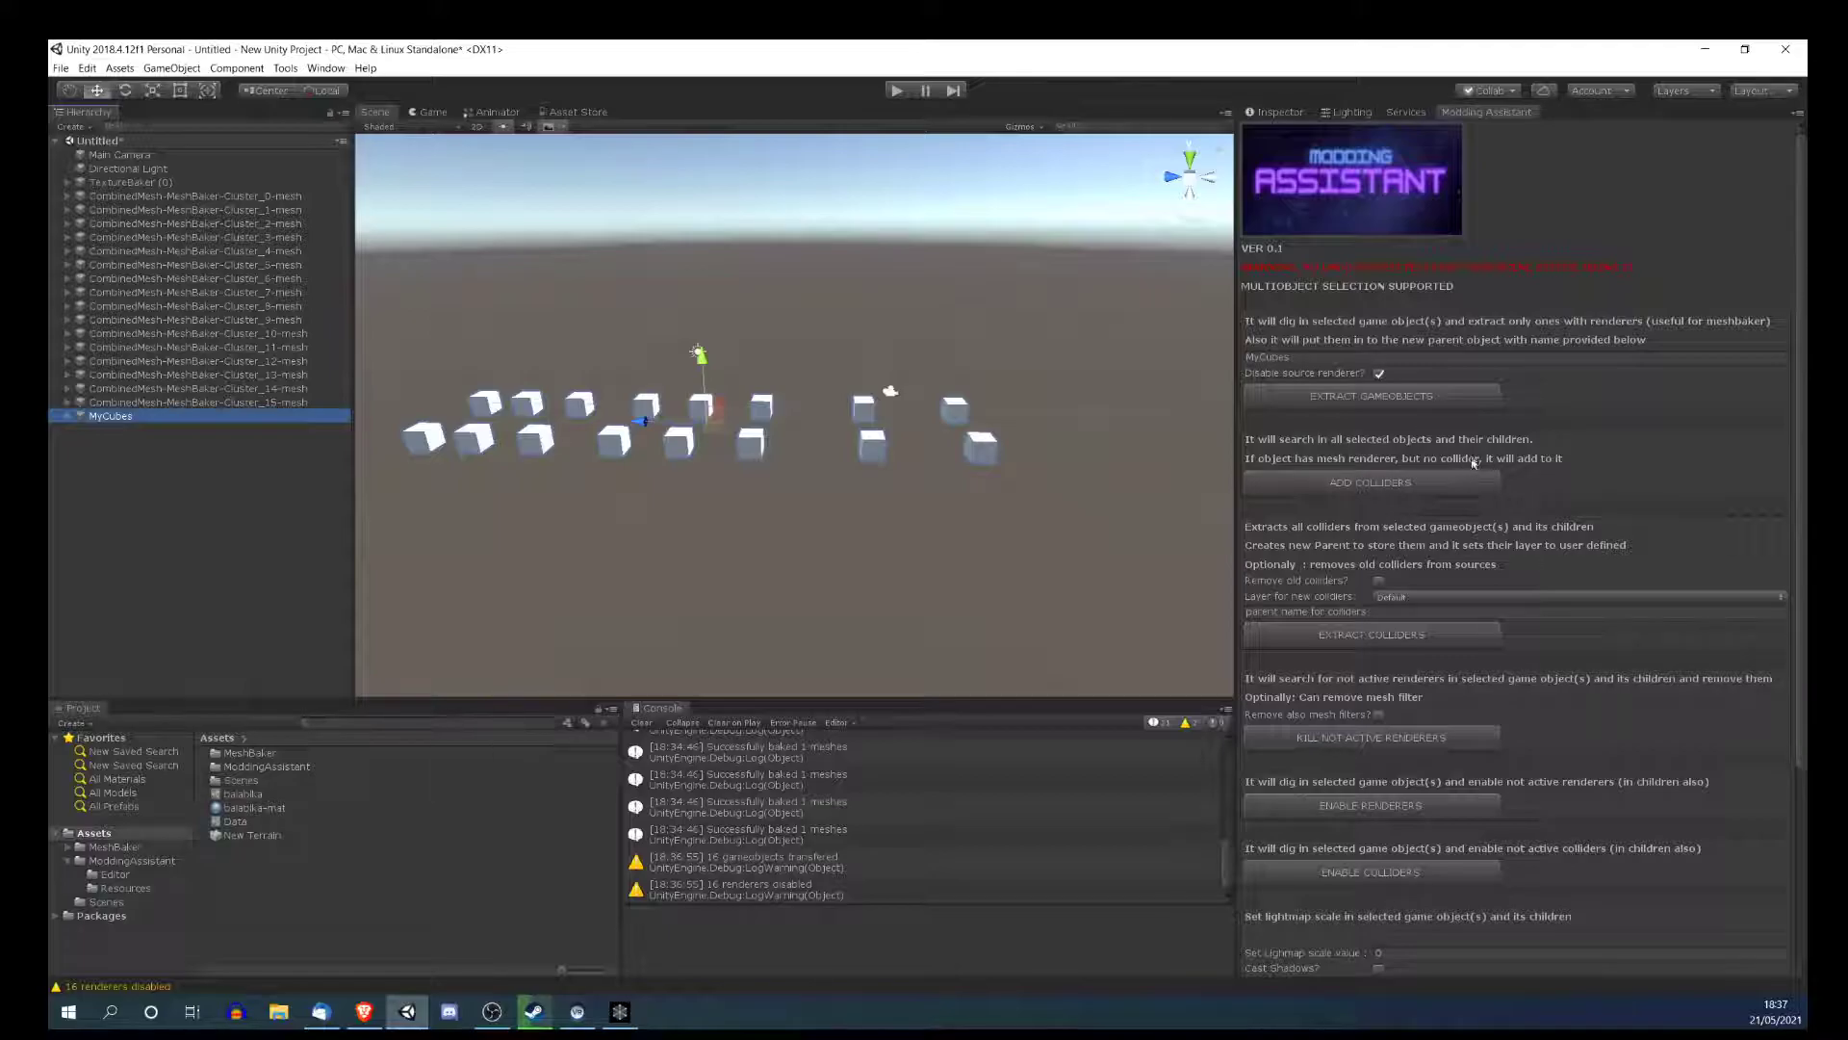
- Go through the first extracted meshes under MyCubes and examine the components of the Cluster_4 mesh in the Inspector
left_click(77, 418)
left_click(125, 430)
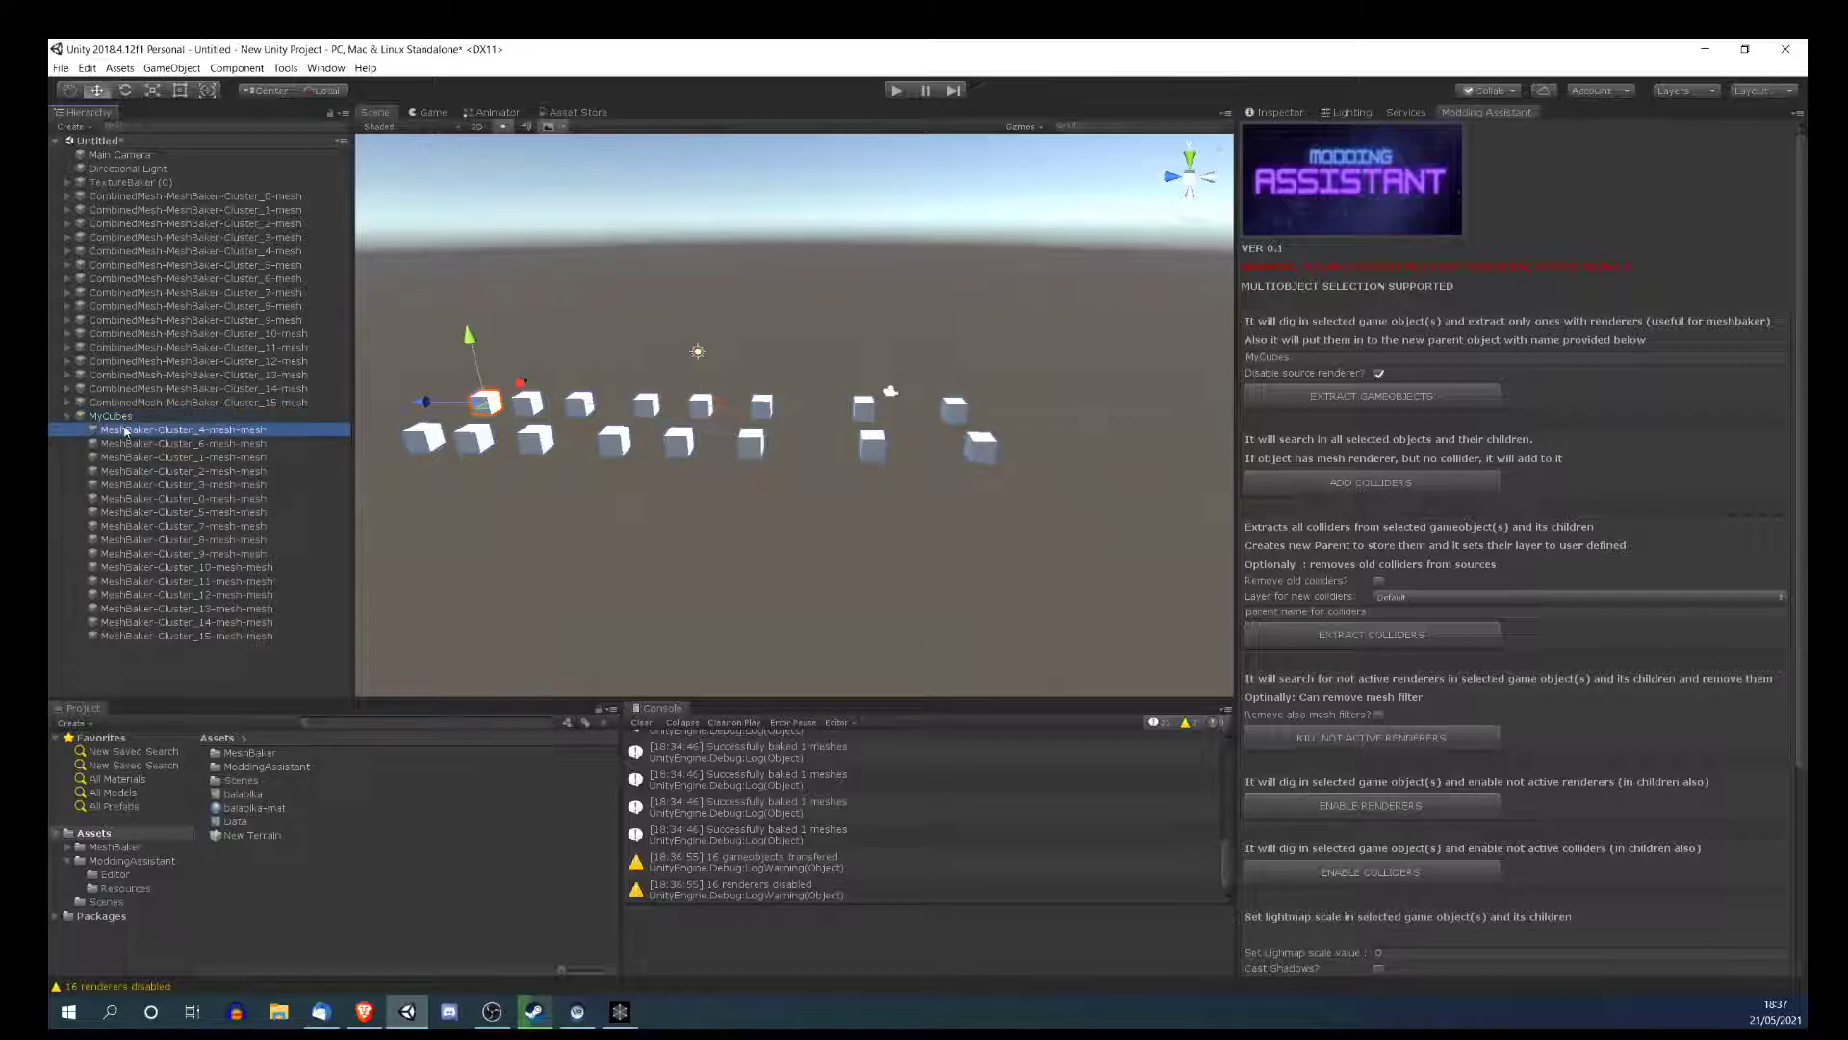
key("Down")
key("Down")
key("Down")
key("Down")
key("Up")
key("Up")
key("Up")
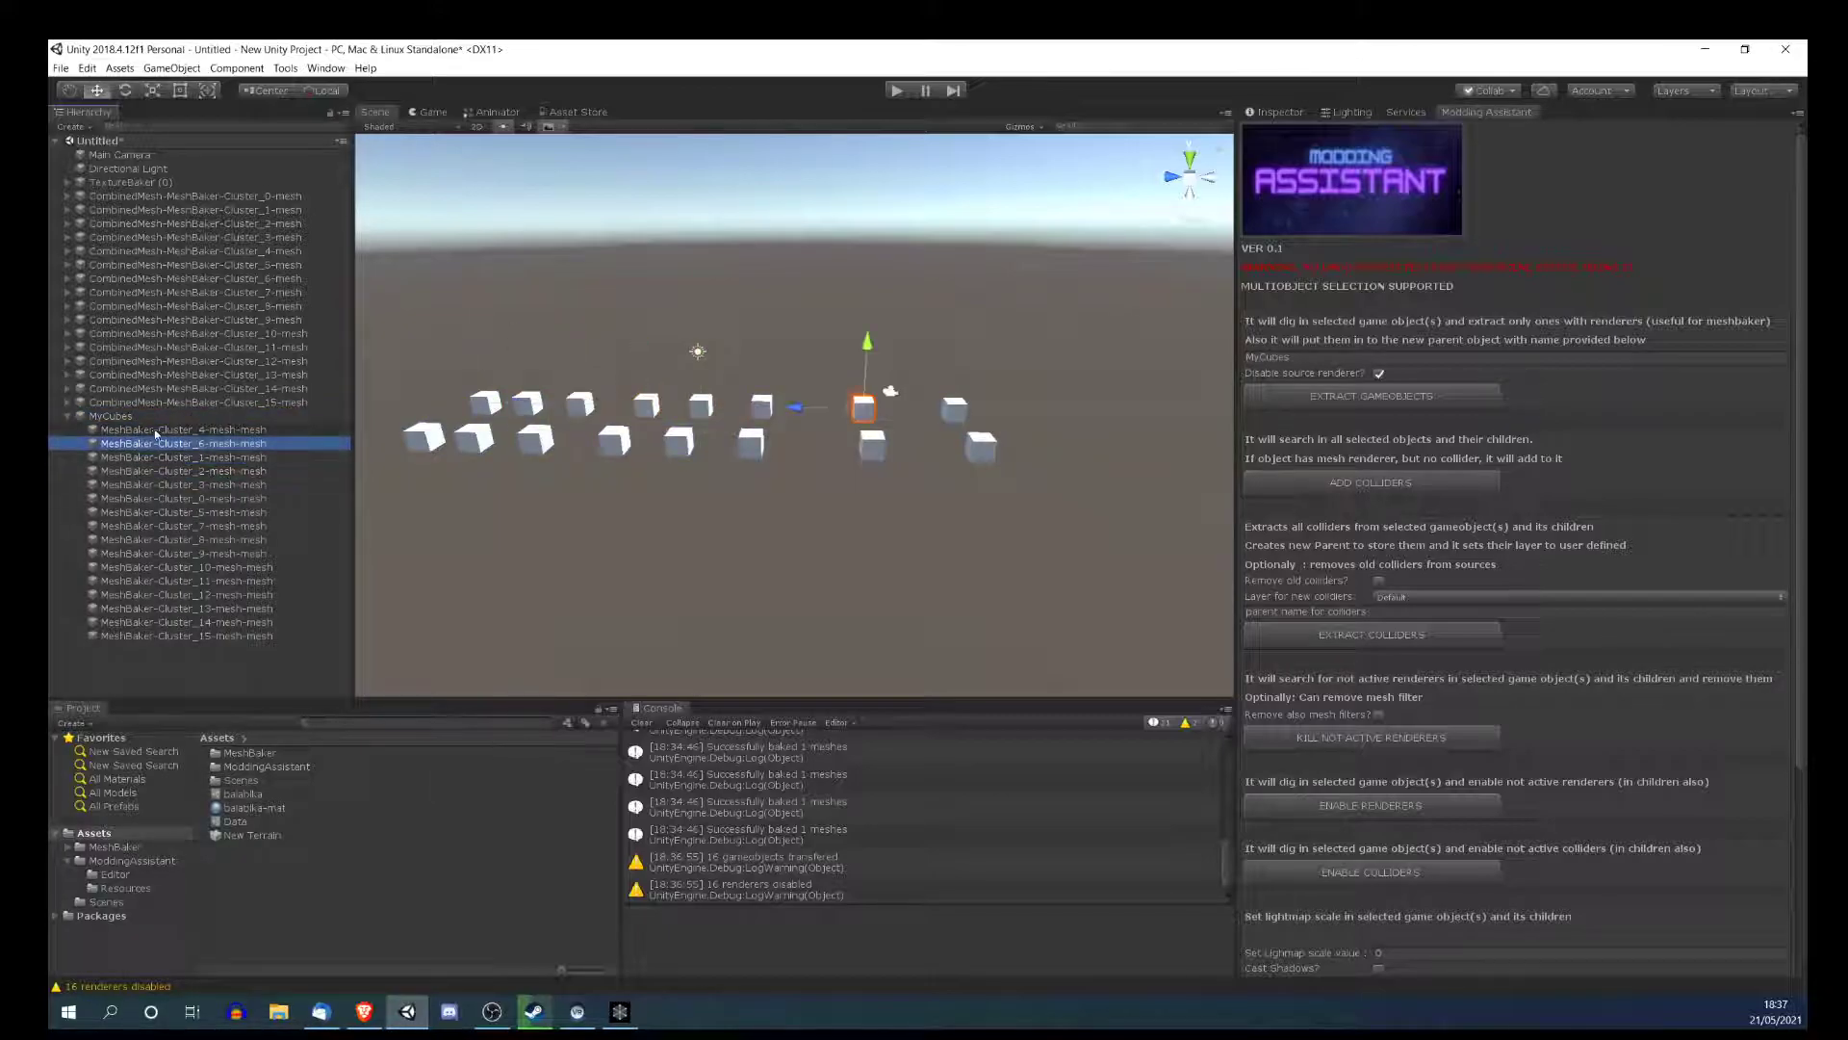
left_click(155, 430)
left_click(1288, 112)
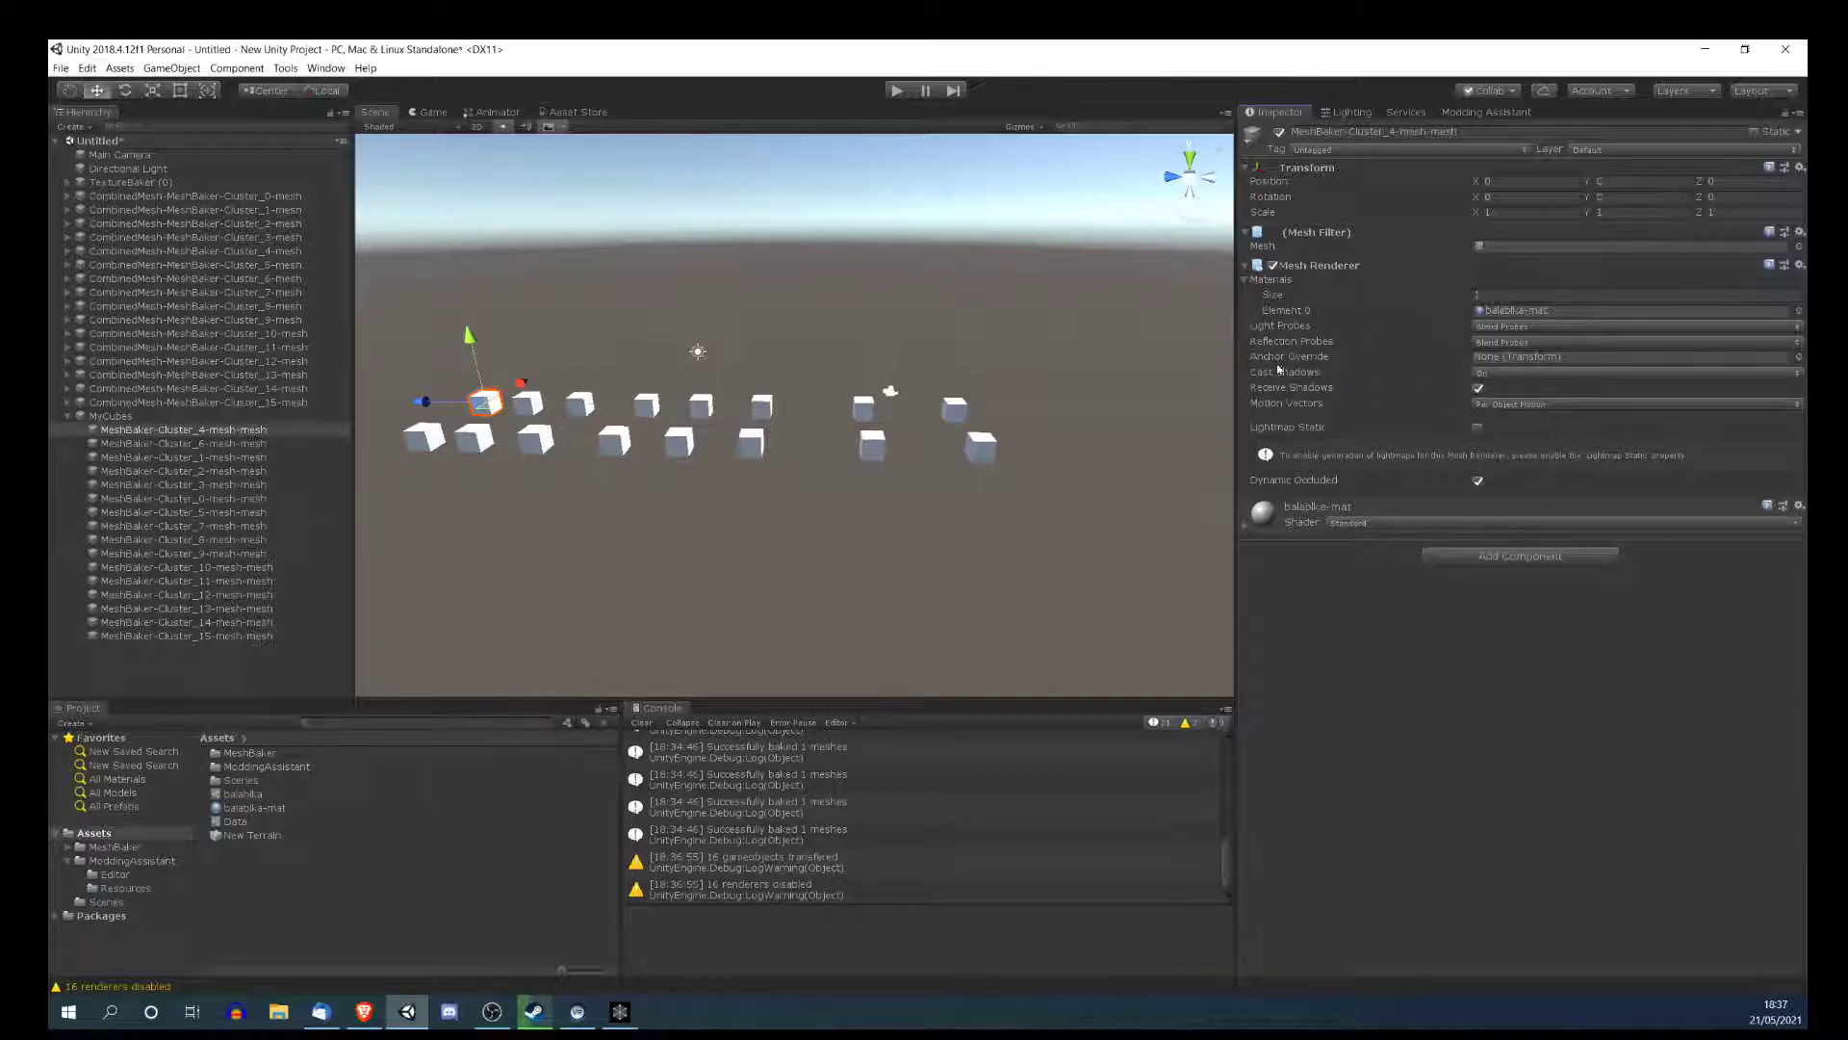
- Add colliders to all meshes under the MyCubes parent with the Modding Assistant
left_click(120, 416)
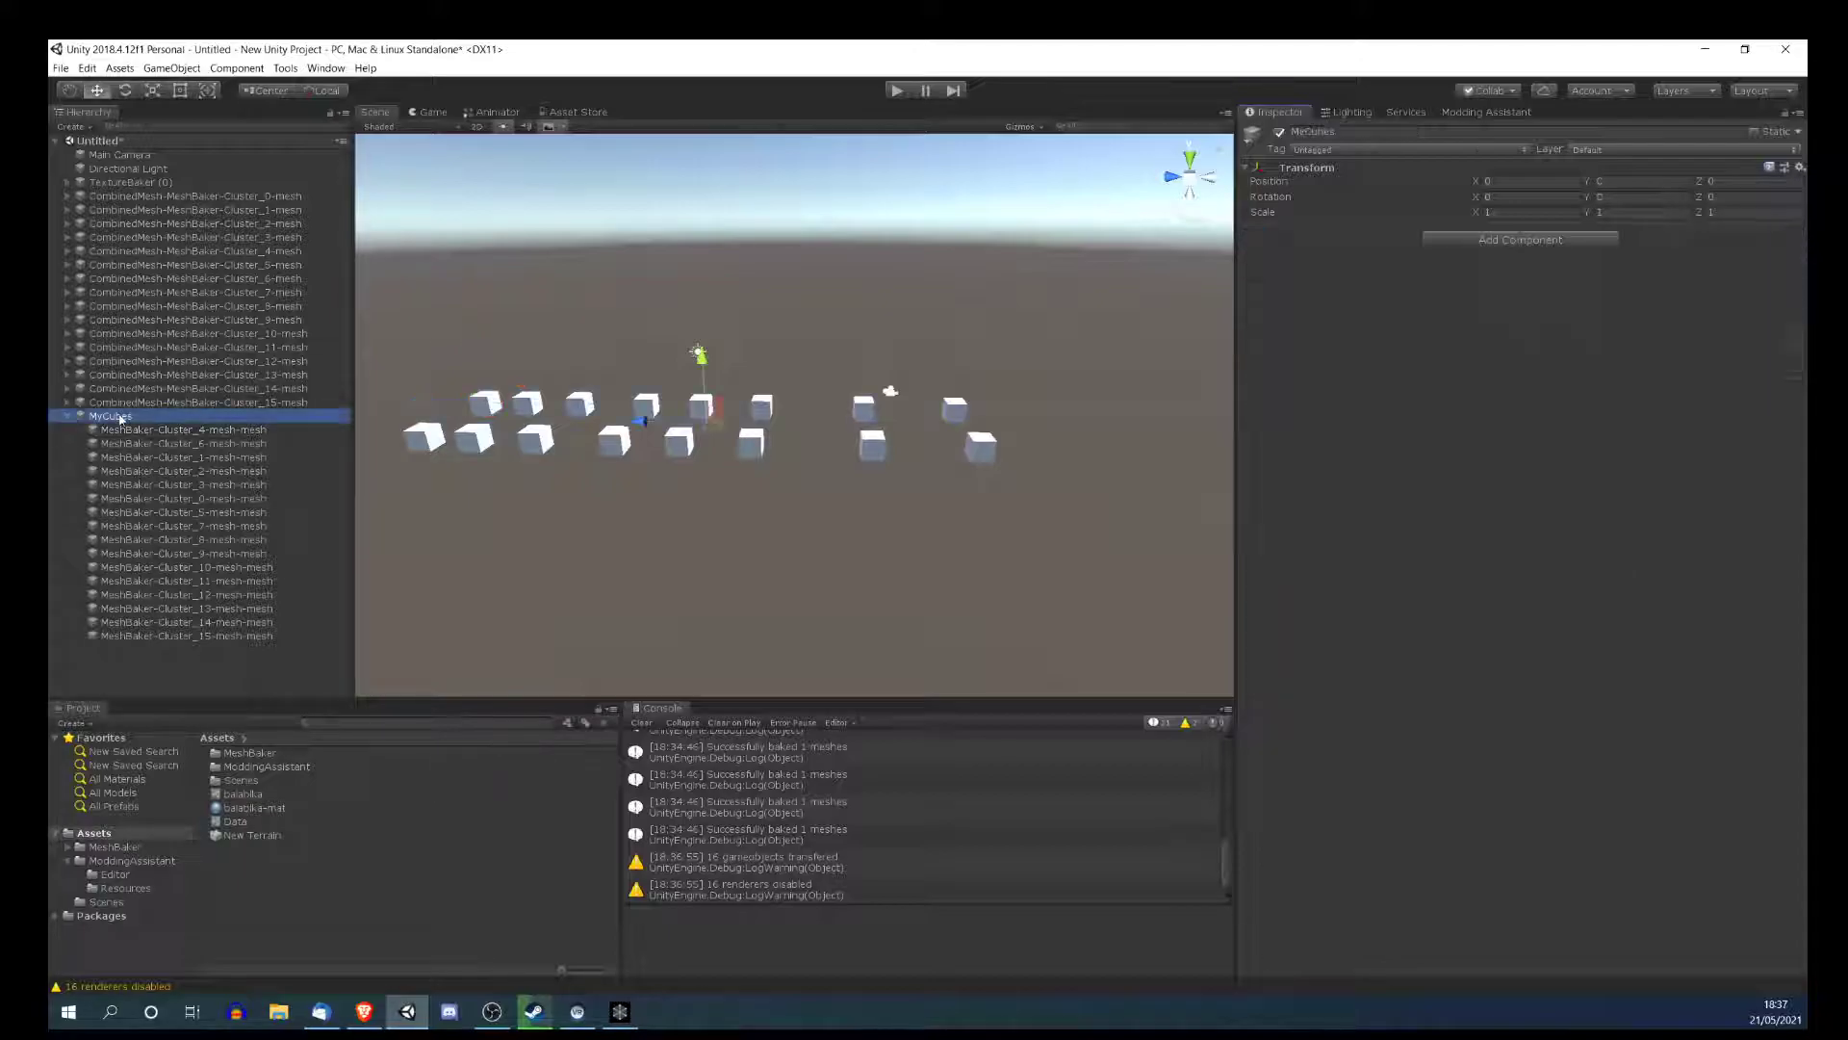
left_click(1487, 111)
left_click(1409, 484)
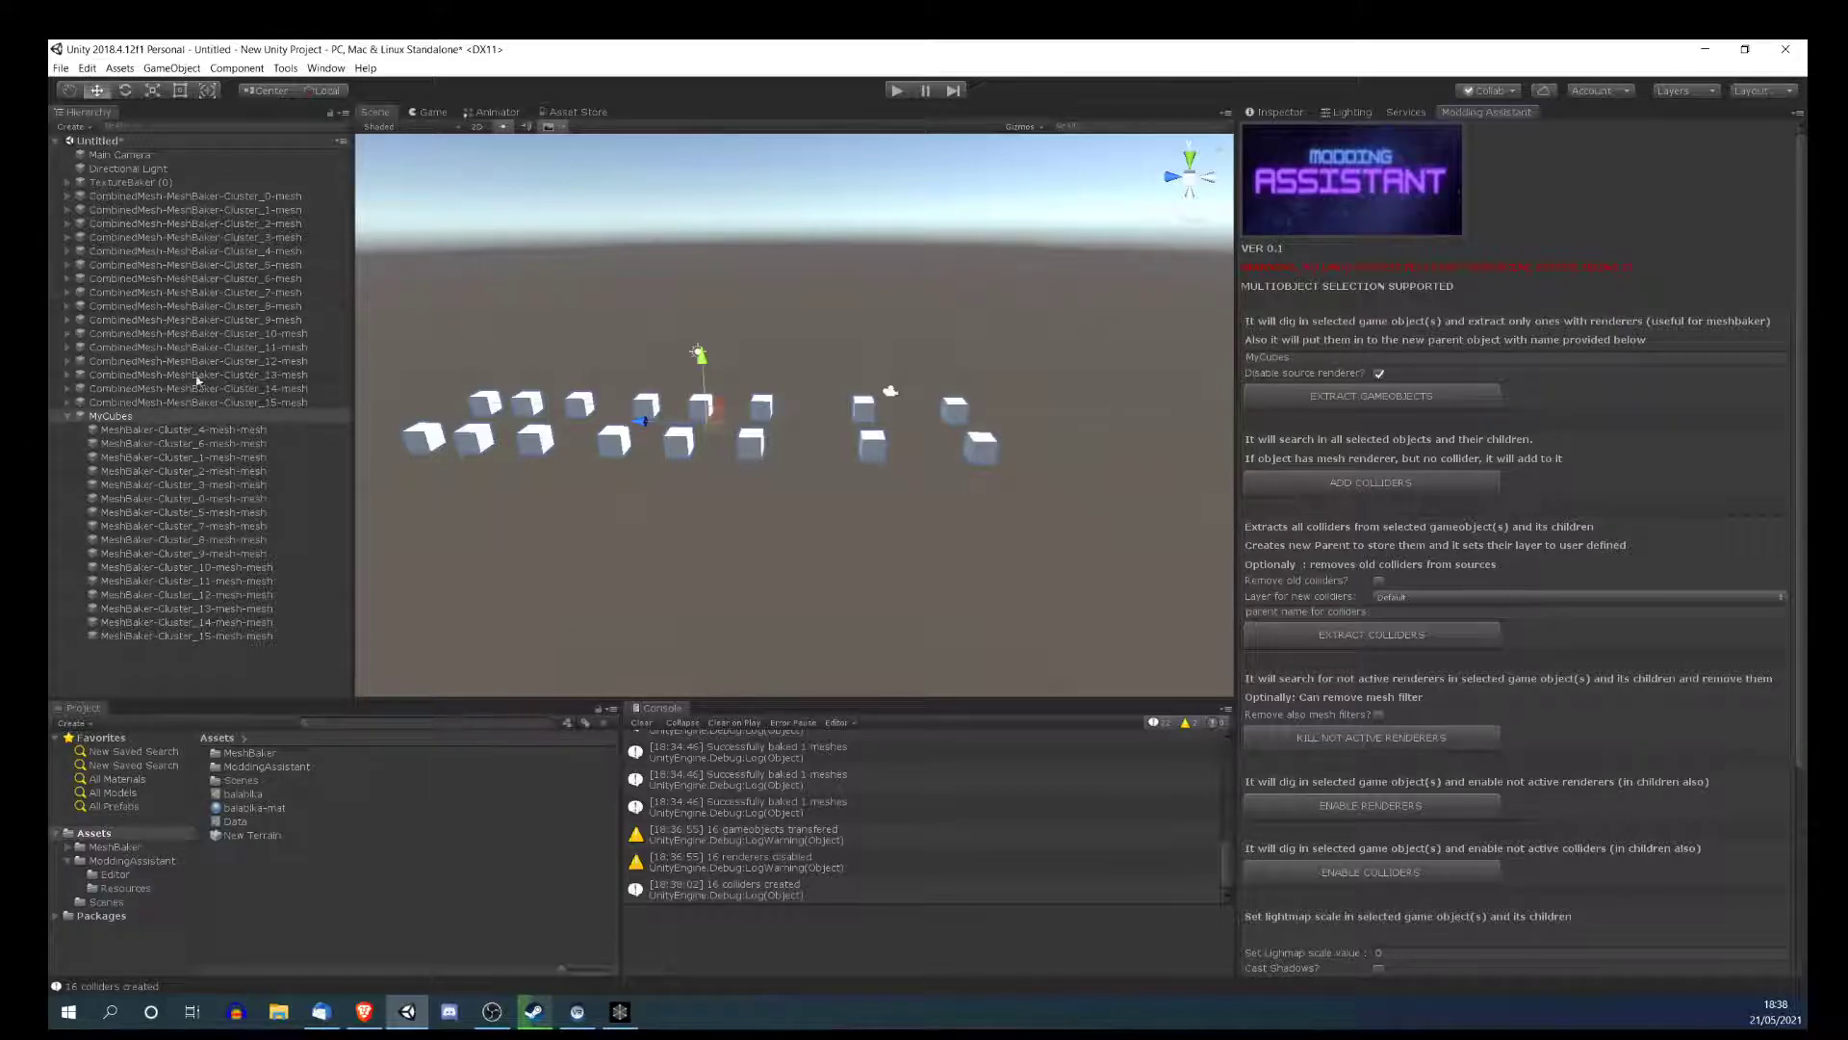
- Inspect the second extracted mesh under MyCubes for its Mesh Collider component
left_click(160, 433)
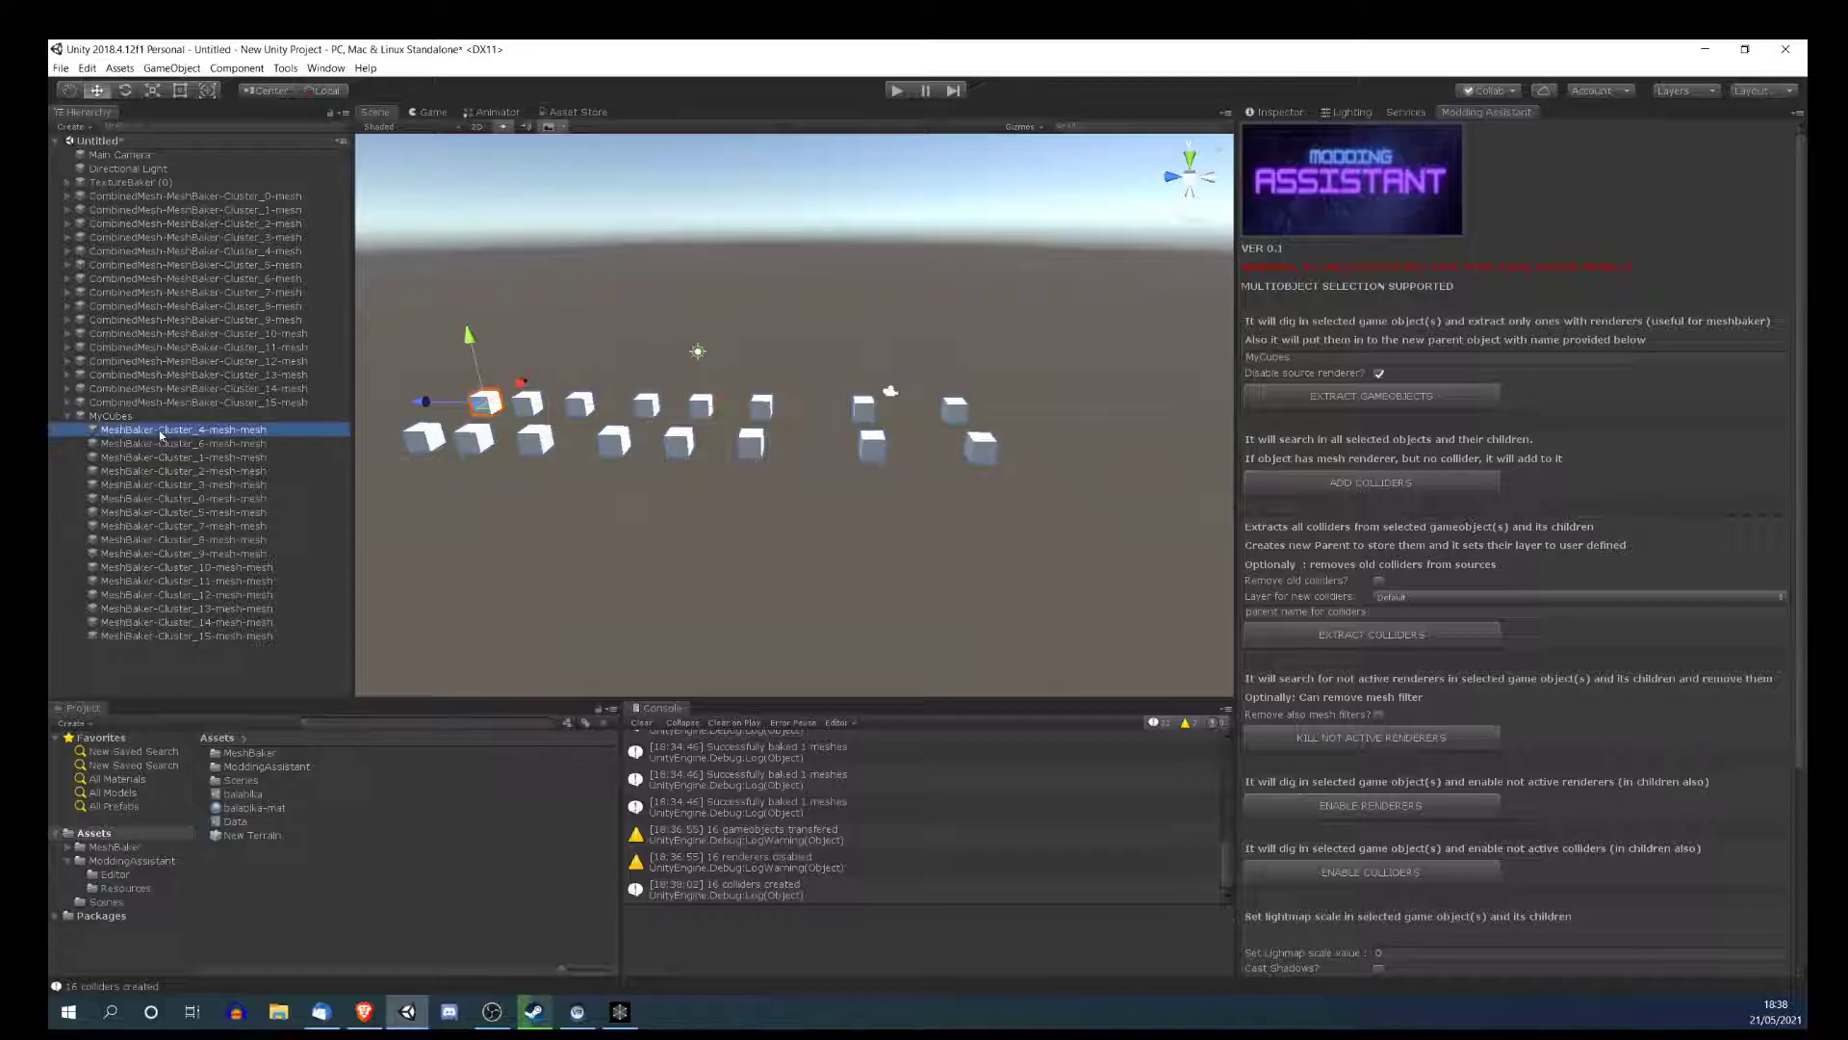
left_click(162, 443)
key("ctrl+3")
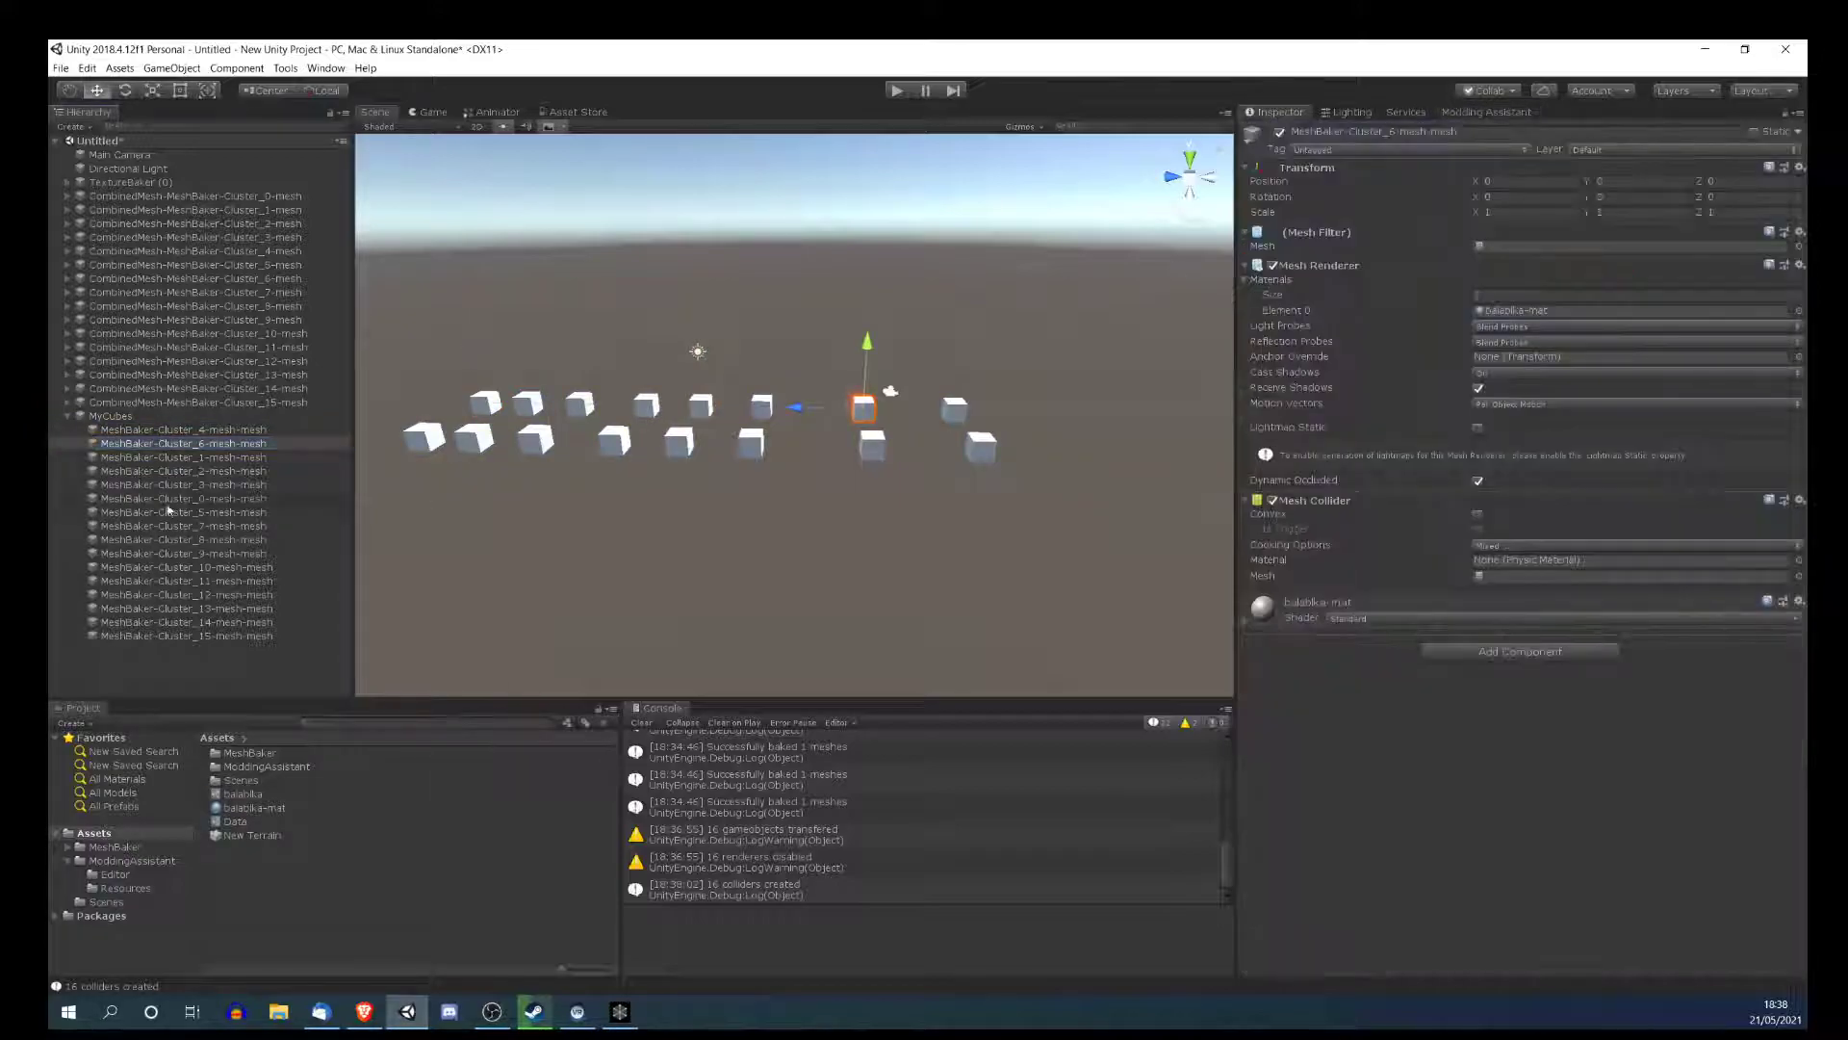
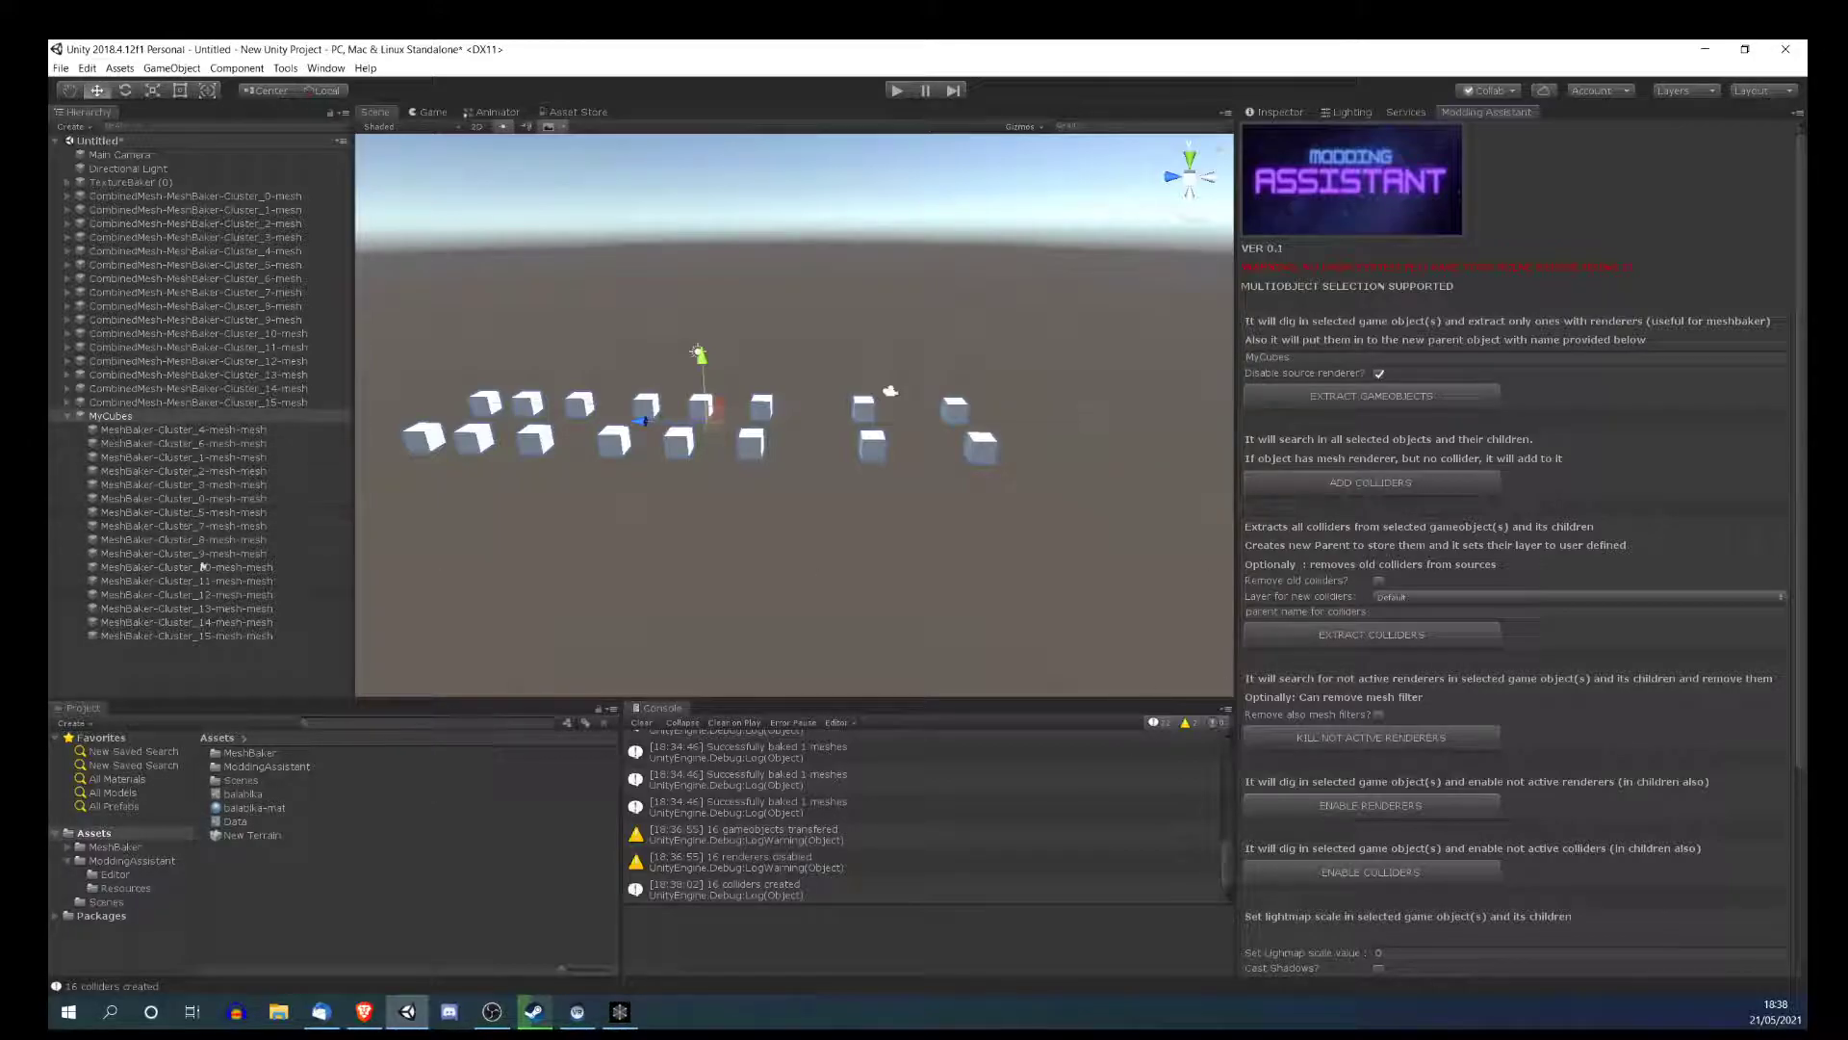
- Examine the layer options available for new colliders in the Modding Assistant's collider extraction section
left_click(1392, 598)
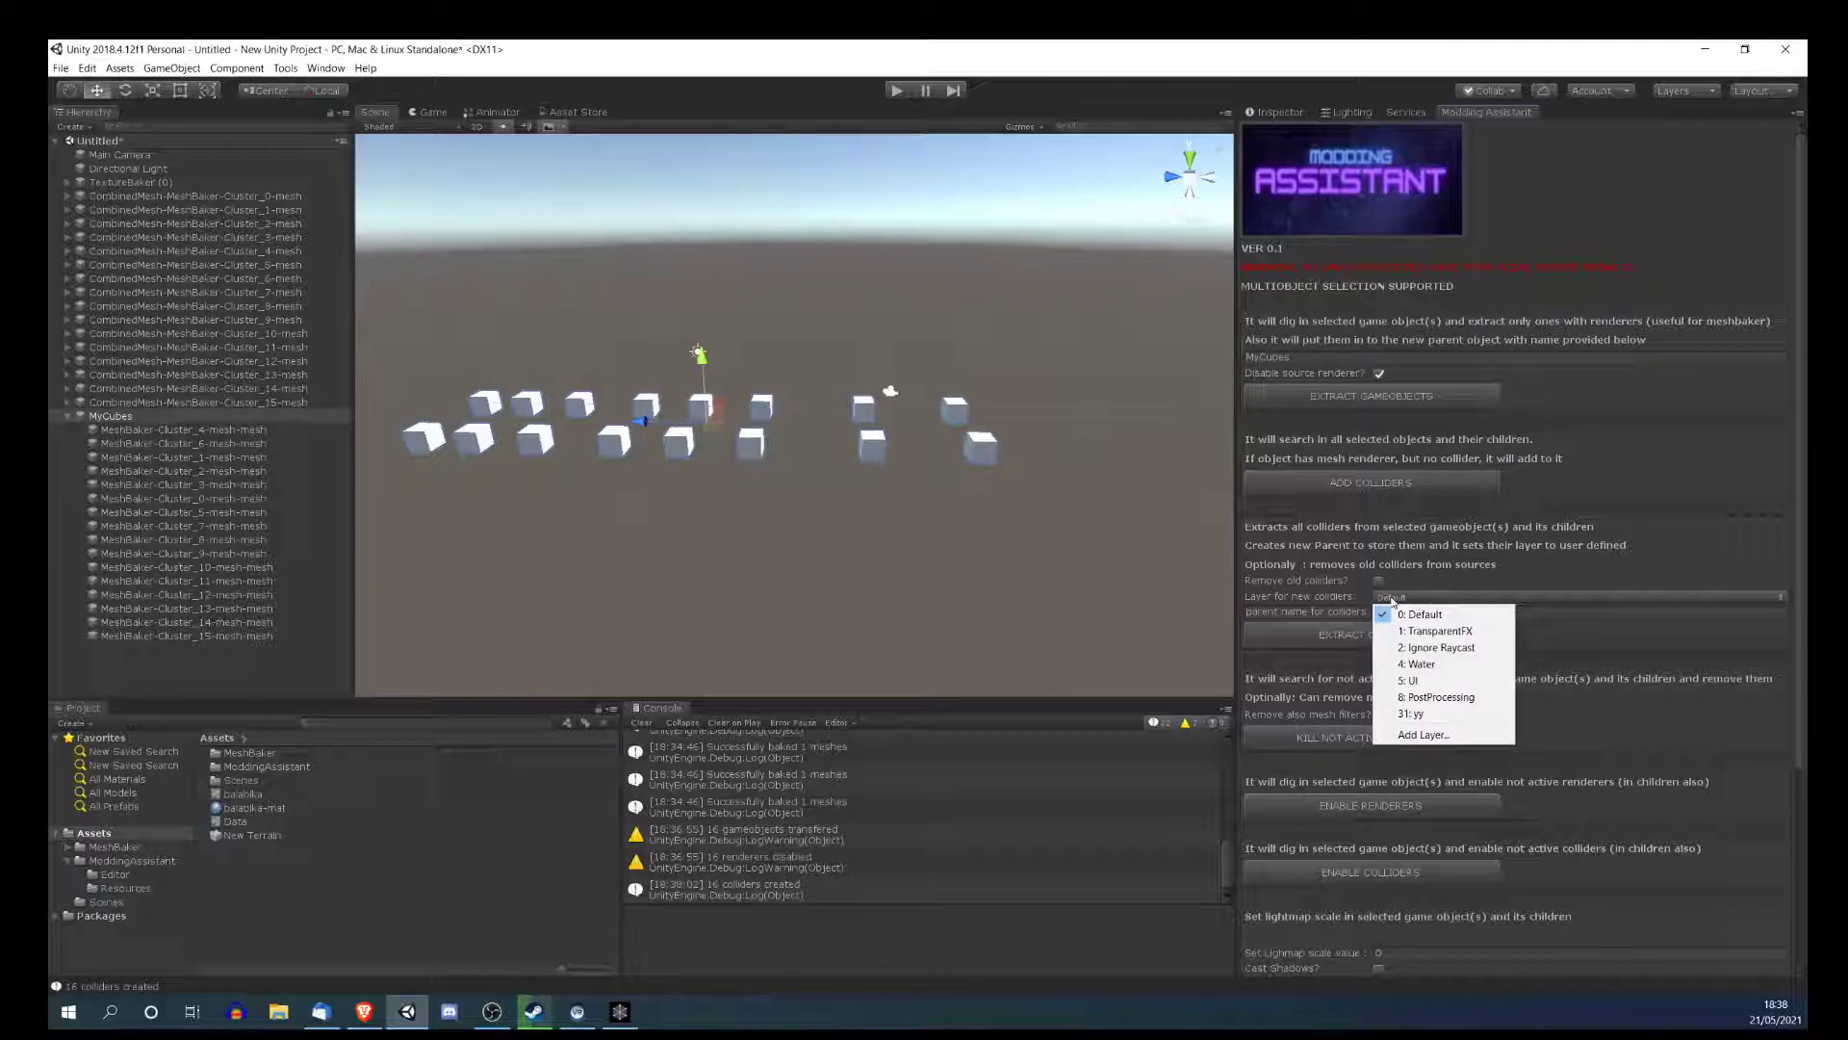
left_click(1392, 598)
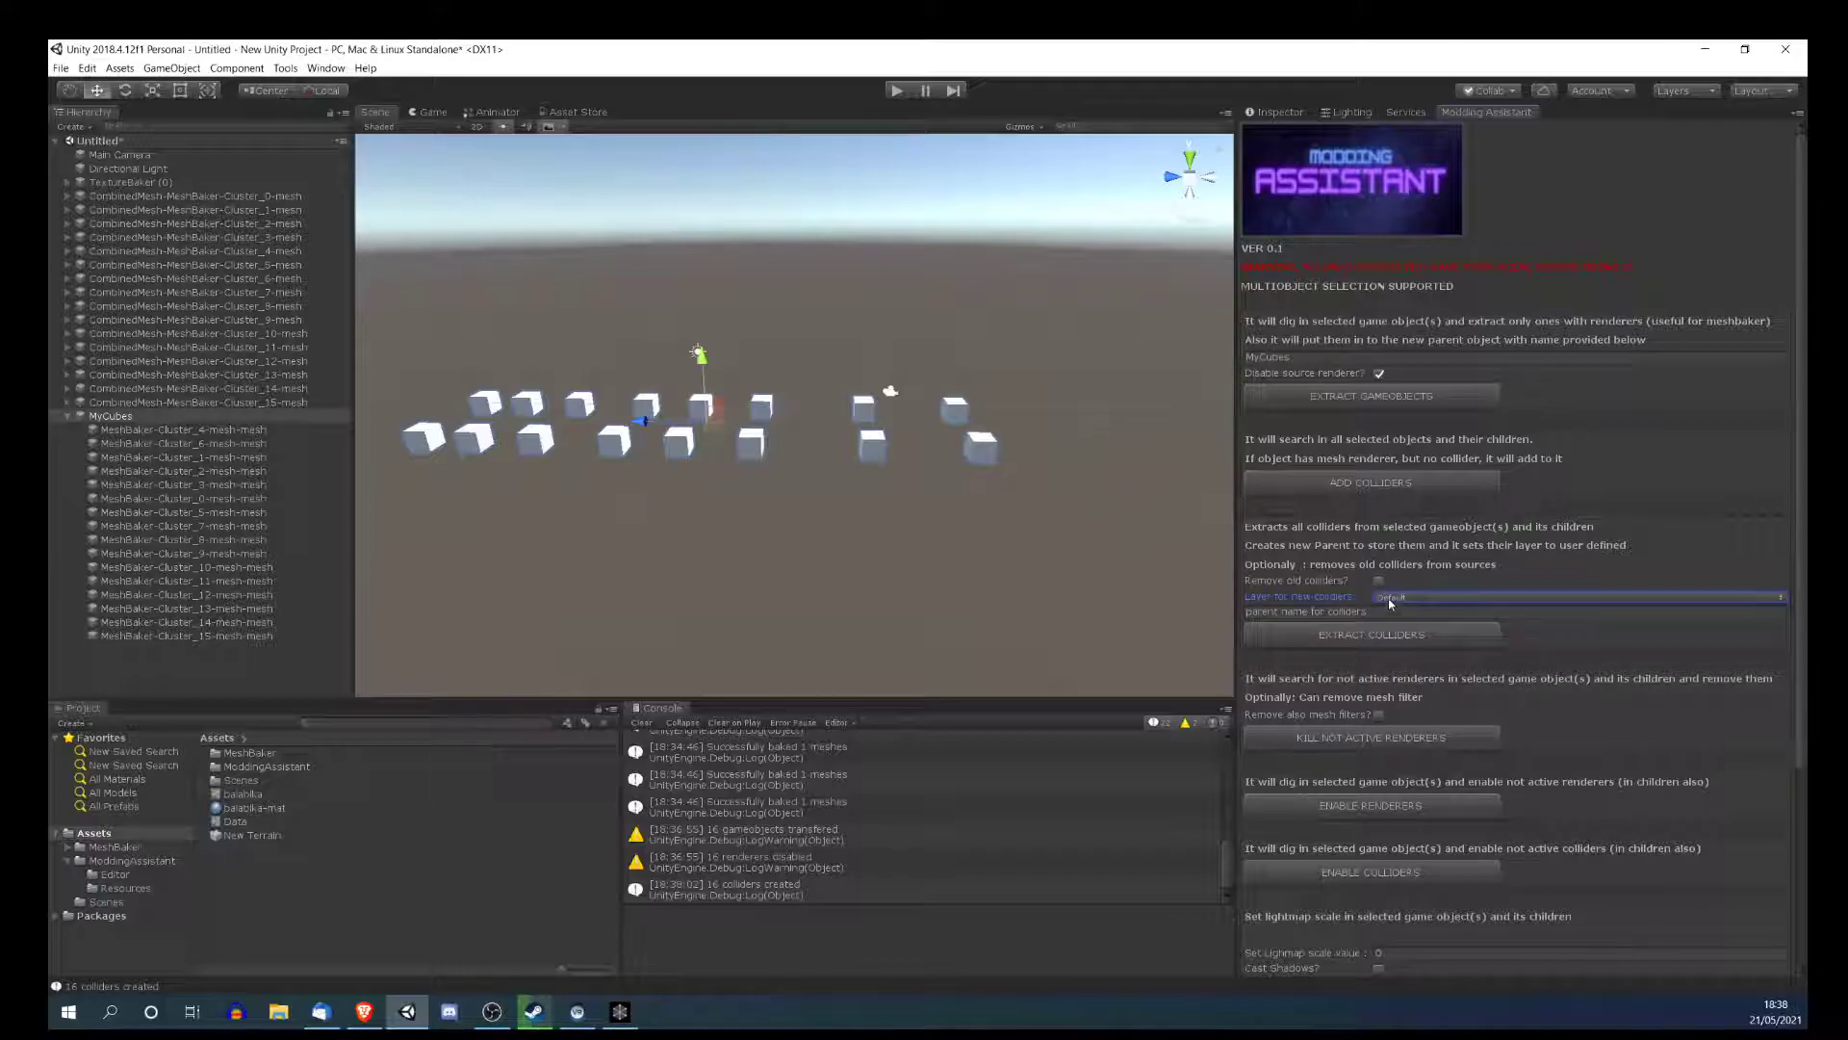
left_click(1392, 599)
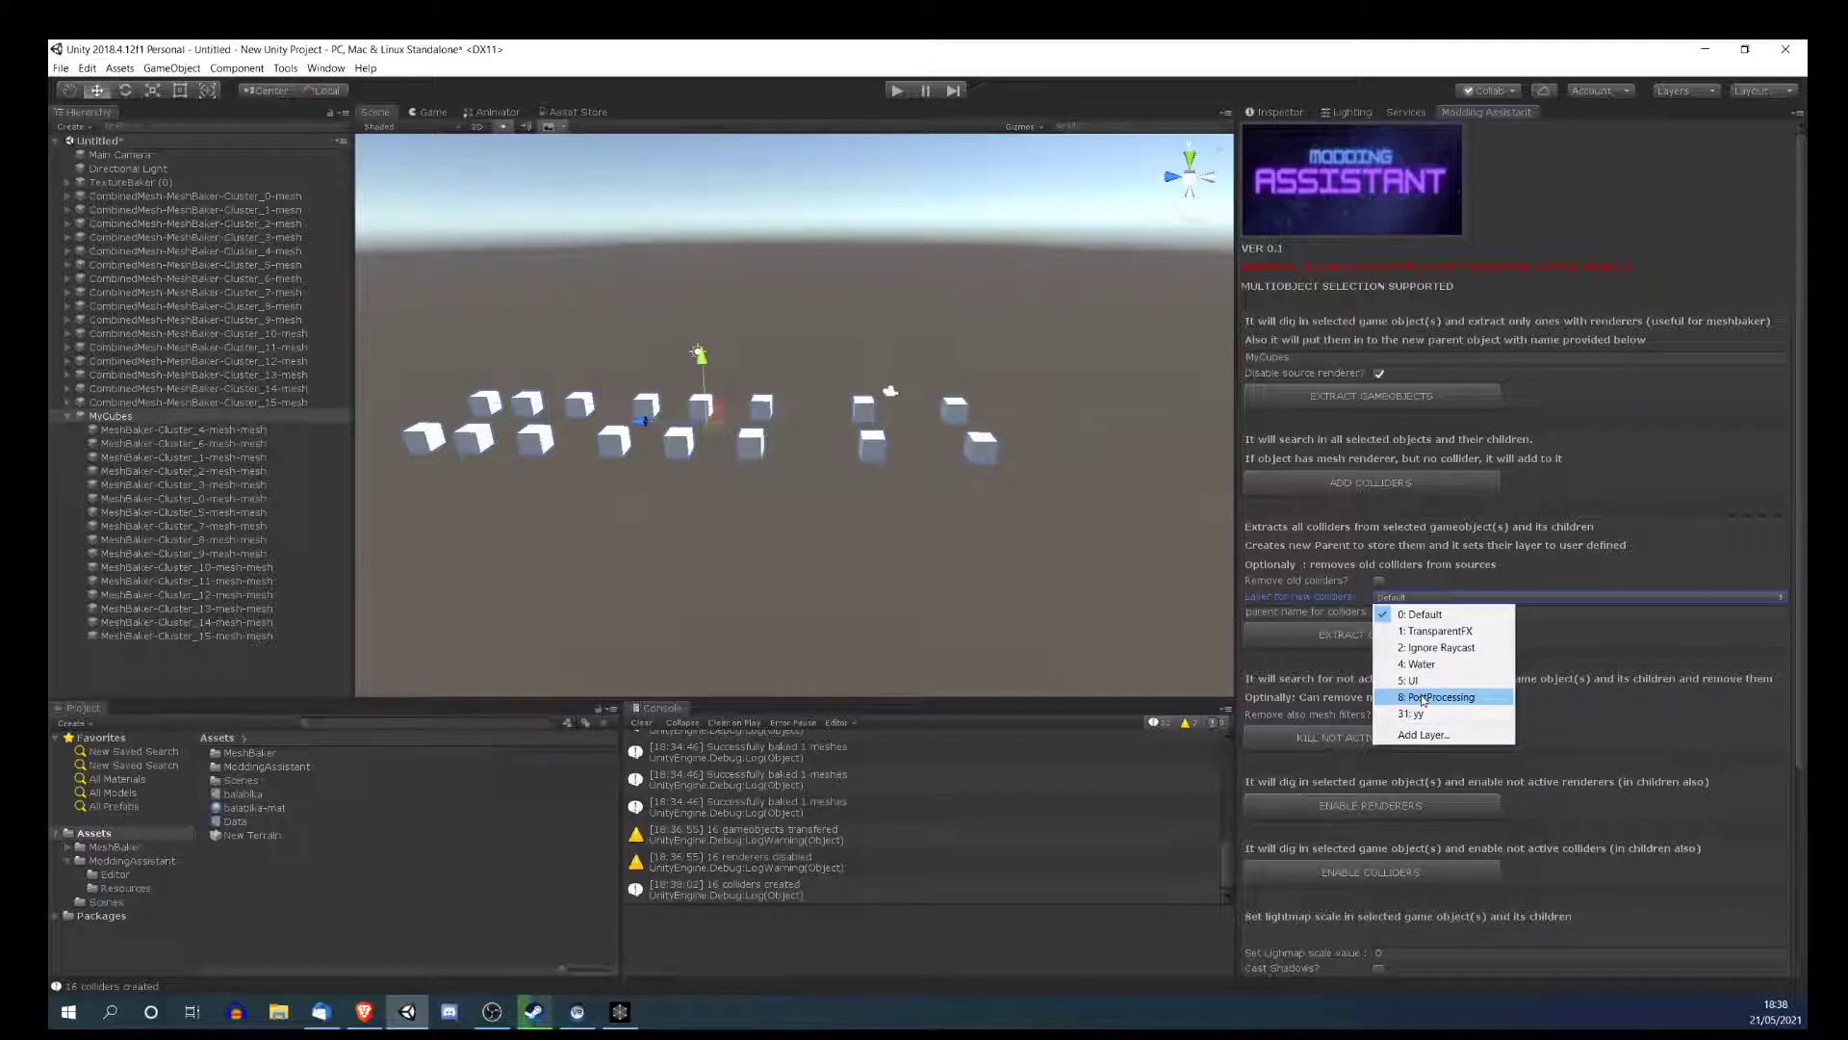
left_click(1403, 596)
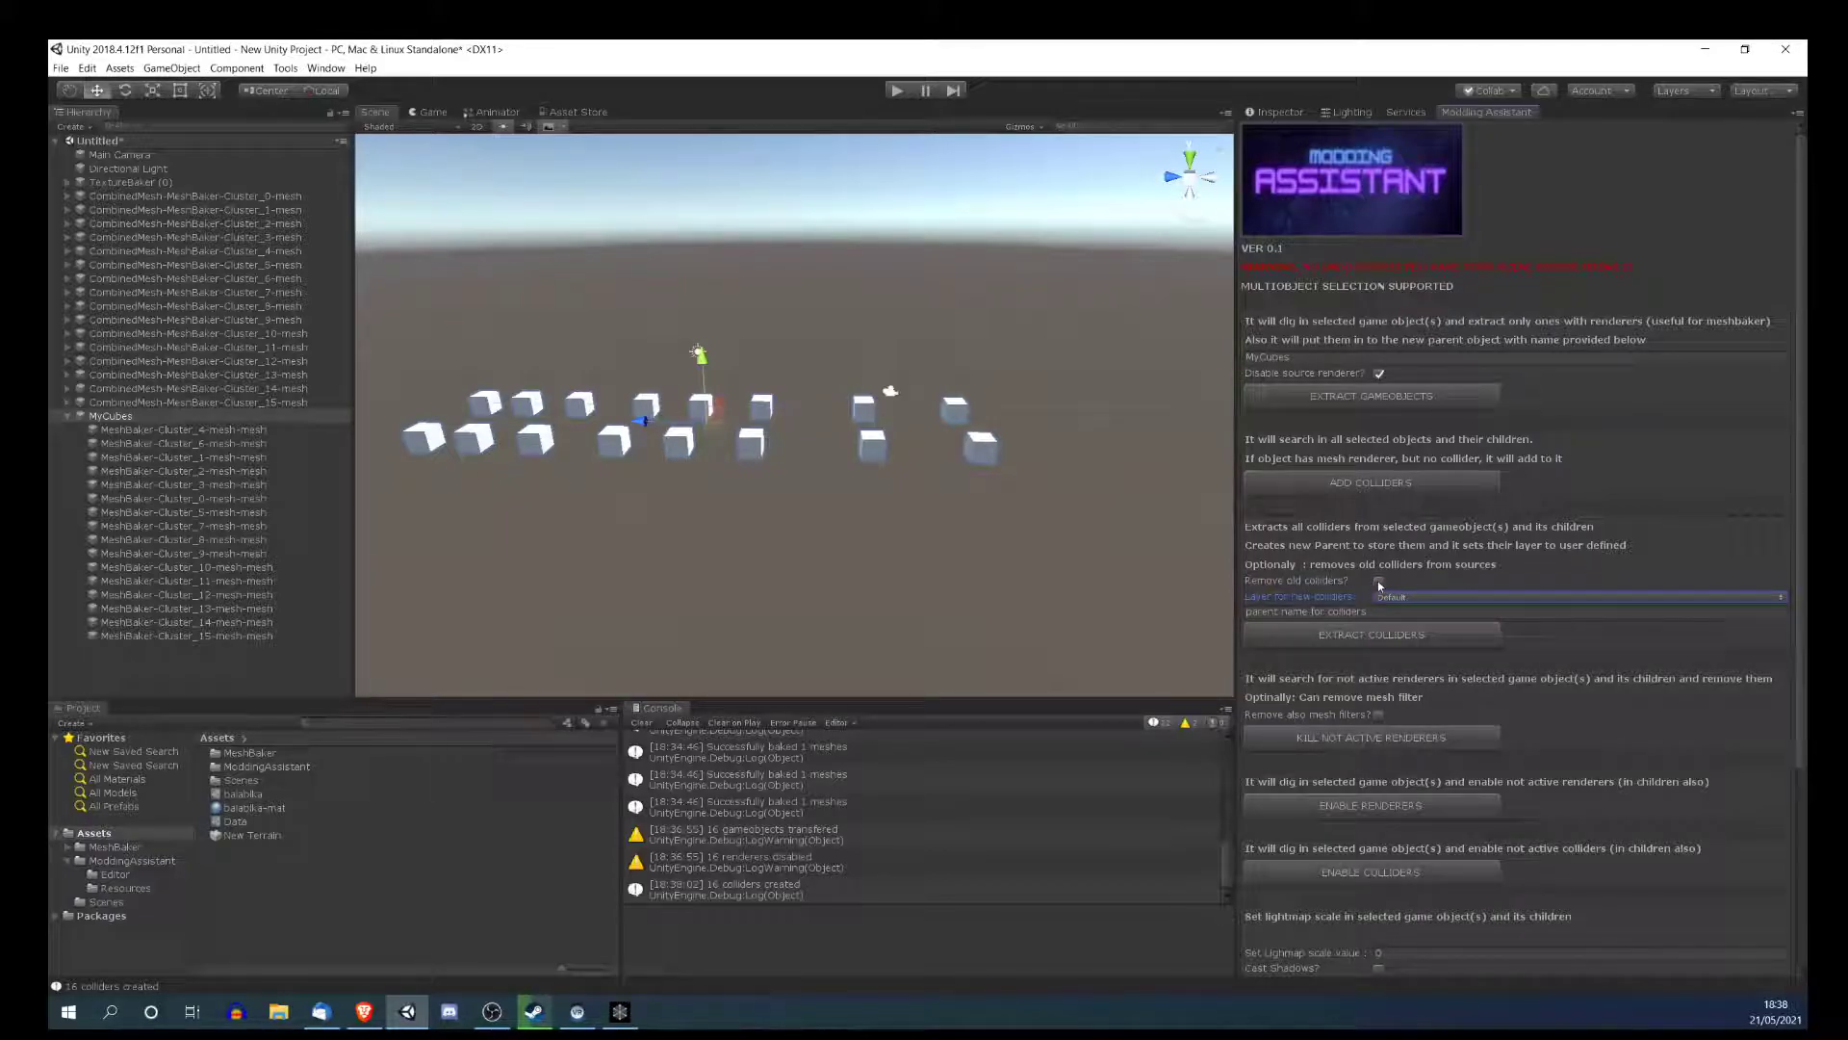
- Check the Mesh Collider on the extracted Cluster_4 mesh in the Inspector and return to the Modding Assistant
left_click(224, 433)
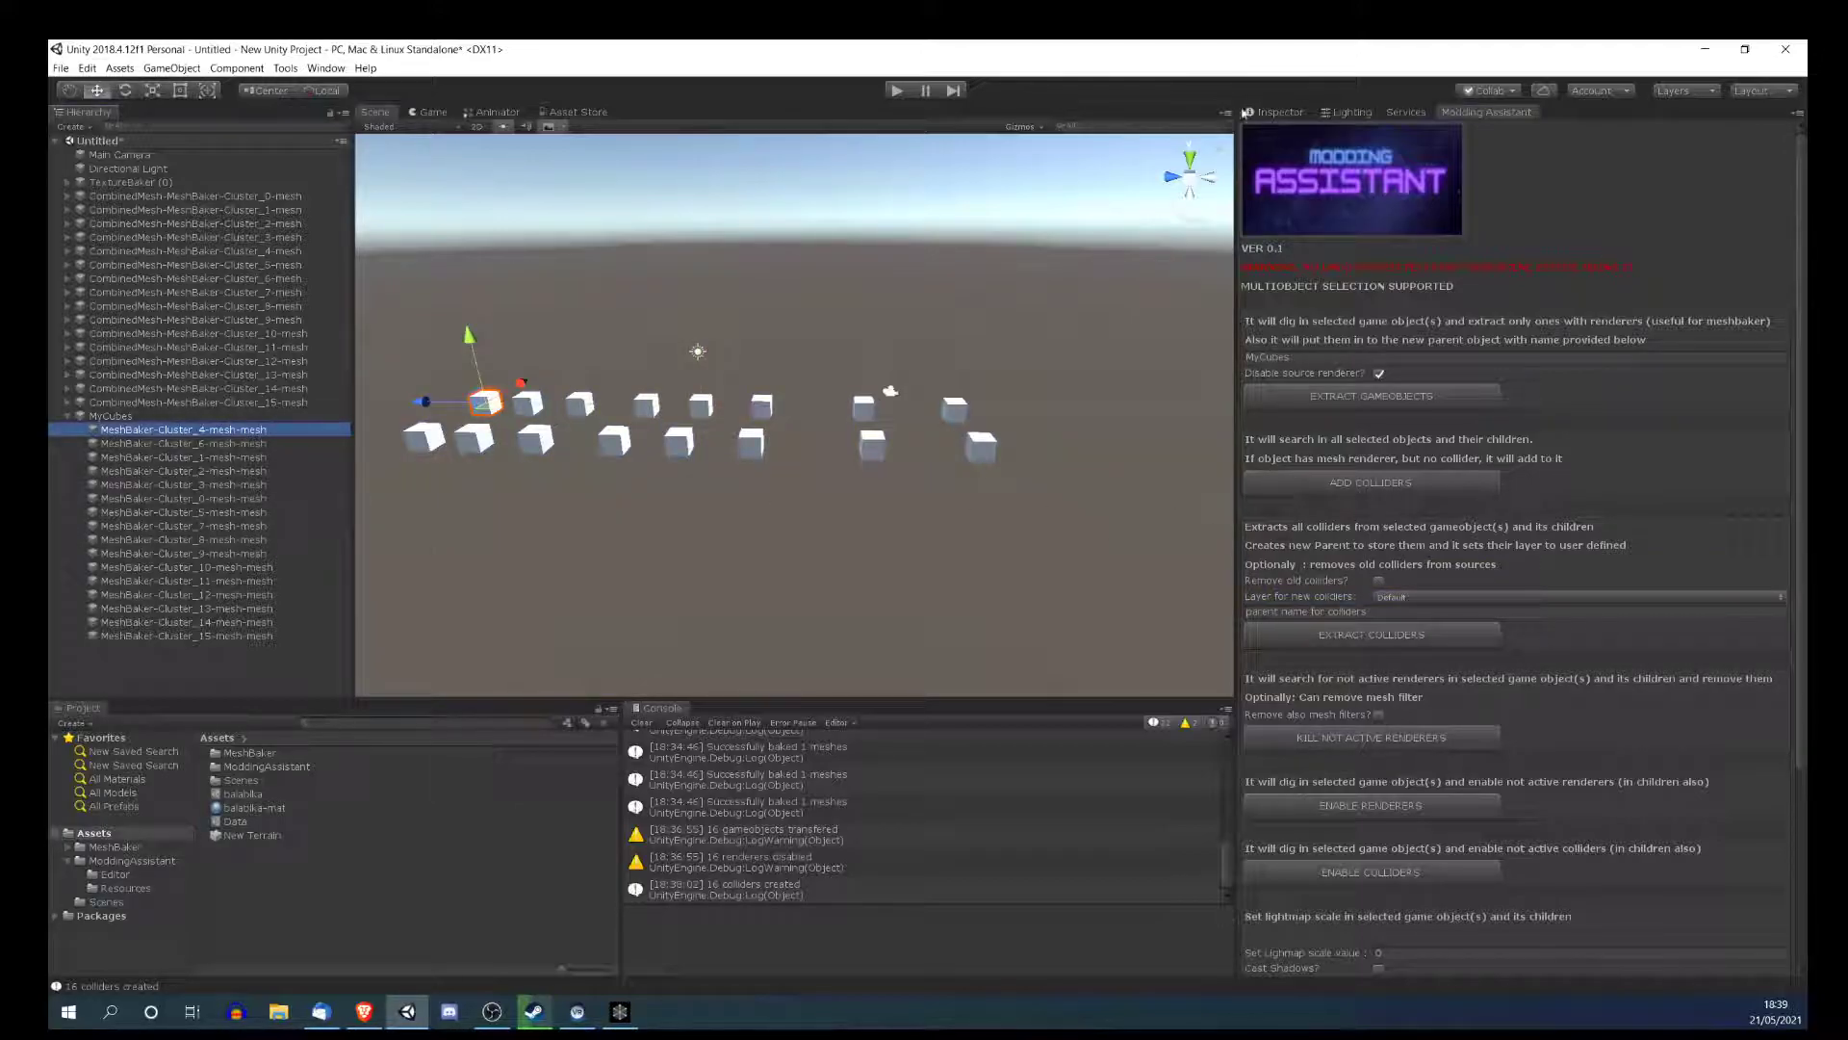
left_click(1284, 115)
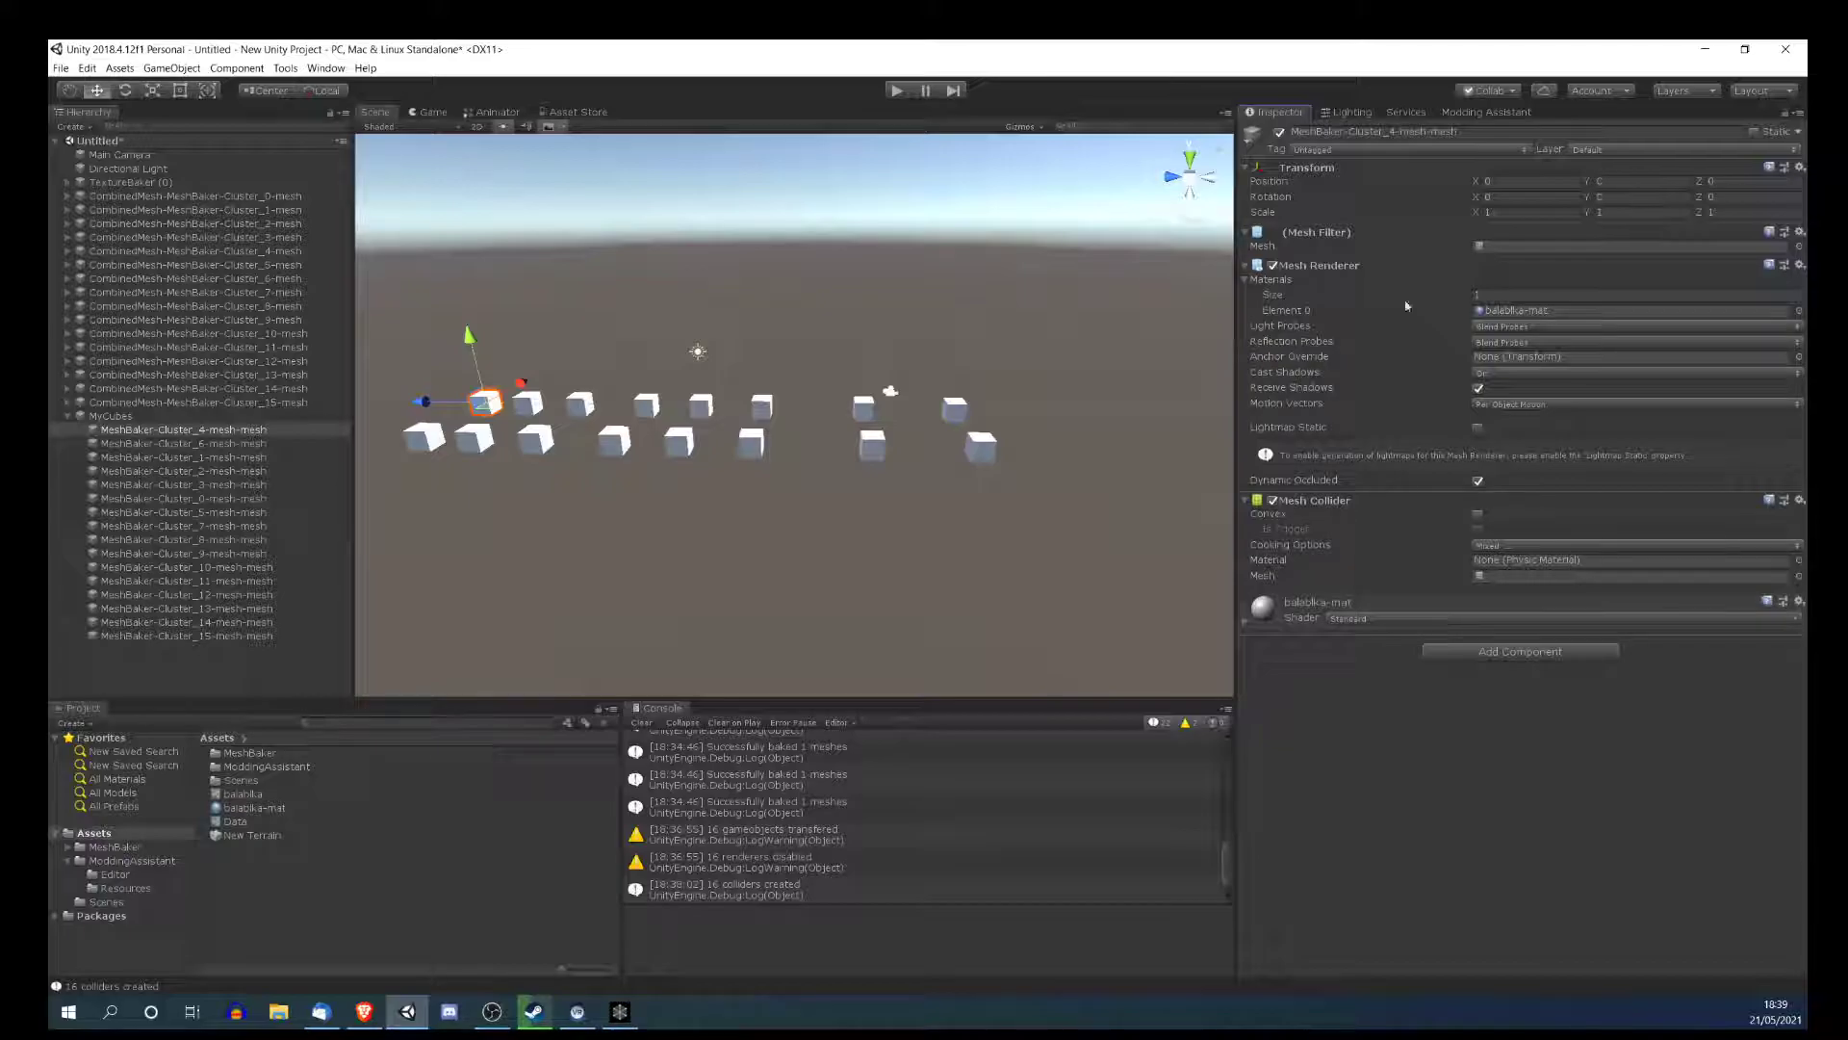
left_click(1477, 112)
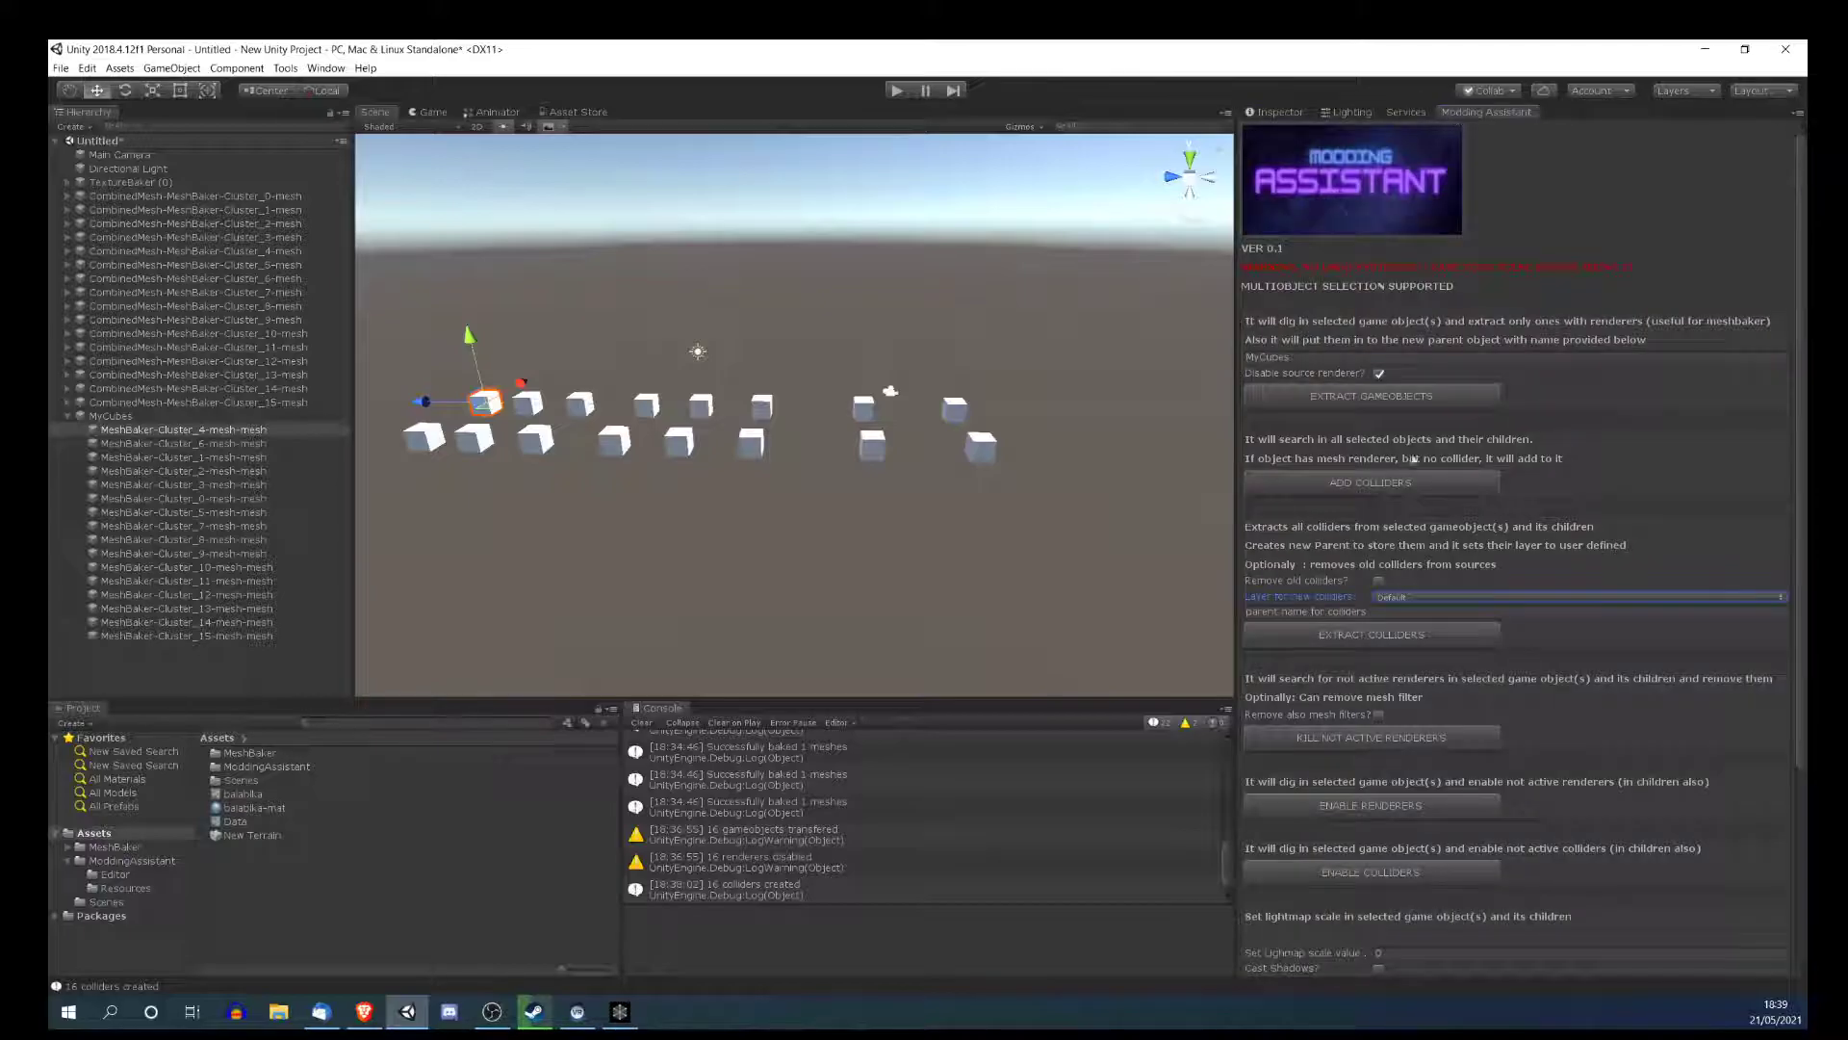
- Enable removal of old colliders and set the layer for new colliders to Water
left_click(1378, 582)
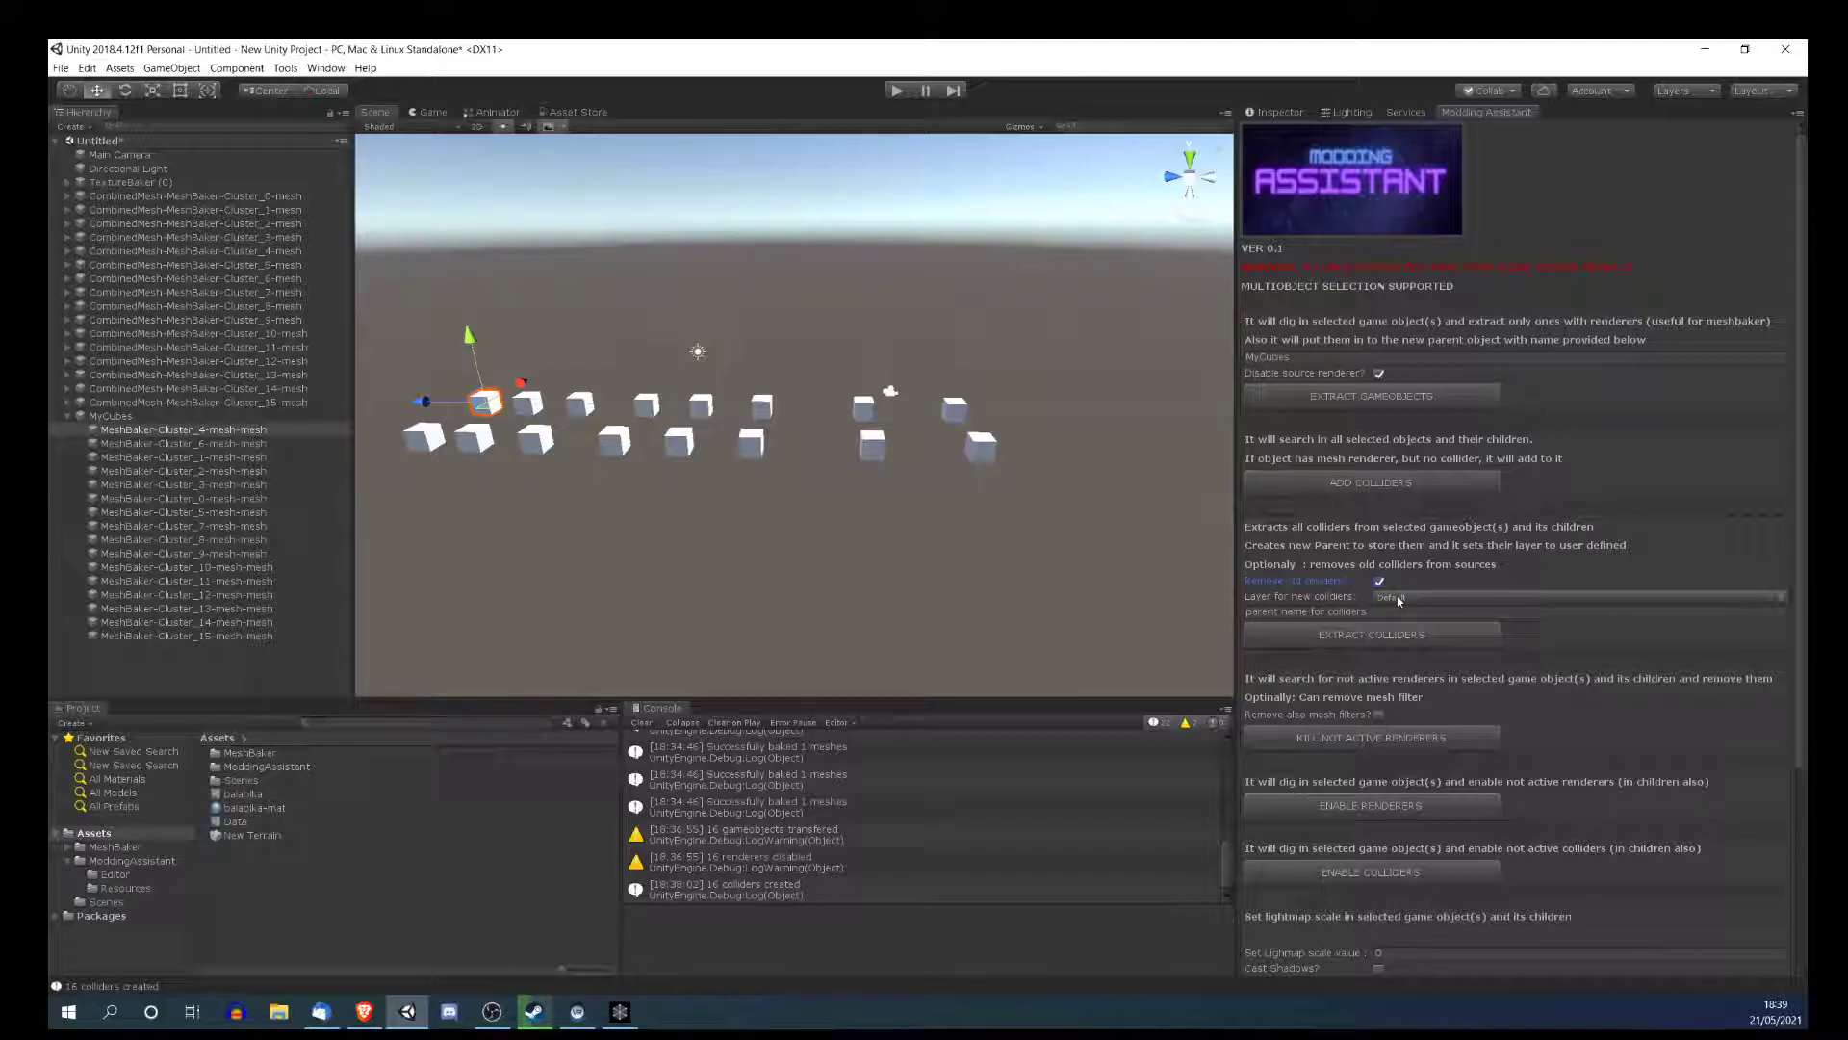
left_click(1399, 597)
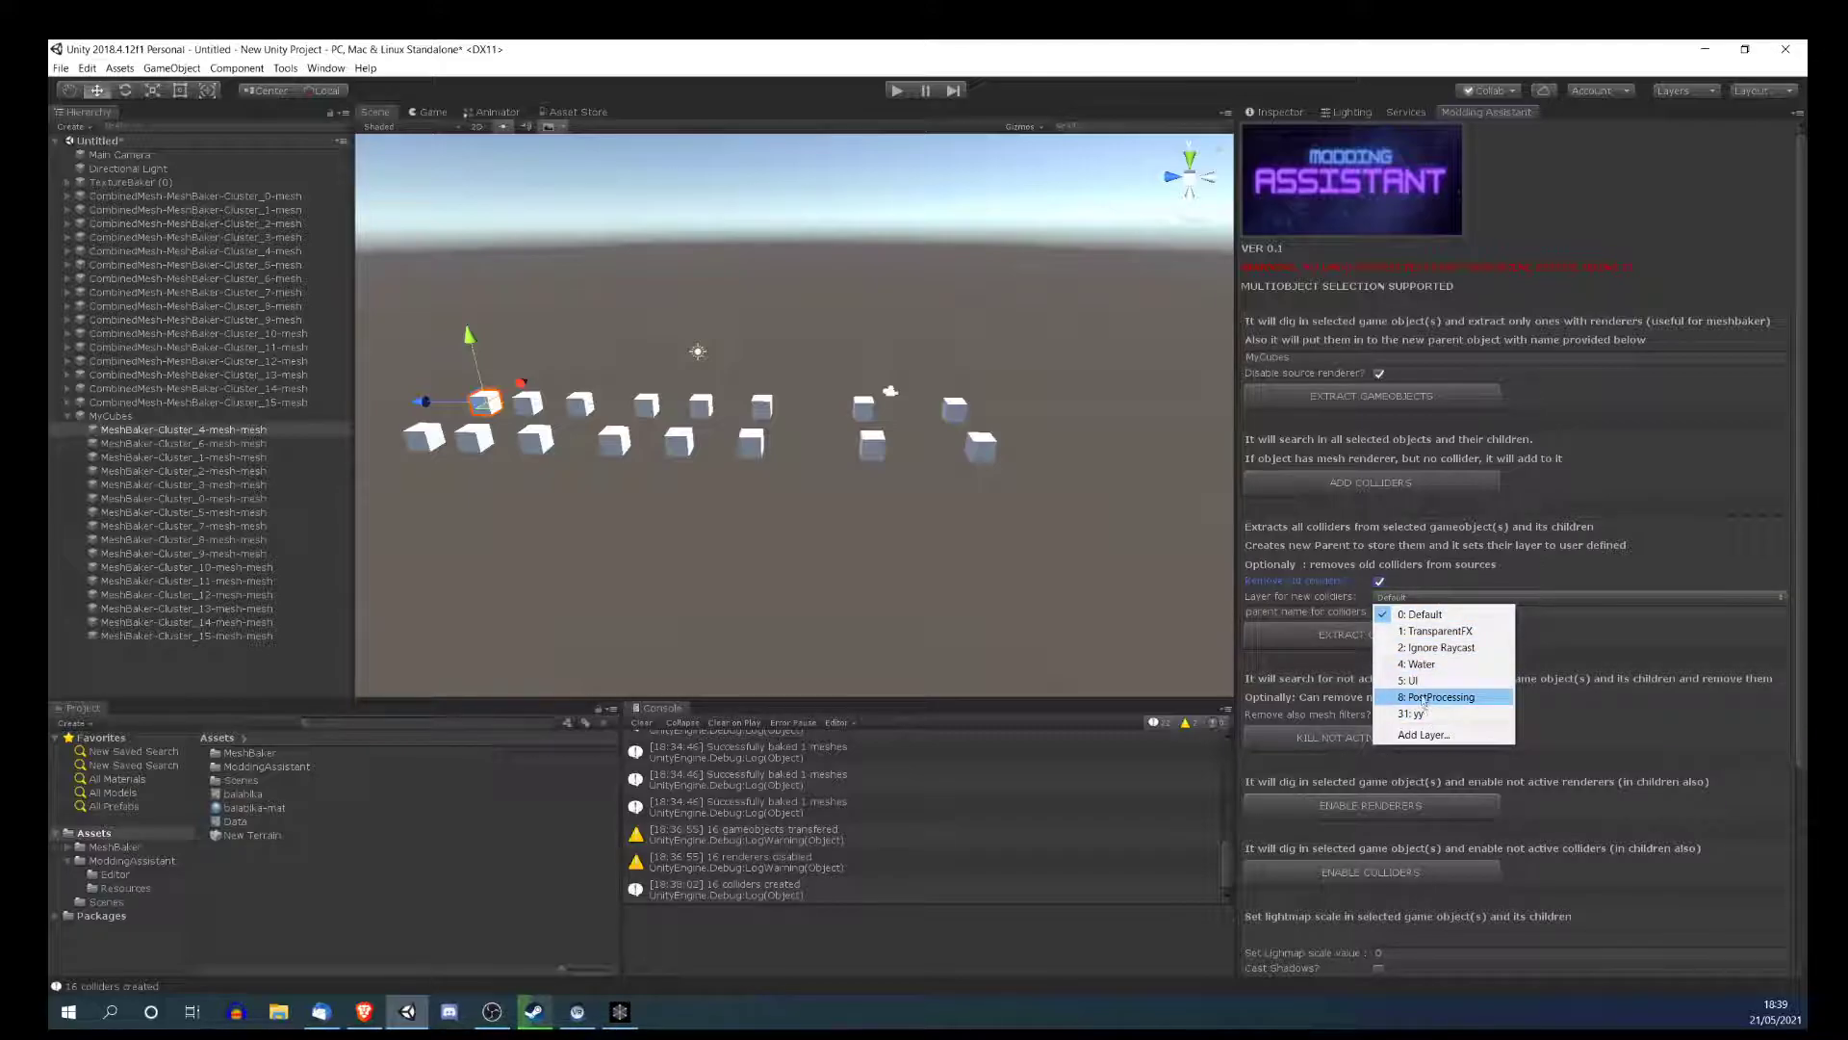
left_click(1420, 665)
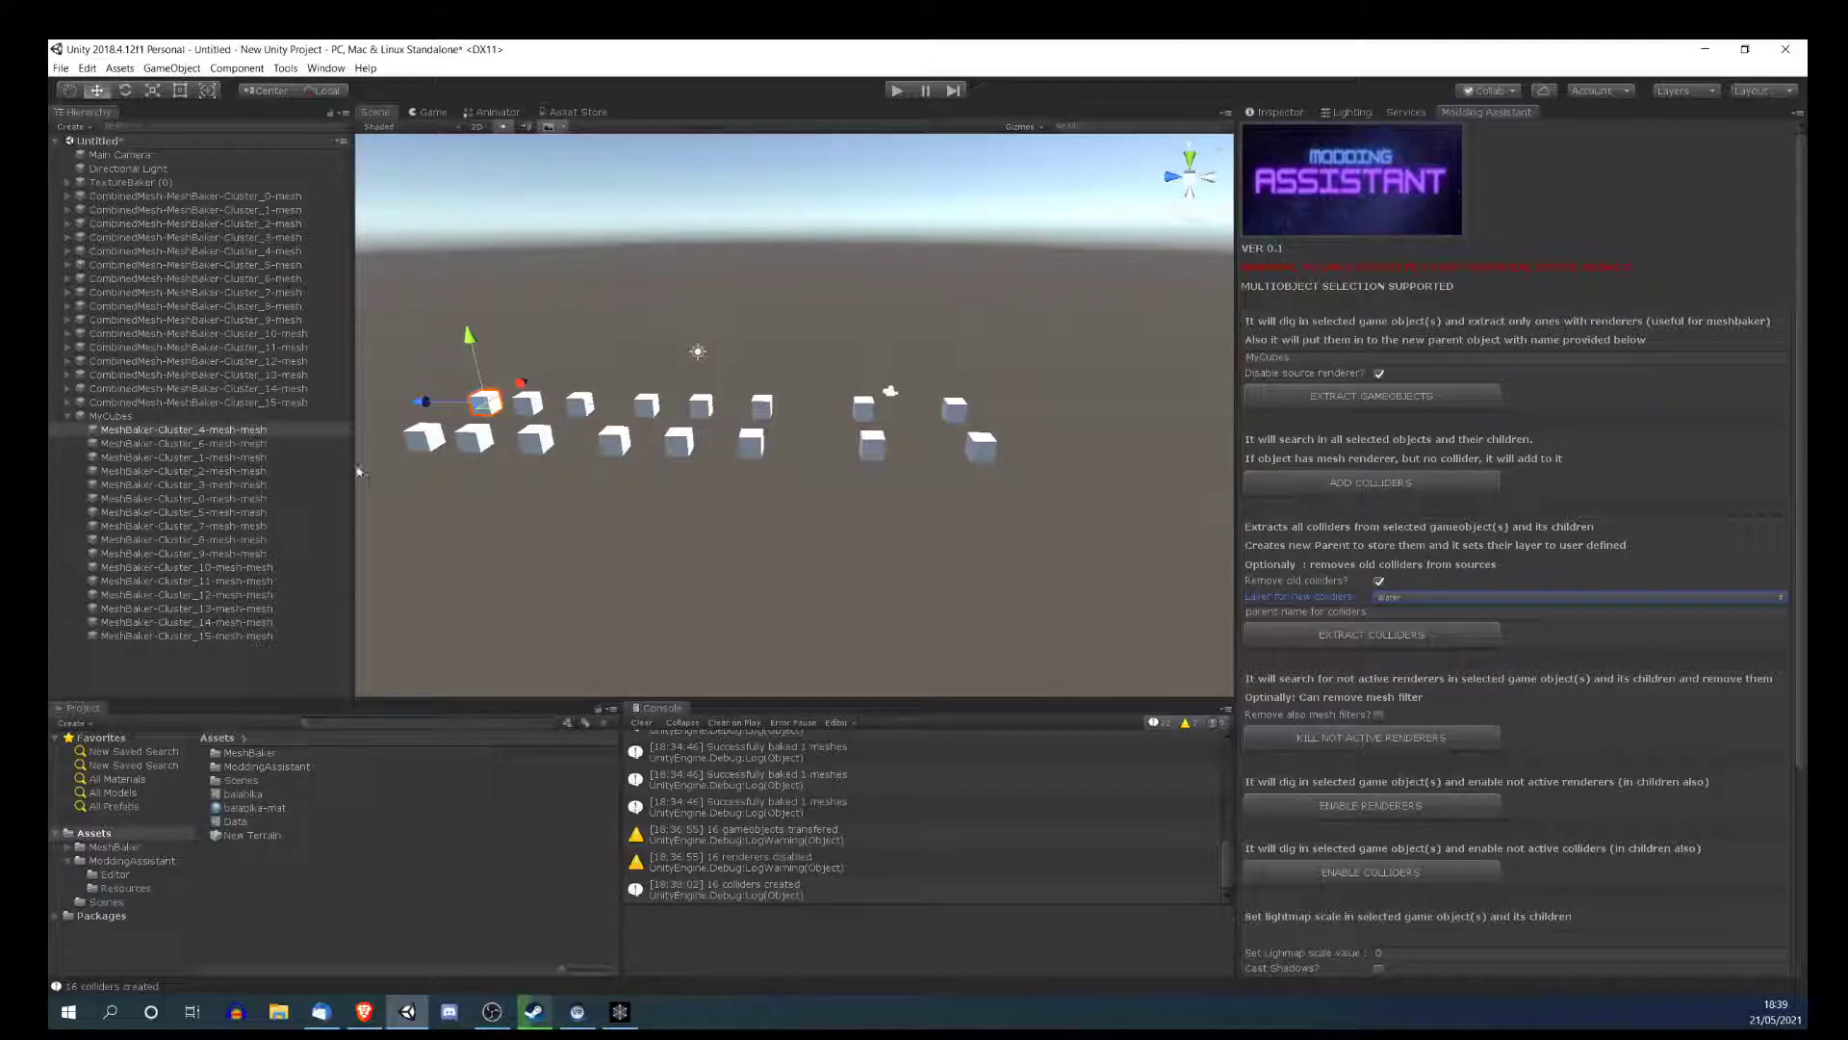
- Extract the colliders of the MyCubes parent and its children into a new parent with the default name
left_click(96, 417)
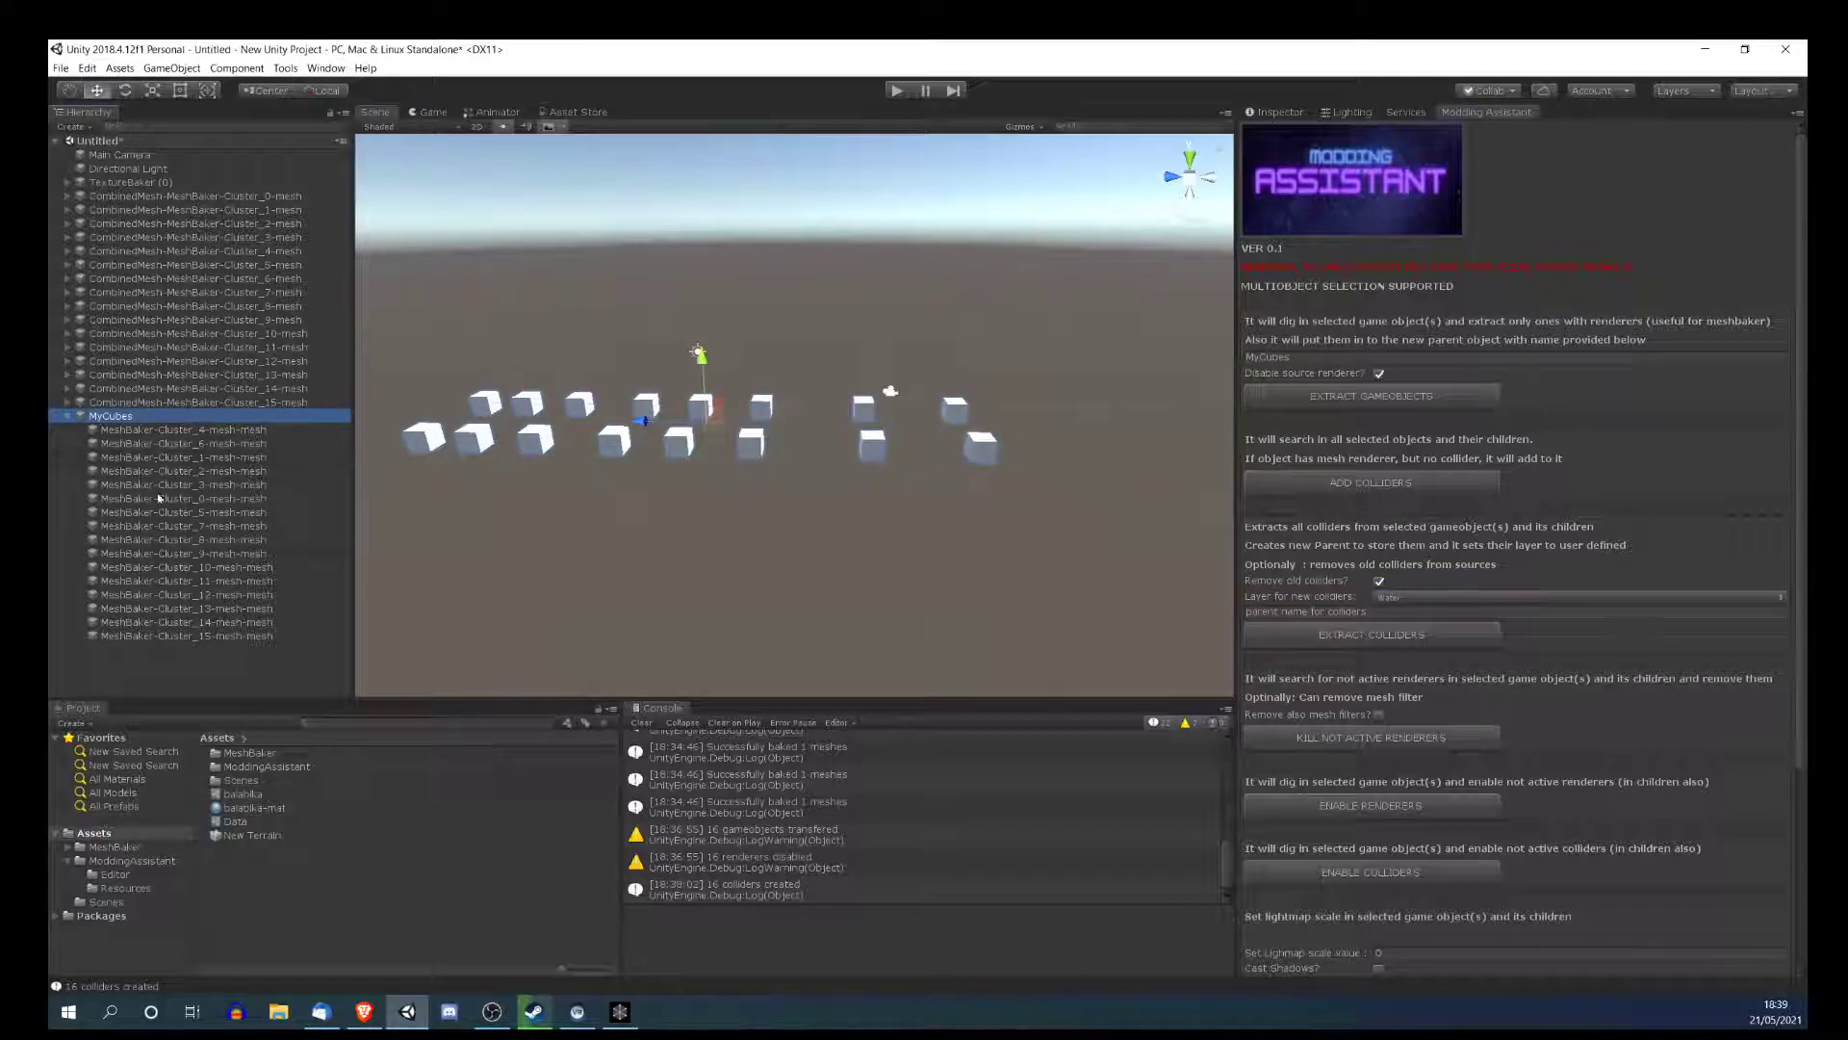
left_click(177, 638, "shift")
left_click(101, 417)
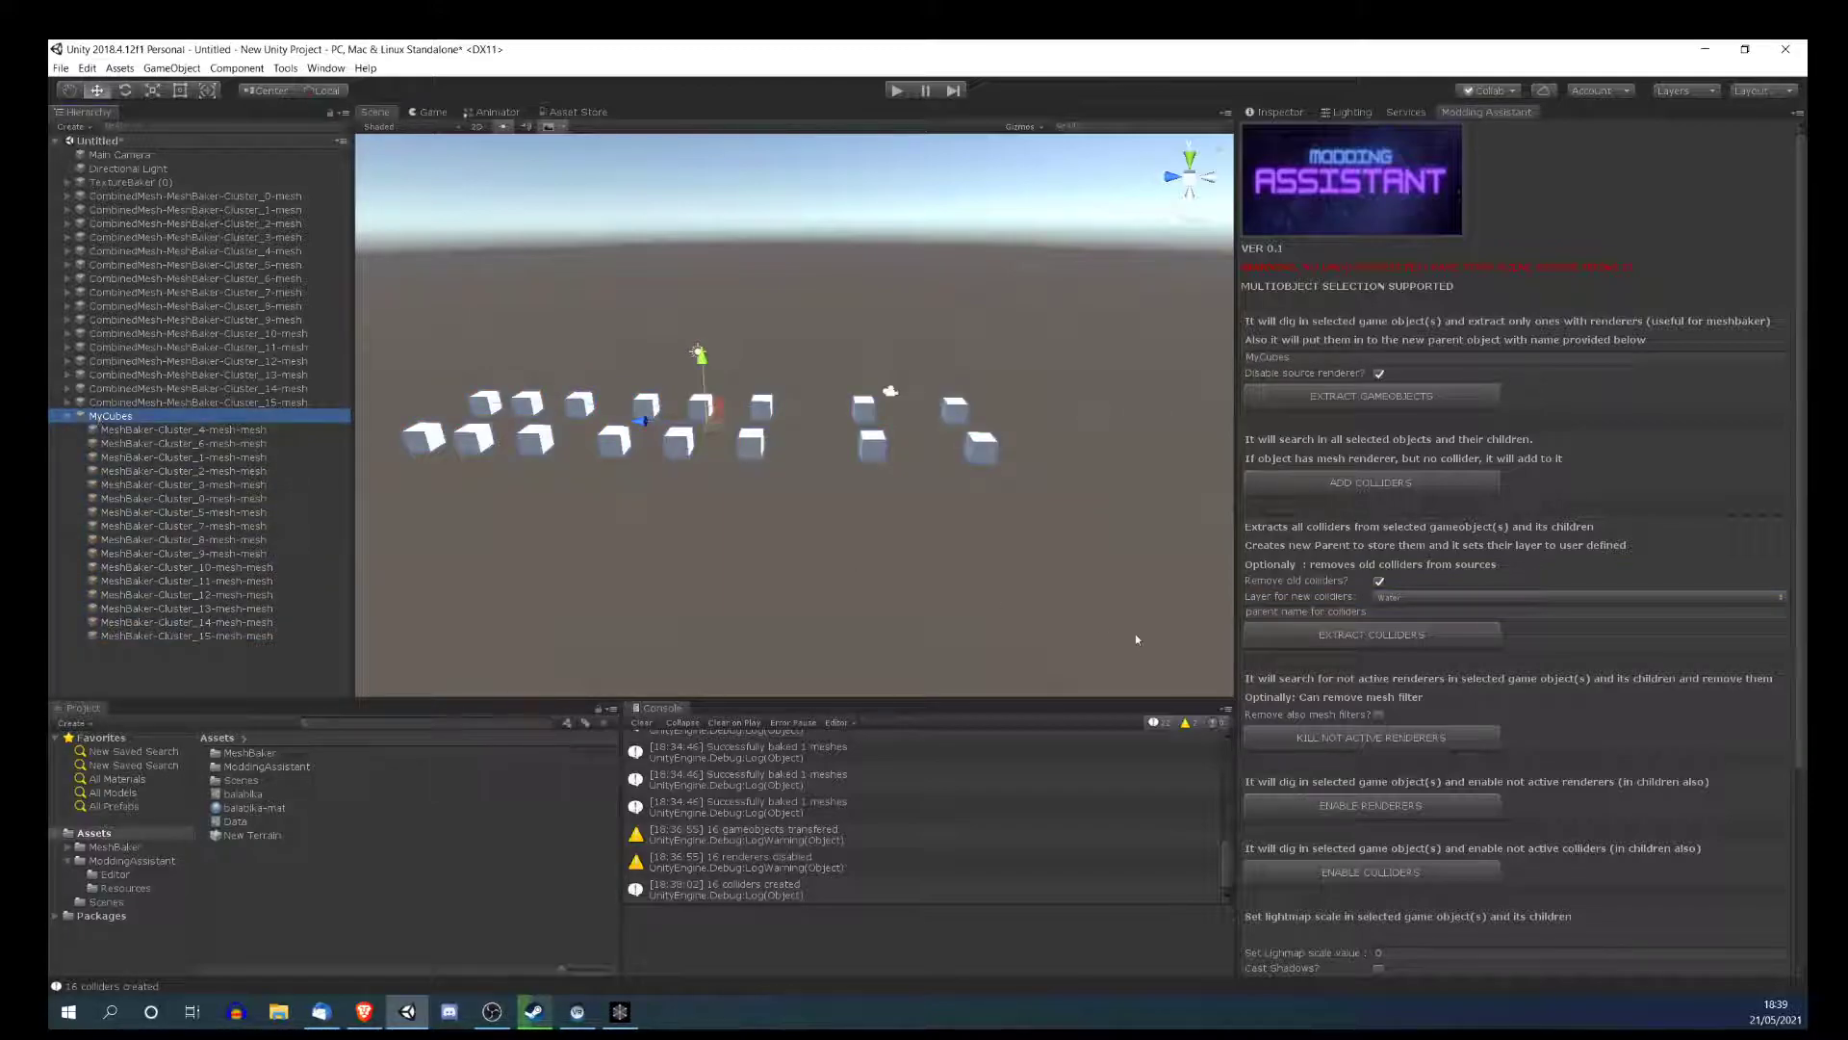
left_click(1361, 635)
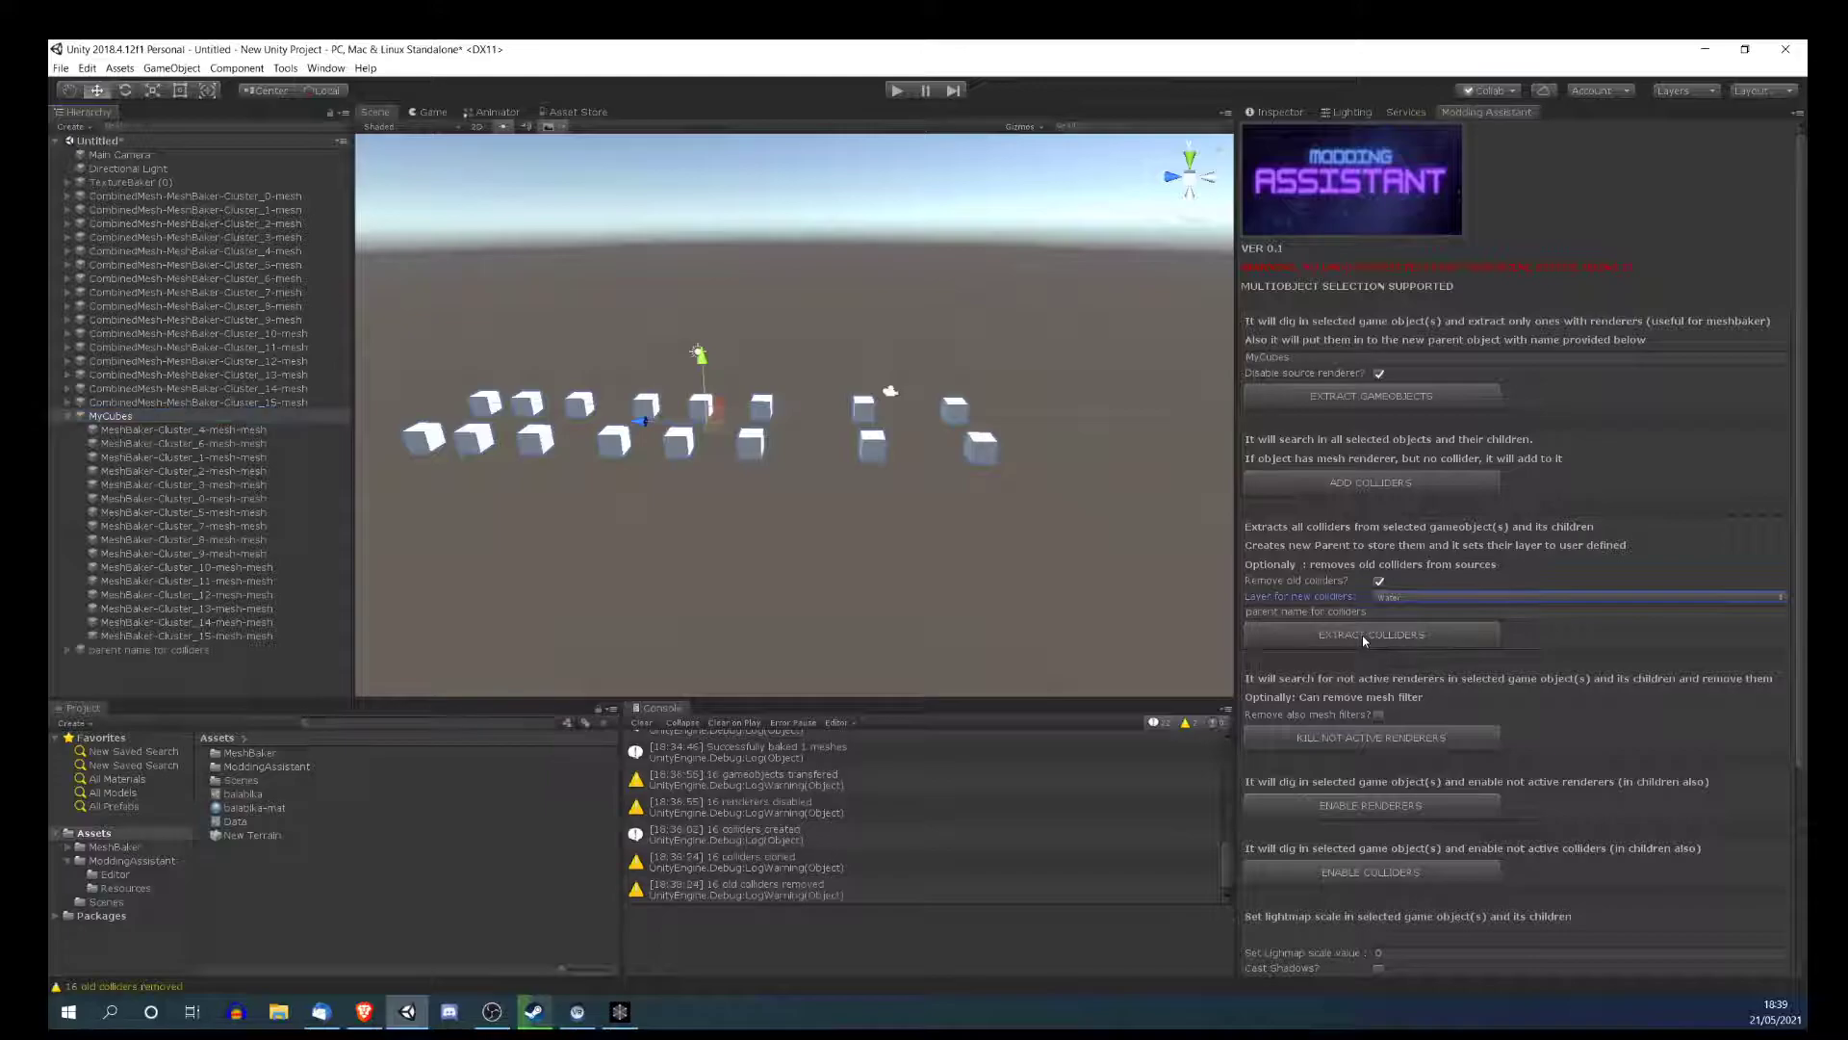
- Delete the default-named collider parent, name the new parent "Colliders from MYCUBES" and run the collider extraction
left_click(135, 650)
key("Delete")
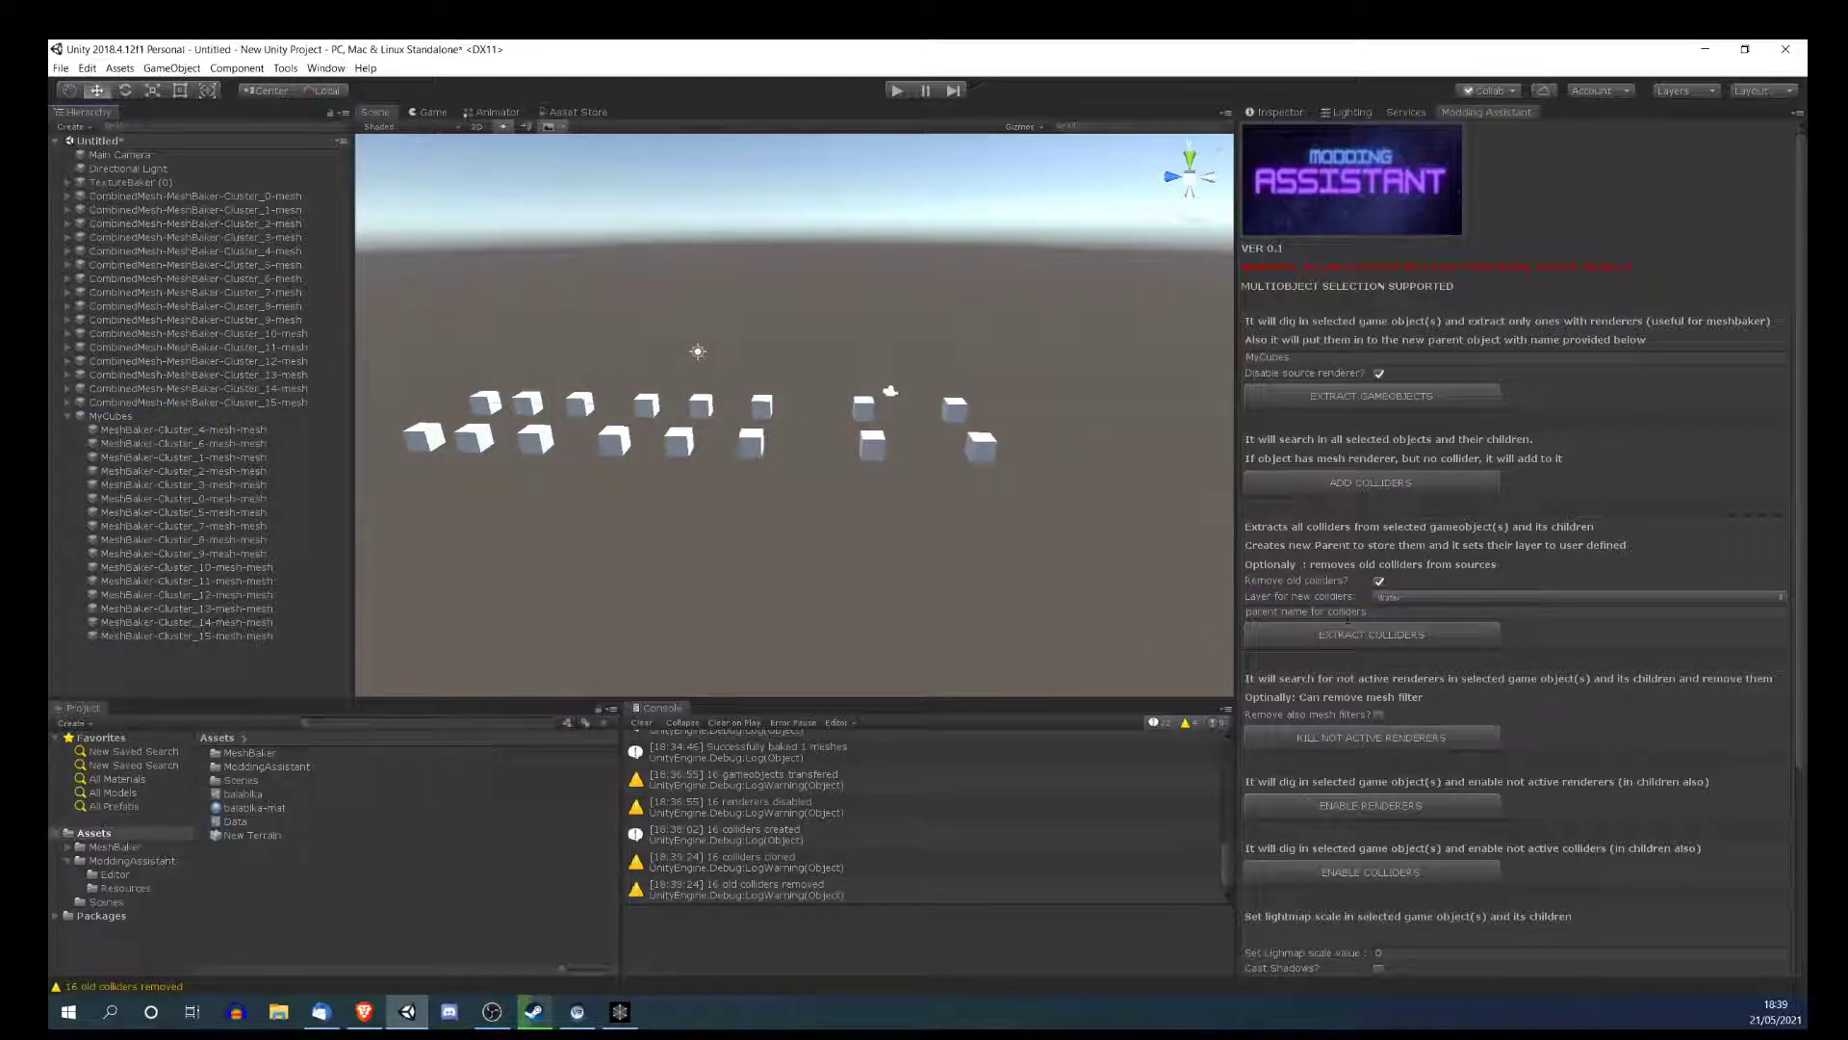
left_click(1376, 611)
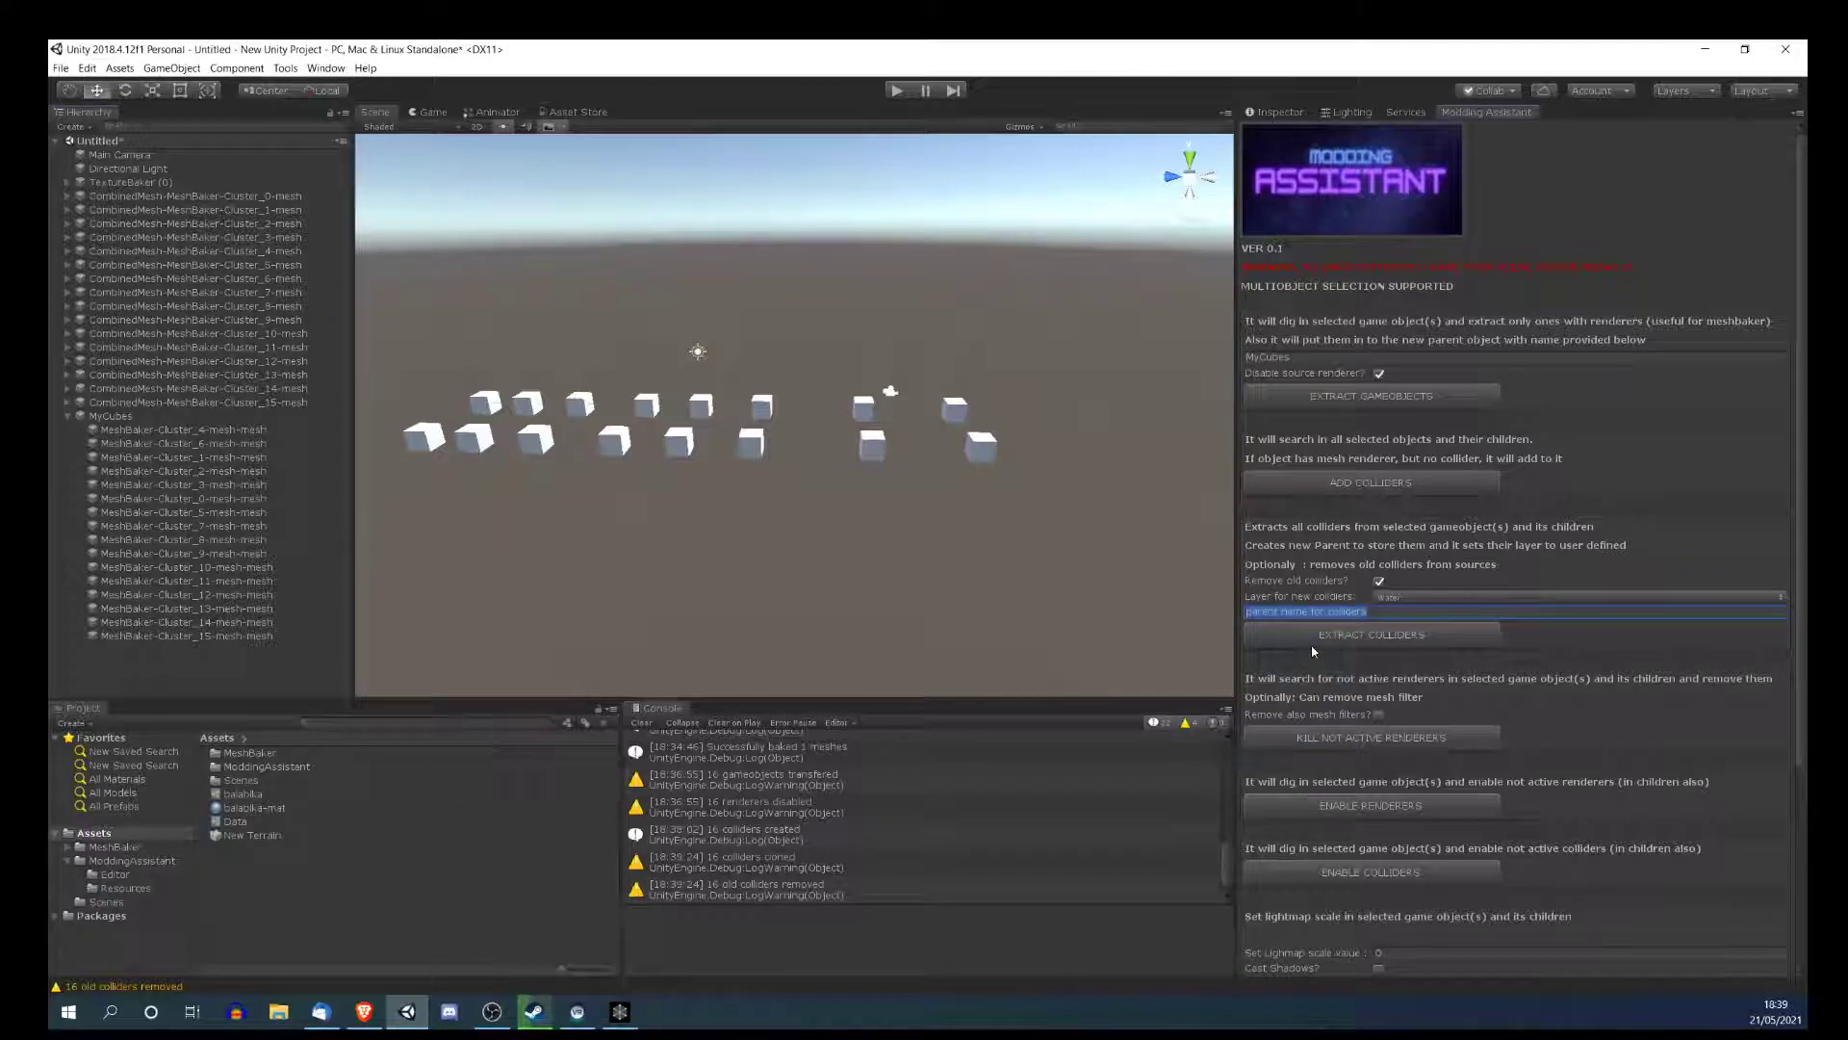
type("Colliders from My")
left_click(1327, 635)
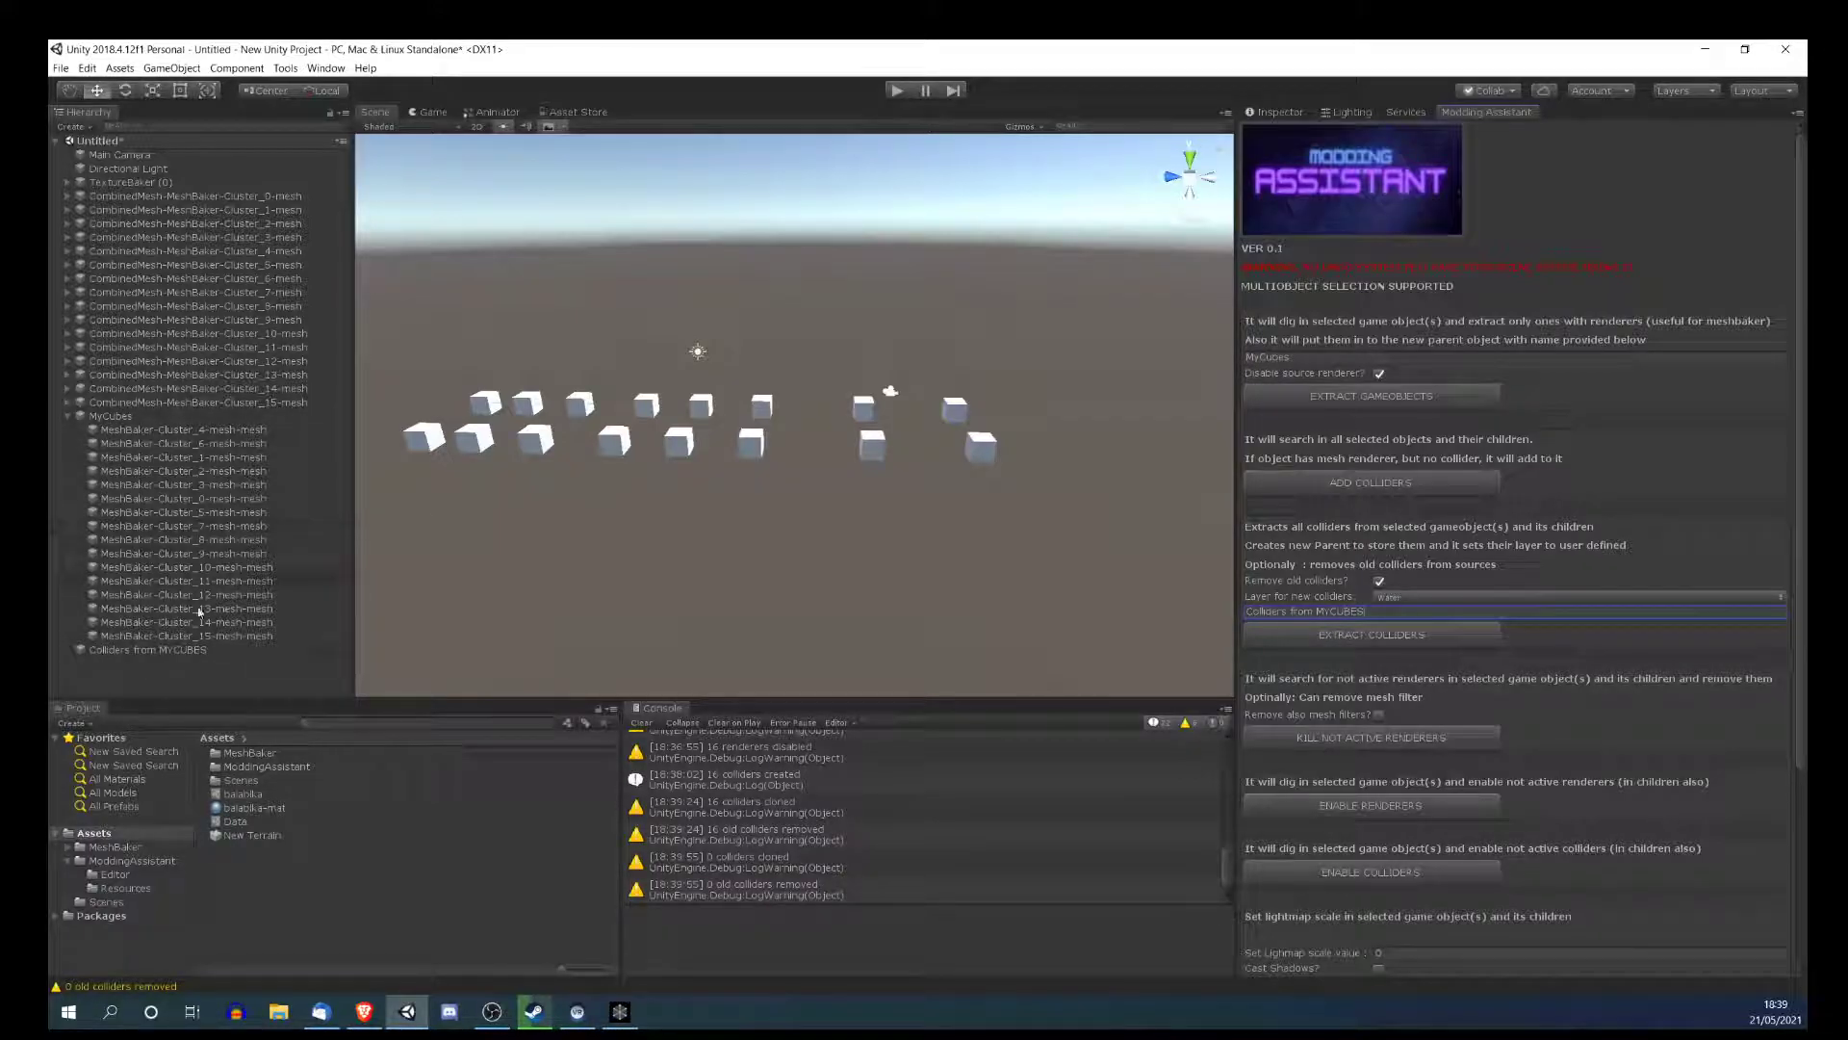
- Delete the empty Colliders from MYCUBES parent and try extracting the colliders again with MyCubes selected
left_click(145, 650)
key("Delete")
left_click(111, 416)
left_click(1386, 638)
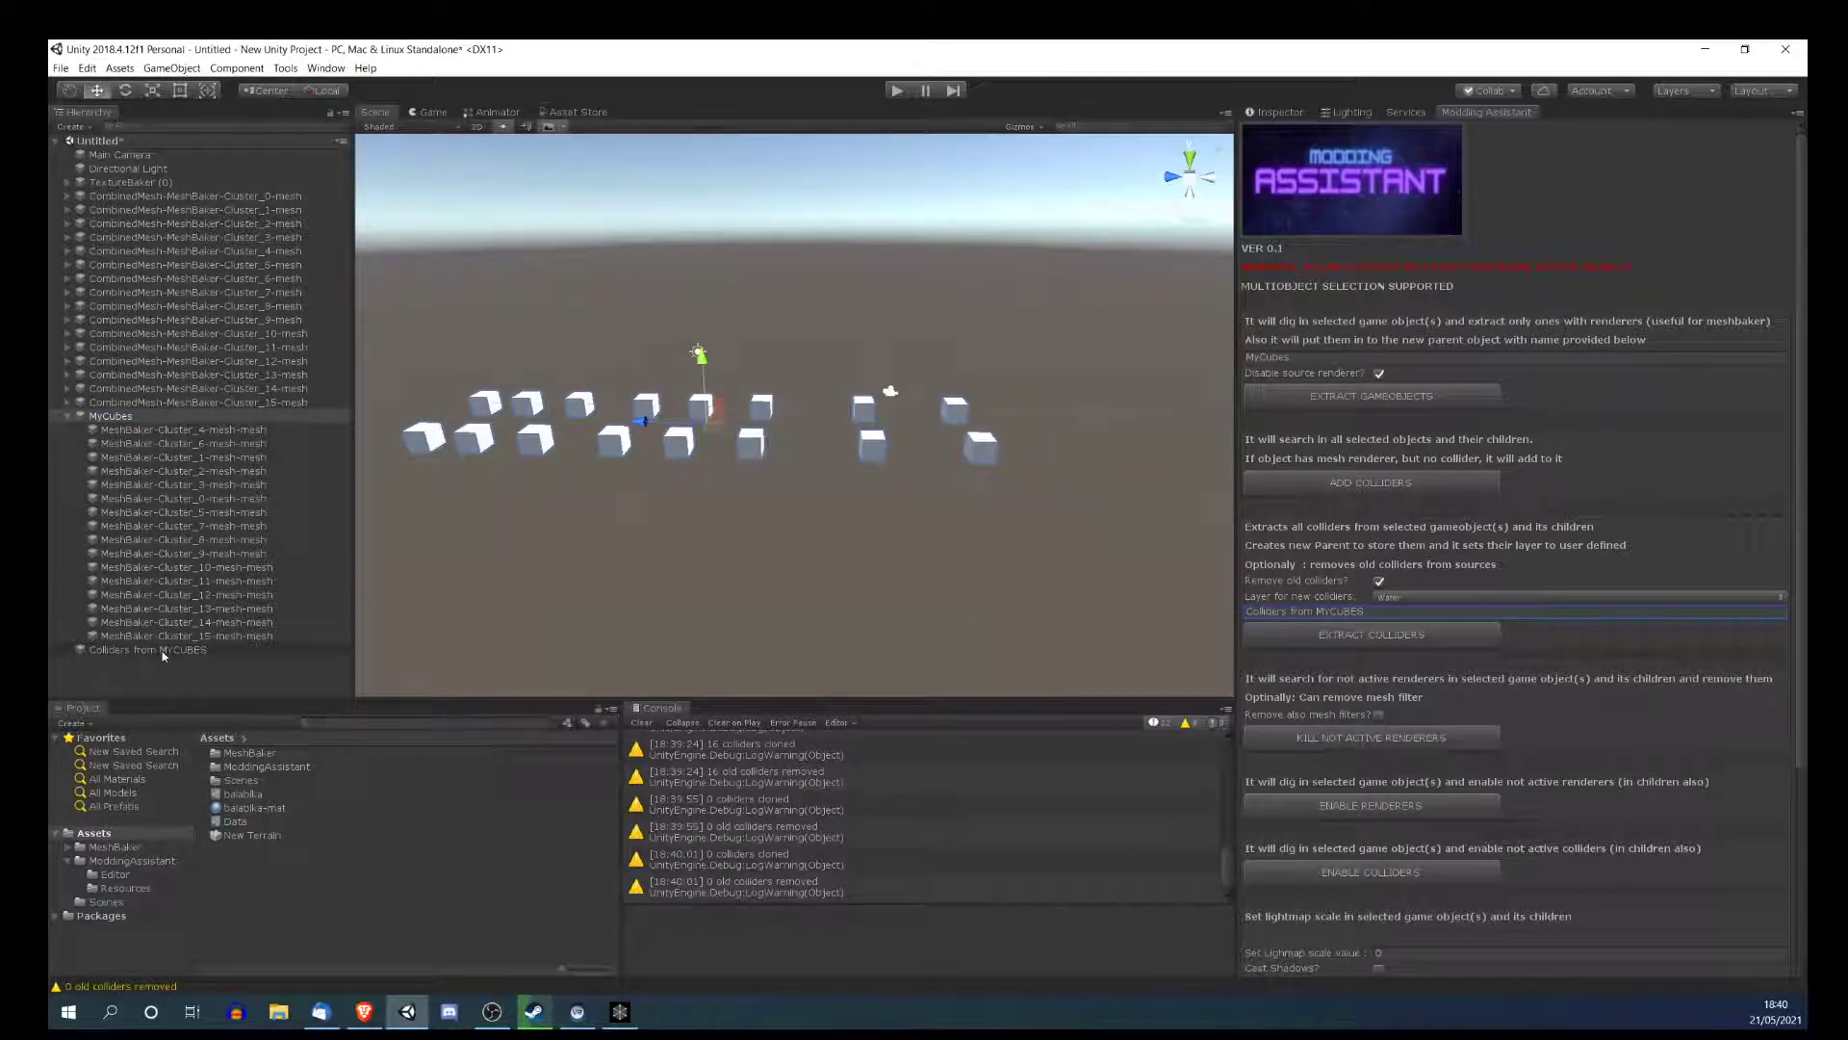
- Inspect the Cluster_11 mesh in MyCubes for a Mesh Collider component
left_click(168, 610)
key("Up")
key("Down")
key("Up")
key("Up")
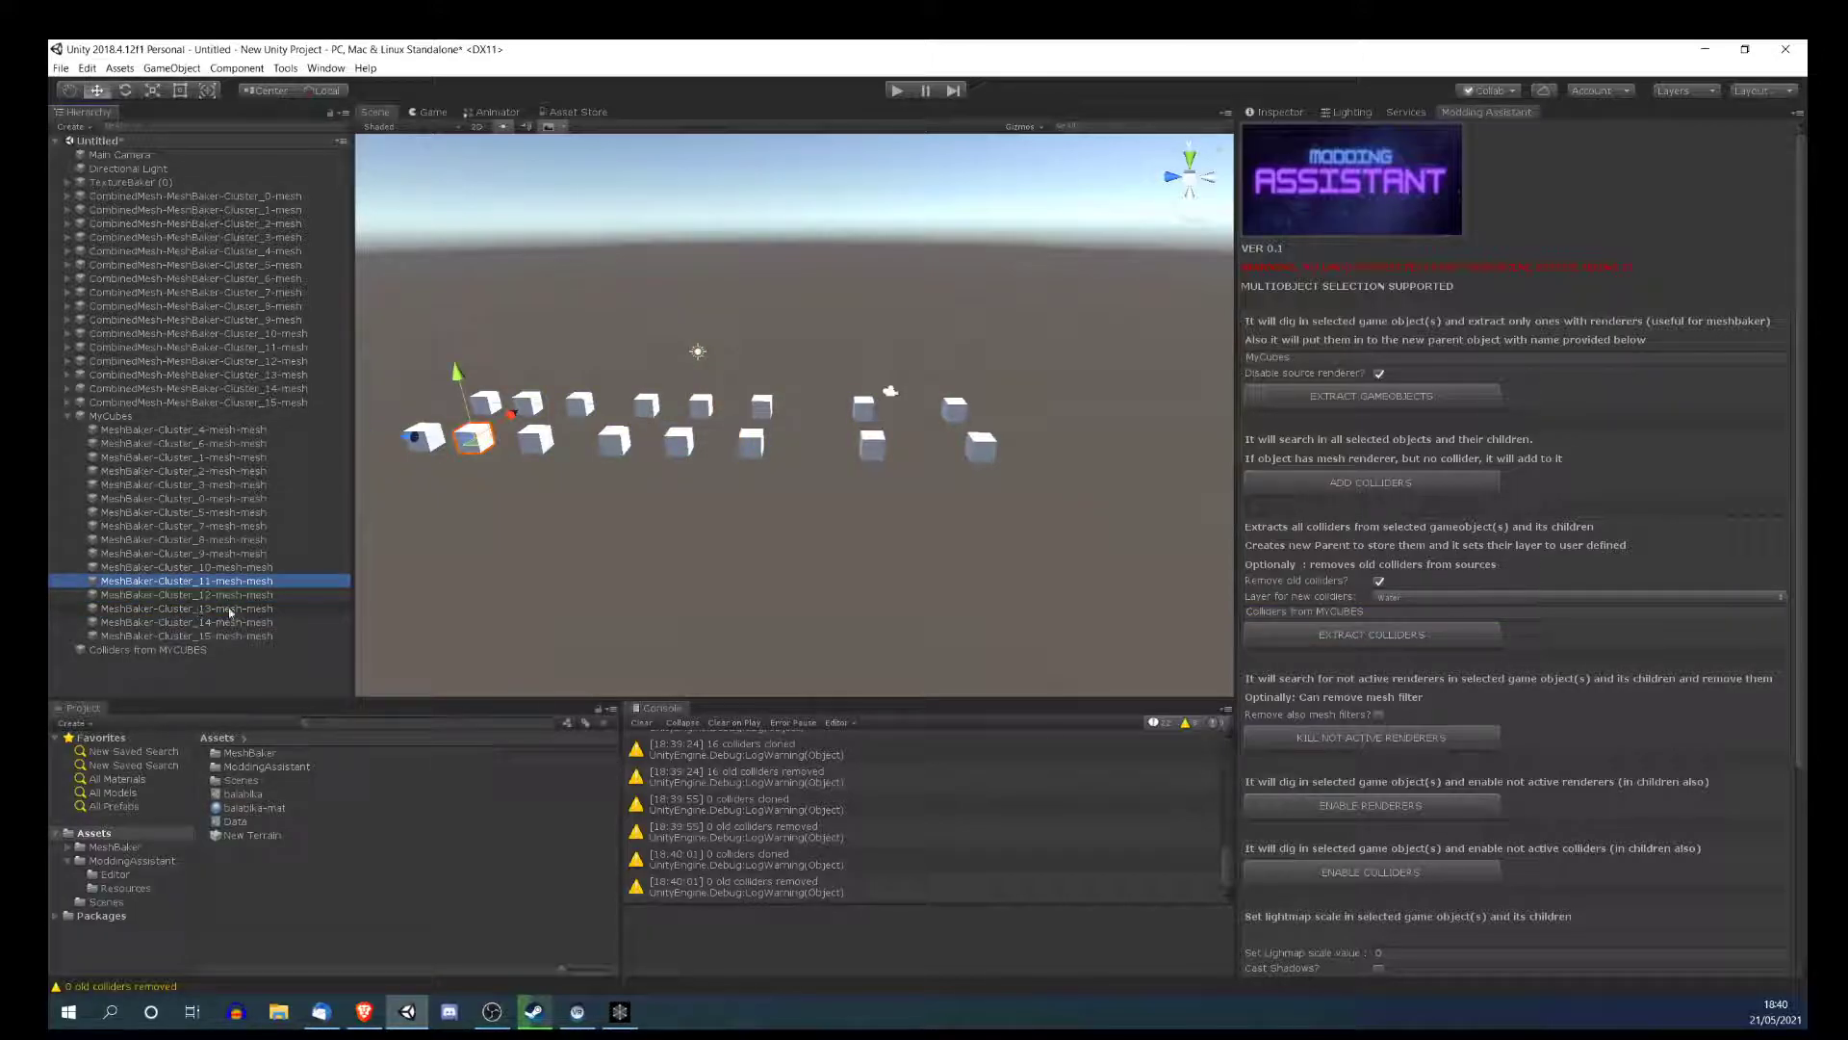
left_click(1275, 113)
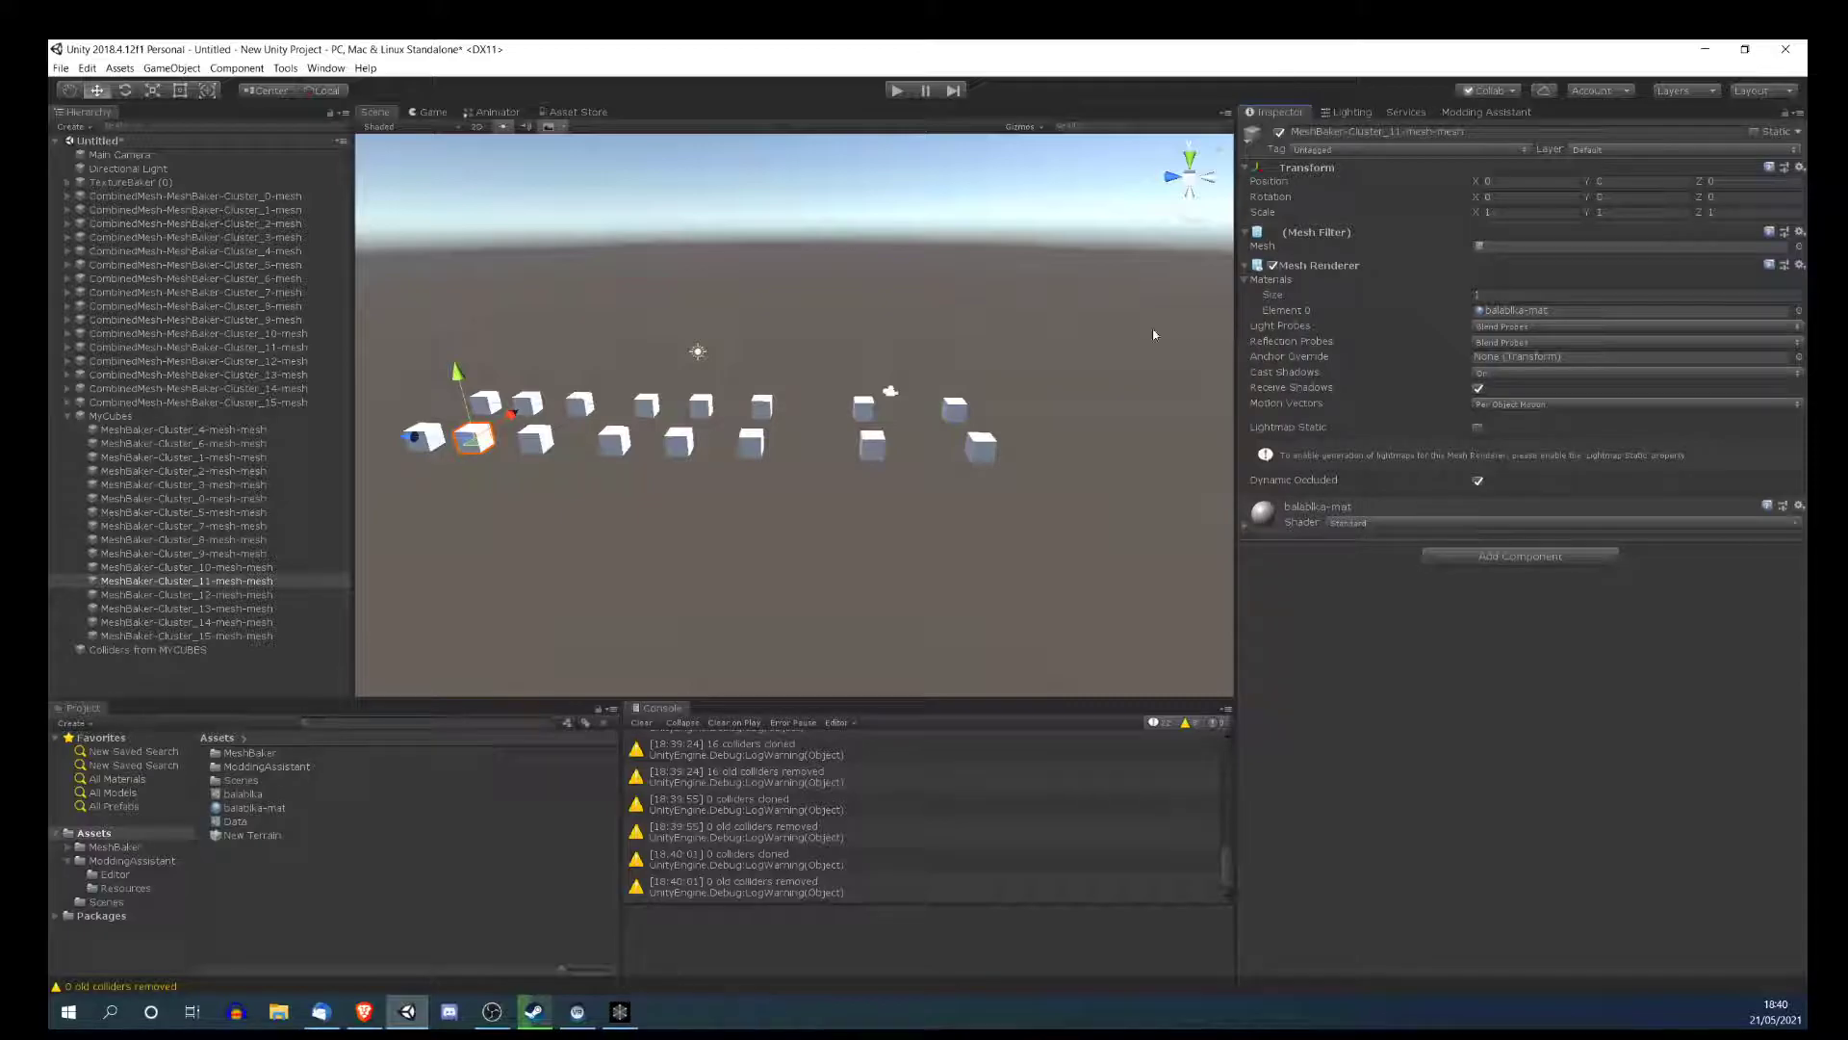
left_click(289, 471)
- Add colliders to the children of MyCubes with the Modding Assistant and check the Mesh Collider on the Cluster_1 mesh
left_click(104, 417)
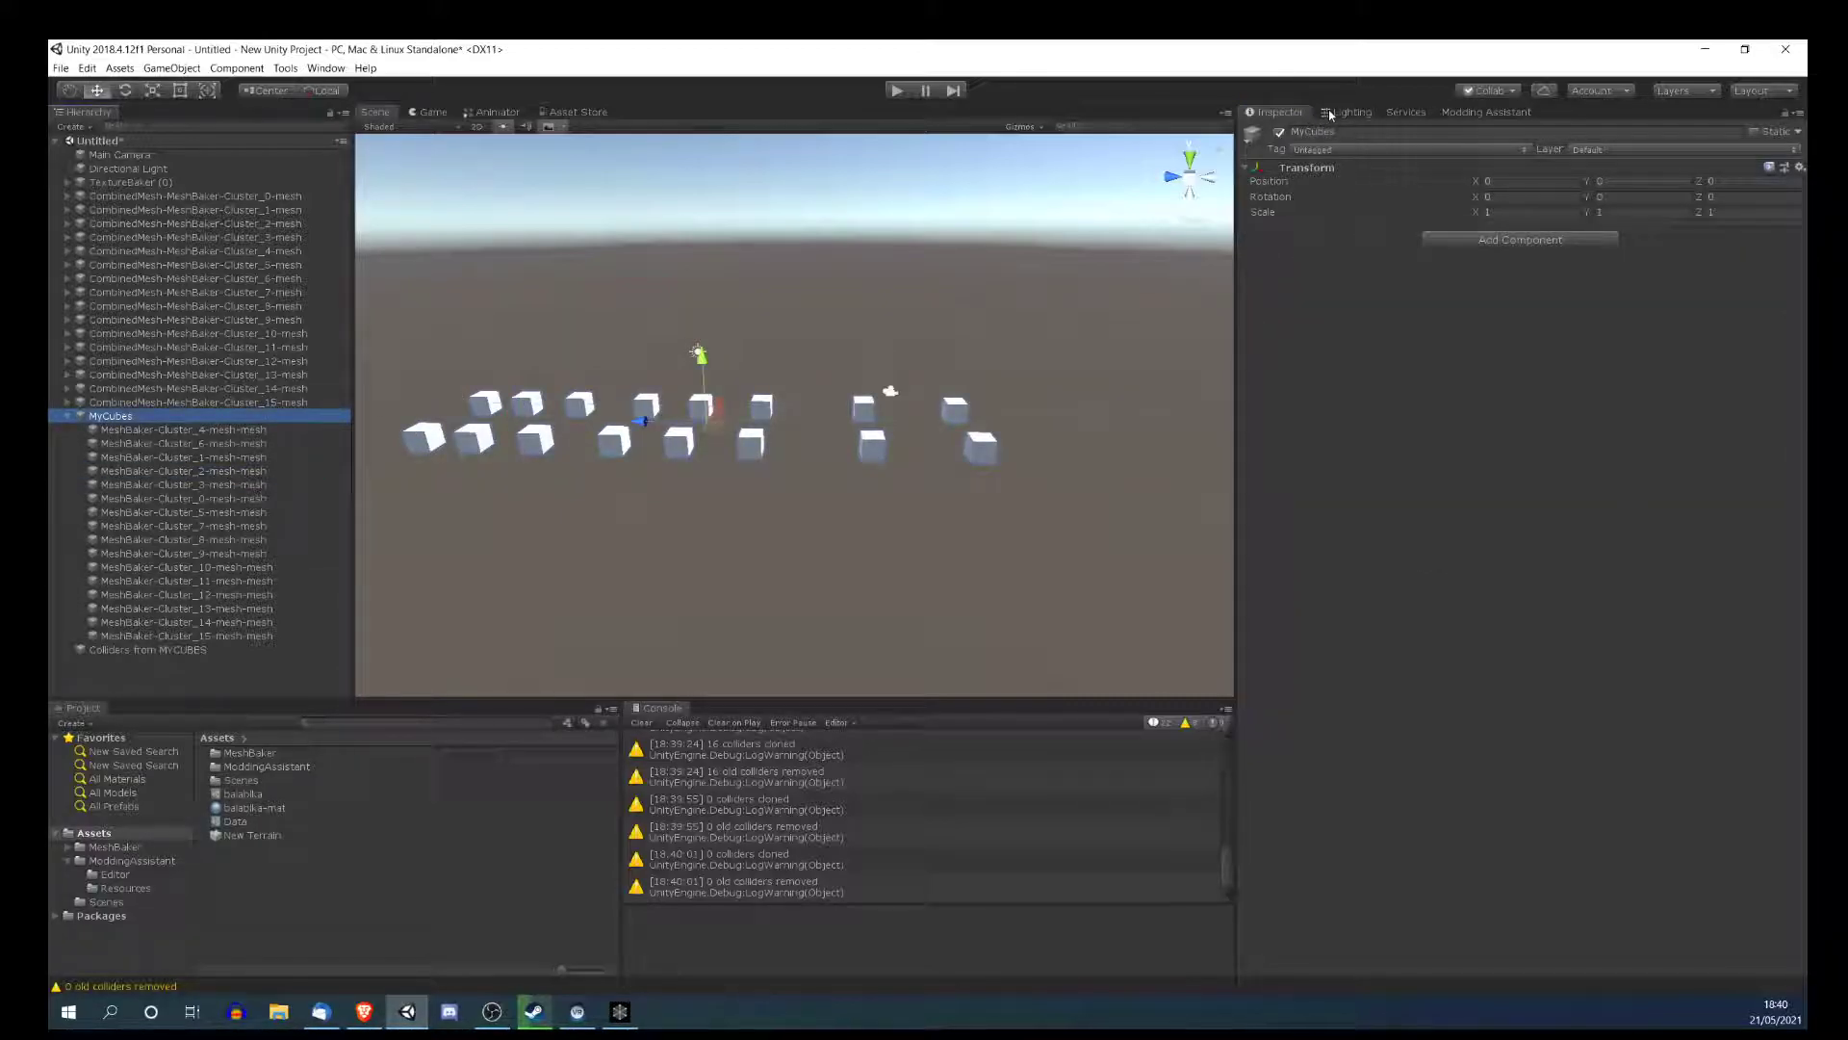
left_click(1470, 113)
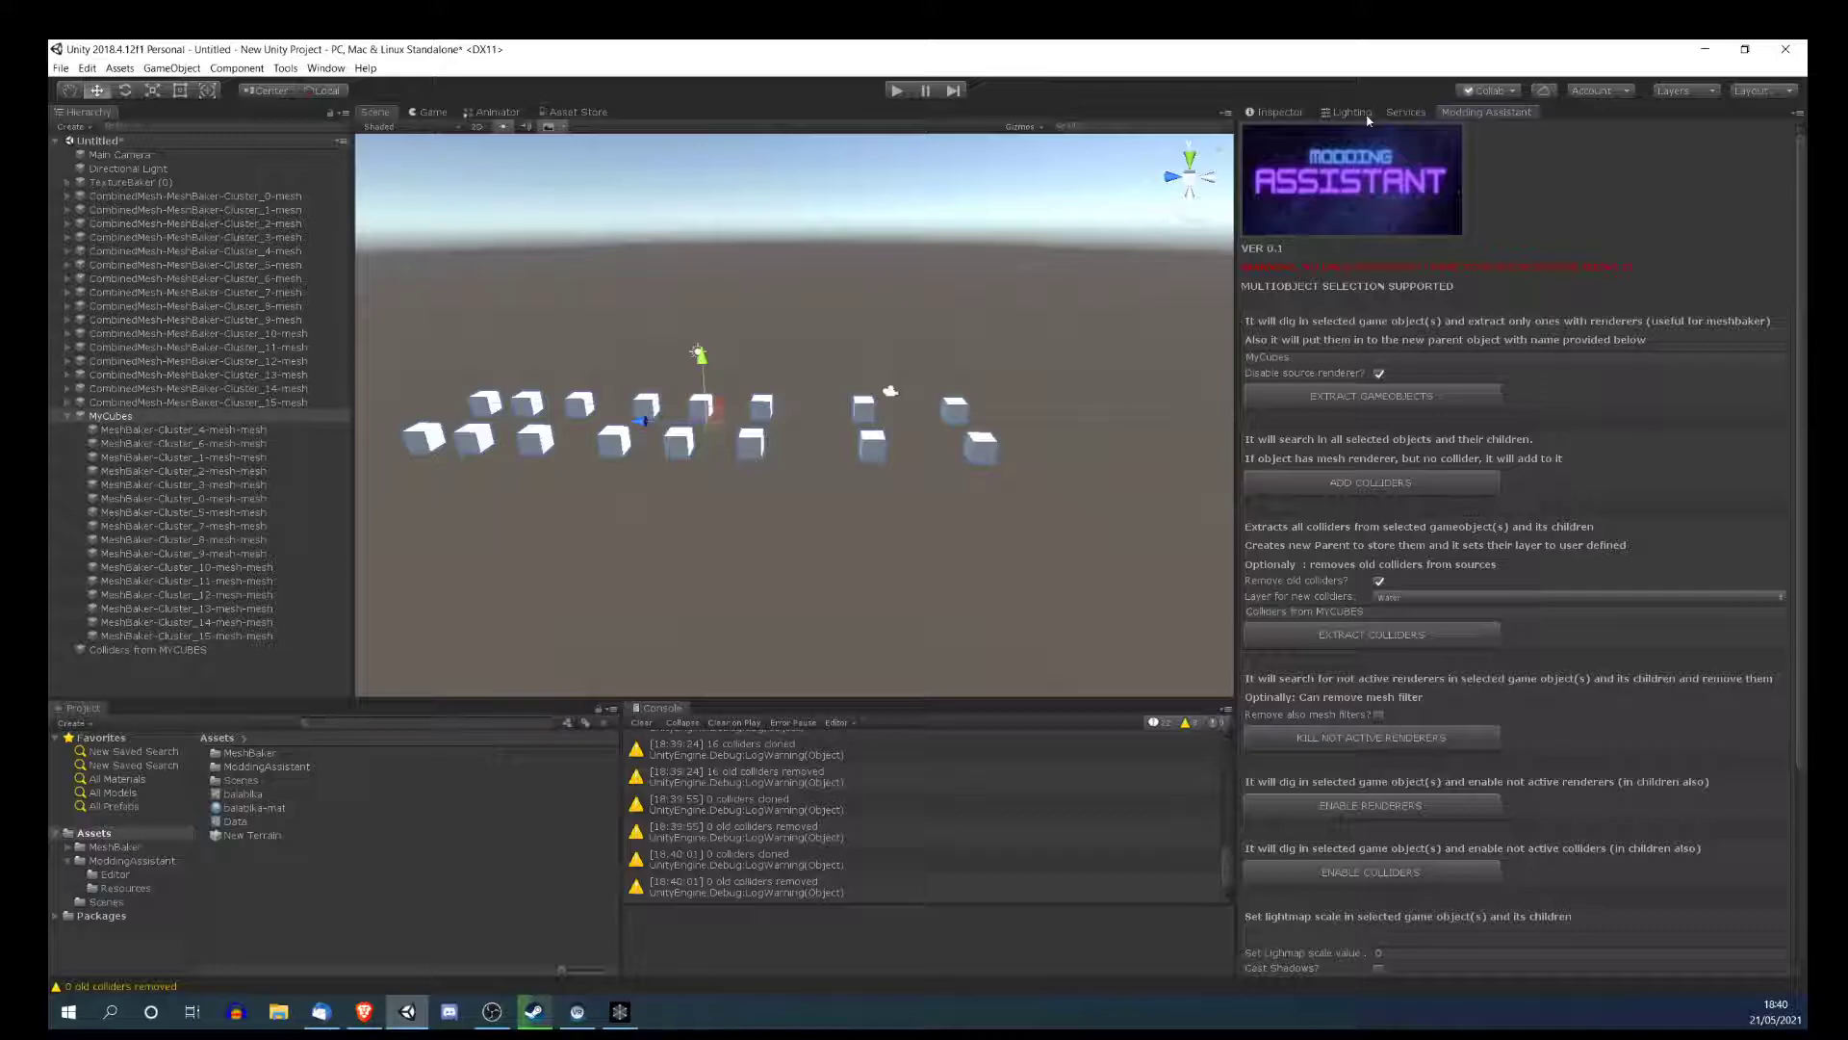
left_click(1339, 482)
left_click(183, 457)
left_click(1276, 112)
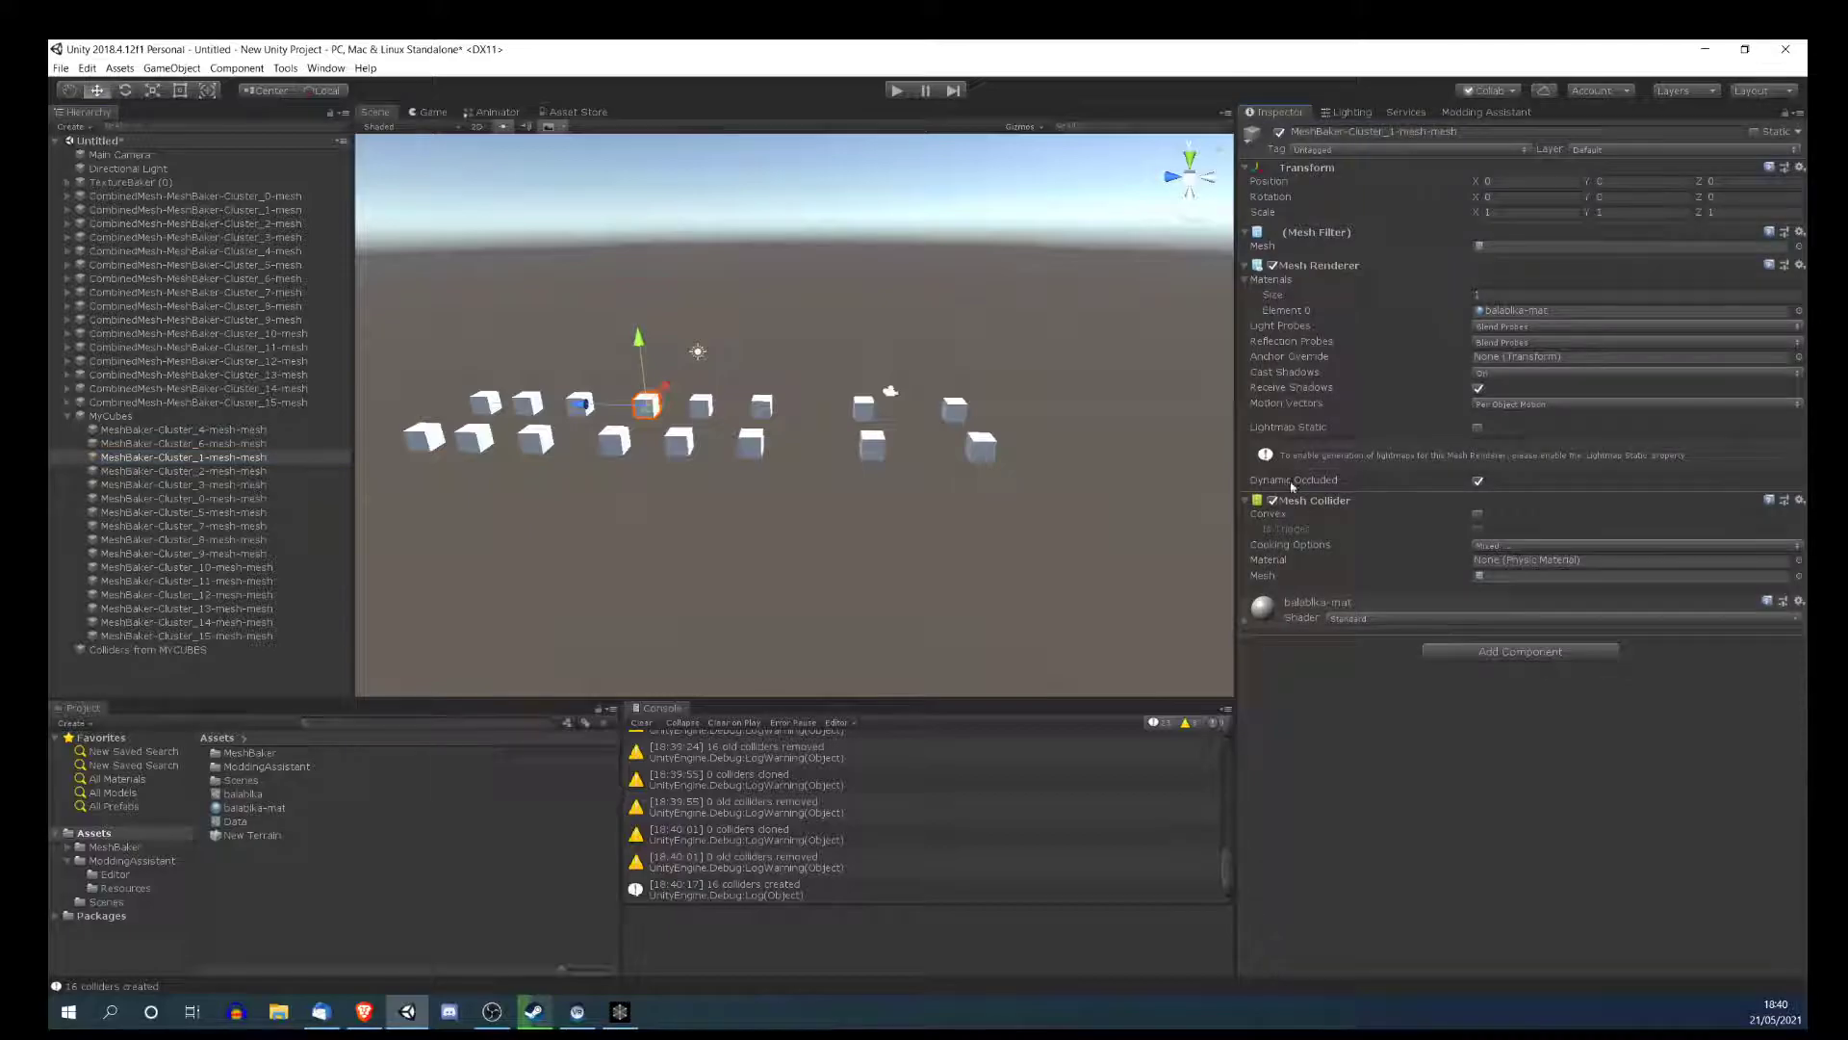
- Delete the empty Colliders from MYCUBES parent and extract the colliders of MyCubes into a new parent of the same name
left_click(126, 416)
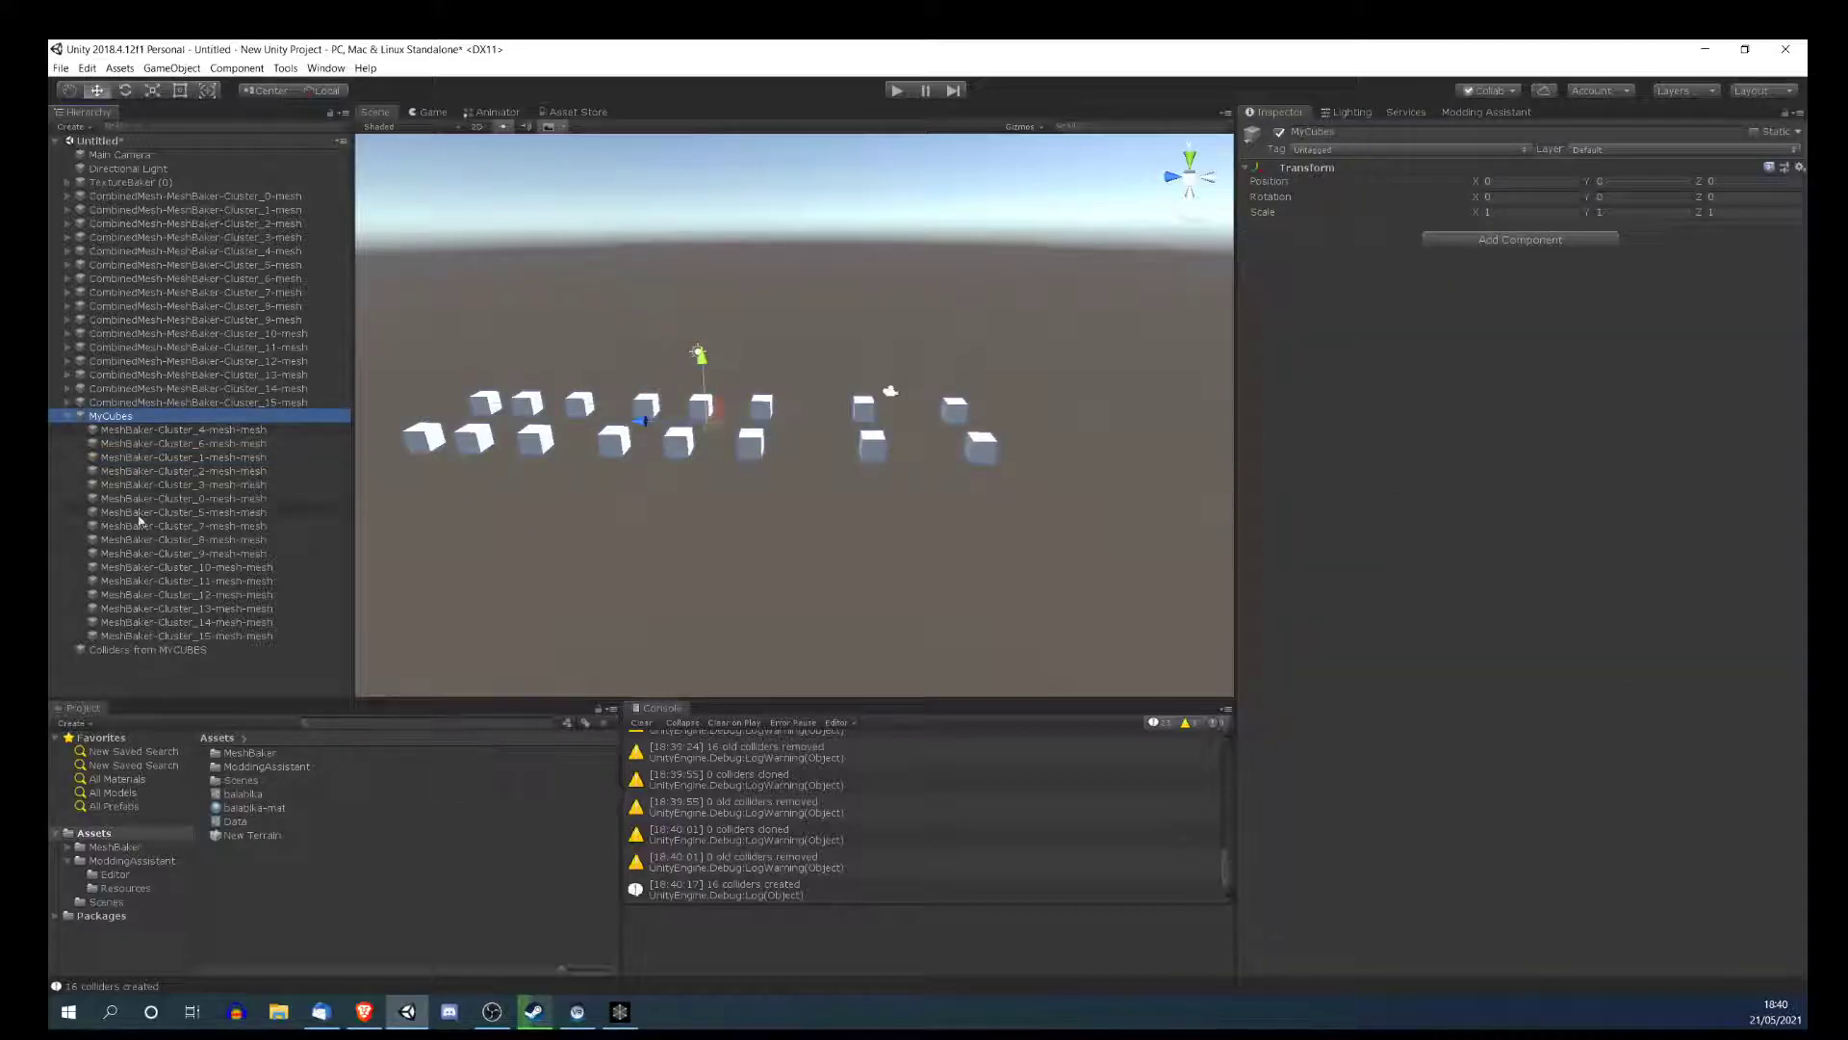
left_click(1486, 112)
left_click(151, 651)
key("Delete")
left_click(132, 417)
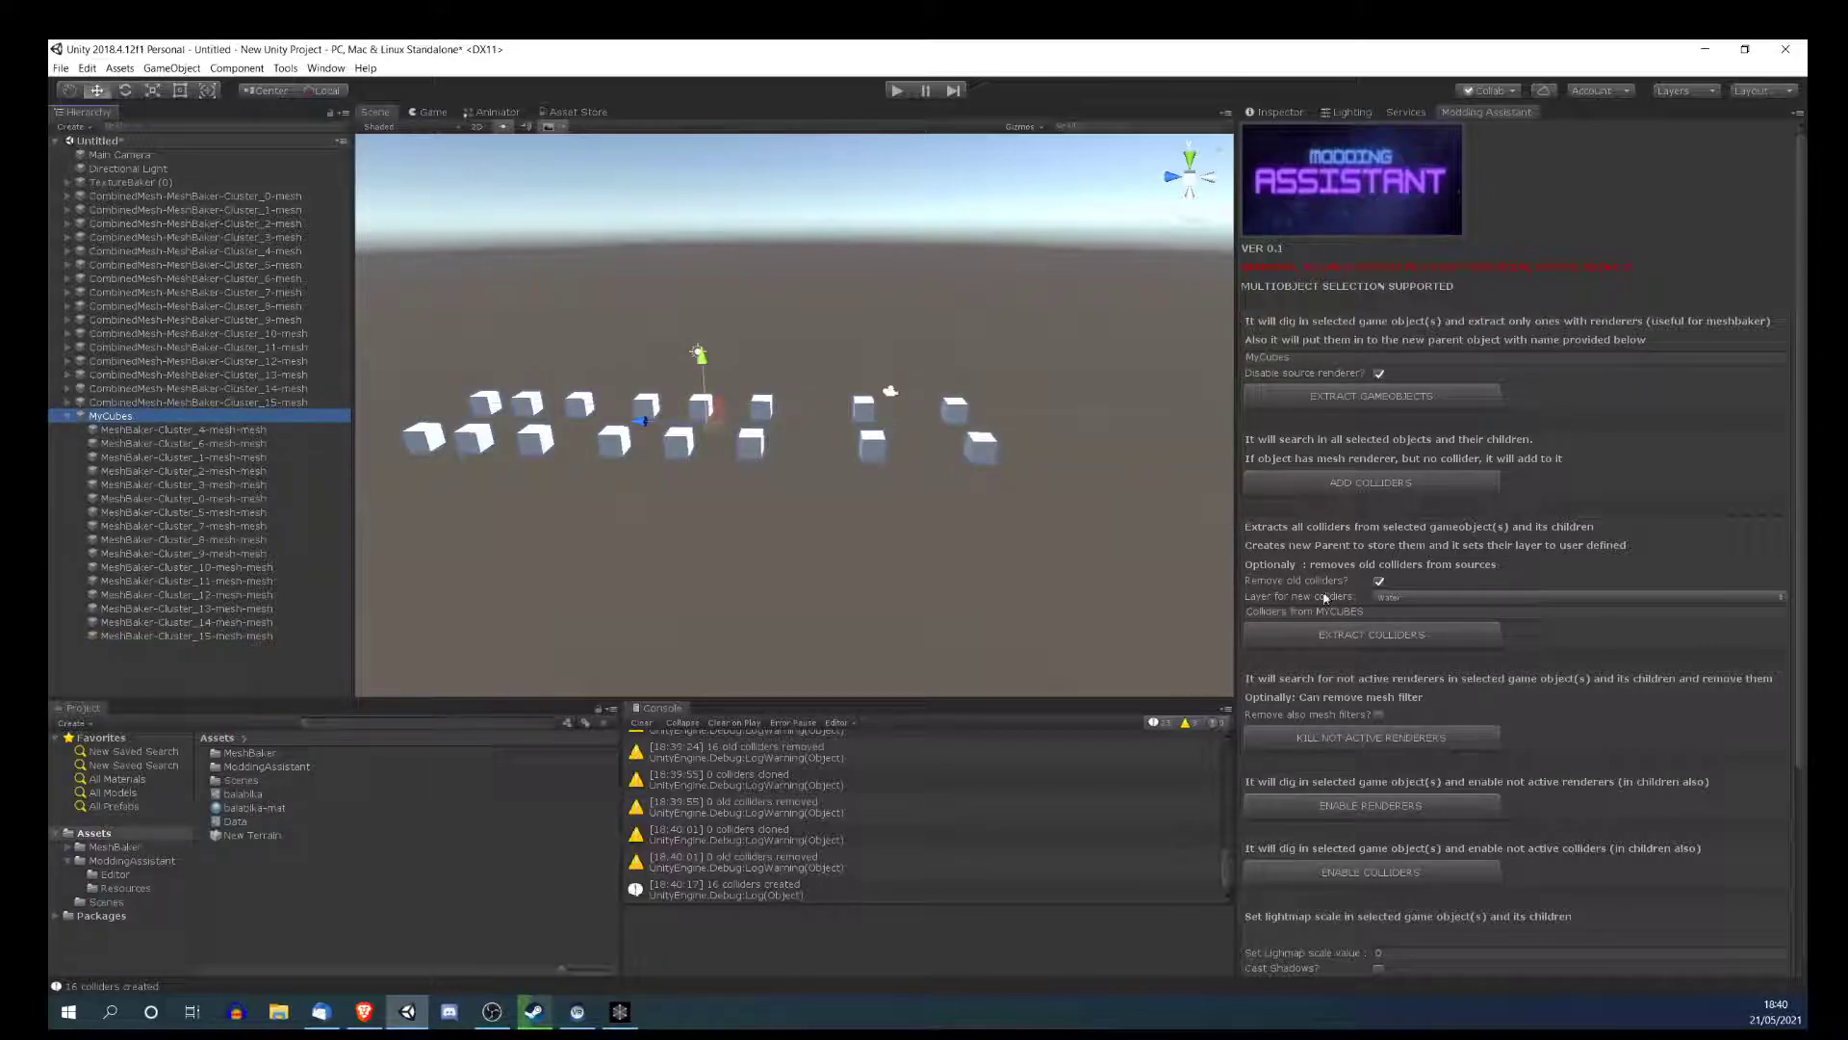
left_click(1333, 635)
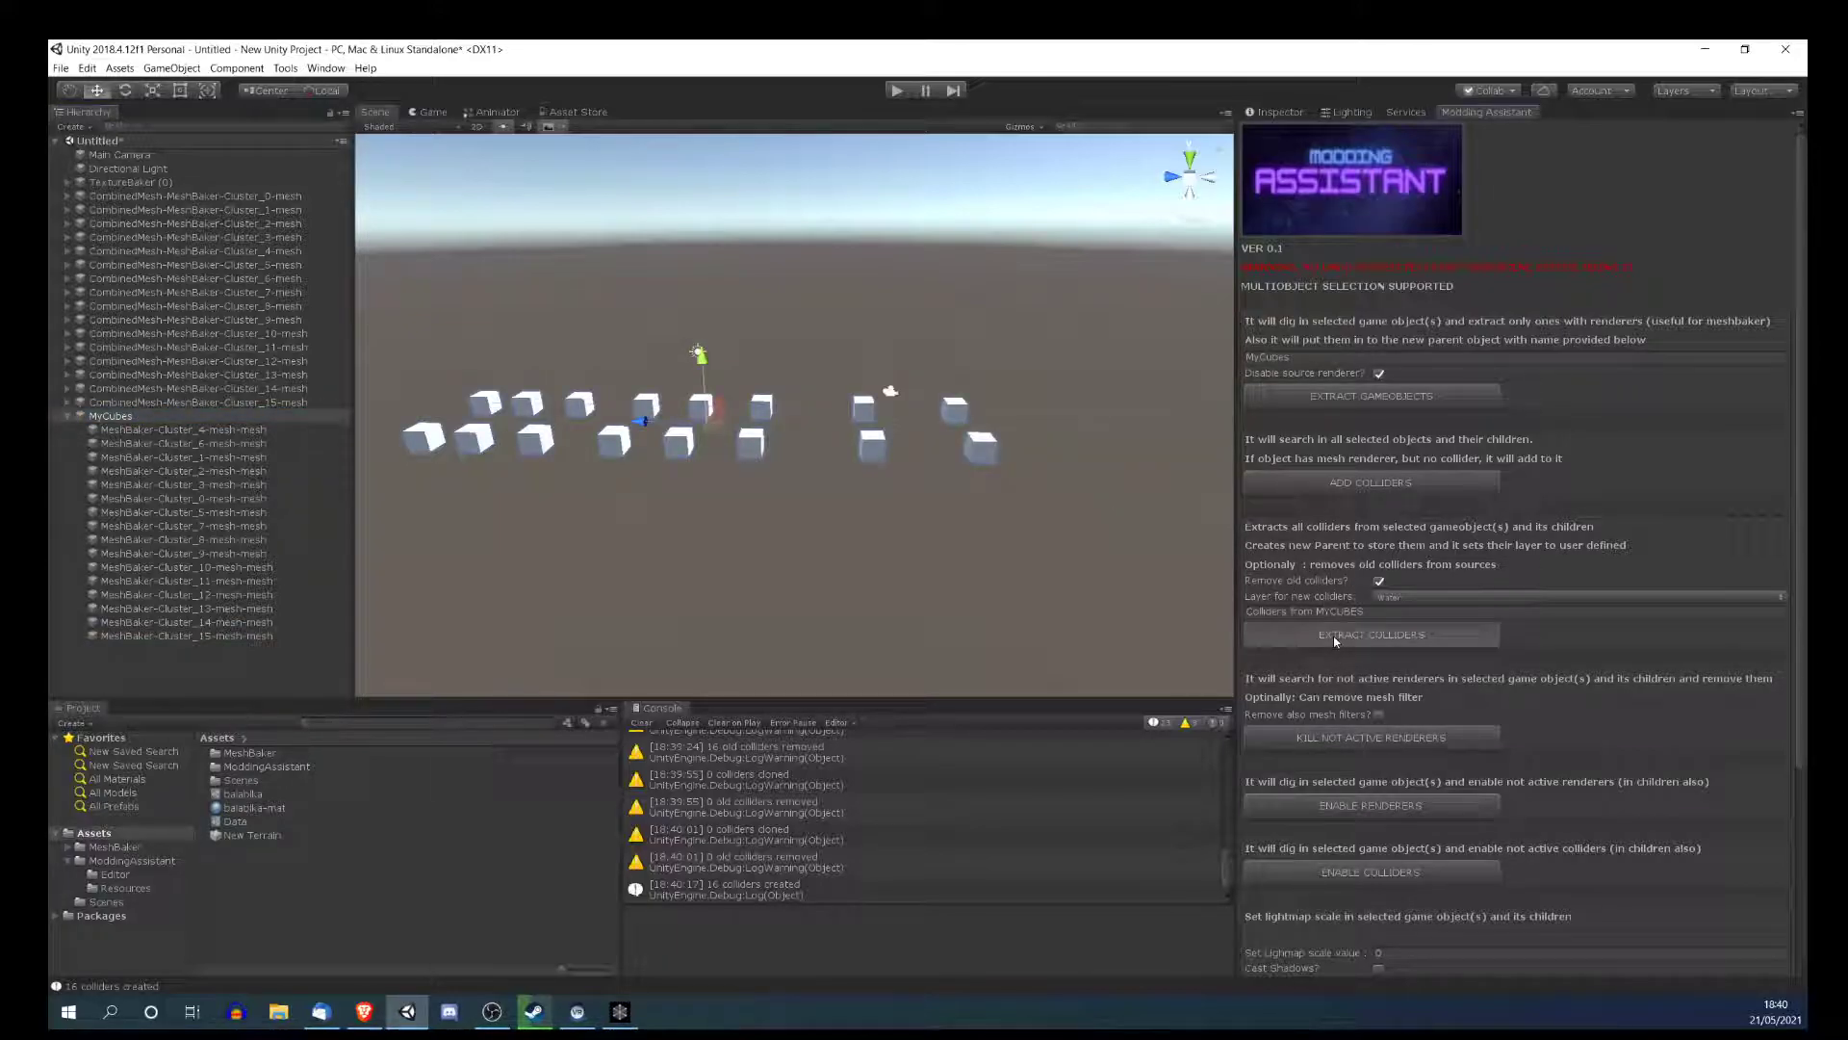
- Compare the components of the Cluster_4 mesh and its extracted collider, and test moving the collider upward before undoing the move
left_click(68, 650)
left_click(110, 416)
scroll(138, 626, "down", 3)
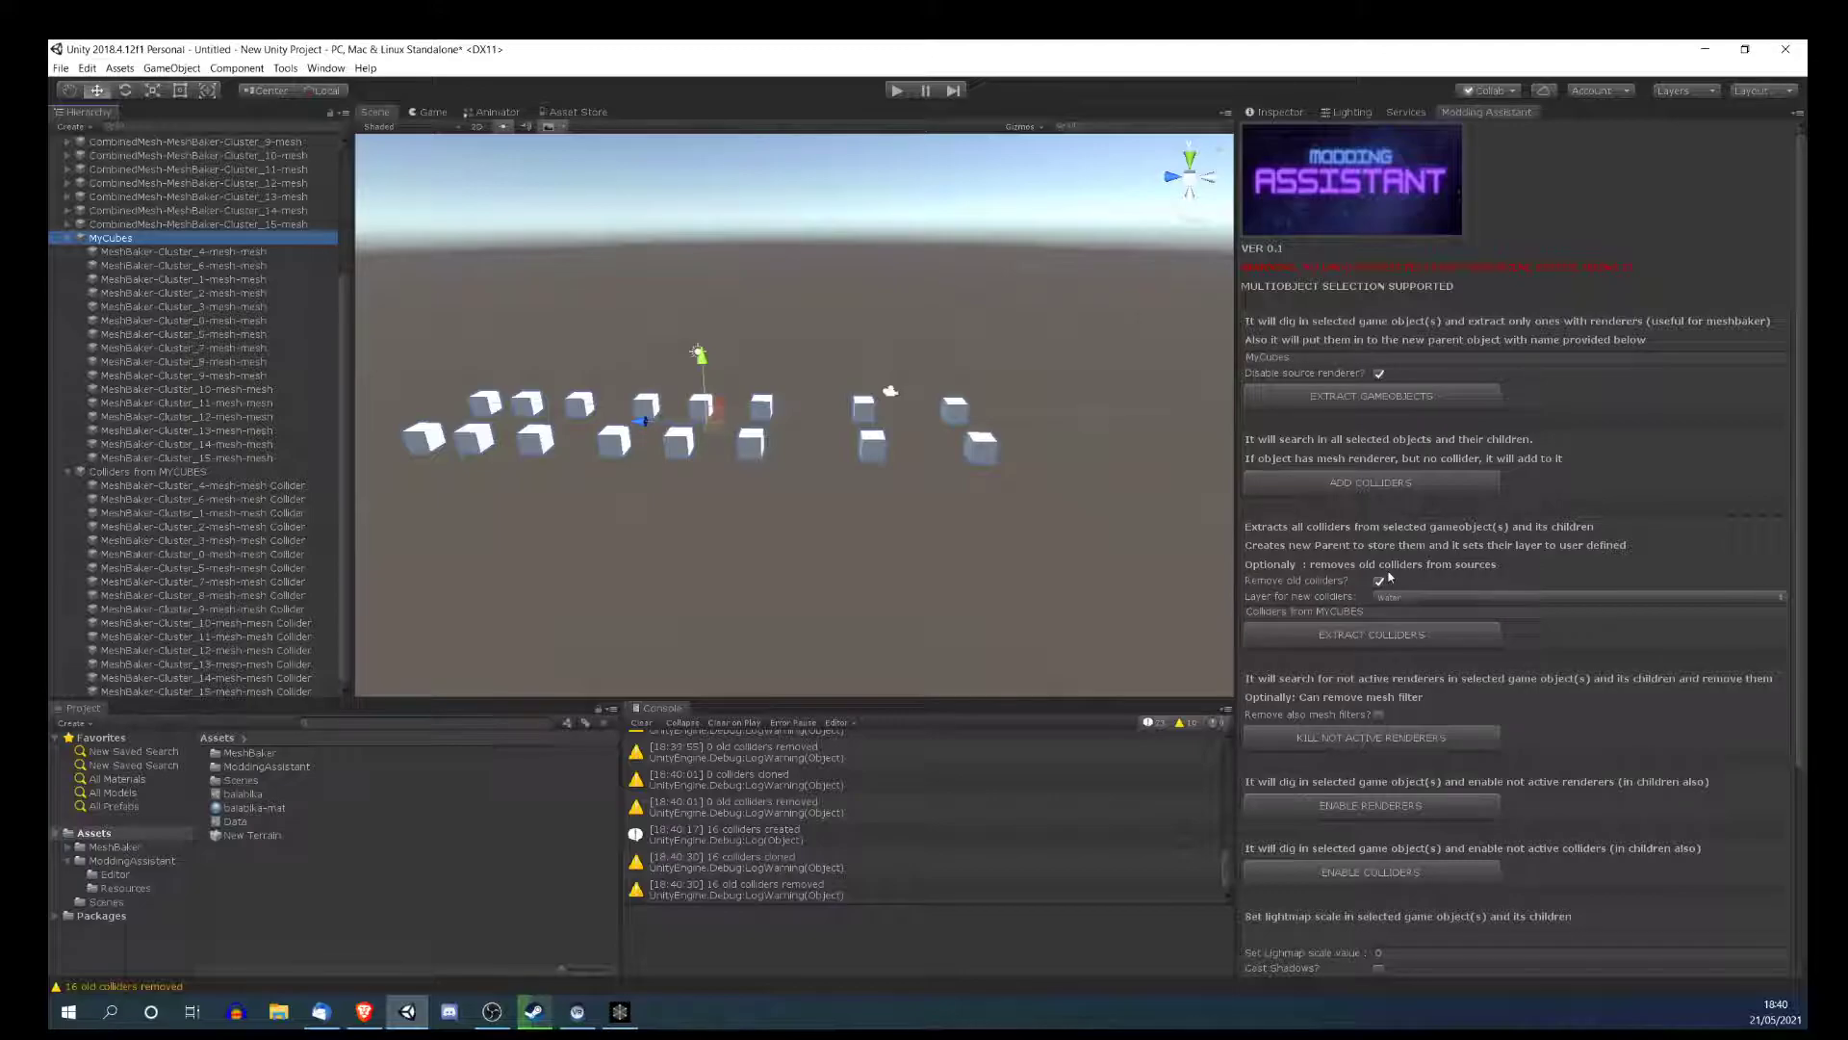
left_click(181, 251)
left_click(1268, 112)
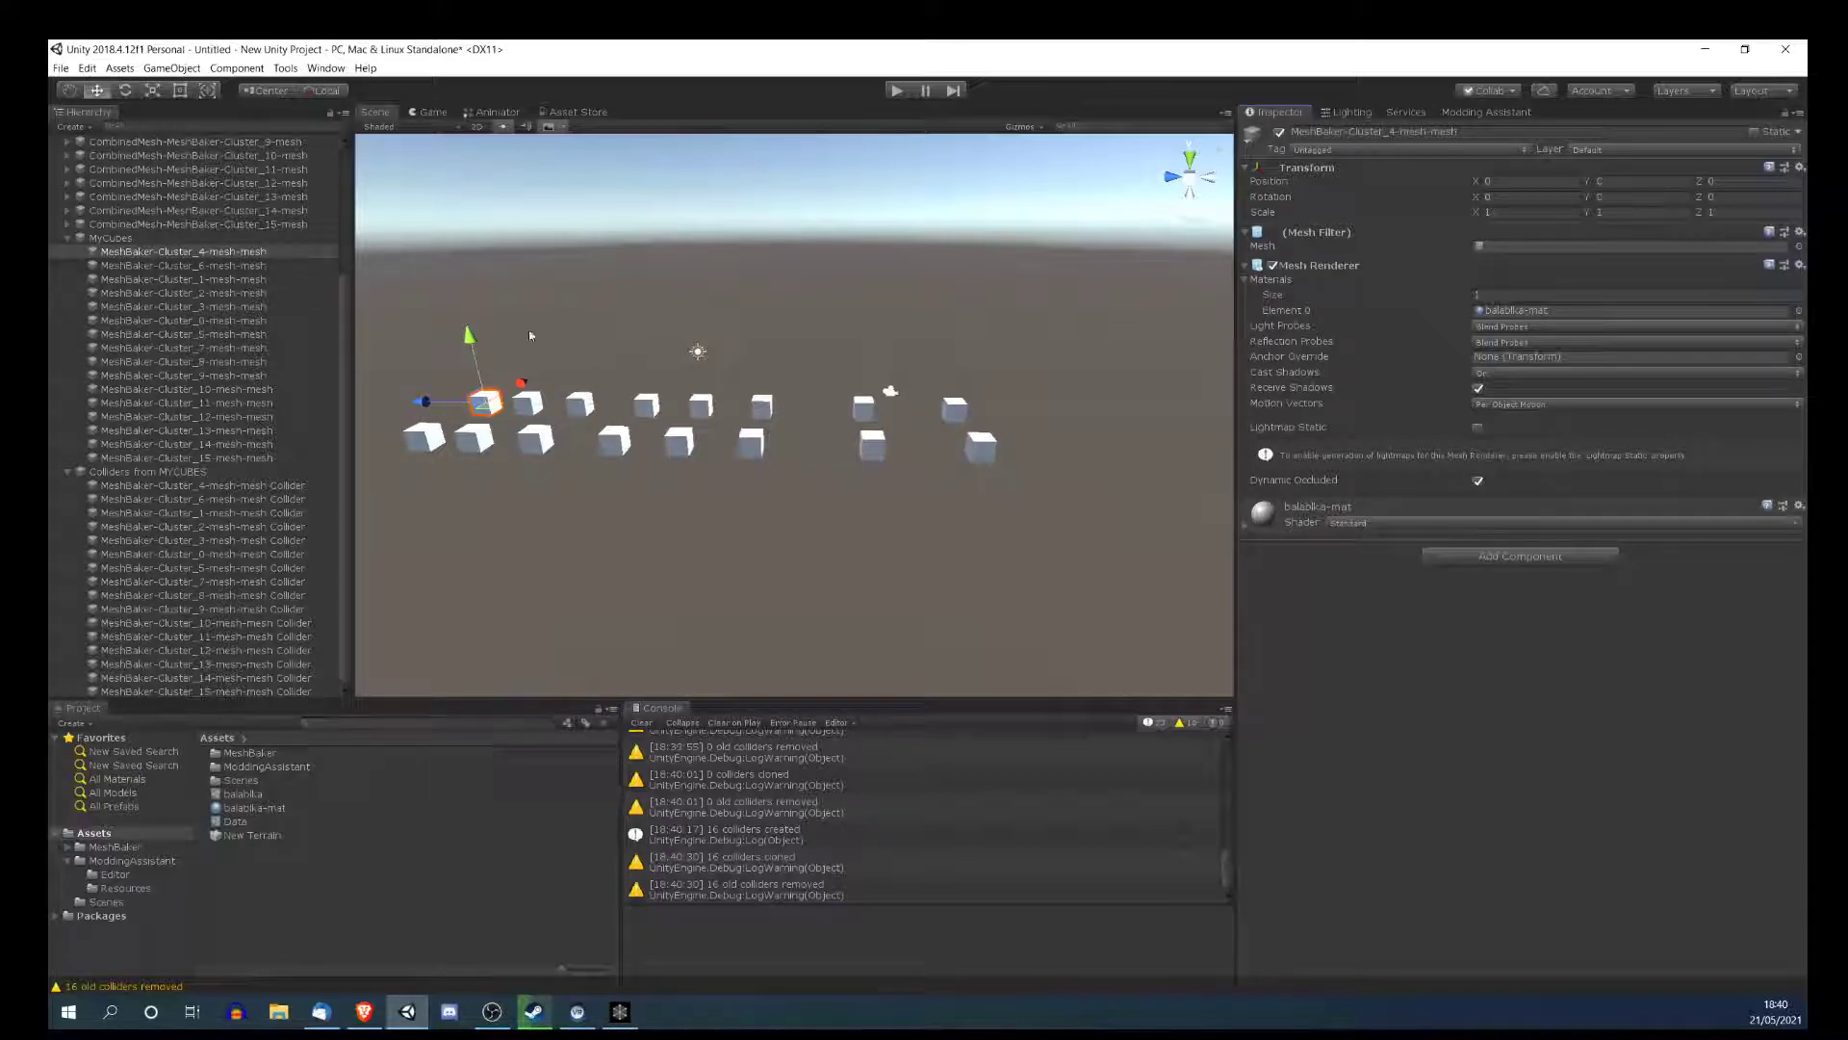
left_click(169, 487)
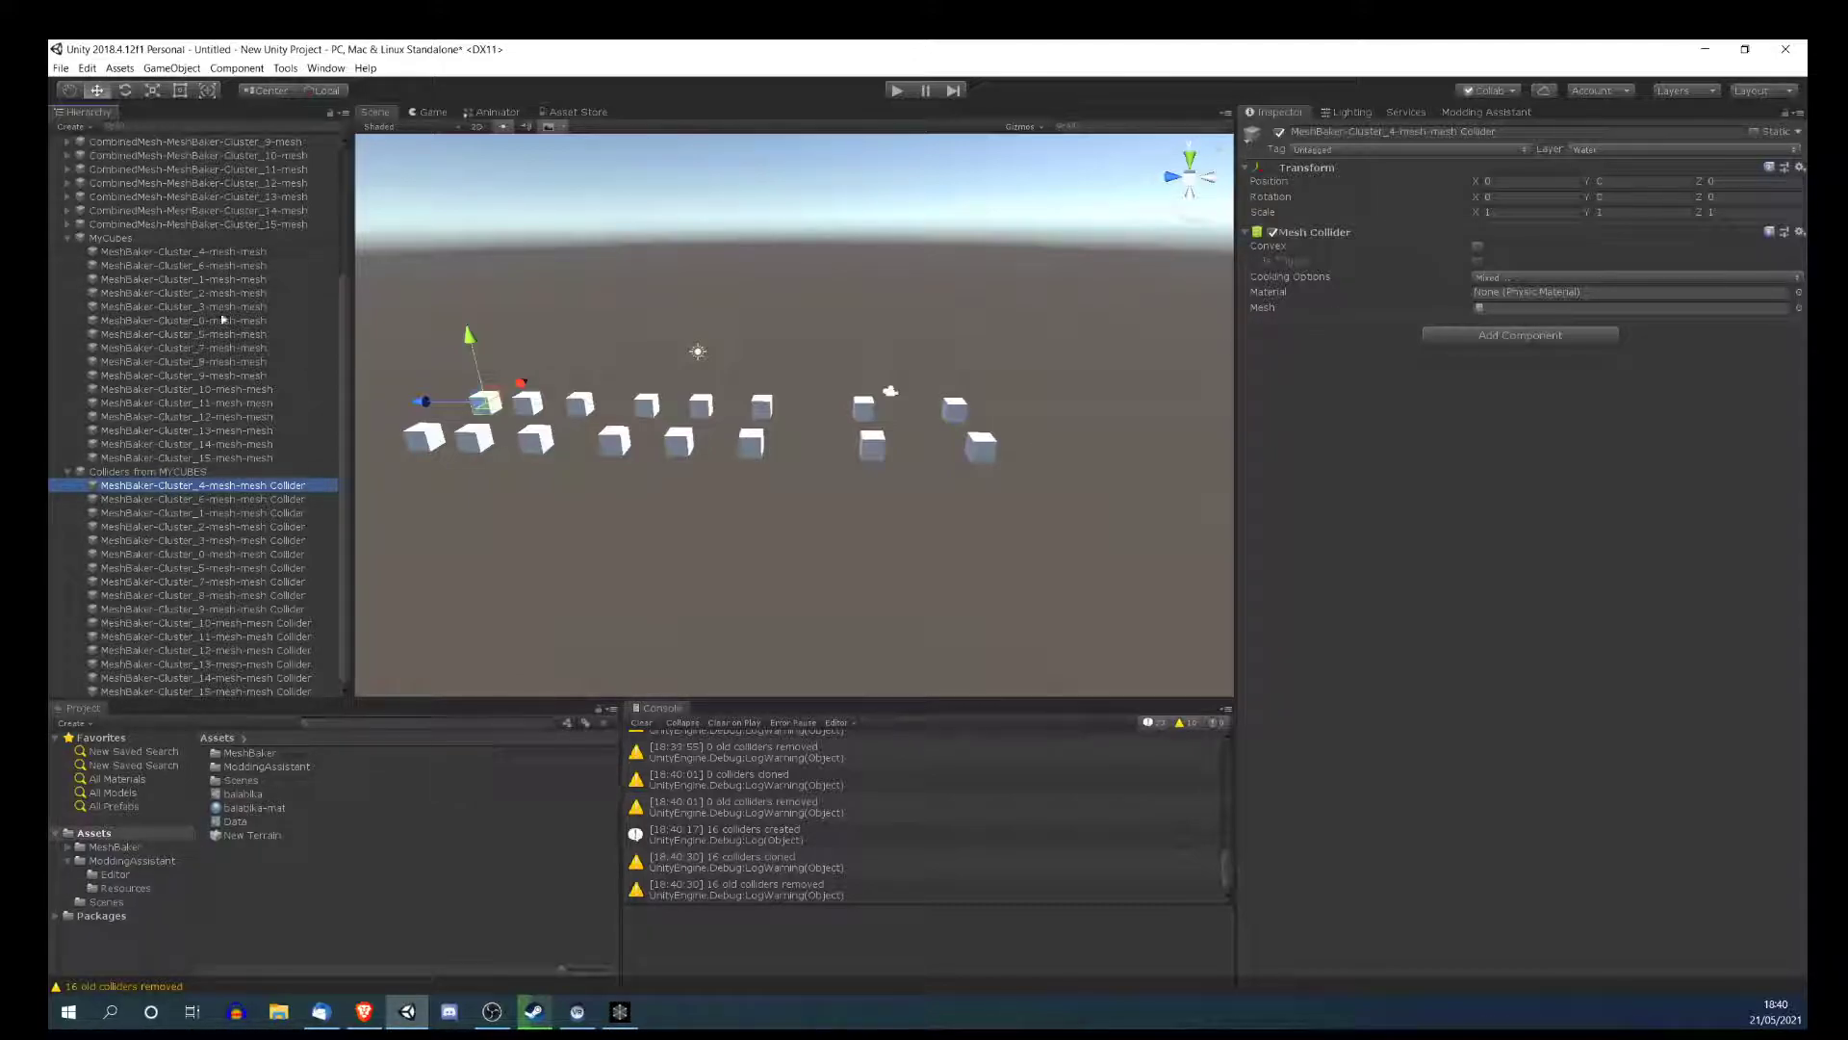
left_click_drag(462, 339, 460, 301)
key("ctrl+z")
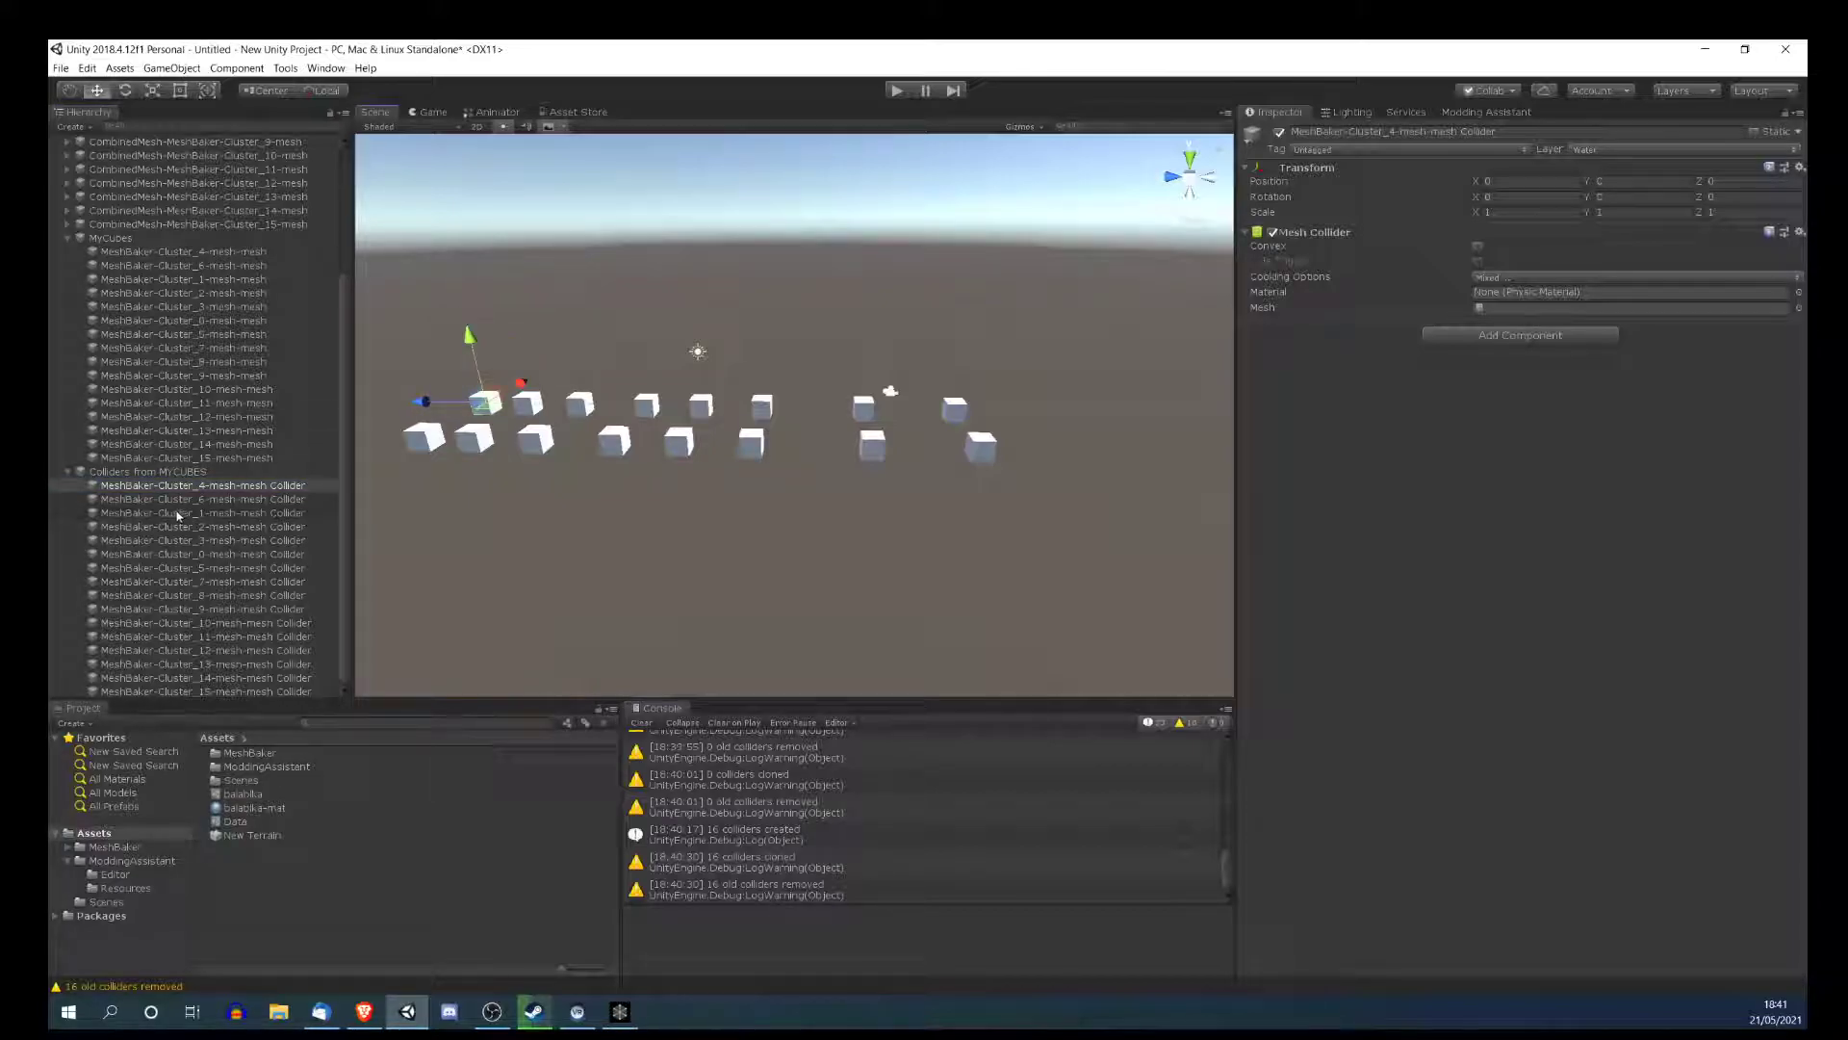
- Check the layer assigned to the extracted Cluster_4 collider in the Inspector and return to the Modding Assistant
left_click(68, 472)
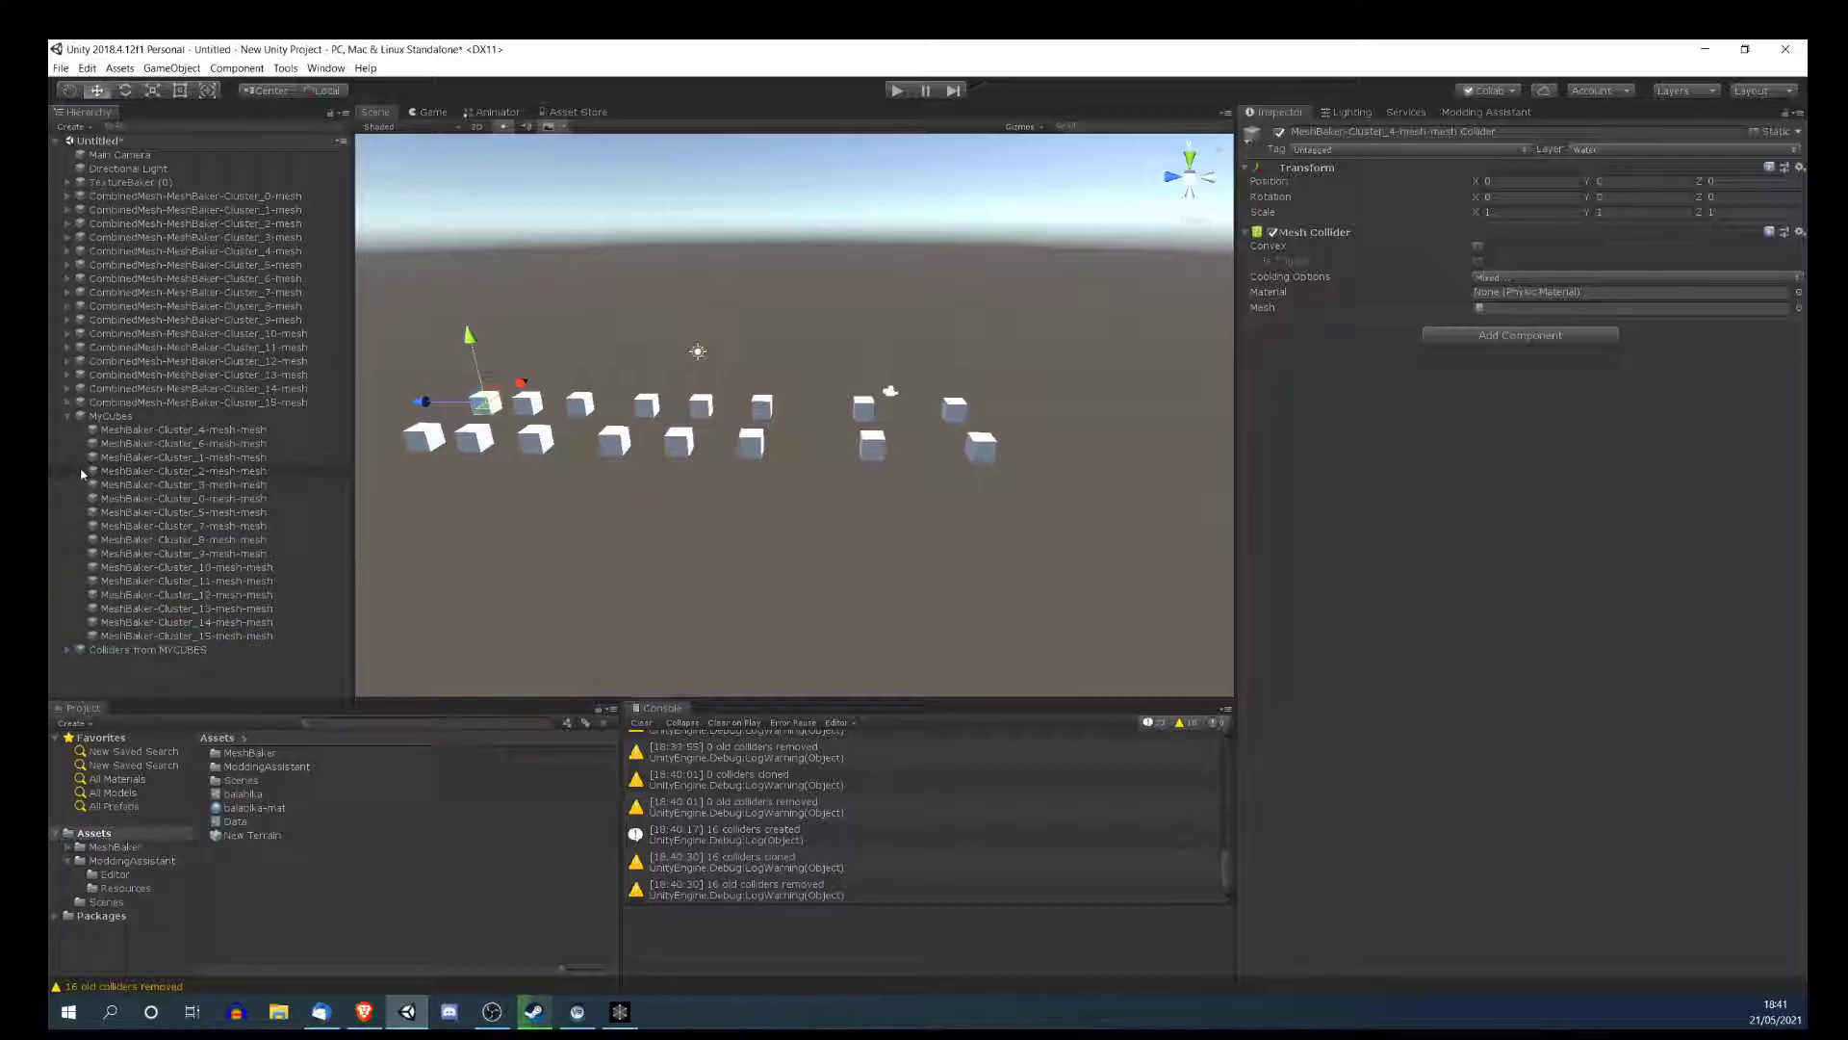
left_click(67, 650)
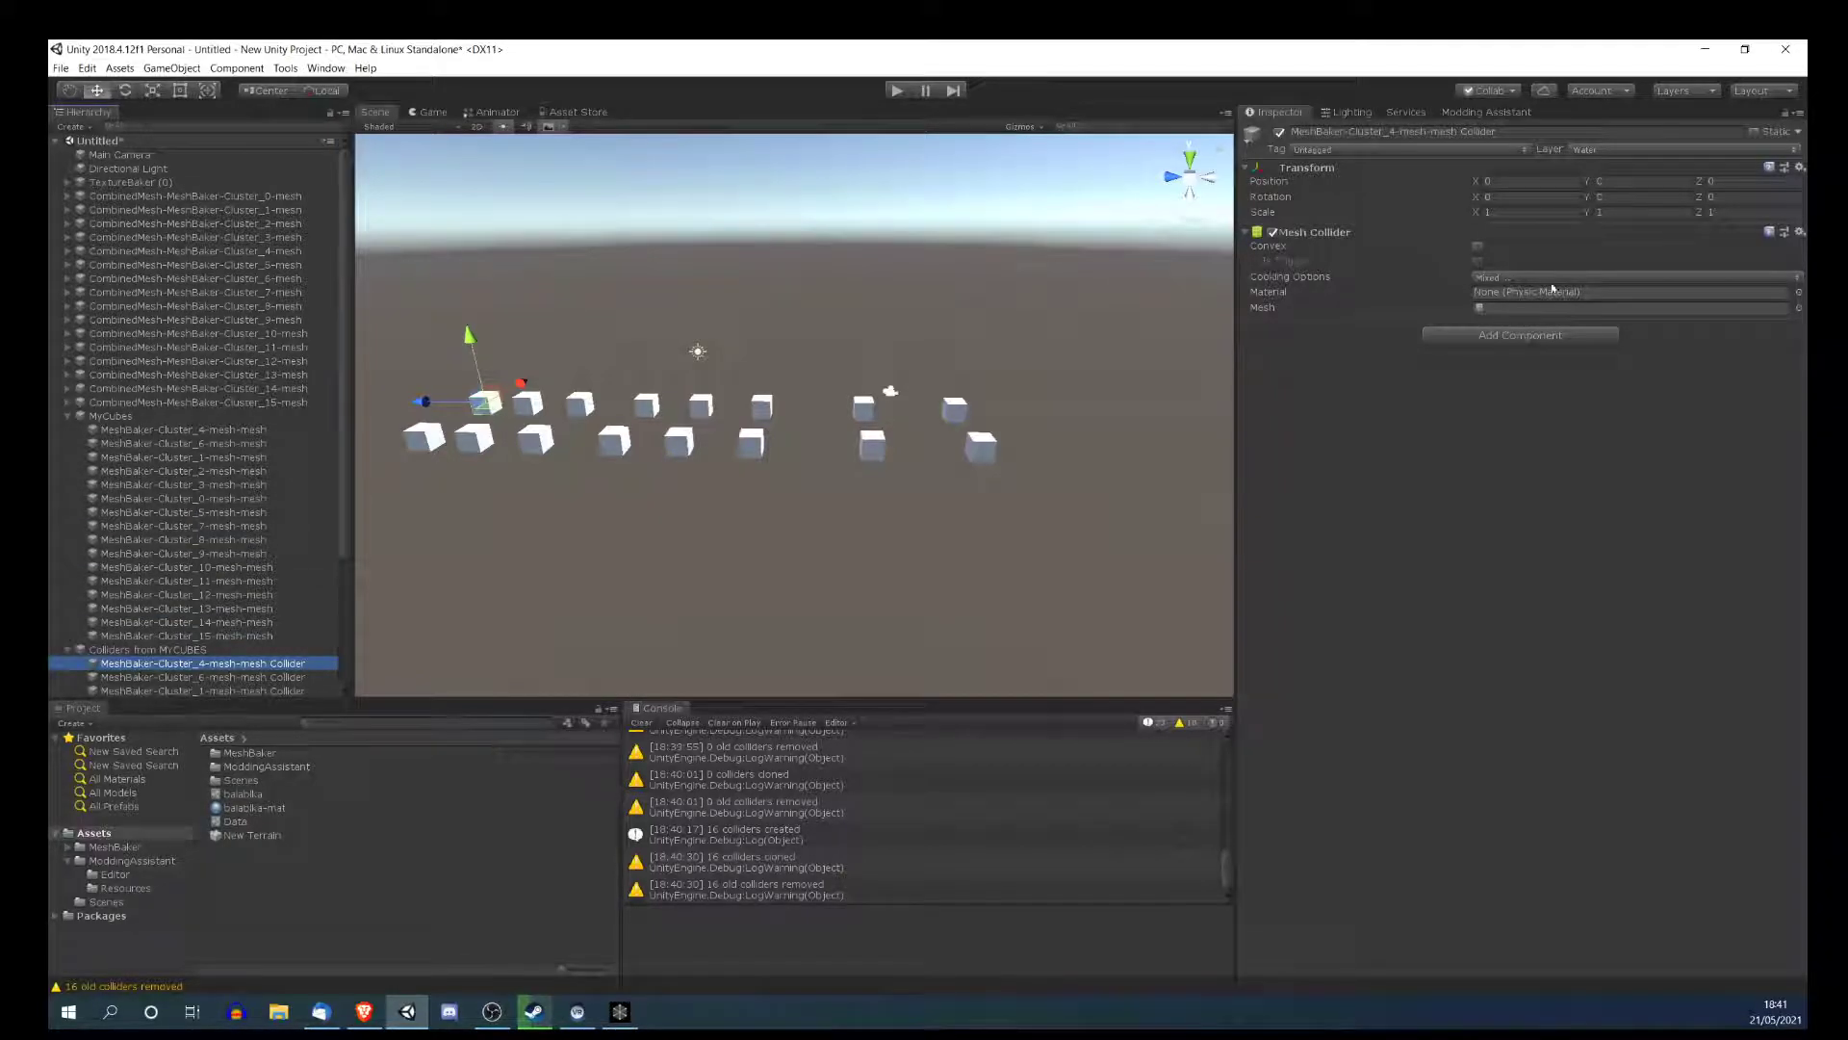
left_click(1604, 150)
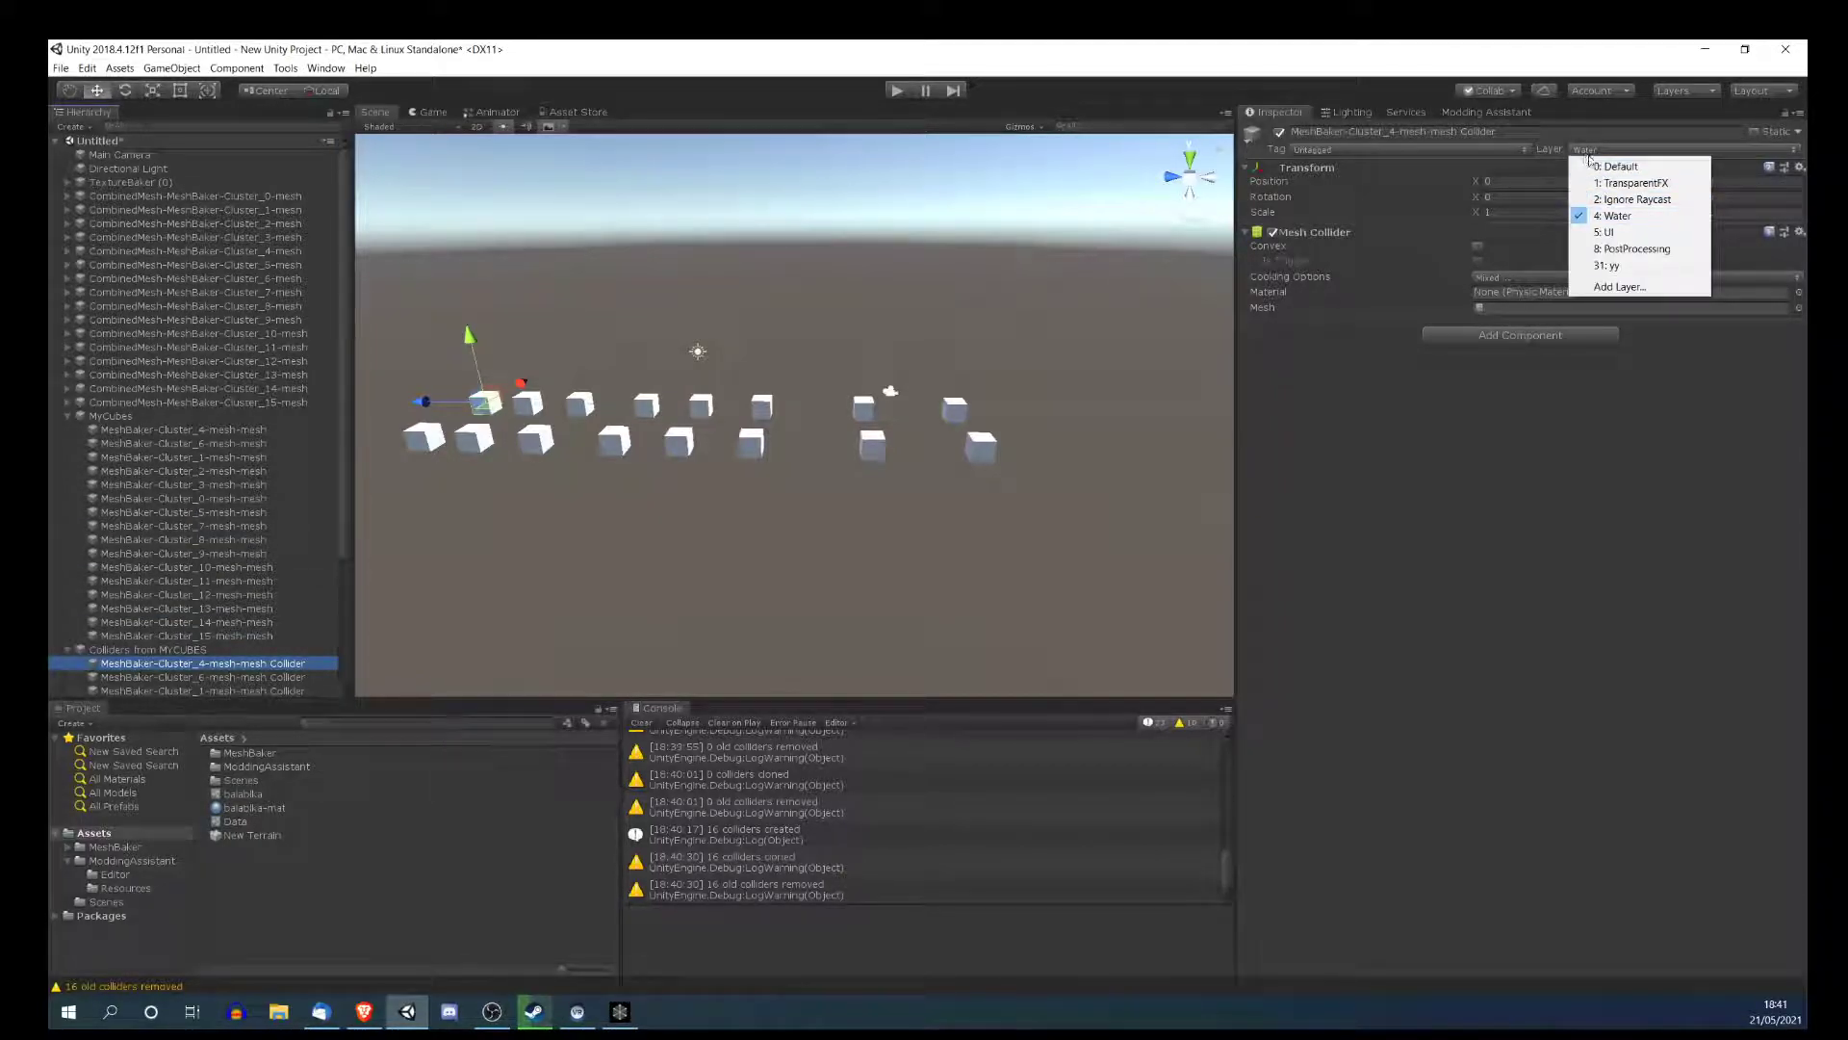
left_click(1590, 157)
left_click(67, 650)
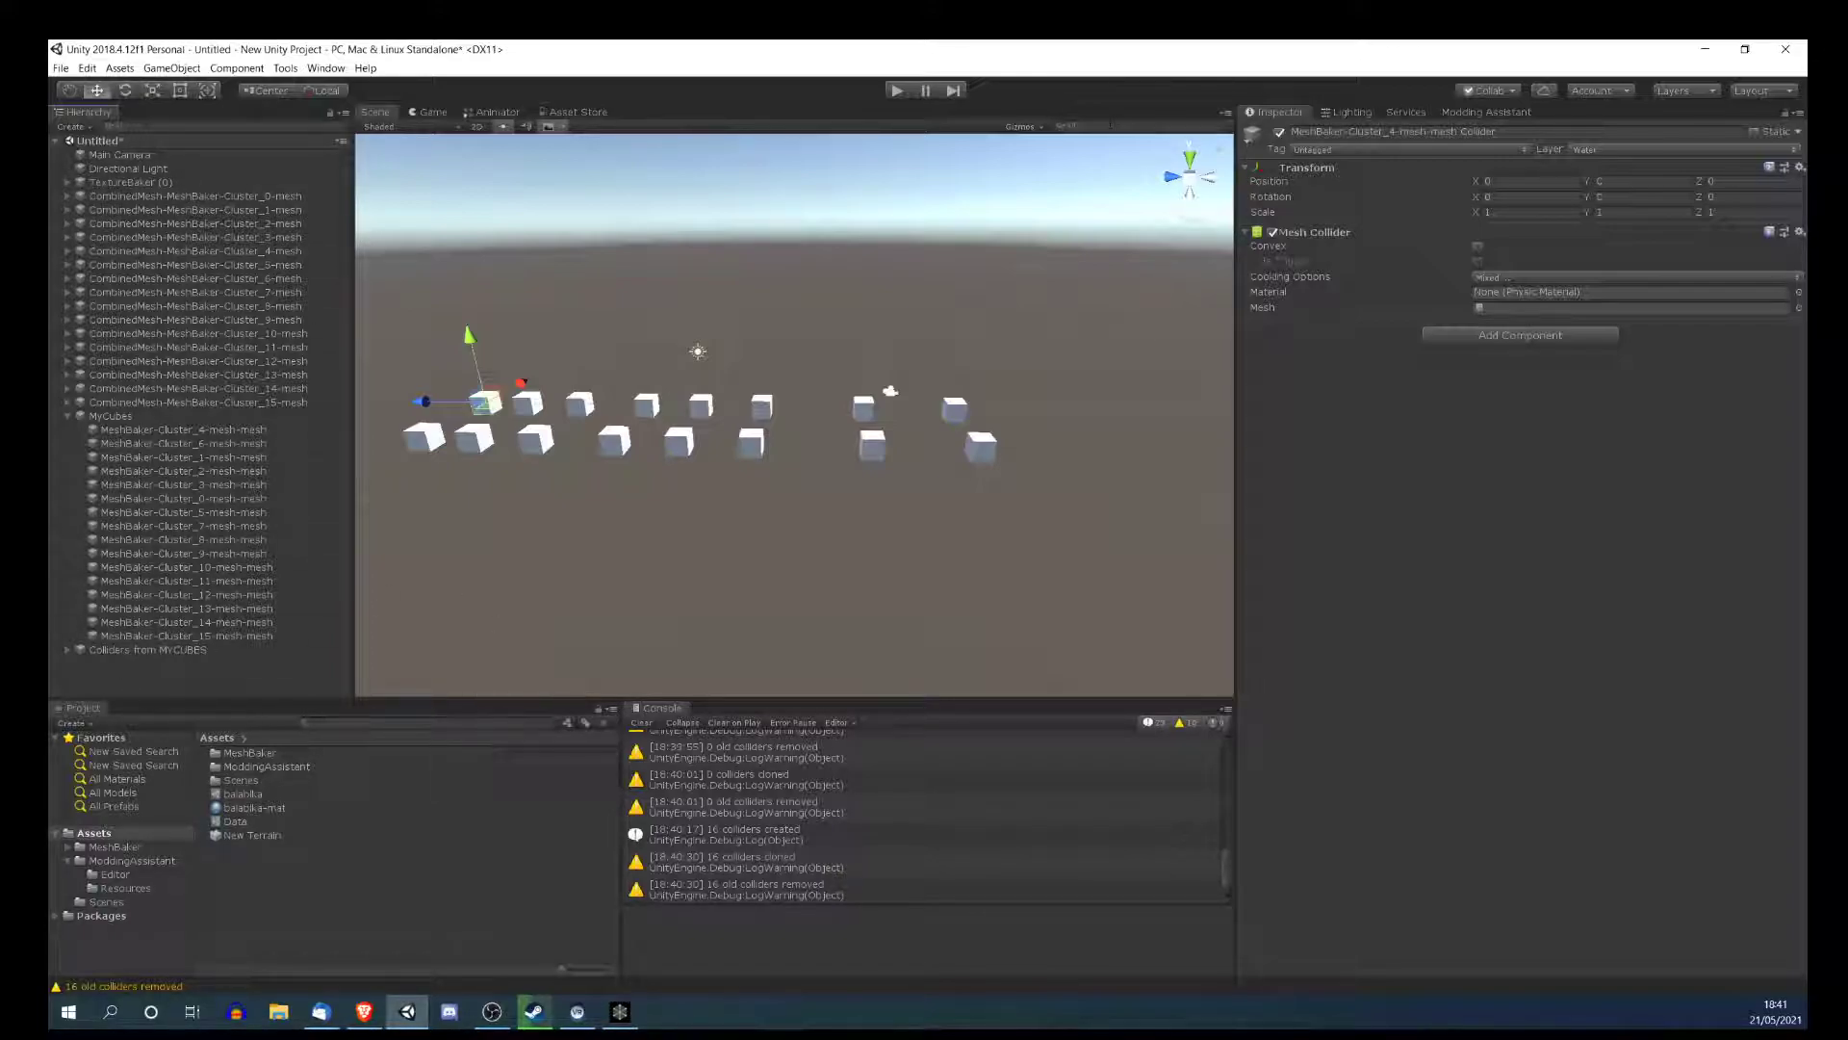
left_click(1450, 114)
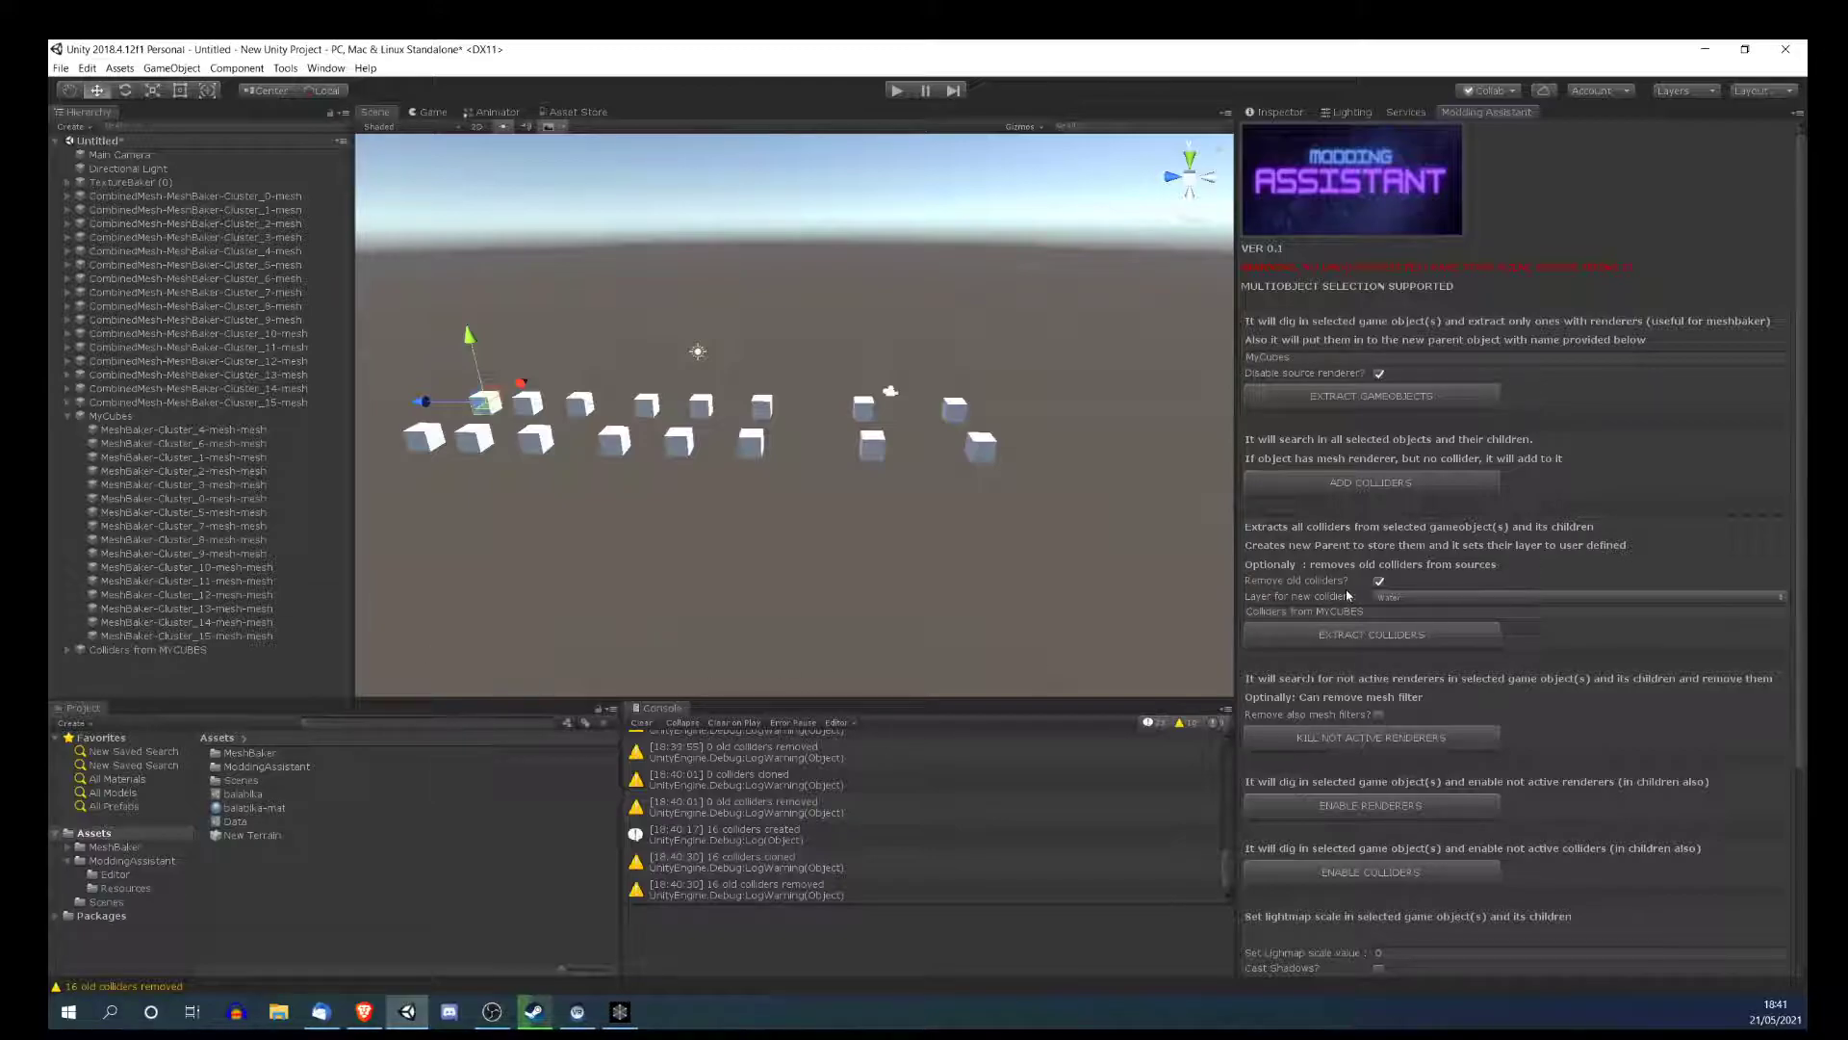
left_click(68, 651)
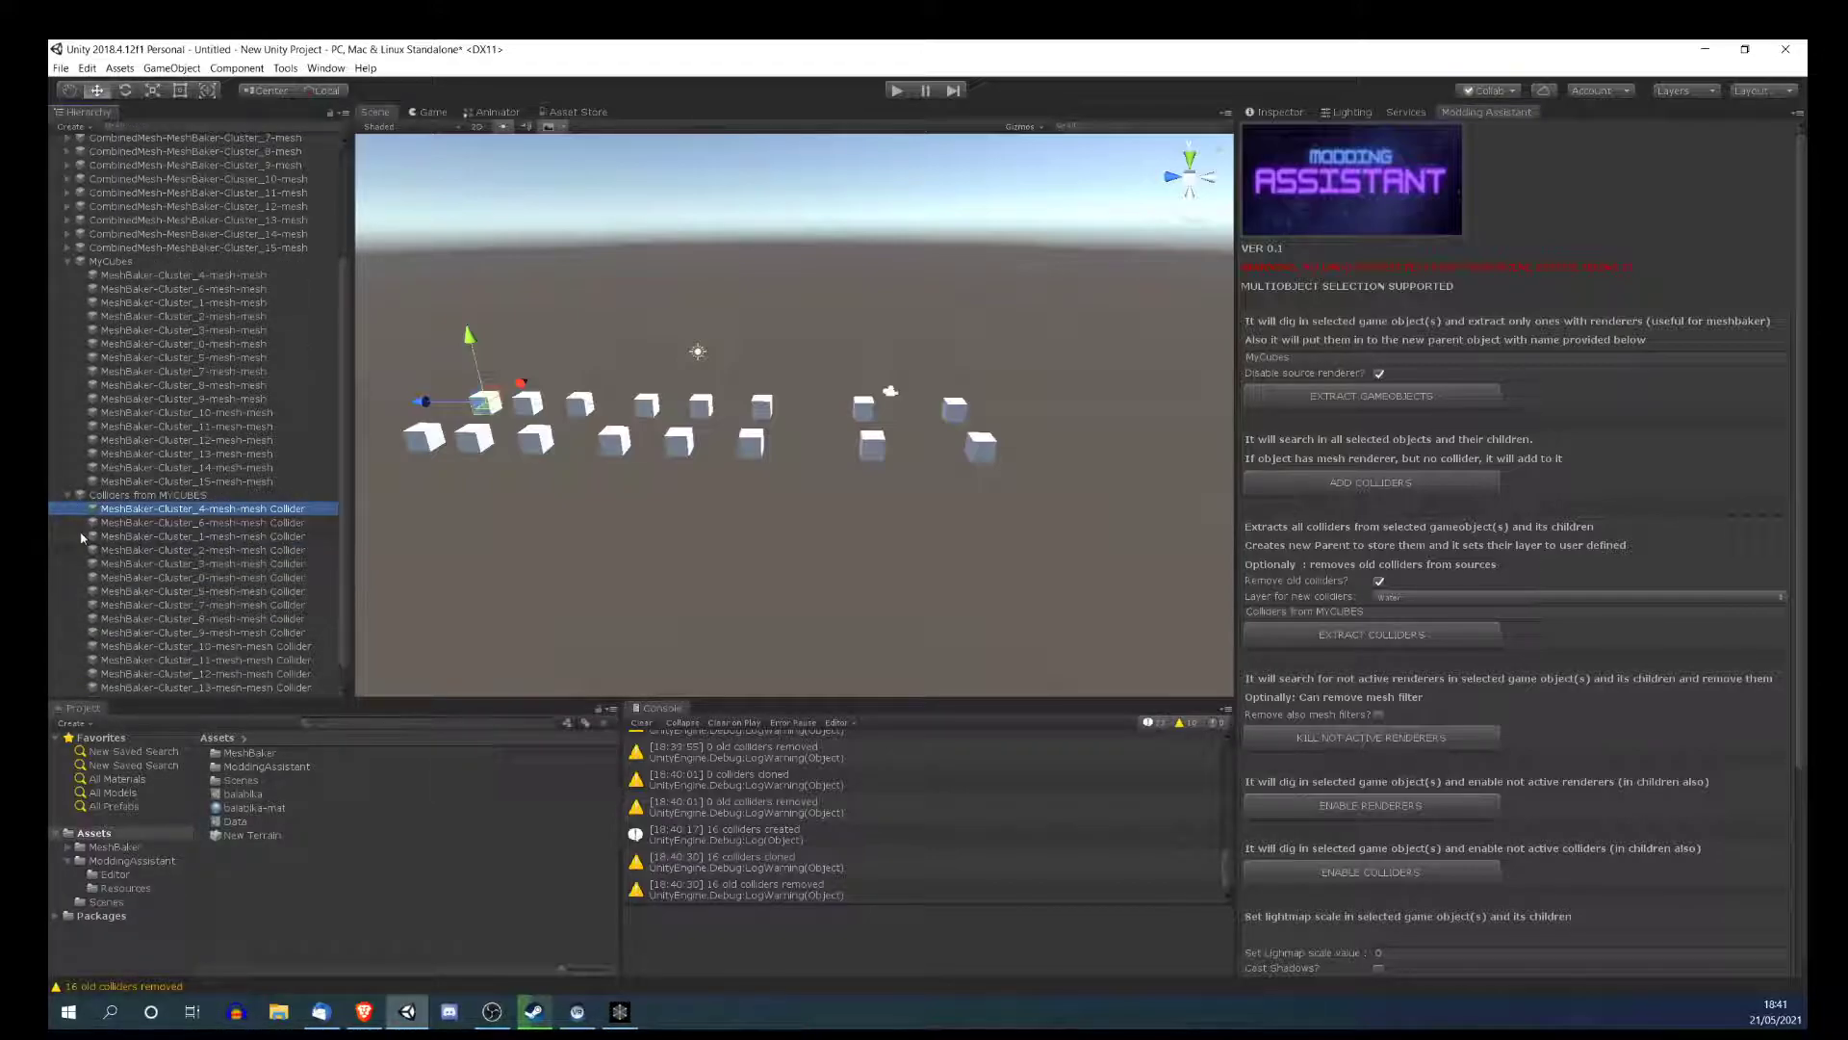
left_click(68, 495)
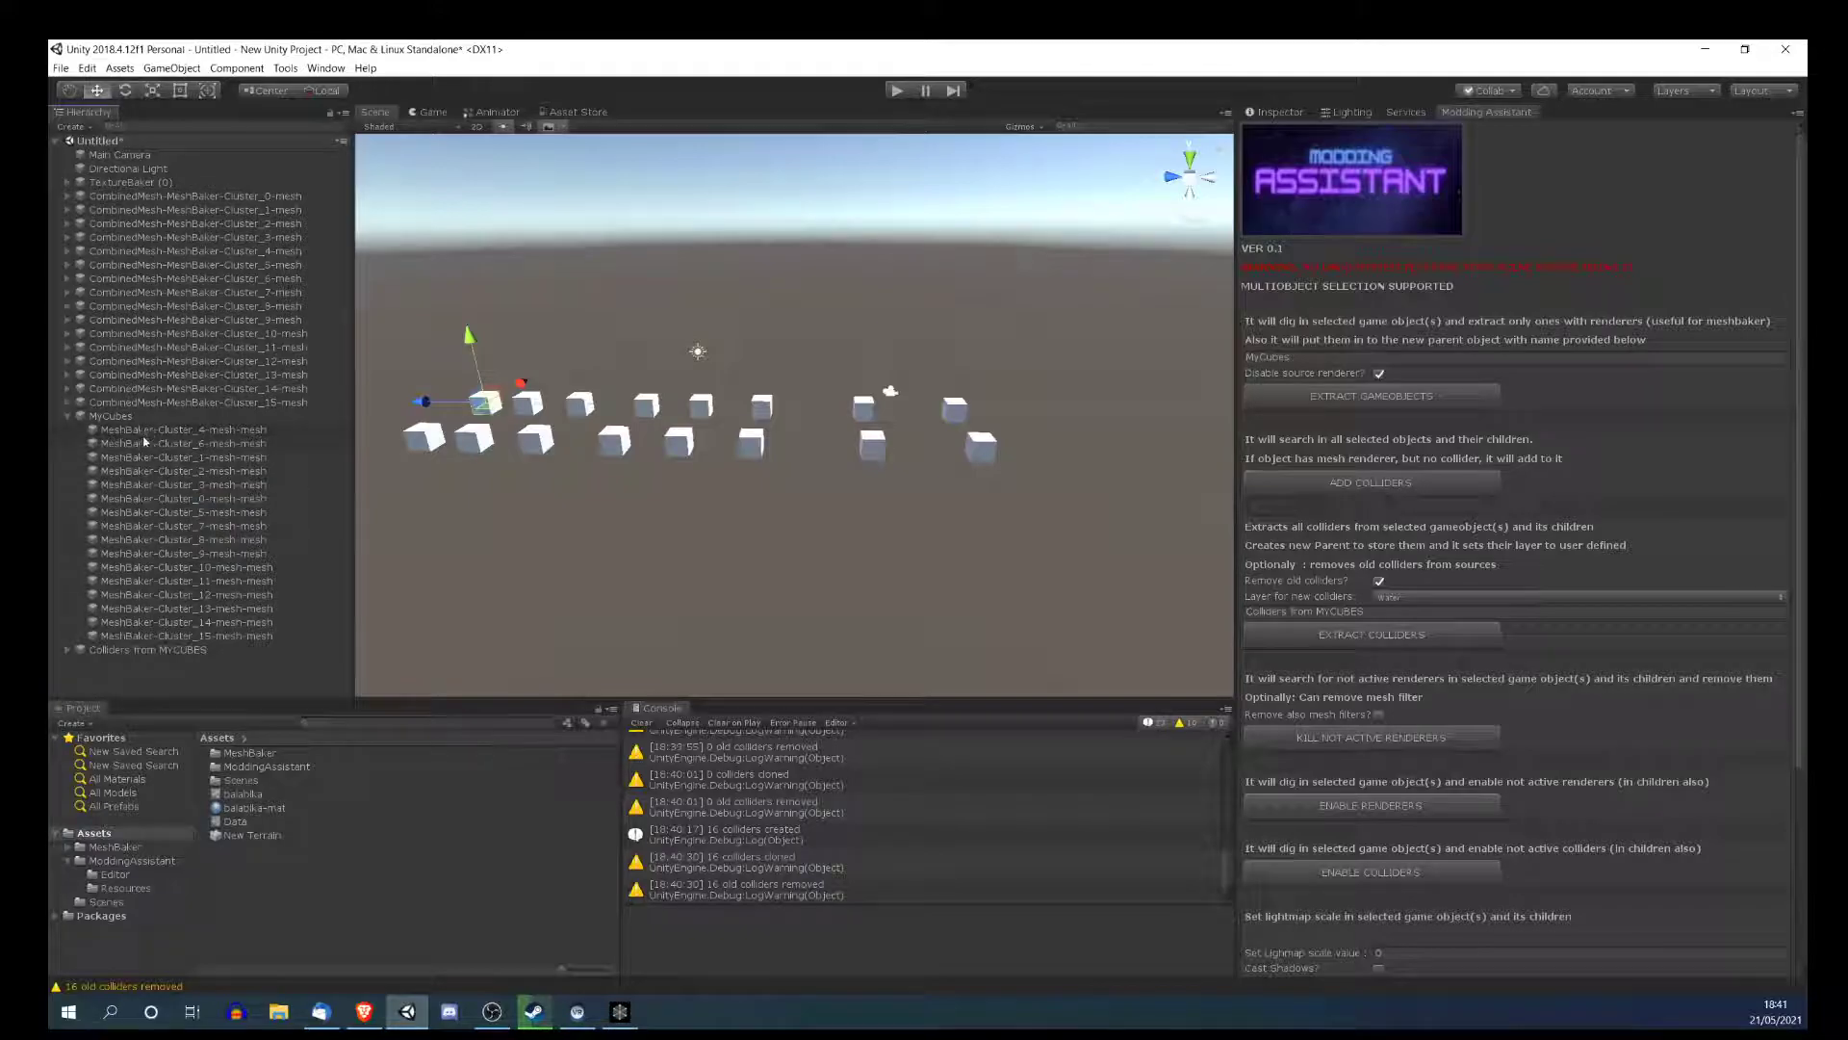
- Delete all CombinedMesh objects from Cluster_0 to Cluster_15 and the TextureBaker from the scene
left_click(67, 415)
left_click(113, 402)
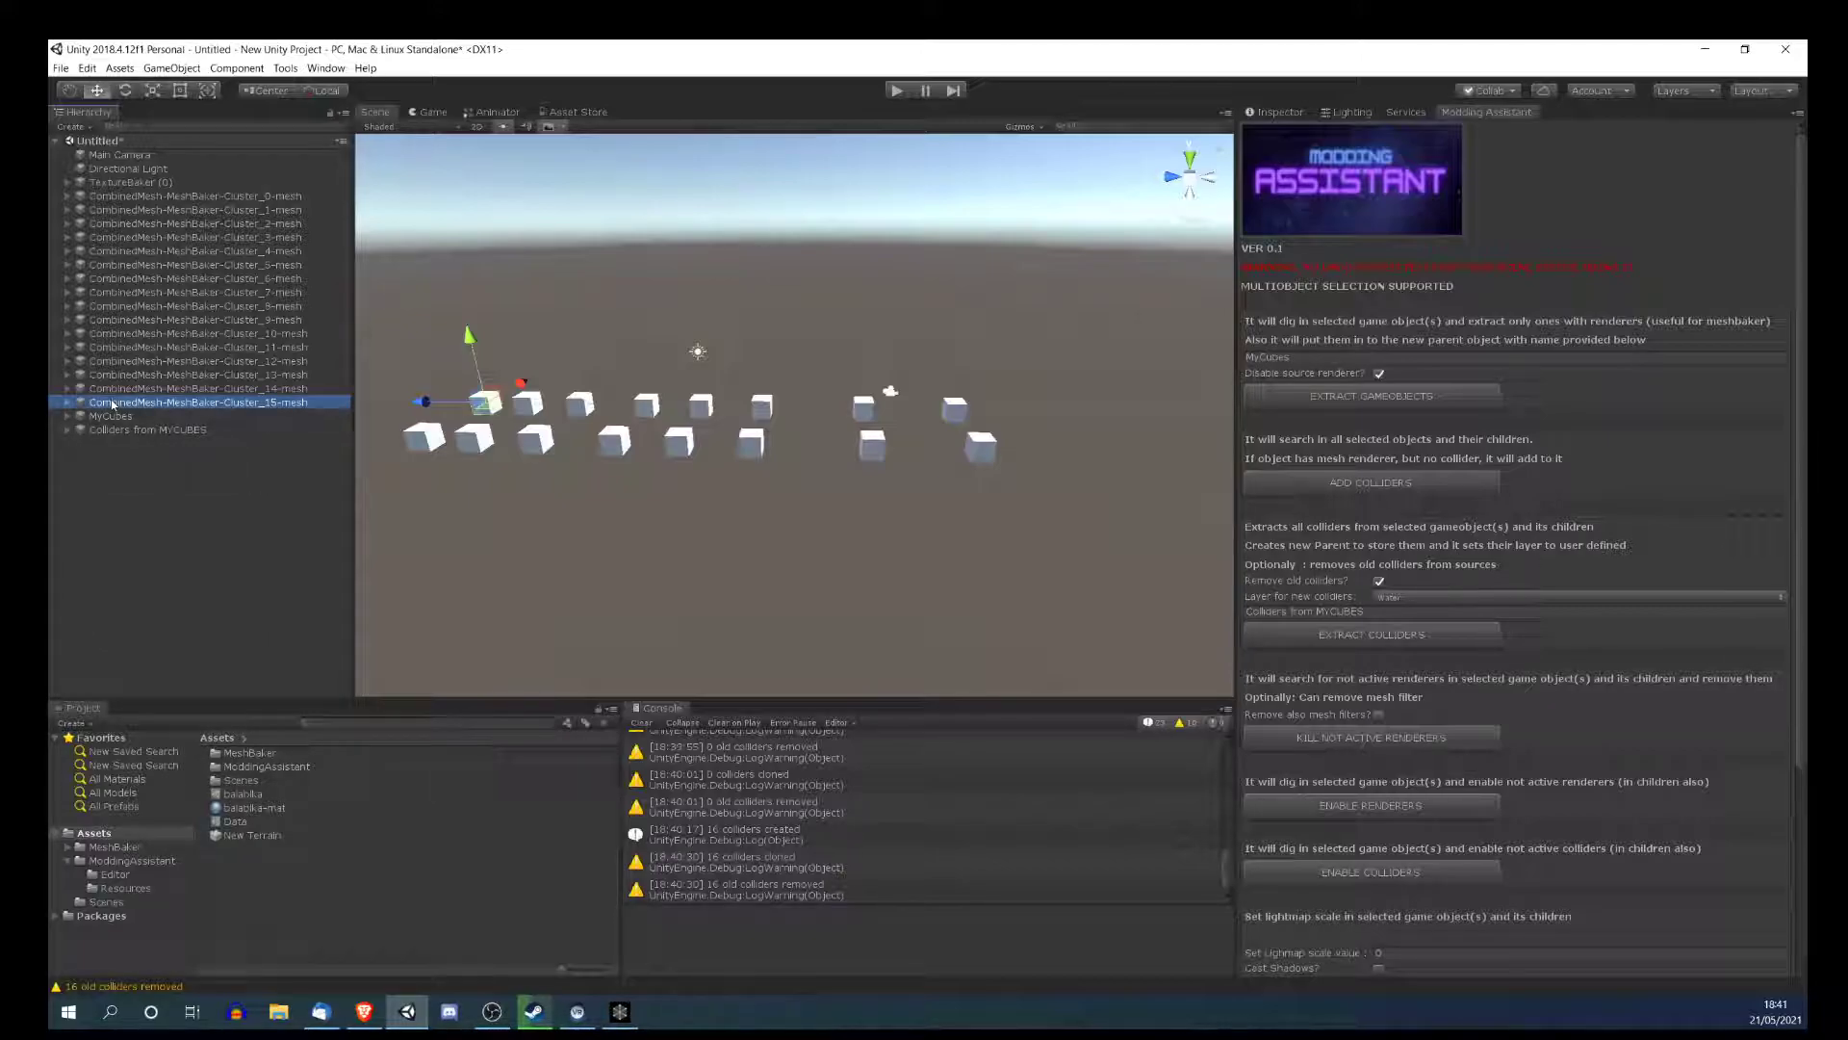
left_click(134, 194, "shift")
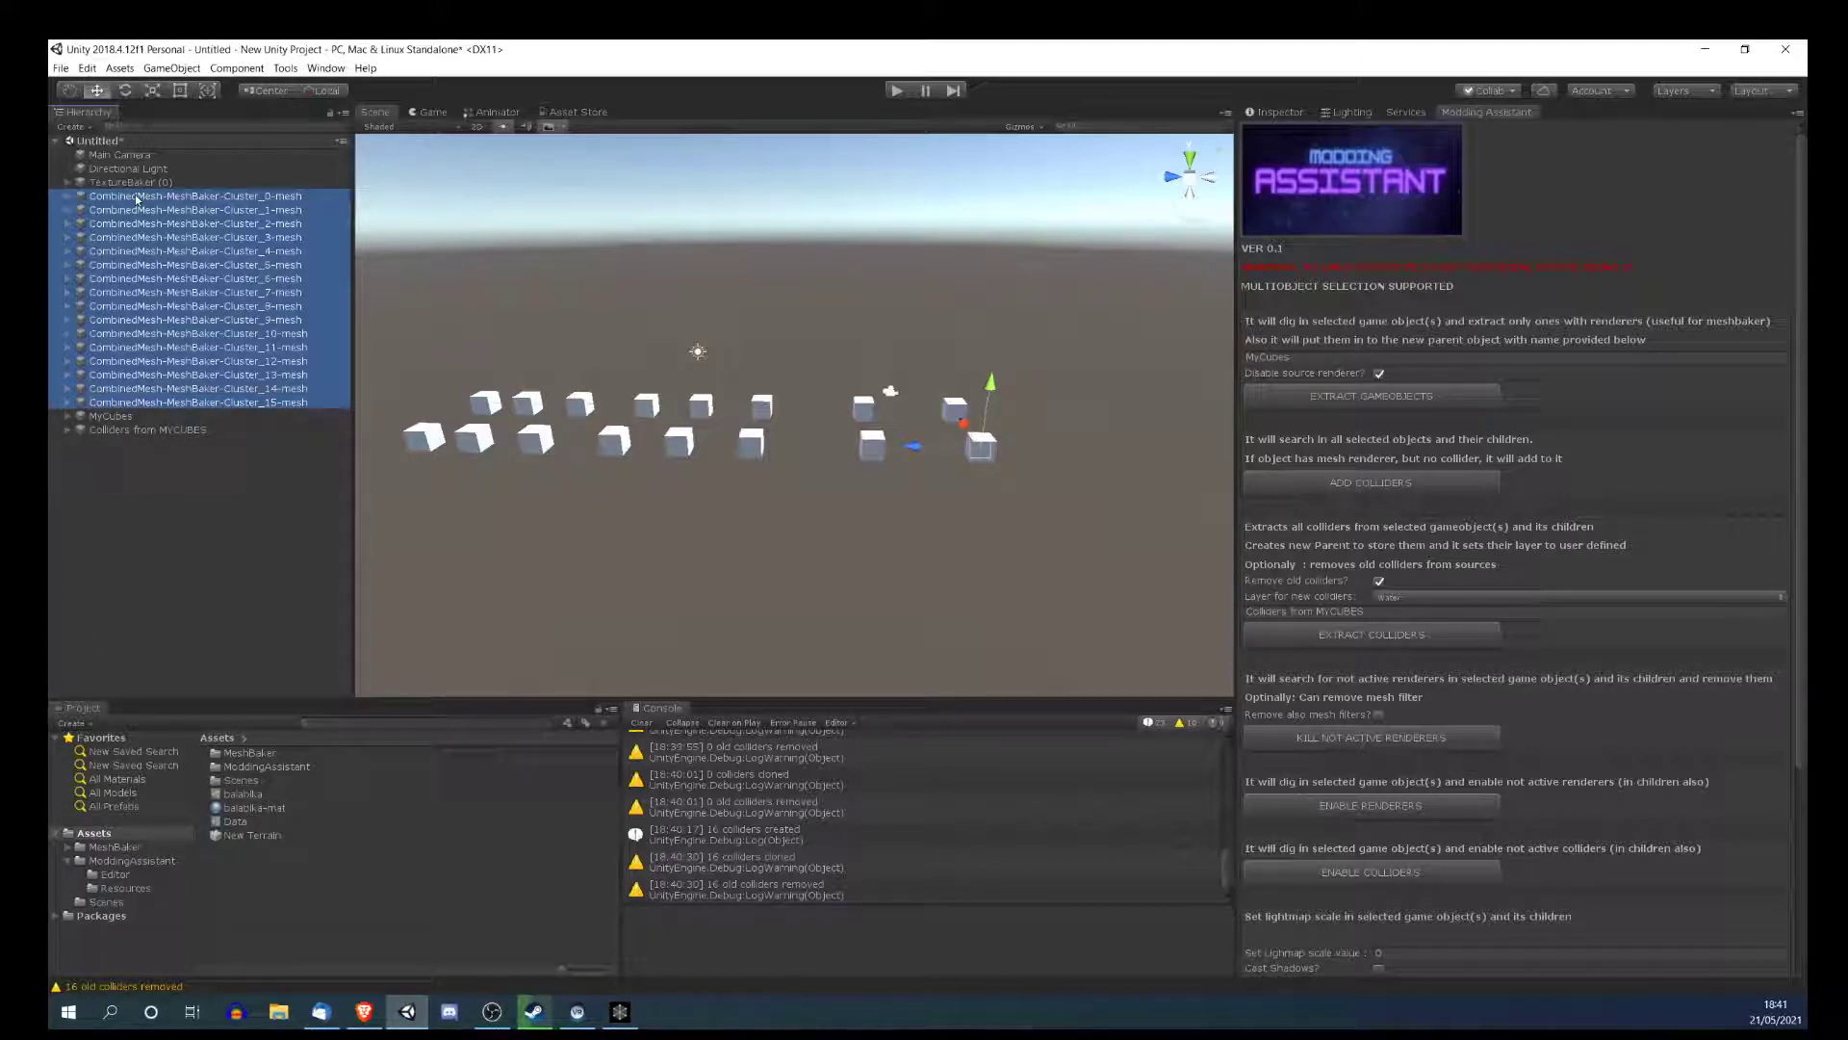
key("Delete")
left_click(135, 183)
key("Delete")
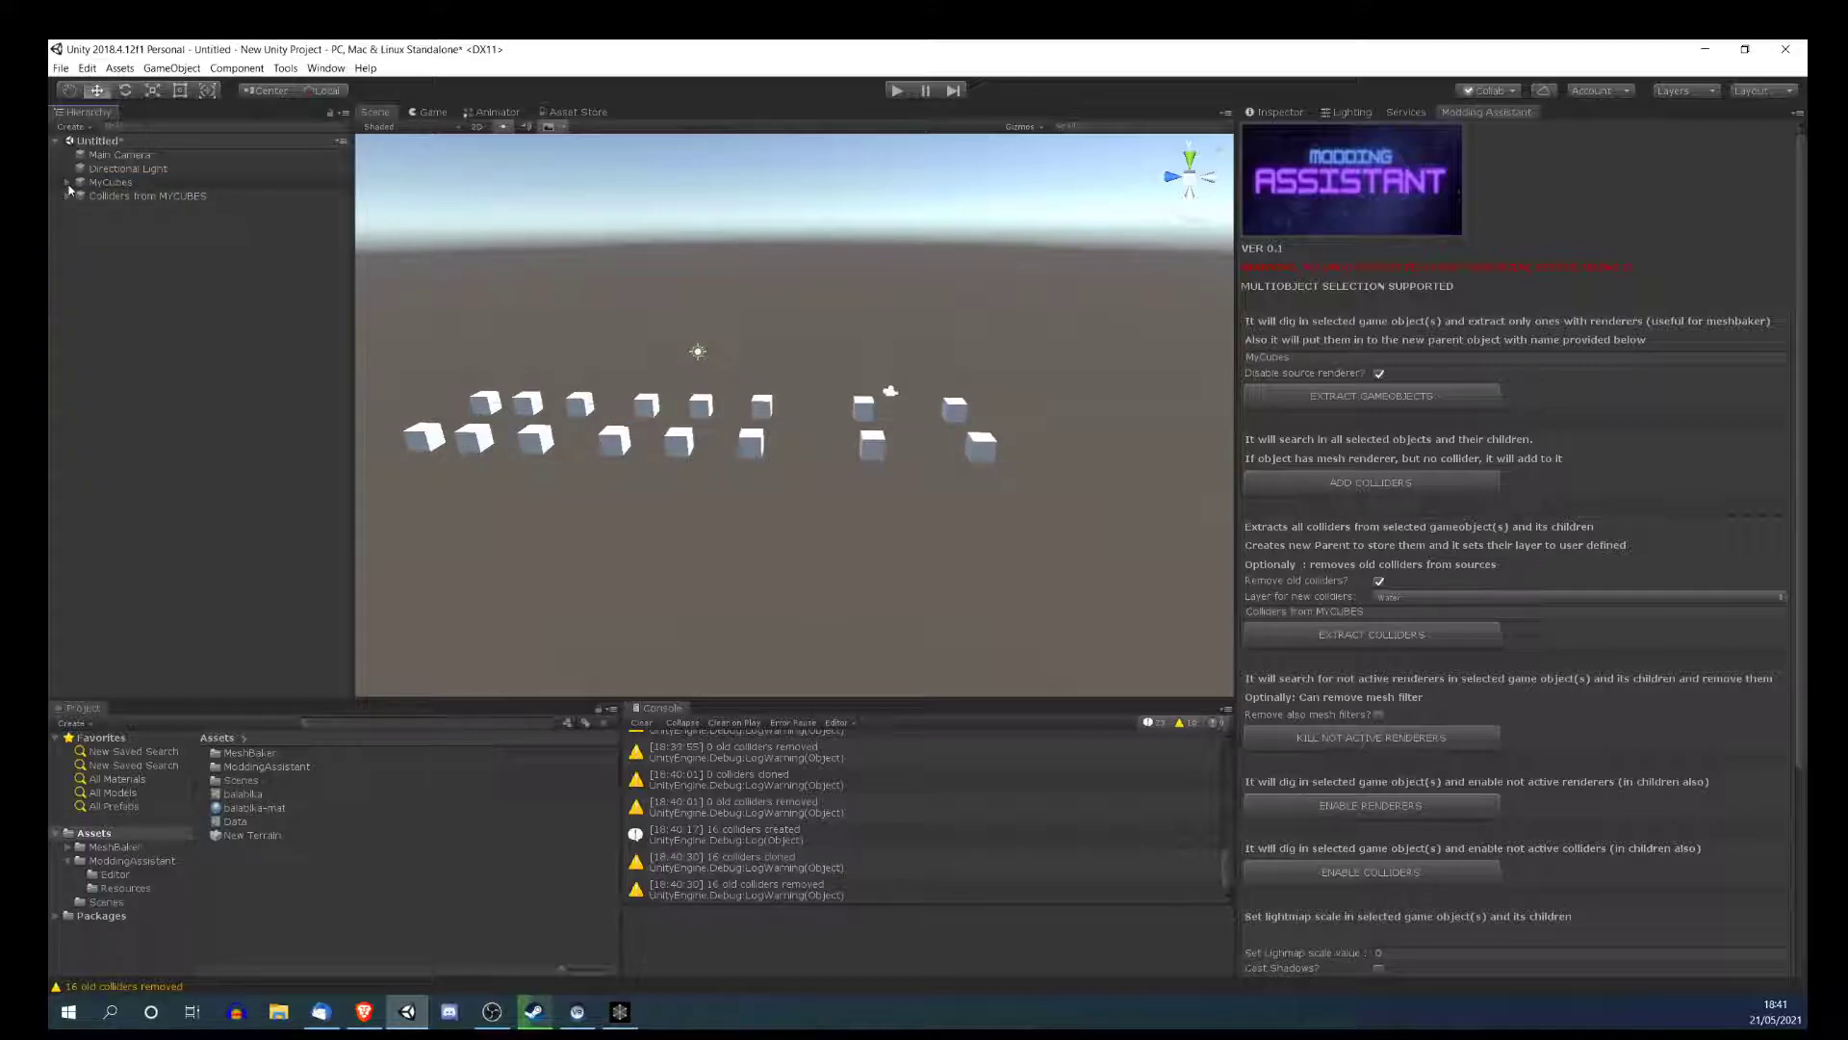
- Look through the child objects of the MyCubes and Colliders from MYCUBES parents
left_click(68, 183)
left_click(70, 193)
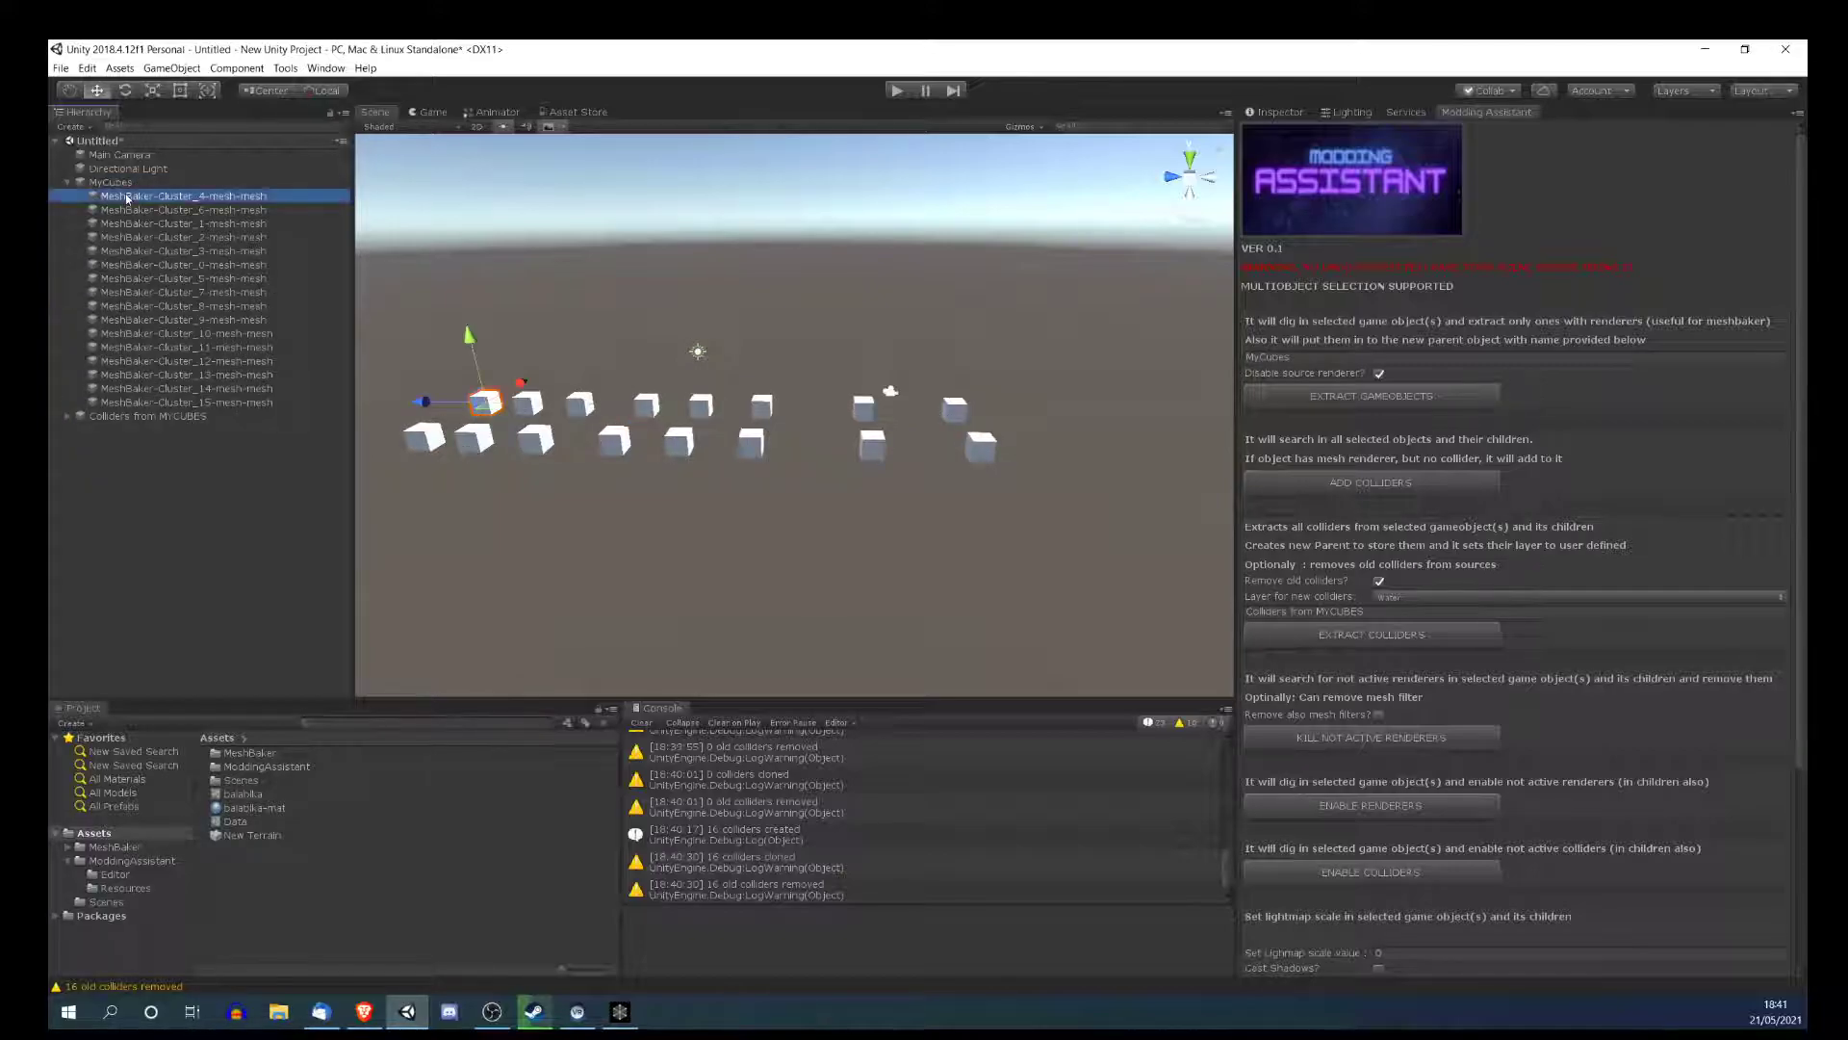
left_click(70, 184)
left_click(68, 183)
left_click(74, 196)
left_click(67, 197)
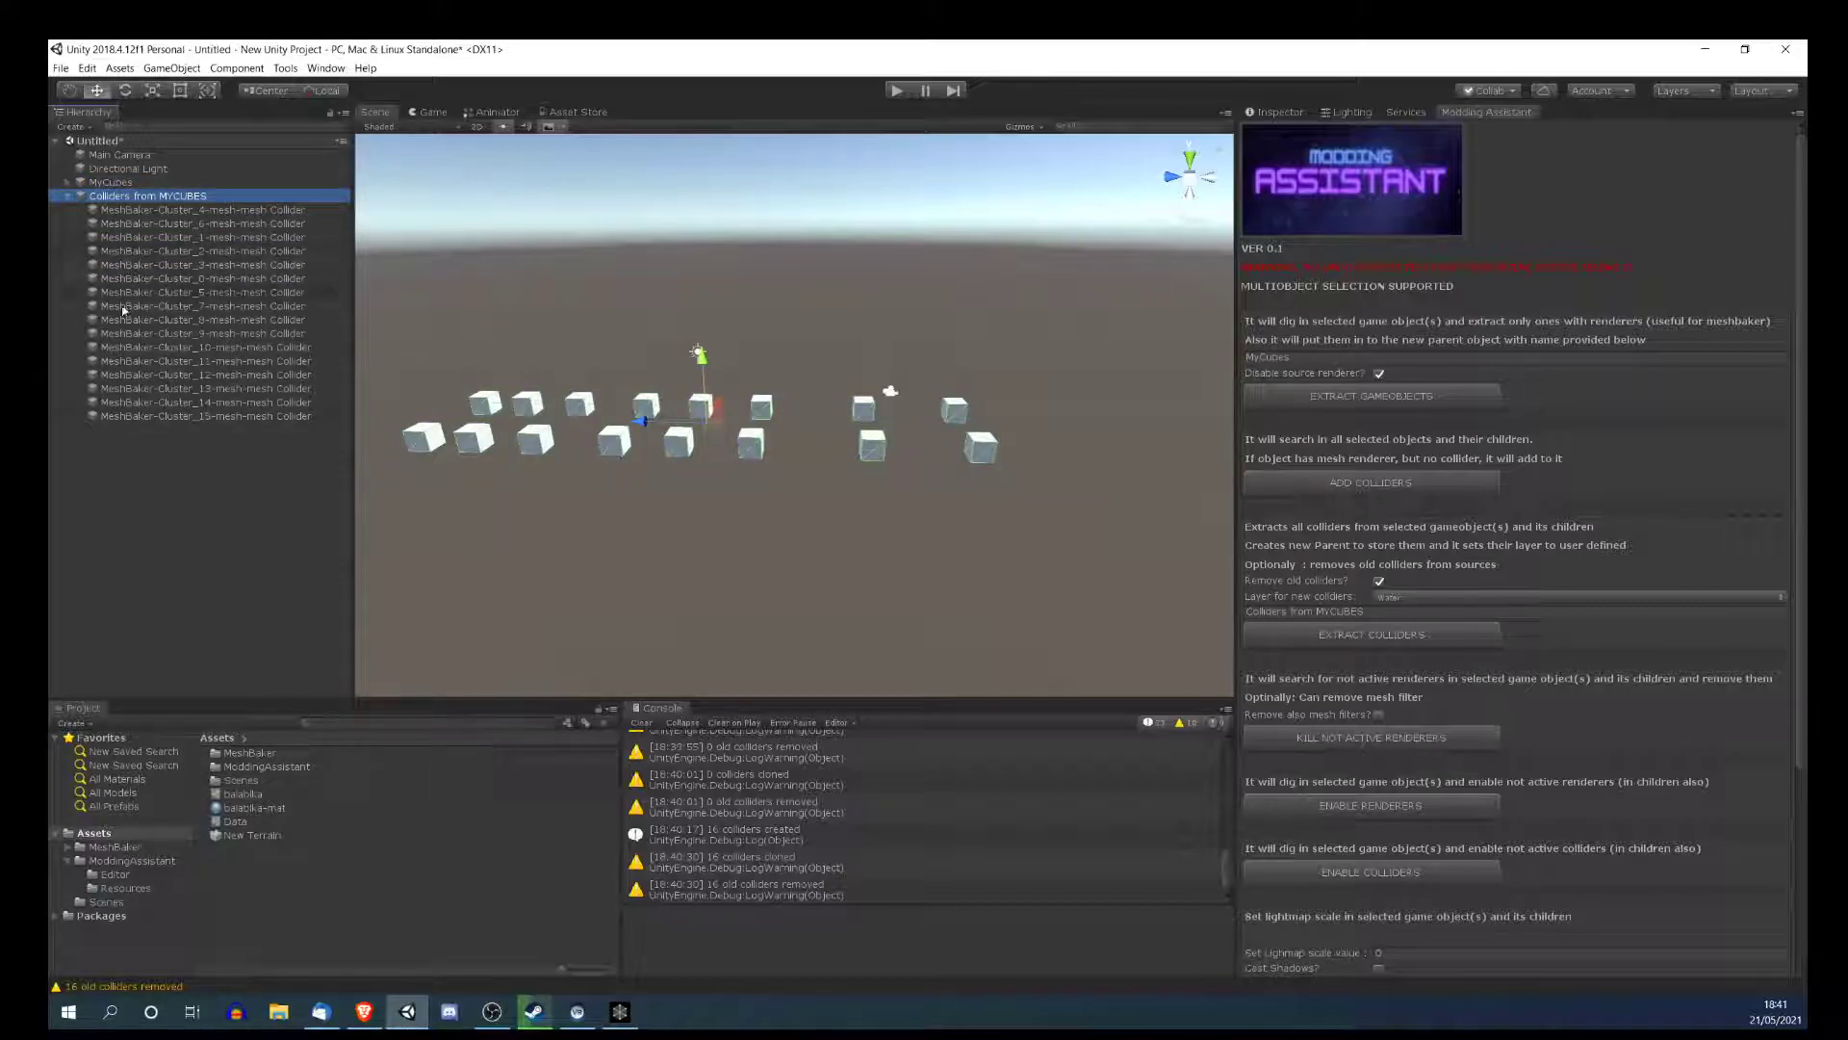
left_click(67, 197)
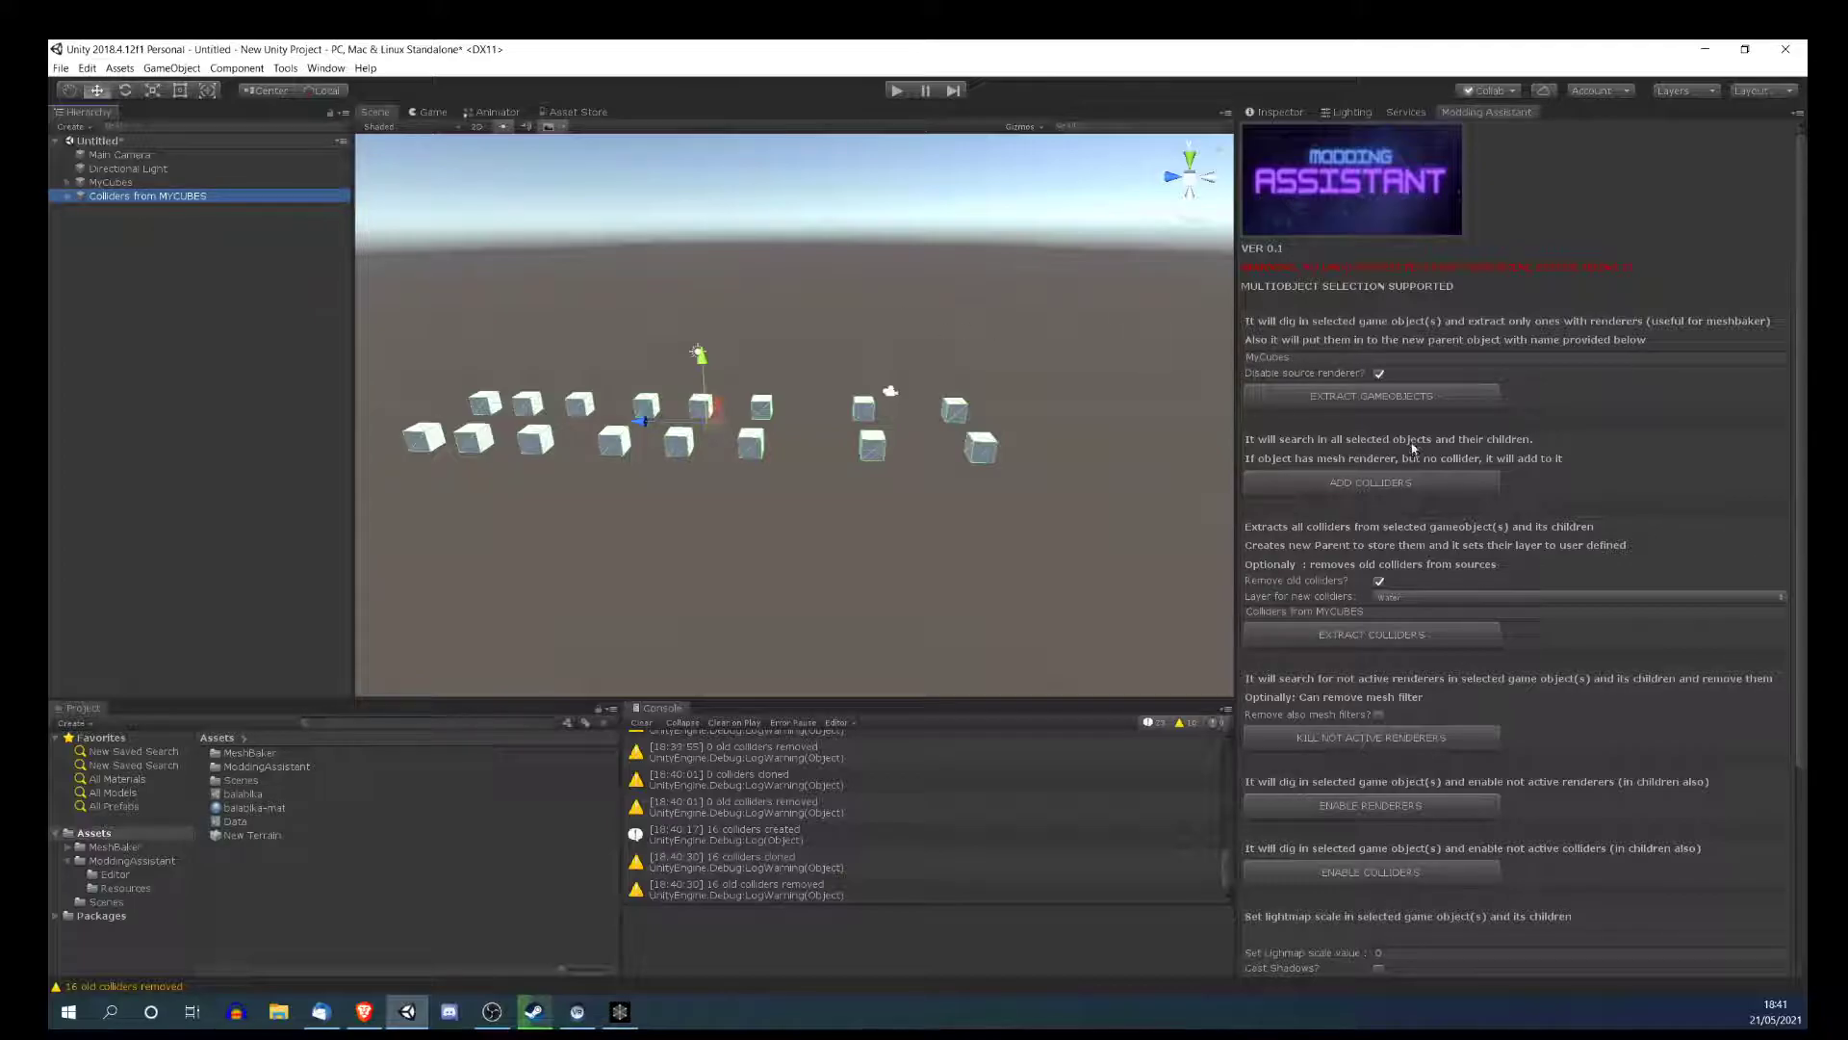
- Undo the deletion of the CombinedMesh objects and the TextureBaker
scroll(1412, 447, "down", 2)
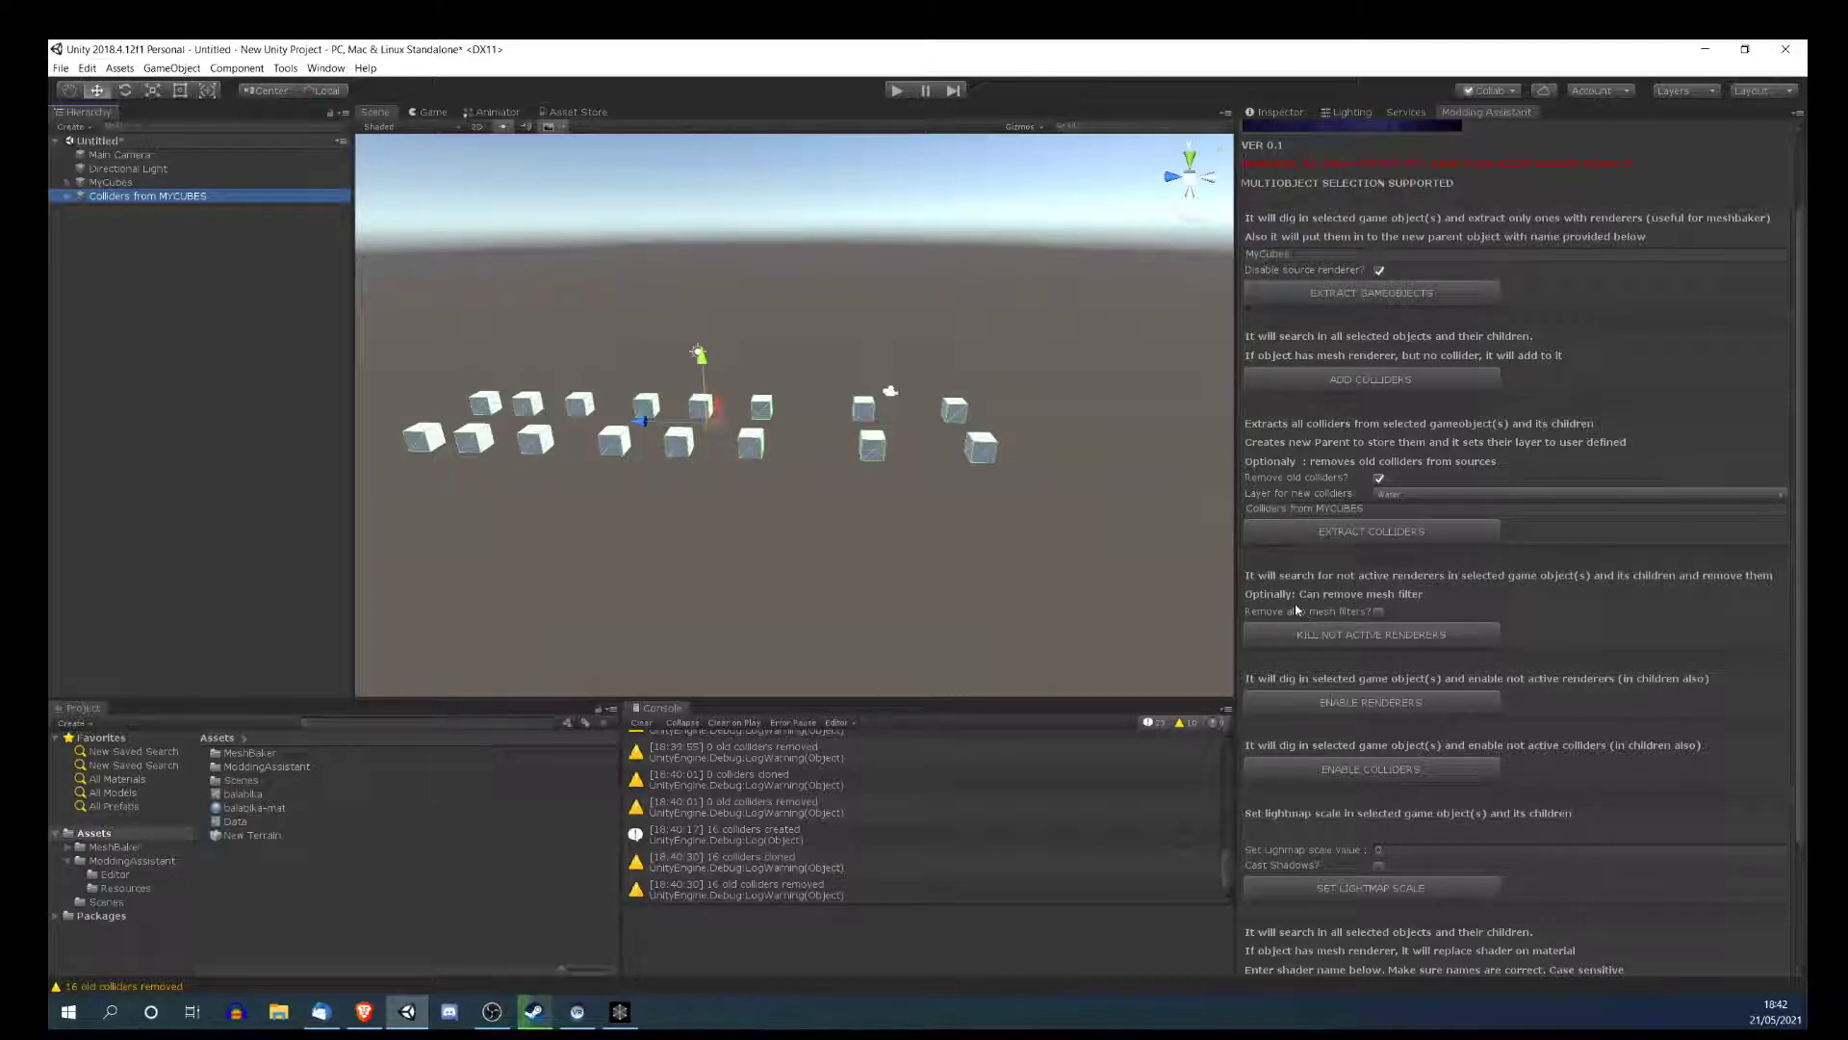
left_click(490, 326)
left_click(485, 403)
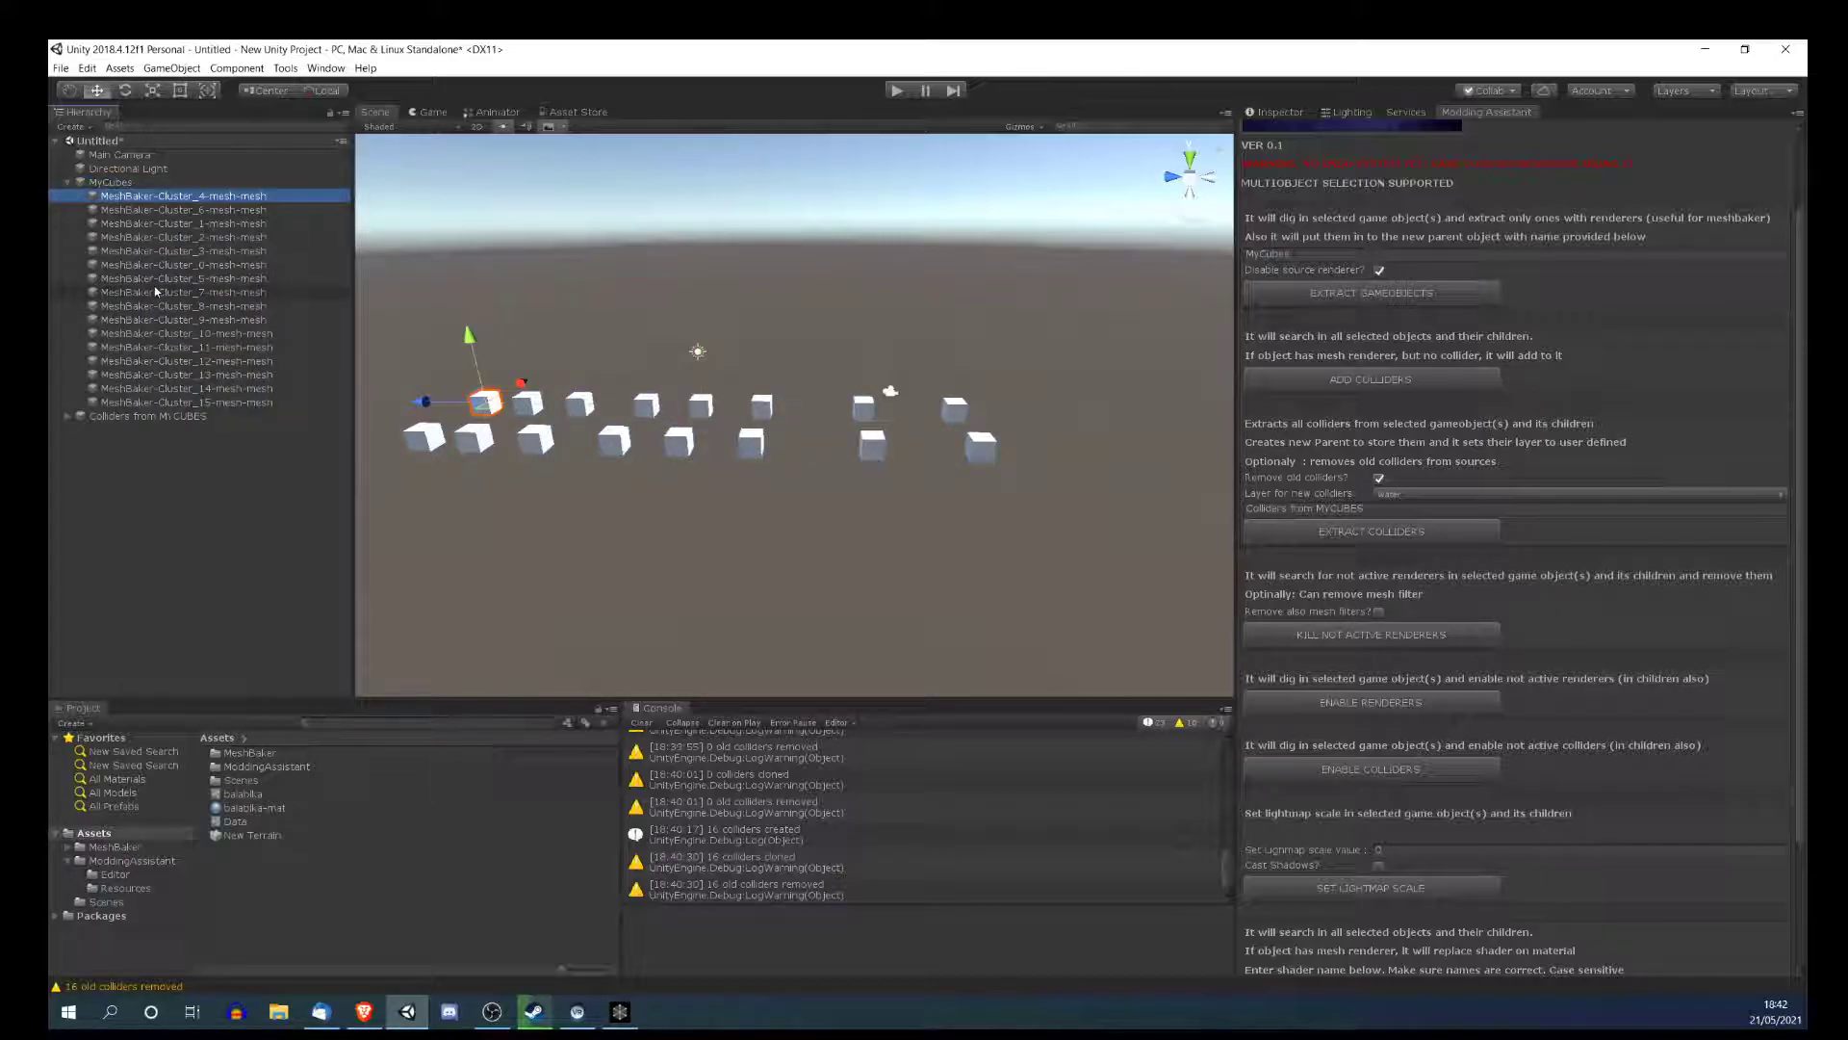
key("ctrl+z")
key("ctrl+z")
key("ctrl+z")
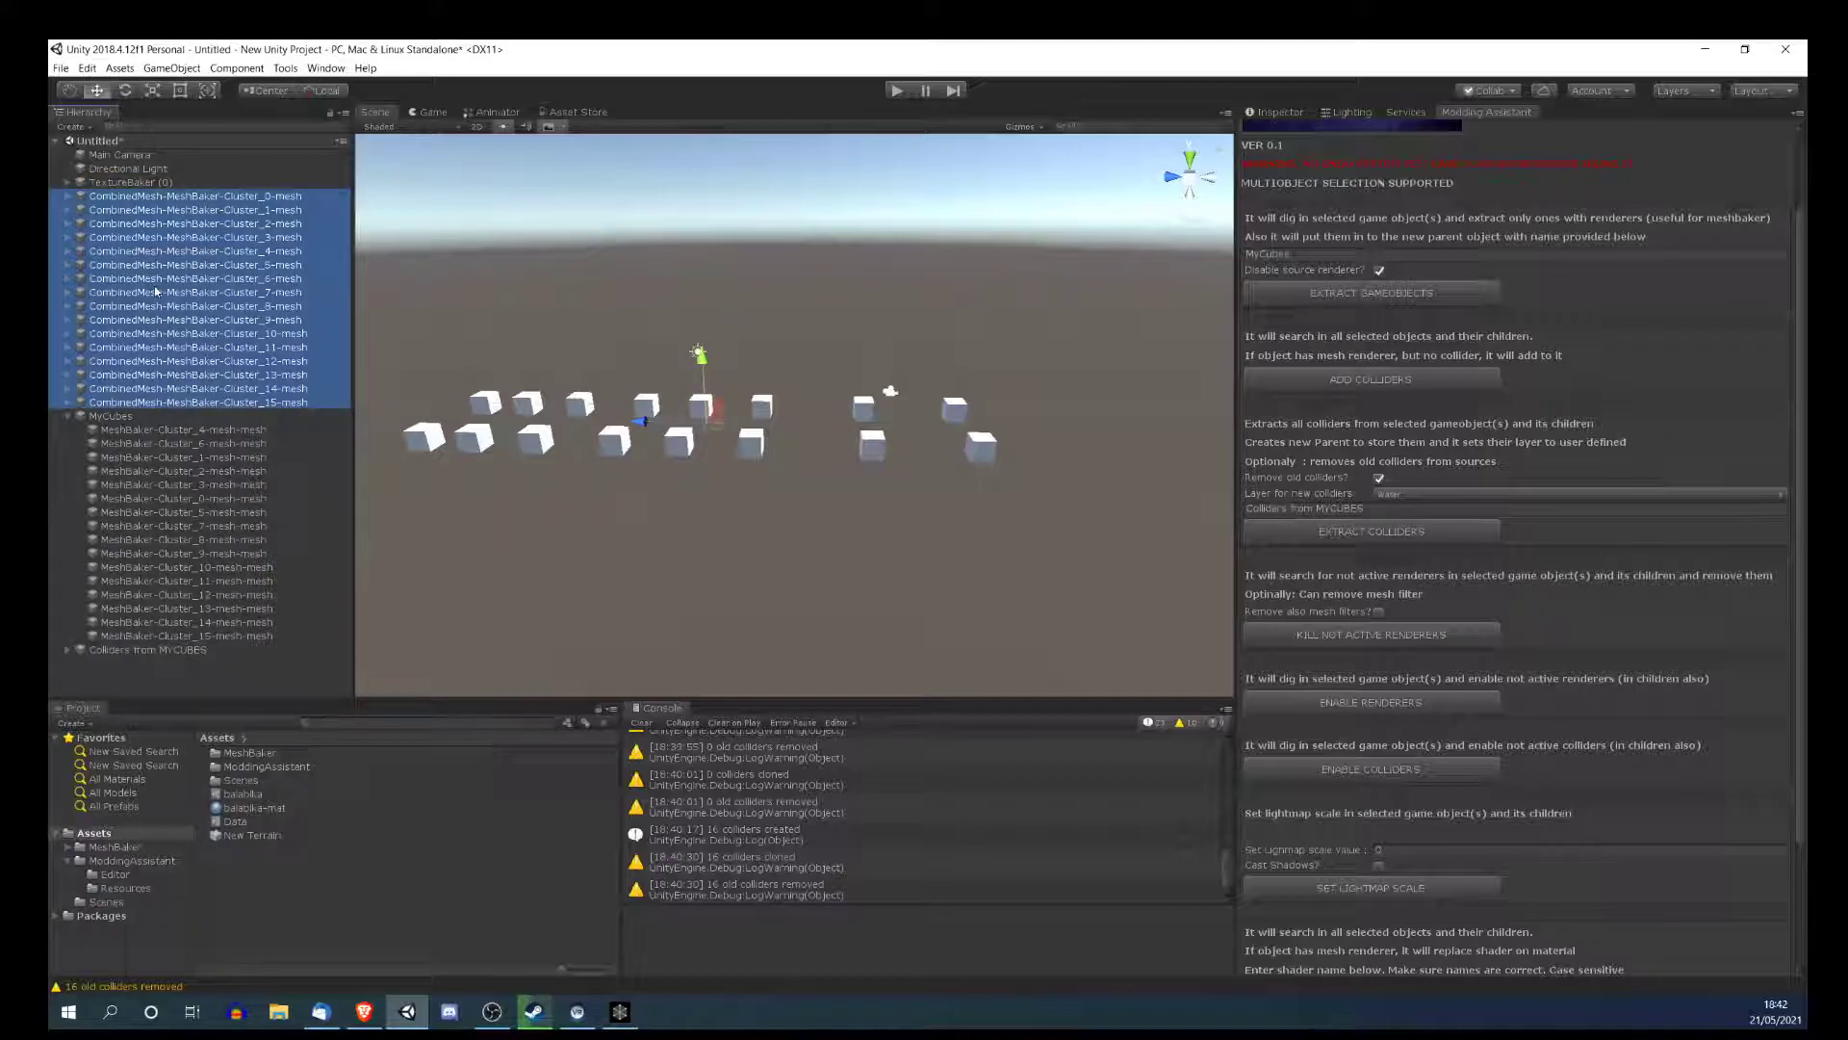
- Check the Mesh Renderer state of the source Cluster_0 mesh inside its CombinedMesh parent
left_click(123, 210)
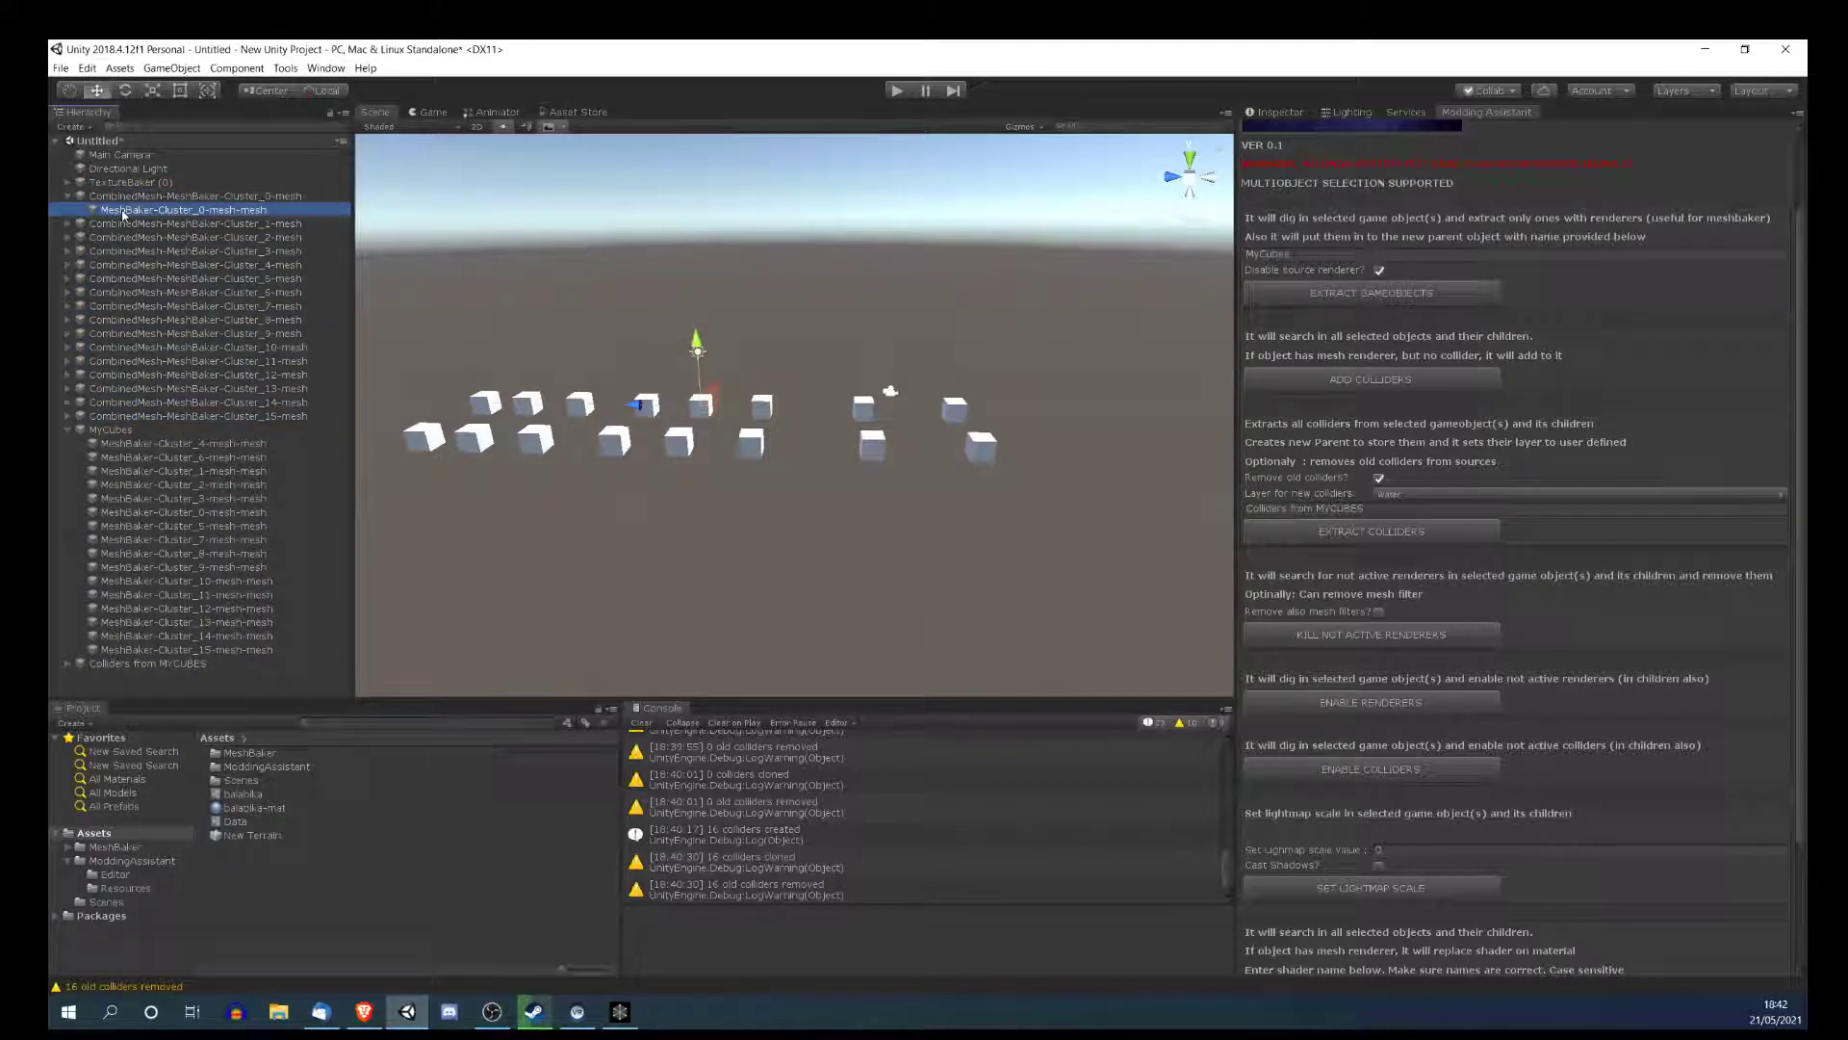
left_click(1280, 113)
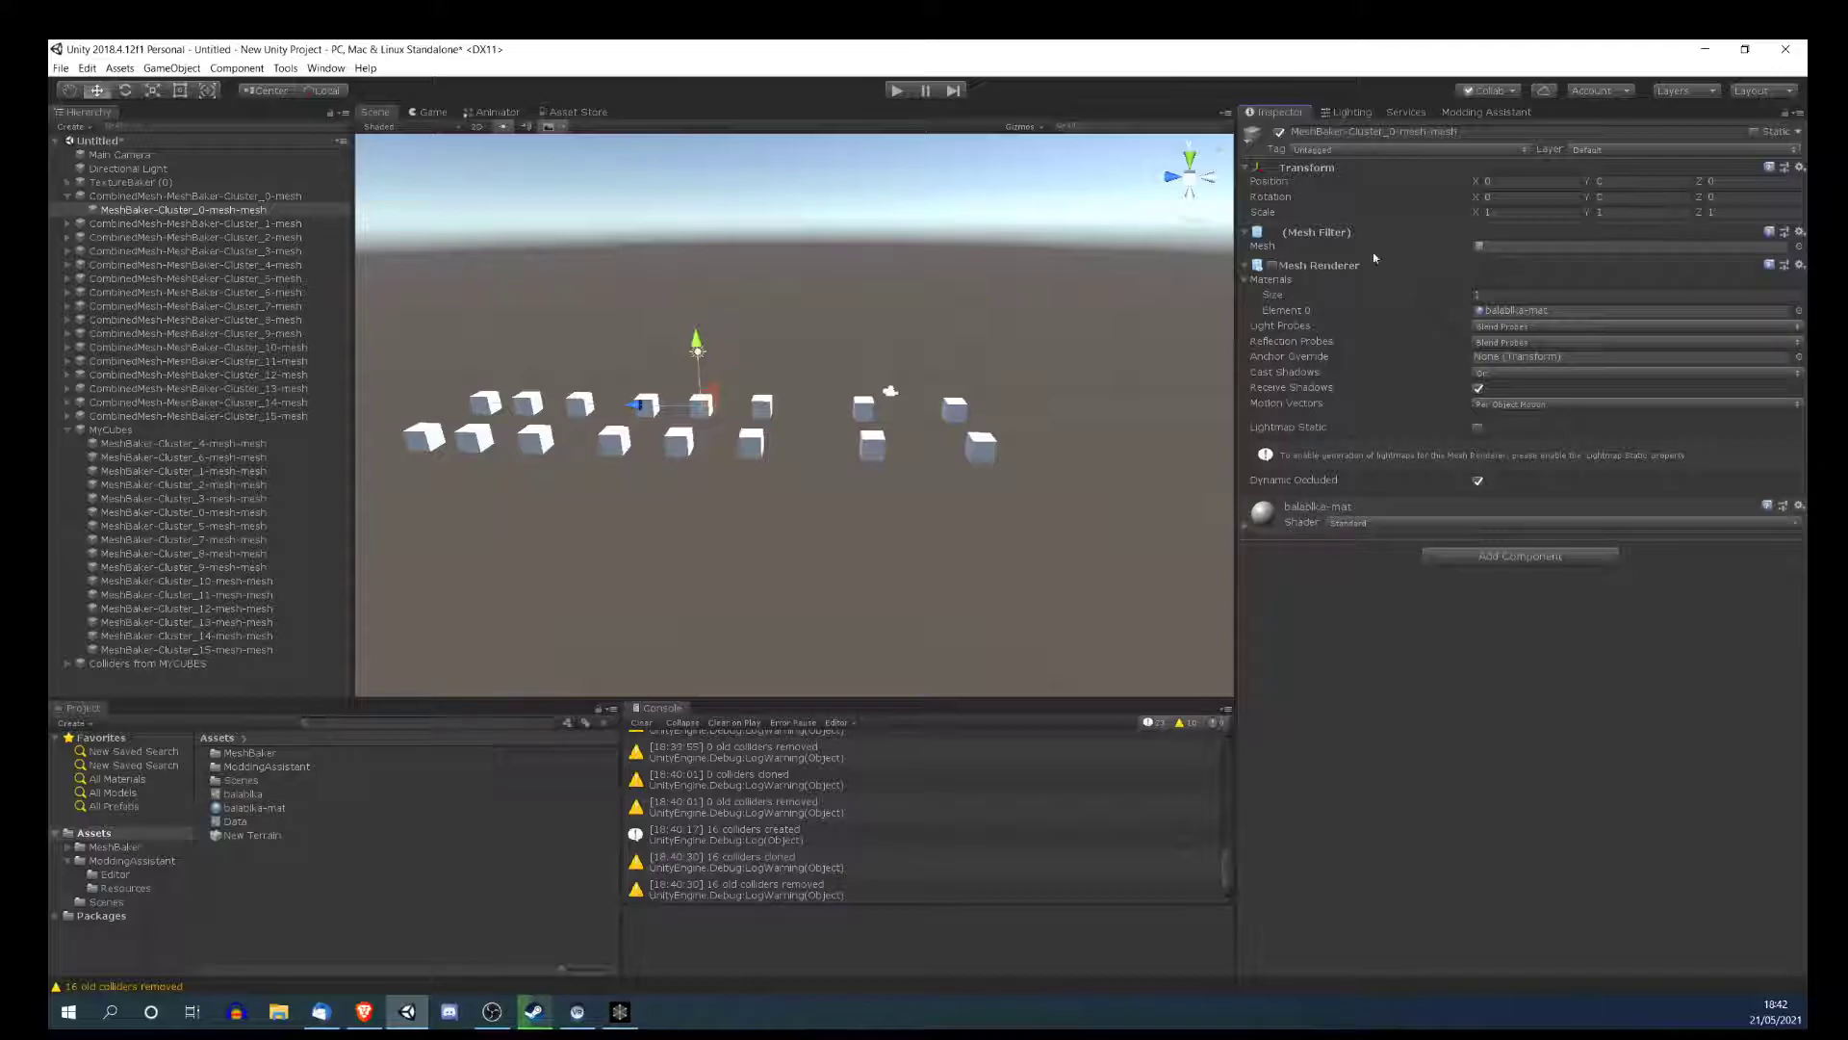
left_click(66, 196)
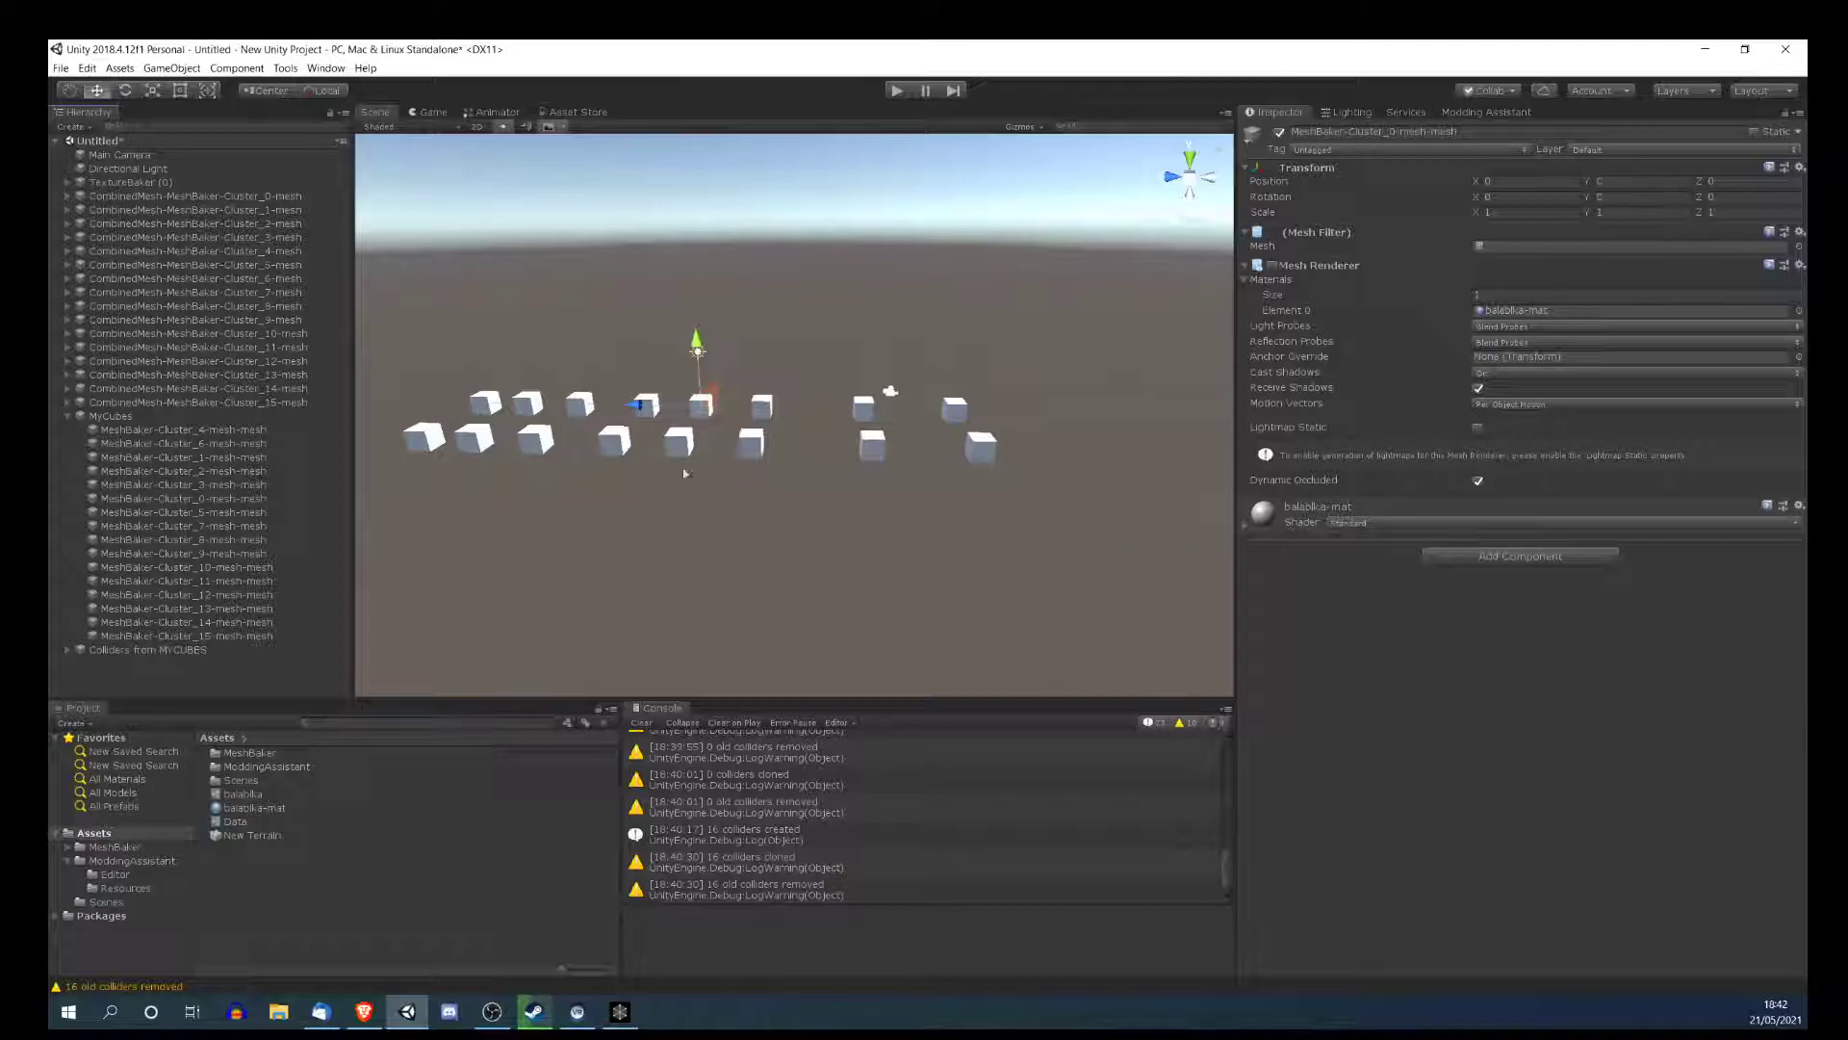
- Check the Mesh Renderer state of the source Cluster_15 mesh inside its CombinedMesh parent
left_click(67, 403)
left_click(91, 416)
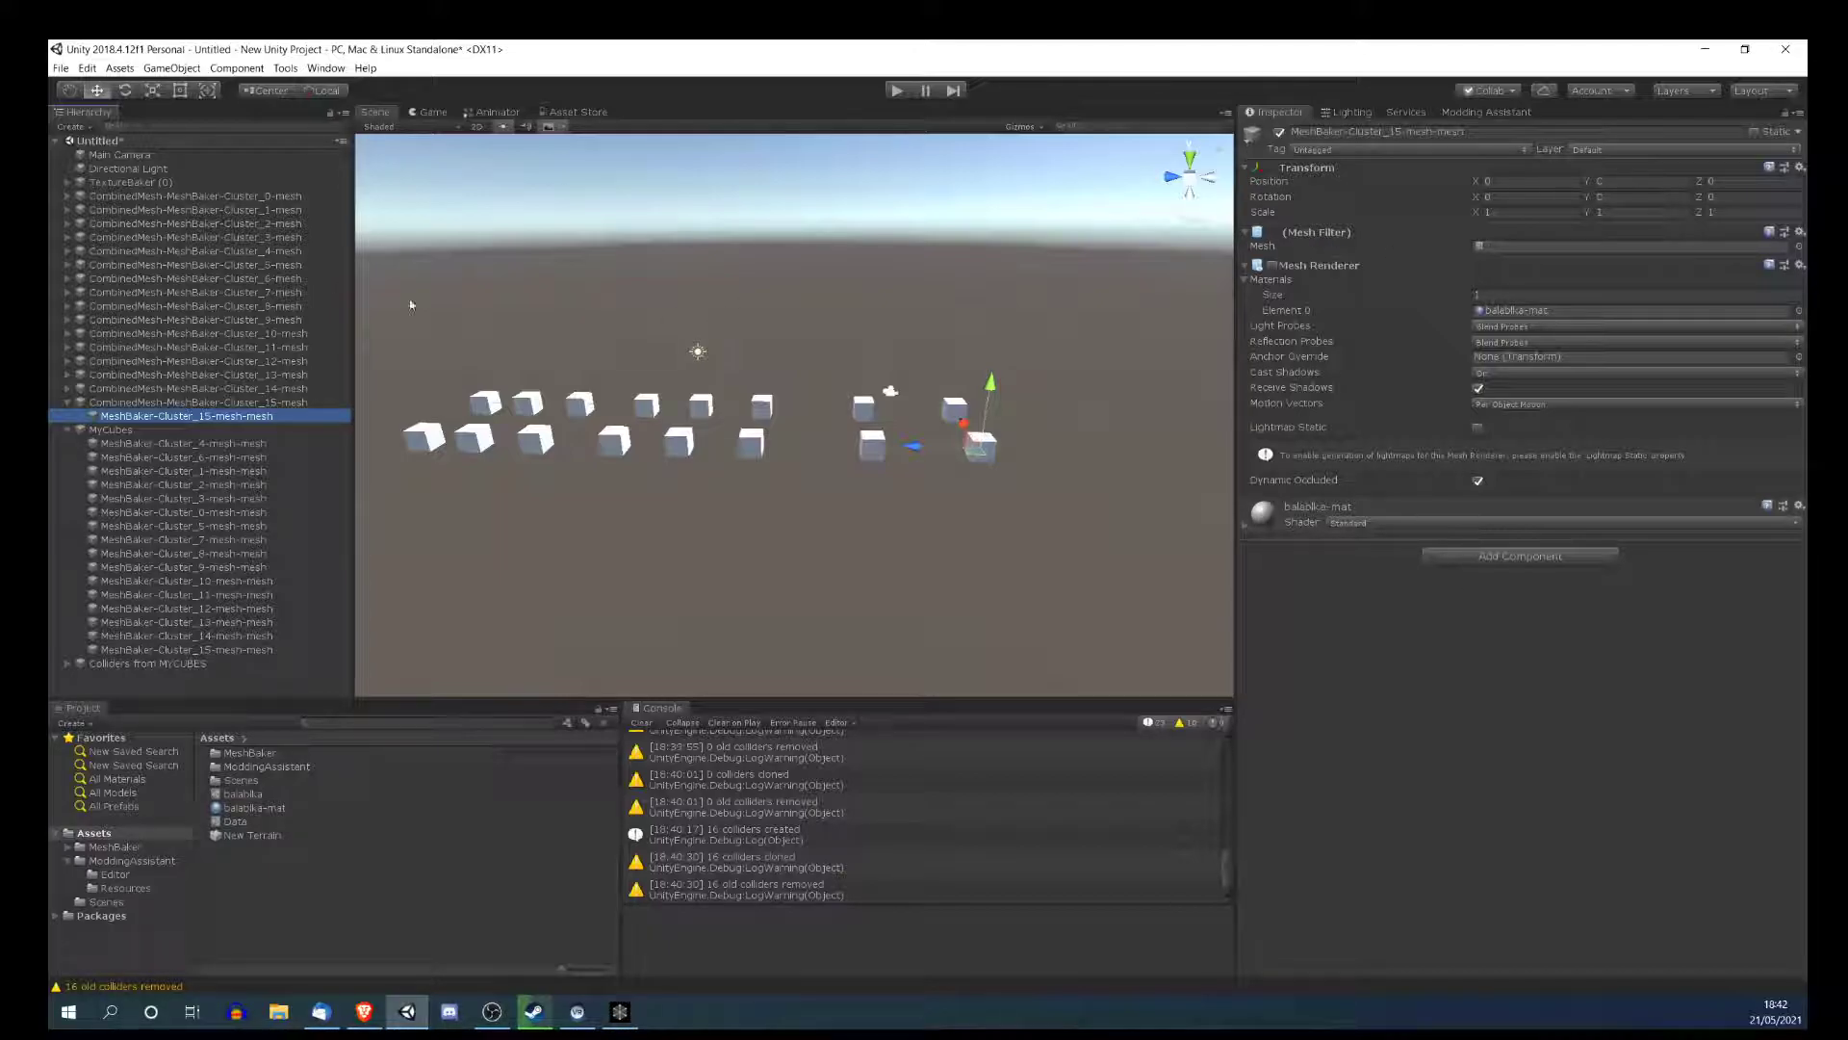
left_click(66, 402)
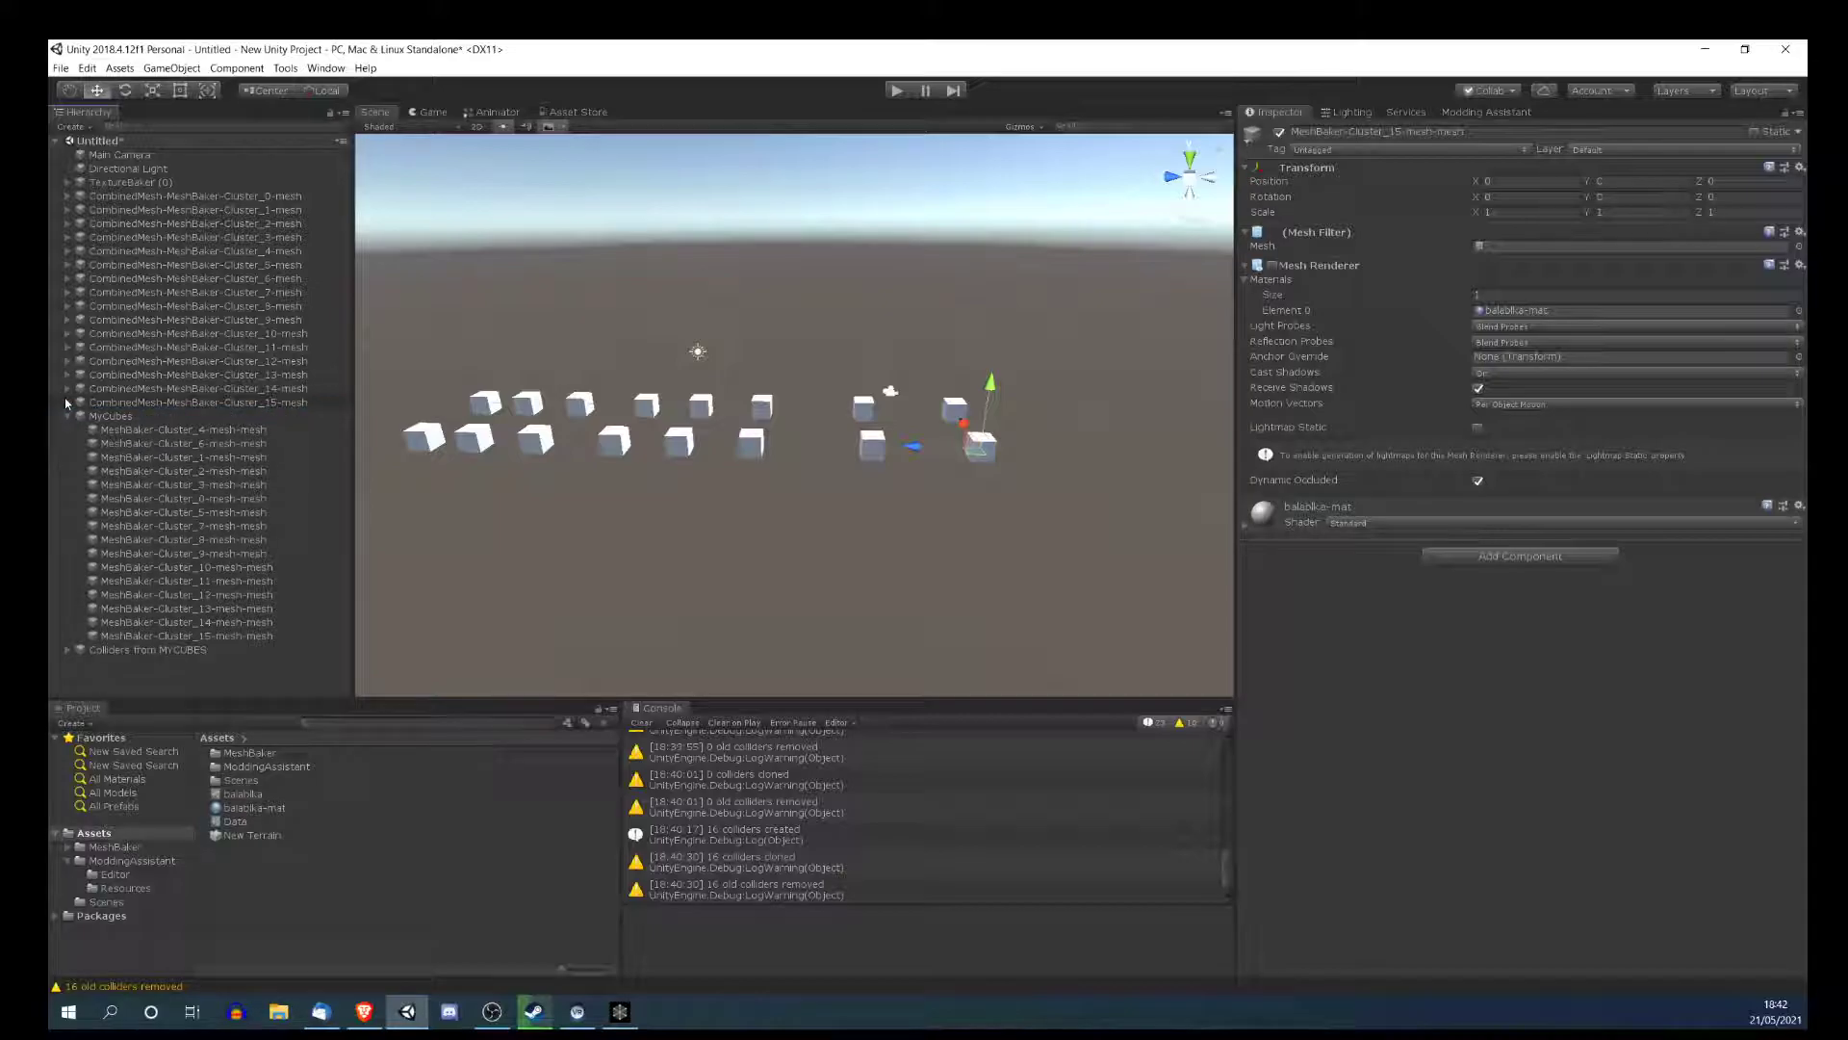
- Kill the inactive renderers in all CombinedMesh objects from Cluster_0 to Cluster_15, removing their mesh filters as well
left_click(99, 405)
left_click(136, 196, "shift")
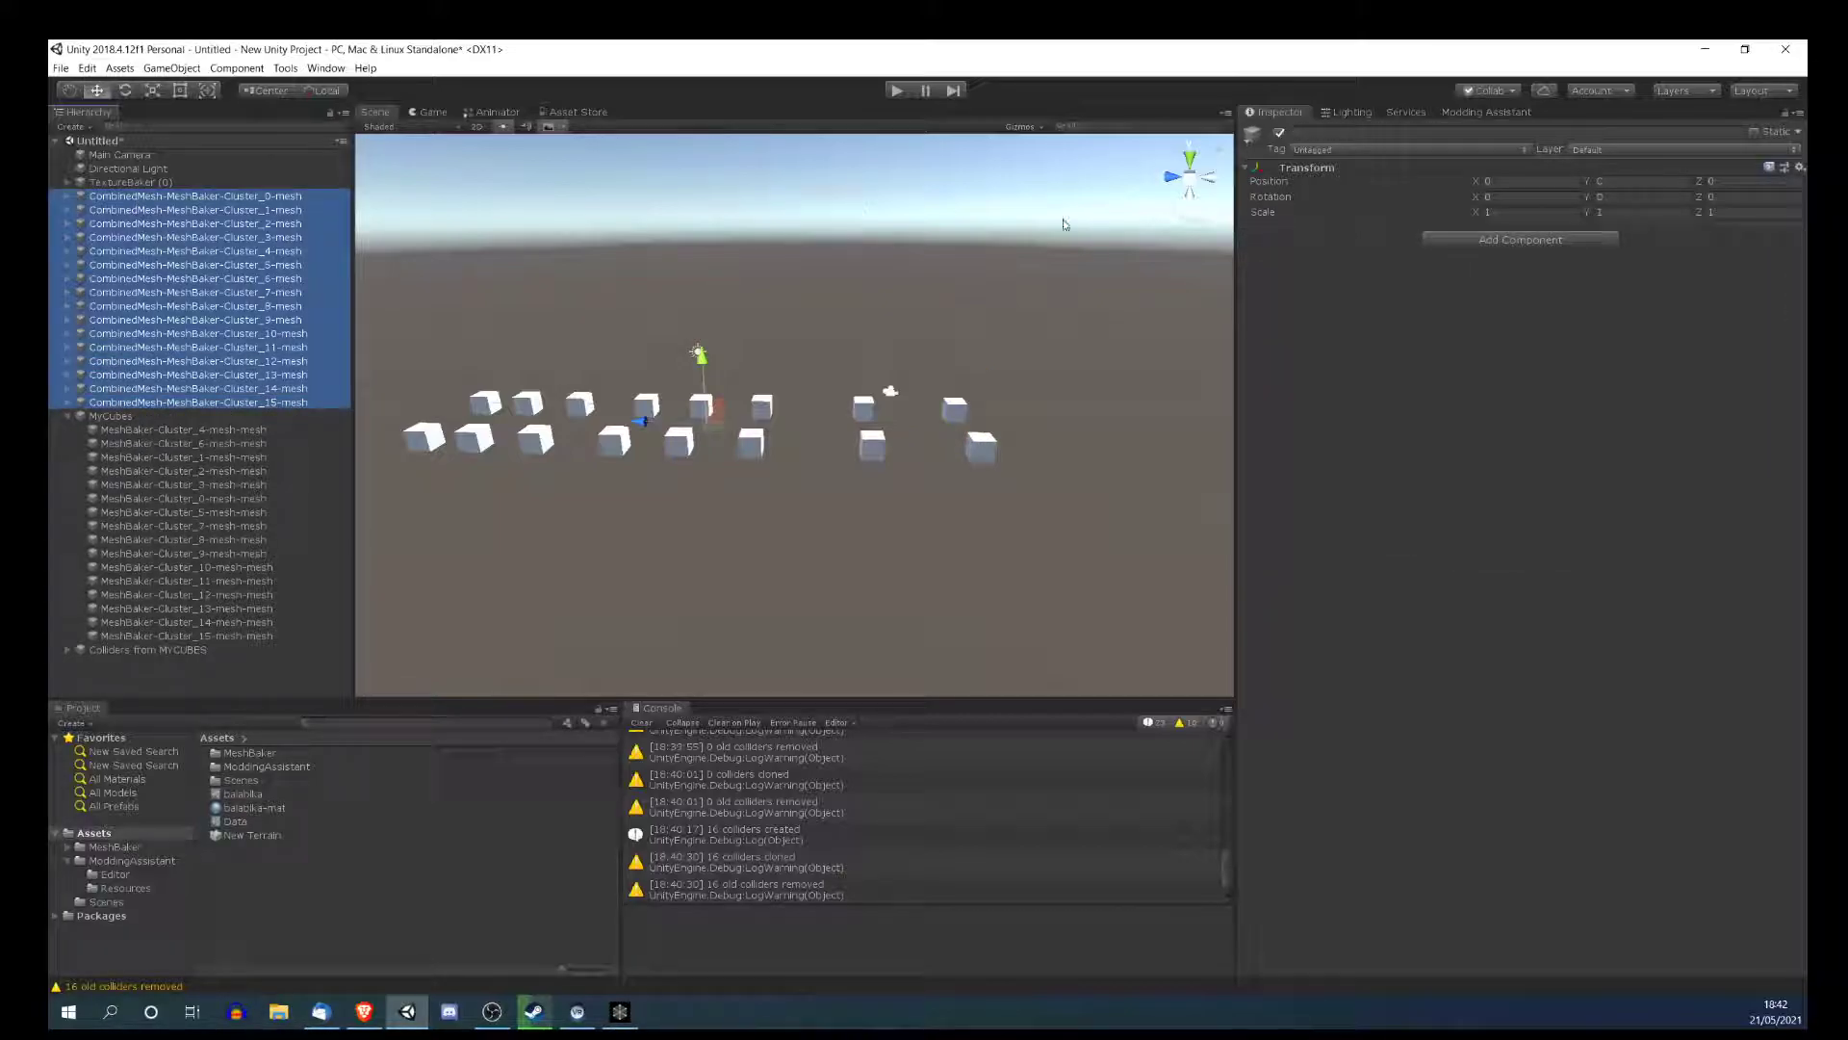
left_click(1485, 112)
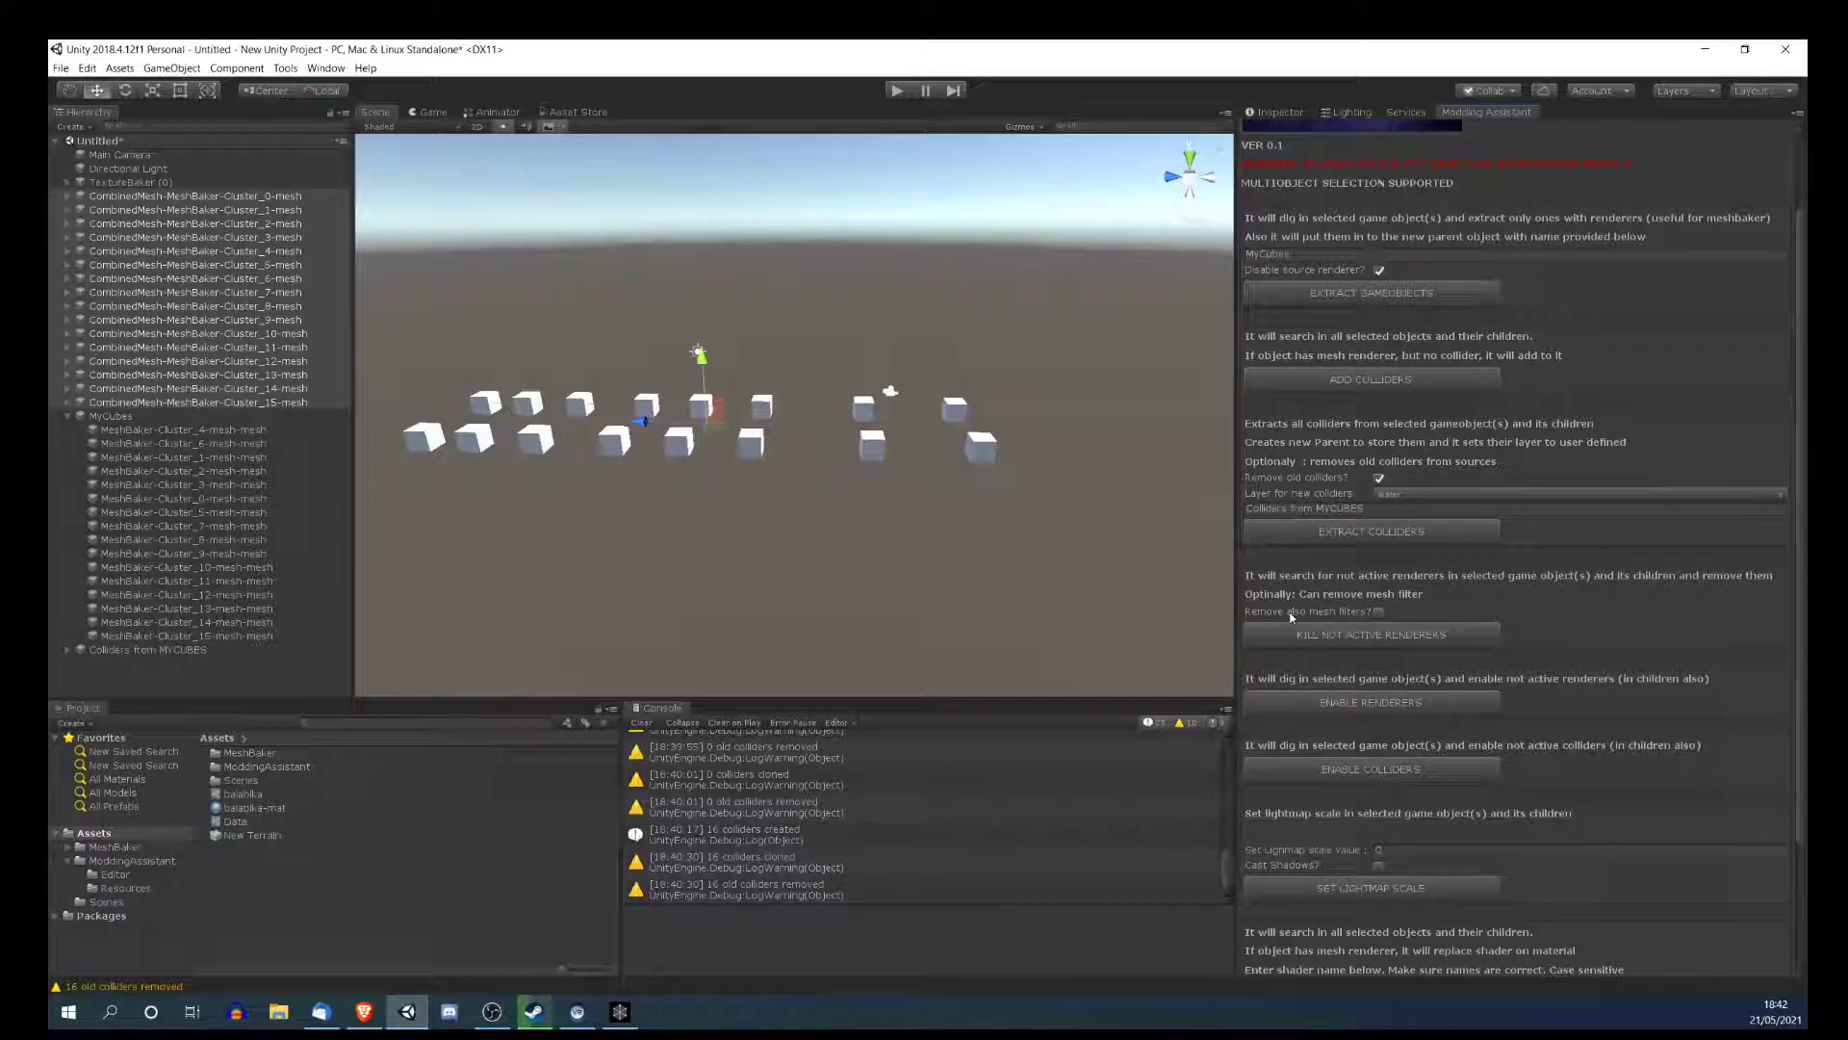
left_click(1378, 612)
left_click(1361, 637)
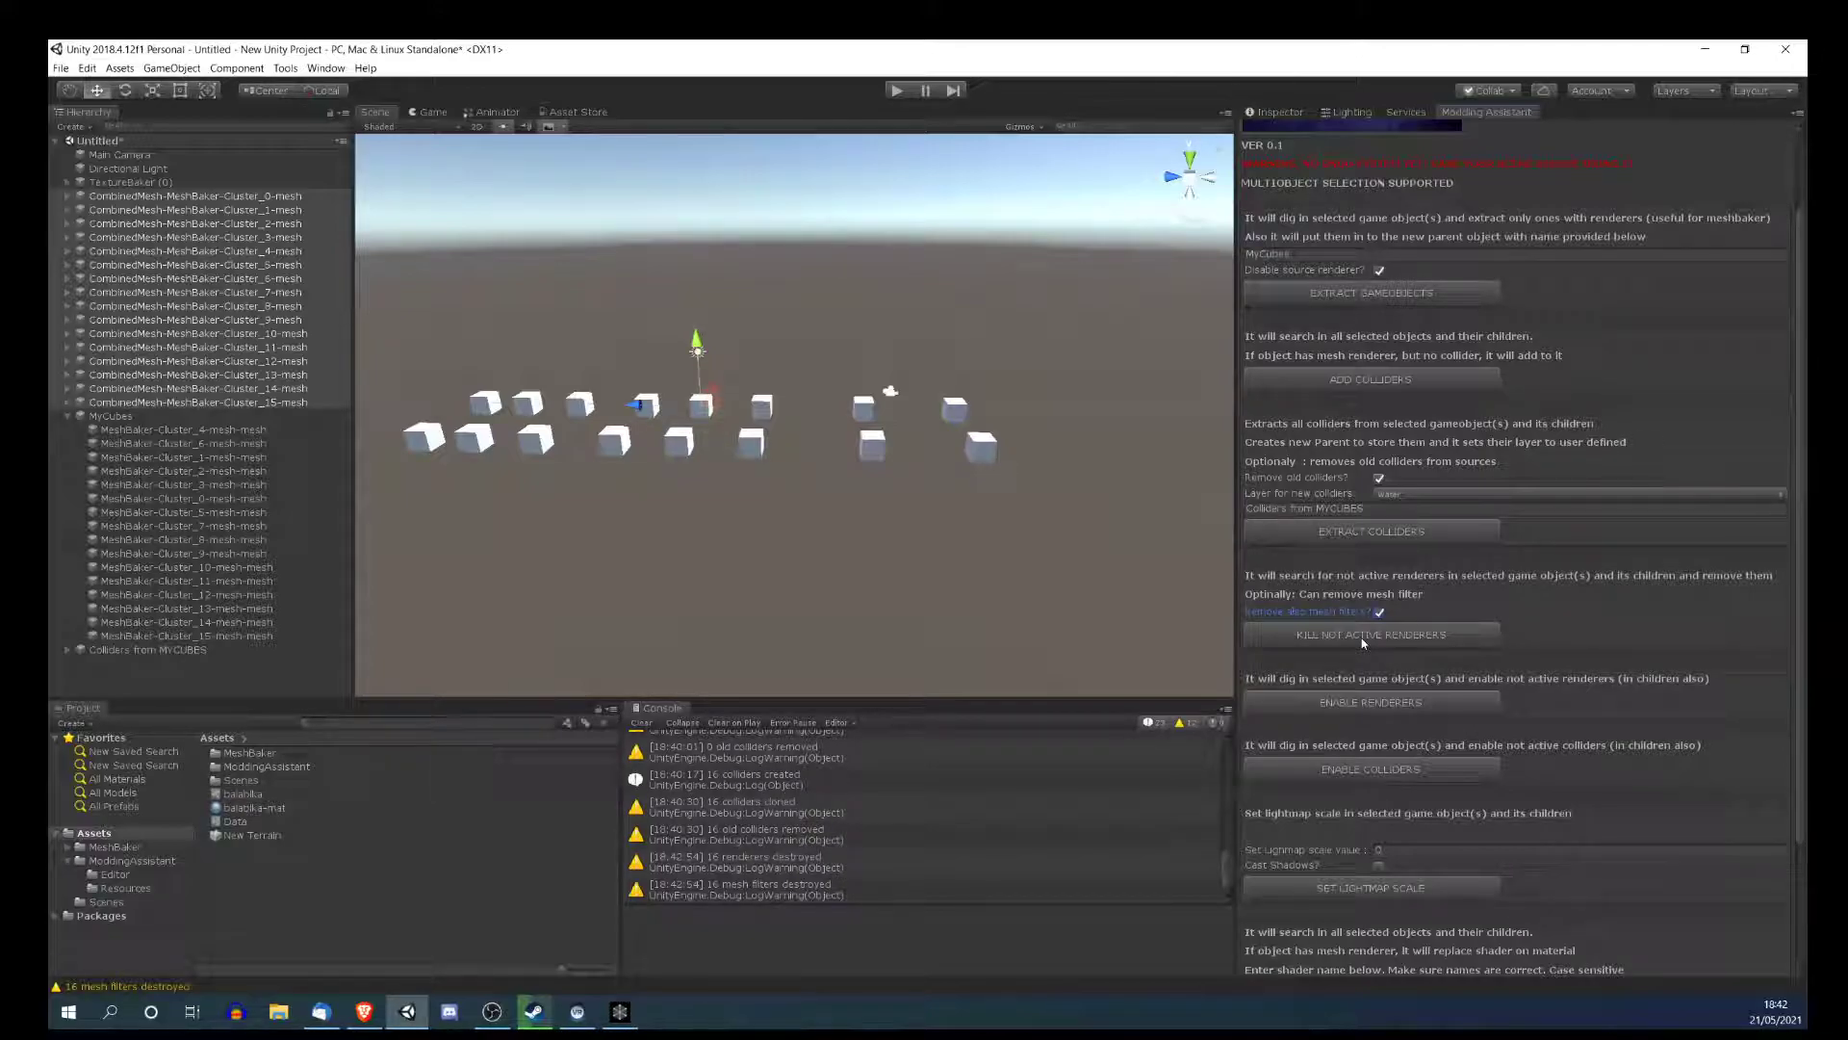
scroll(809, 847, "down", 1)
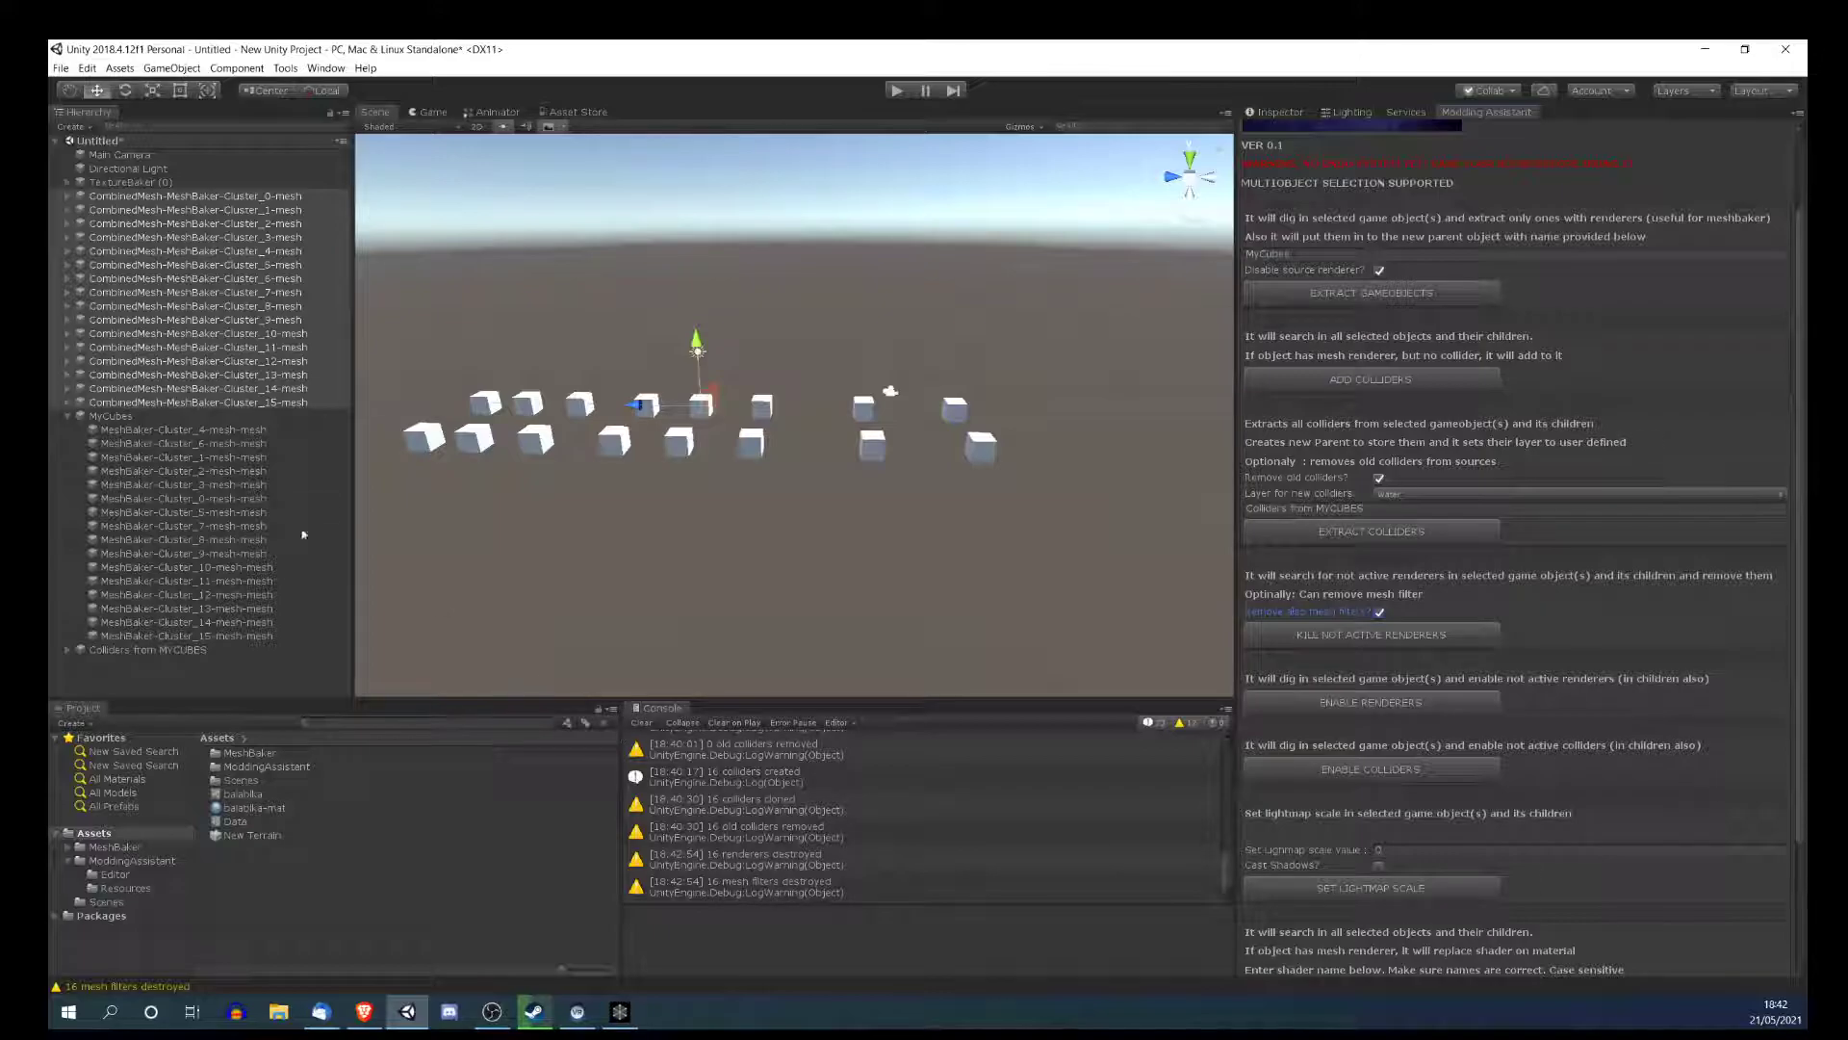
- Inspect the remaining components of the source Cluster_0 mesh inside its CombinedMesh parent
left_click(67, 195)
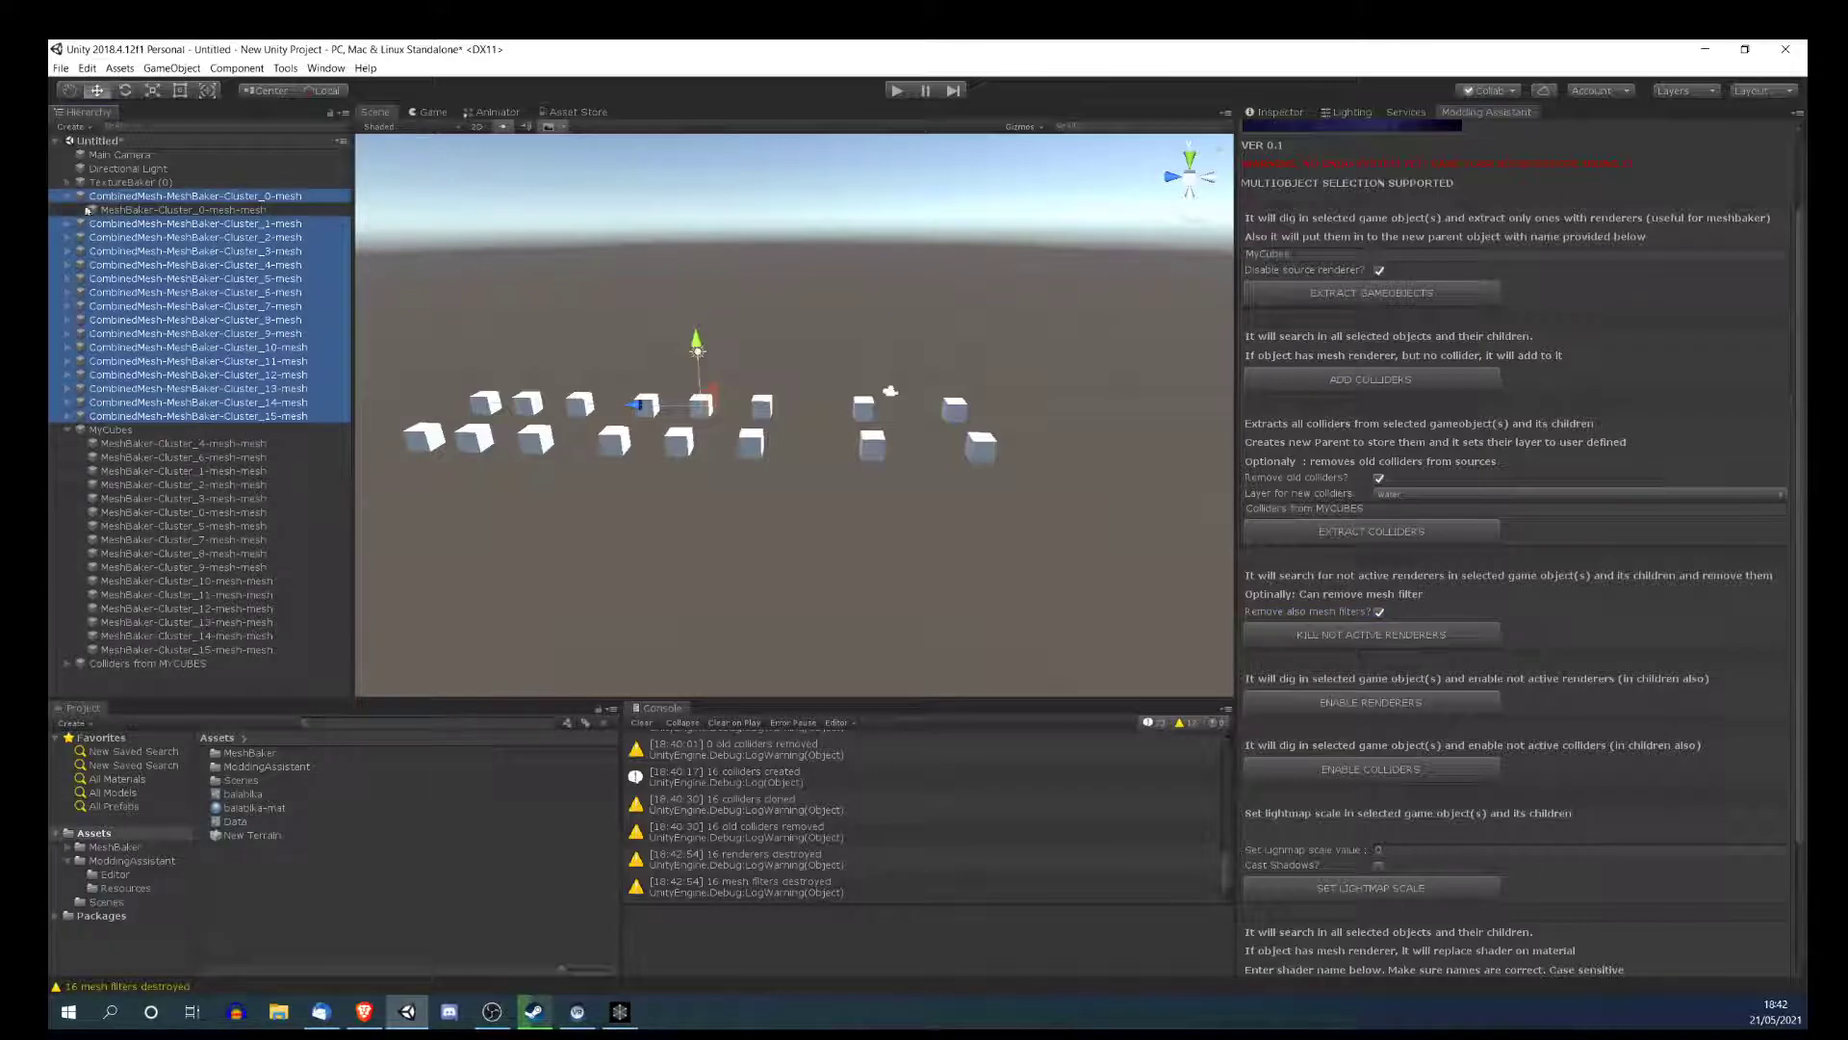
left_click(115, 208)
left_click(1267, 114)
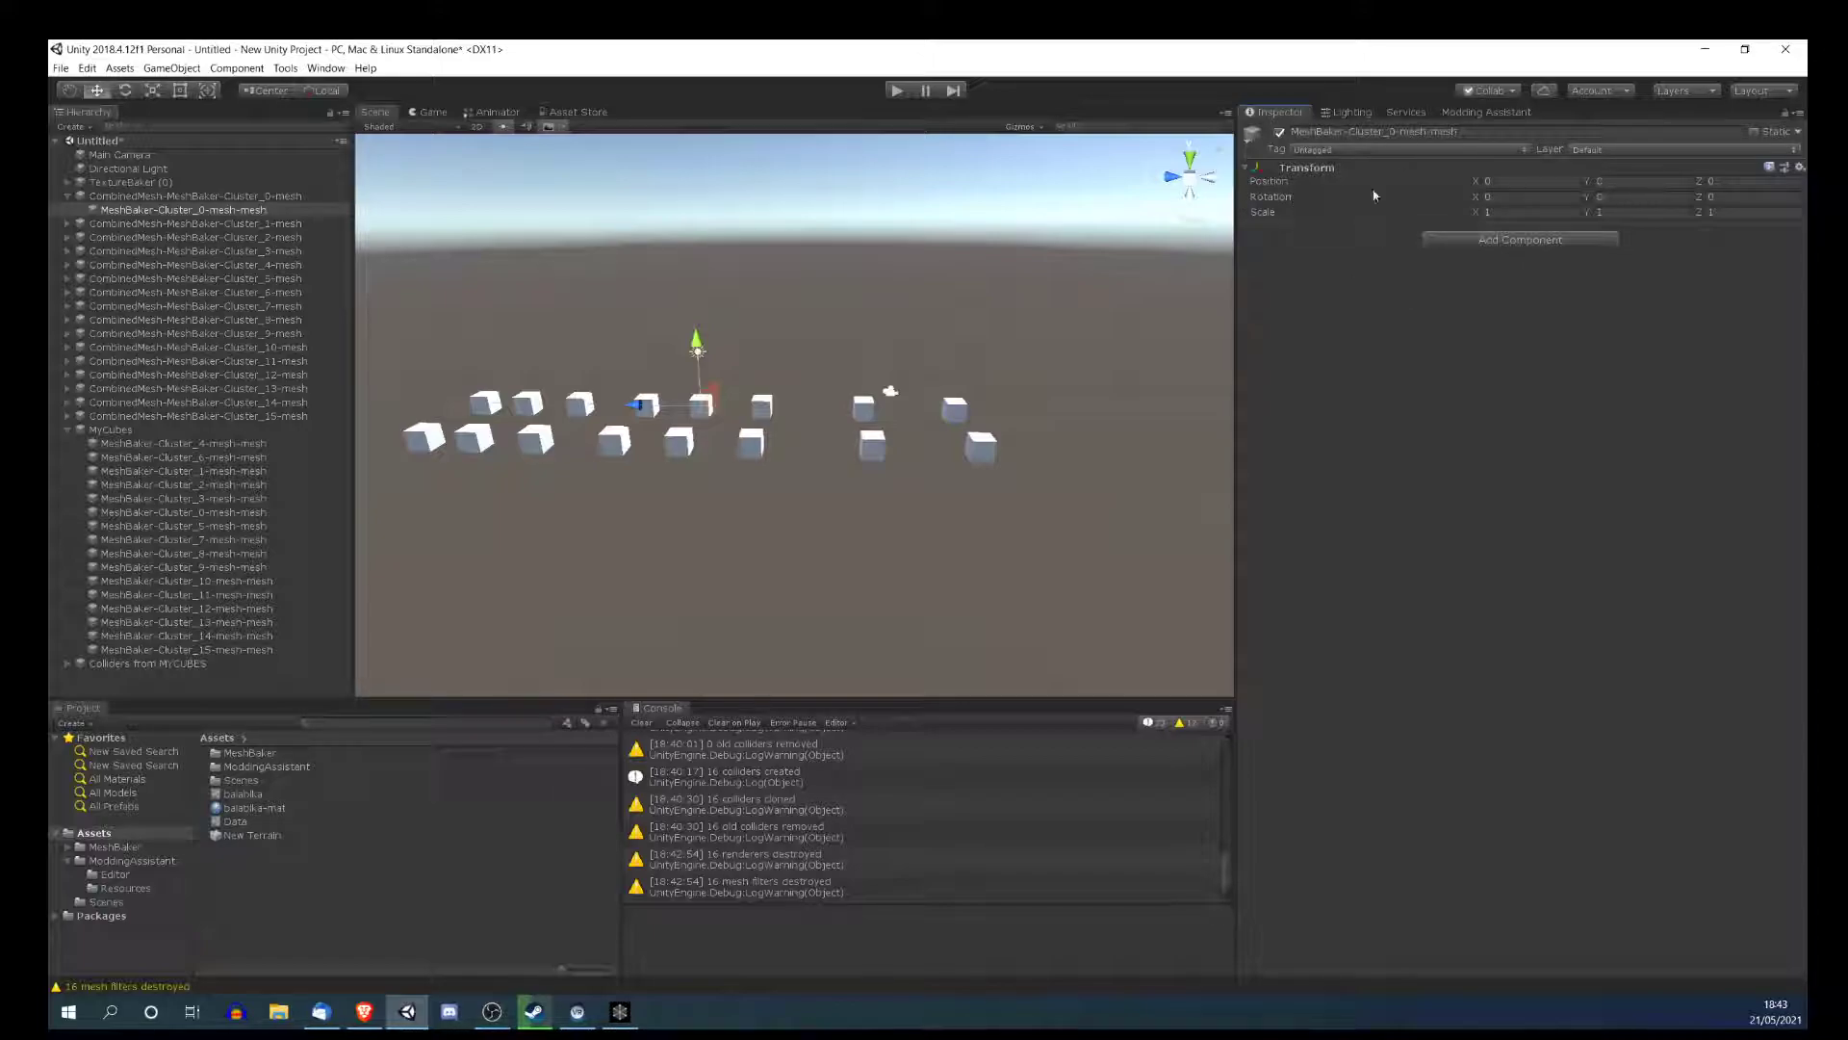
- Delete all CombinedMesh objects from Cluster_0 to Cluster_15 from the scene
left_click(81, 196)
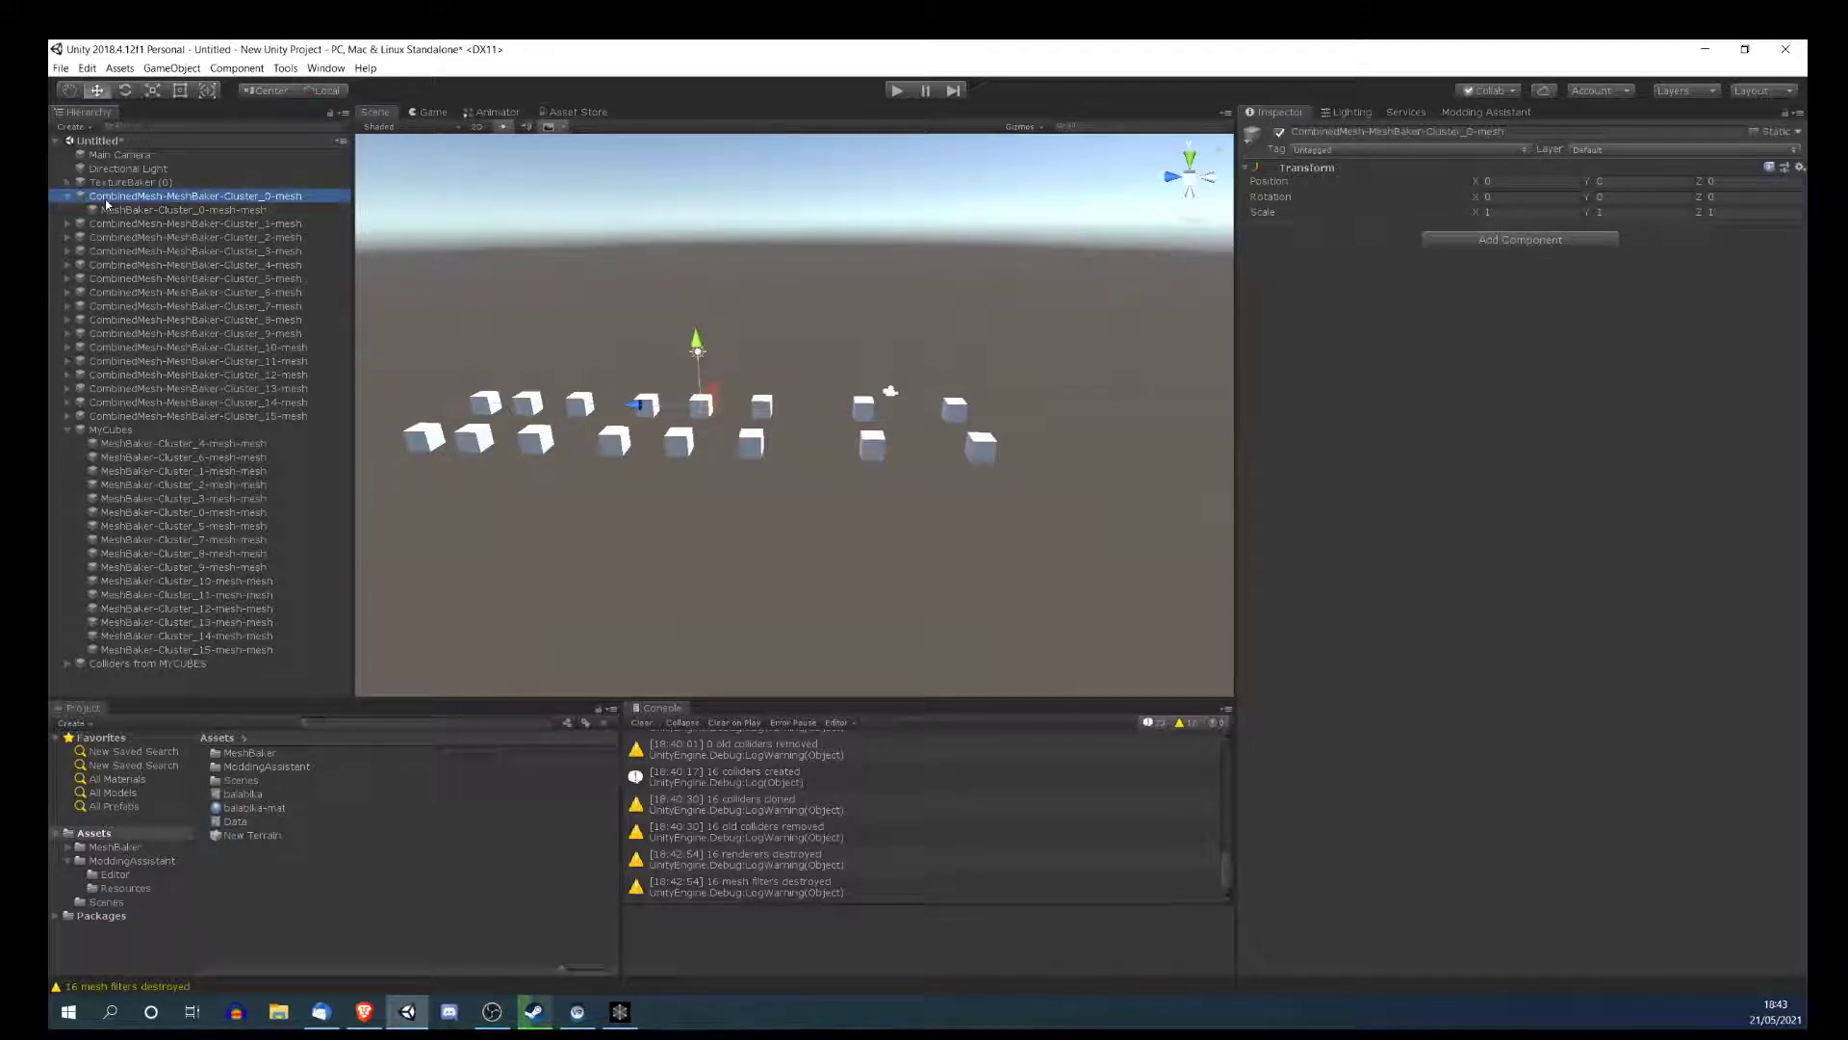
left_click(125, 415, "shift")
key("Delete")
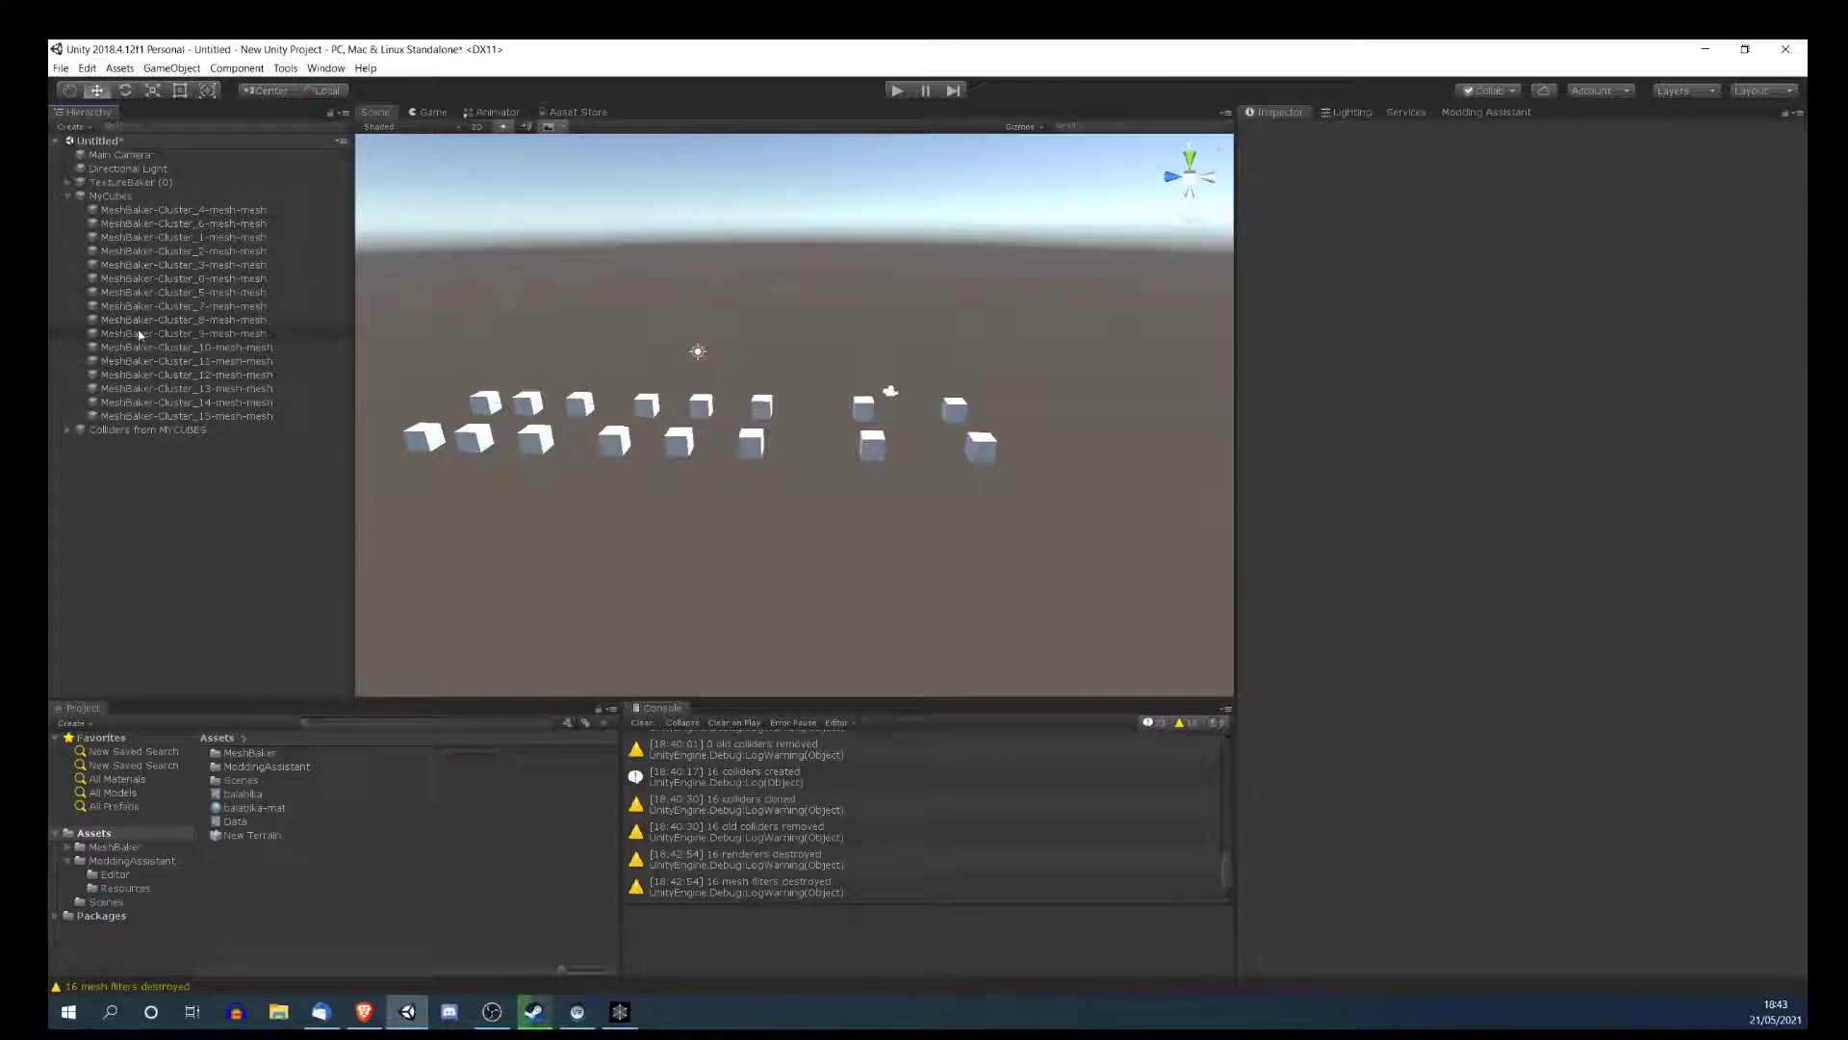
- Inspect the Cluster_15 and Cluster_6 meshes in MyCubes, and examine the MyCubes and Colliders from MYCUBES parents
left_click(180, 416)
left_click(115, 196)
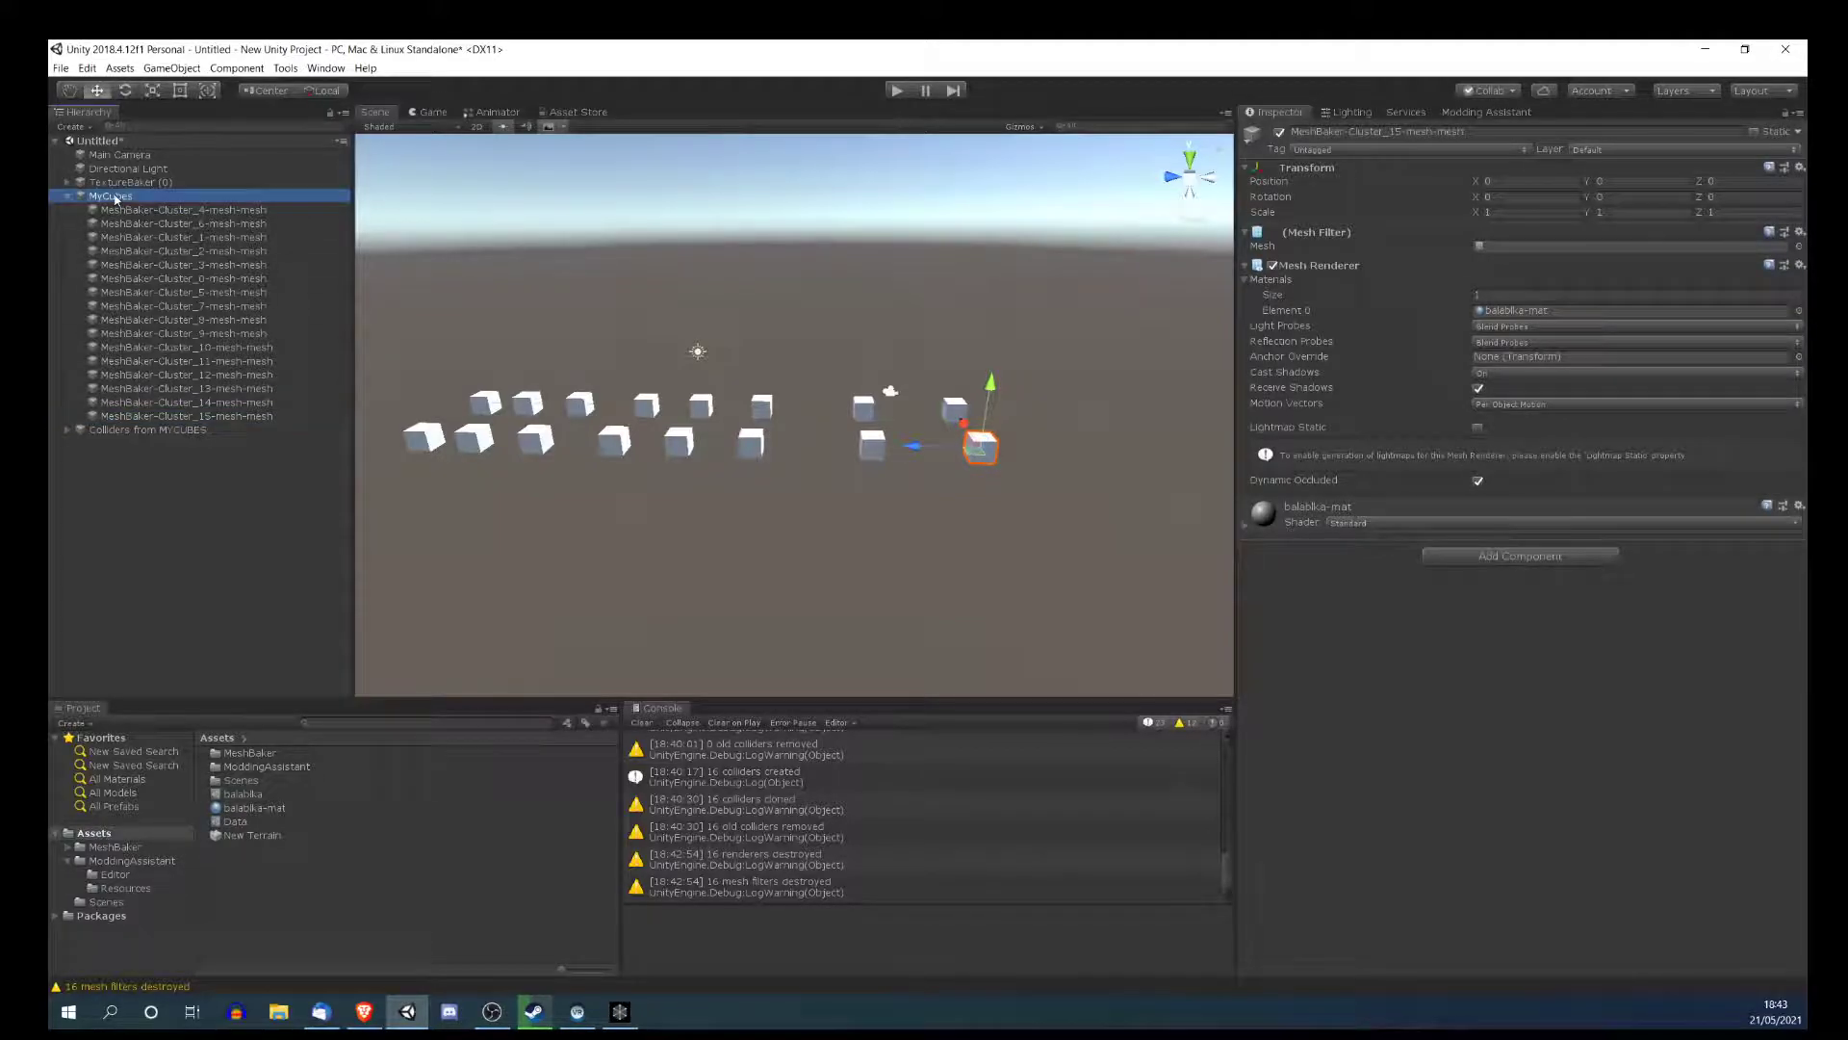
left_click(135, 220)
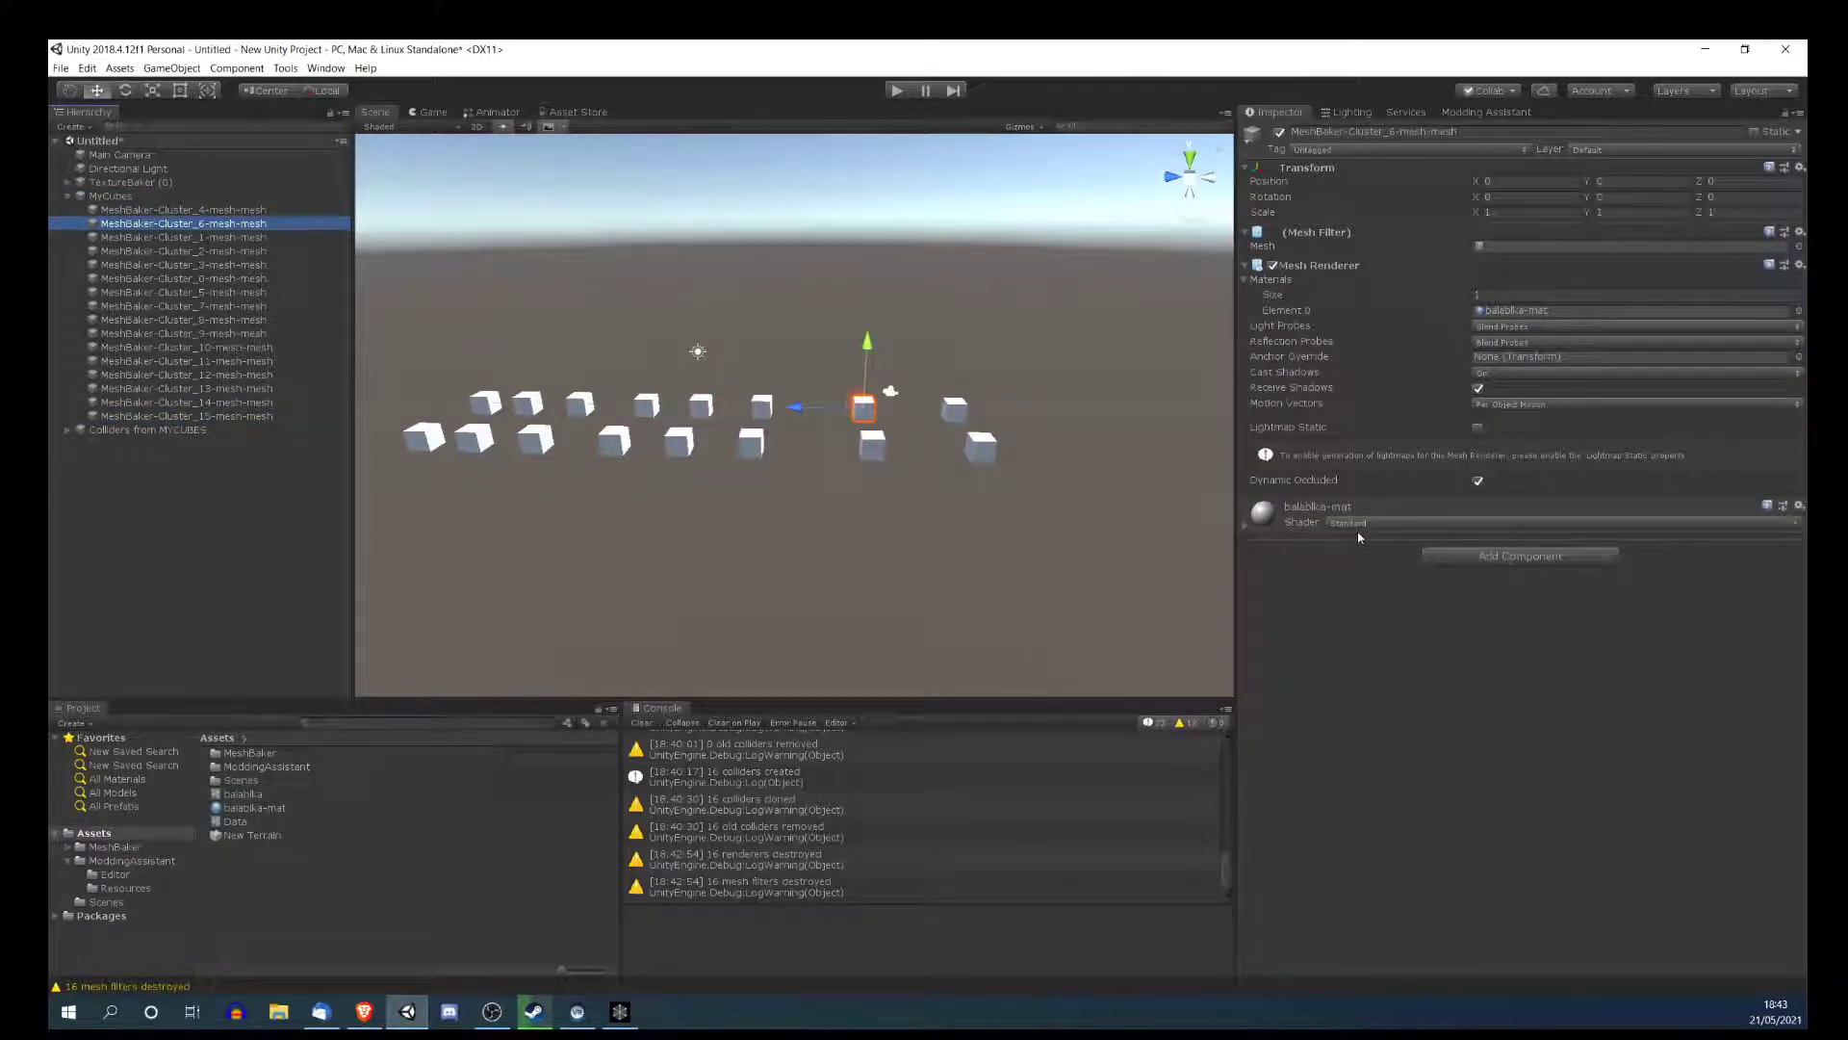
left_click(67, 196)
left_click(96, 197)
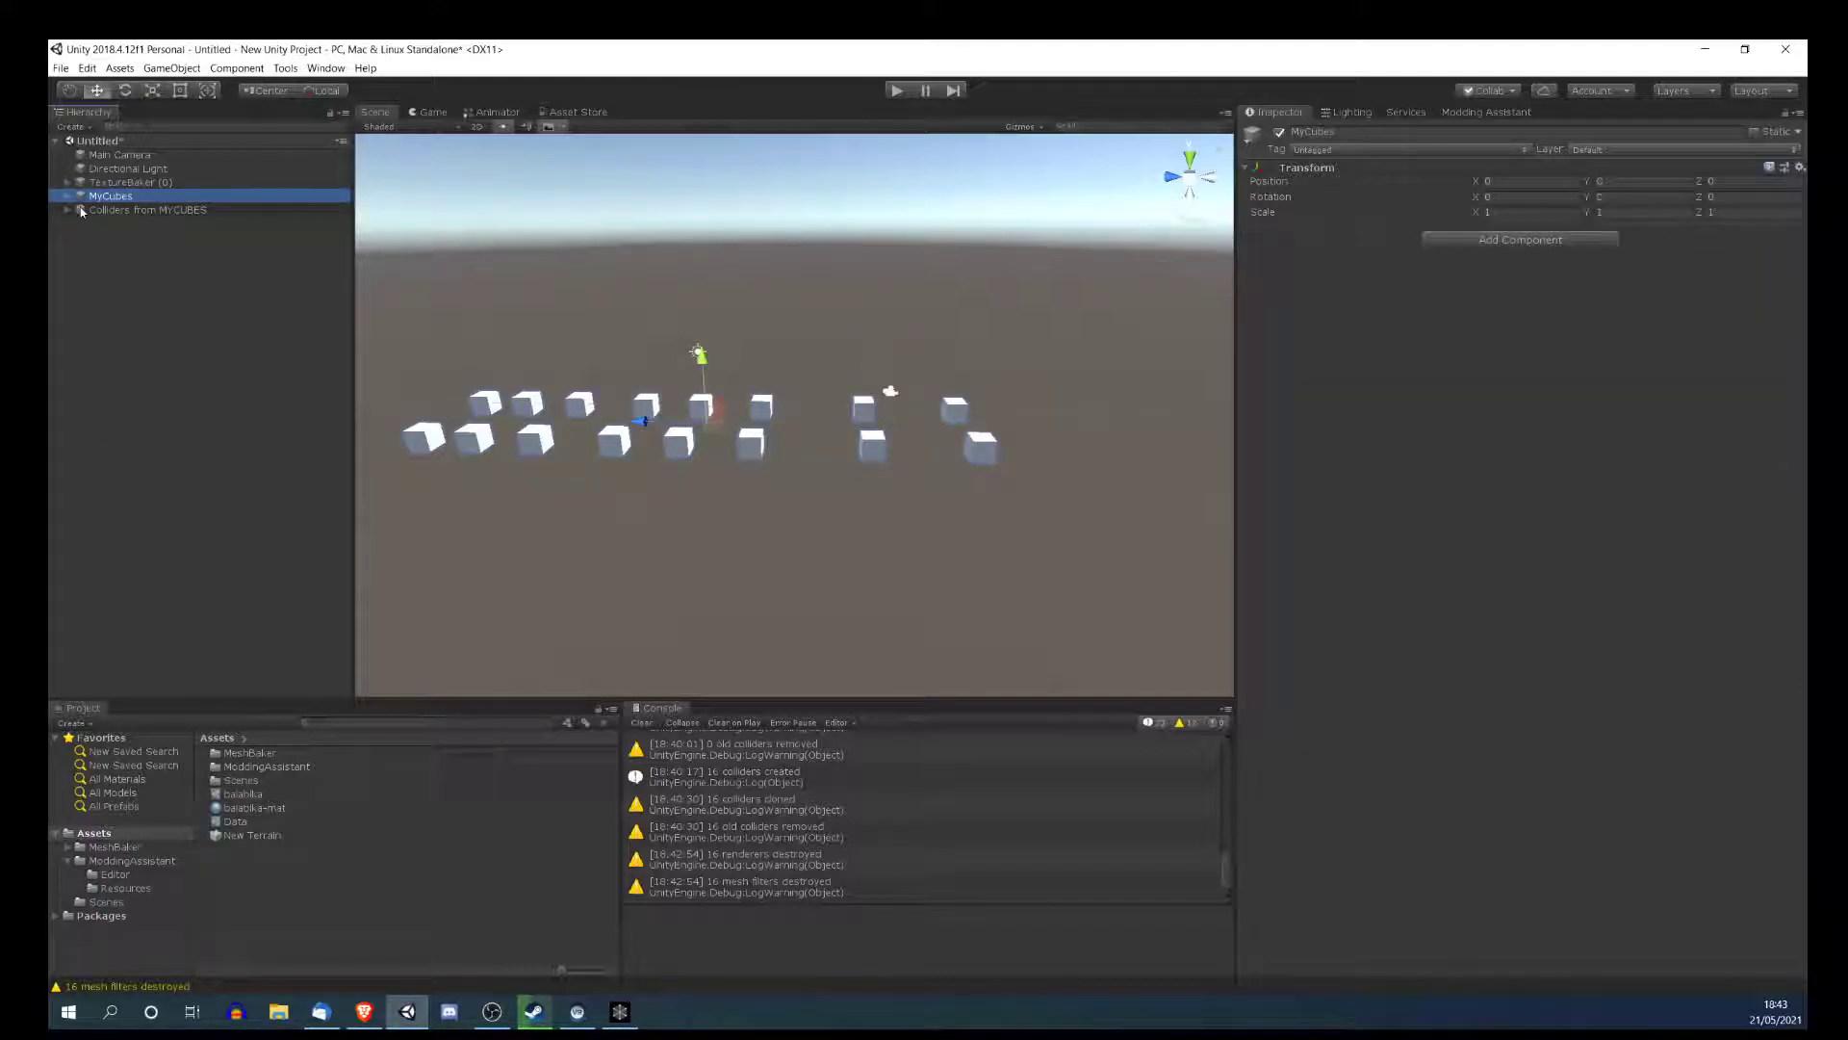
left_click(106, 210)
key("Right")
key("Left")
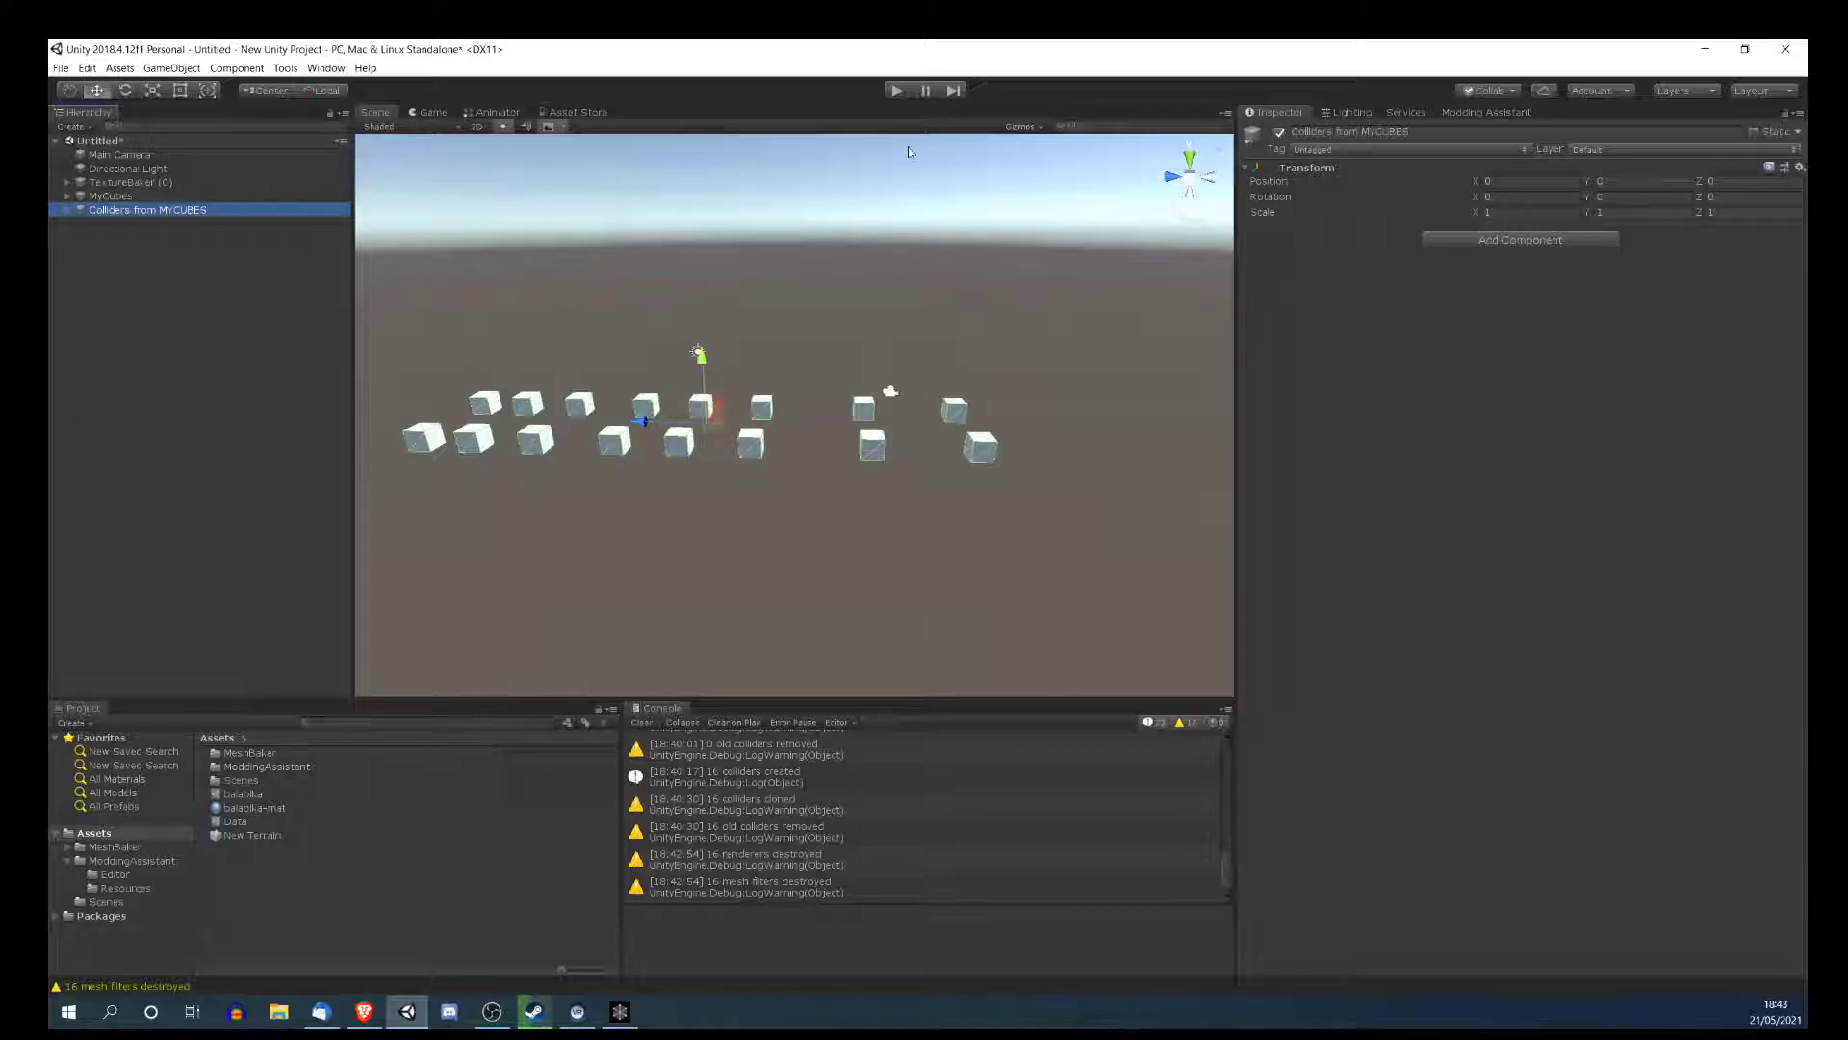
- Review the Modding Assistant's options for enabling inactive renderers and colliders
left_click(1443, 113)
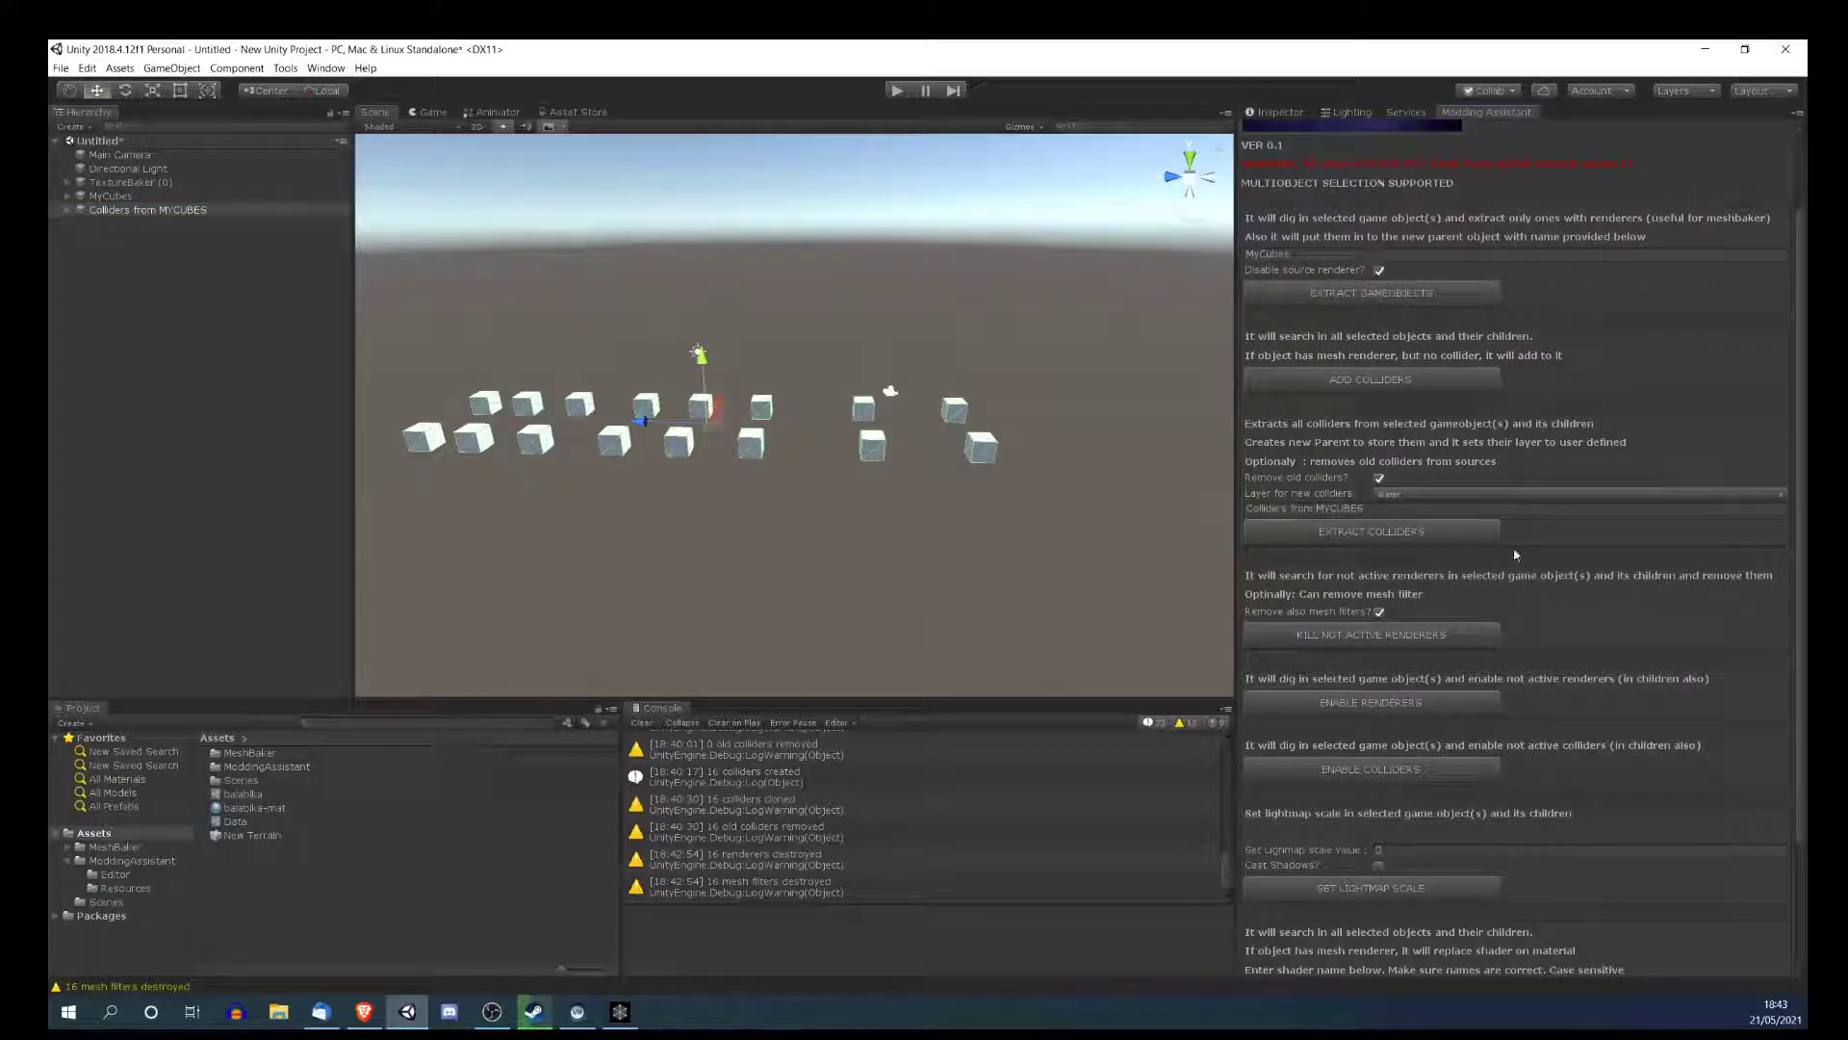
scroll(1444, 585, "down", 2)
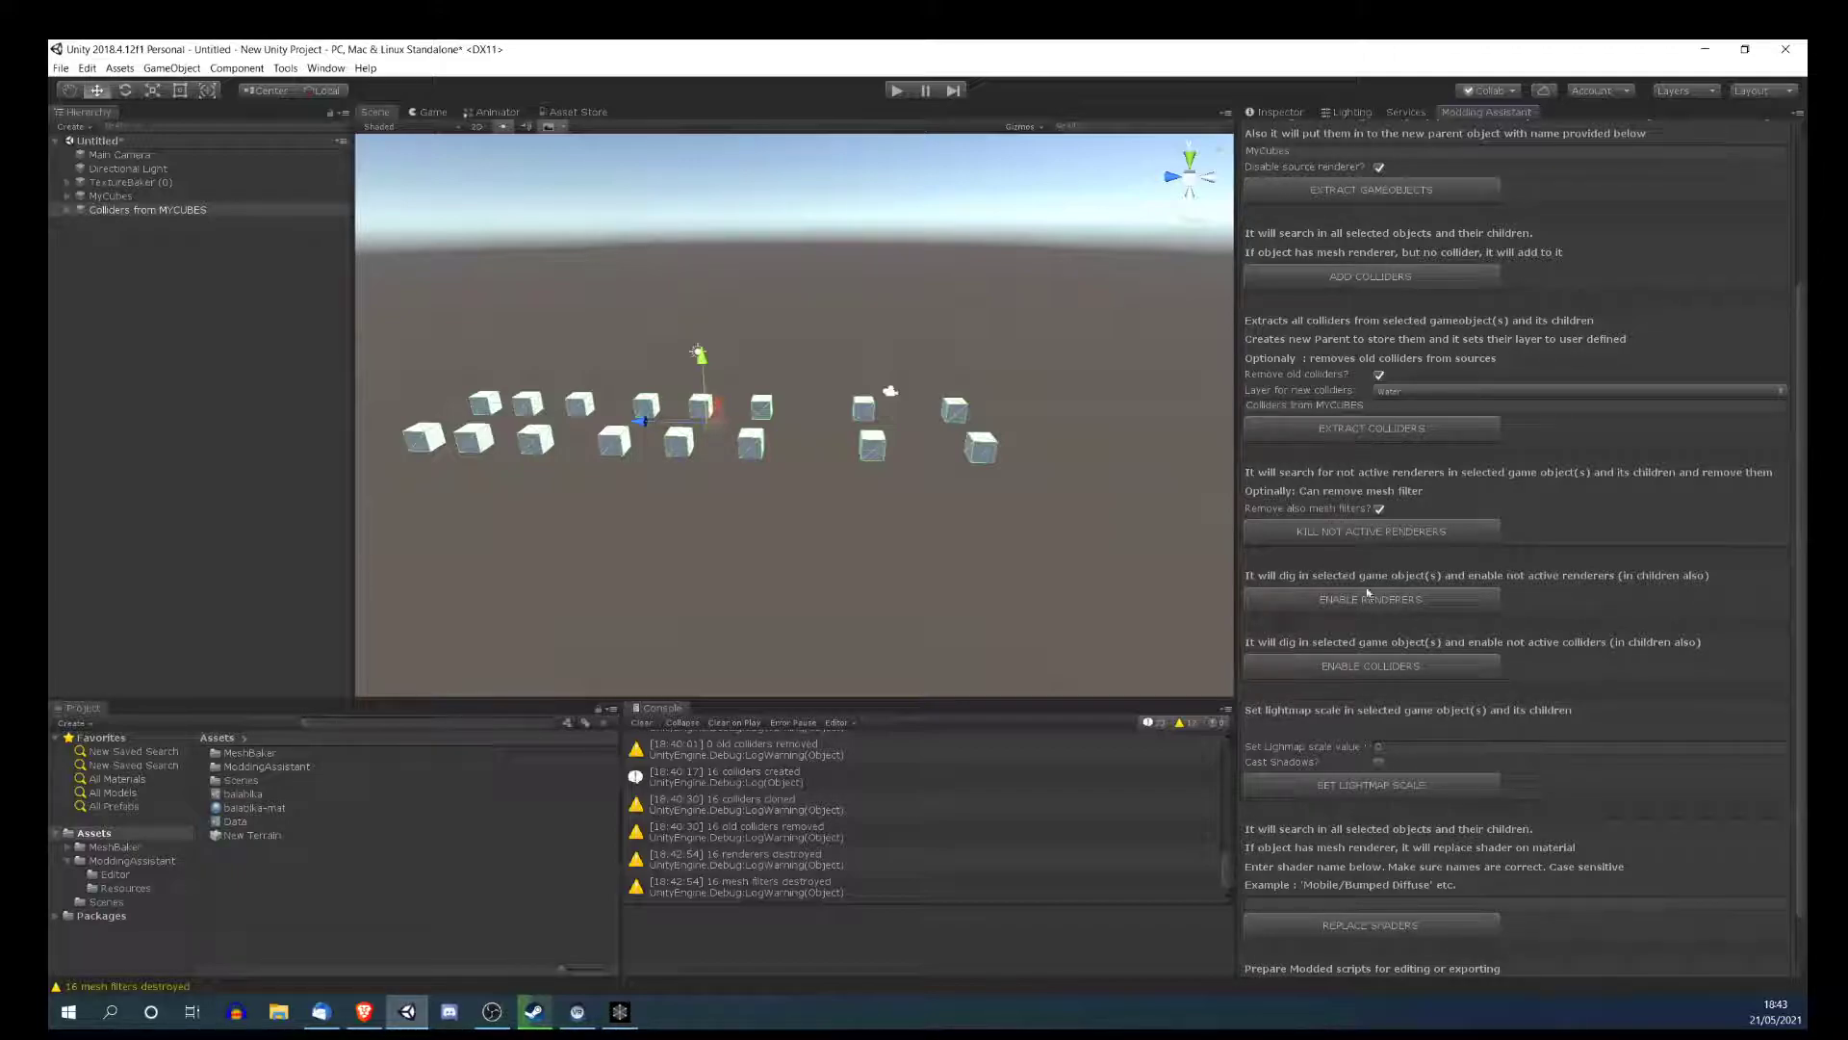
scroll(1346, 247, "up", 1)
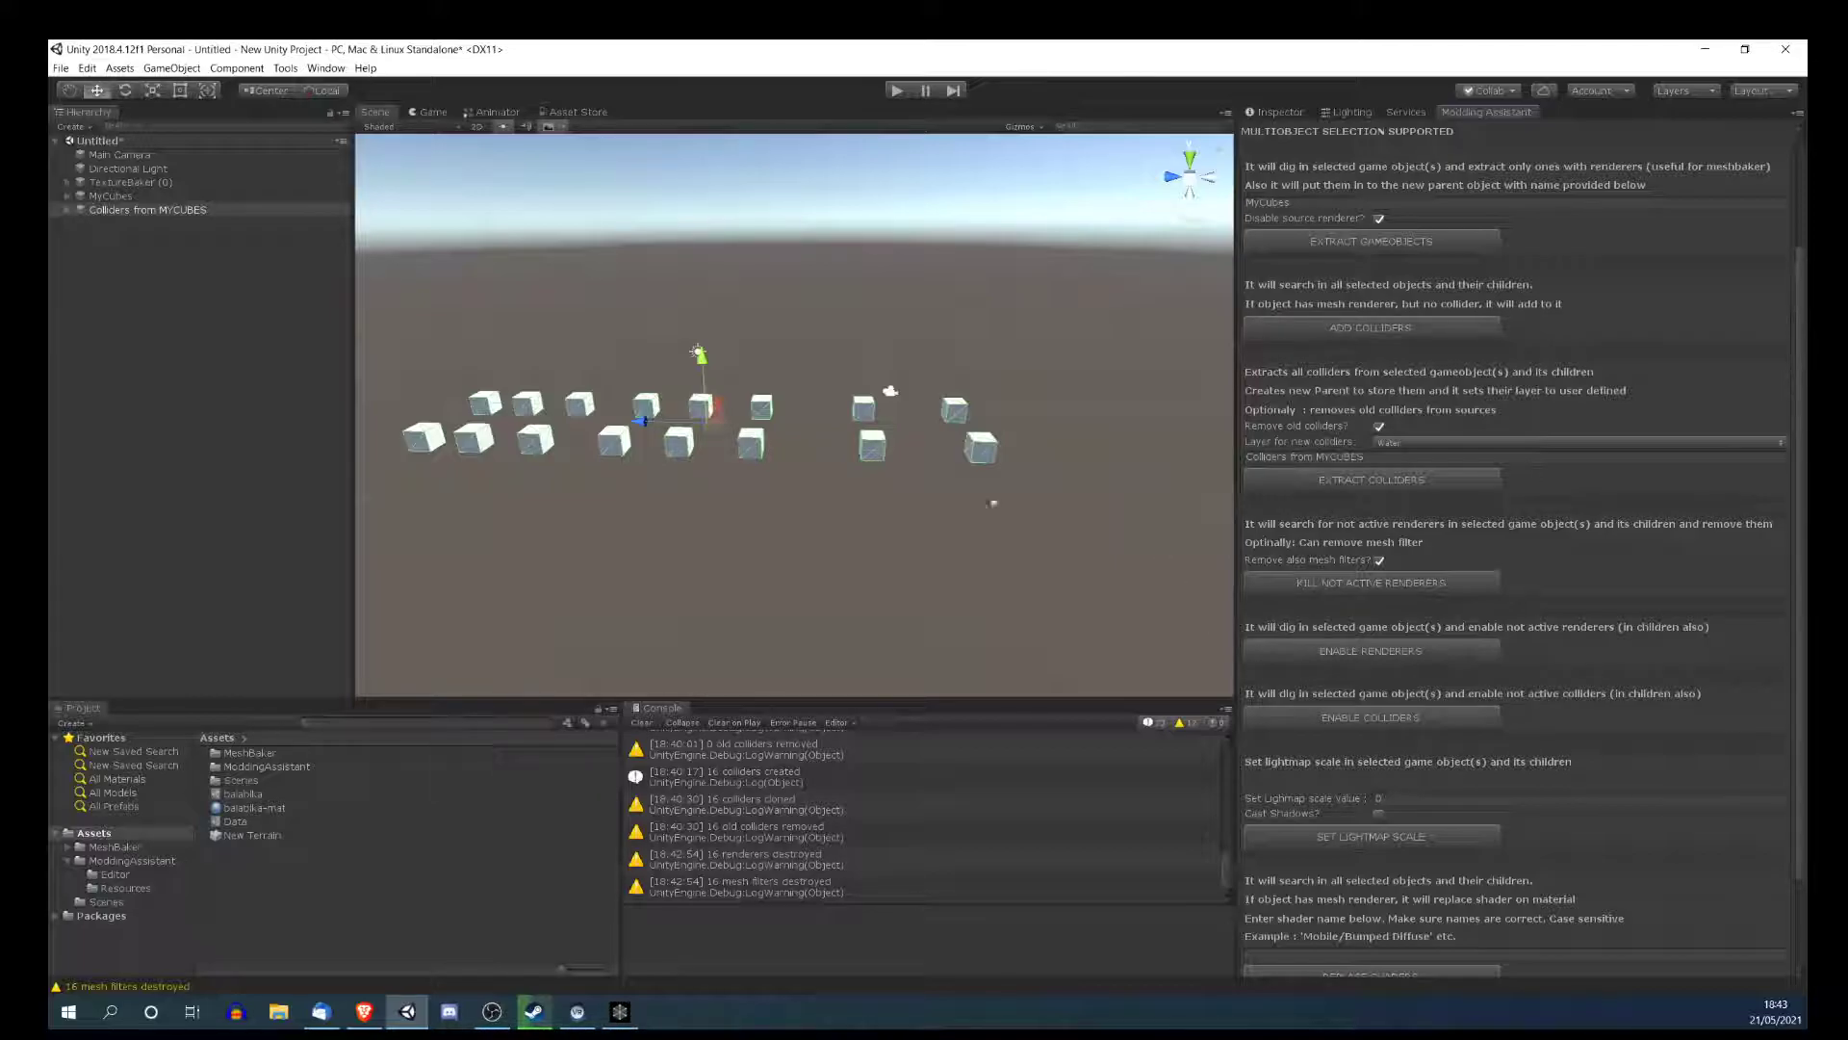
- Delete the TextureBaker object together with its MeshBaker cluster children
left_click(67, 182)
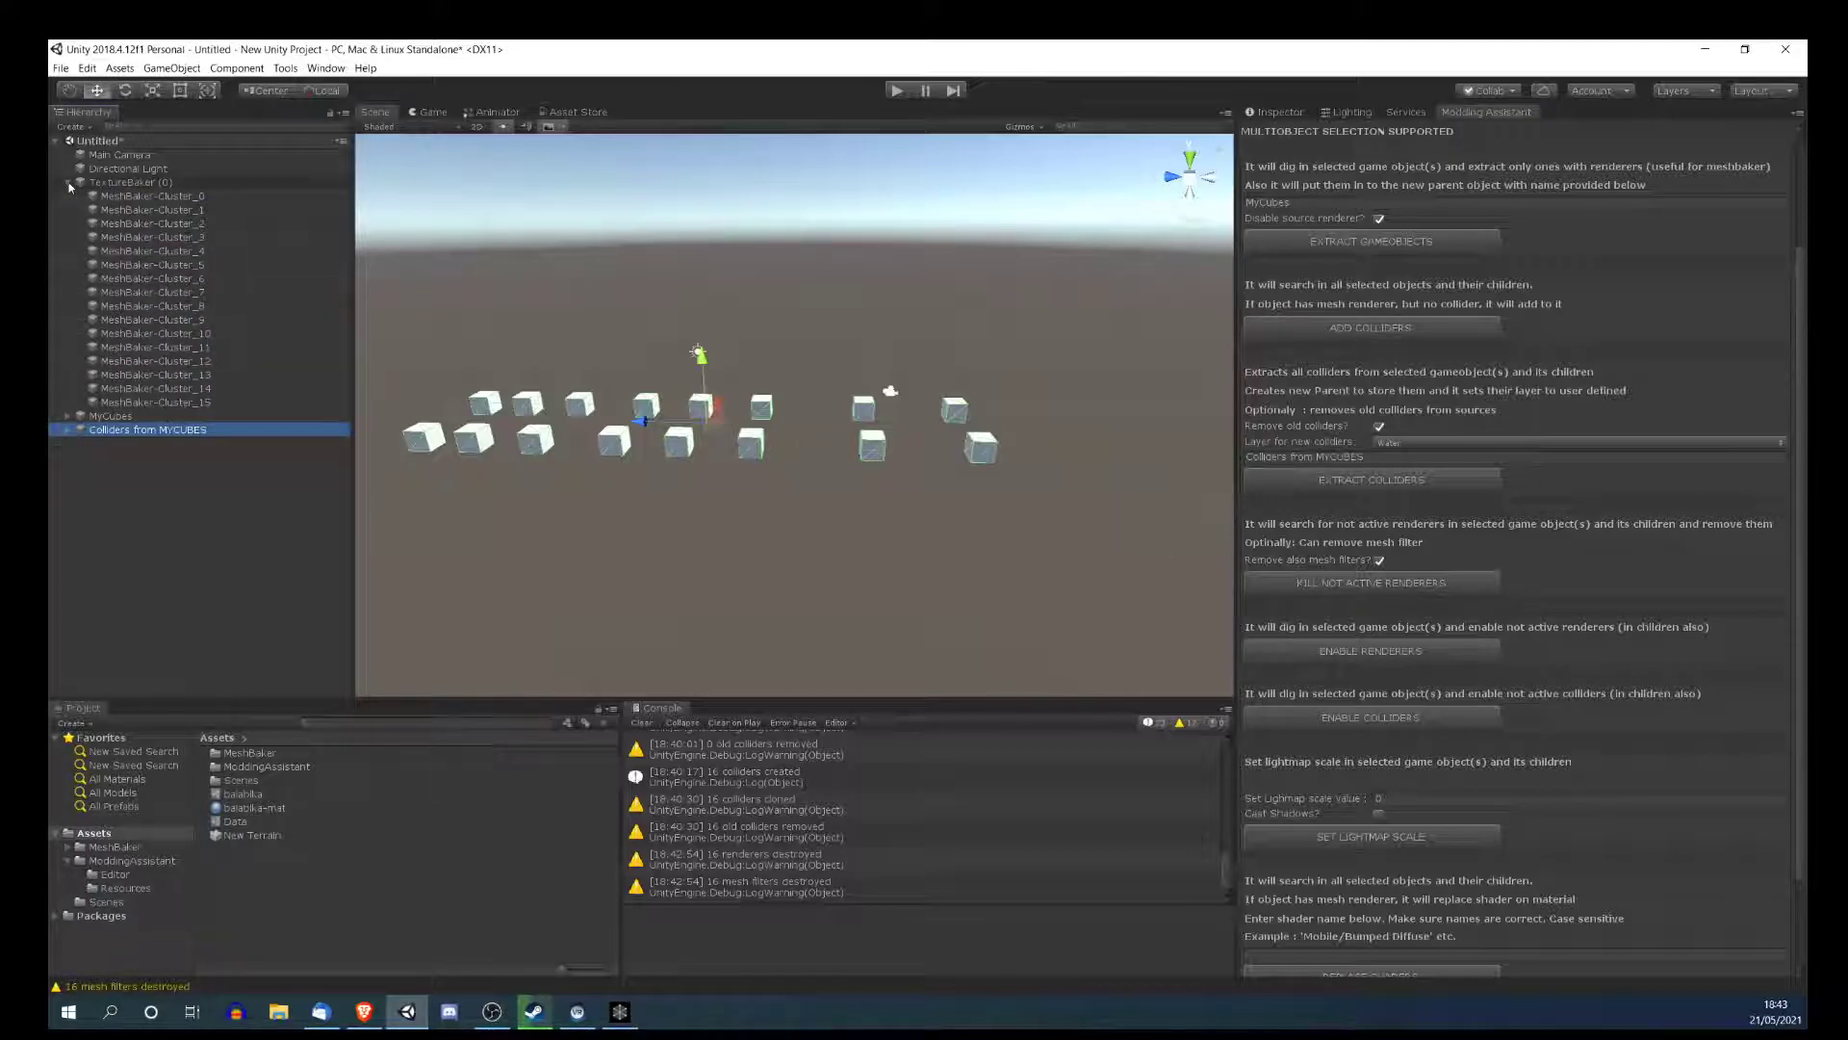
left_click(126, 210)
left_click(85, 179)
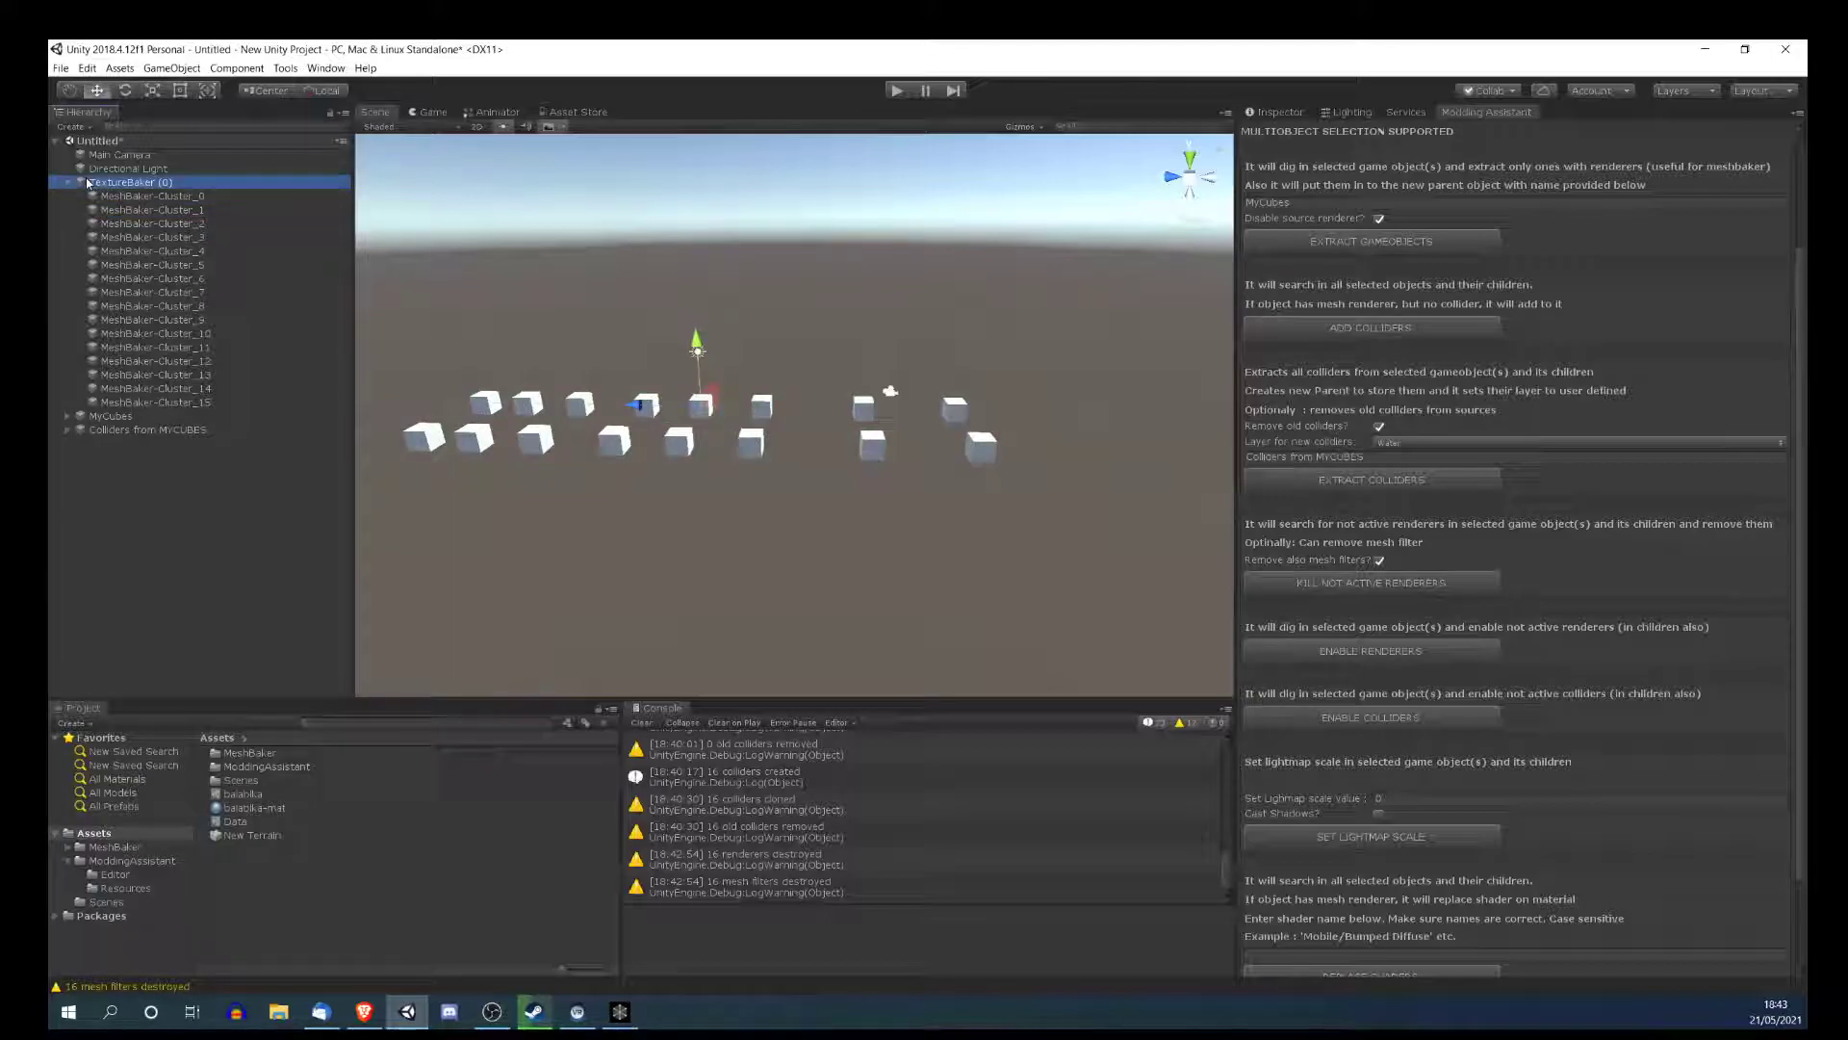
key("Delete")
right_click(119, 233)
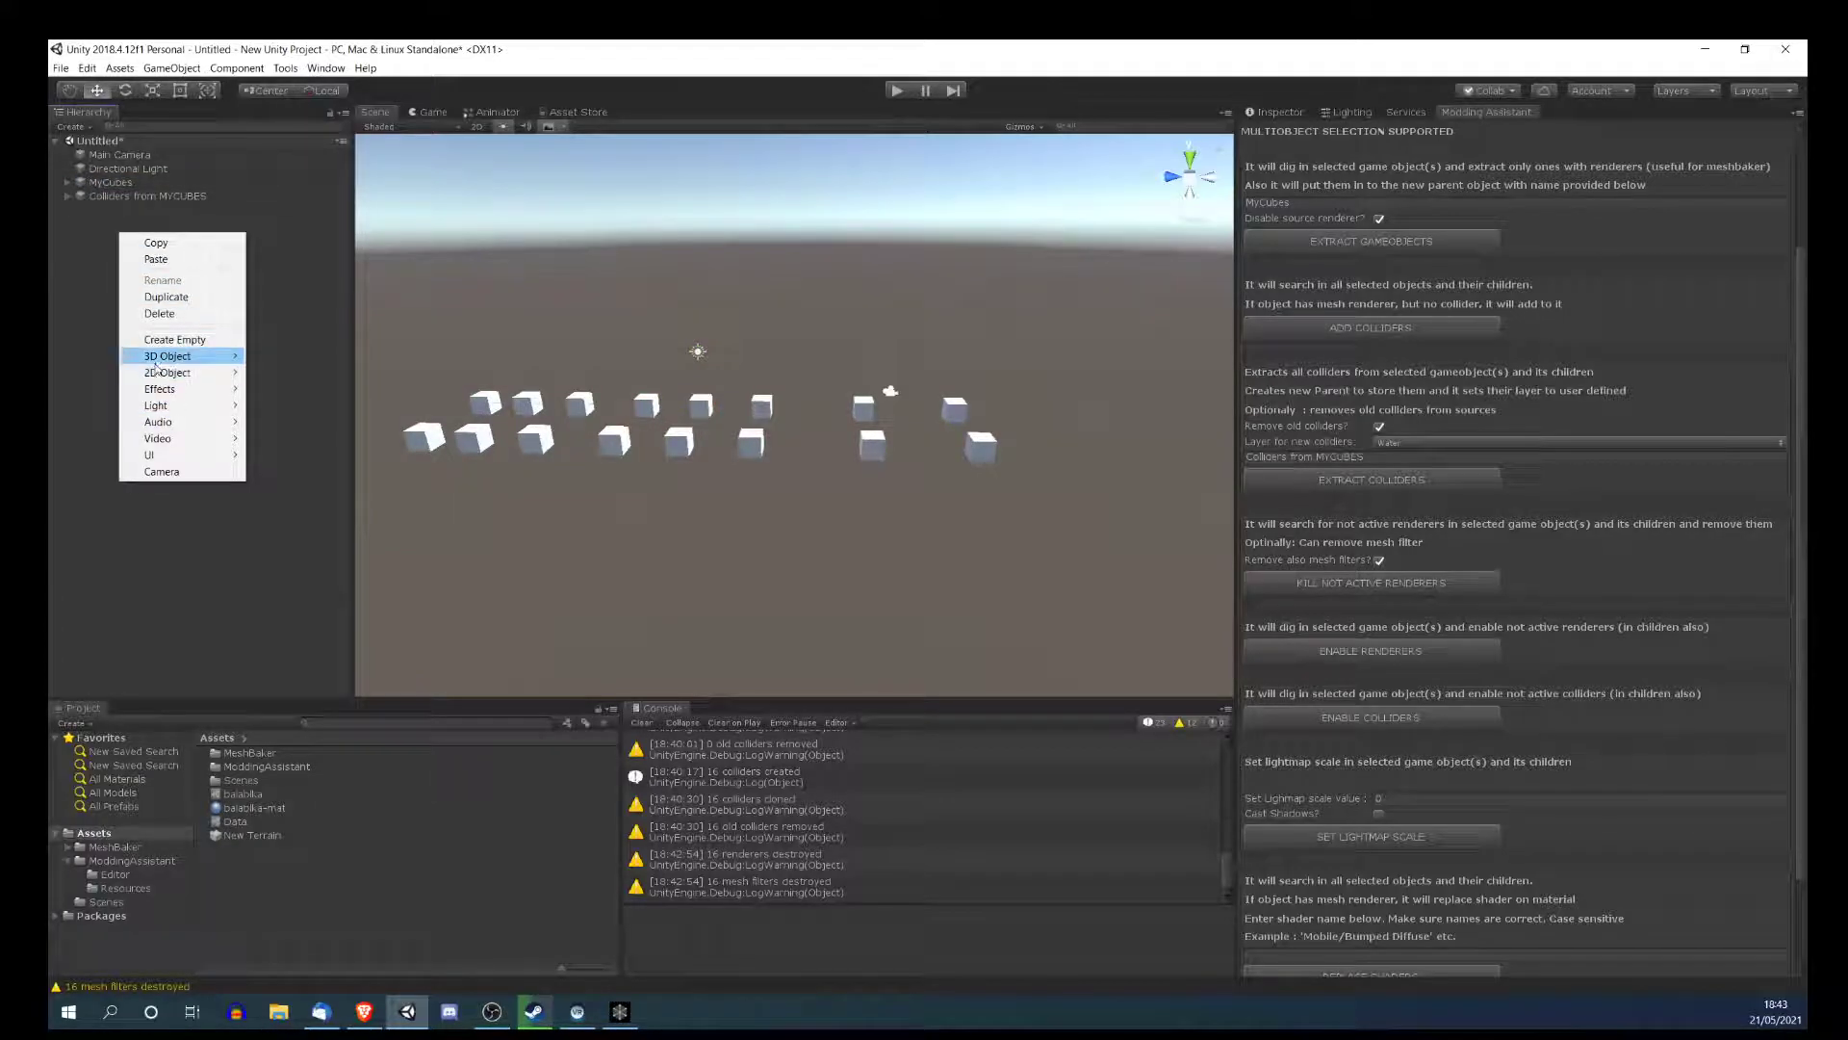
- Look through the children of MyCubes and Colliders from MYCUBES, and review the Modding Assistant's extraction and enabling tools
left_click(71, 196)
left_click(68, 196)
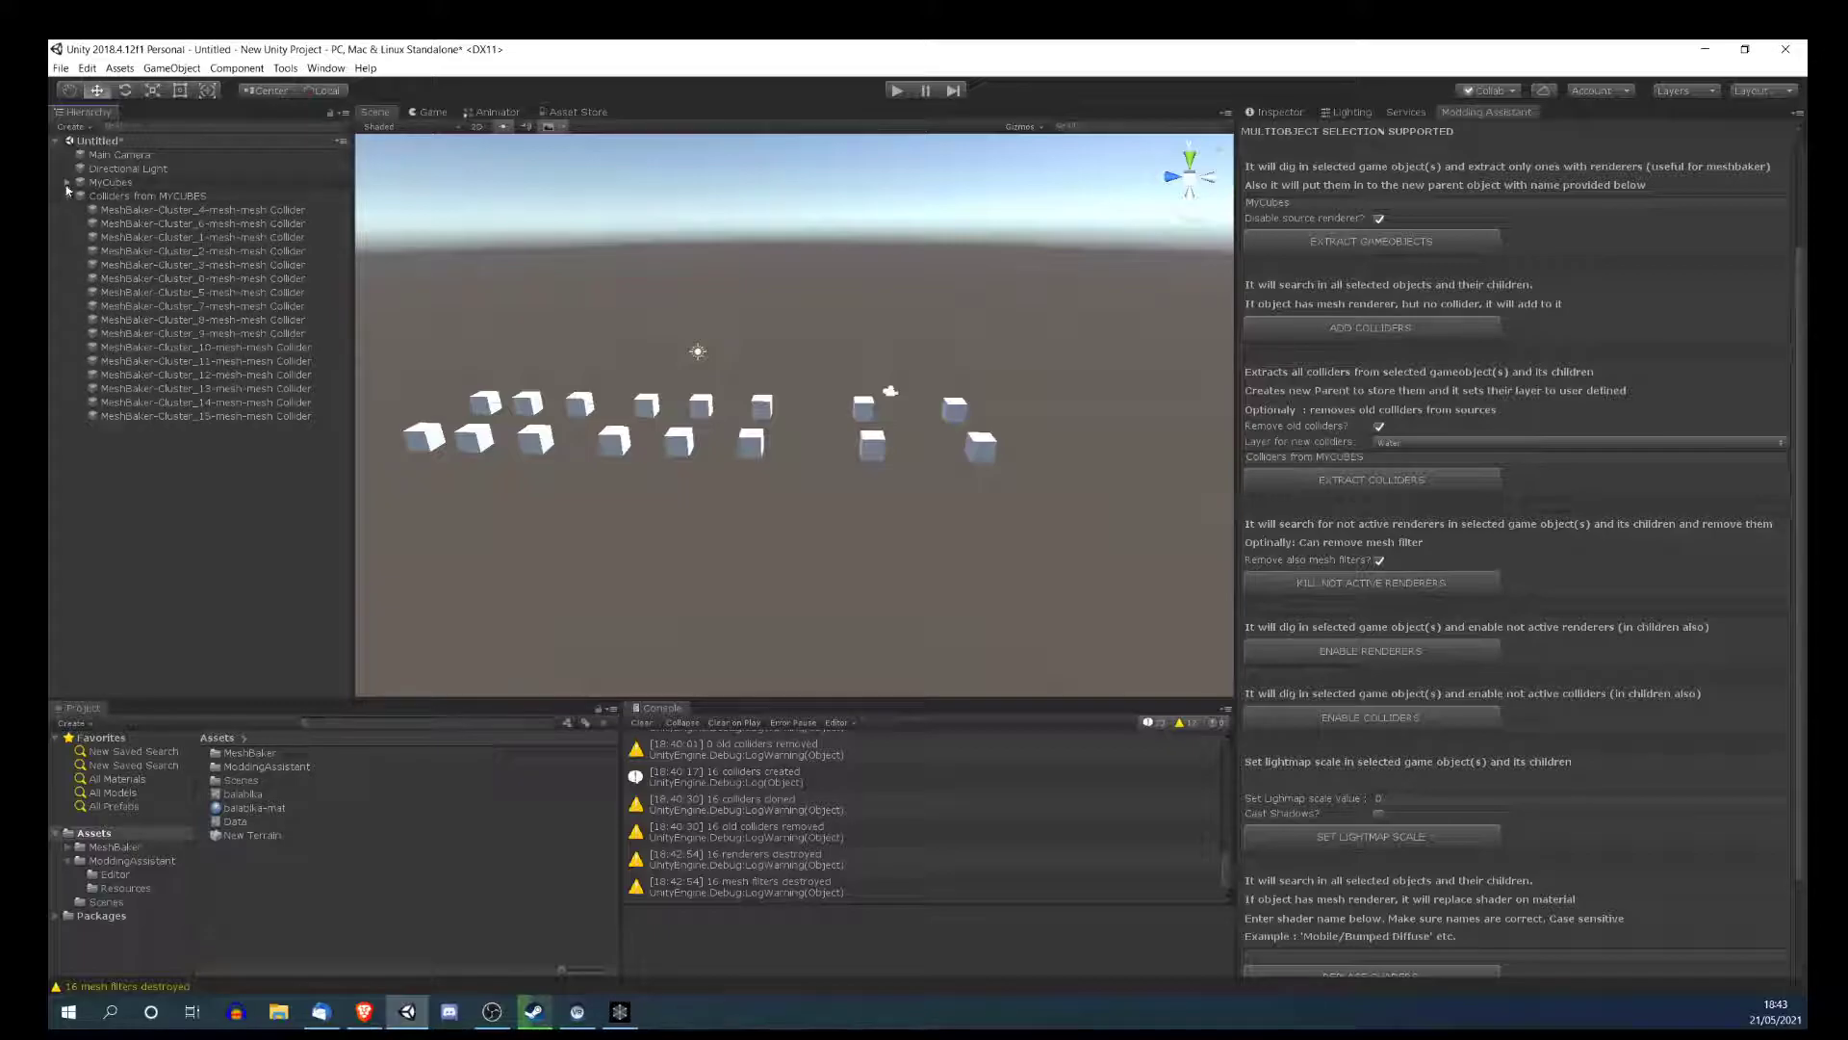
left_click(67, 182)
left_click(108, 196)
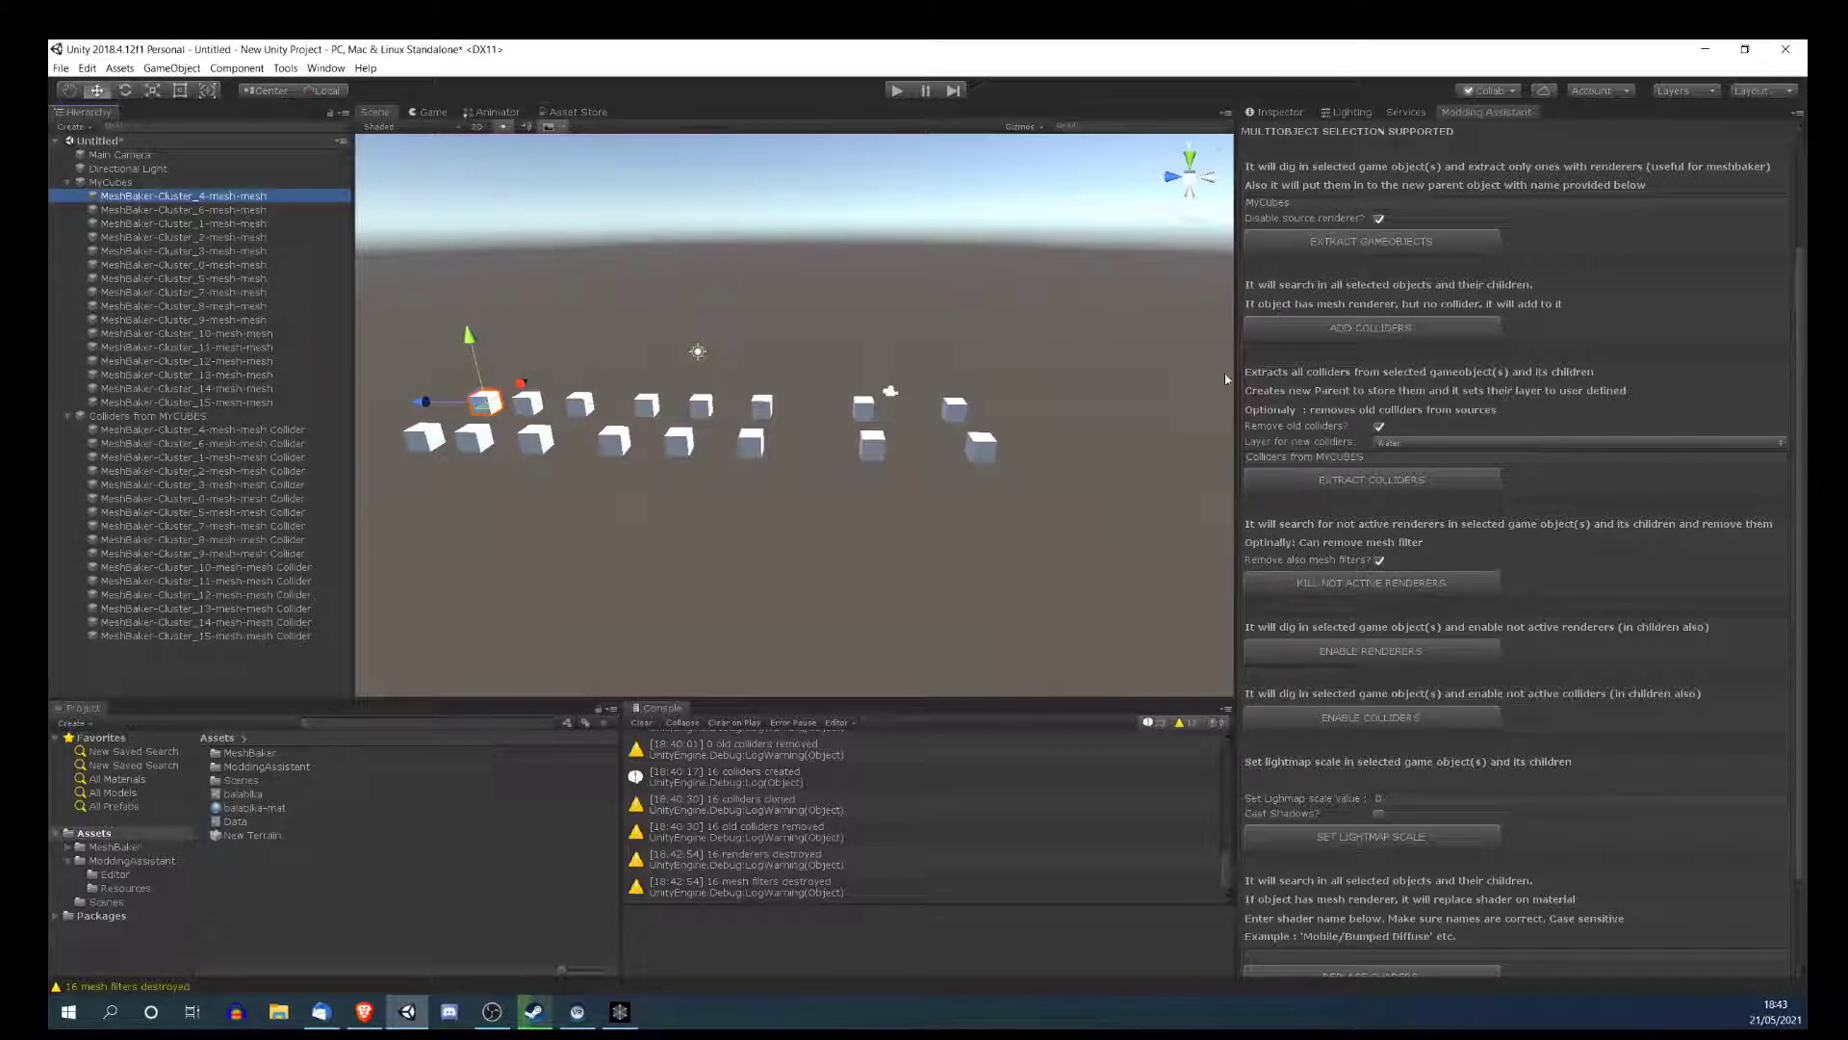
scroll(1444, 337, "up", 3)
scroll(632, 231, "down", 1)
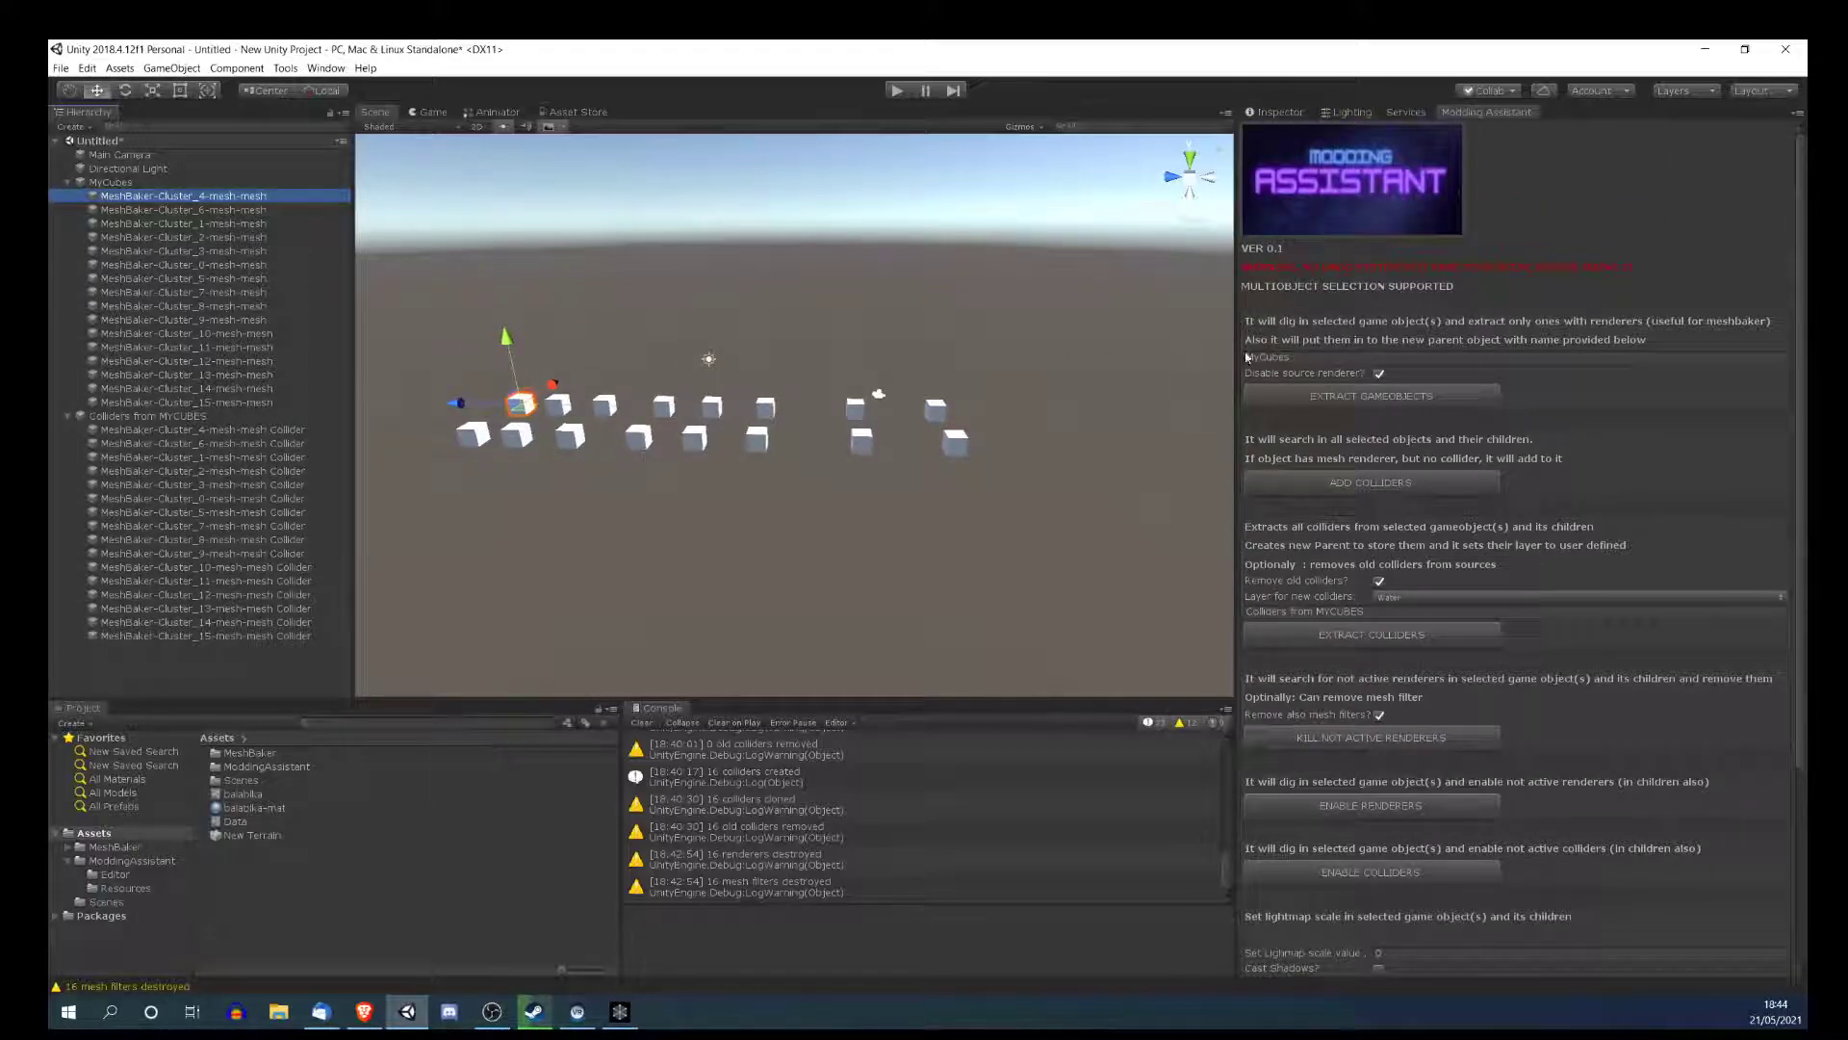
scroll(1350, 528, "down", 5)
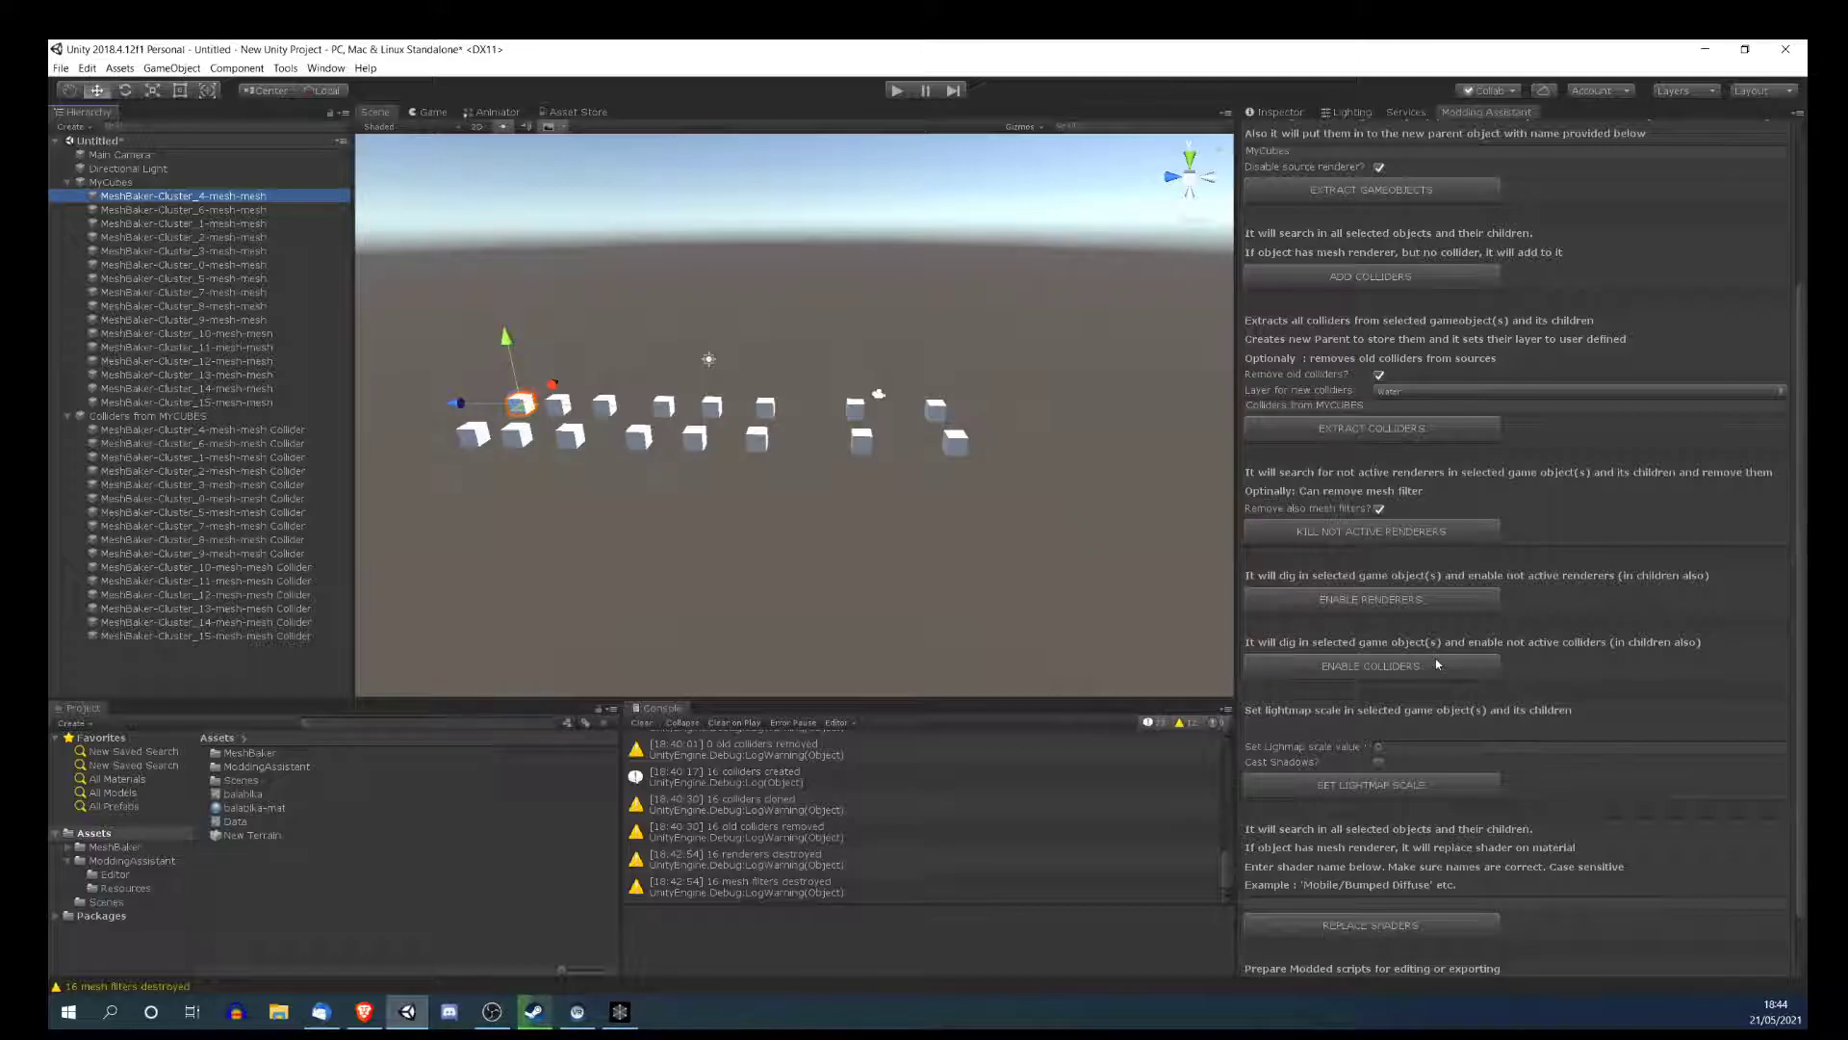
left_click(66, 182)
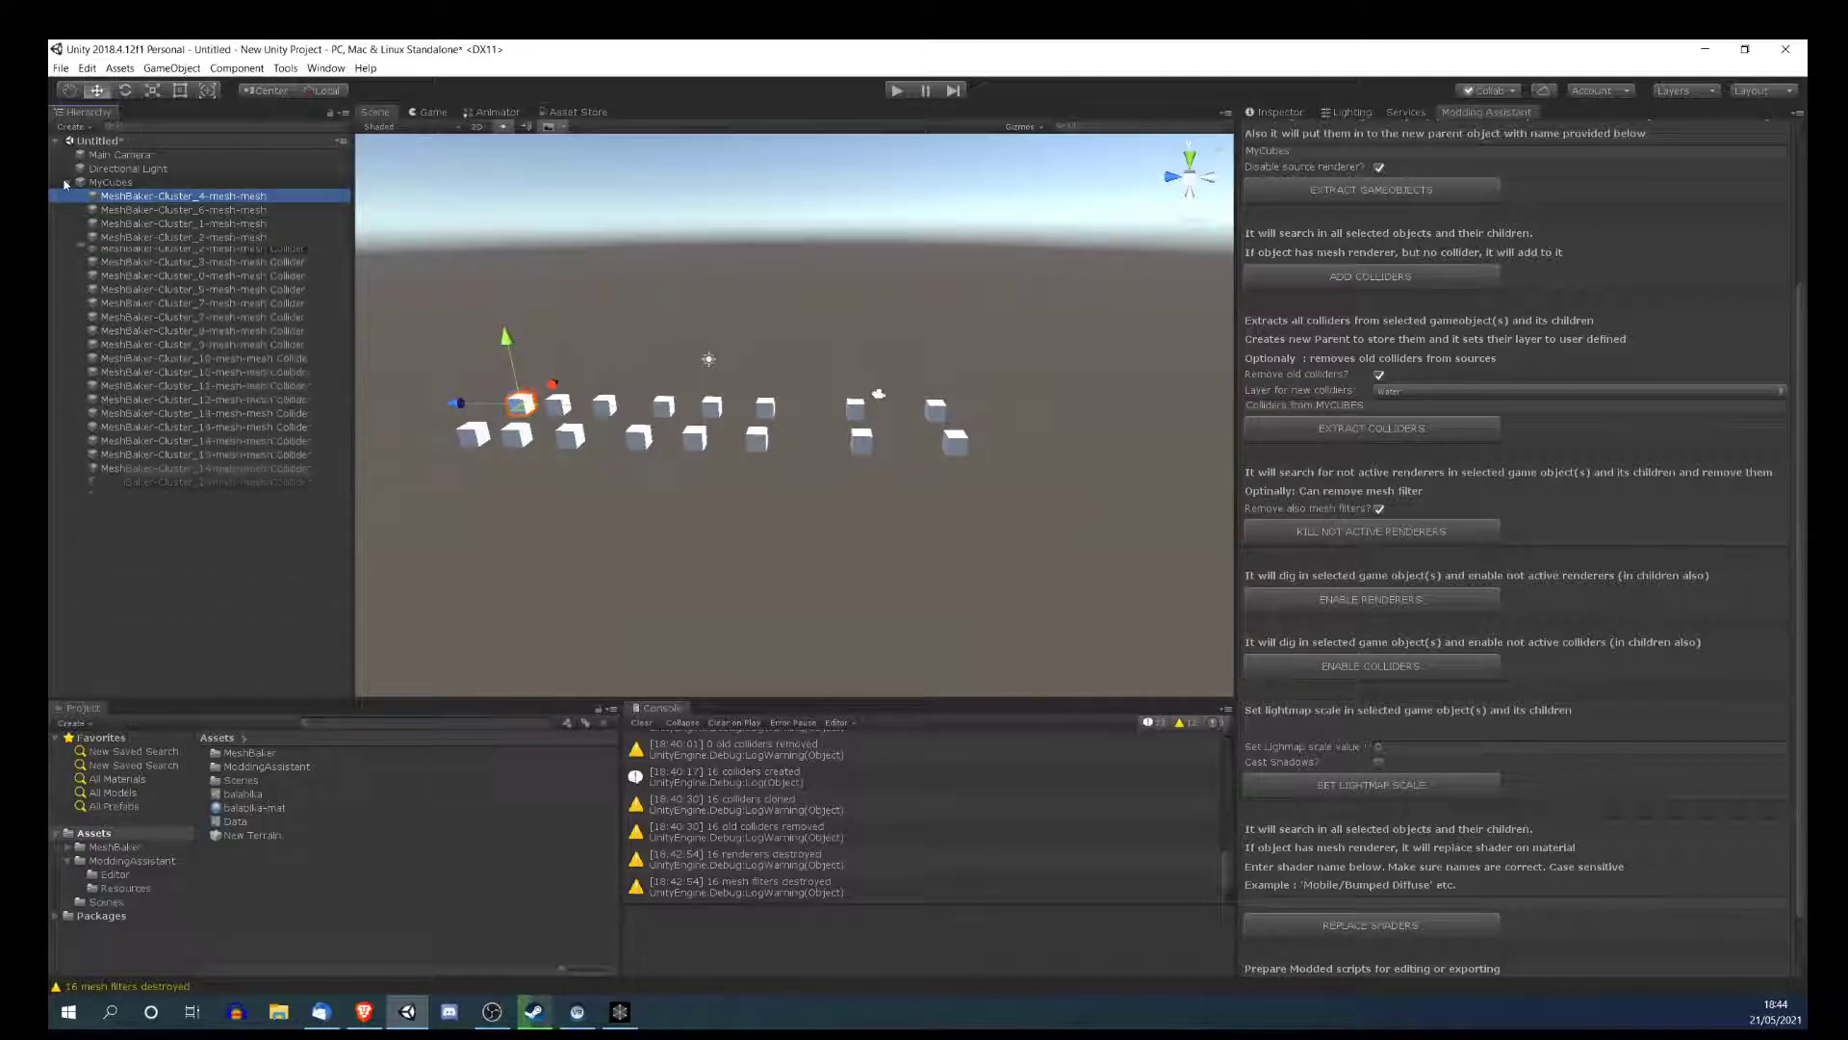
- Enable Cast Shadows for the Modding Assistant's lightmap scale tool, and mark MyCubes and all its children as static
scroll(1424, 703, "down", 1)
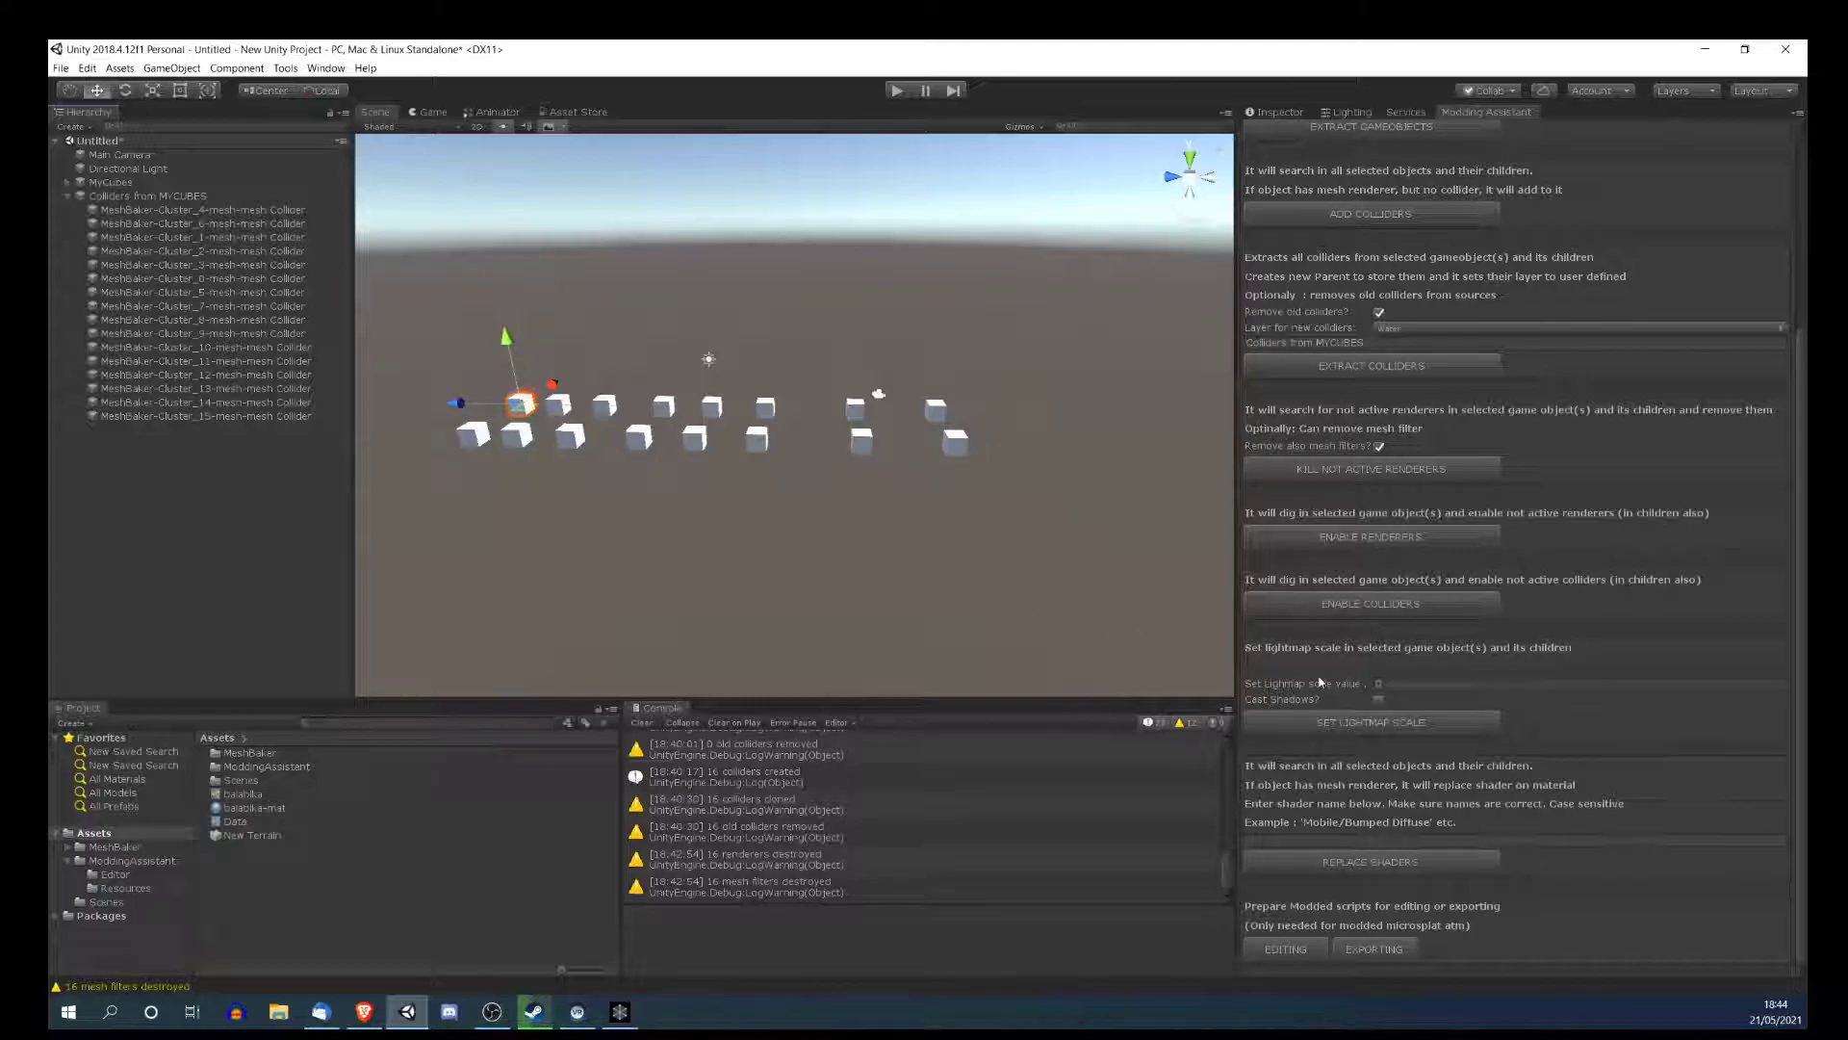
left_click(1379, 700)
left_click(68, 182)
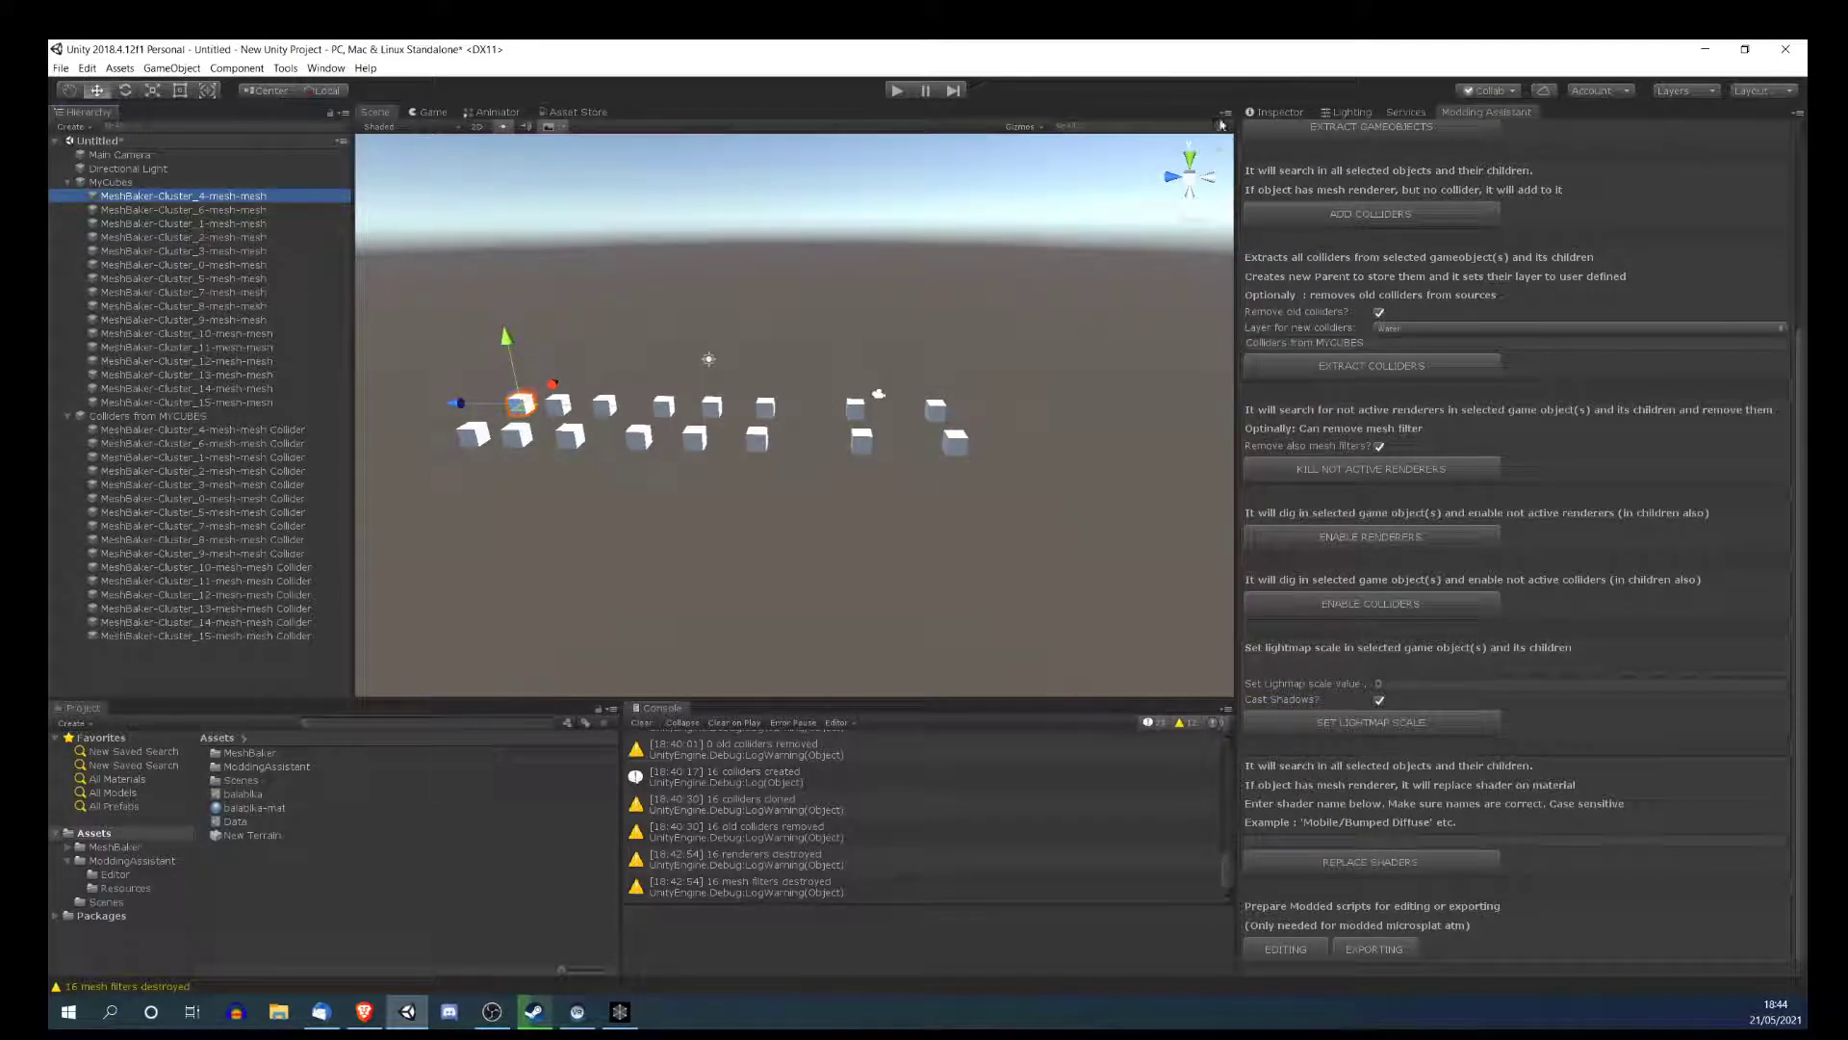
left_click(1268, 113)
left_click(140, 183)
left_click(1754, 132)
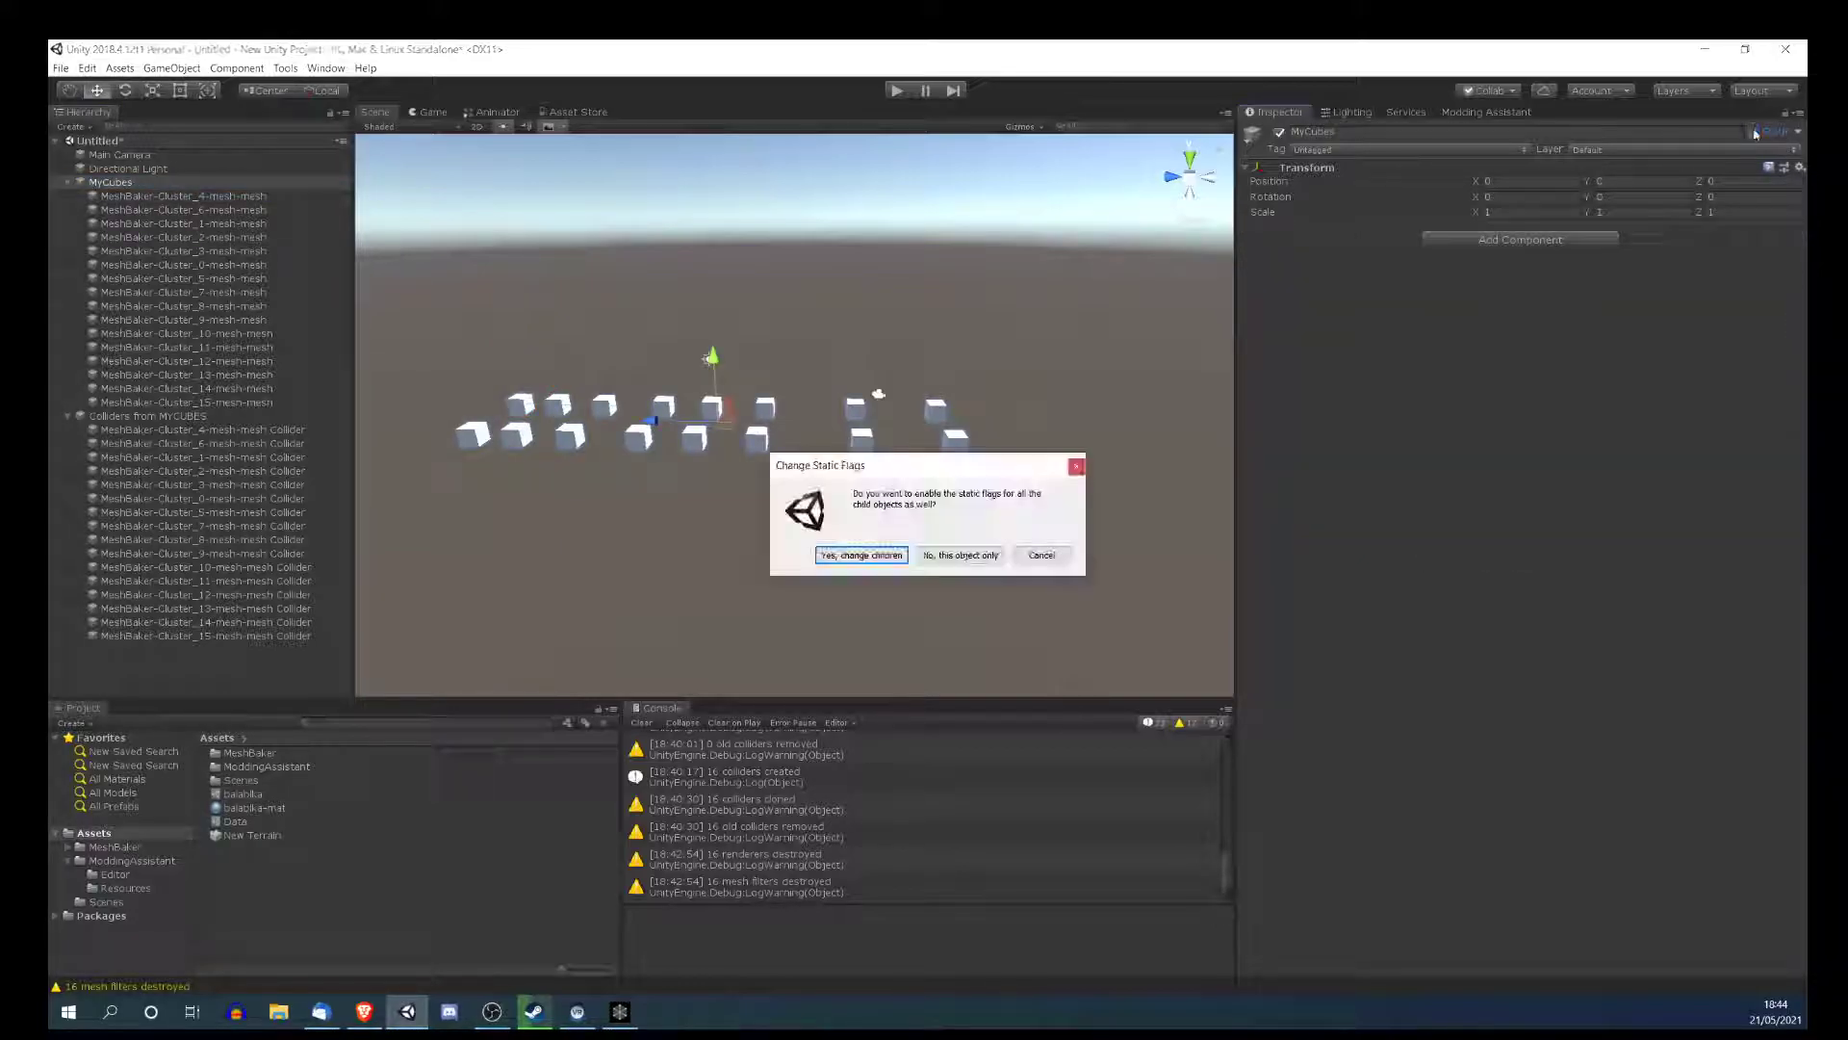
left_click(839, 554)
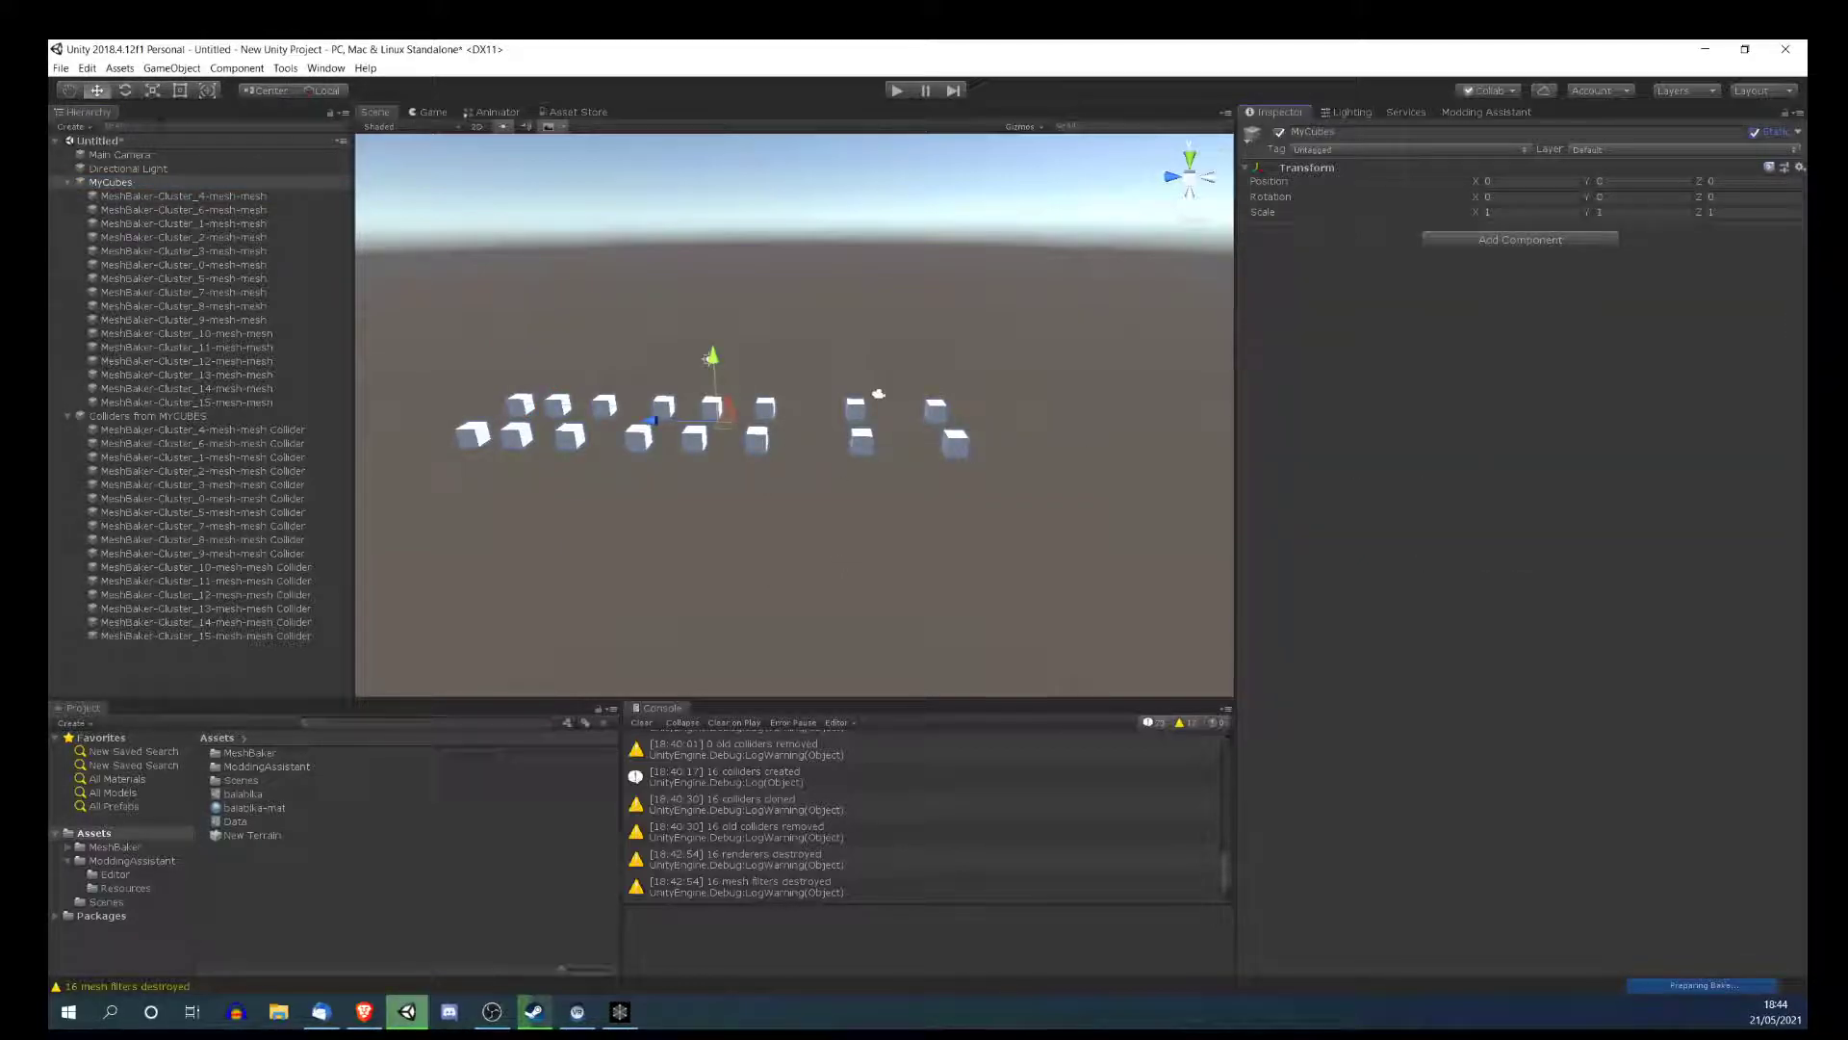
- Check the static flags of the Cluster_4 mesh in MyCubes and set its Scale In Lightmap to 0
left_click(169, 197)
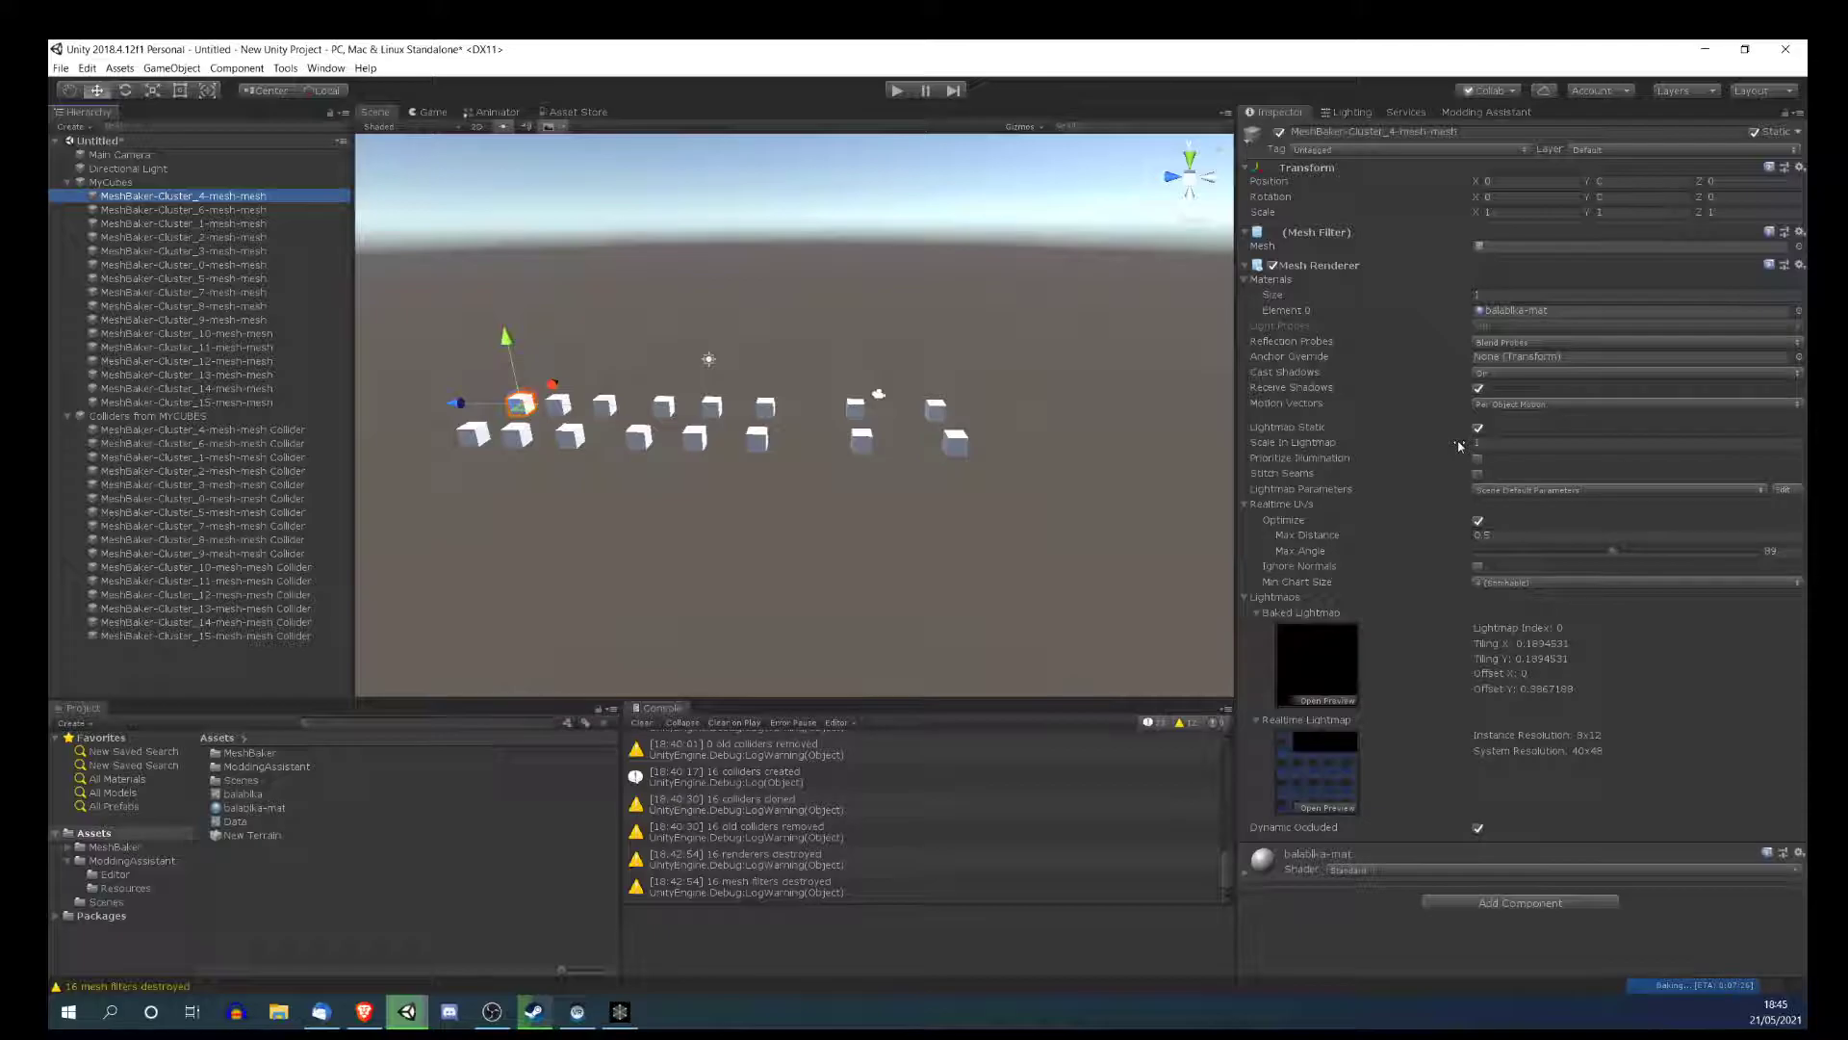
left_click(1796, 136)
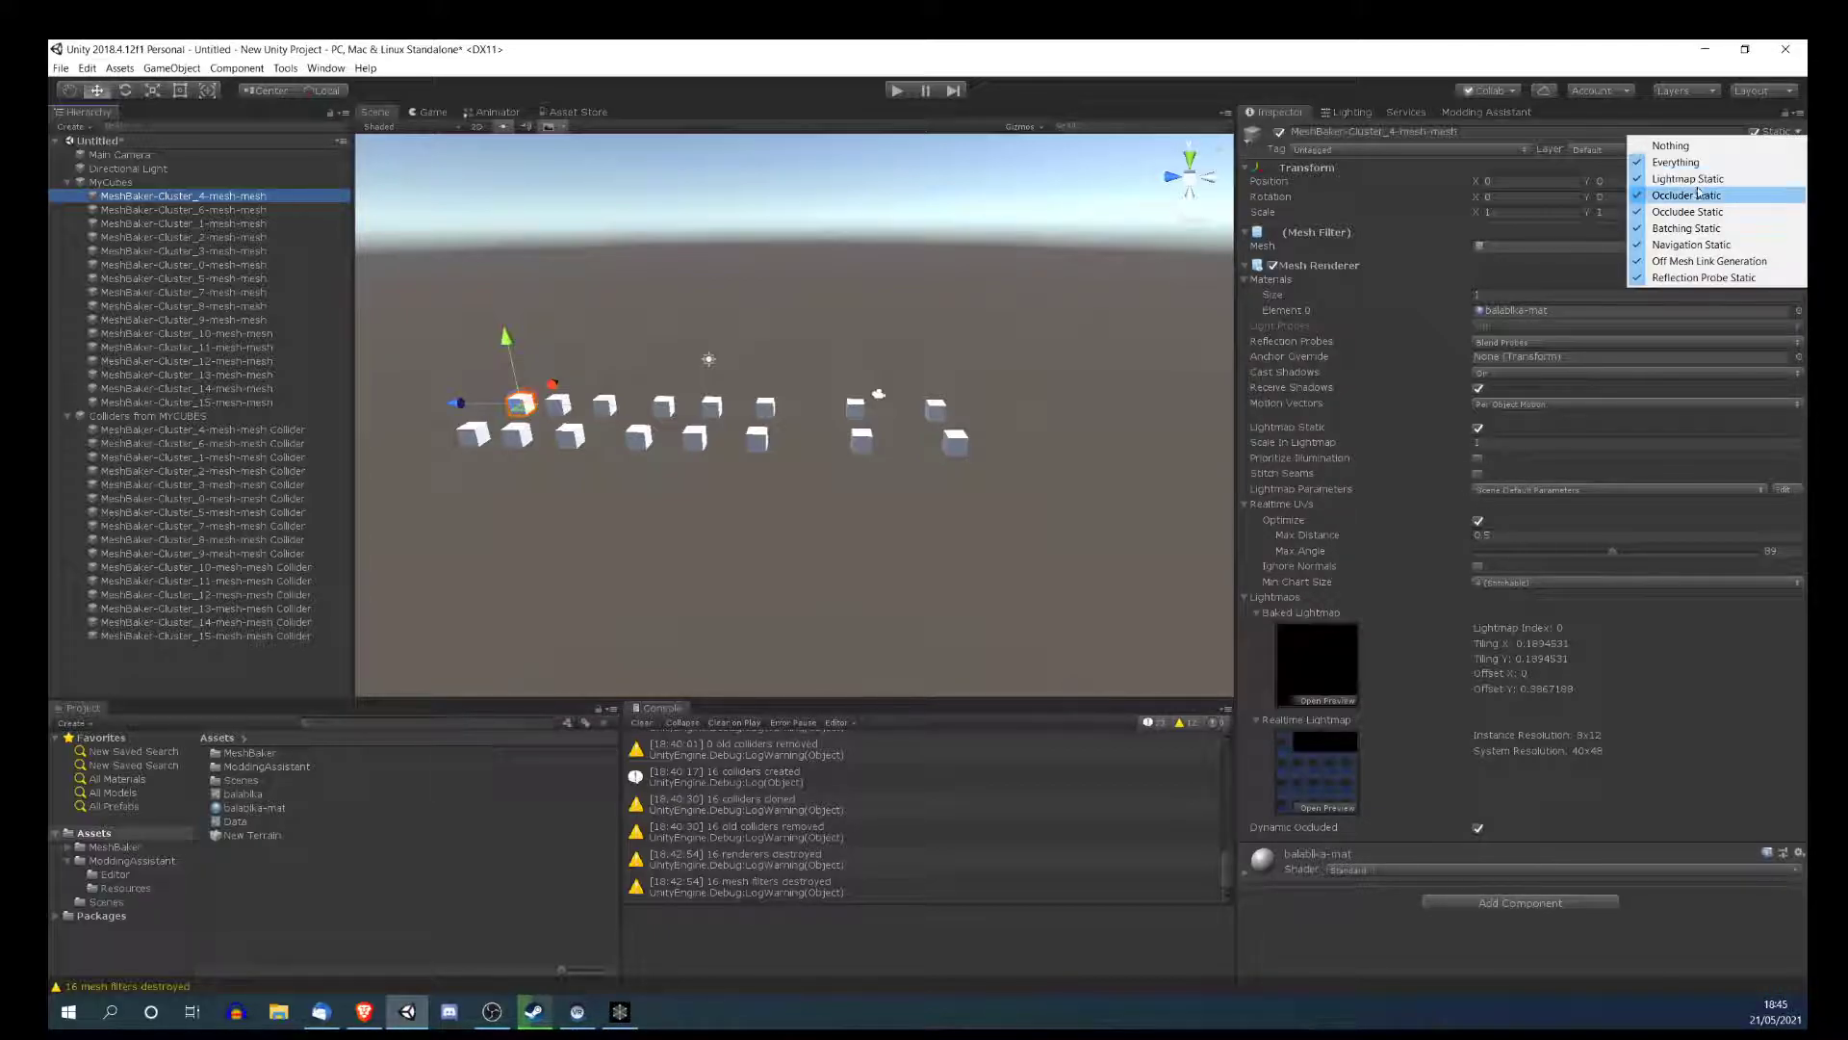
left_click(1797, 134)
left_click(1431, 442)
type("0")
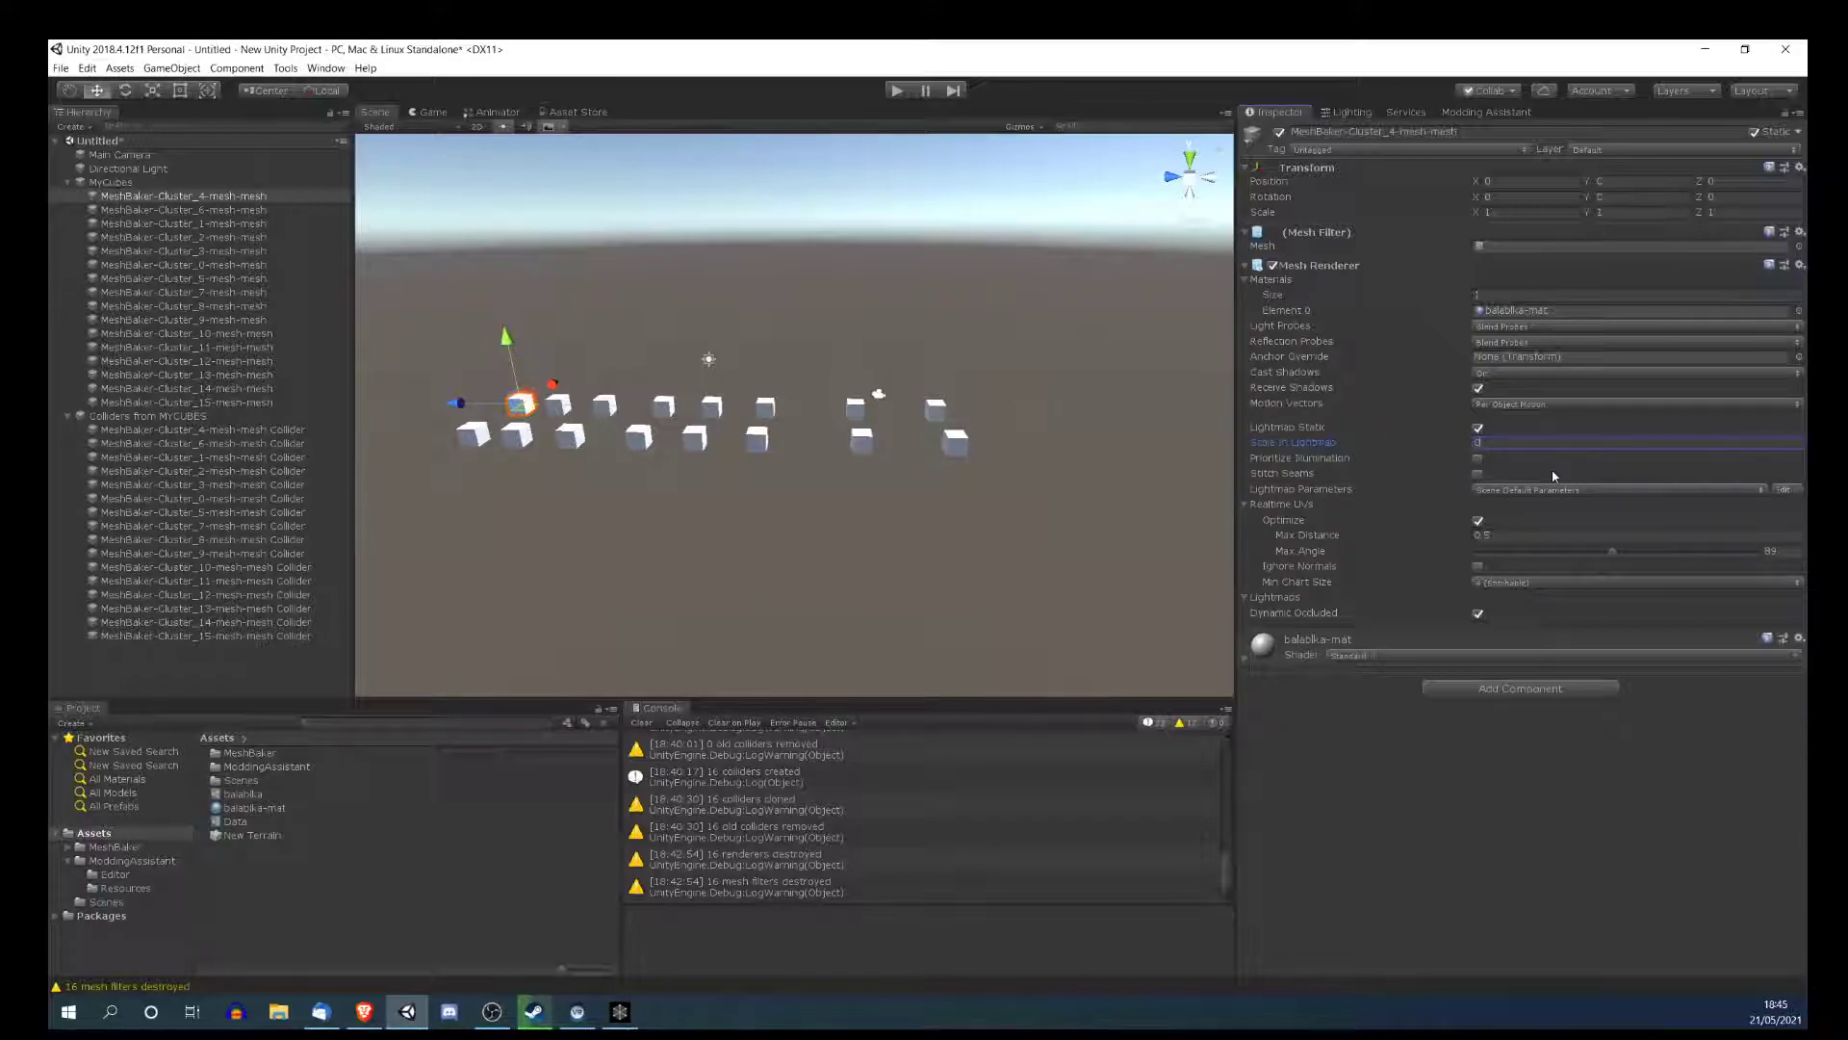
- Set the Modding Assistant's lightmap scale value to 0.5 and apply it to MyCubes and its children
left_click(1349, 111)
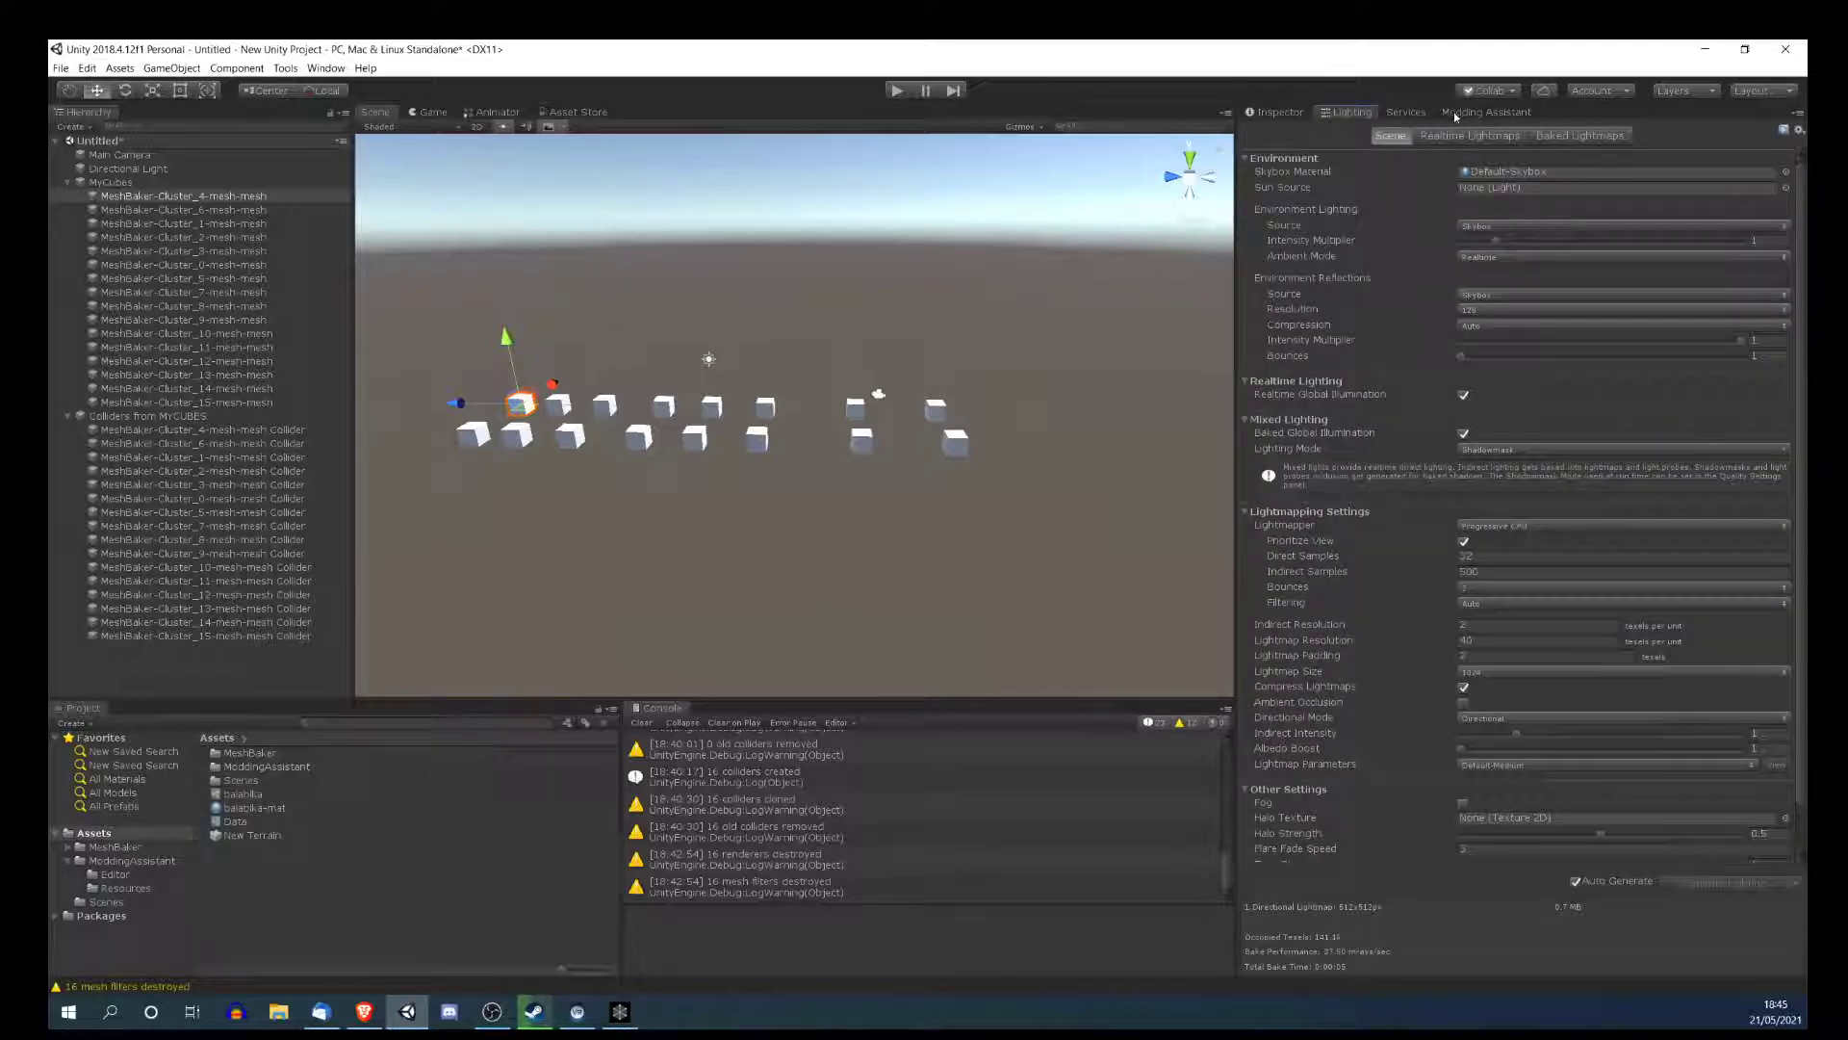
left_click(1455, 112)
left_click(1397, 682)
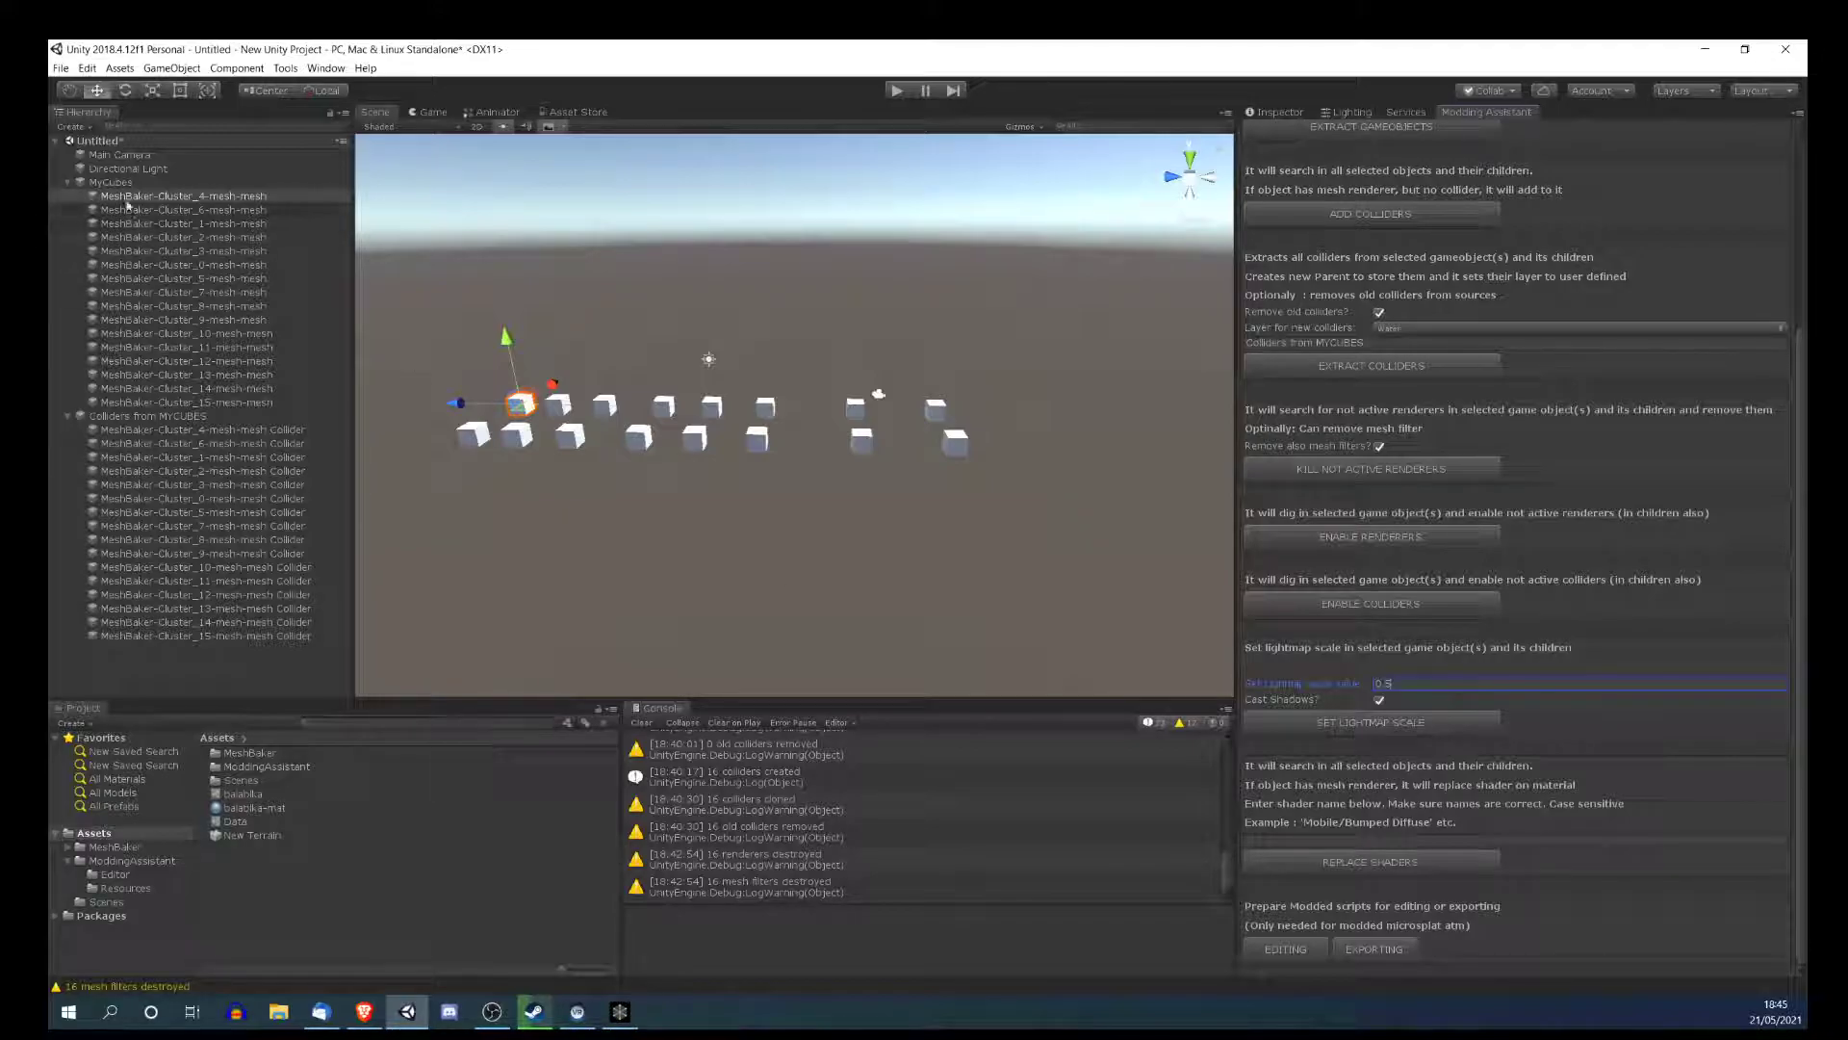
left_click(128, 238)
left_click(128, 197)
left_click(122, 185)
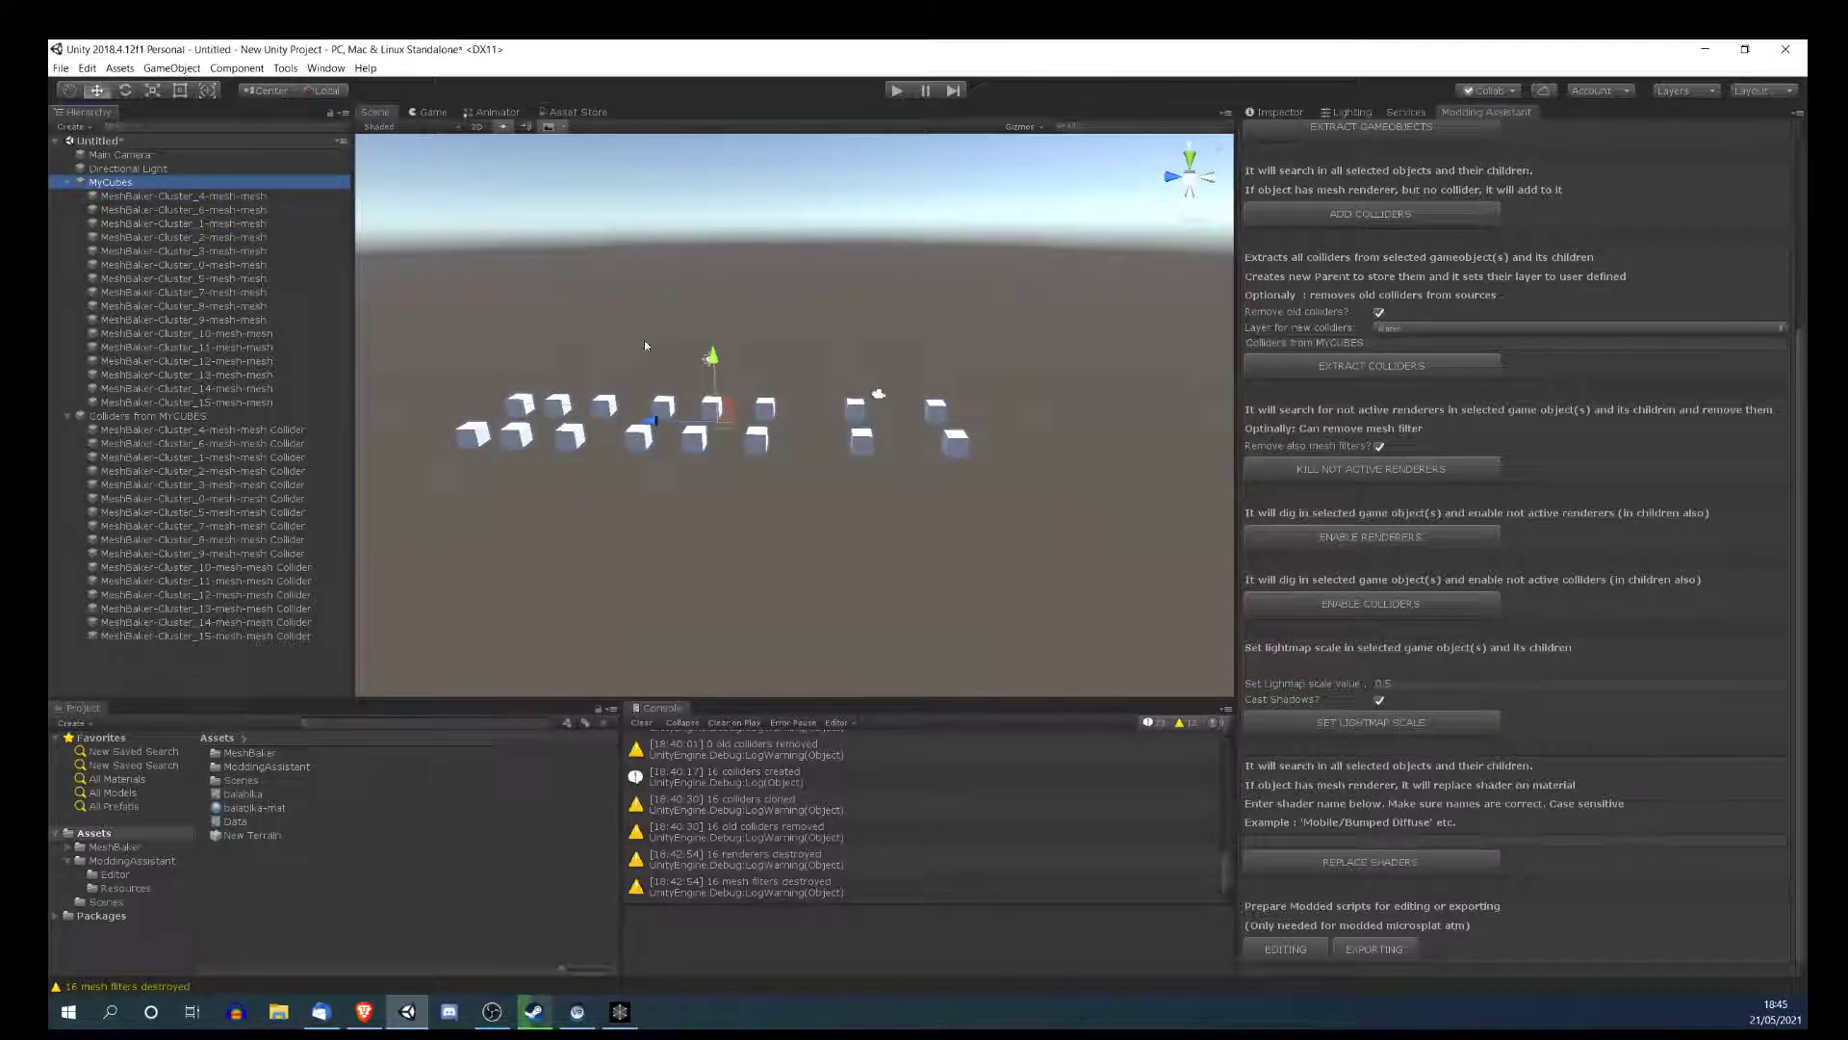
left_click(1380, 723)
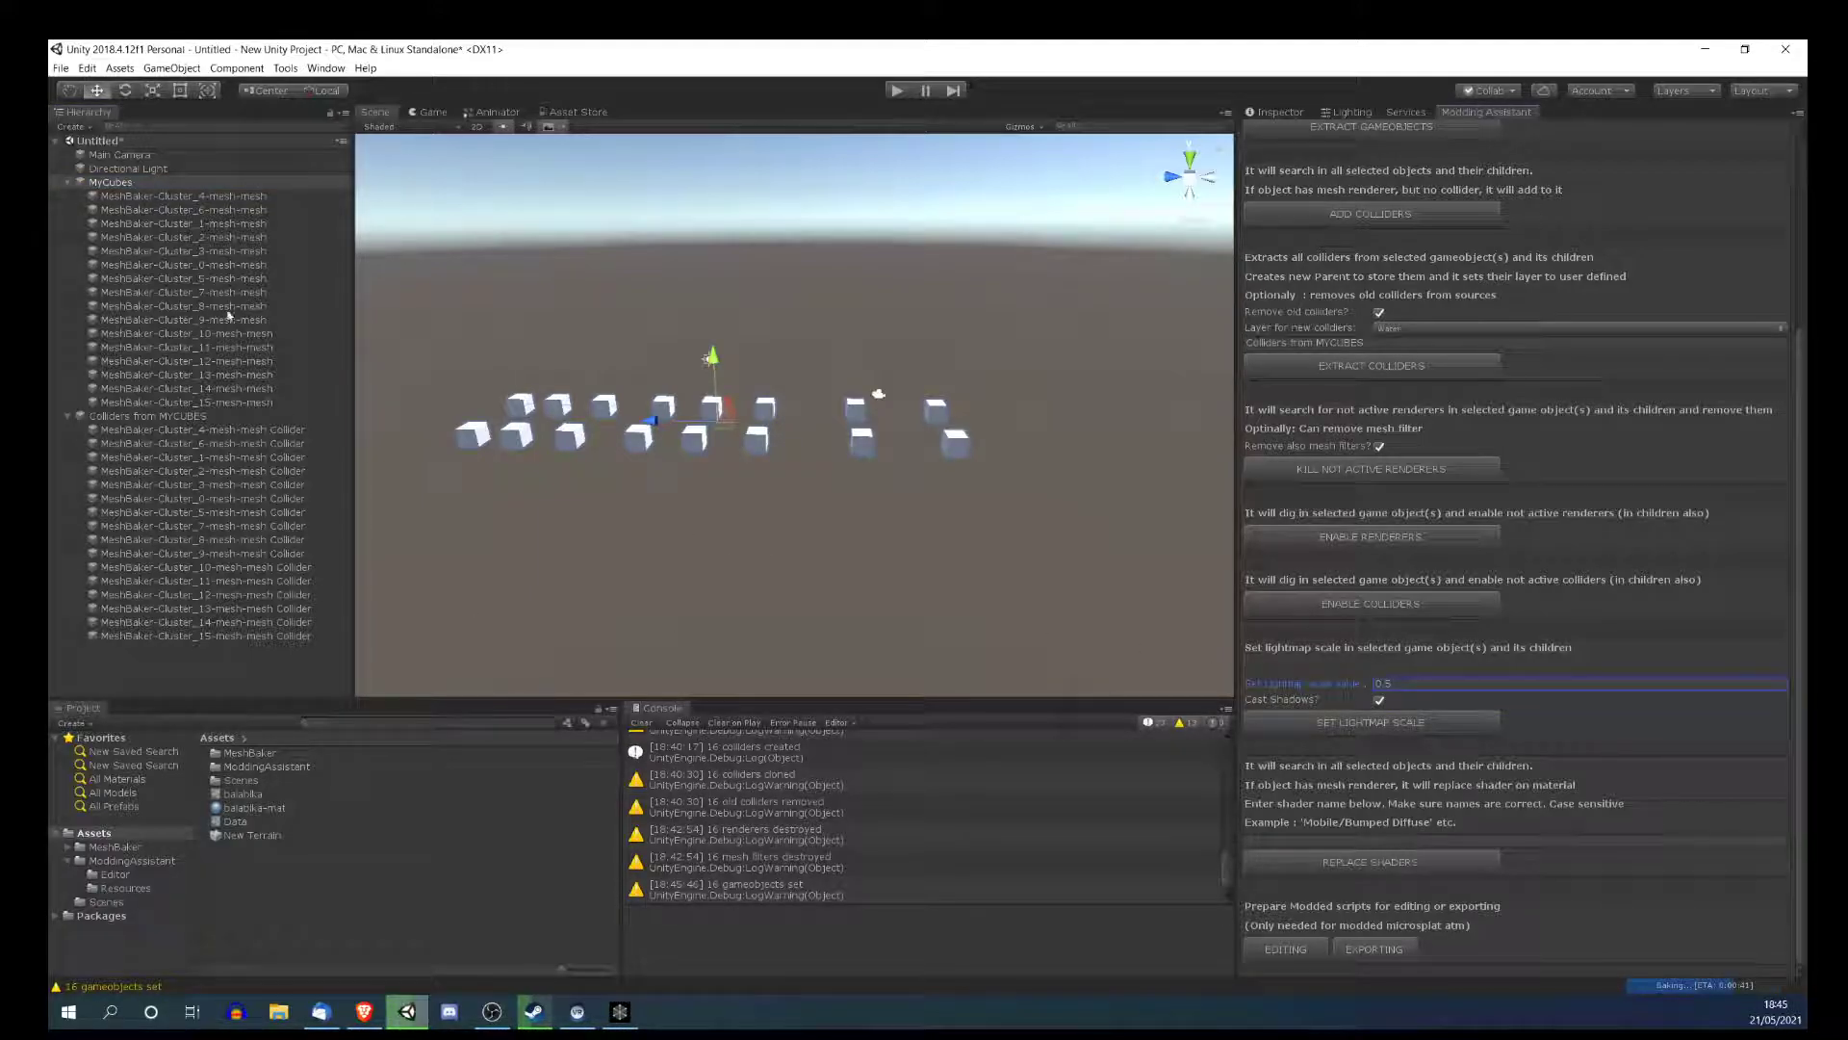
- Check the Scale In Lightmap value on several mesh children of MyCubes, including Cluster_1 and Cluster_9
left_click(664, 405)
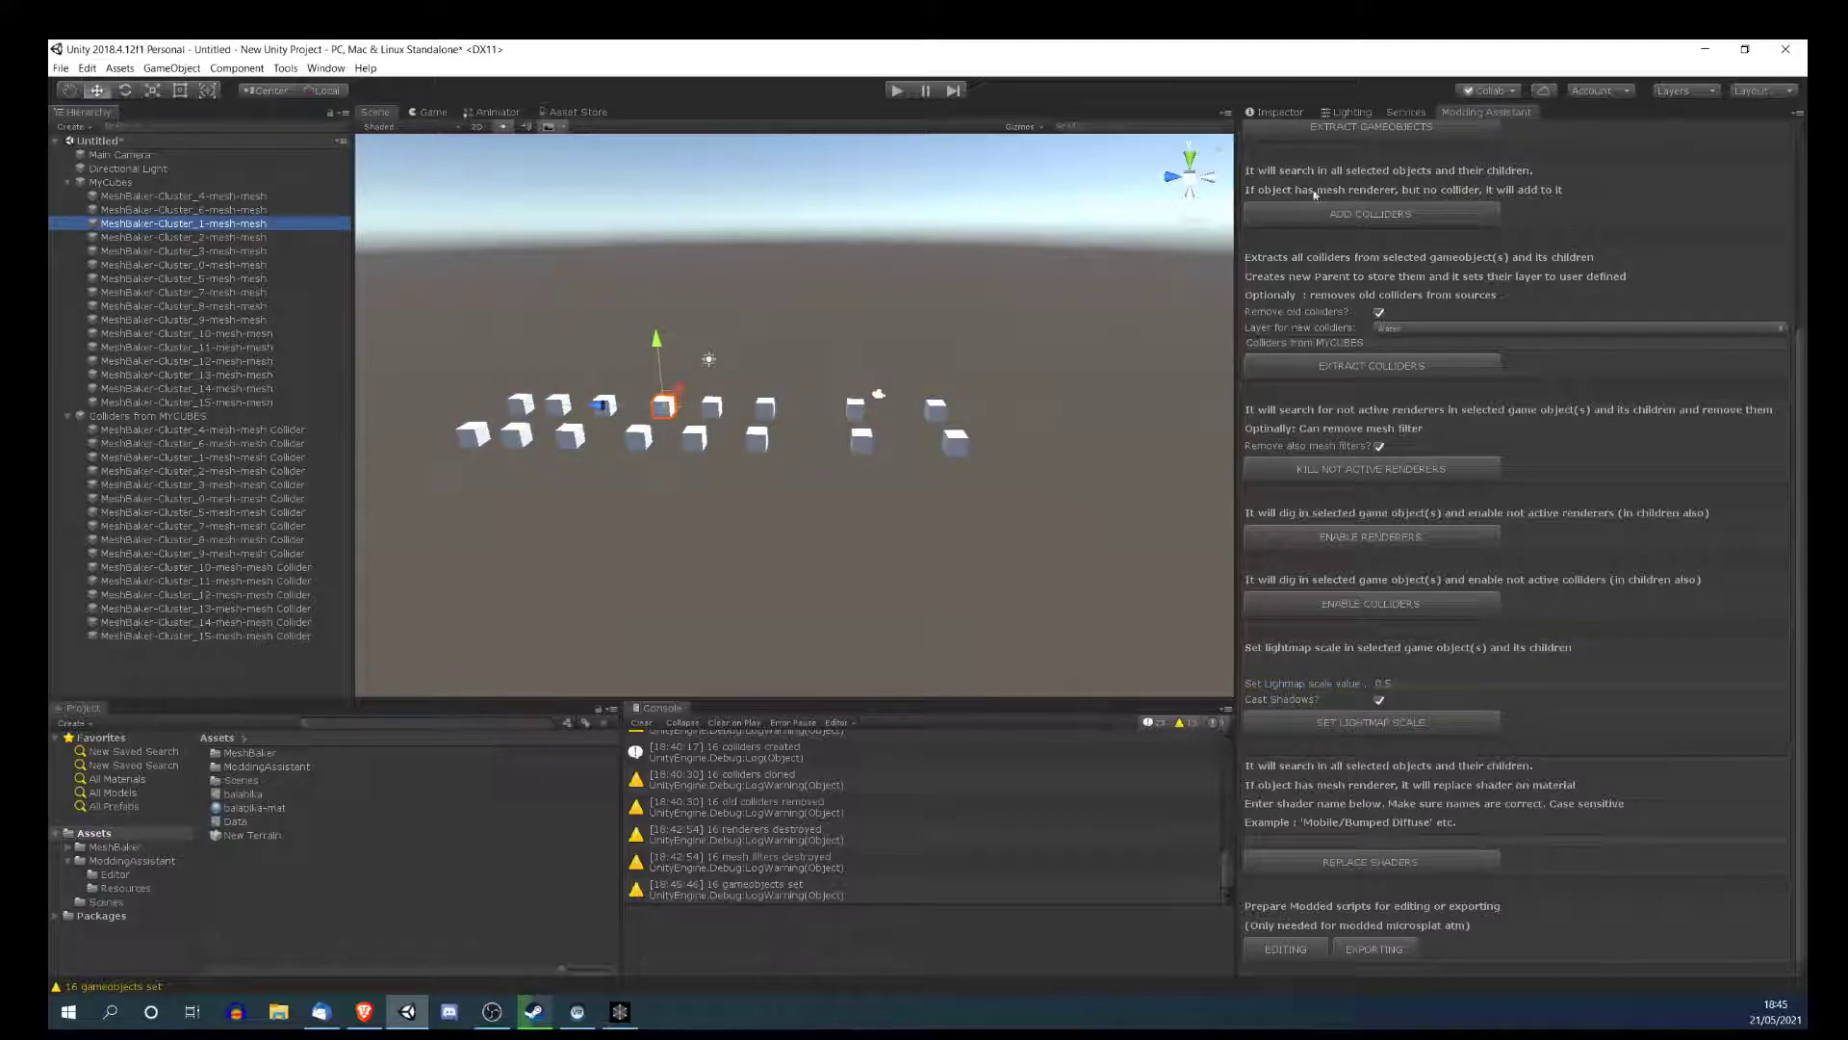
left_click(1275, 112)
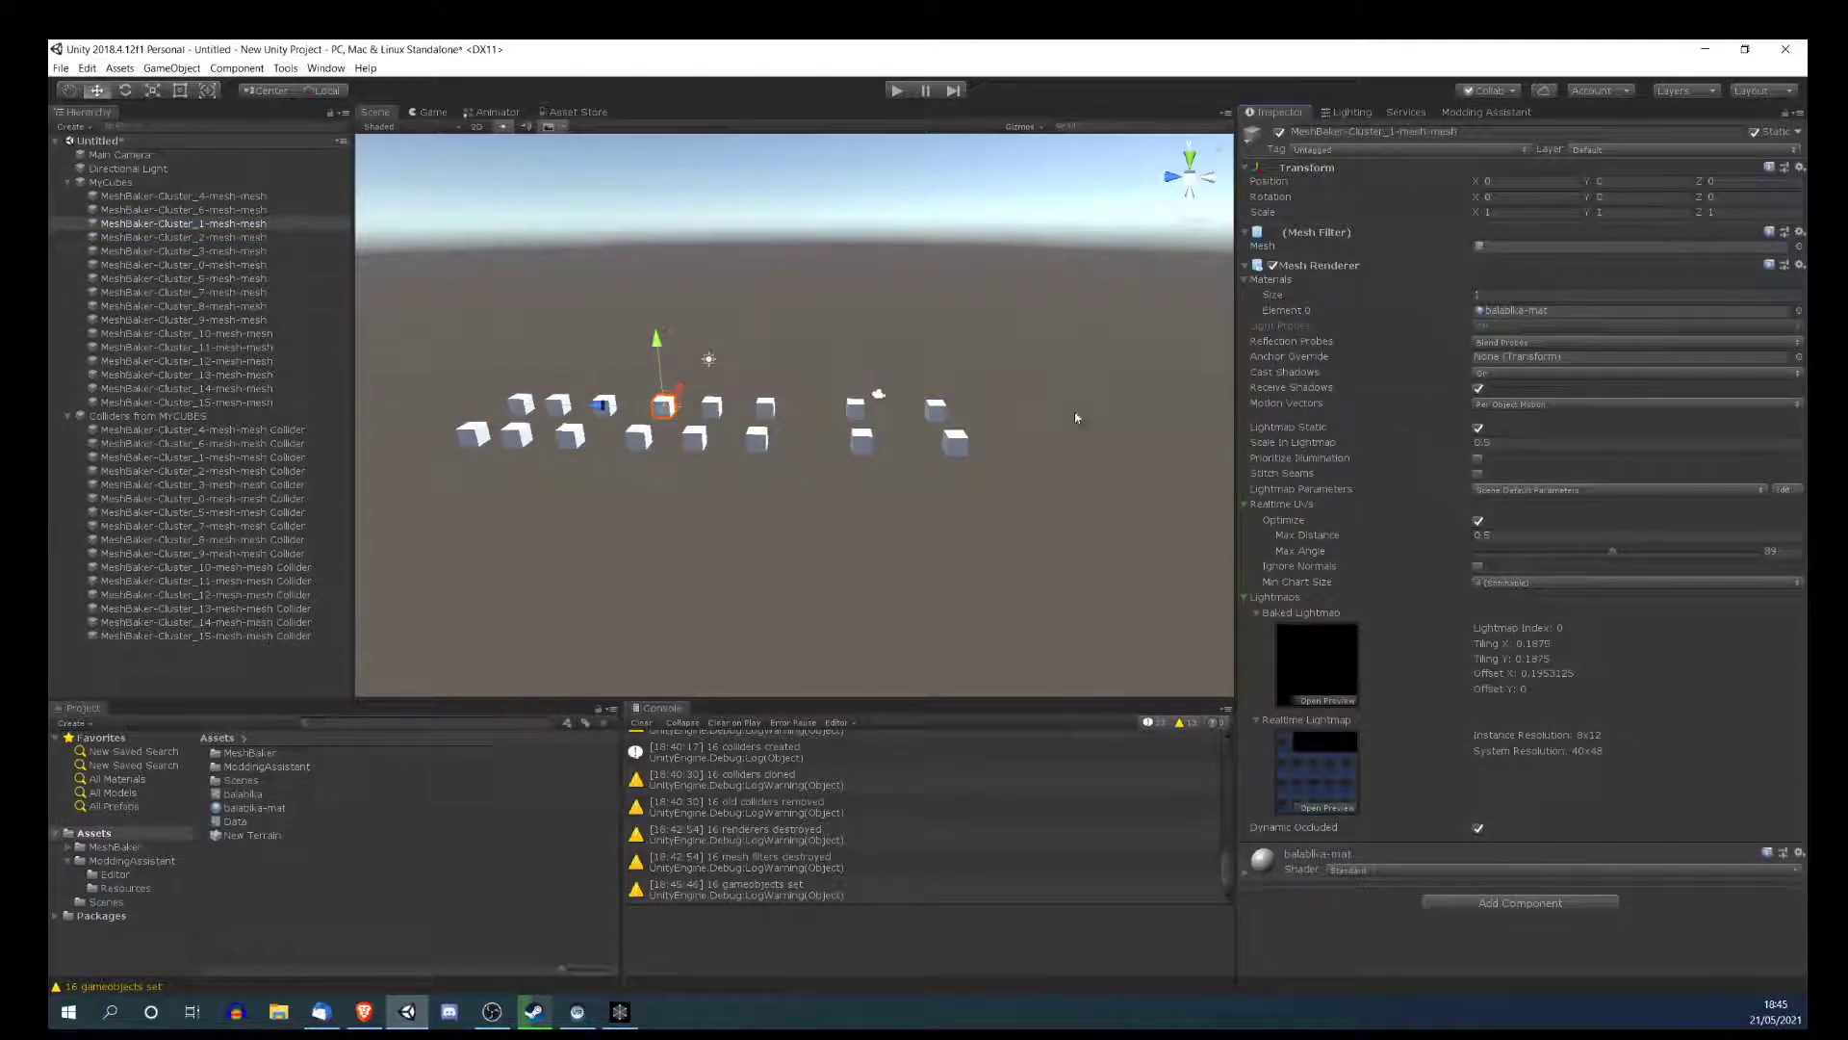
left_click(140, 306)
key("Down")
key("Down")
key("Down")
key("Down")
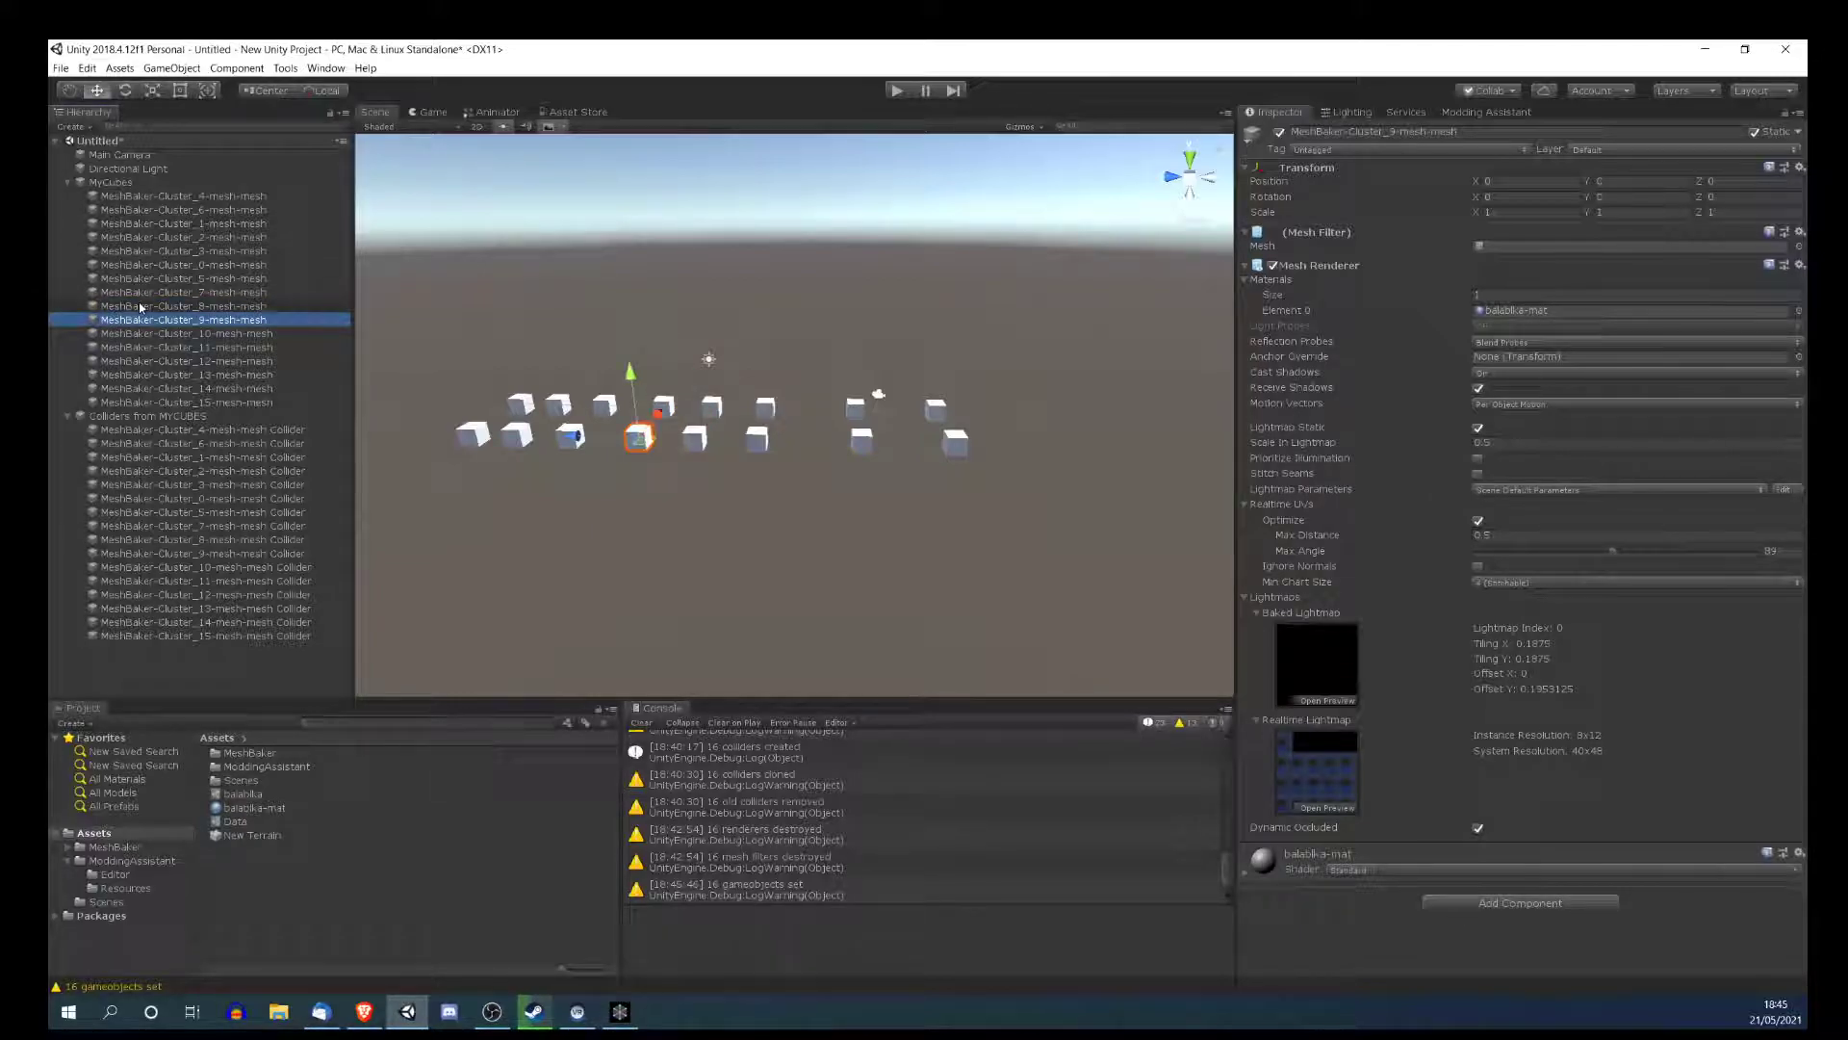
key("Down")
key("Up")
key("Up")
key("Up")
left_click(111, 182)
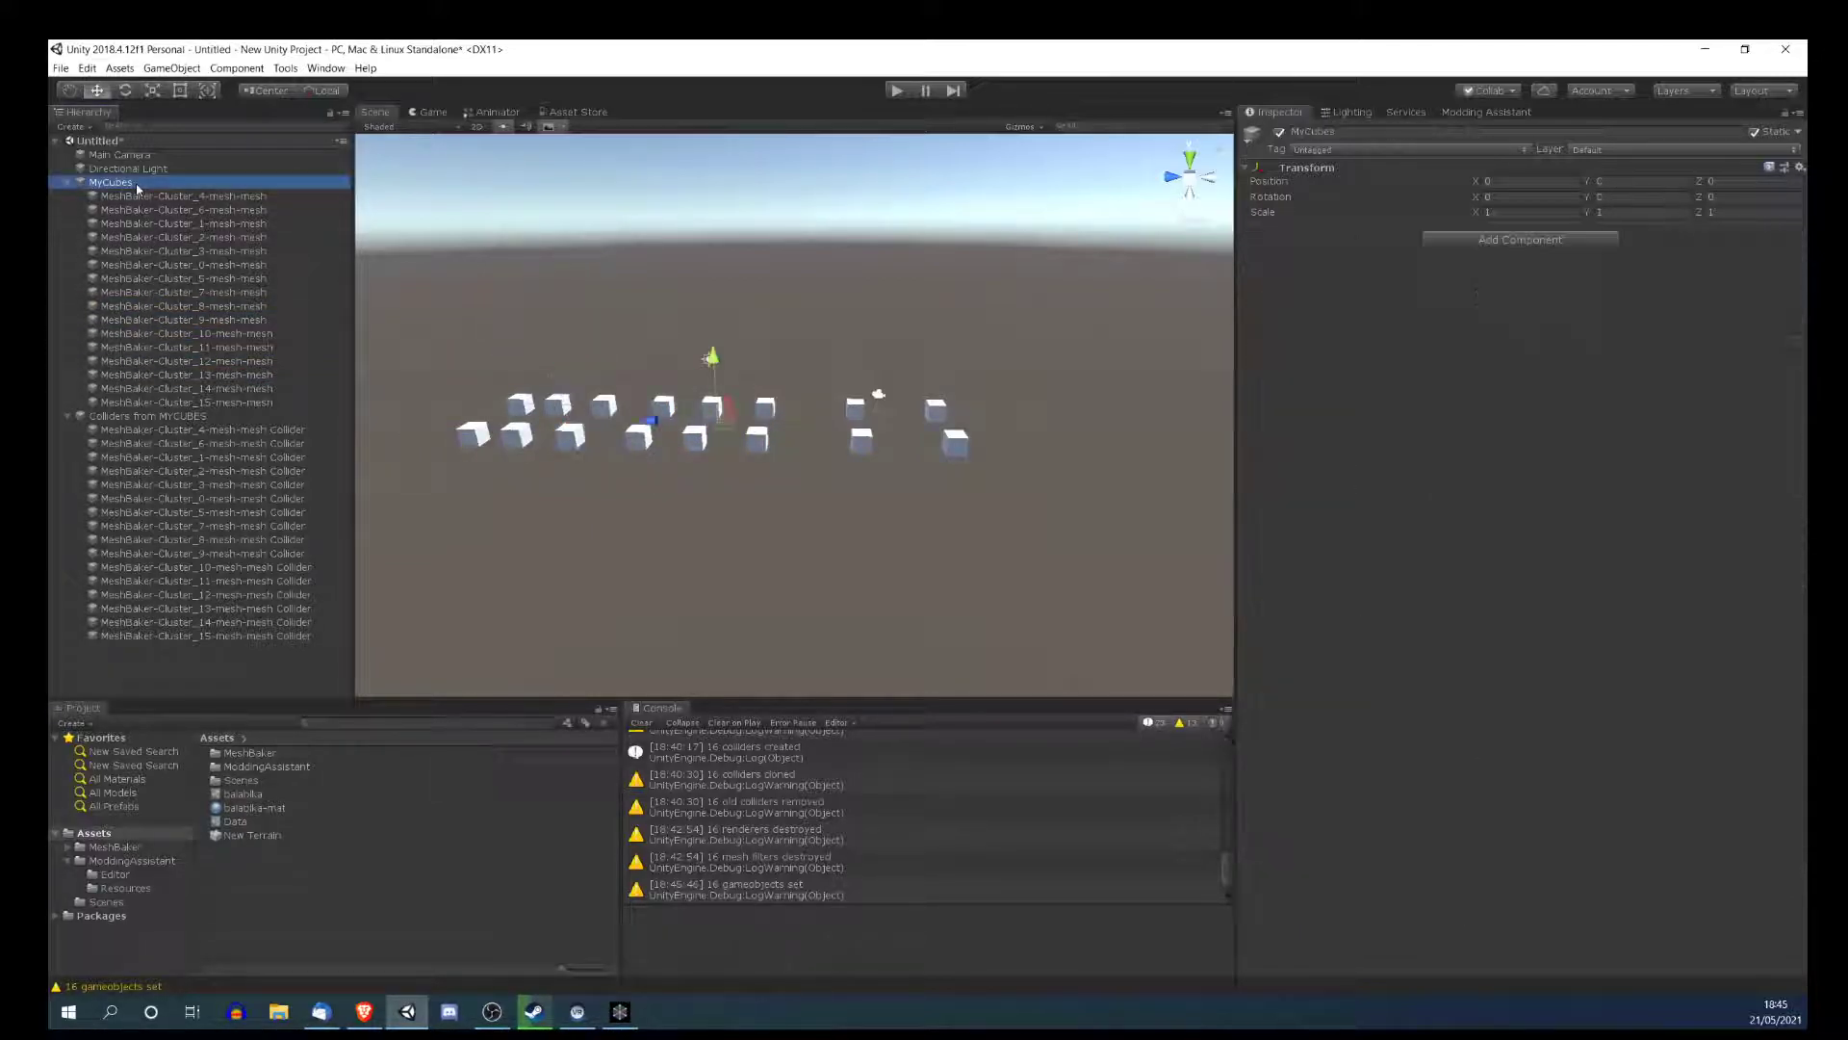
- View the cubes up close and check the material shader on meshes such as Cluster_1 and Cluster_14
left_click(1453, 114)
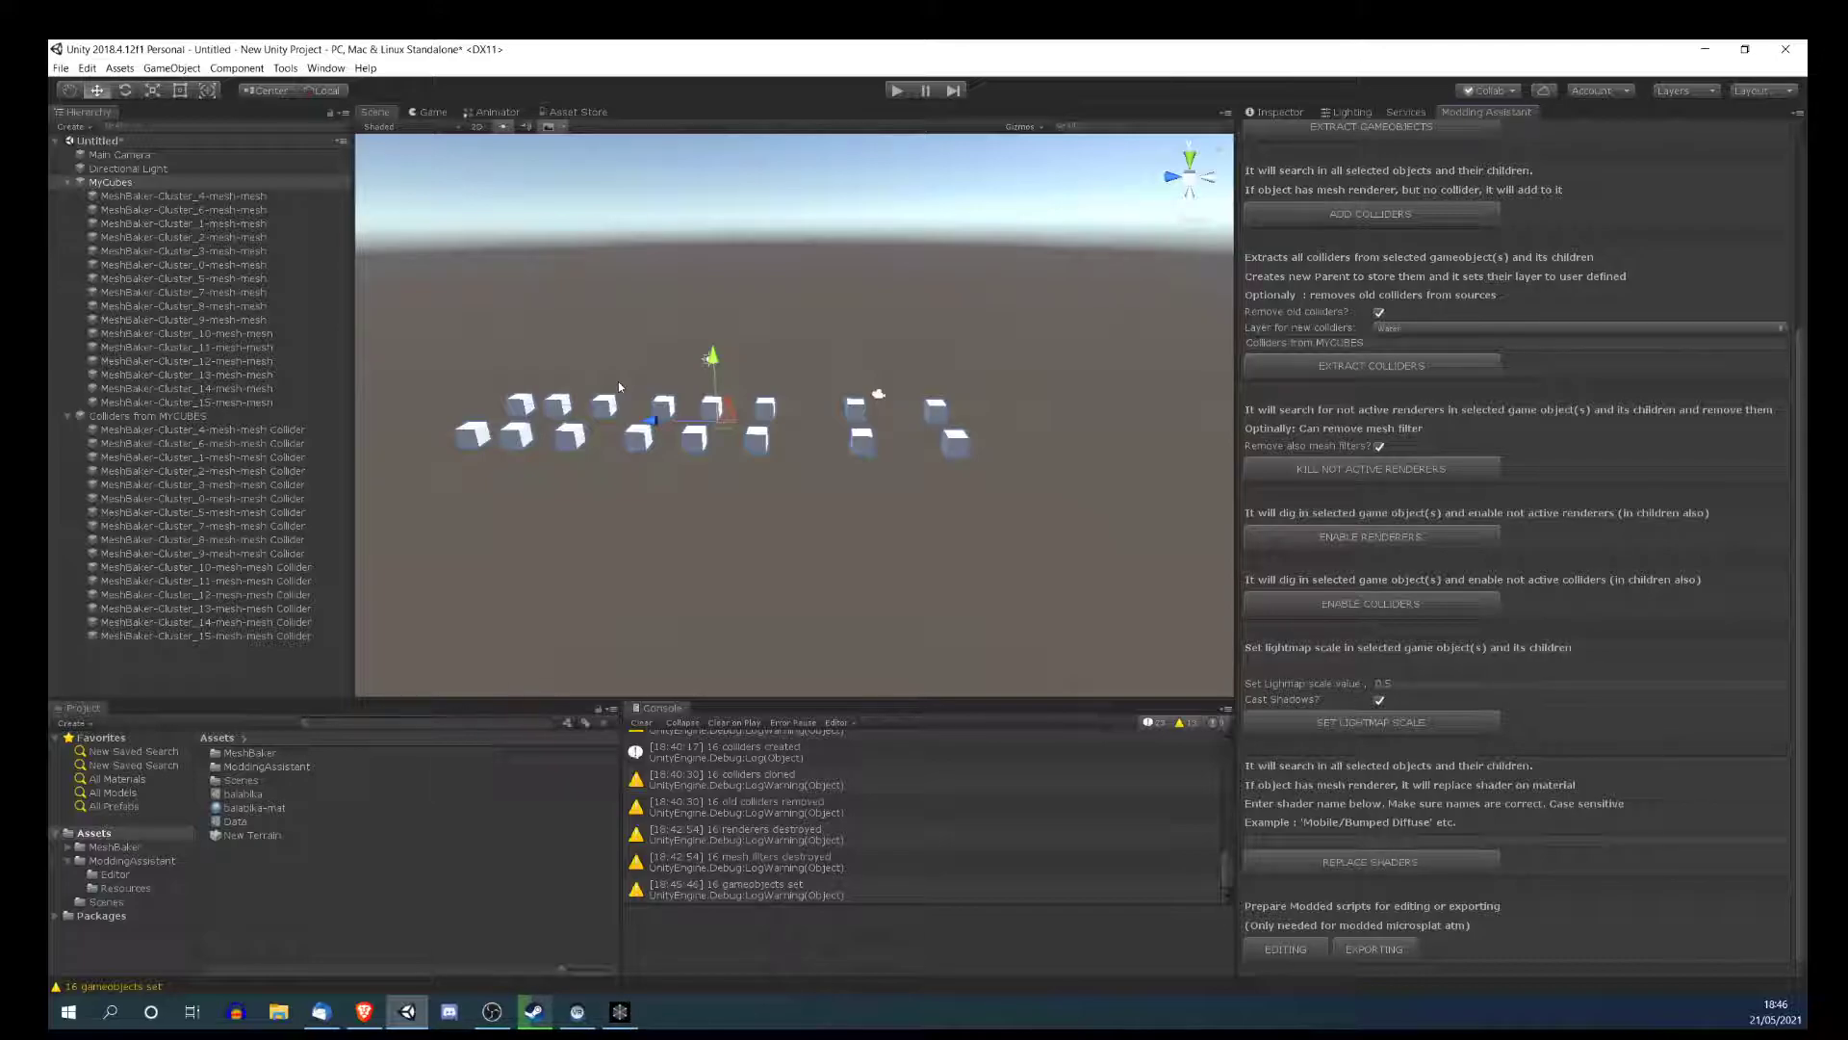
scroll(784, 486, "up", 5)
left_click_drag(802, 468, 683, 452, "alt")
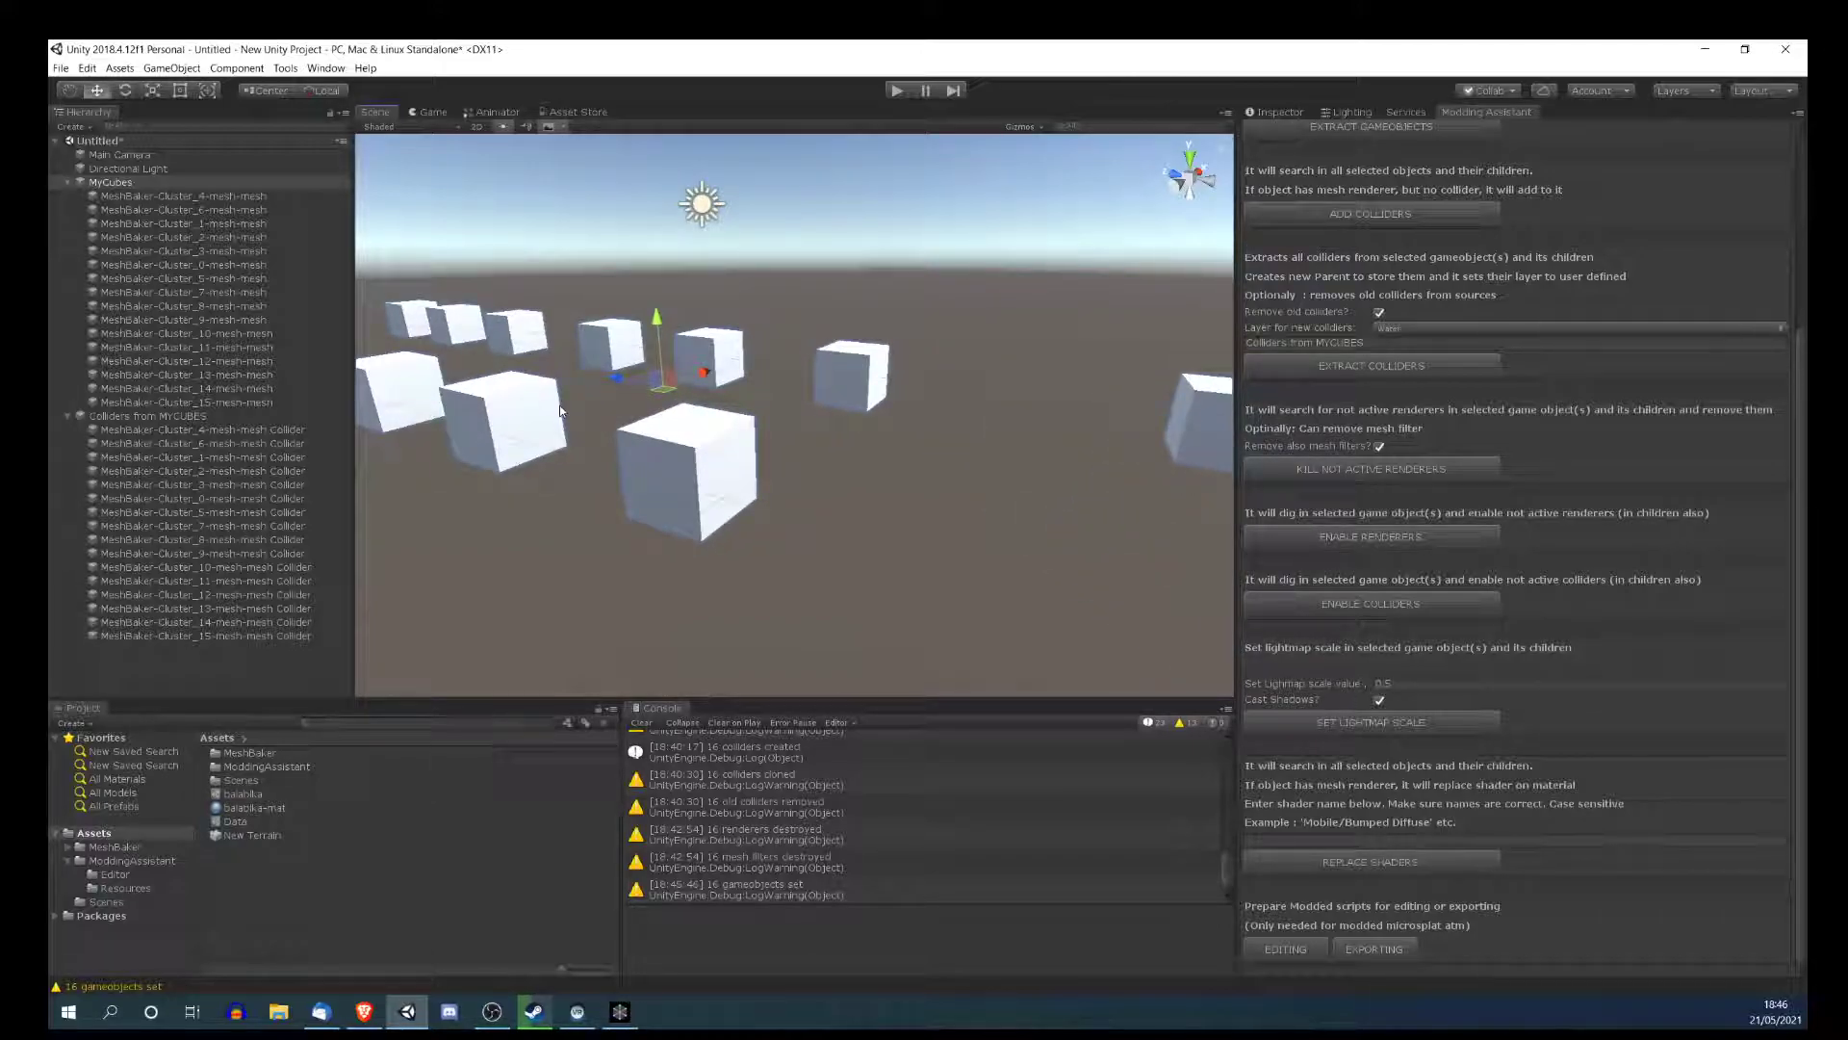
left_click_drag(591, 426, 783, 473, "alt")
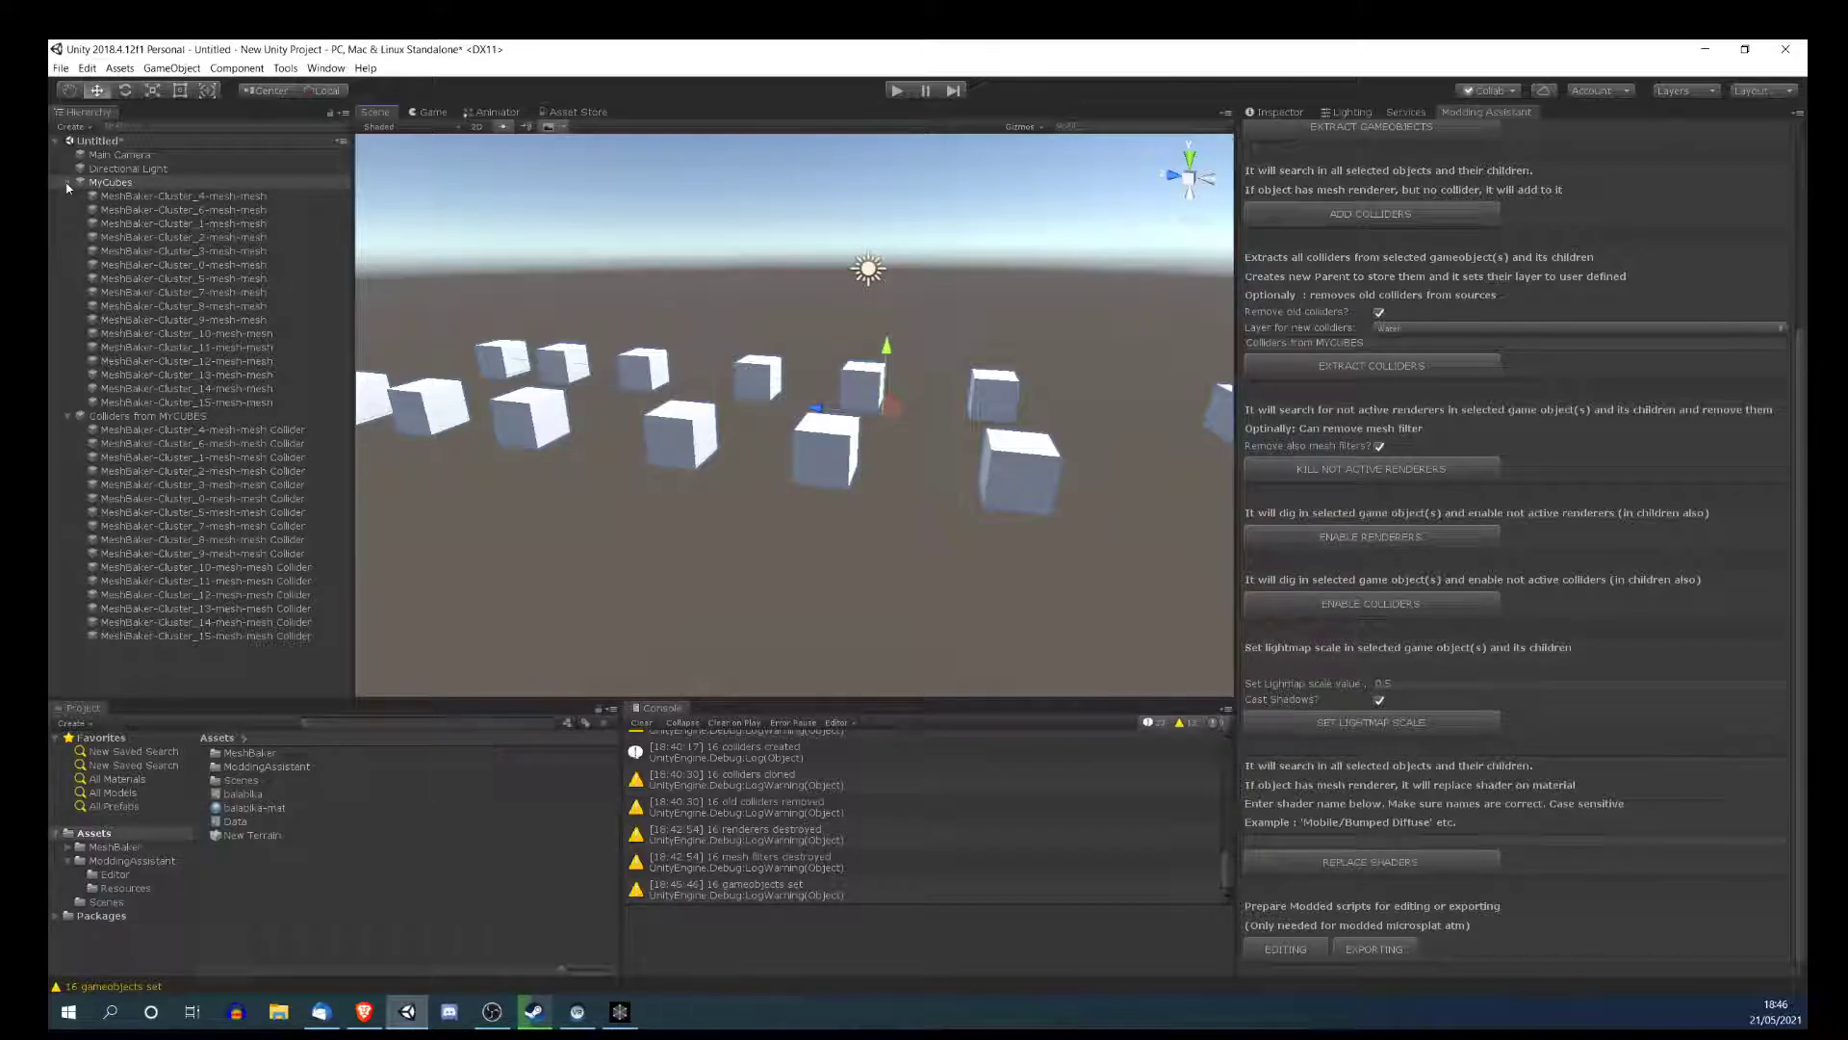
left_click(159, 222)
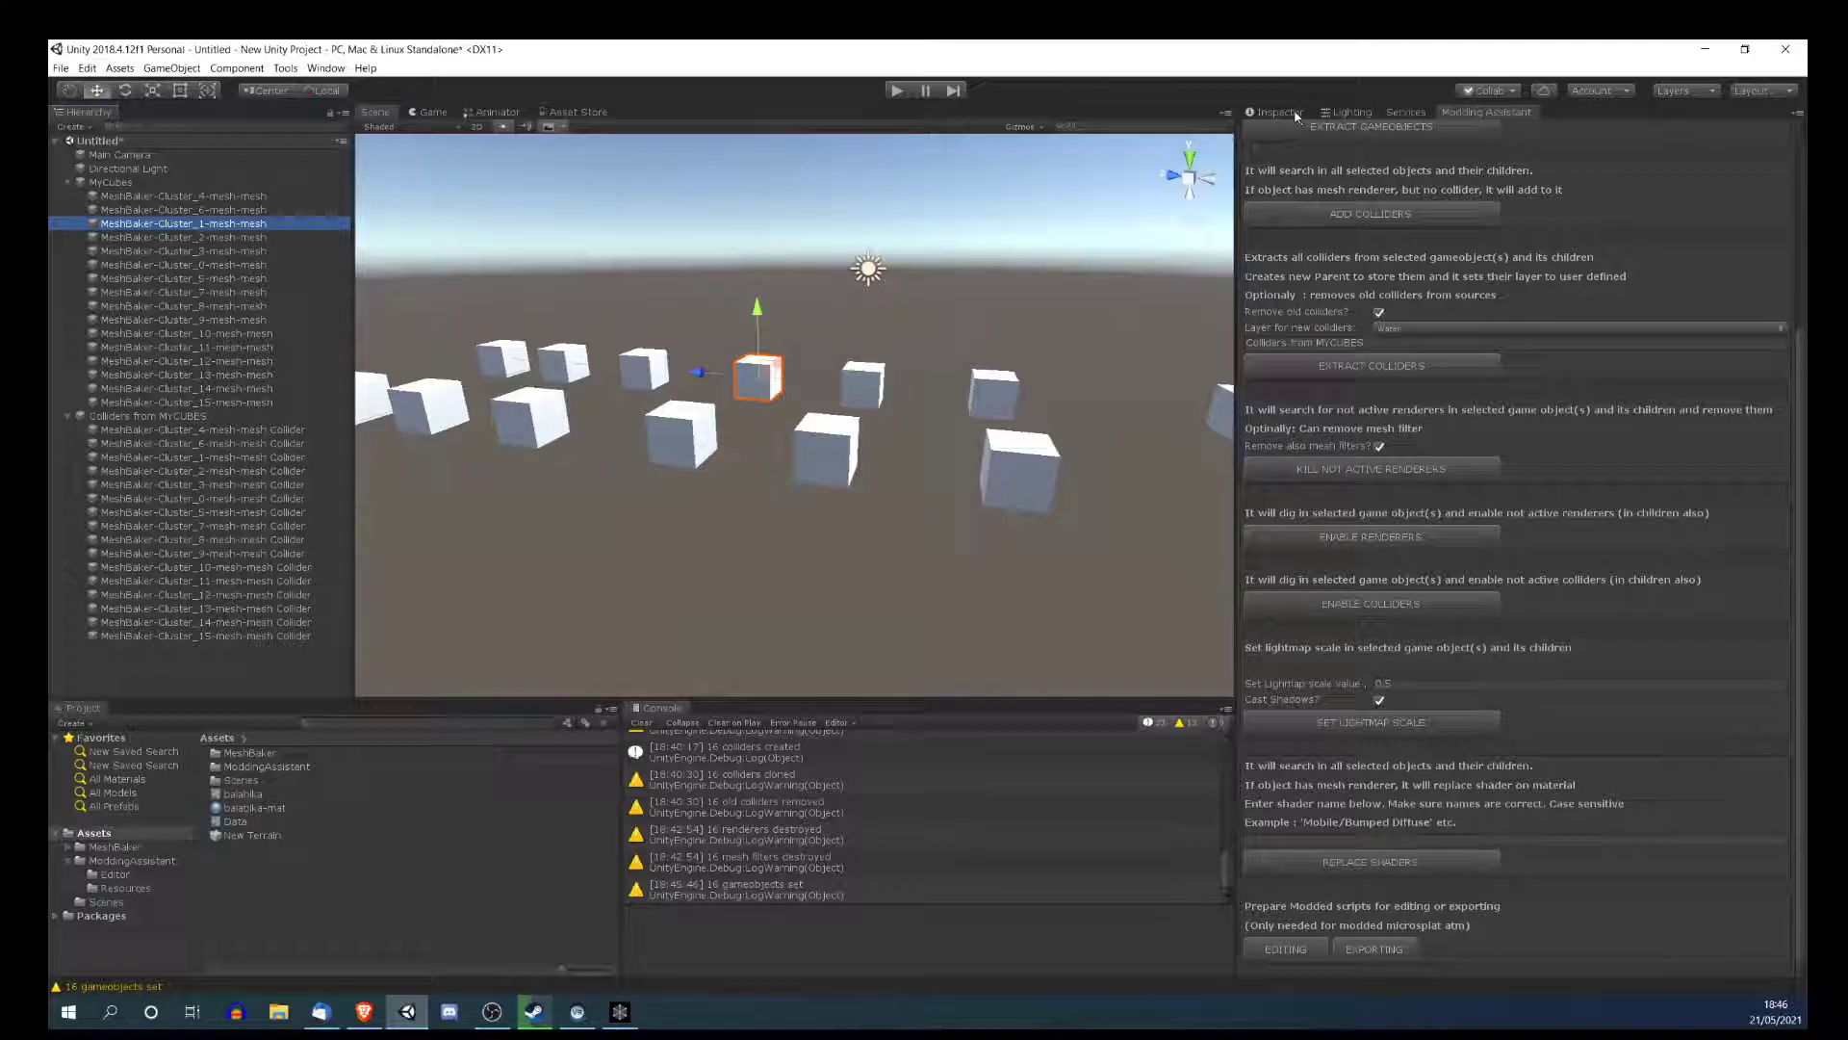
left_click(188, 360)
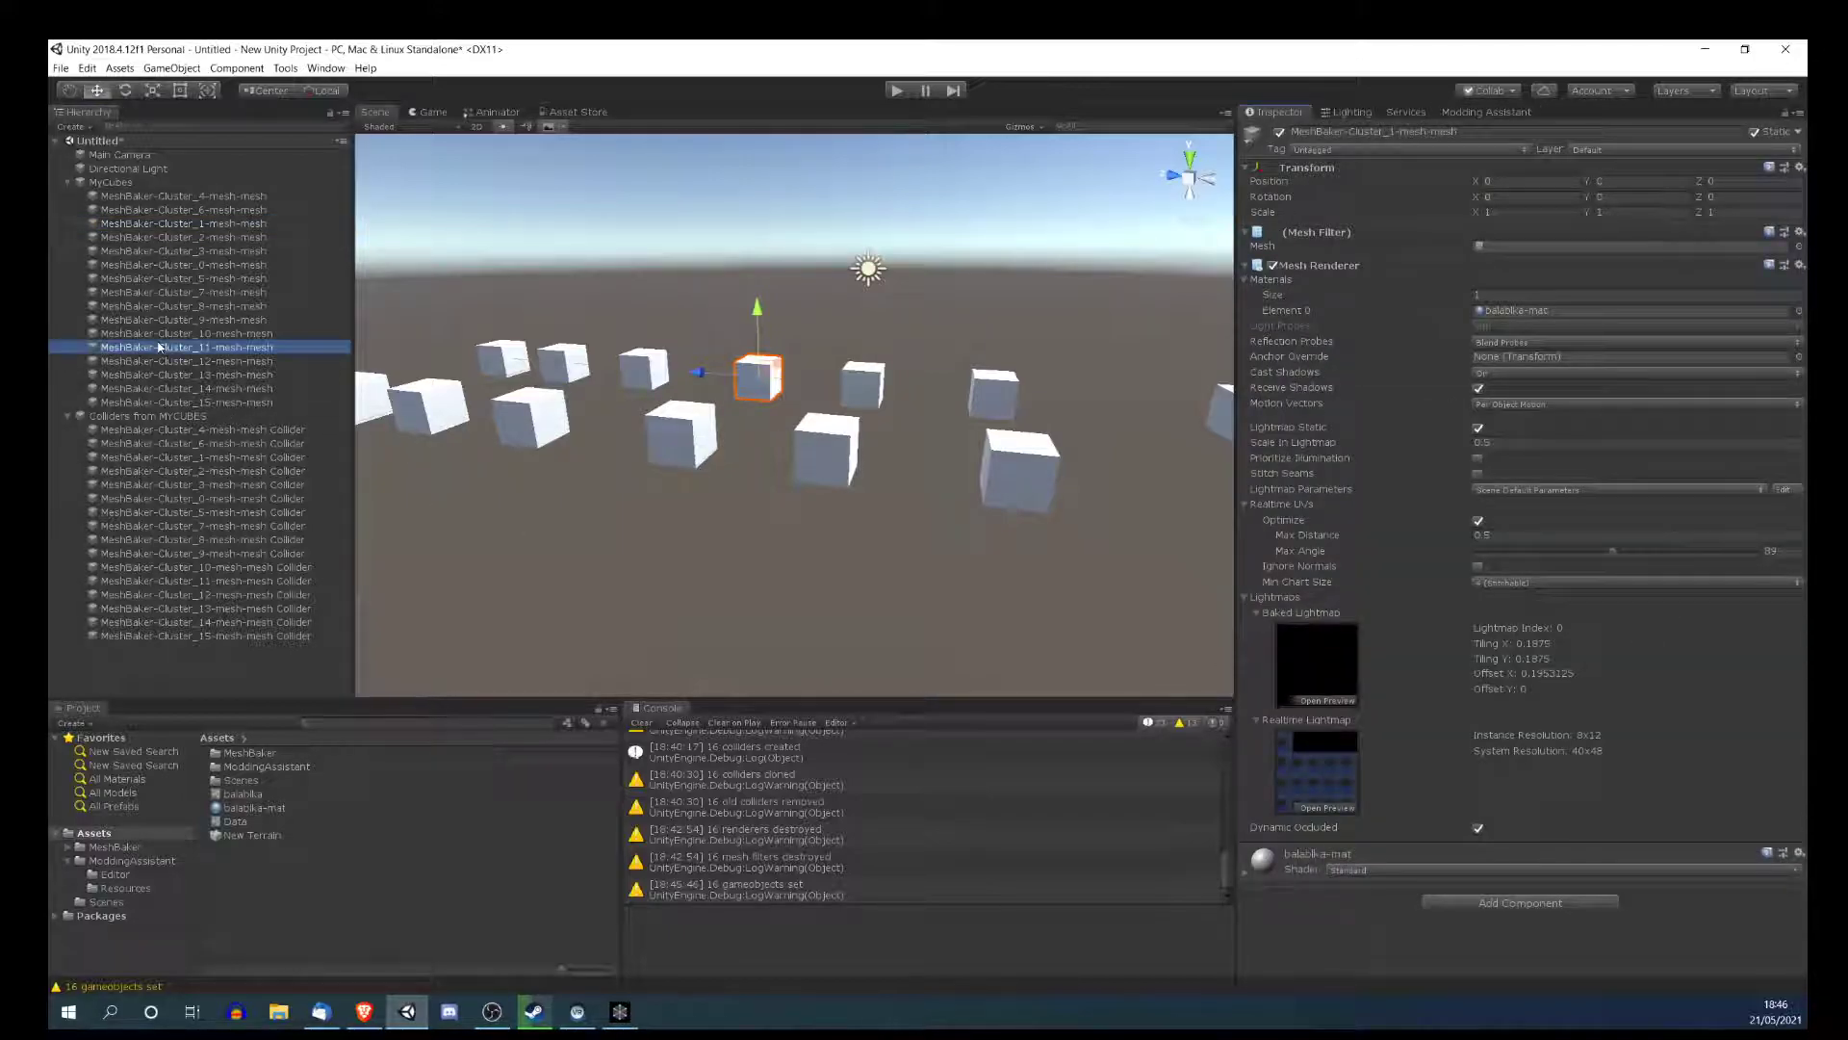
key("Down")
key("Down")
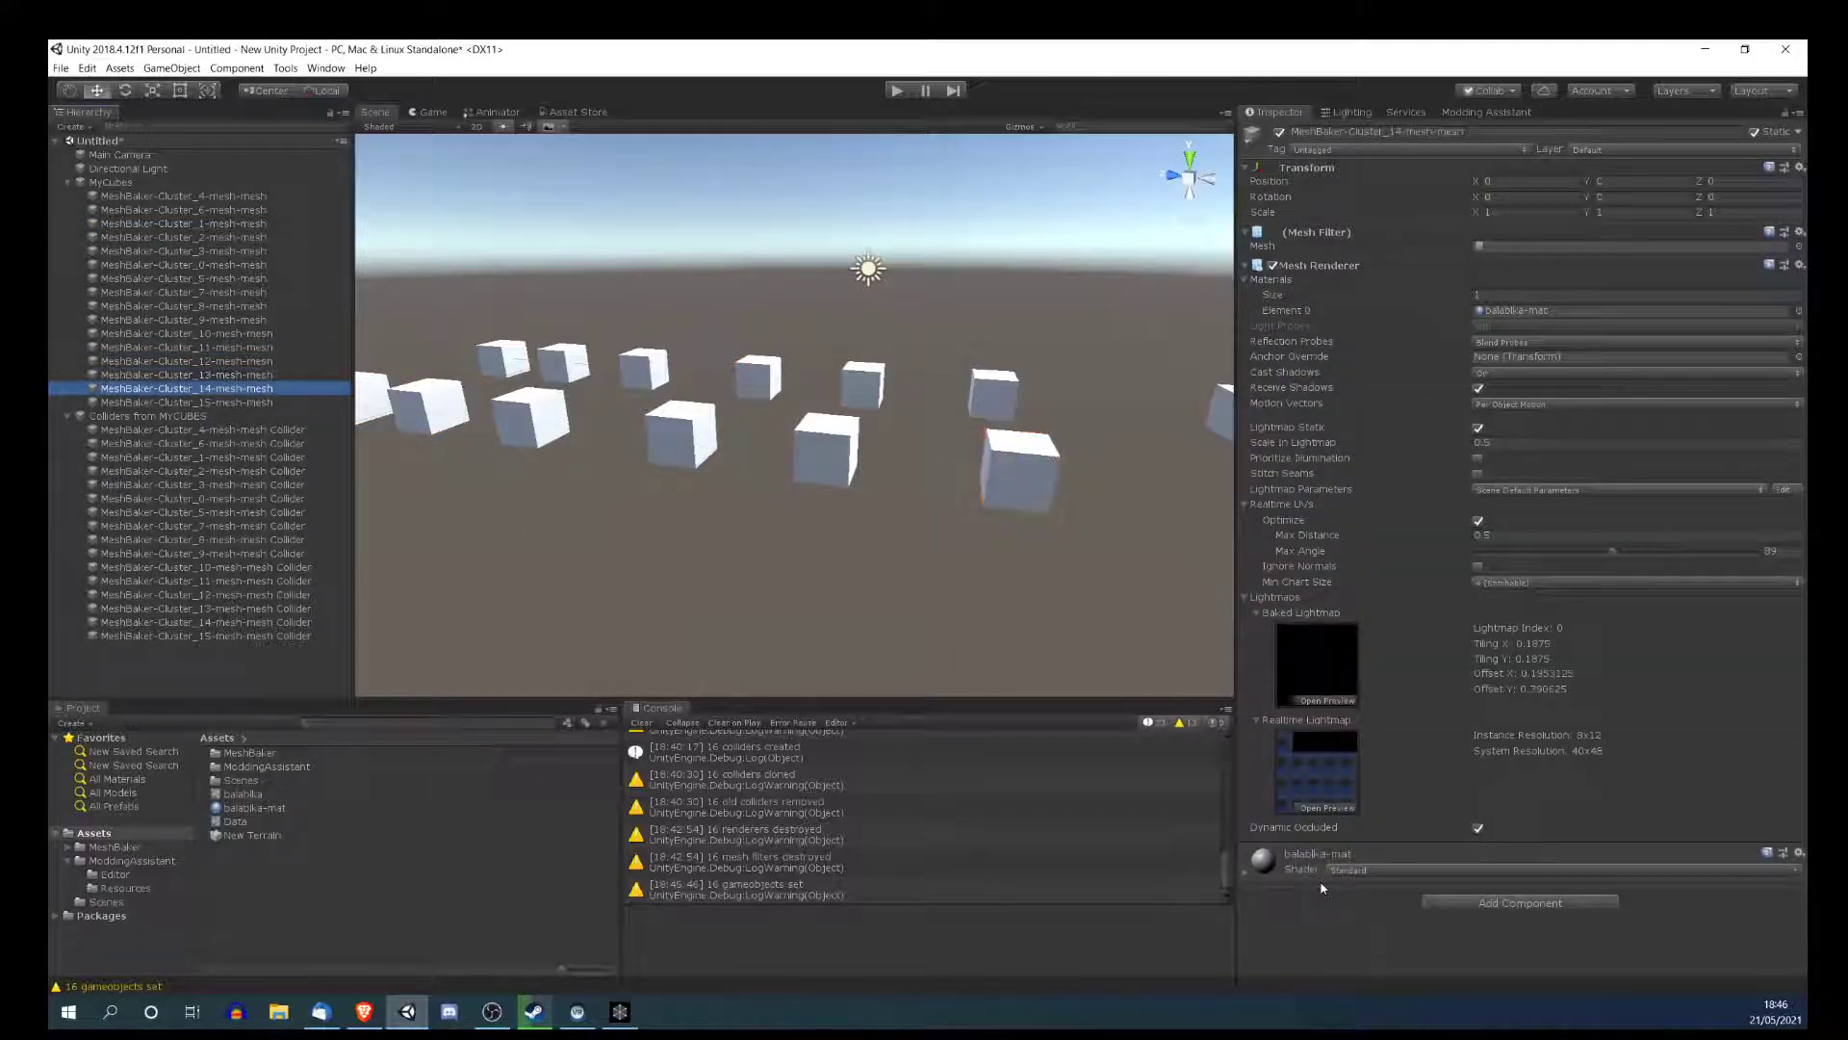
- Replace the shaders of MyCubes and its children with Mobile/Bumped Diffuse using the Modding Assistant
left_click(97, 184)
left_click(80, 182)
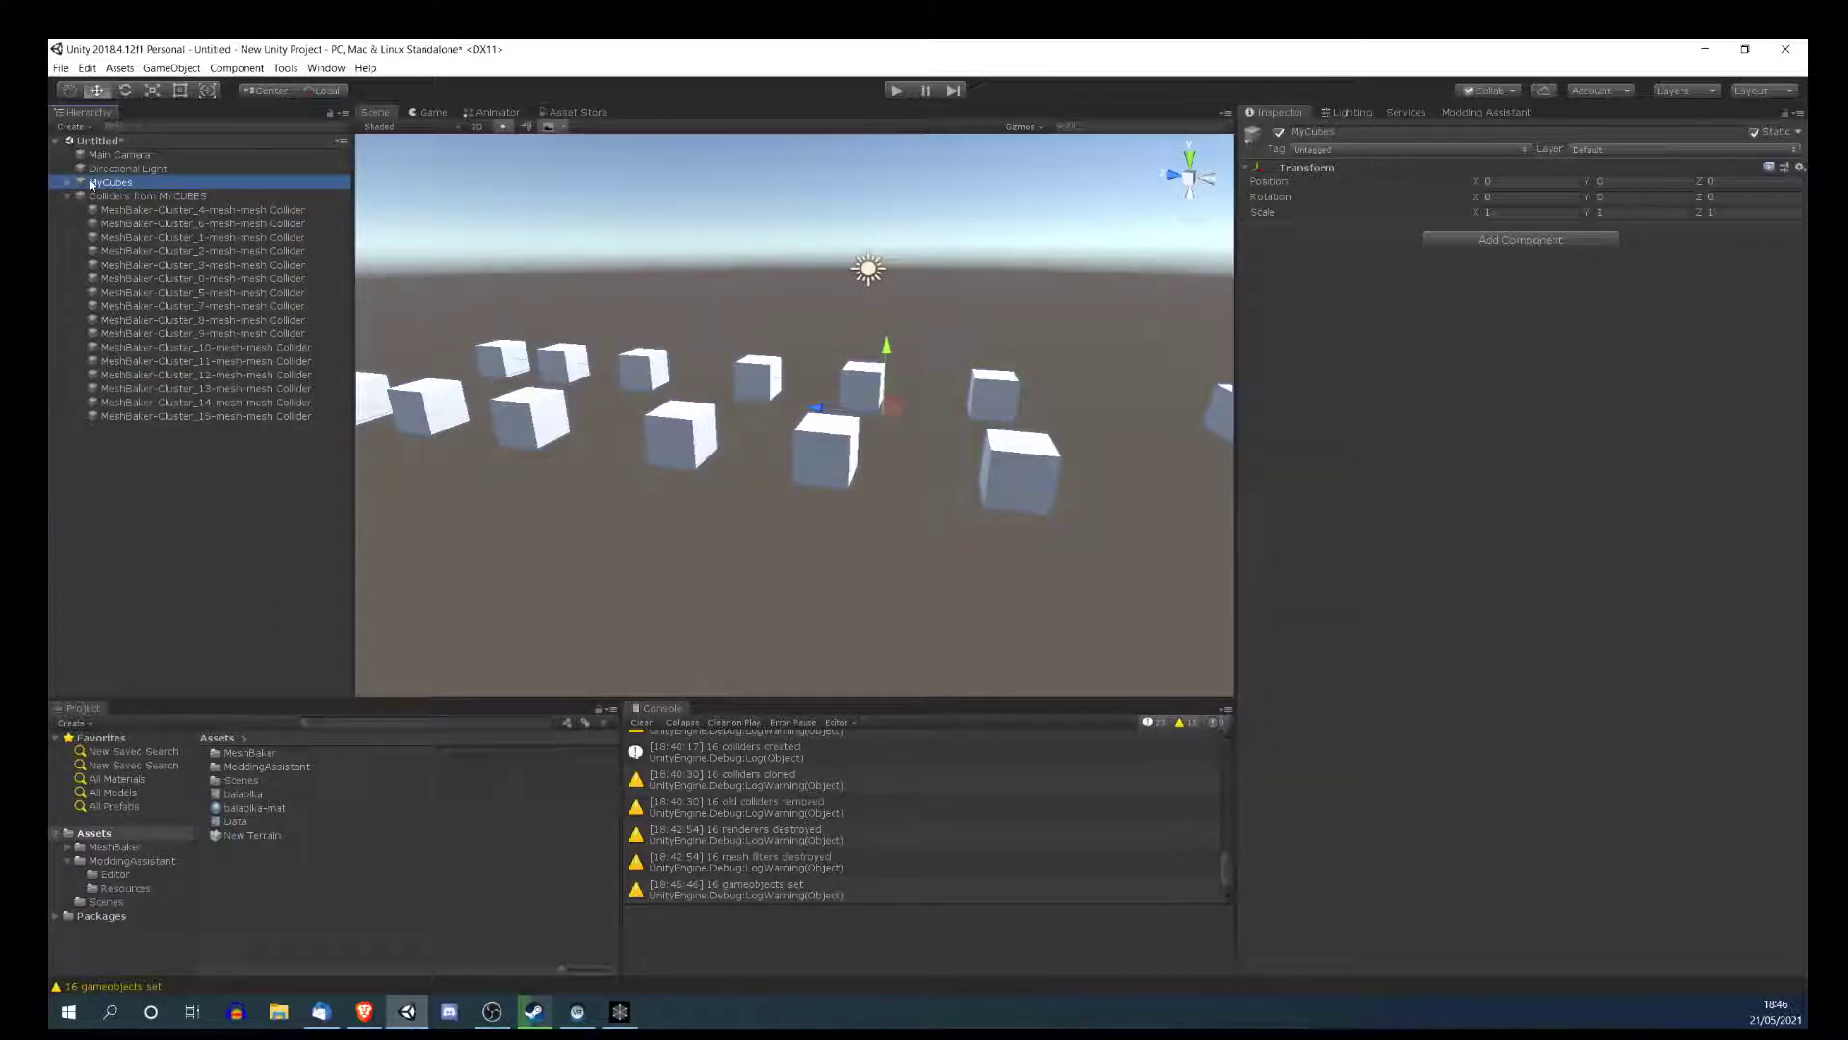
left_click(1452, 115)
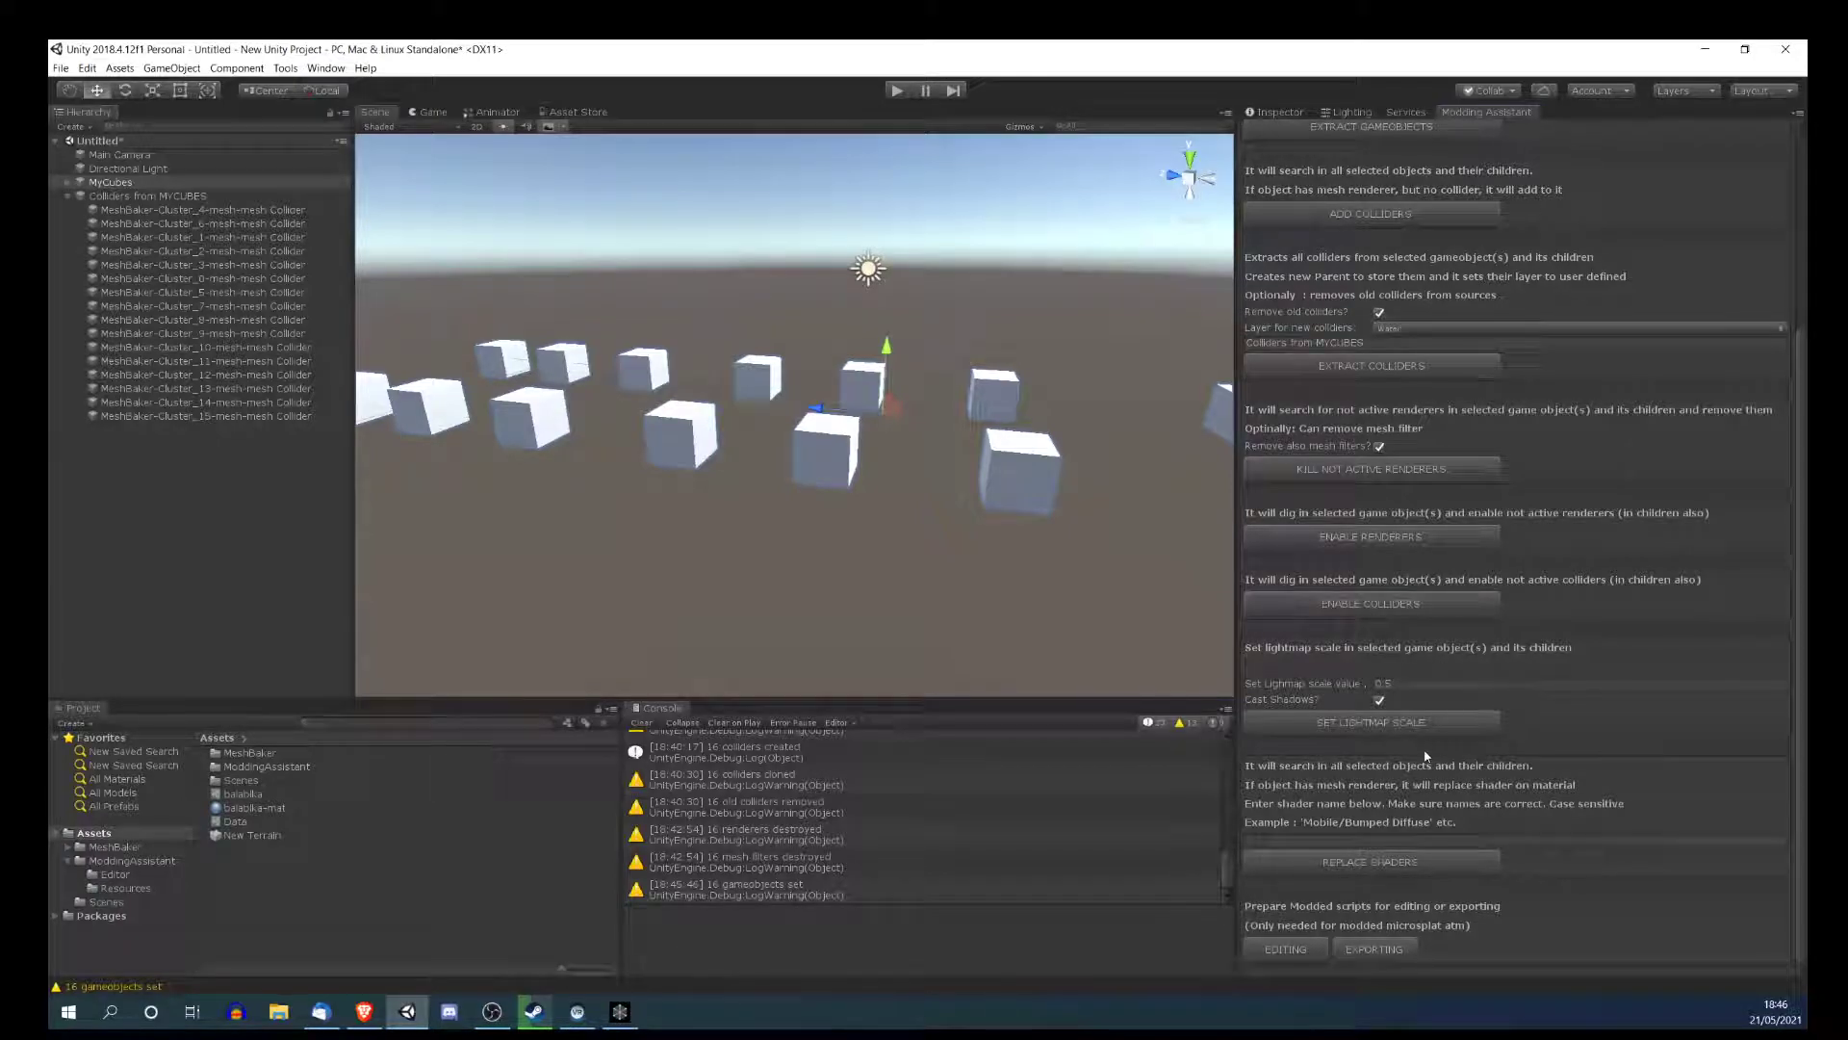
left_click(1326, 841)
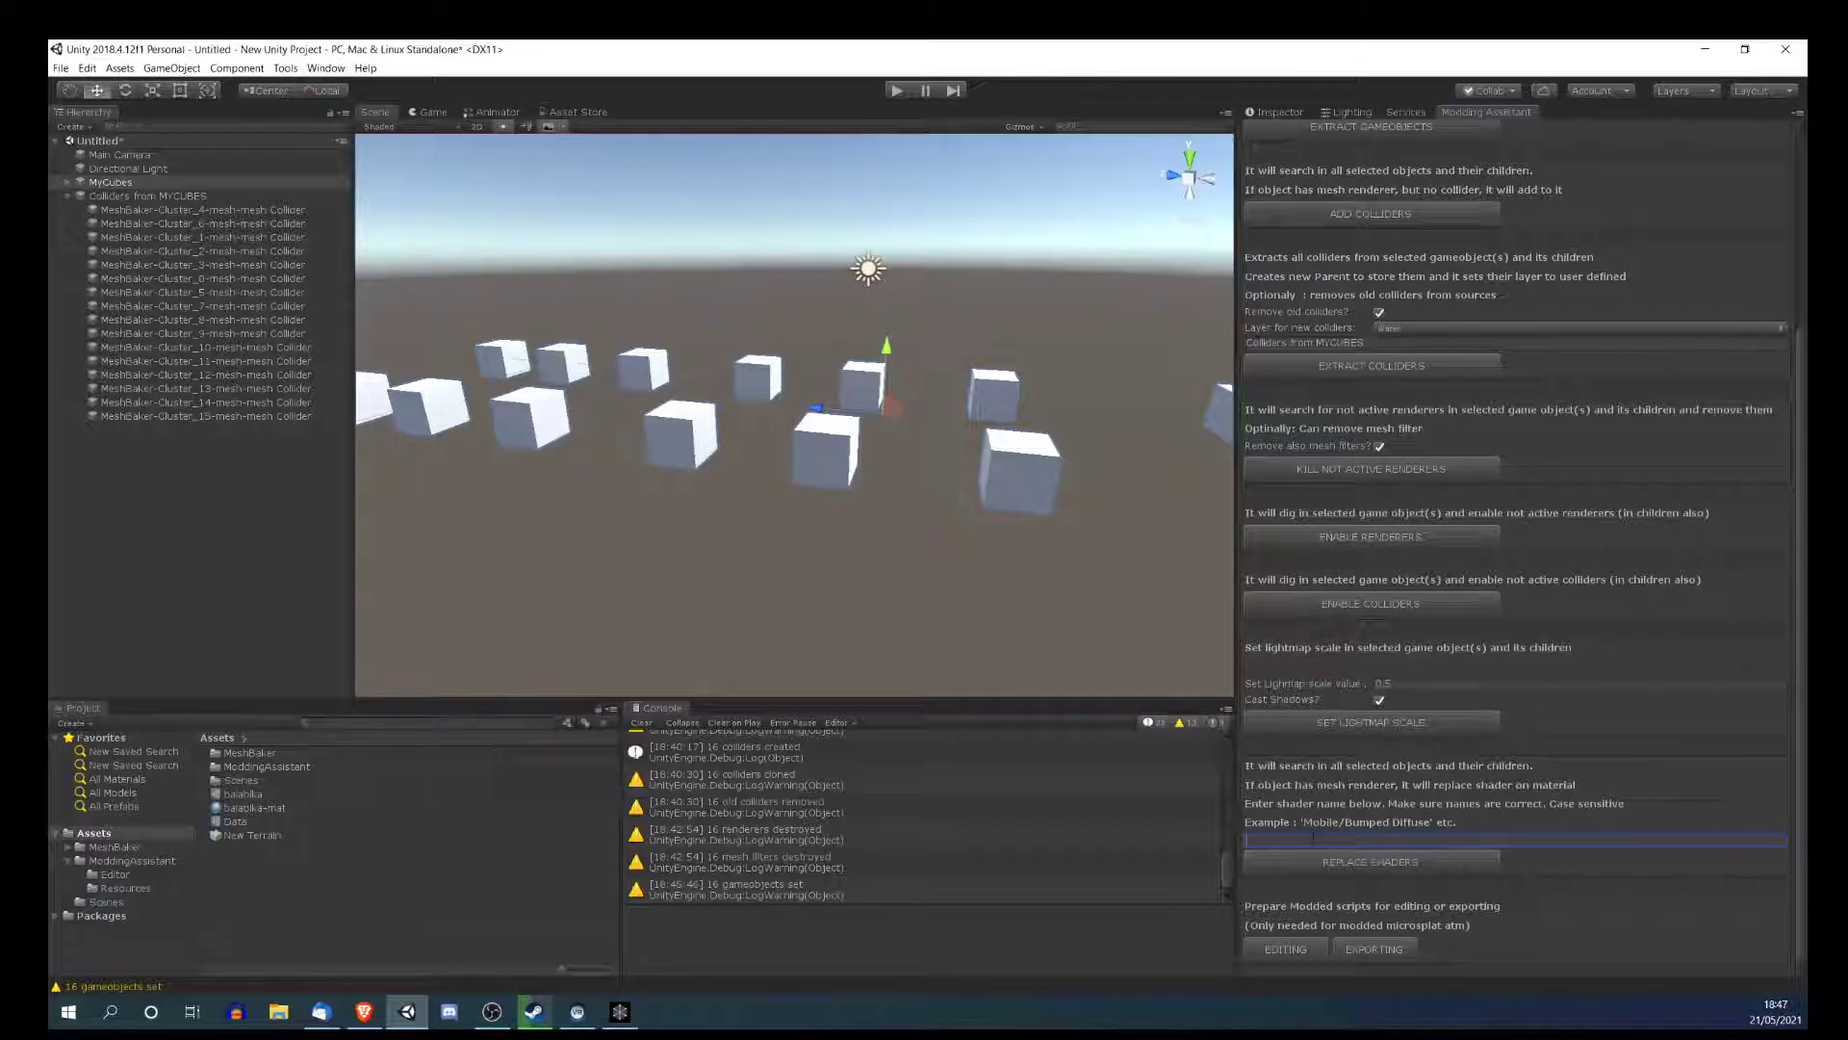
type("Mobile/Bumped Diffuse")
left_click(1373, 866)
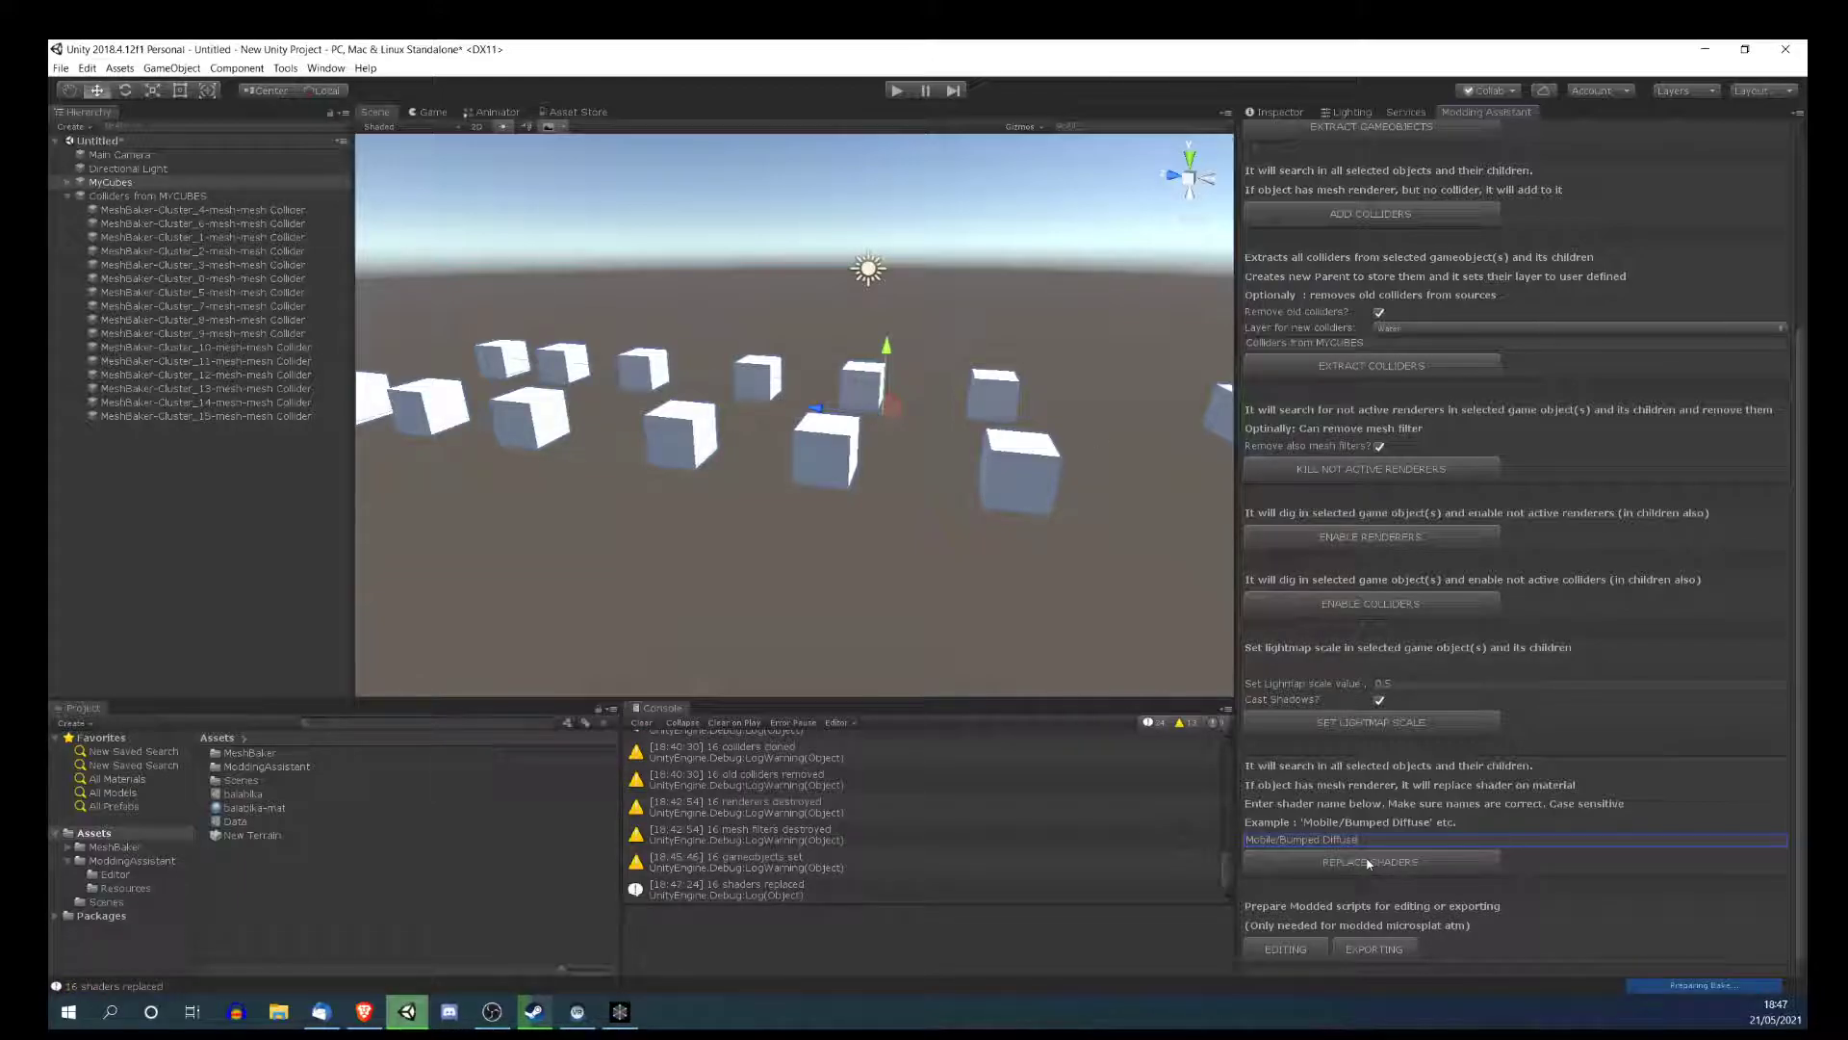
- Check the shader on the Cluster_4 and Cluster_5 meshes and browse the shader names under Mobile and Legacy Shaders, including Reflective
left_click(67, 184)
left_click(68, 183)
left_click(96, 197)
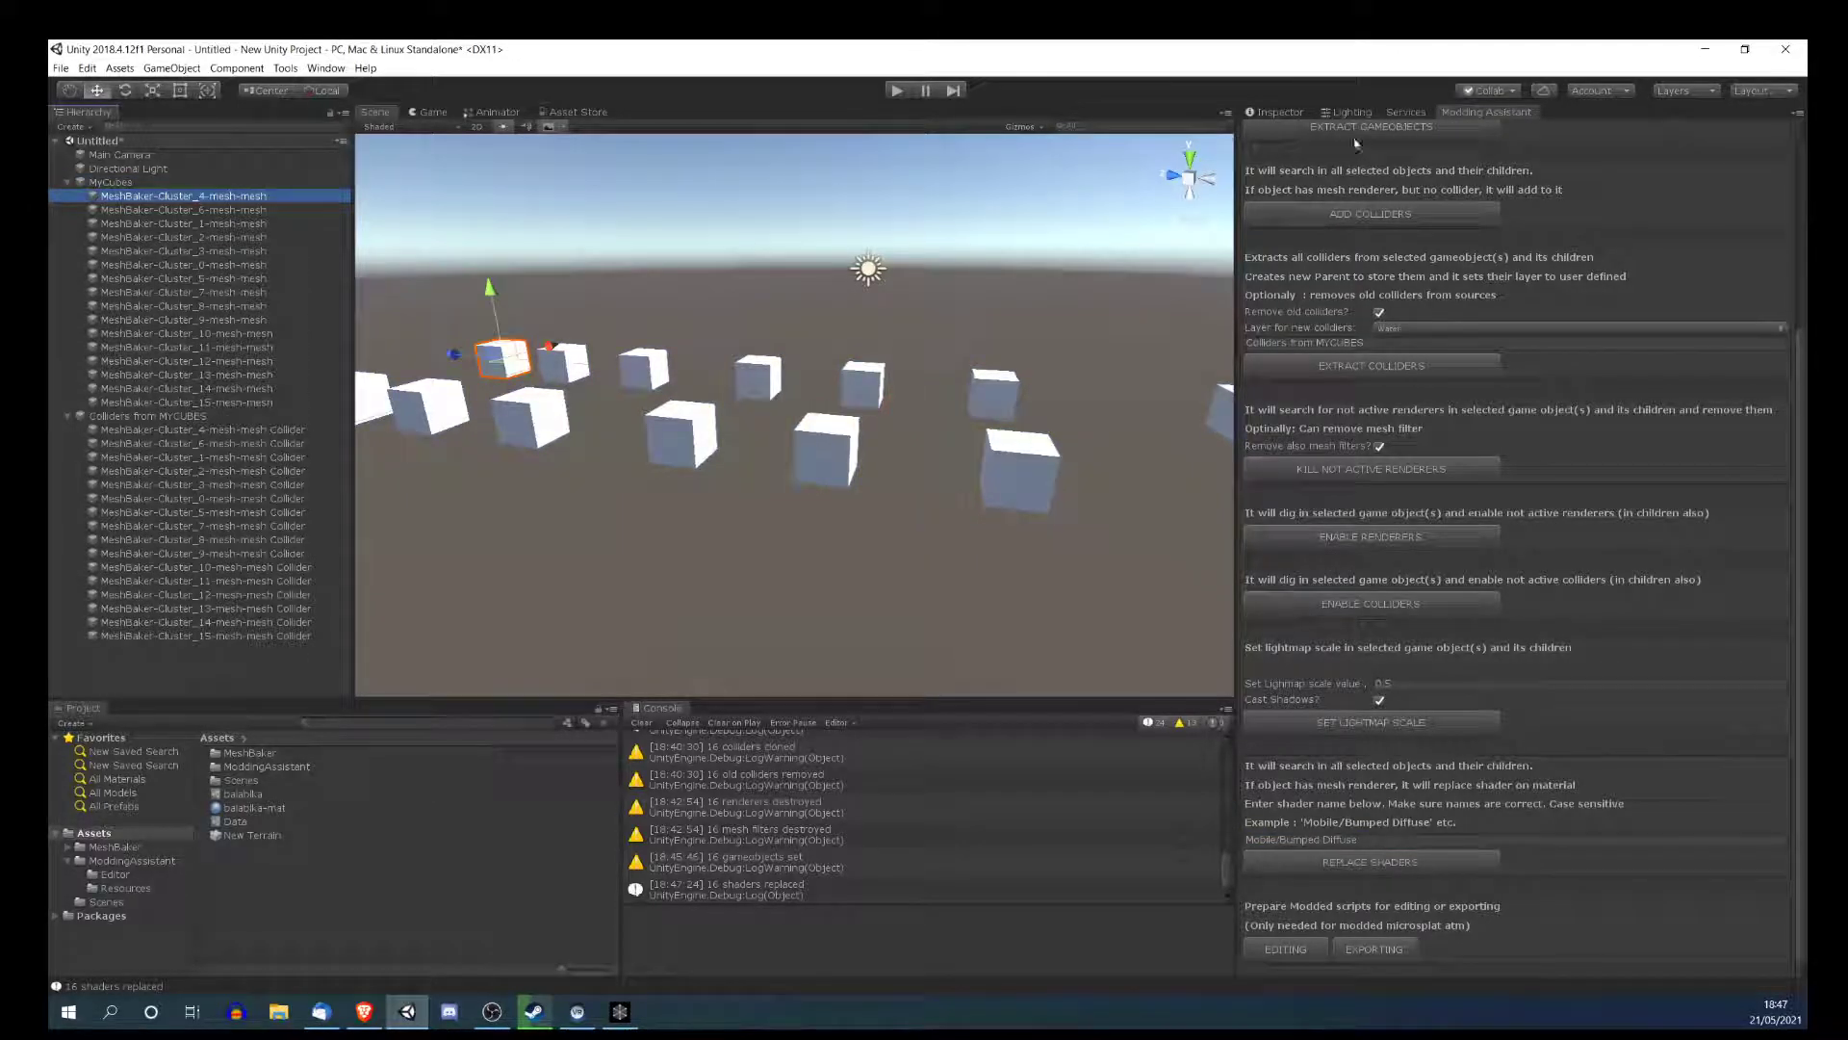
left_click(1255, 115)
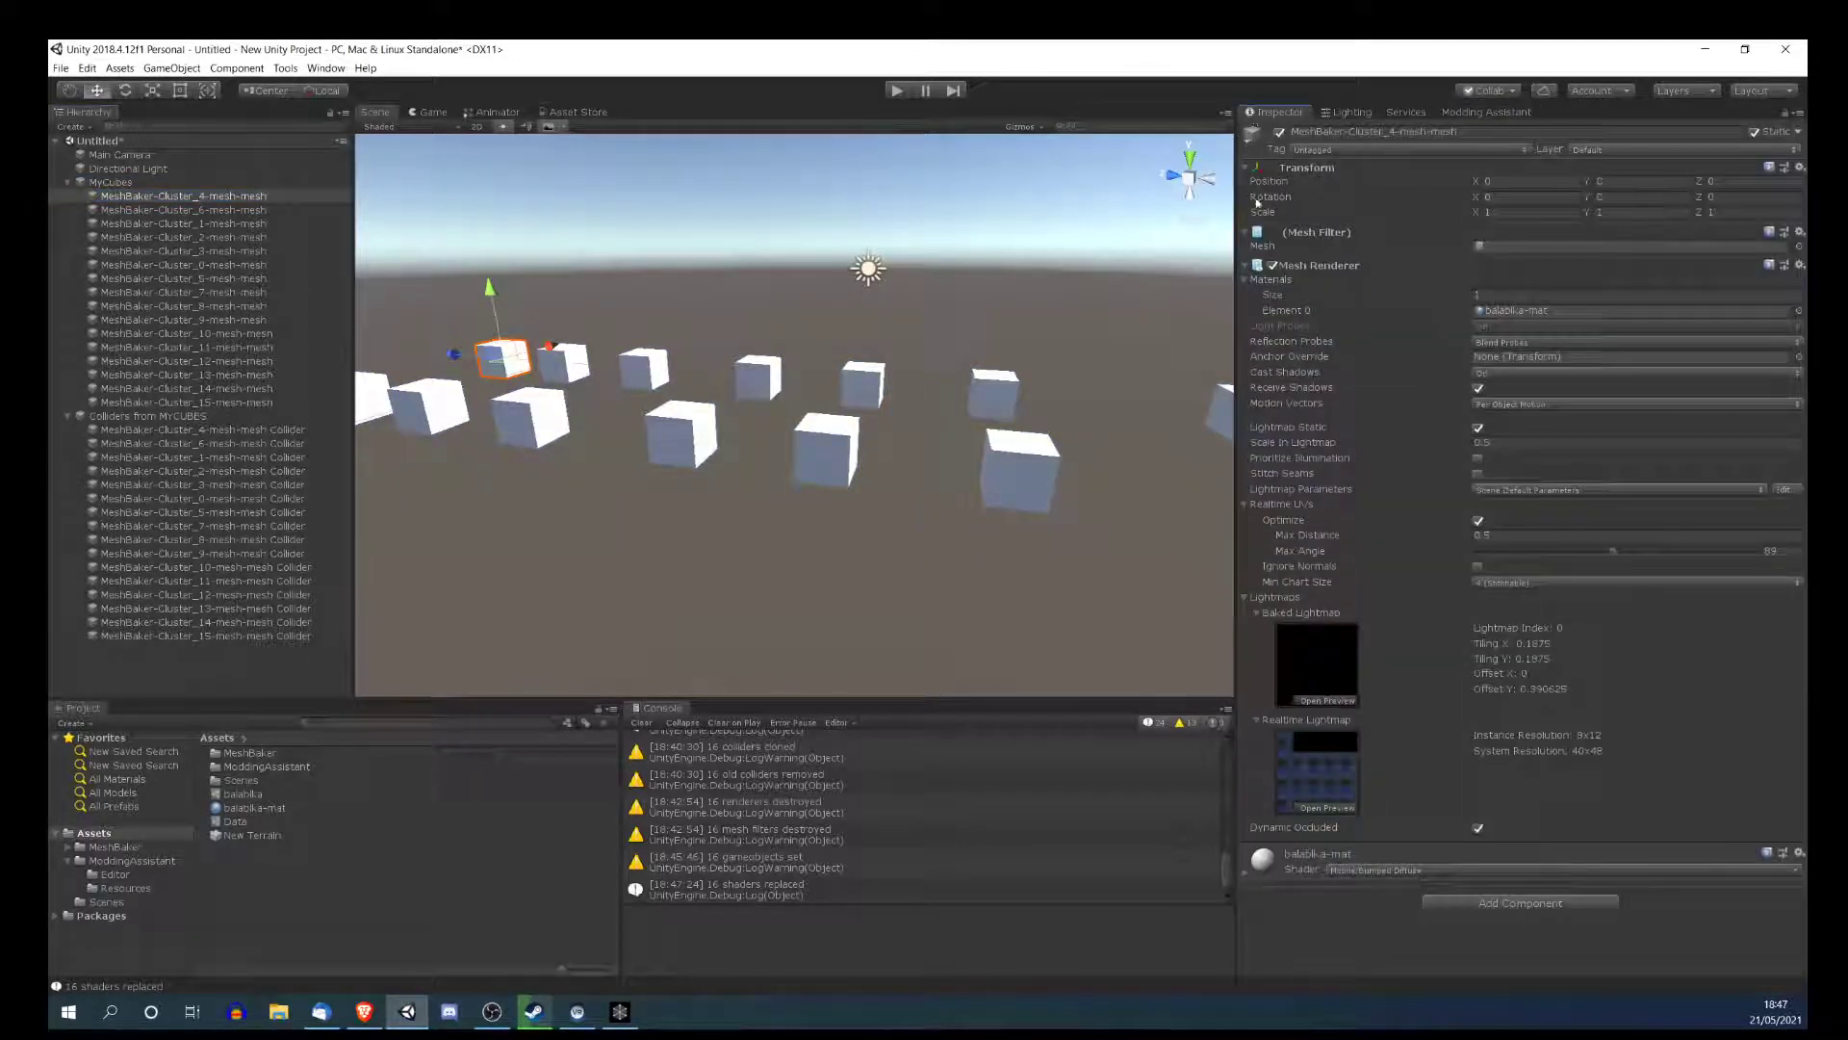
left_click(229, 281)
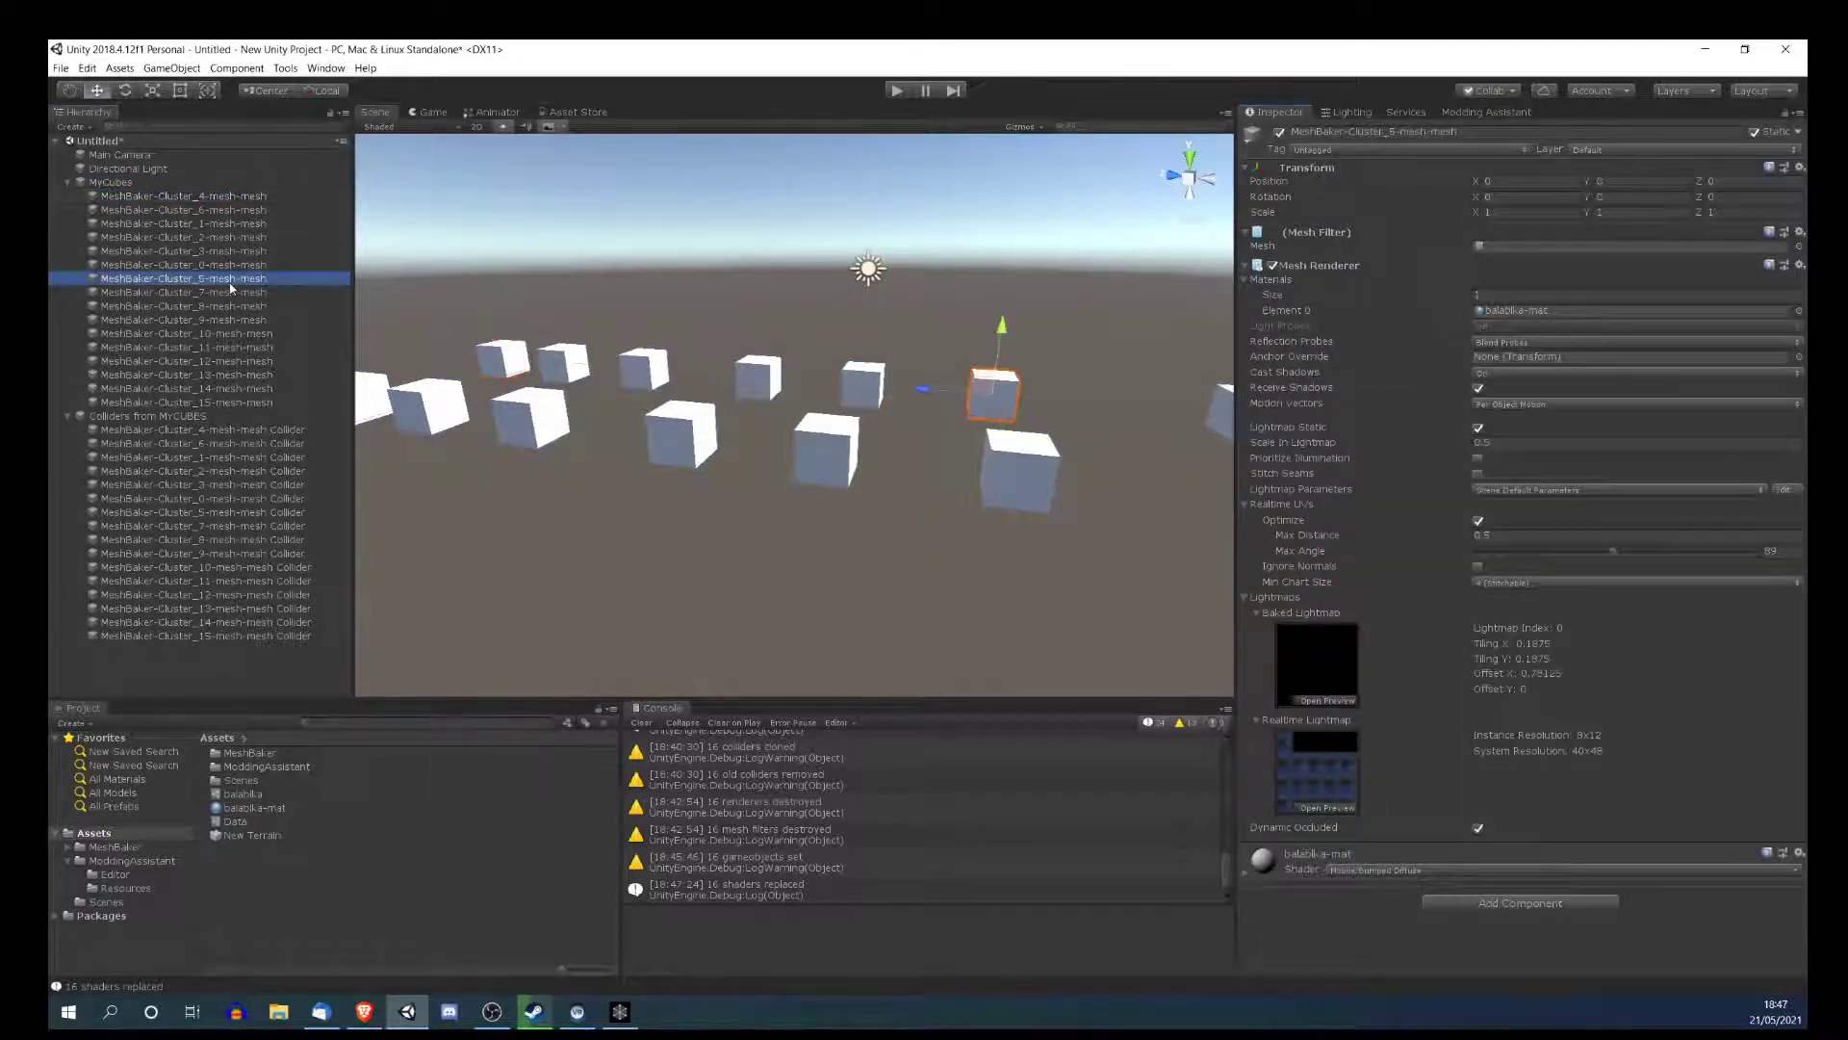
left_click(1356, 872)
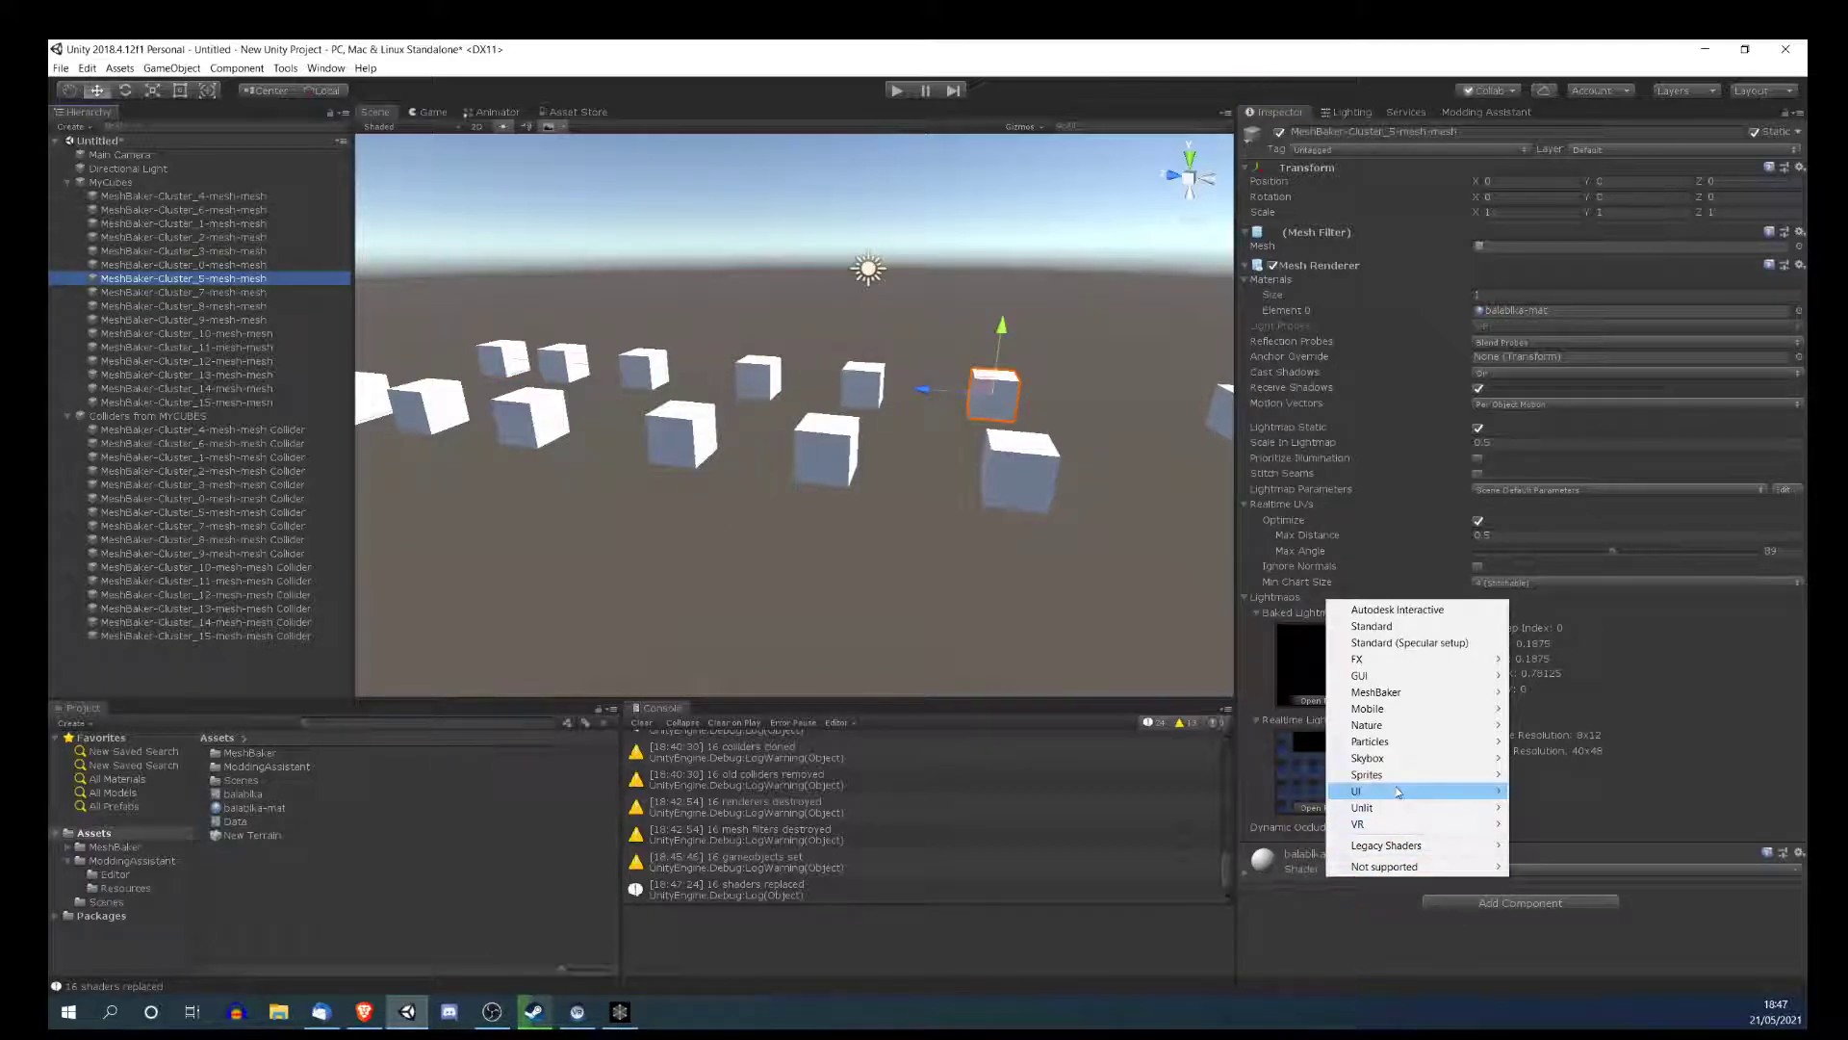
mouse_move(1377, 708)
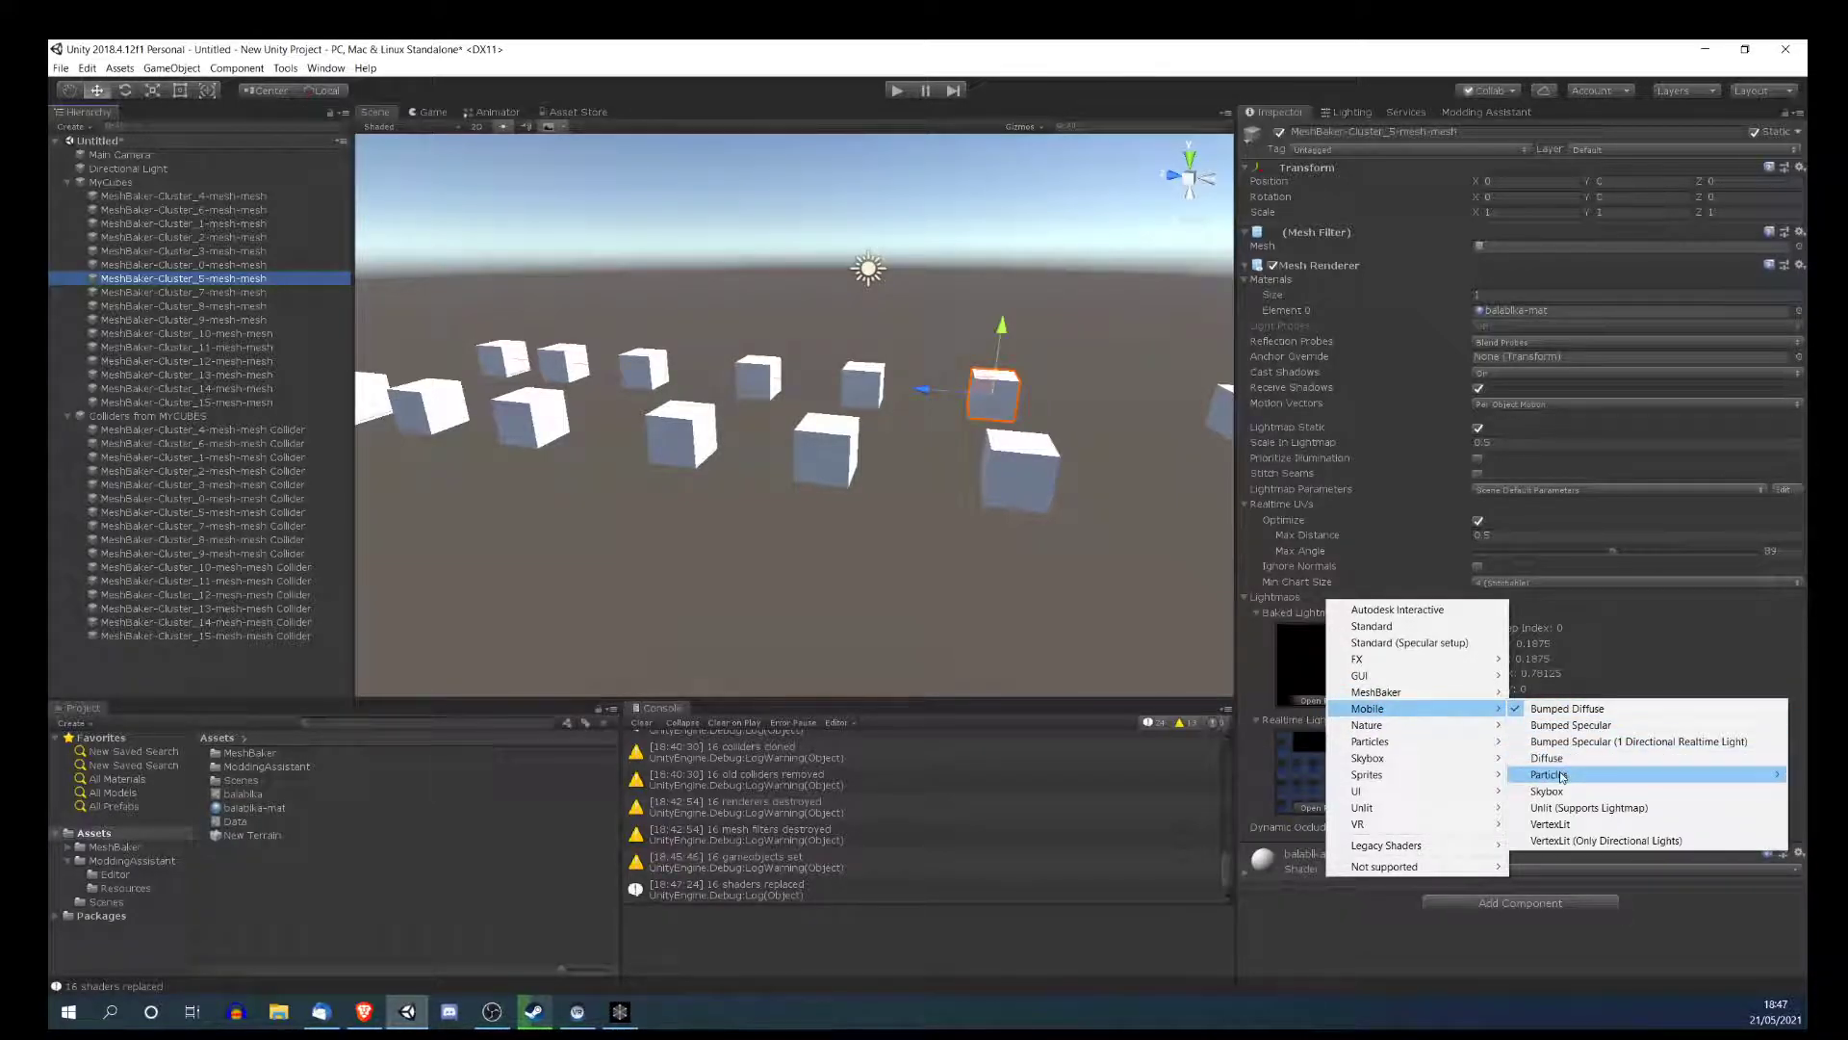
mouse_move(1391, 845)
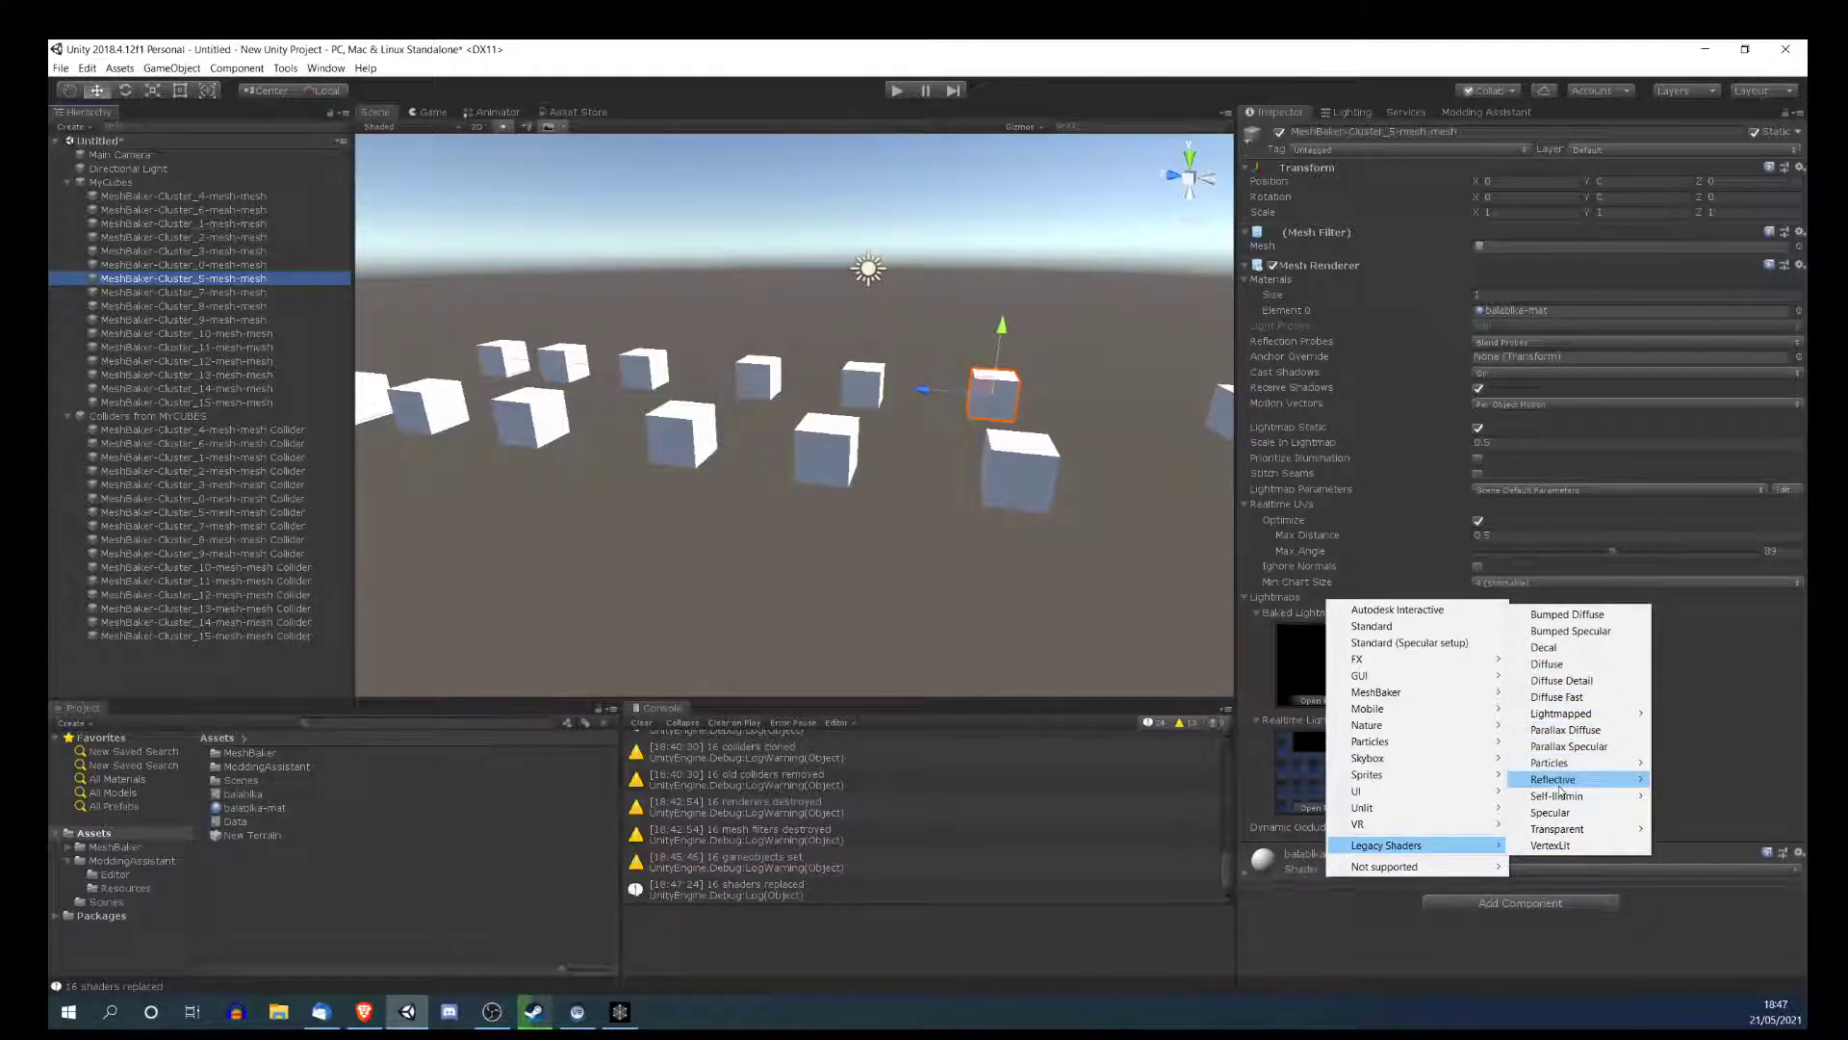
mouse_move(1554, 781)
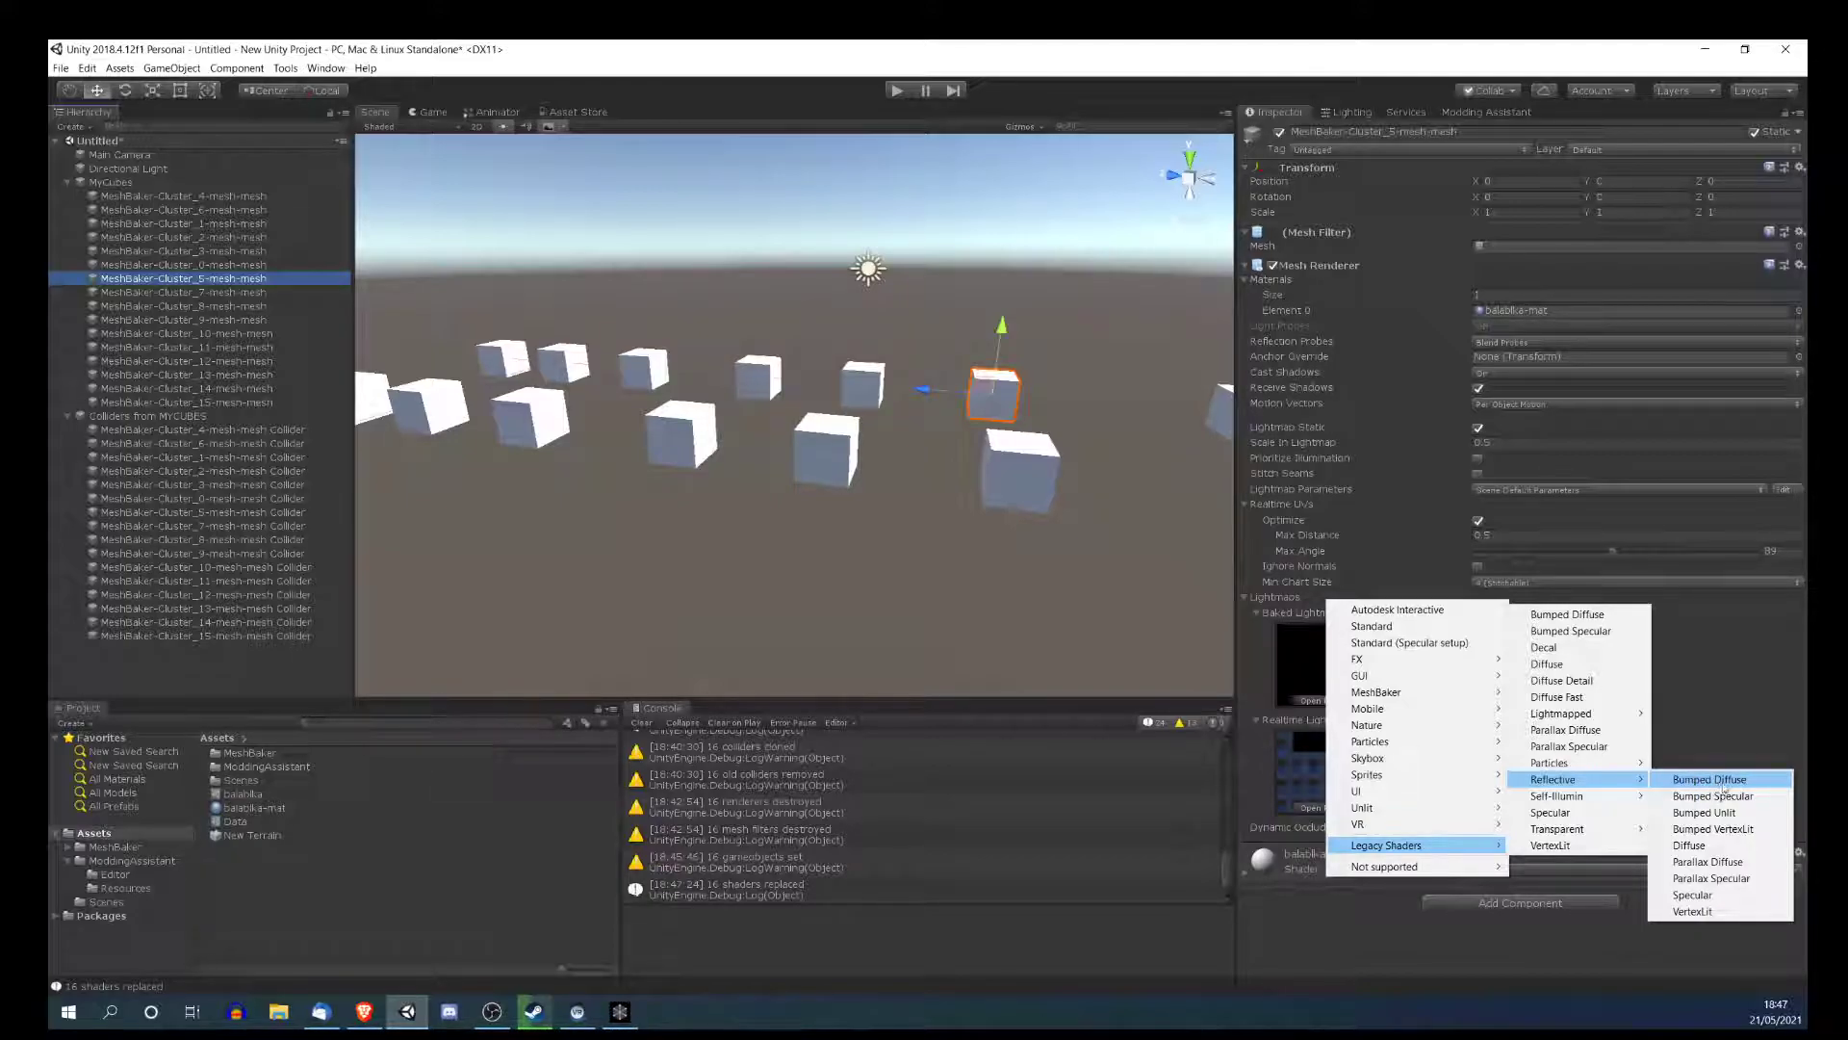
- Replace the shaders of MyCubes and its children with Standard using the Modding Assistant
left_click(106, 182)
left_click(106, 181)
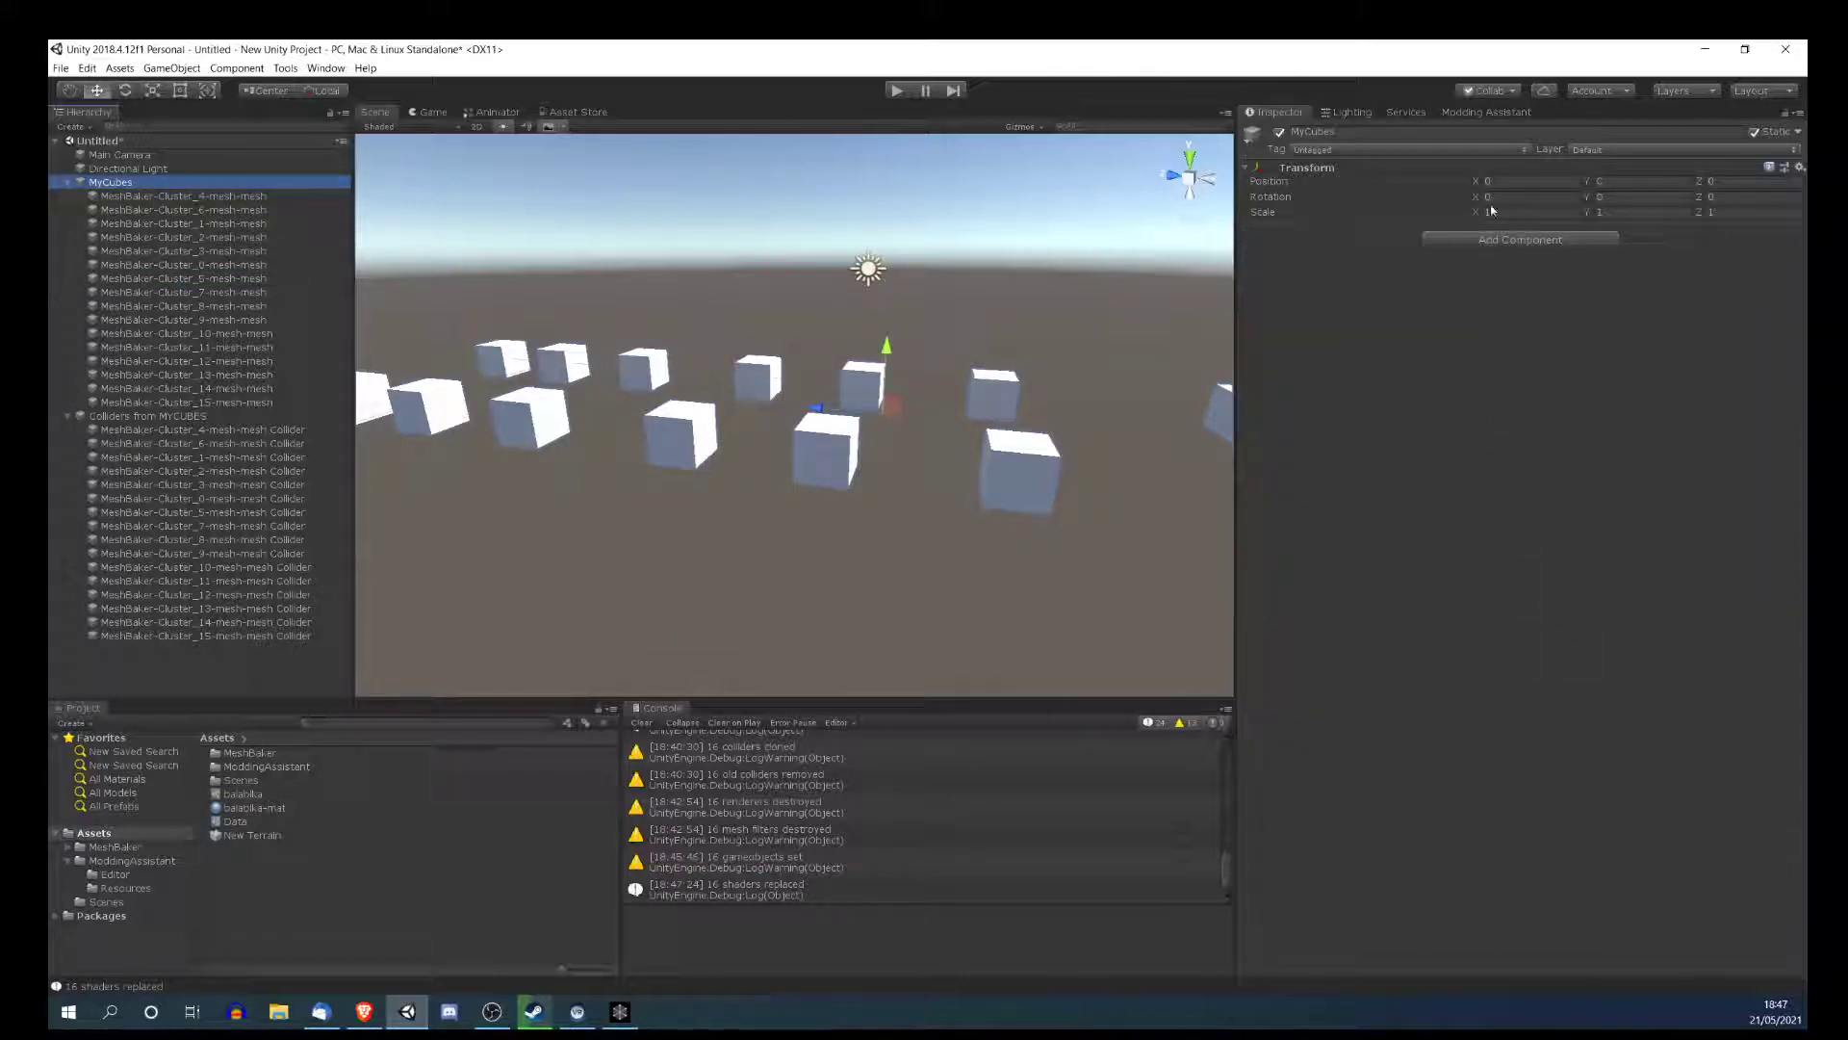
left_click(1486, 111)
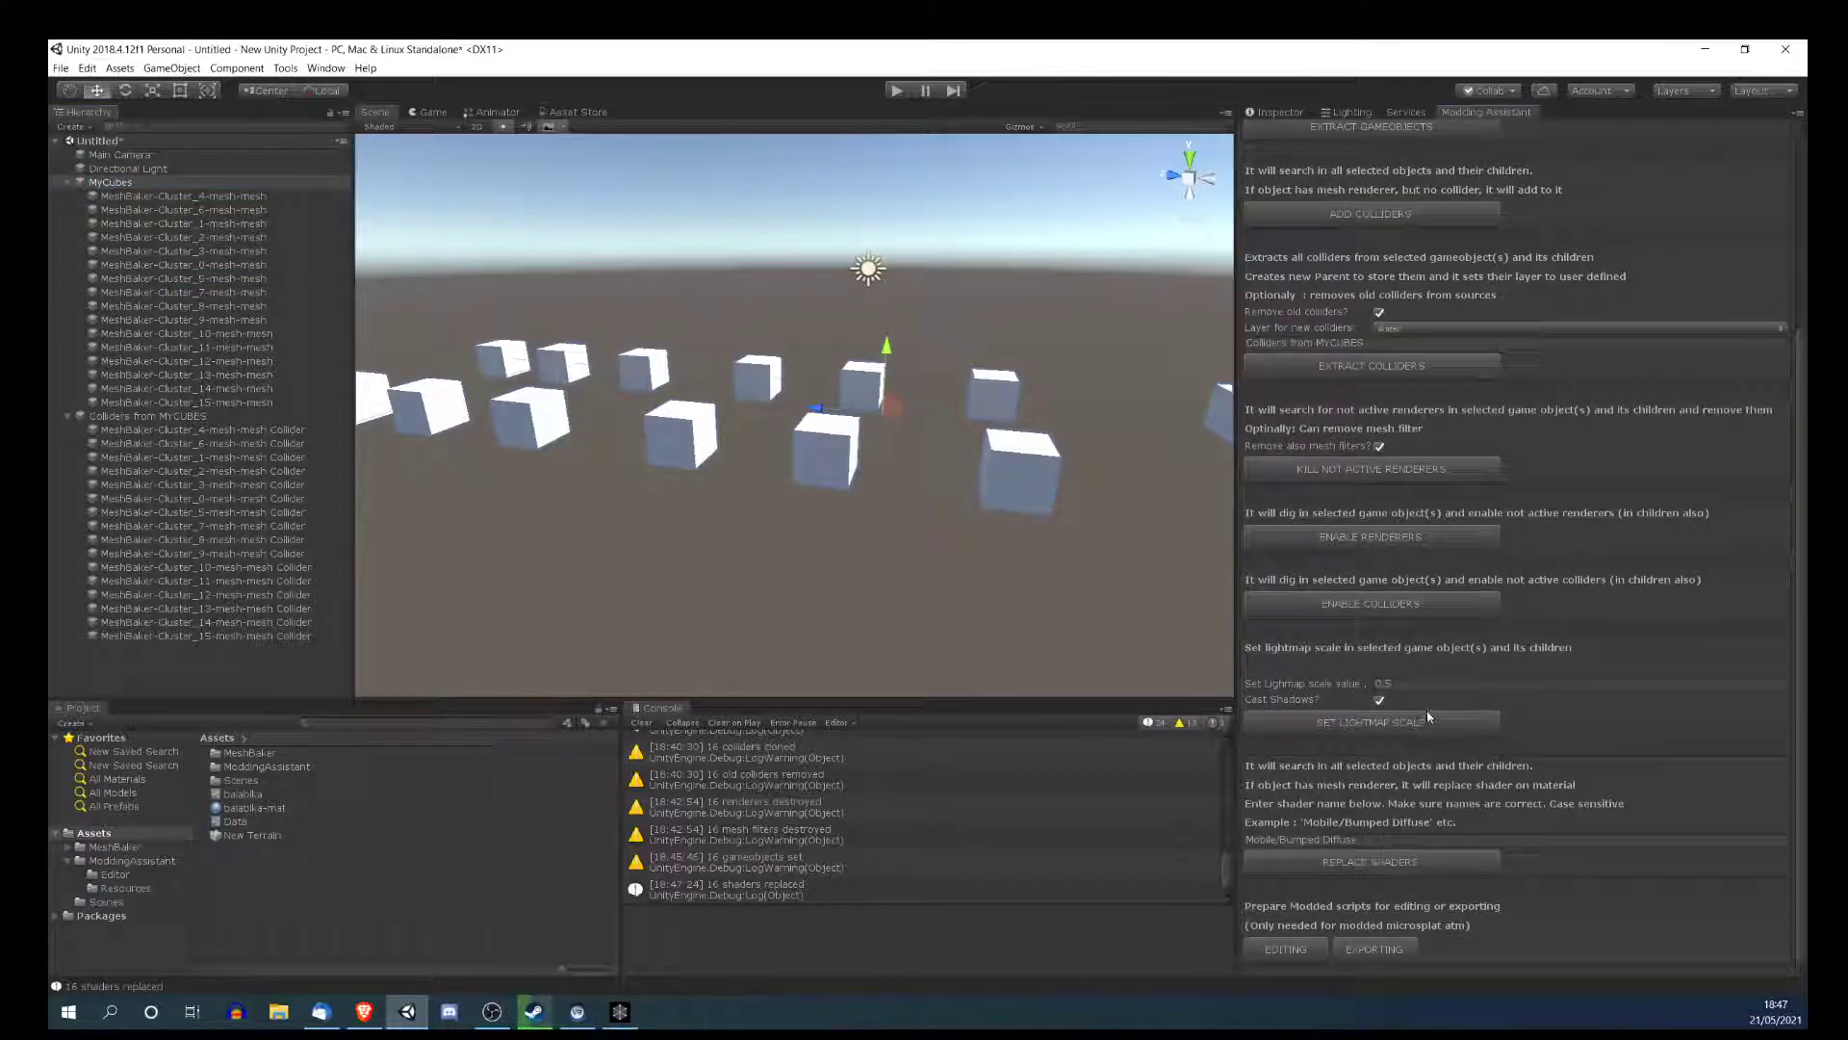
left_click(1300, 839)
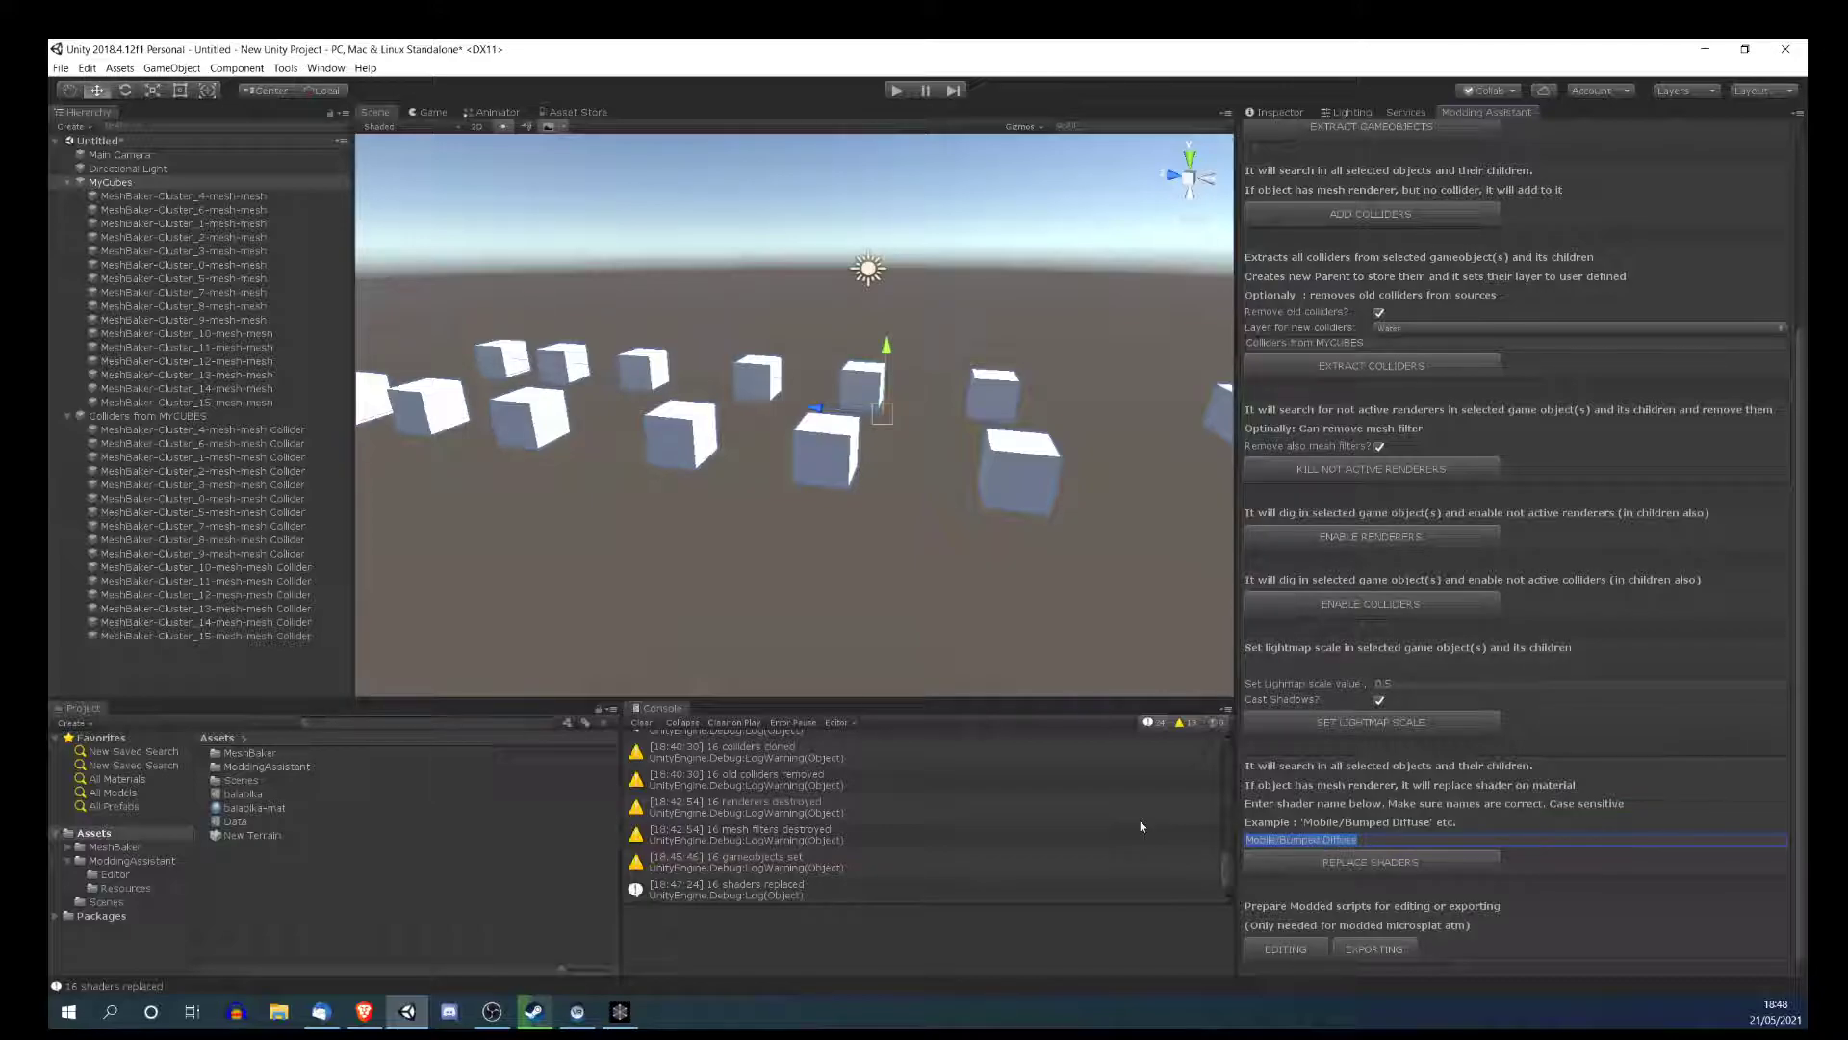
type("Standard")
left_click(1336, 863)
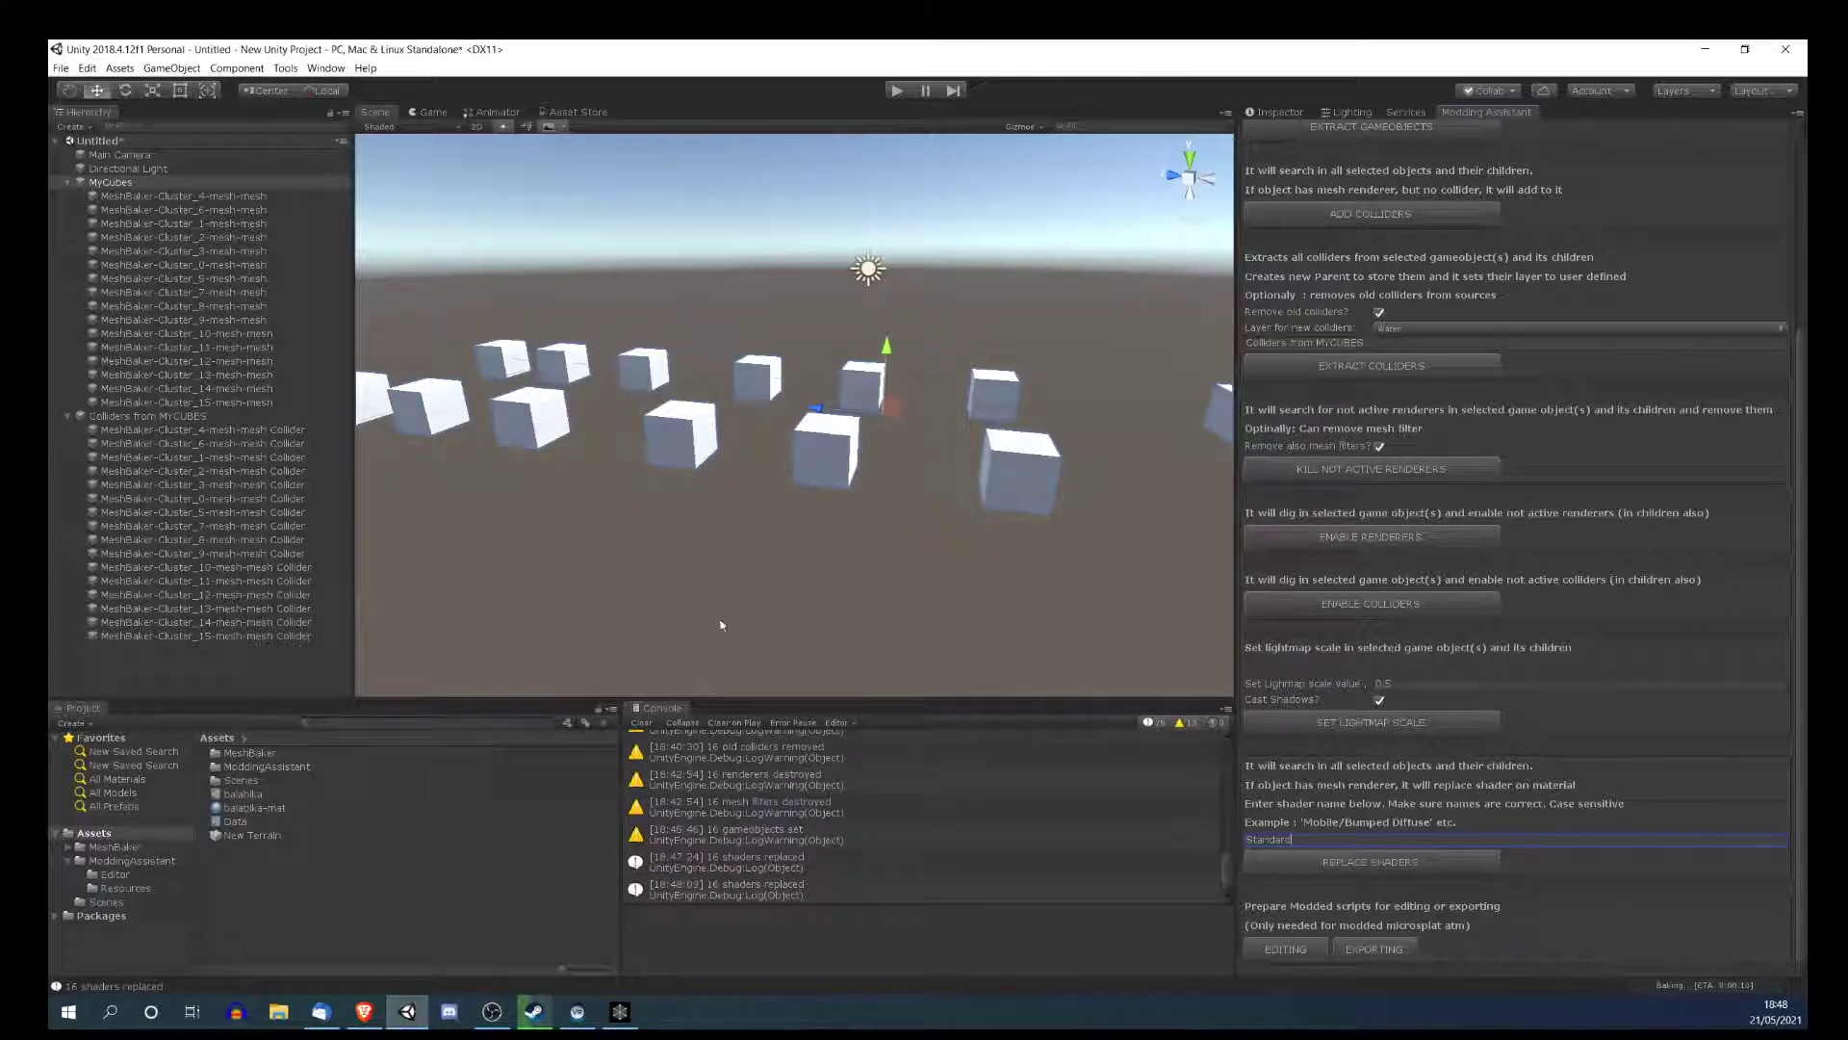
- Check the material shader on the Cluster_2, Cluster_8 and Cluster_11 meshes in MyCubes
left_click(183, 237)
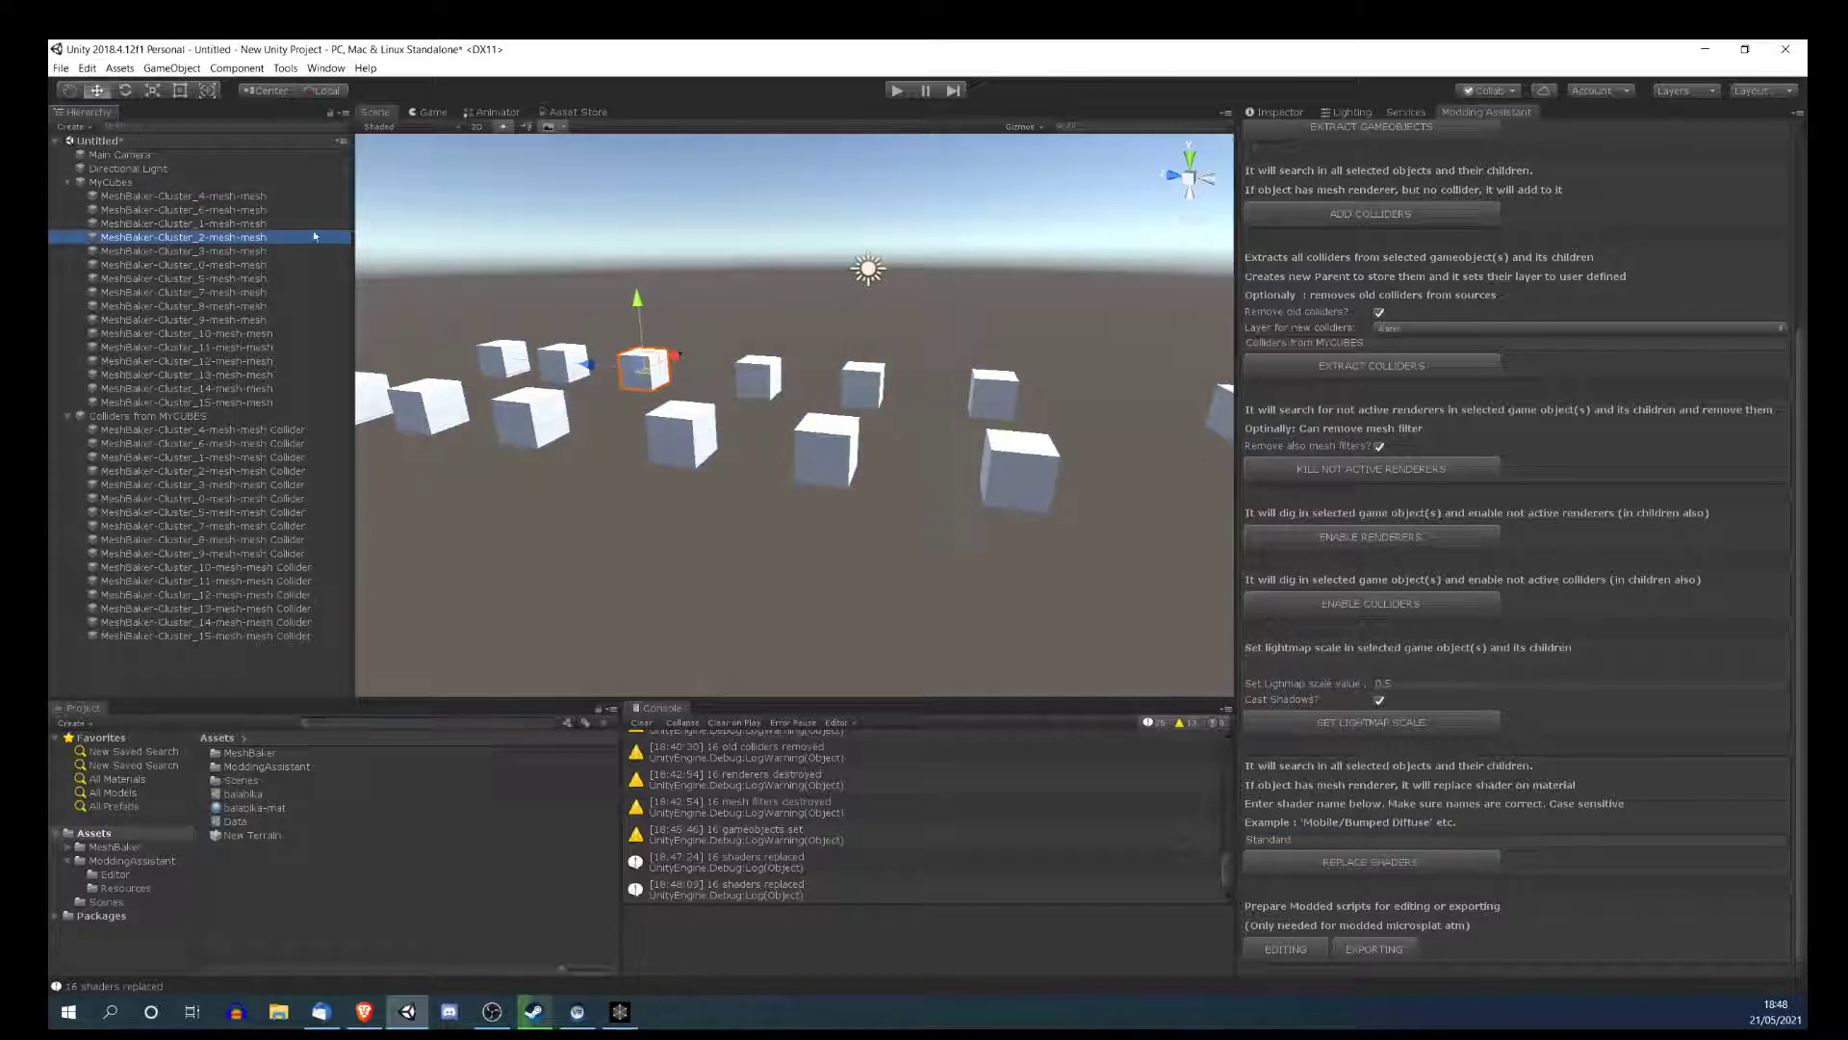
left_click(1278, 112)
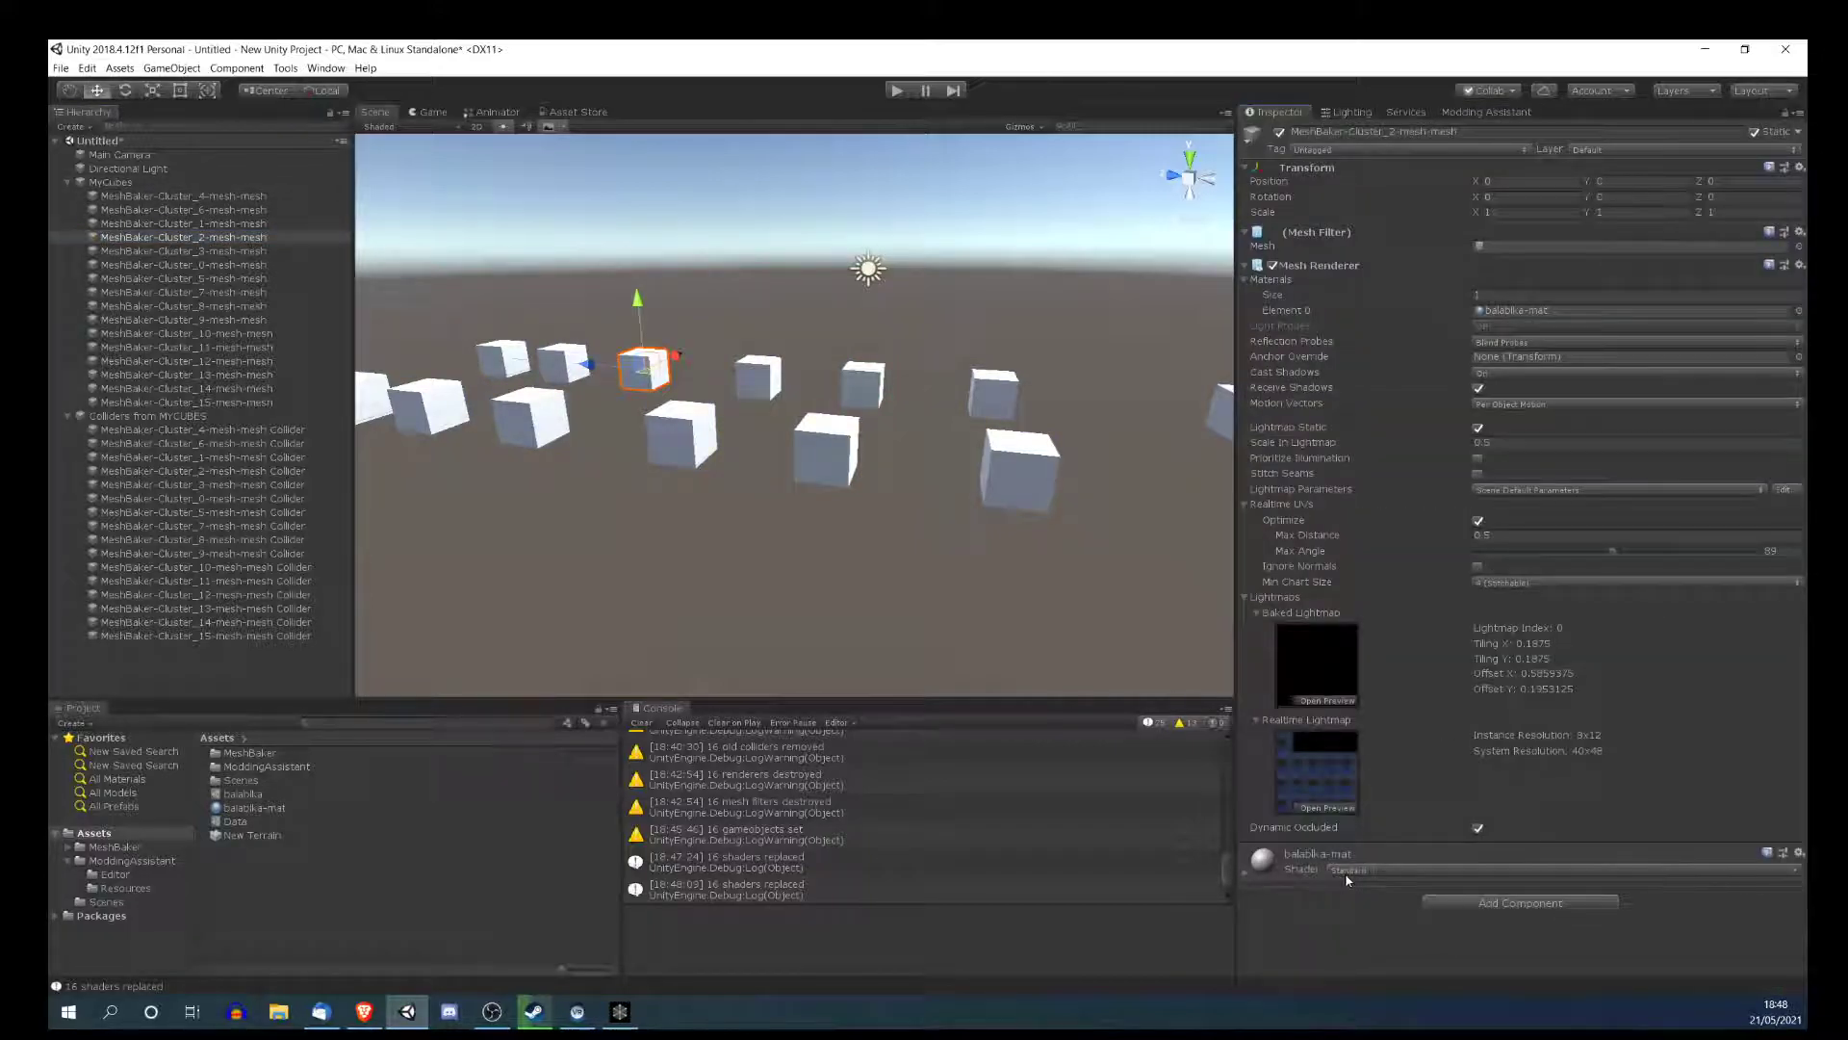
left_click(166, 306)
left_click(174, 347)
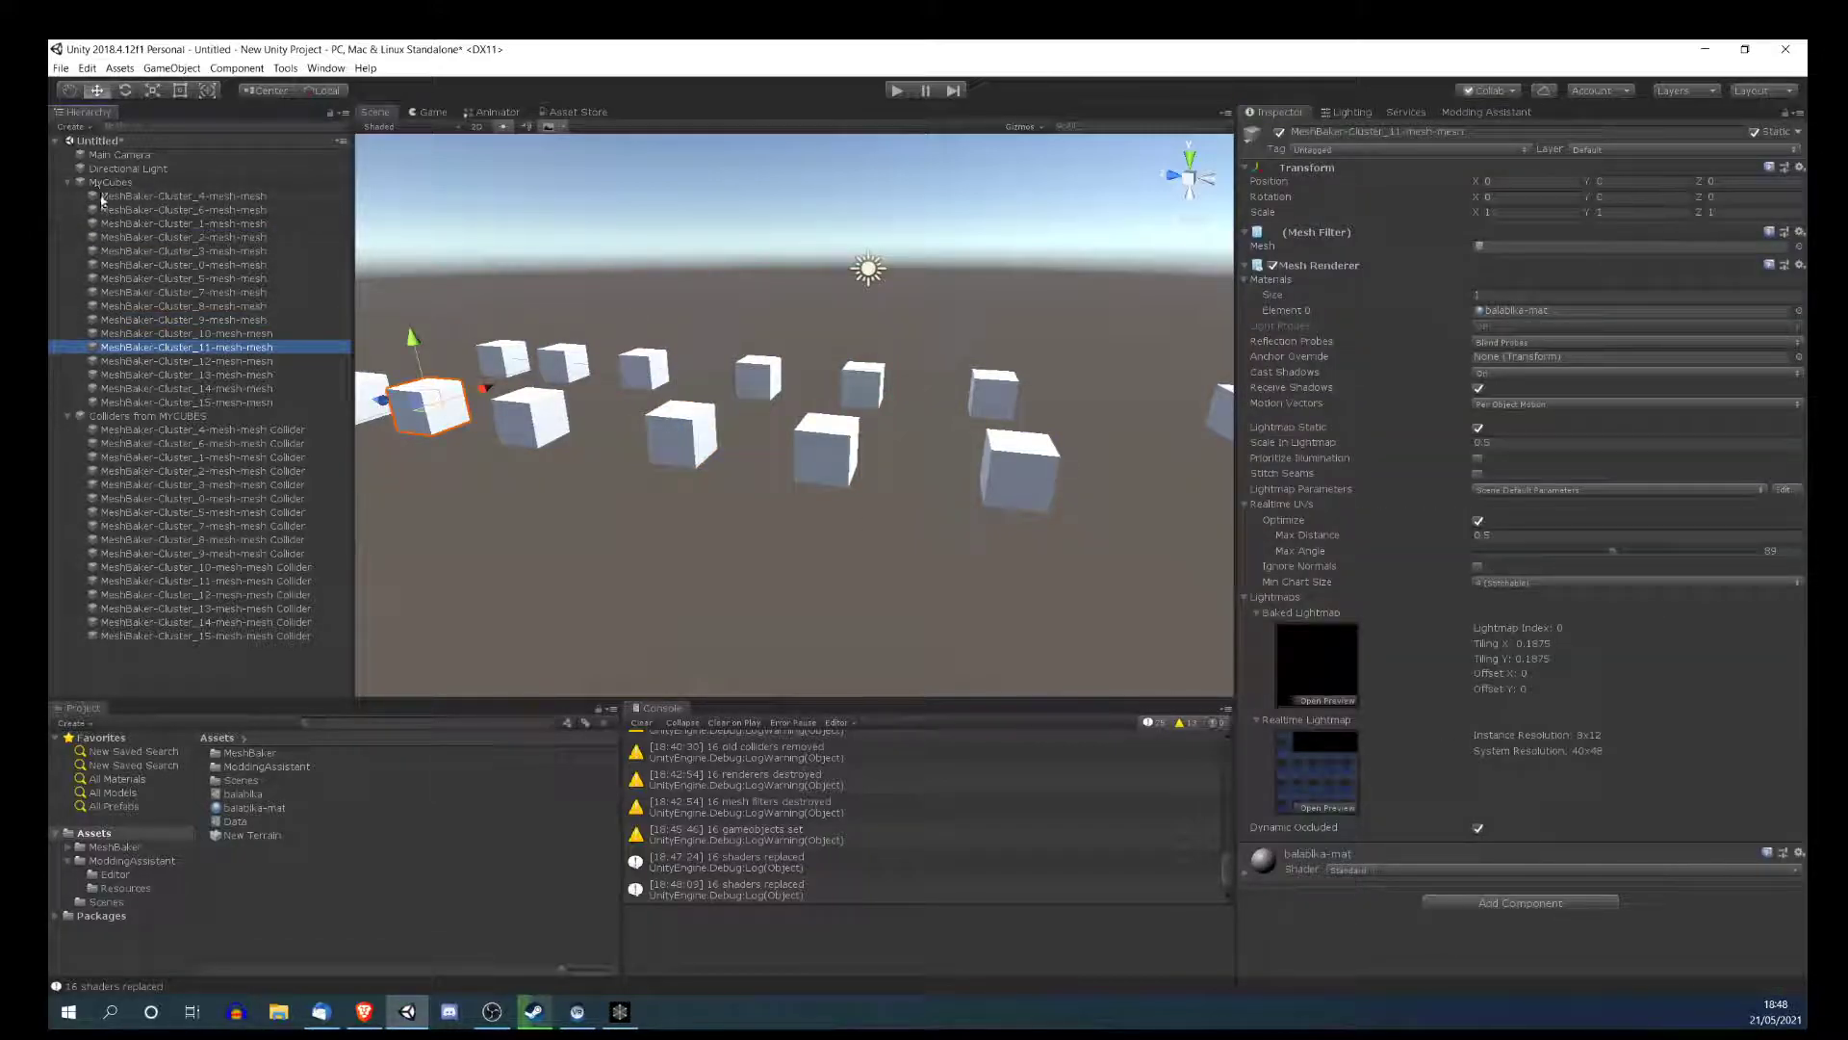
- With MyCubes selected, review the Modding Assistant's full set of tools and check the available undo entry
left_click(111, 182)
left_click(1461, 111)
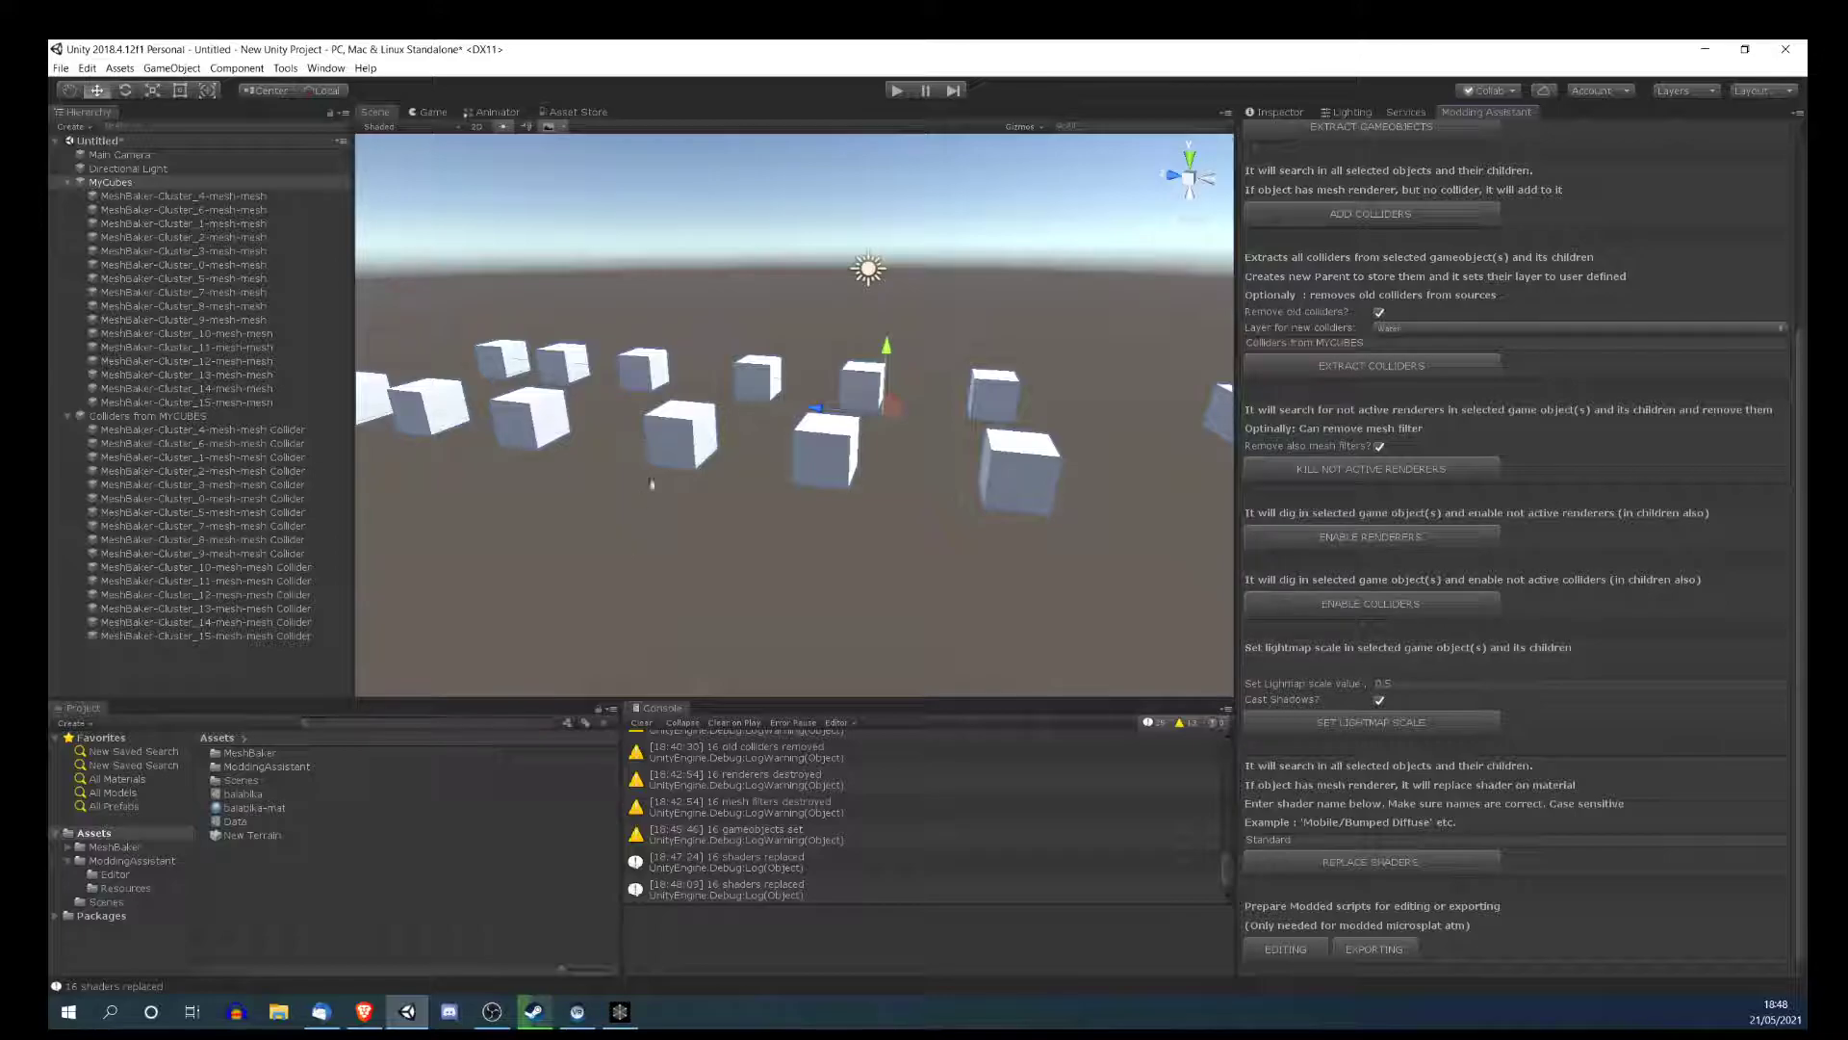
scroll(1418, 388, "up", 5)
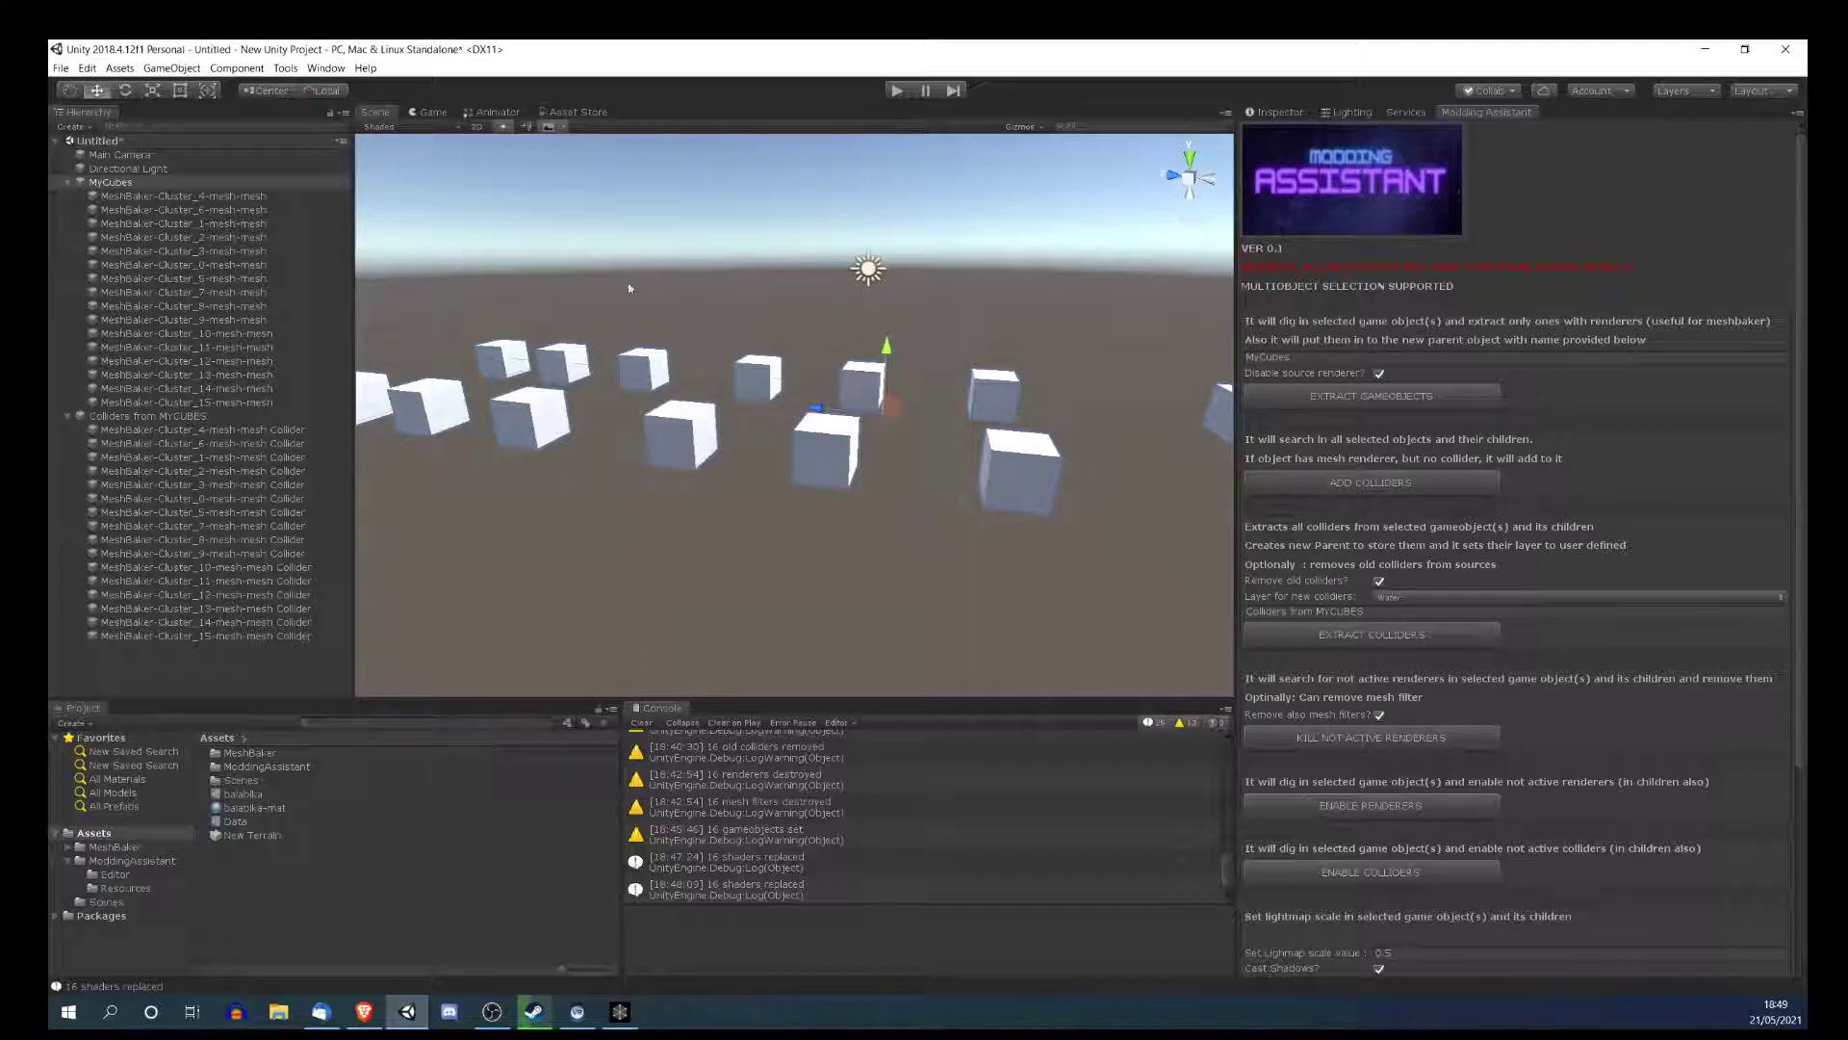
left_click(86, 67)
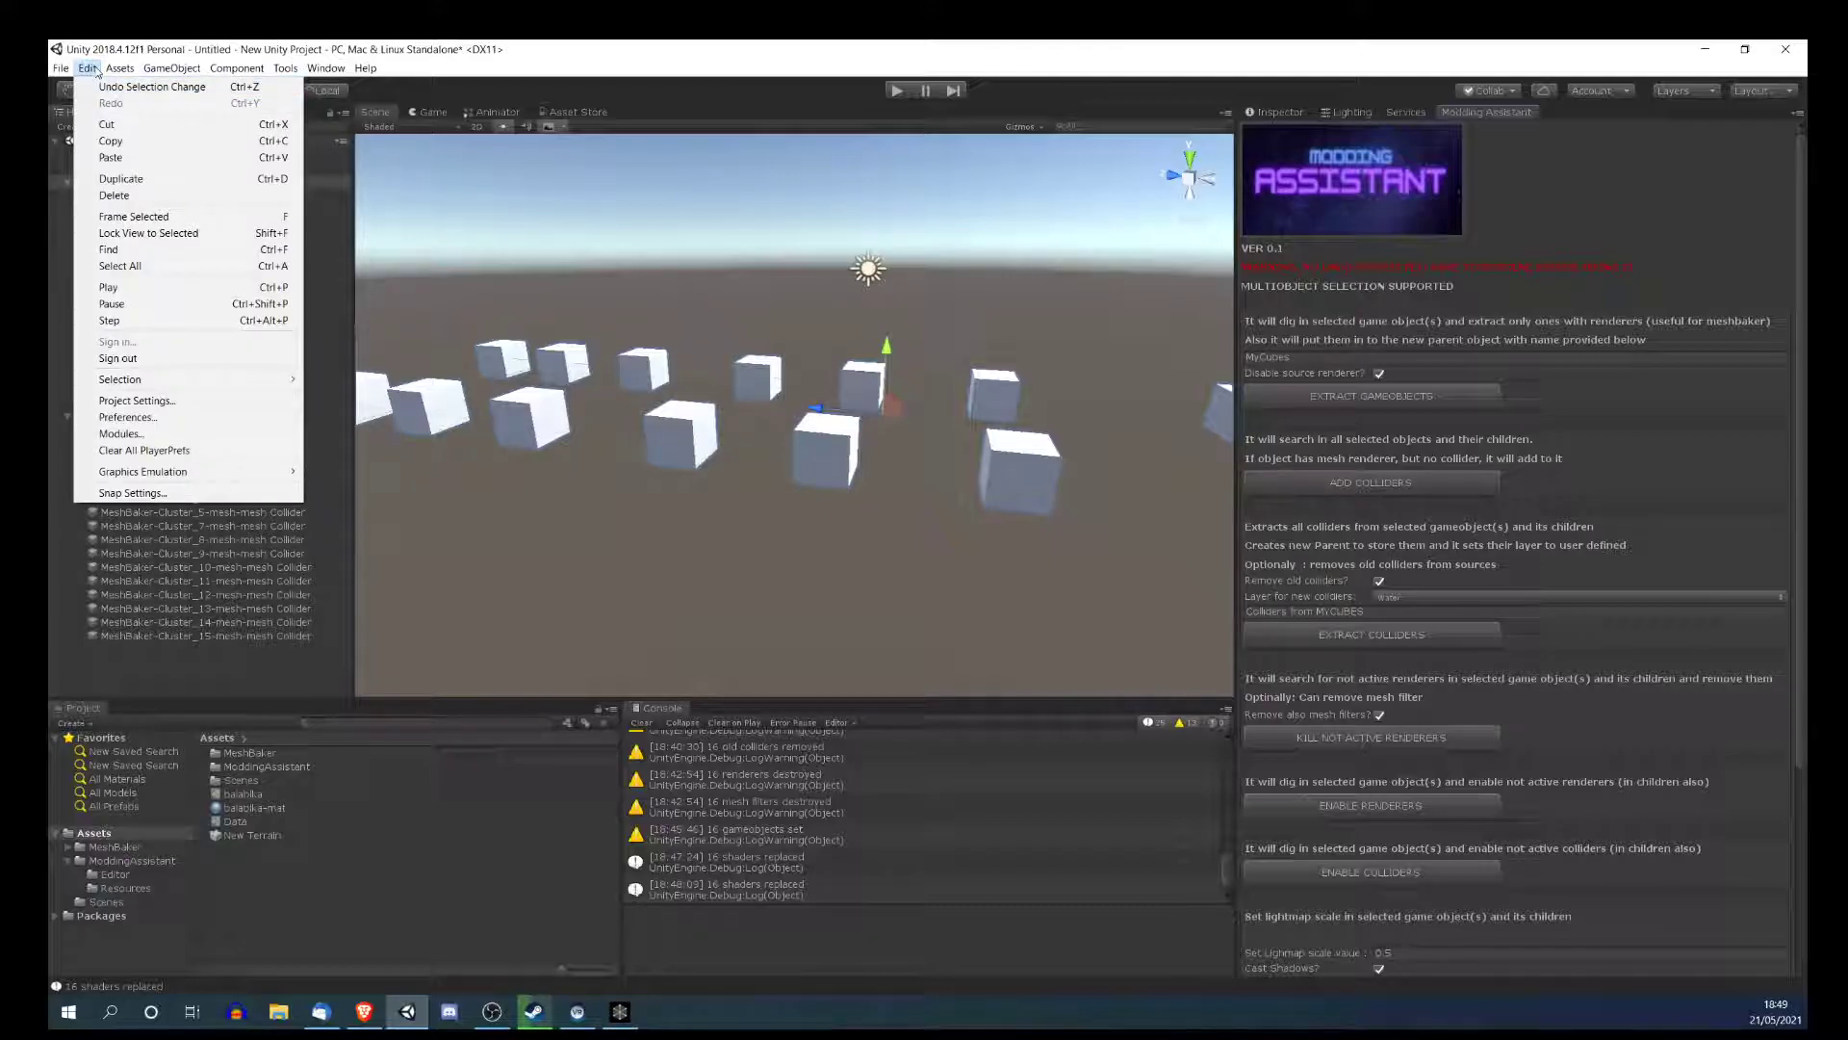
left_click(88, 68)
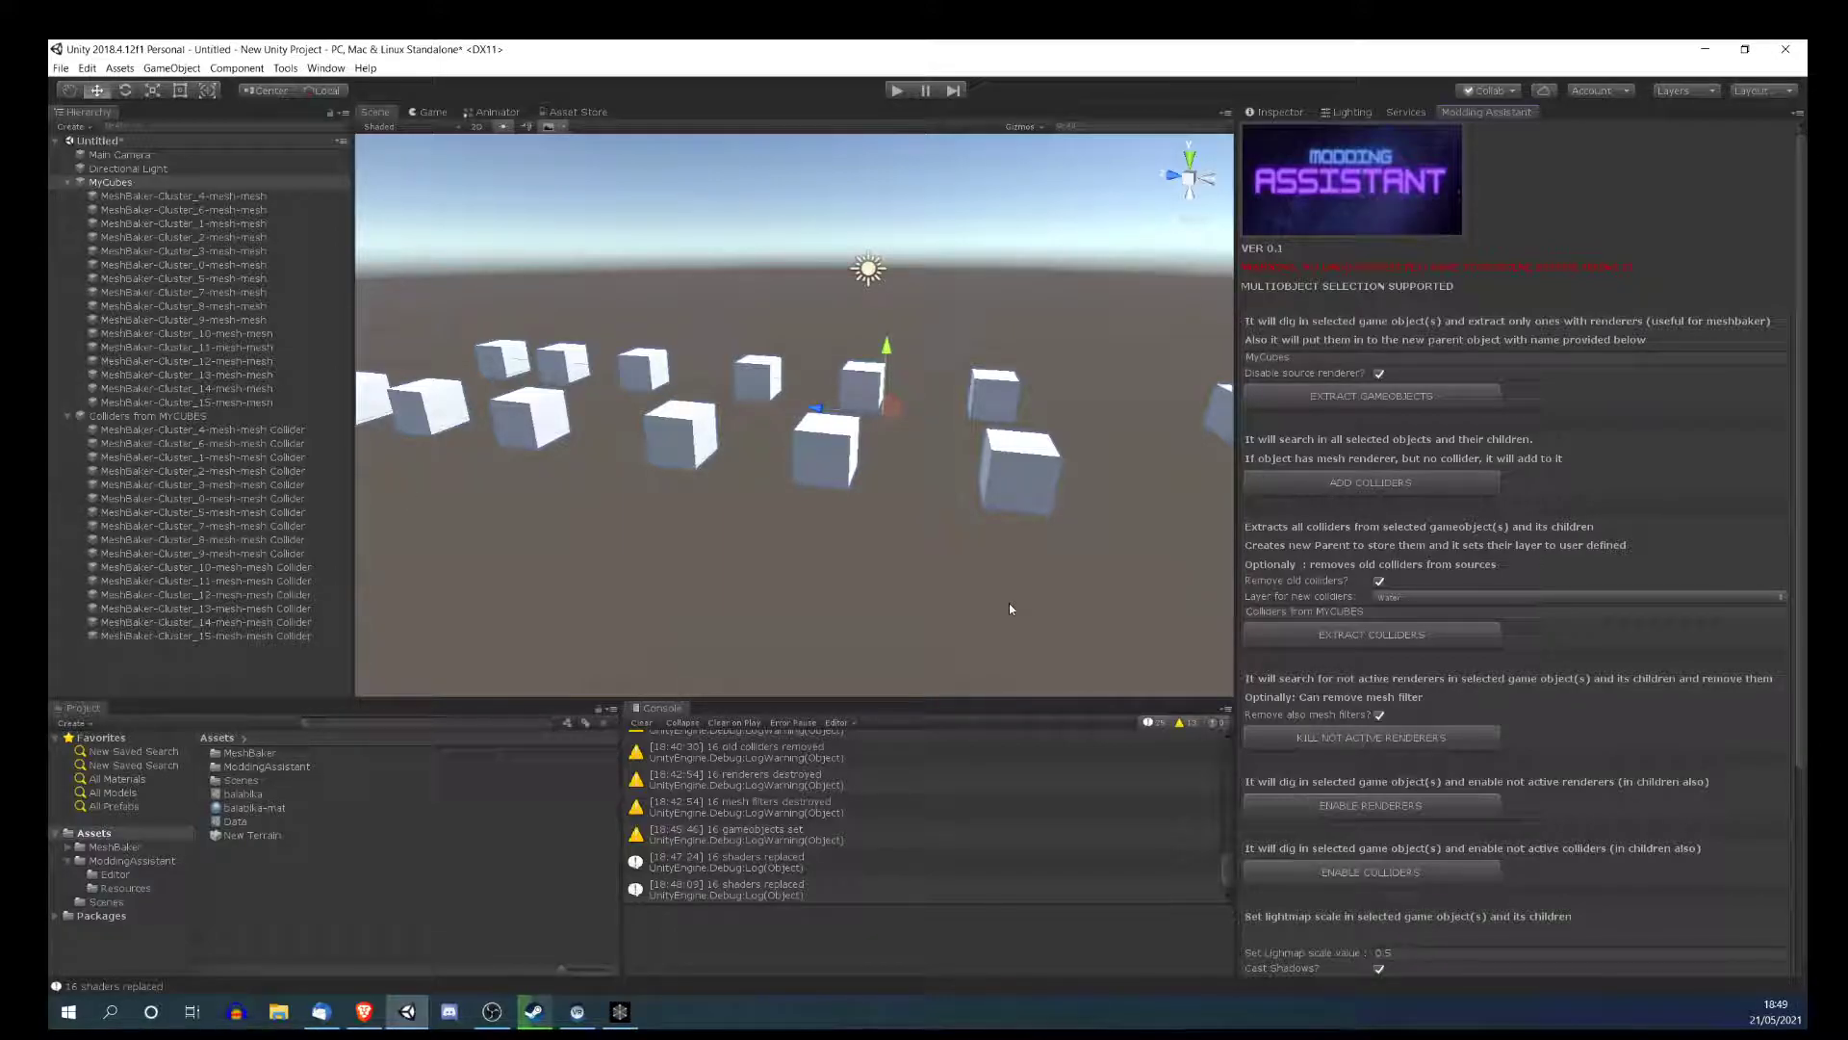
scroll(1583, 631, "down", 5)
scroll(1581, 638, "up", 5)
scroll(1558, 847, "down", 5)
scroll(1557, 853, "up", 5)
scroll(1384, 776, "down", 3)
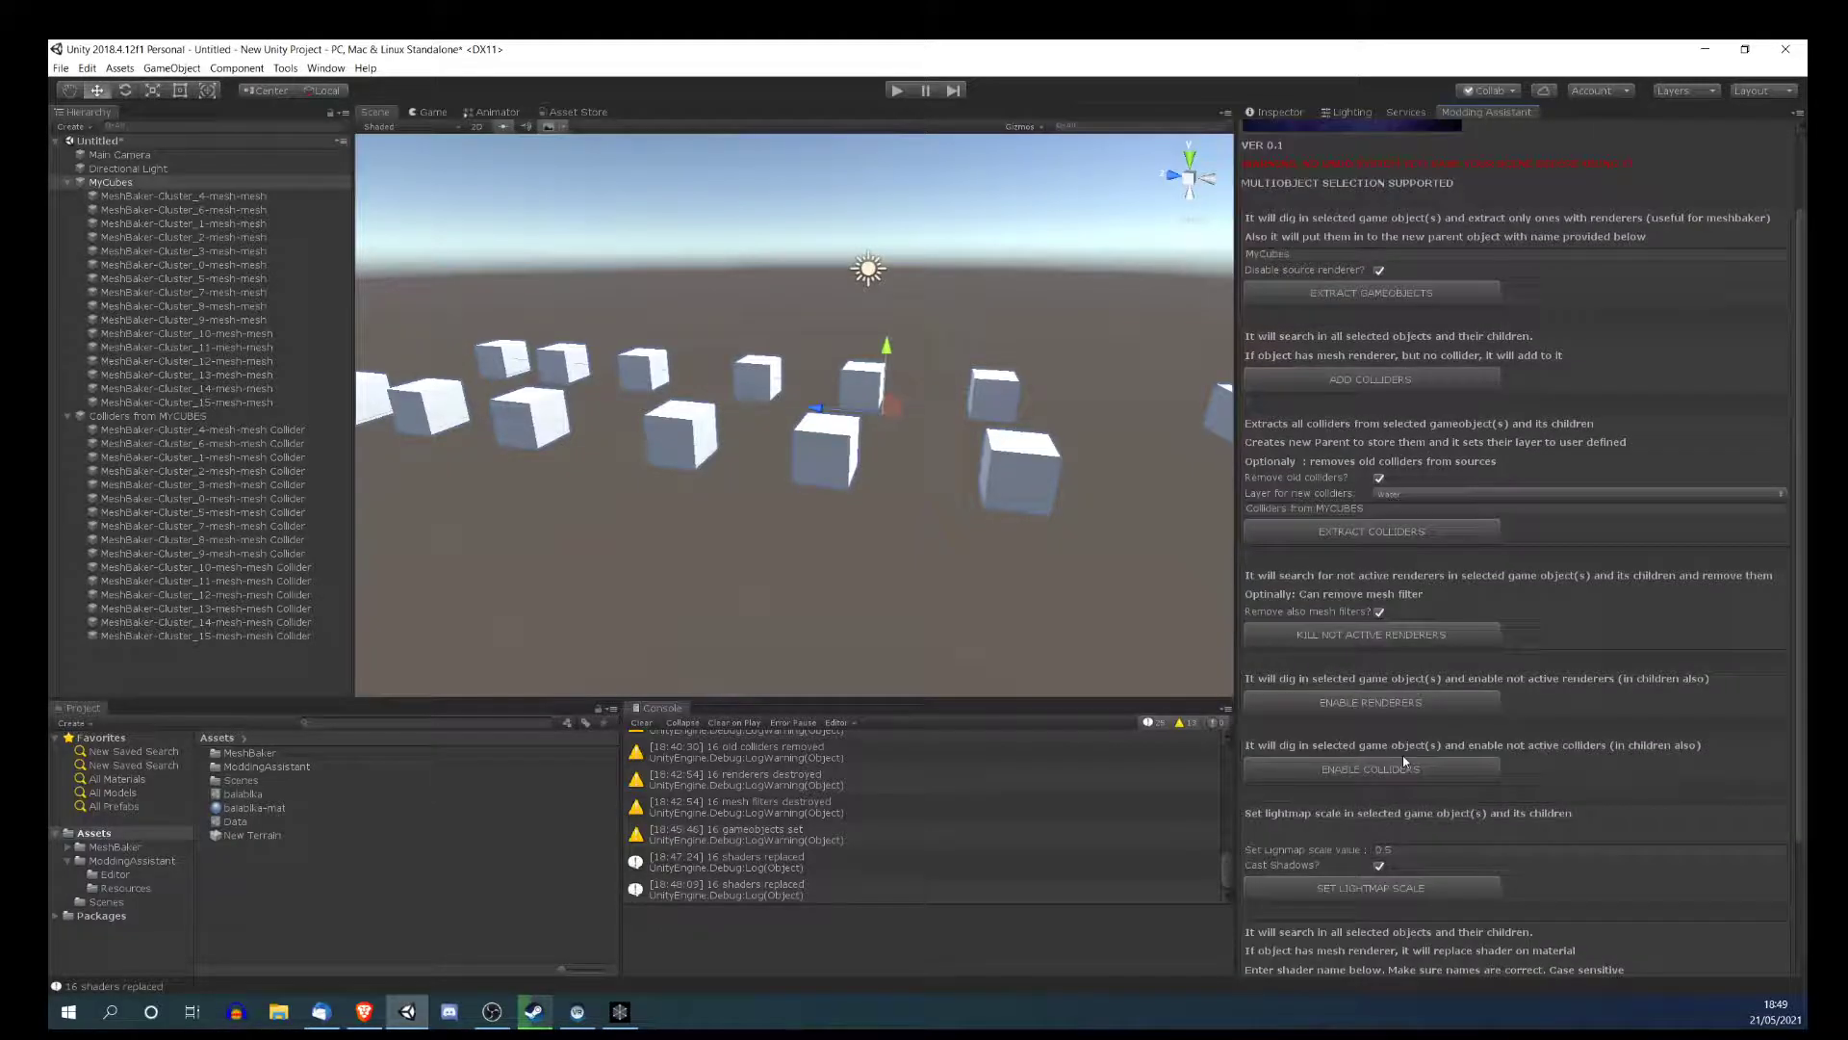